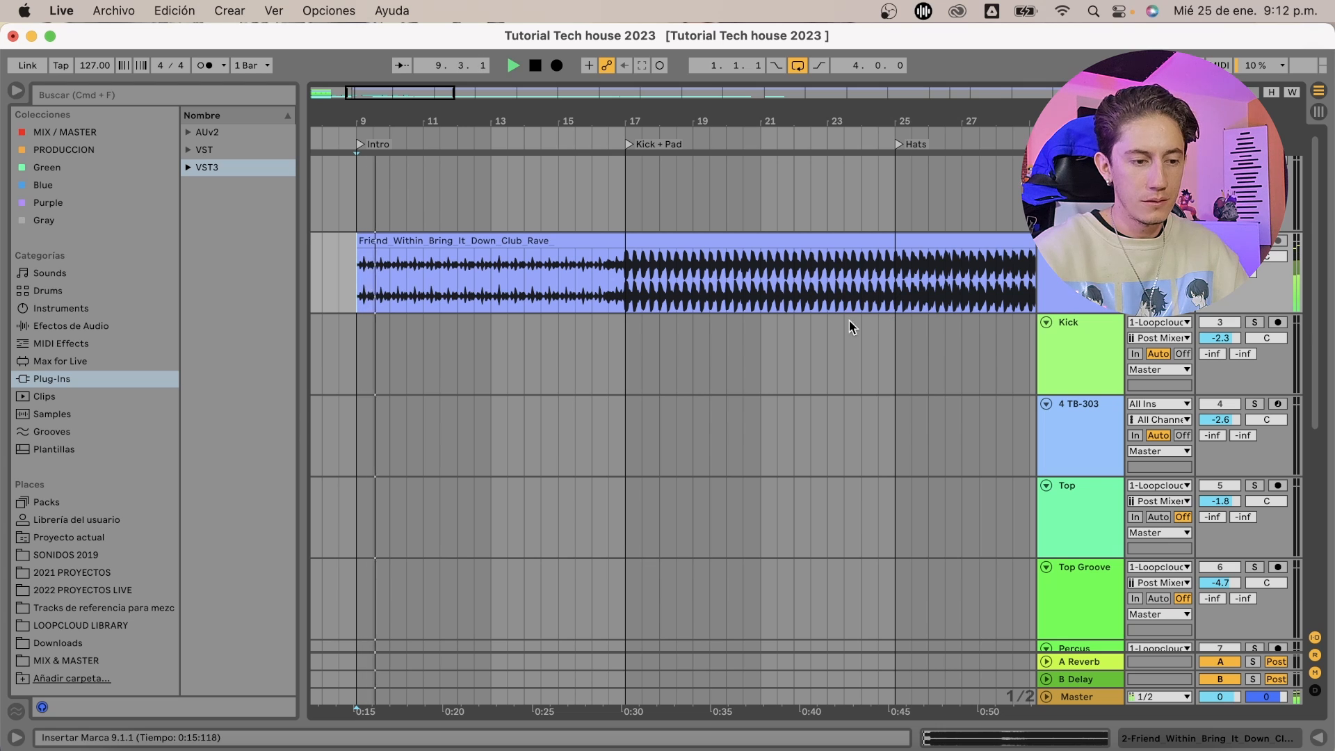
Listen to the reference track from the start of the Kick + Pad section at bar 17, and stop
key("space")
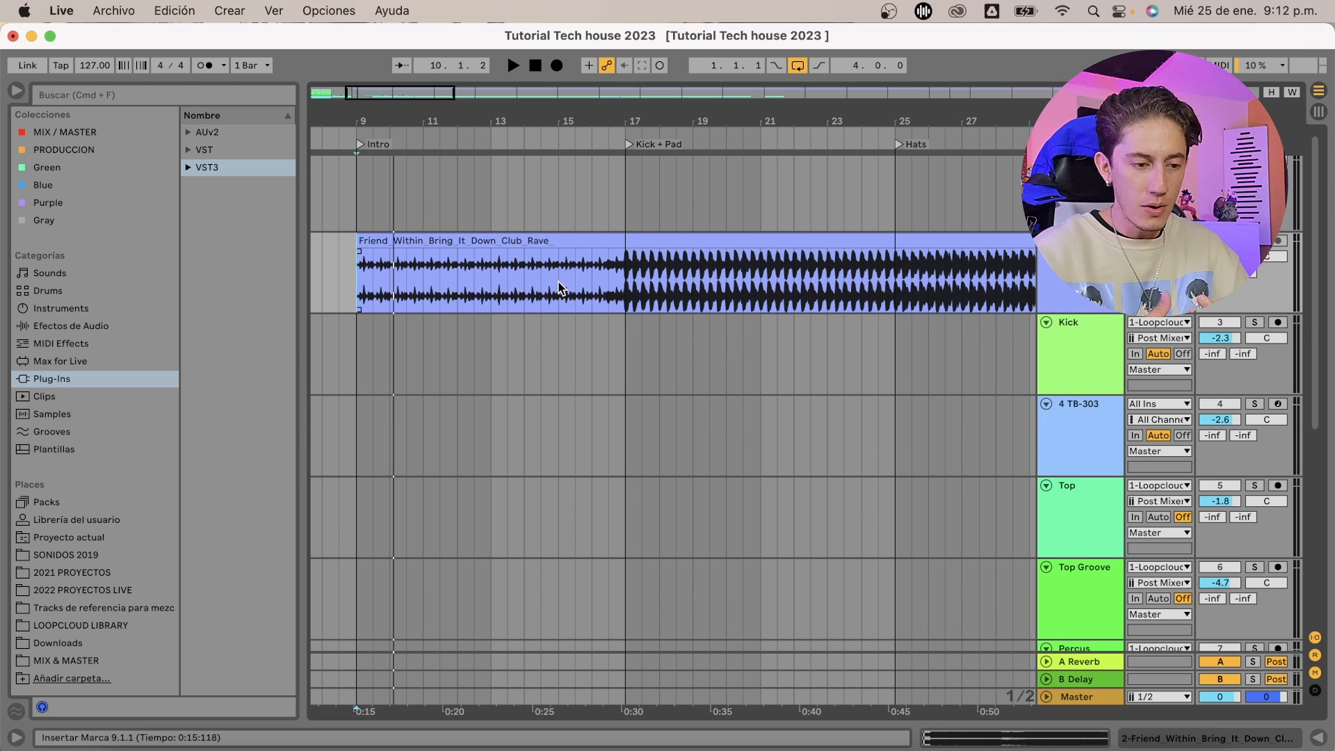
left_click(624, 264)
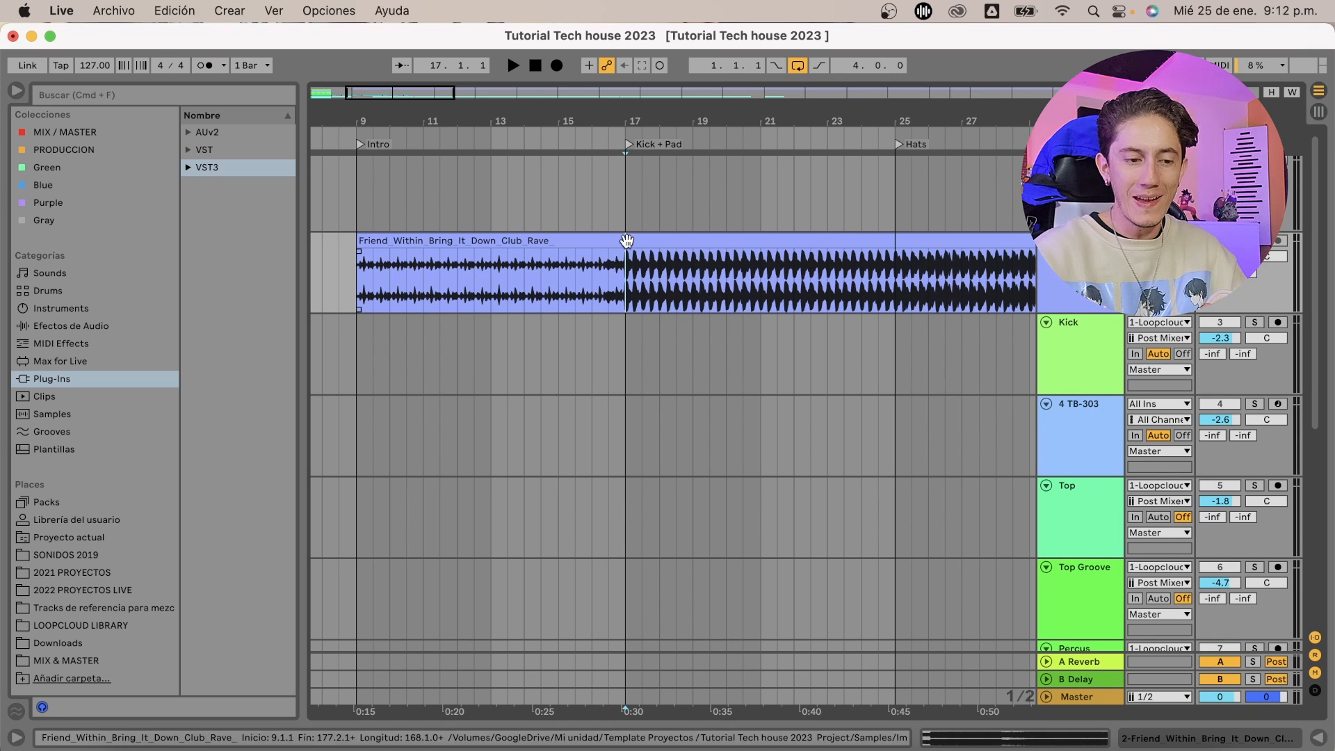
key("space")
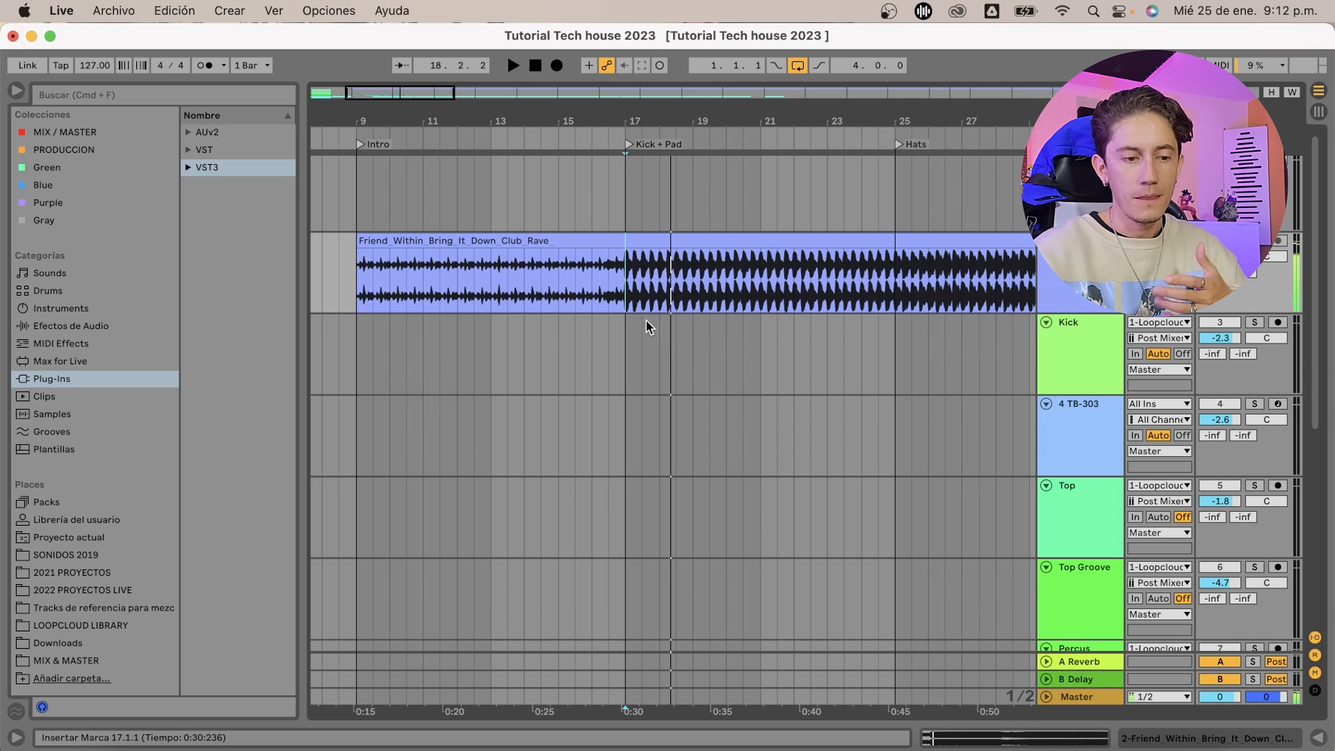
key("space")
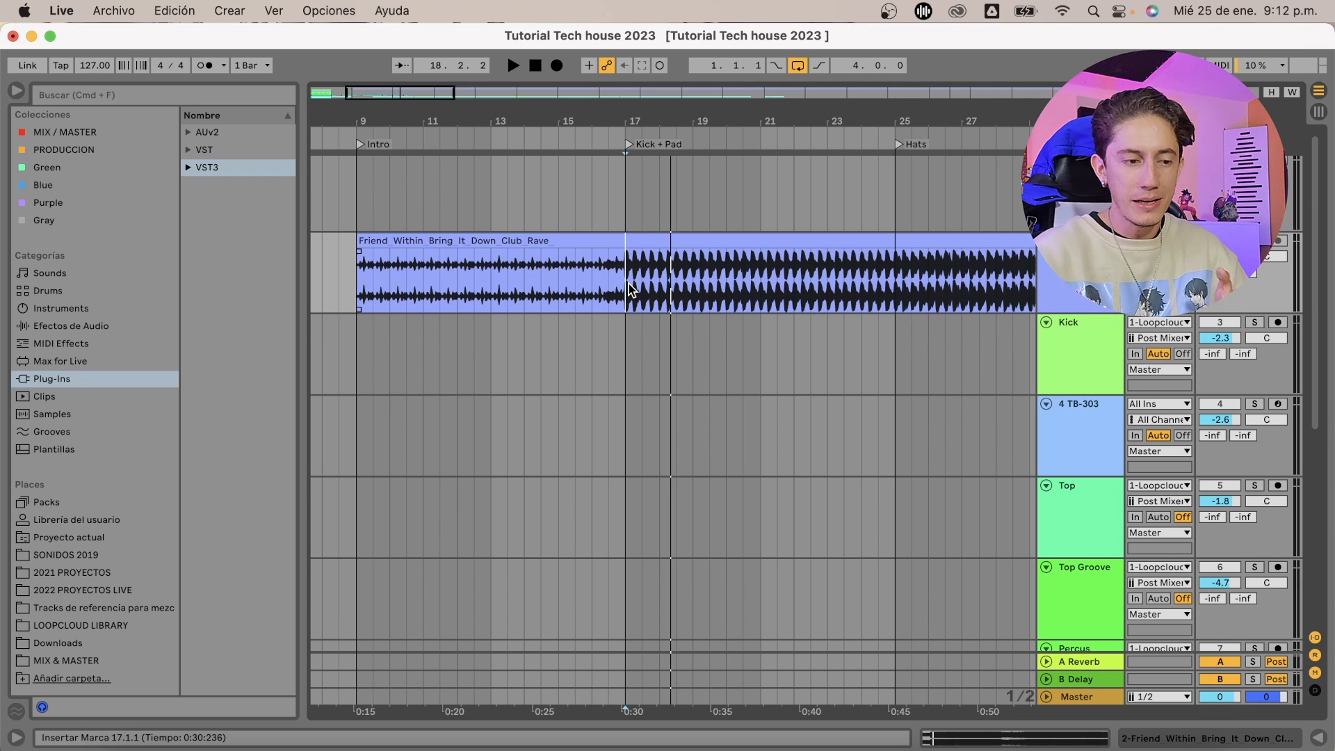
Highlight bars 25 to 34 and bars 17 to 20 of the reference track to examine its sections
scroll(712, 287, "right", 2)
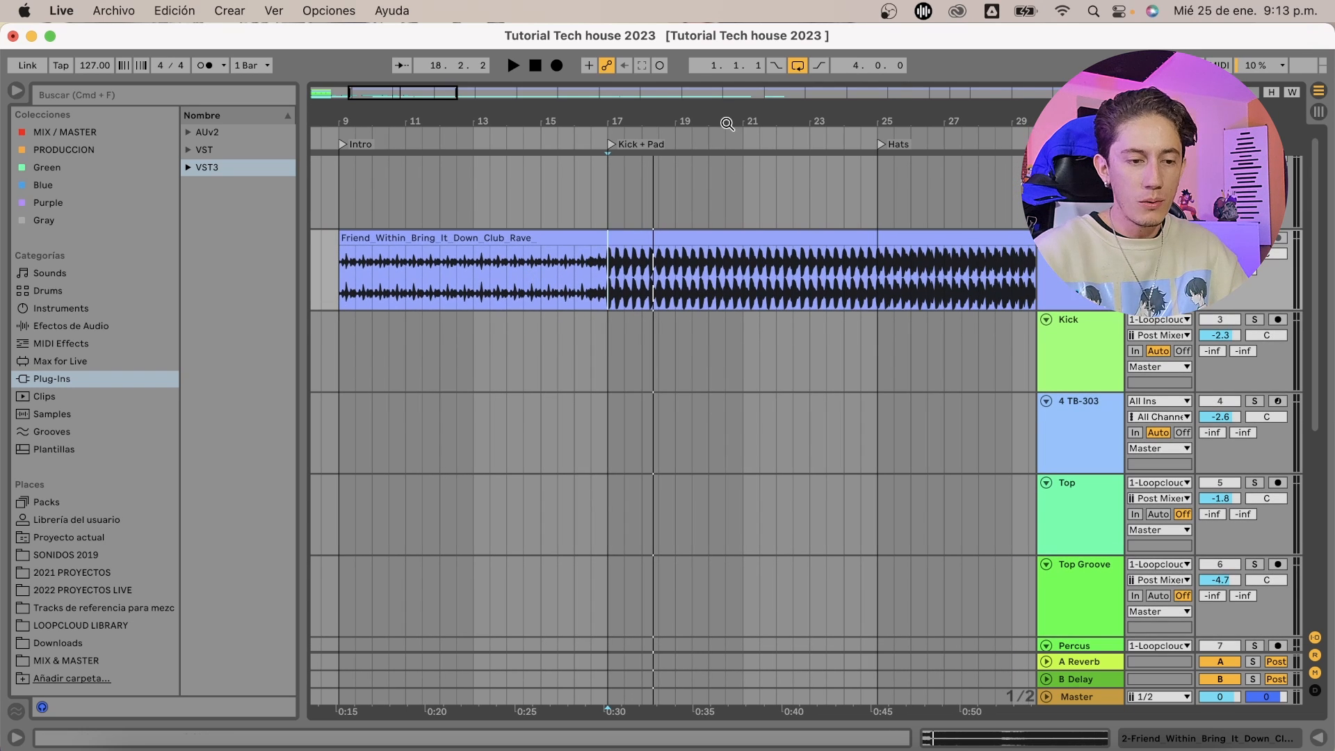
left_click_drag(727, 123, 555, 69)
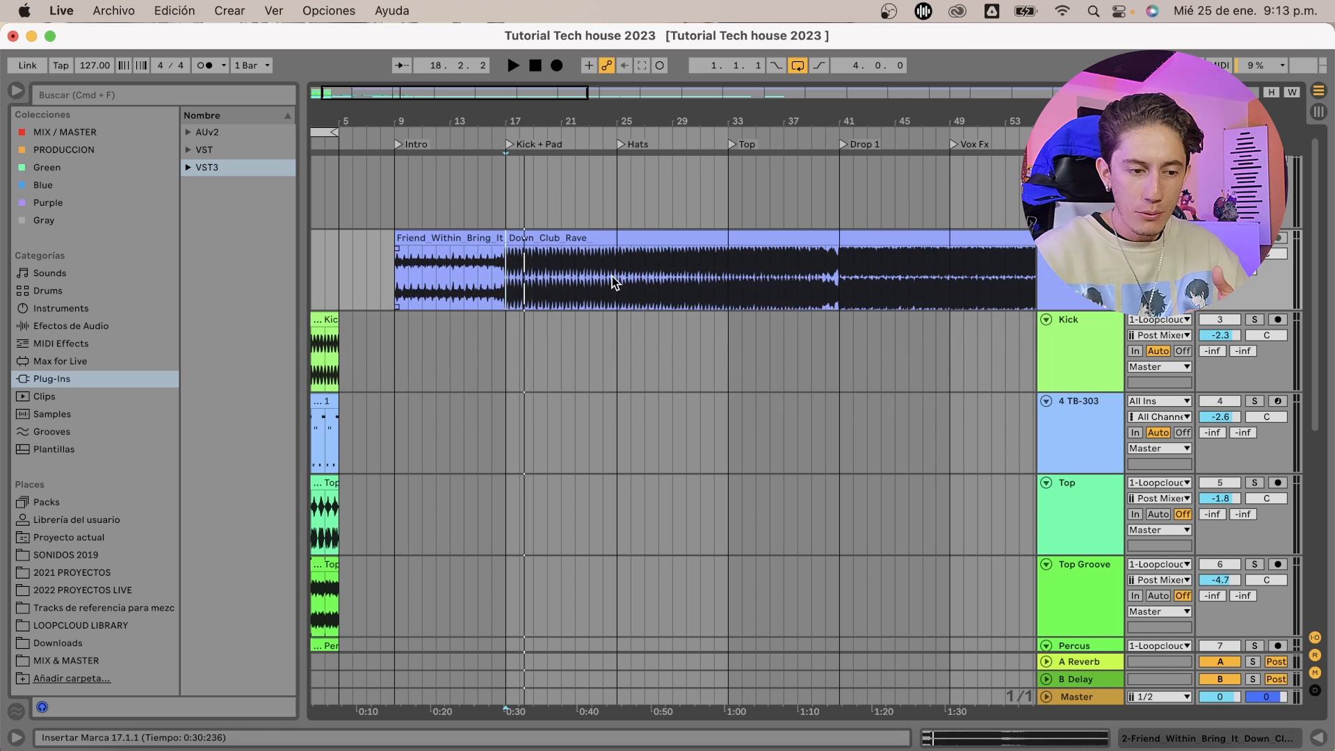
left_click_drag(612, 277, 741, 292)
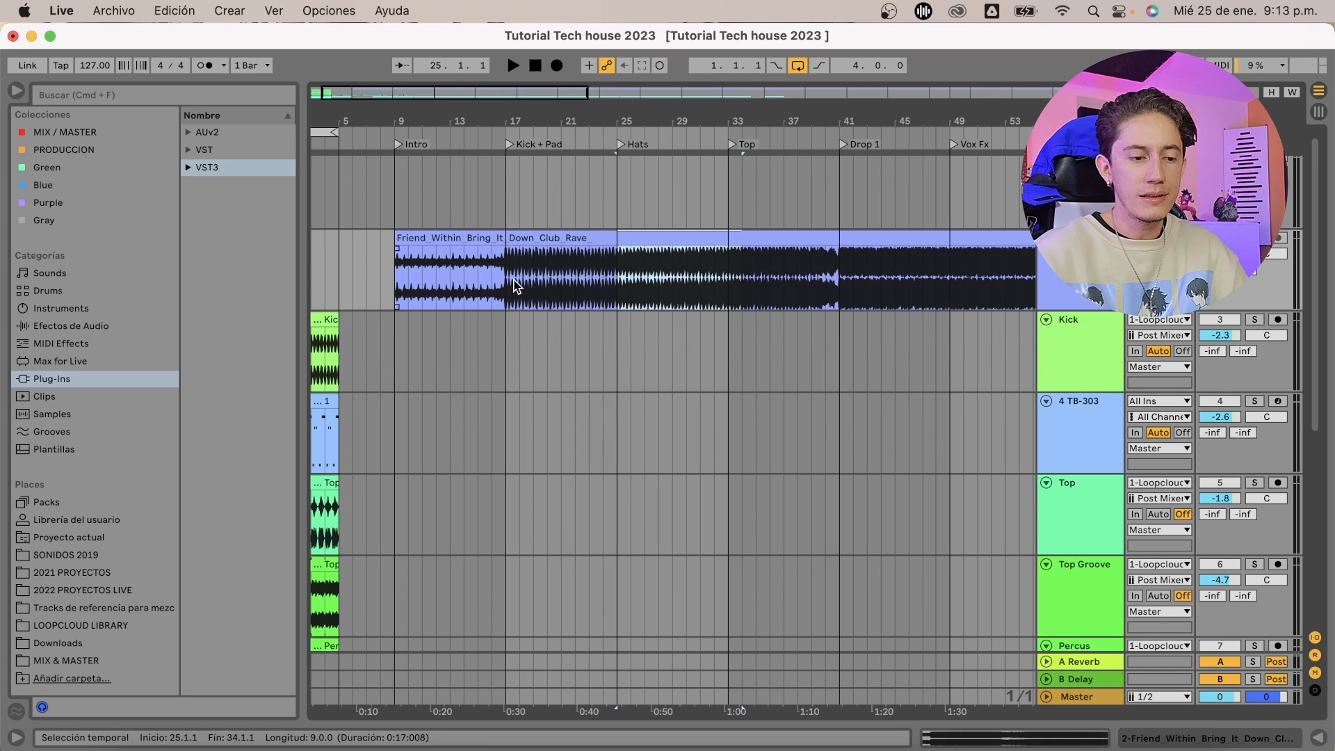
left_click_drag(514, 285, 548, 282)
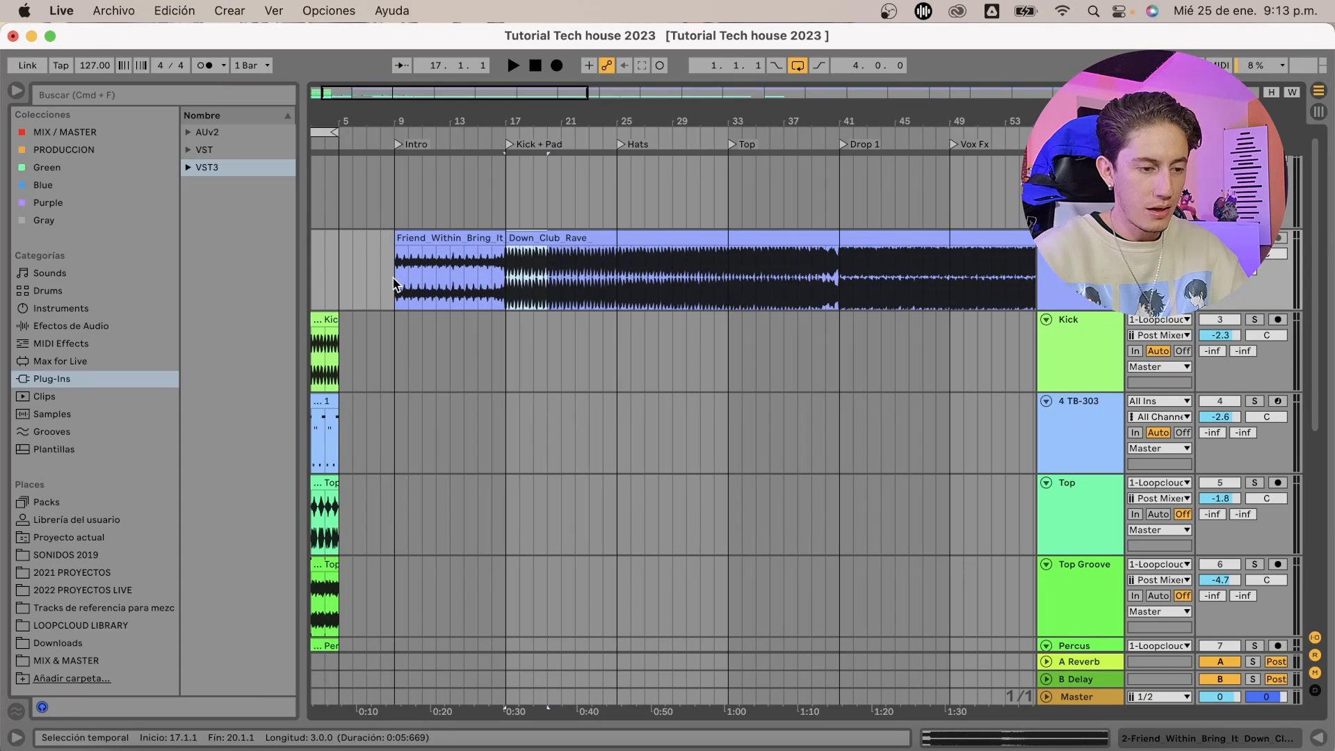
Listen to the reference track's intro from bar 9 against the metronome, and highlight its span from bar 9 to 17
left_click(393, 283)
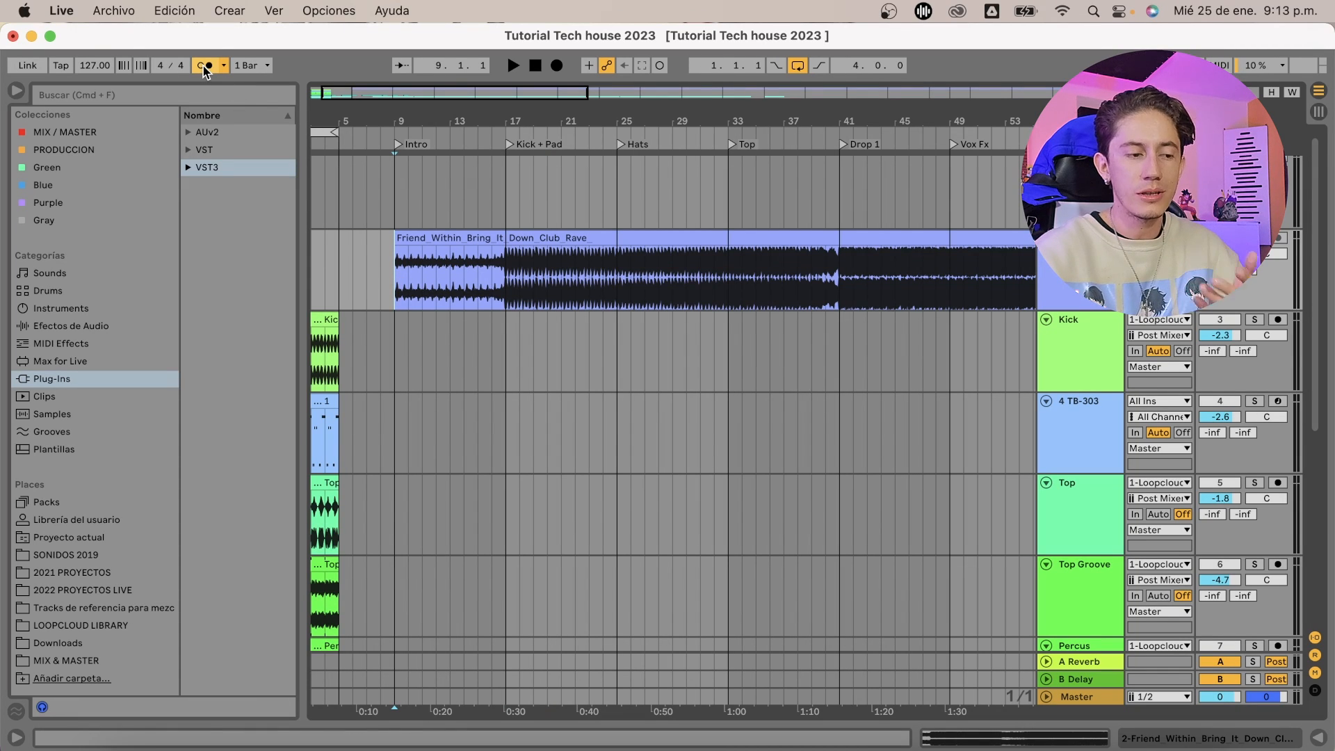
key("space")
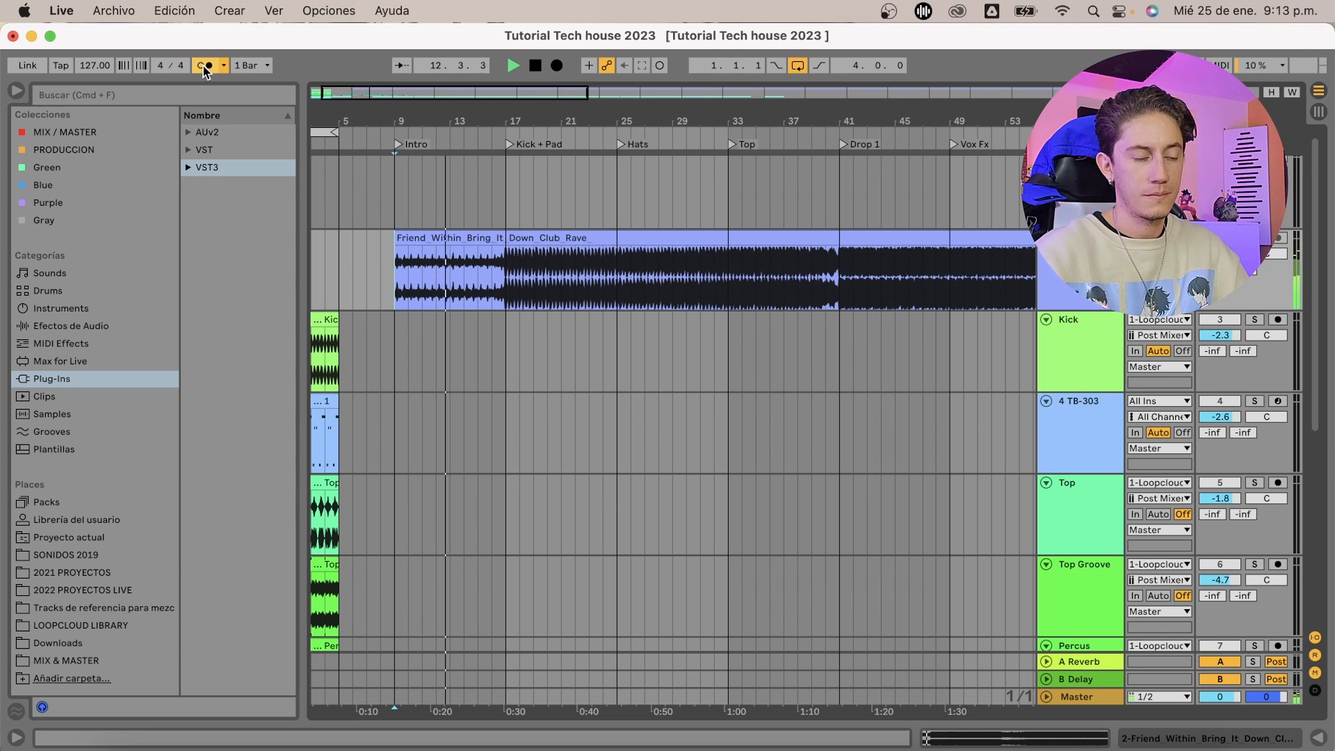
key("space")
left_click_drag(394, 280, 506, 286)
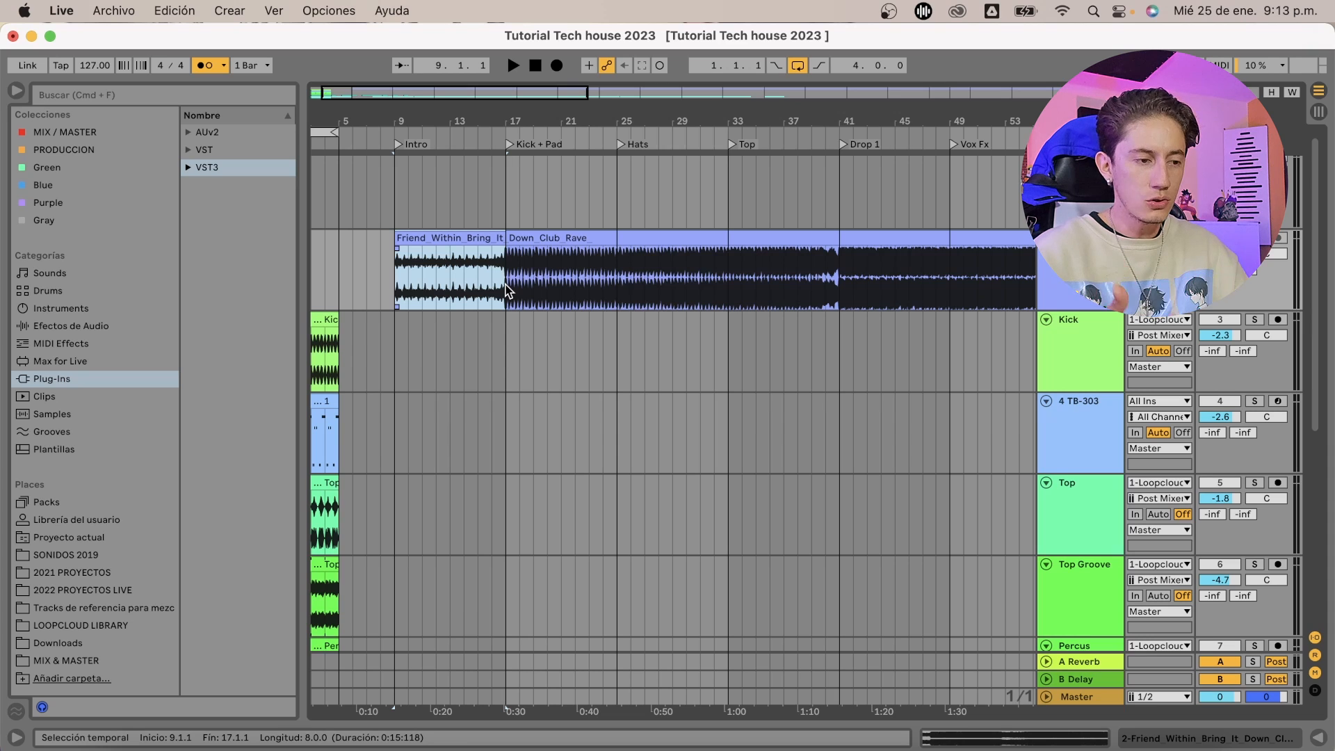
left_click(206, 66)
Compare the reference track's Hats section from bar 25 with the Kick + Pad section from bar 21 by ear
left_click_drag(580, 122, 624, 122)
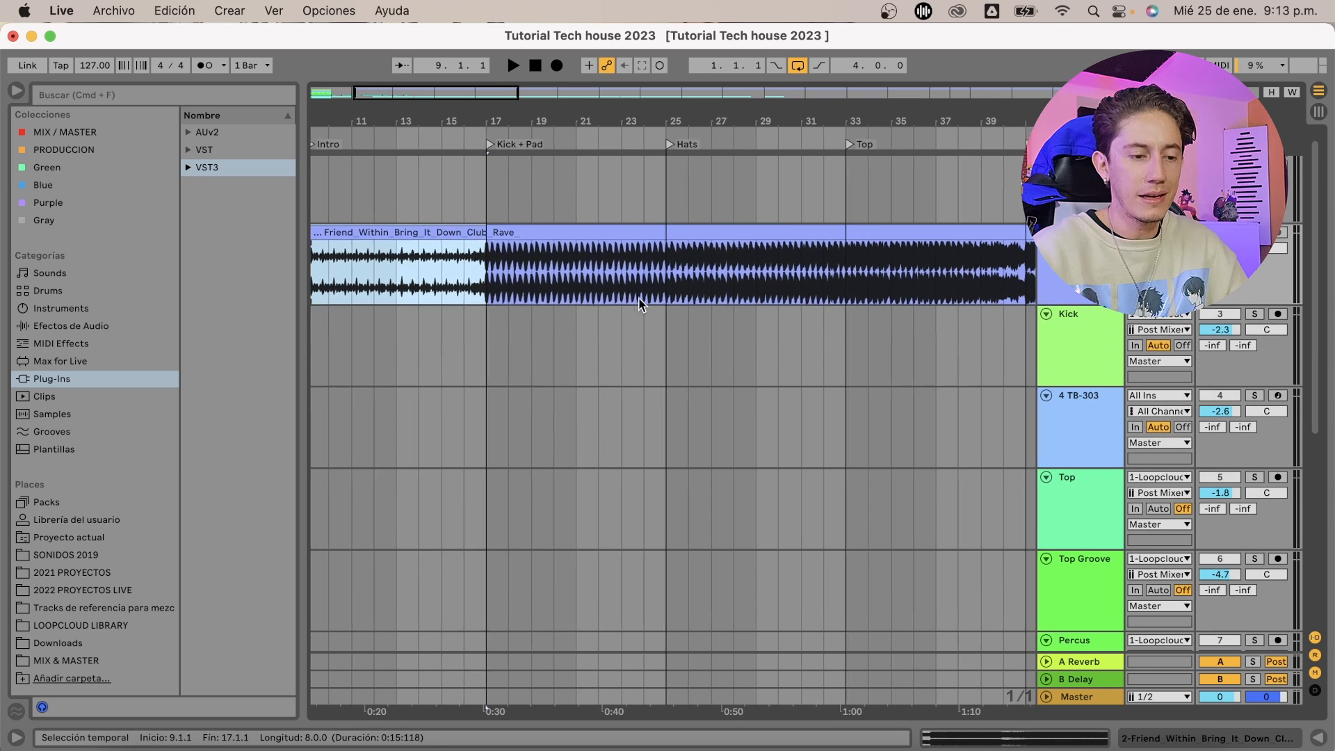
scroll(643, 302, "right", 2)
left_click(653, 286)
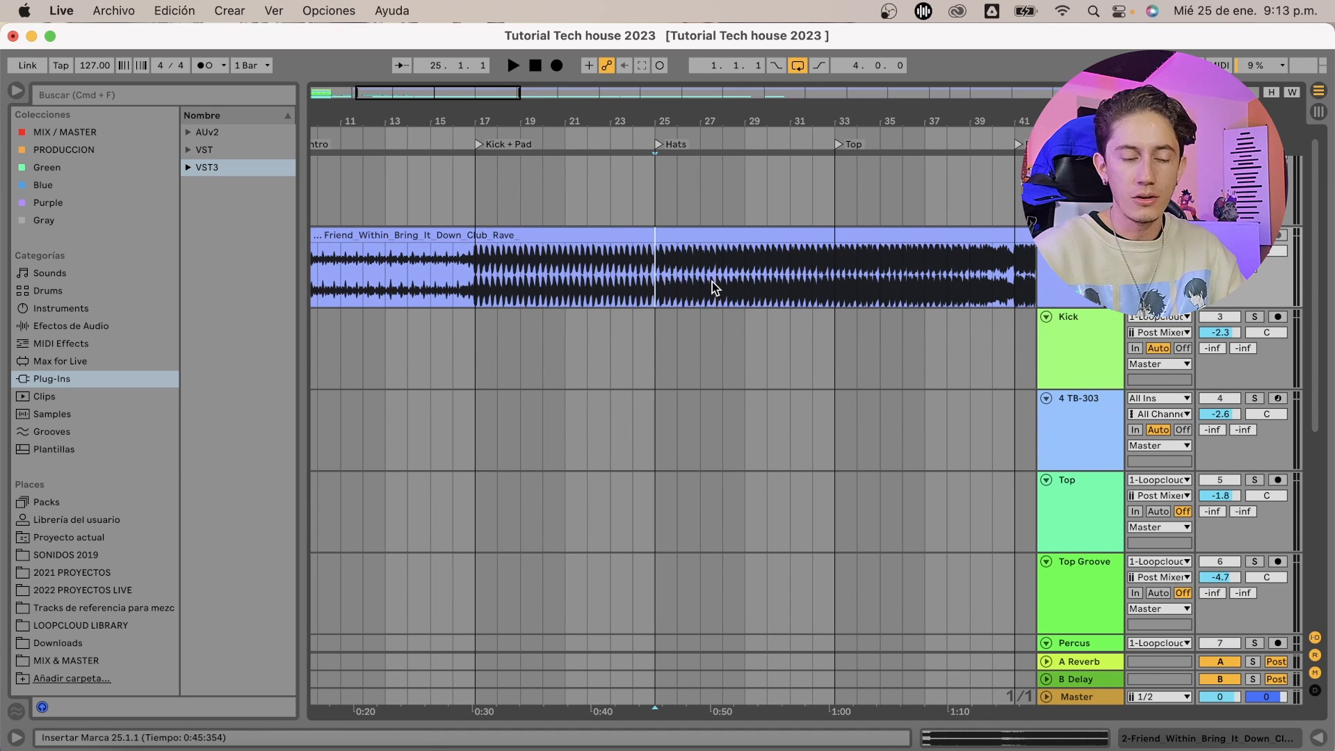
key("space")
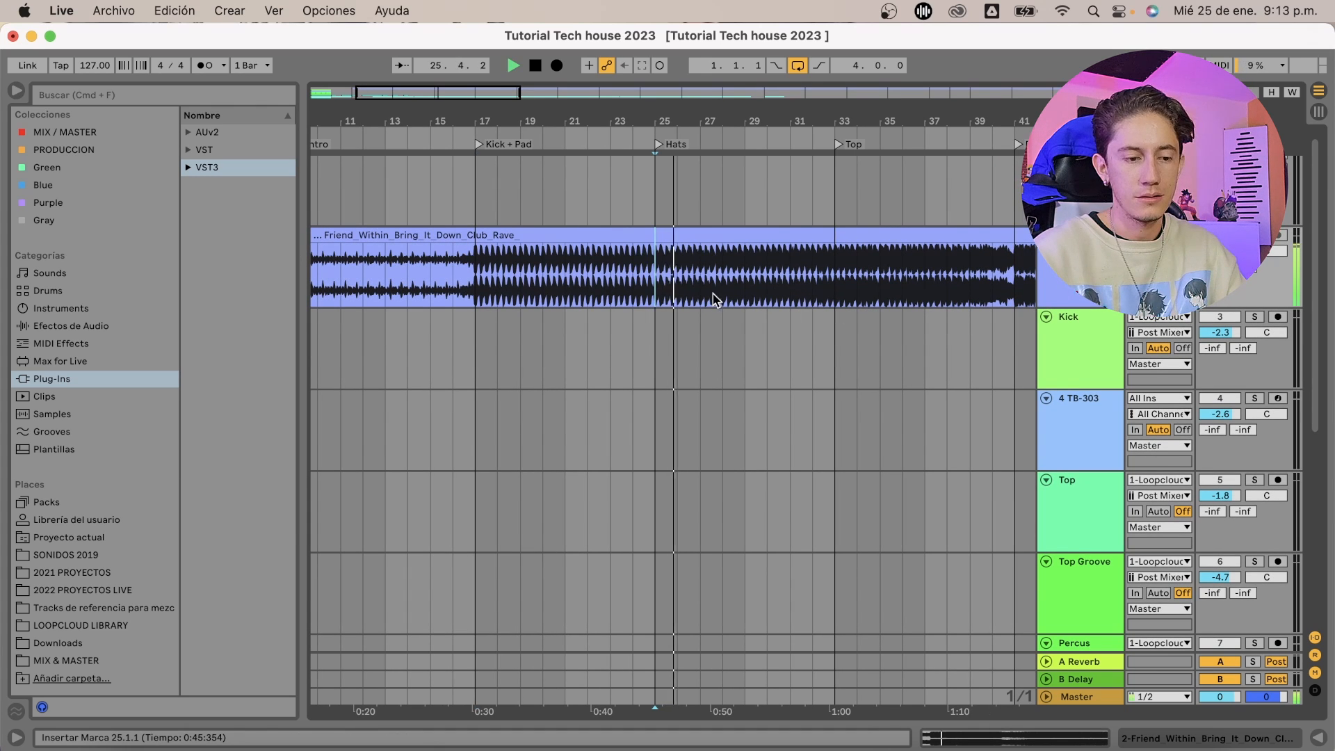
left_click(572, 280)
key("space")
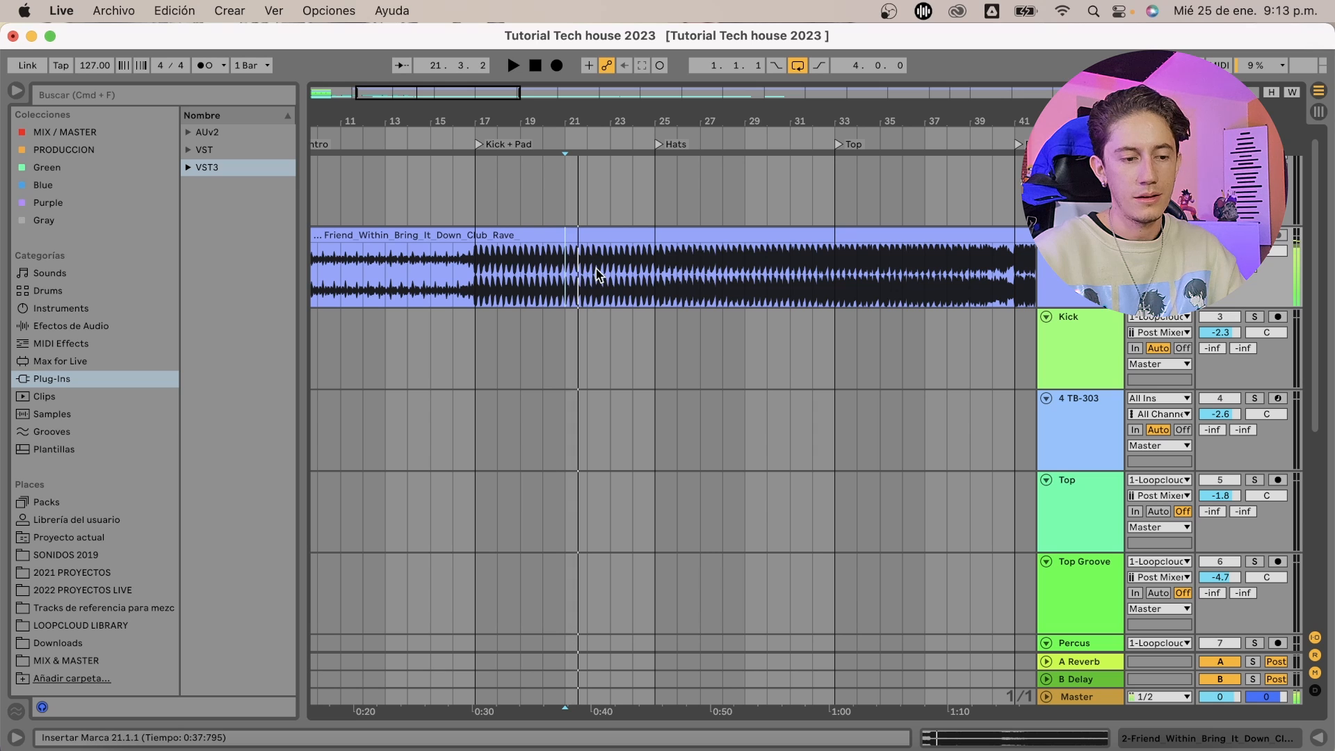
Compare the reference track's Top section from bar 33 with the passage before it from bar 31
scroll(789, 304, "right", 2)
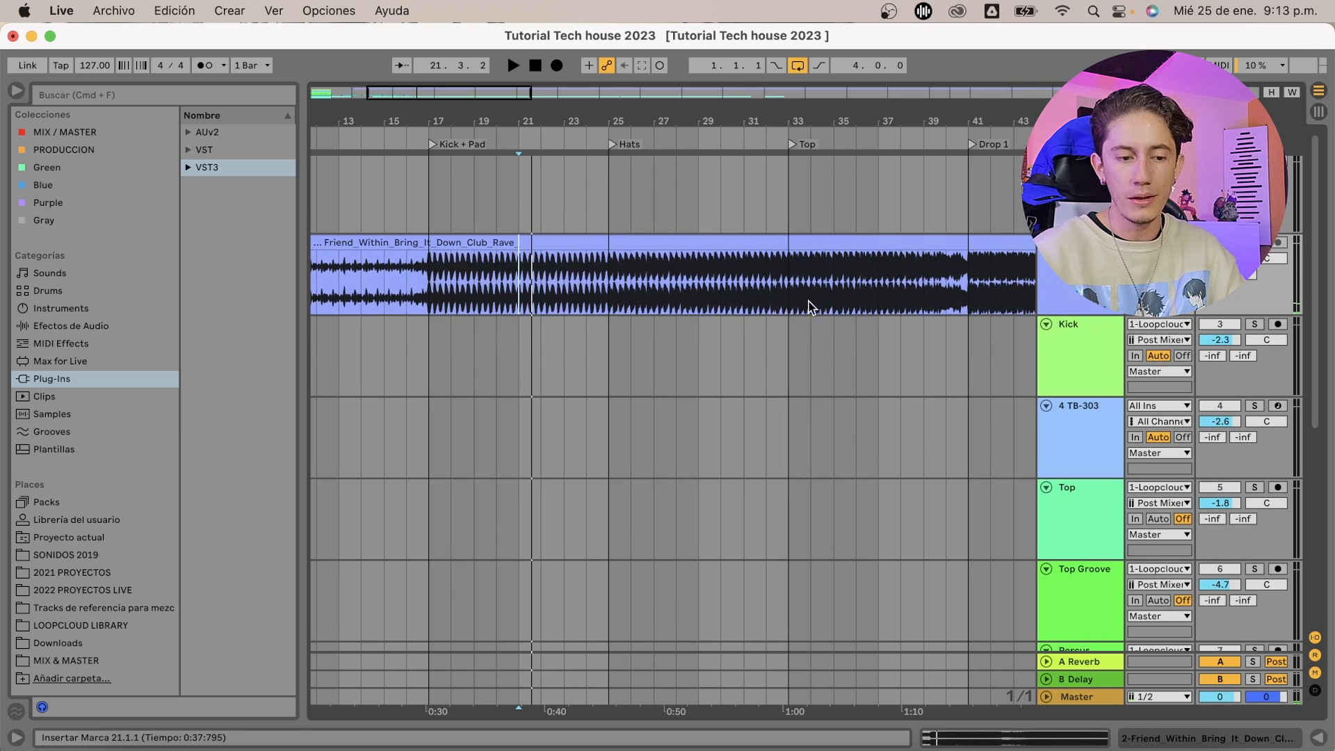
left_click(790, 286)
key("space")
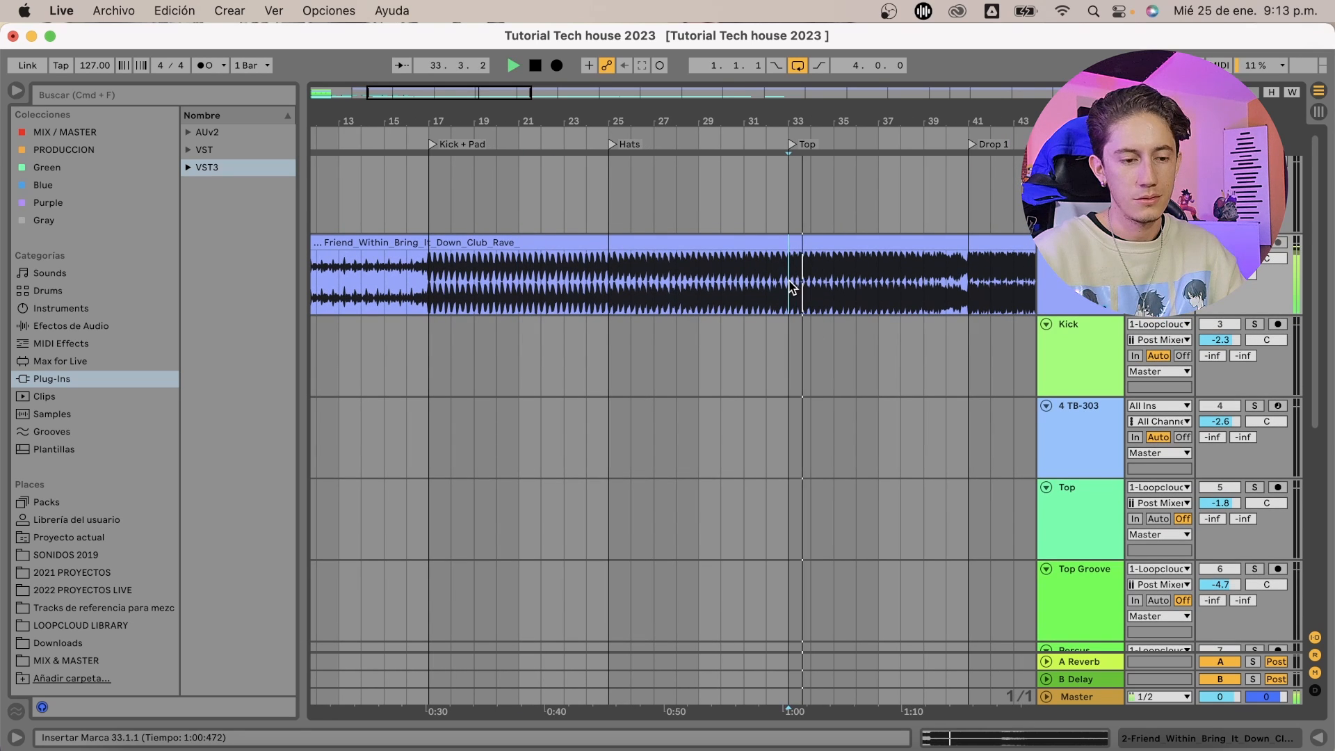
left_click(744, 292)
key("space")
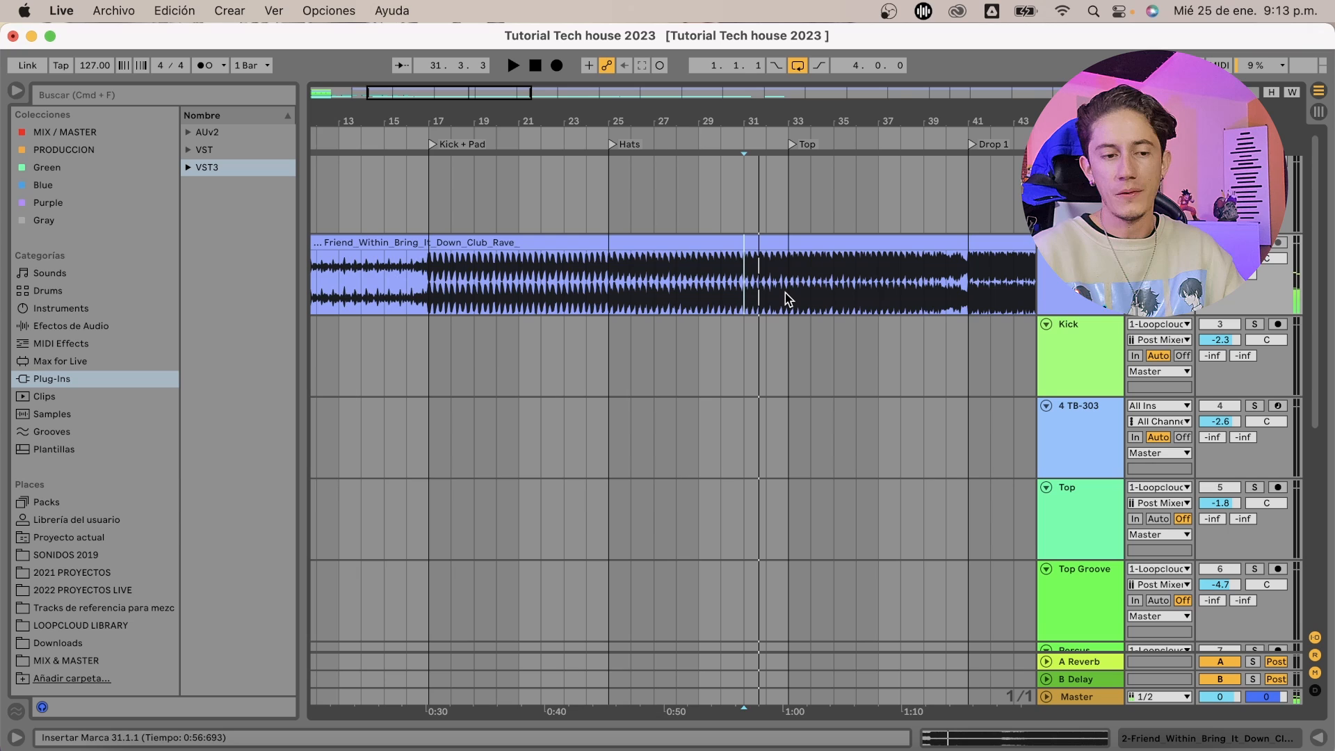
Listen to the reference track's Drop 1 from bar 41 and its Vox Fx section from bar 52
scroll(786, 296, "right", 5)
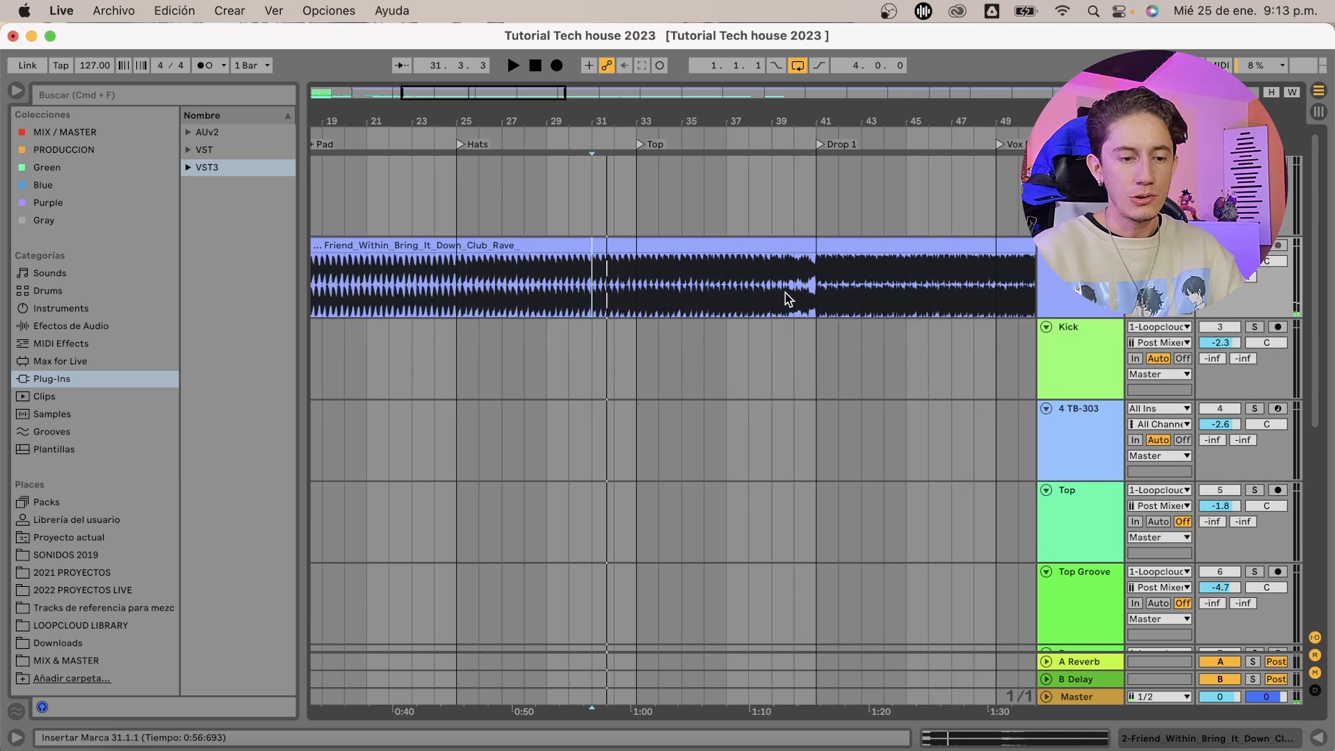
left_click(725, 300)
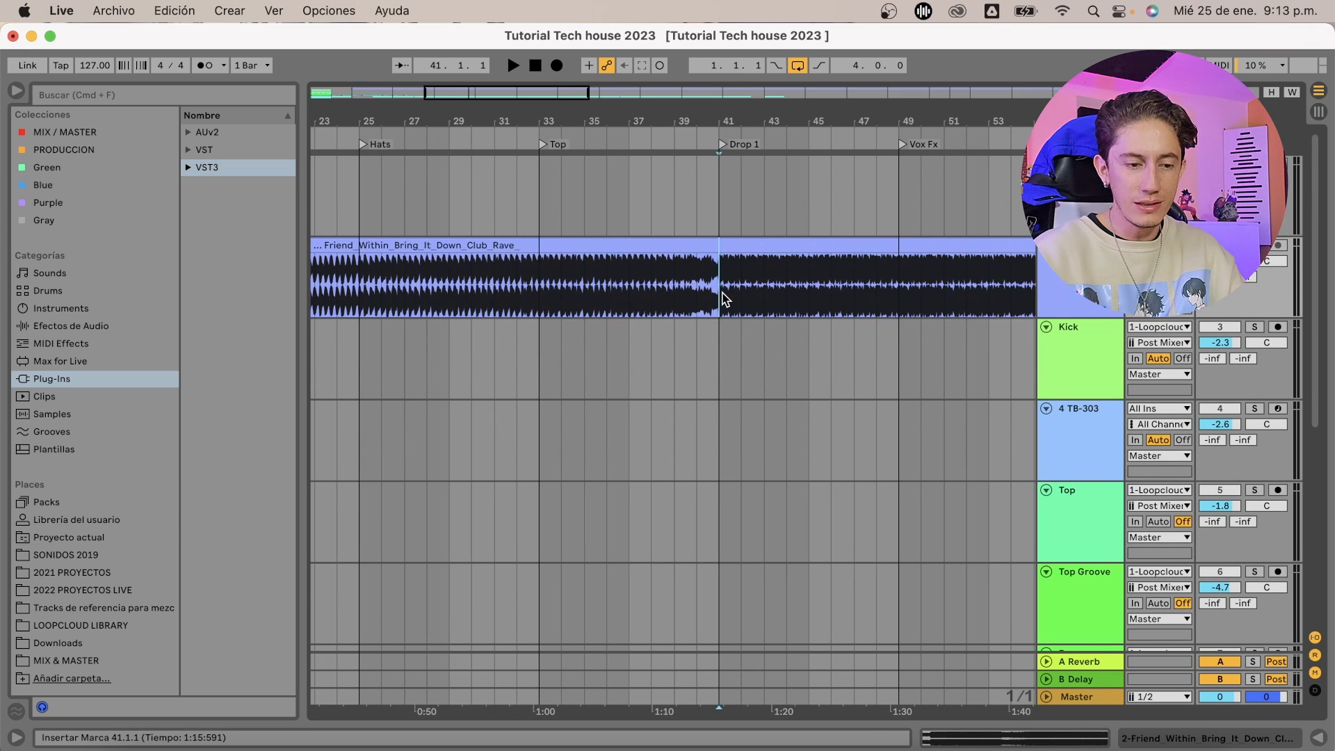
scroll(812, 290, "right", 2)
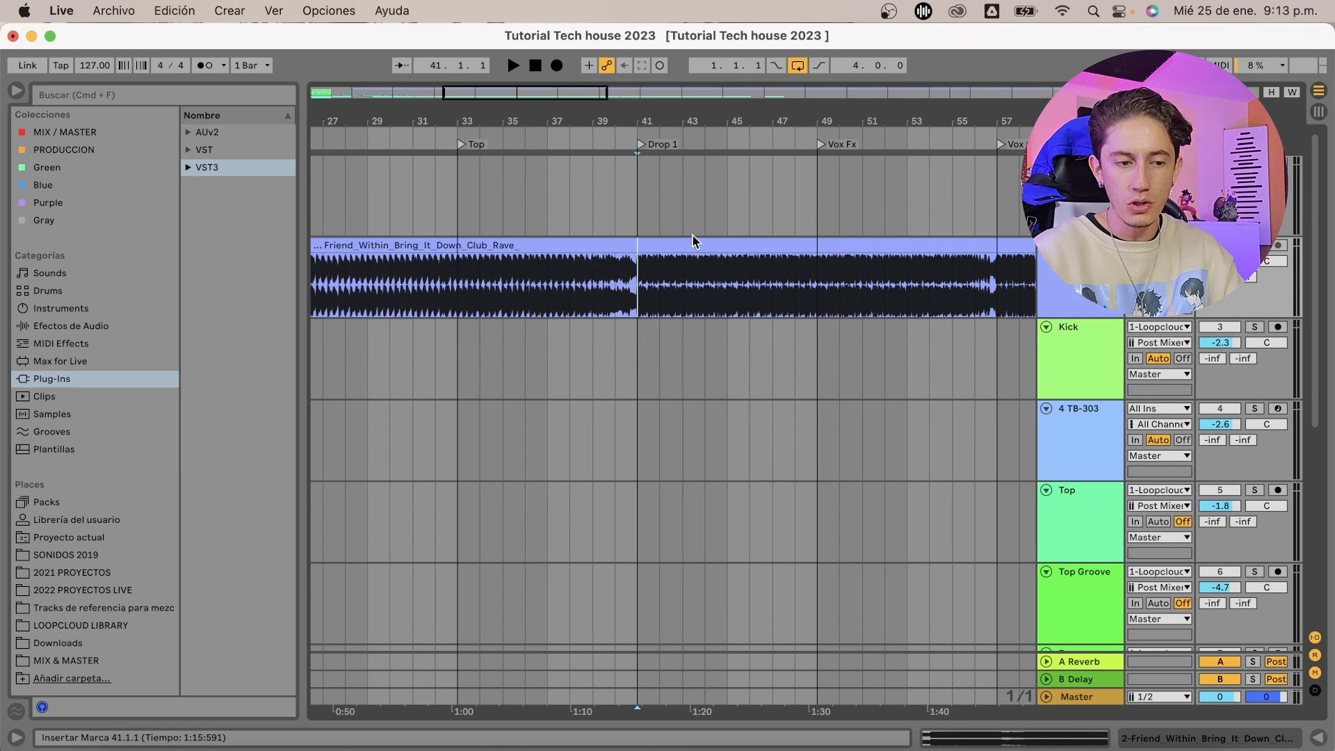
key("space")
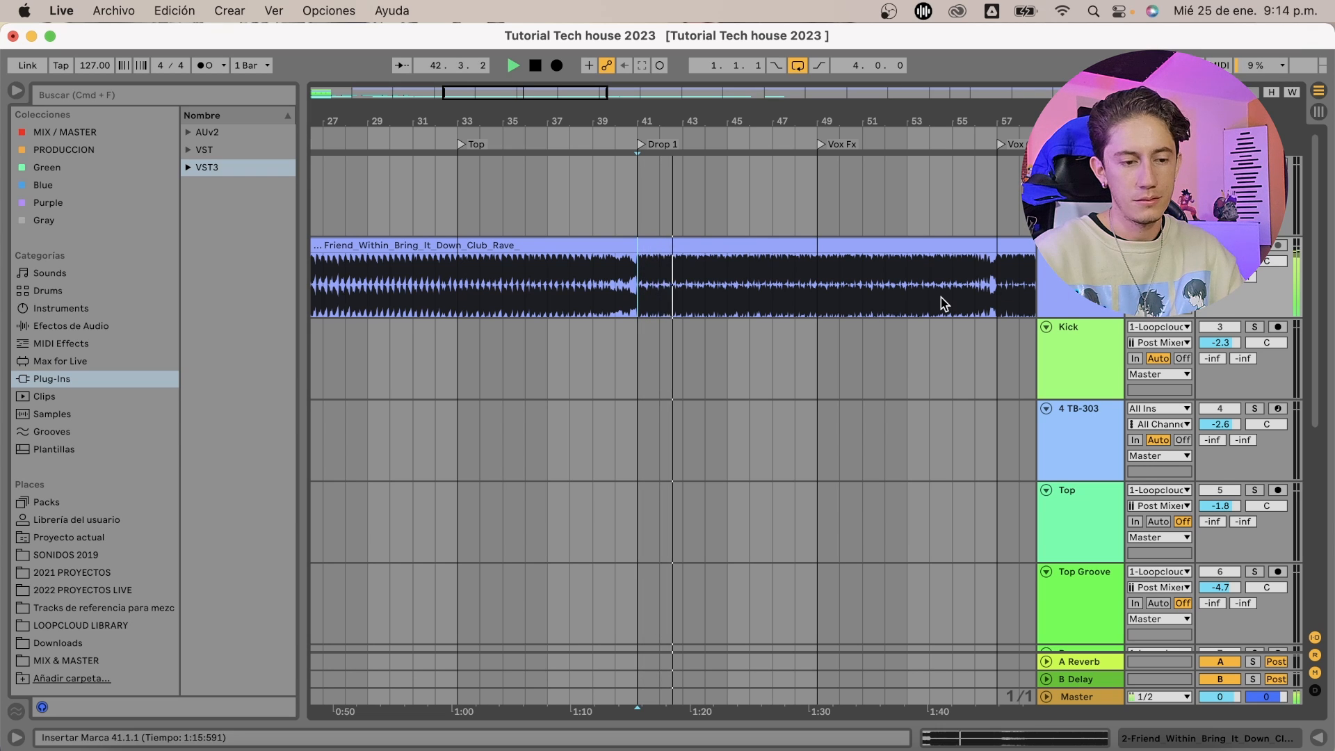
scroll(941, 297, "right", 5)
left_click(805, 285)
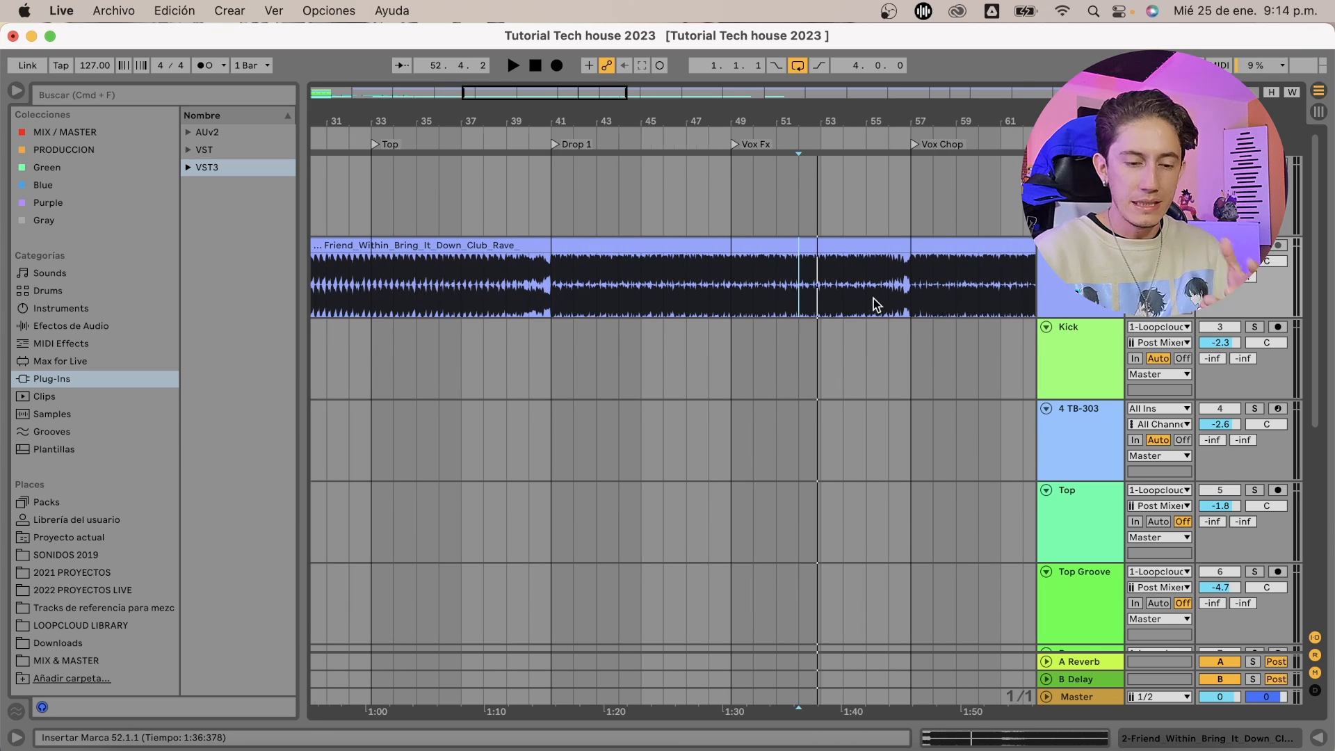
Listen to the reference track's Vox Chop section from bar 59
scroll(874, 299, "right", 2)
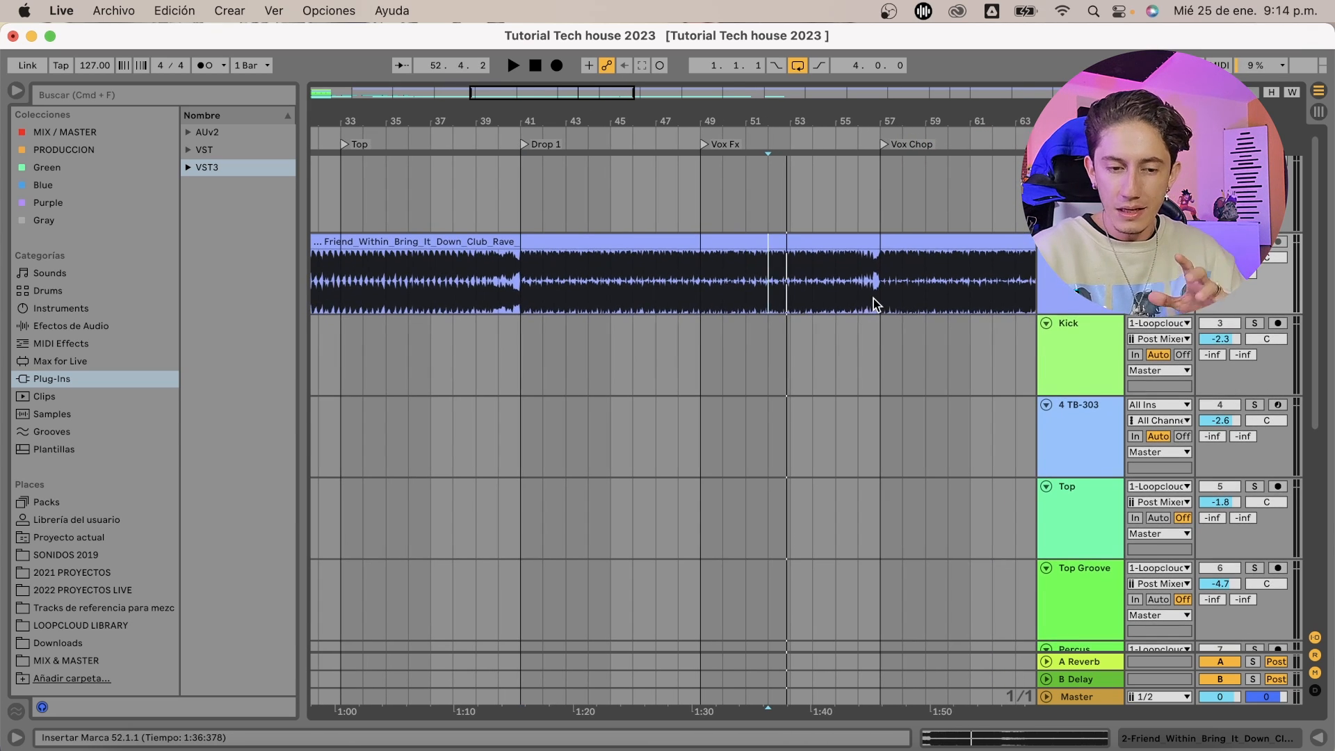
scroll(873, 298, "right", 10)
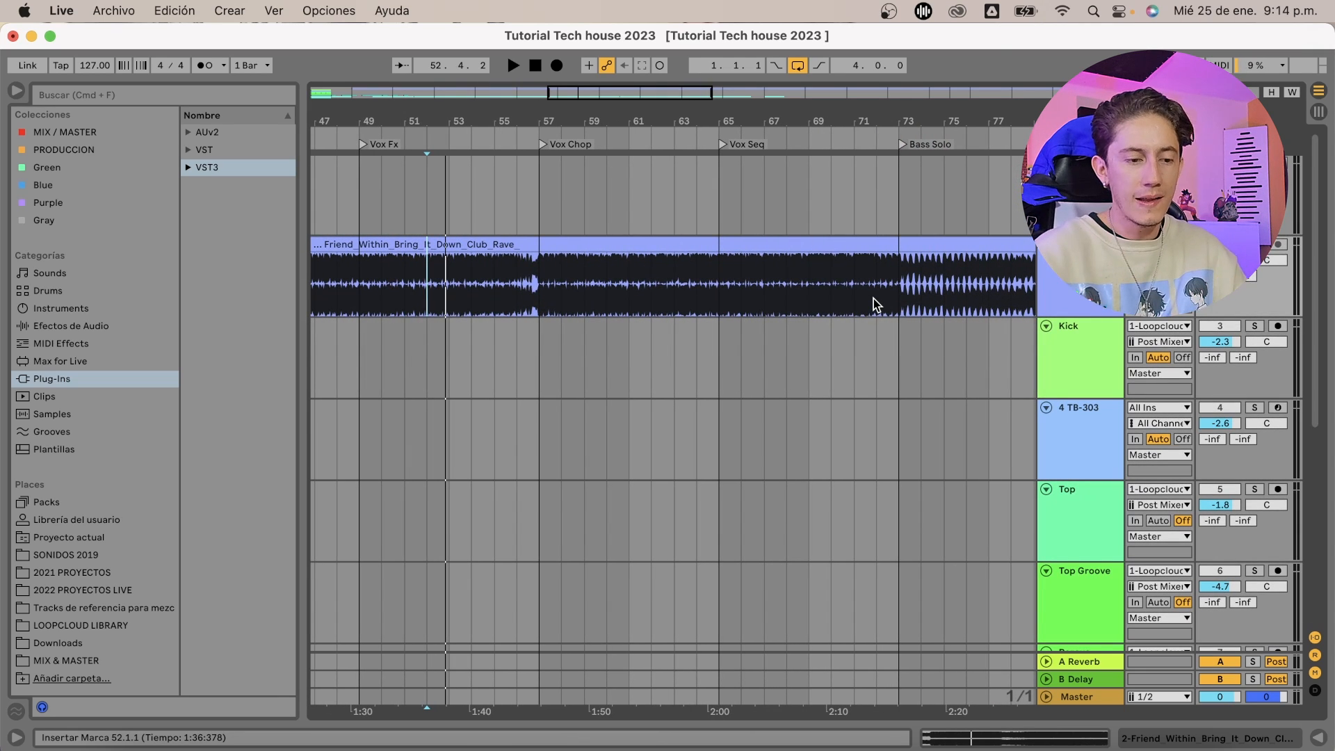
left_click(585, 289)
key("space")
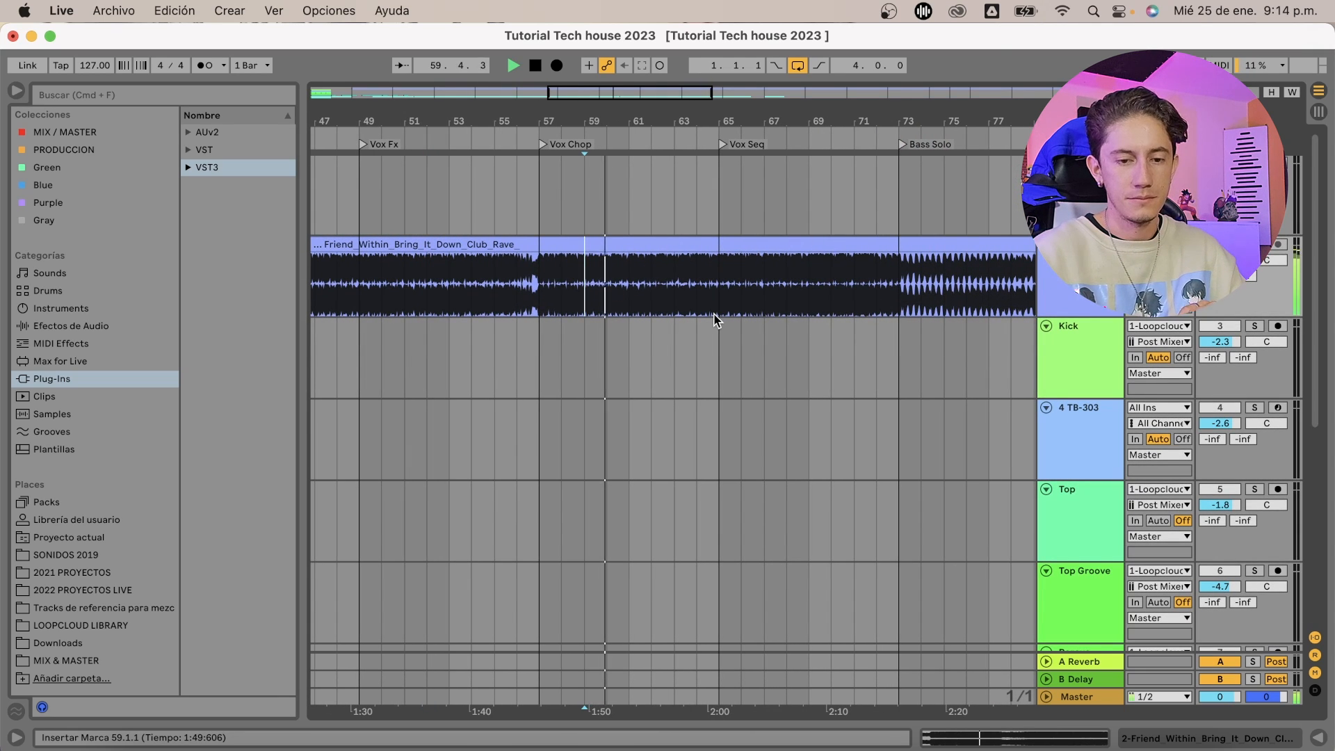
Listen to the reference track's Vox Seq section from bar 68 and again from bar 66
left_click(787, 314)
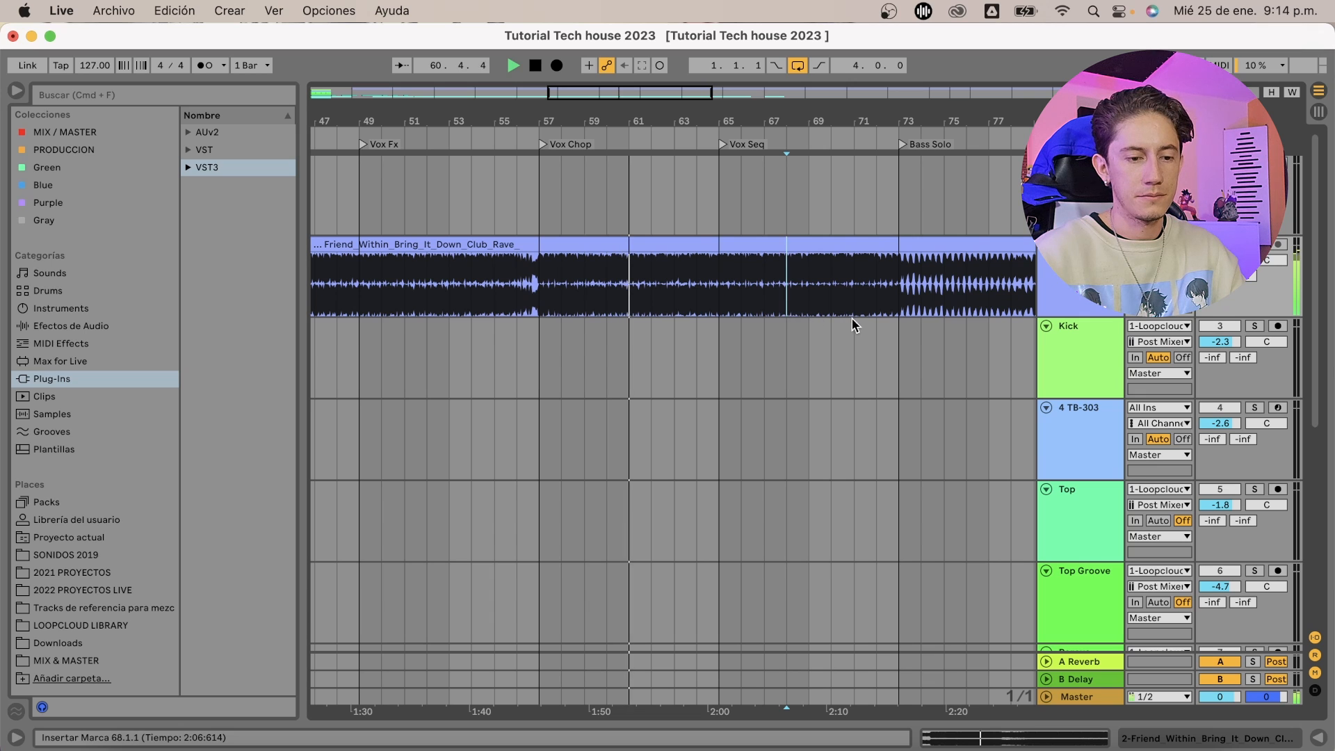
key("space")
key("space")
scroll(854, 322, "right", 5)
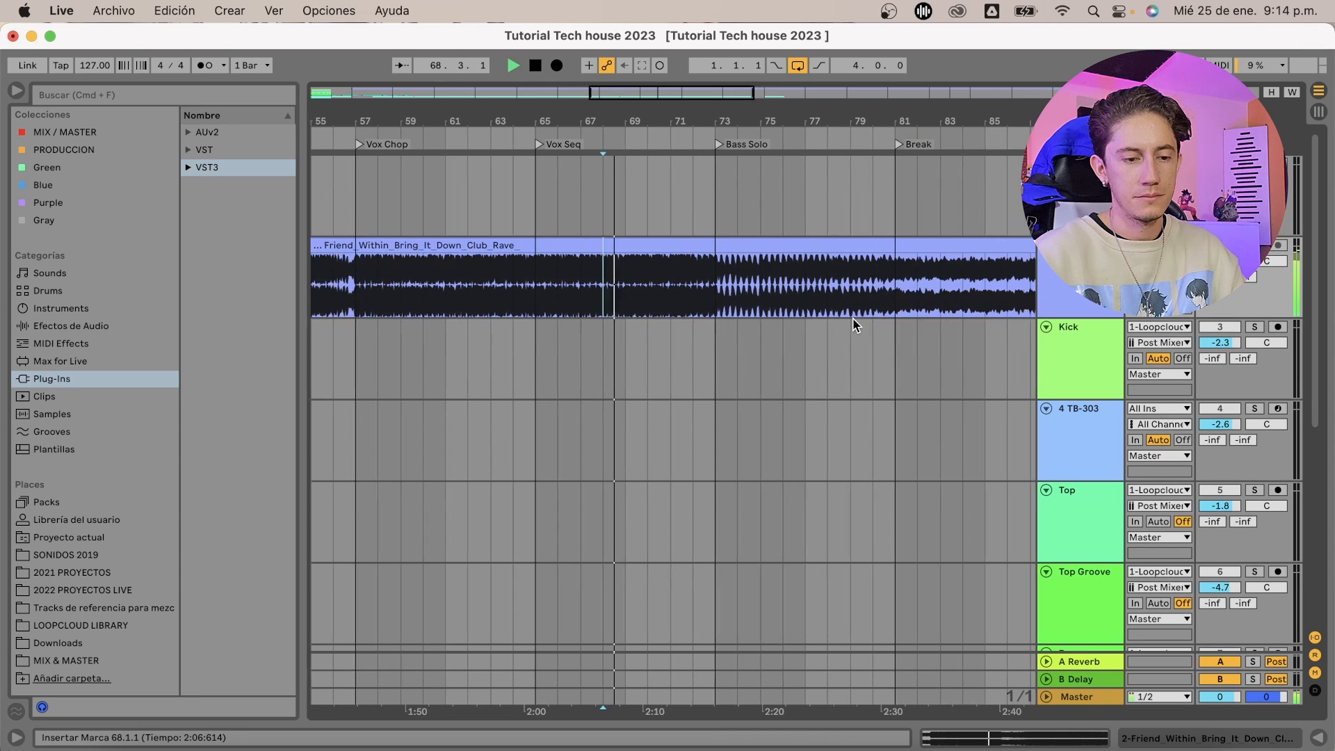
scroll(648, 317, "left", 3)
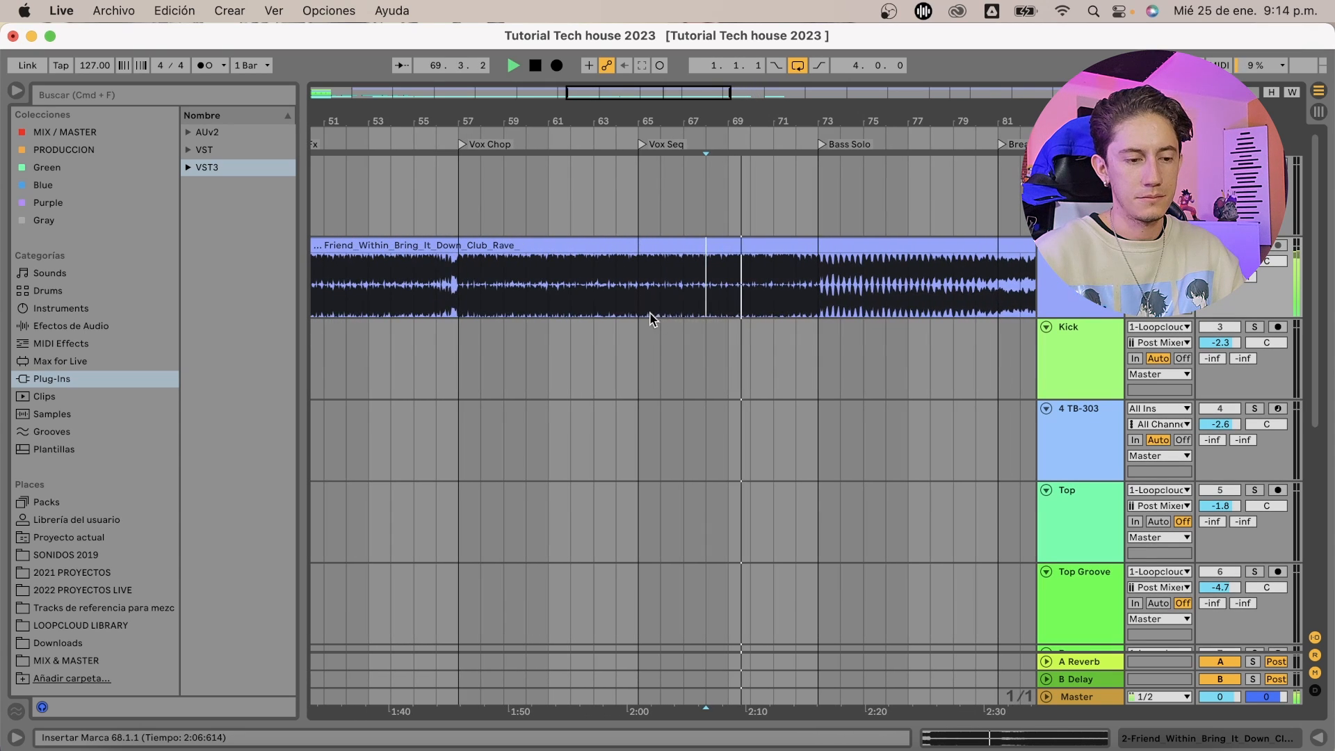
left_click(506, 304)
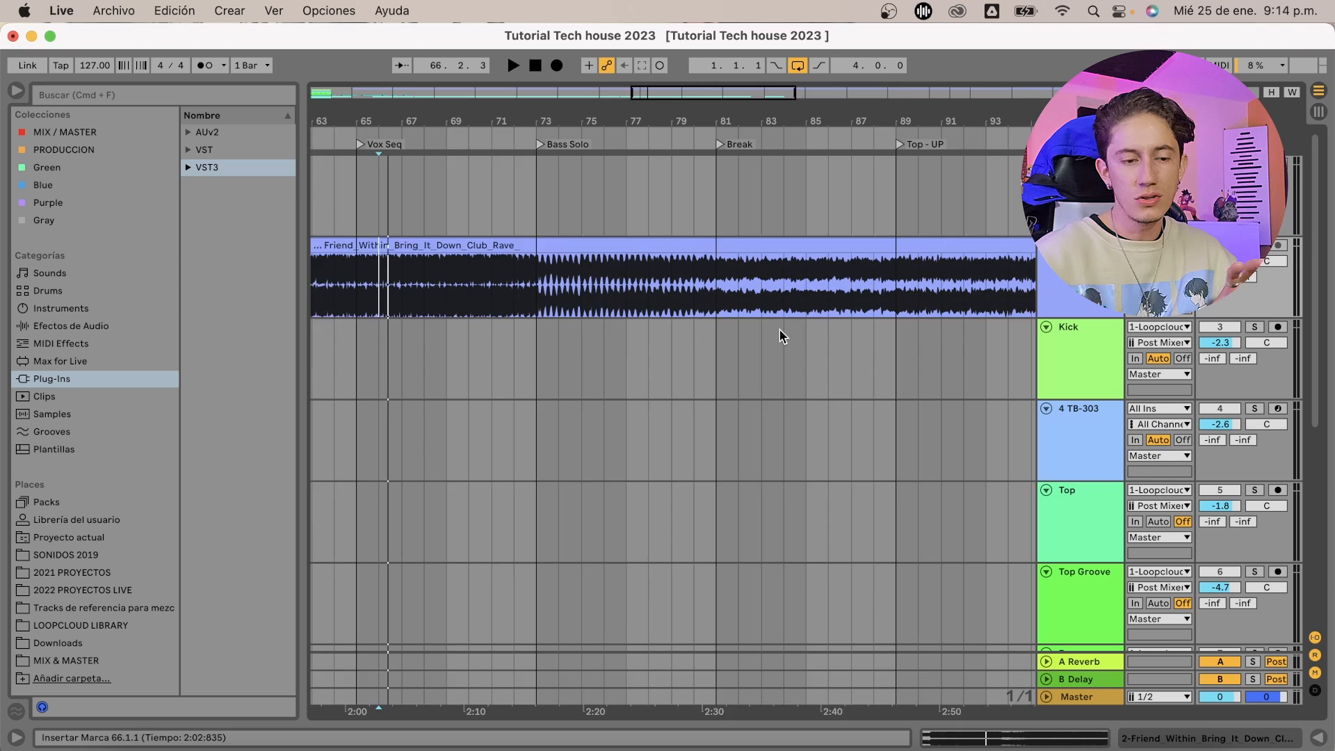
Listen to the reference track's Bass Solo section from its start at bar 73
scroll(782, 337, "right", 2)
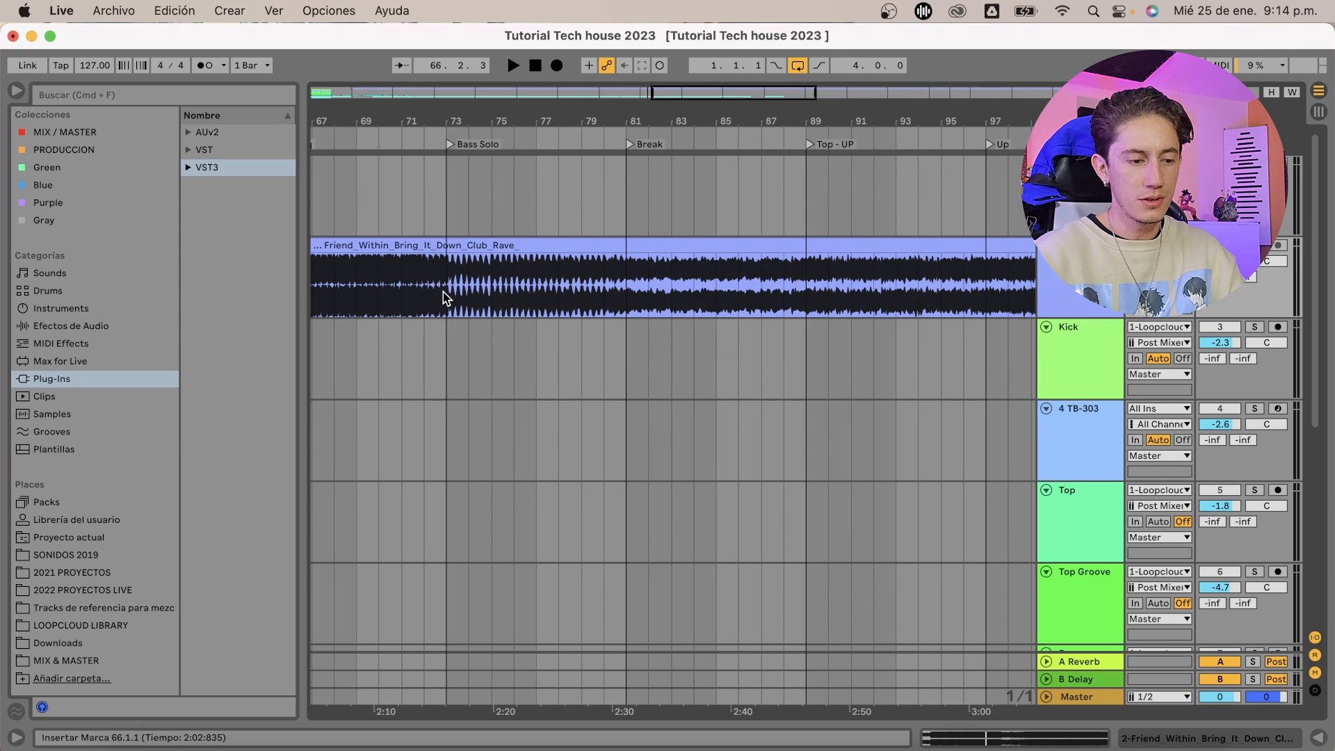
scroll(549, 292, "left", 3)
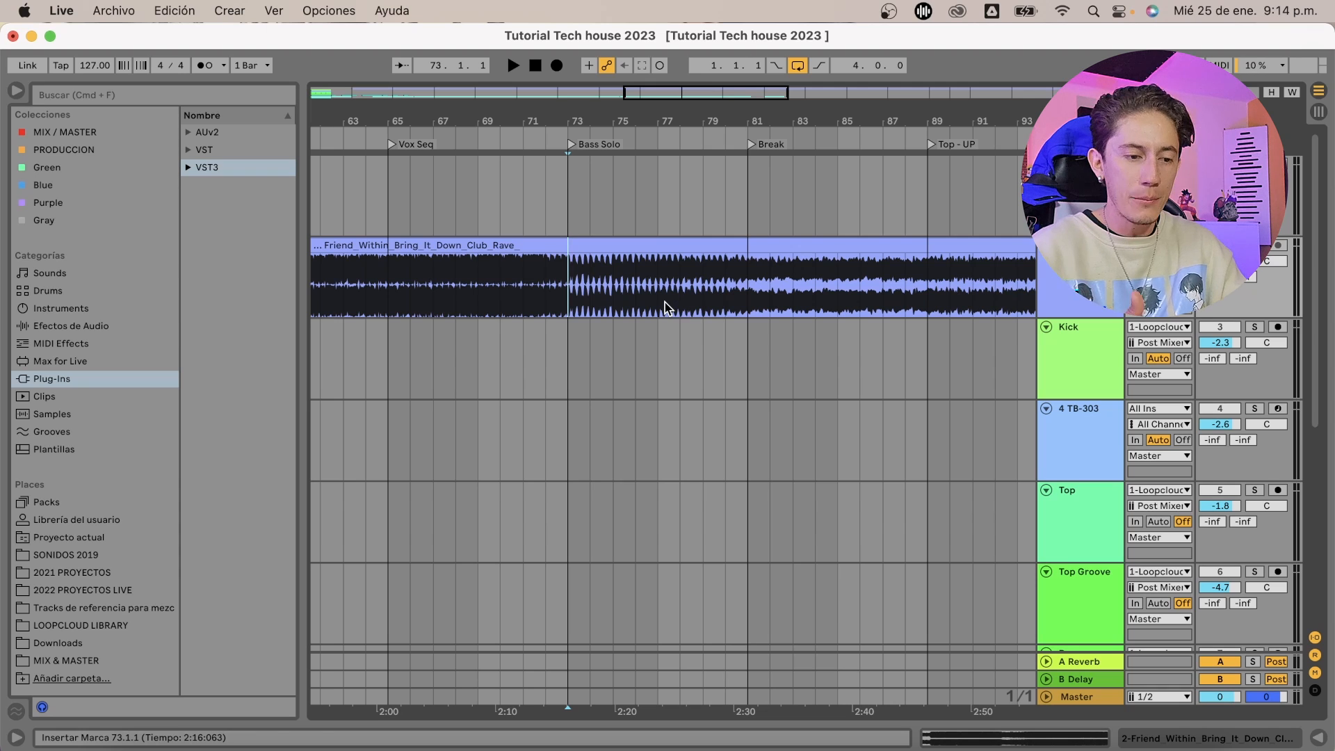
key("space")
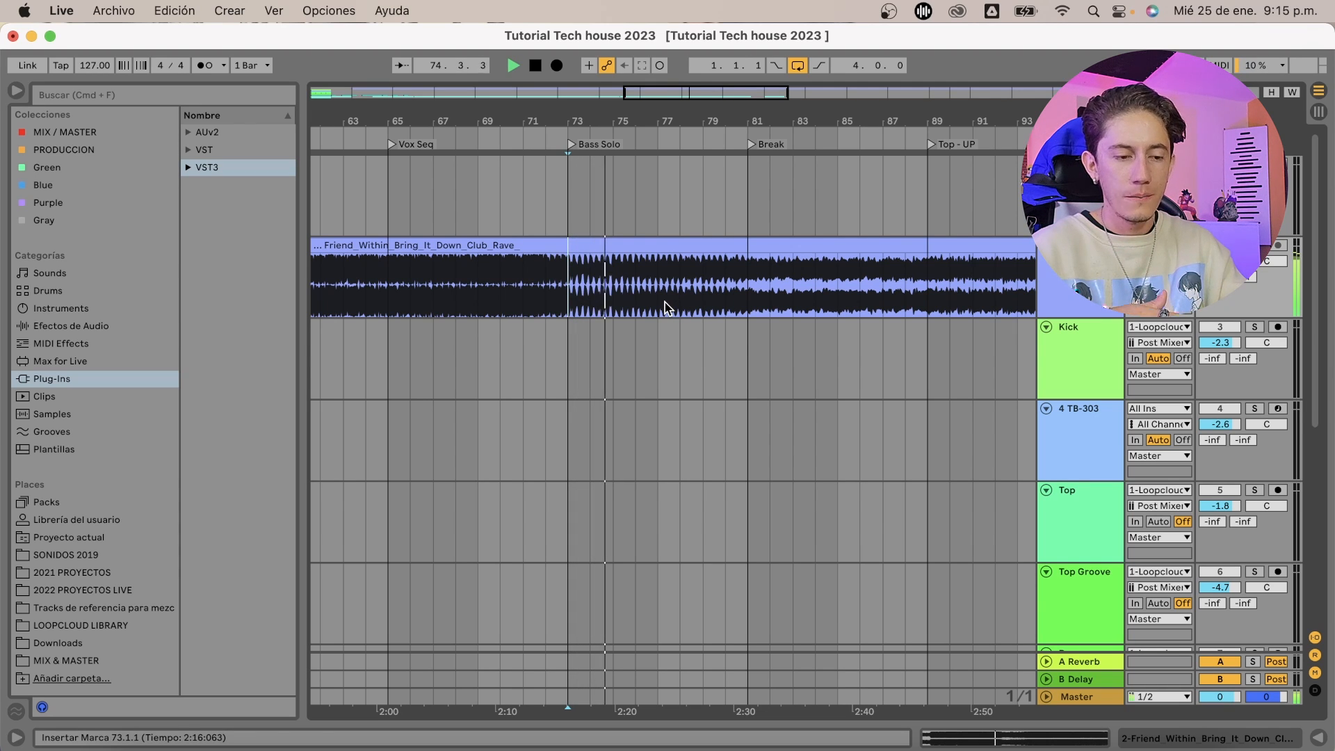
key("space")
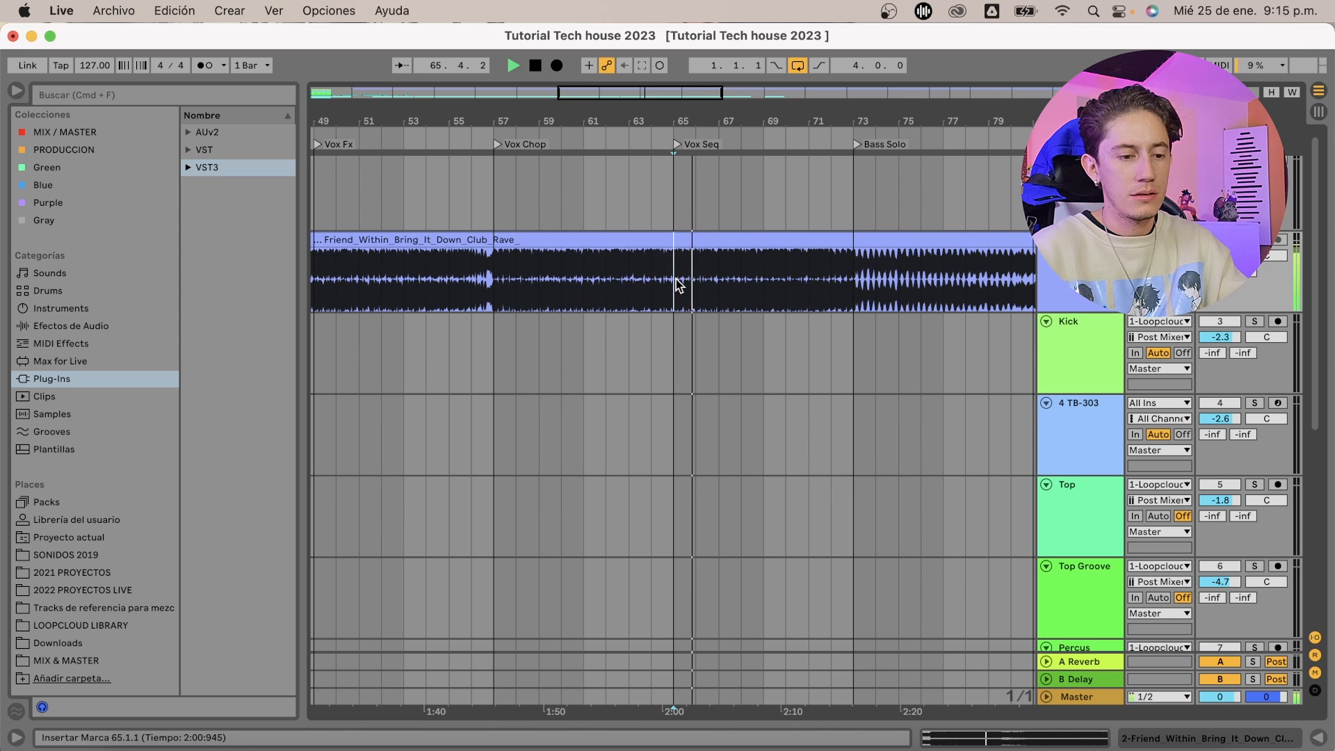
Stop the Vox Seq playback and listen to the Vox Chop section from bar 60 for comparison
key("space")
left_click(560, 273)
key("space")
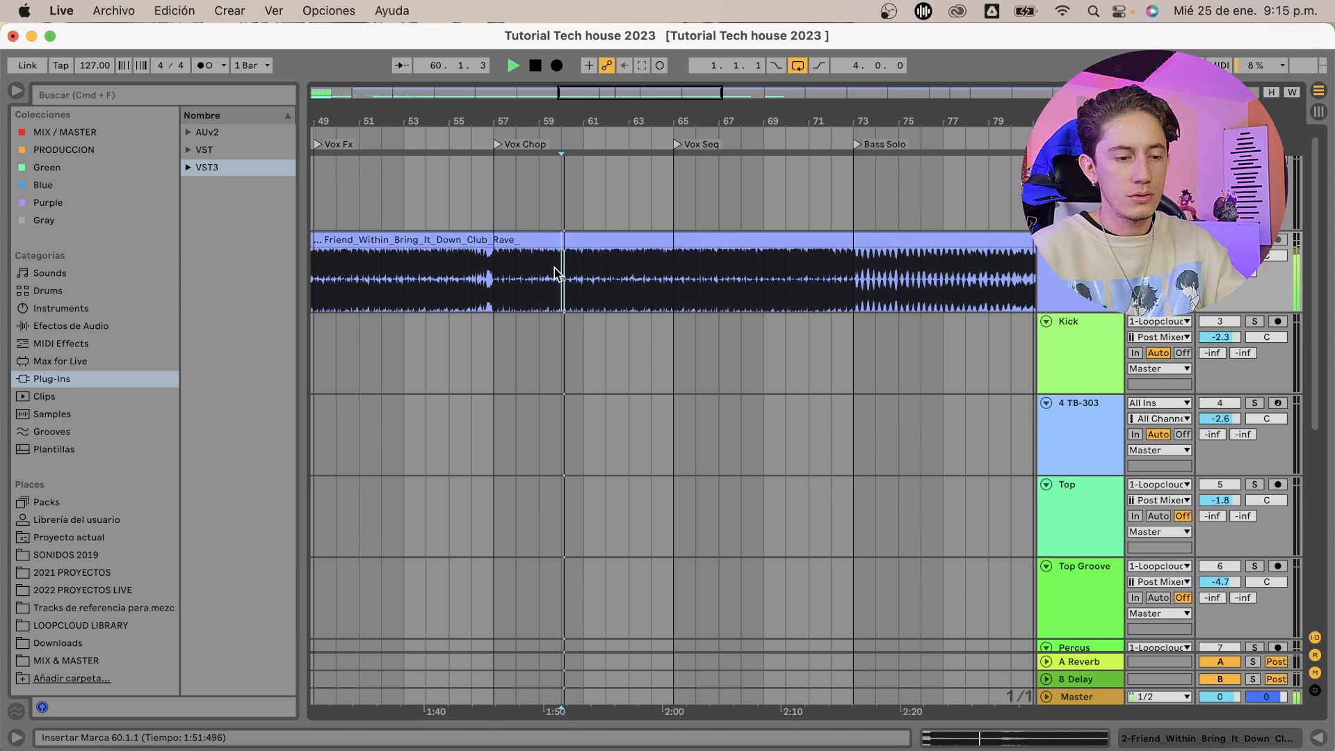
Stop the Vox Chop playback and listen to the reference track's Break section from bar 84
key("space")
scroll(620, 295, "right", 10)
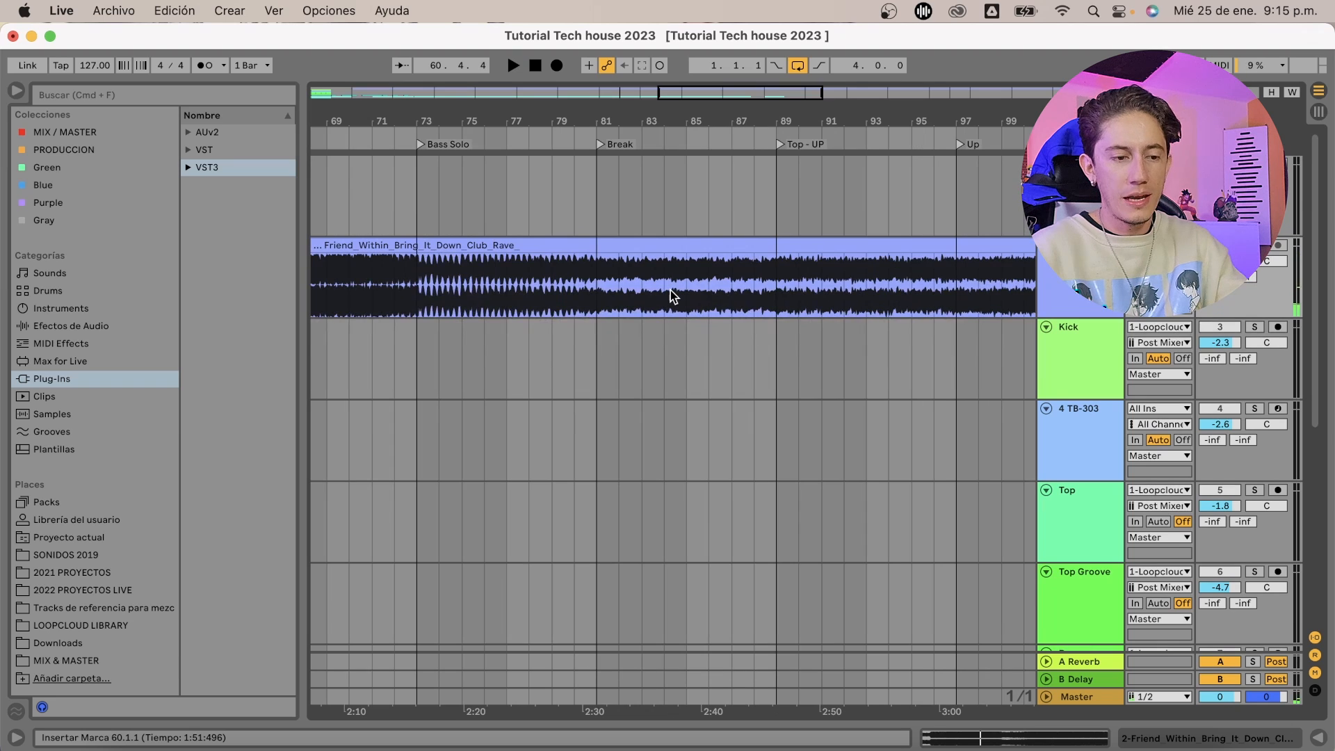
key("space")
scroll(801, 298, "right", 5)
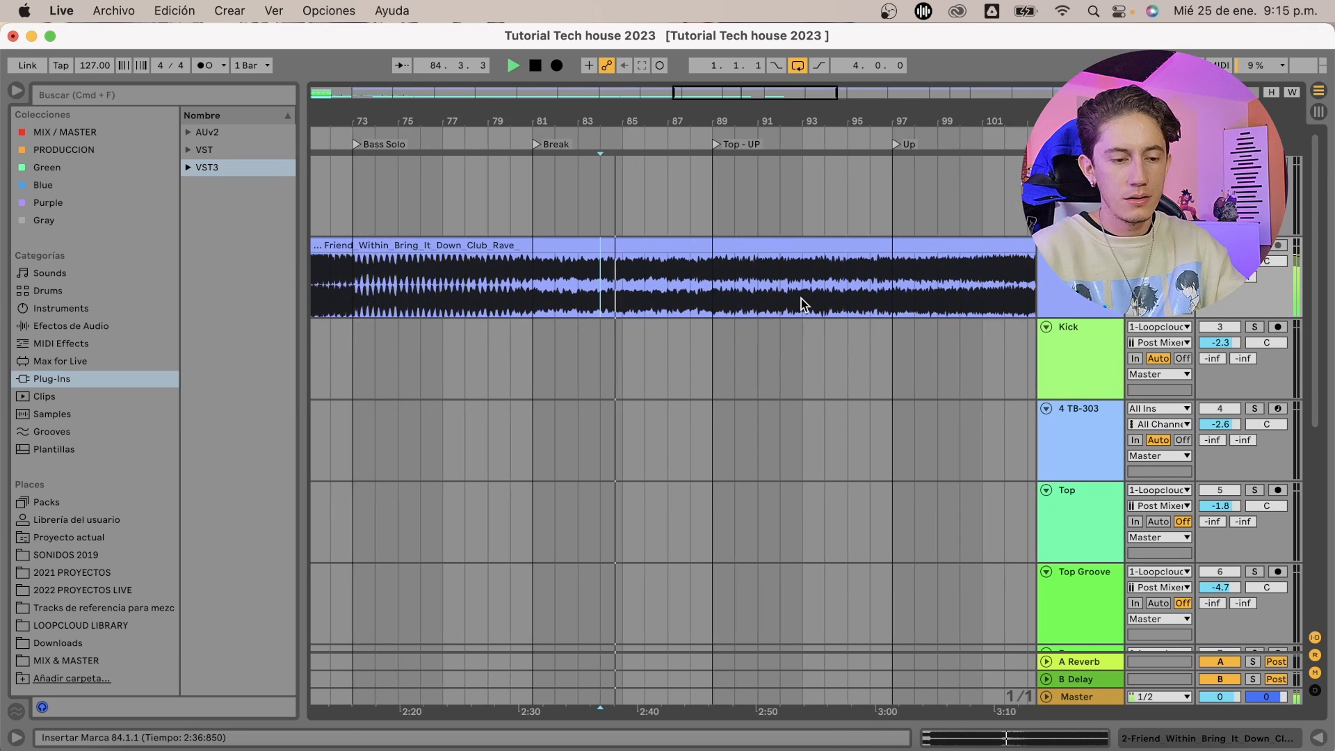
key("space")
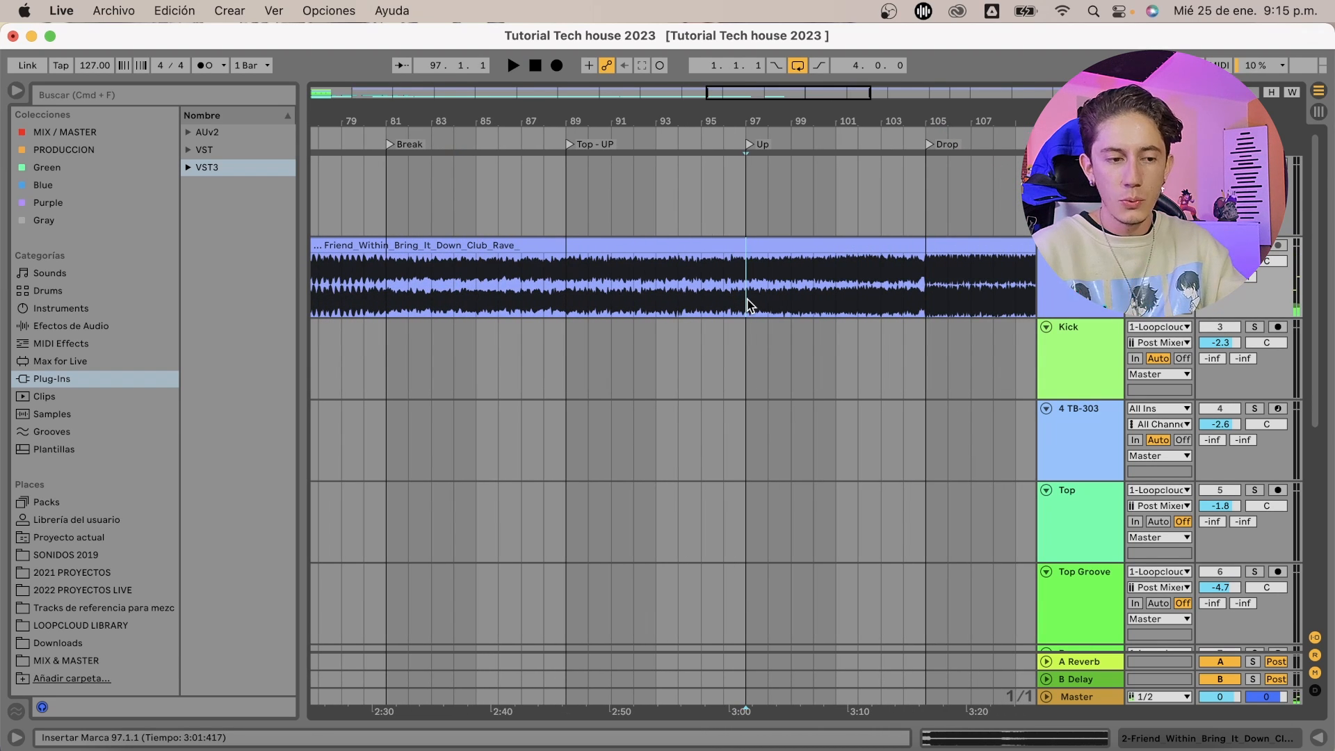
Listen to the reference track's Up section from its start at bar 97
left_click(765, 143)
key("space")
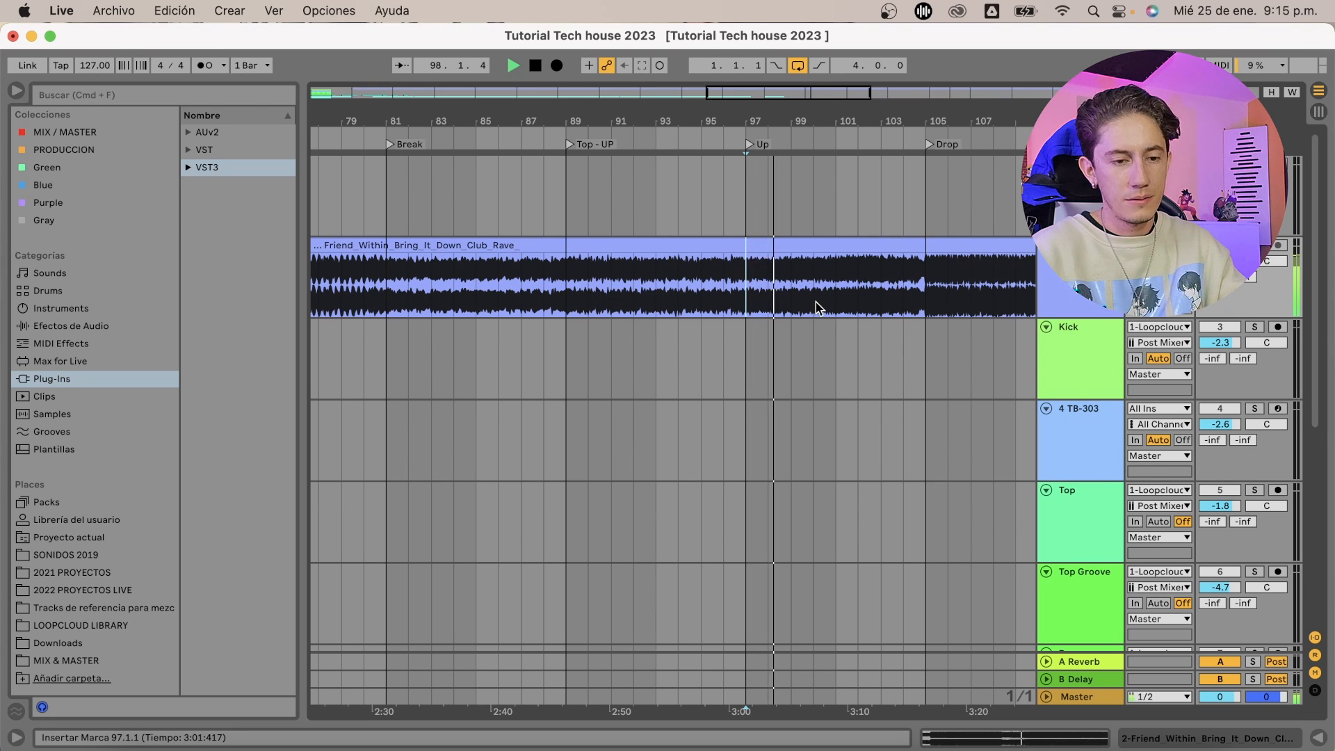
scroll(817, 306, "right", 8)
key("space")
Listen to the reference track's second Drop section from its start at bar 105
left_click(578, 291)
key("space")
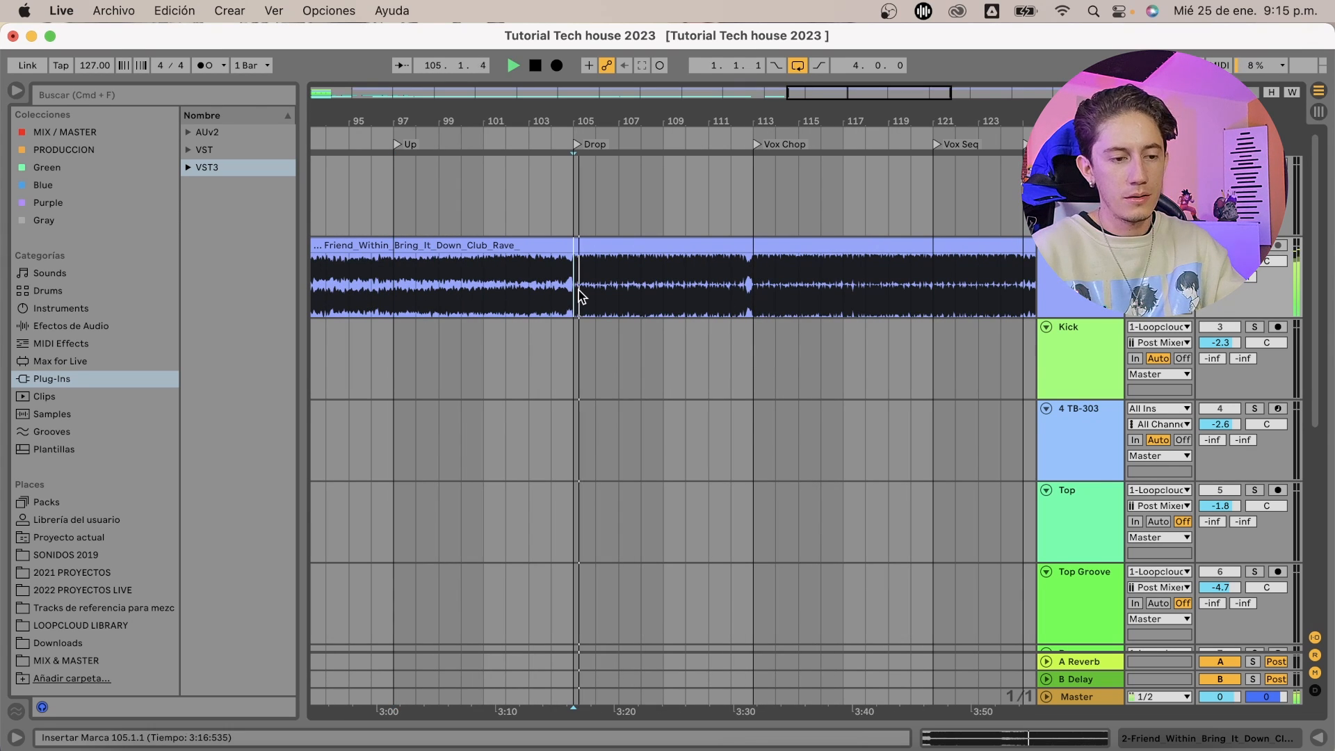
key("space")
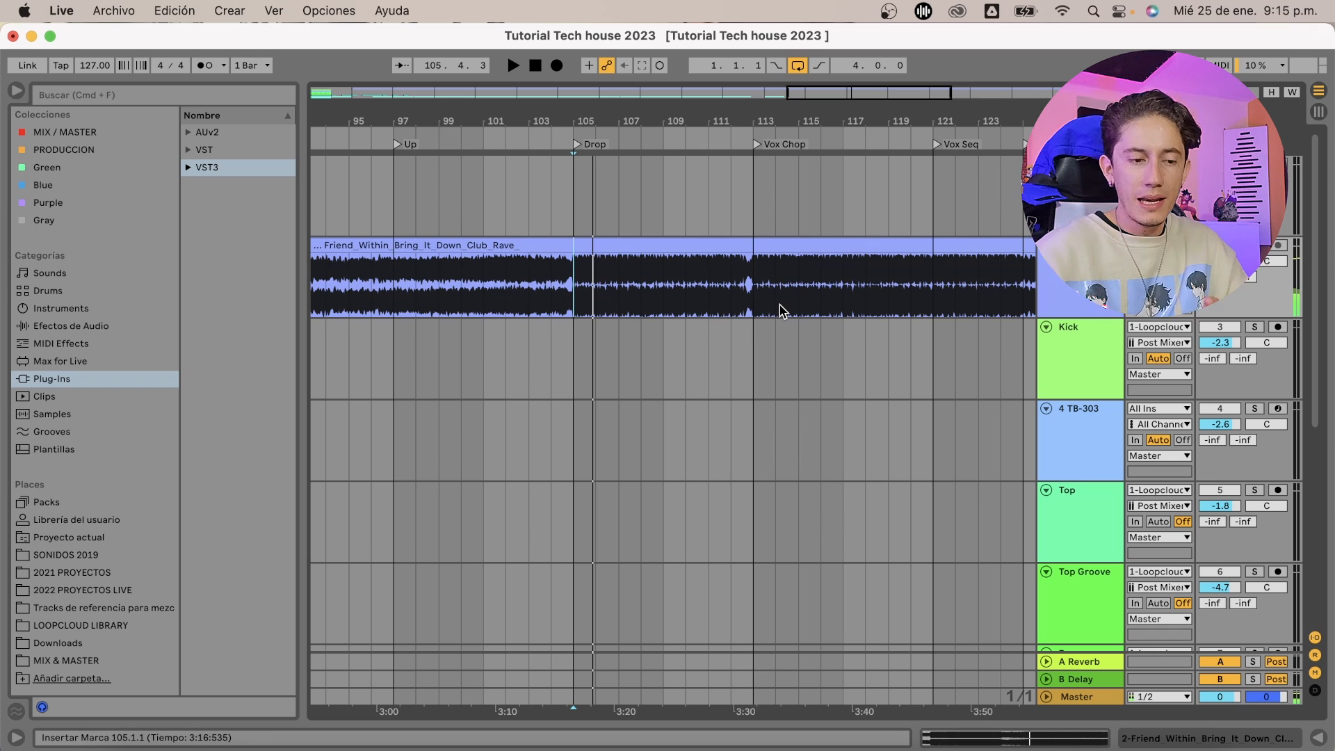
Highlight the reference track from bar 121 to 129, and then only its Puente section from bar 125 to 129
scroll(780, 310, "right", 3)
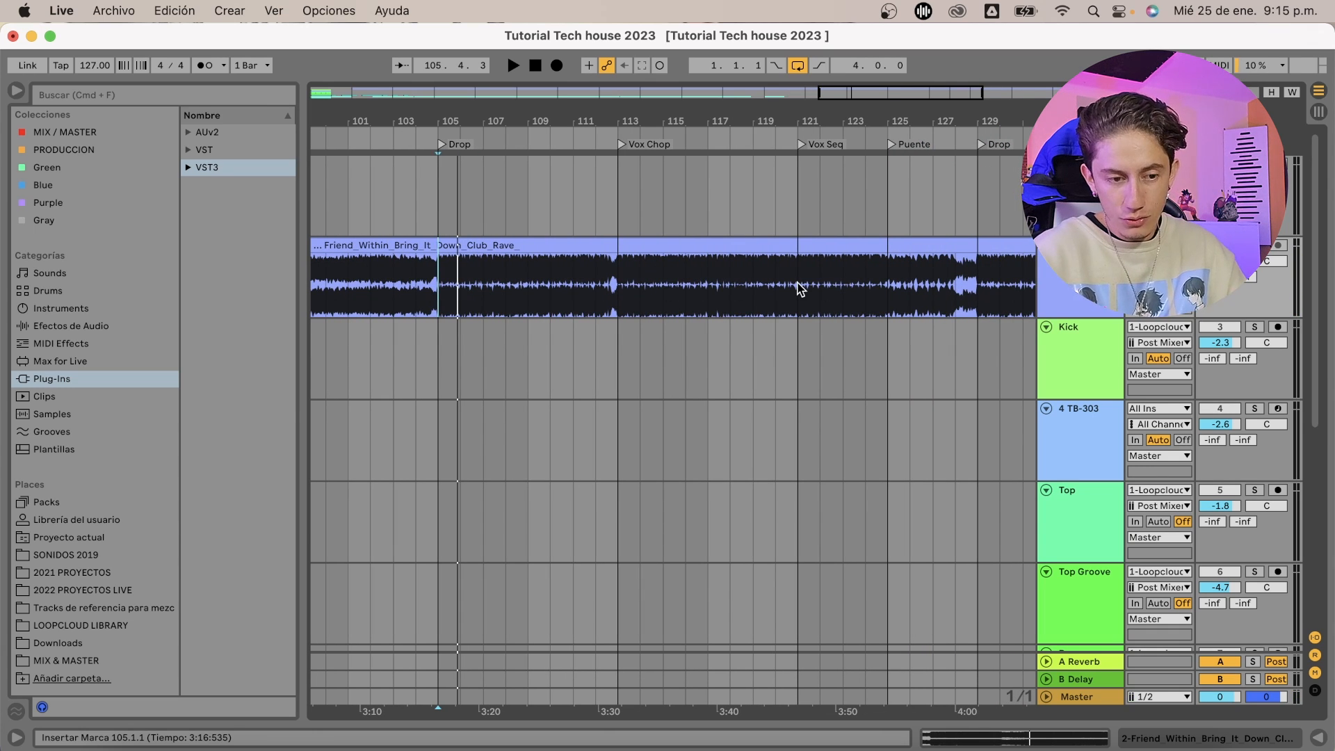
left_click_drag(798, 285, 977, 285)
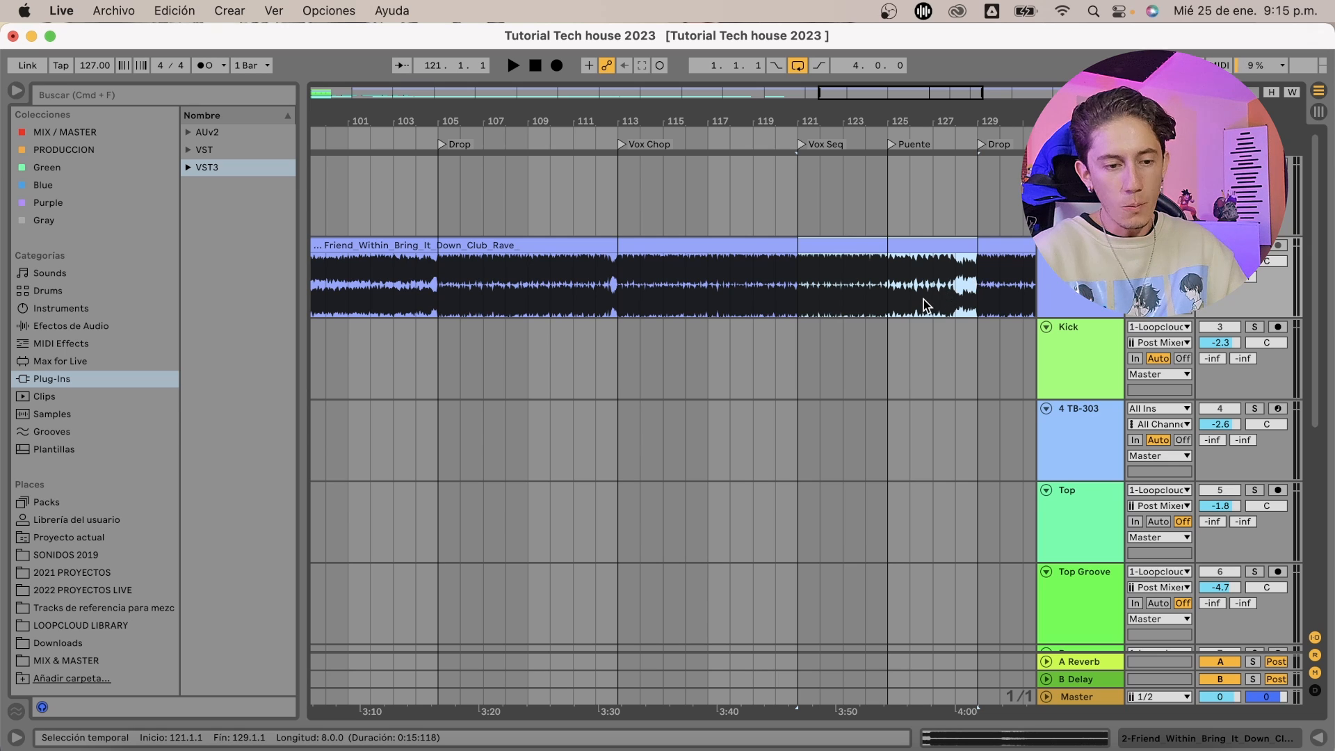
scroll(925, 305, "right", 1)
left_click_drag(752, 290, 926, 278)
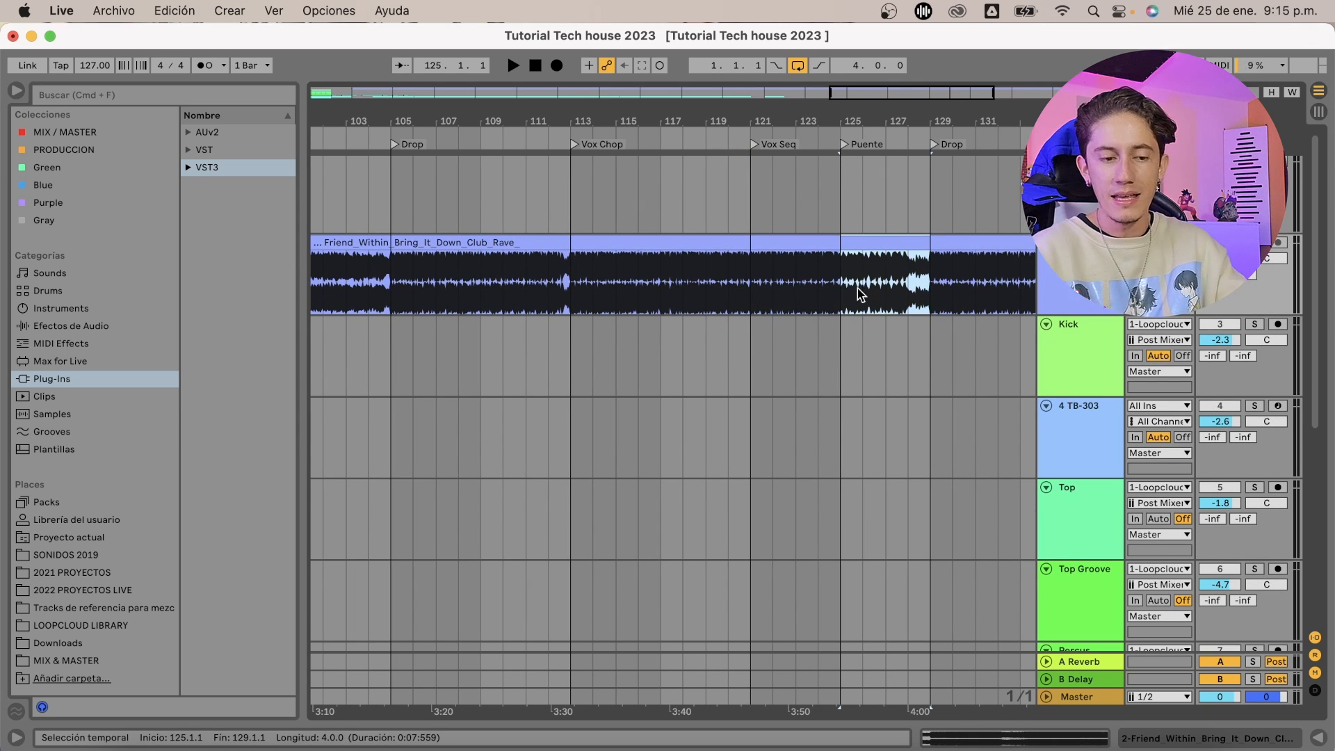
Listen to the Puente section from bar 125 and the Vox Seq section from bar 123
left_click(838, 283)
key("space")
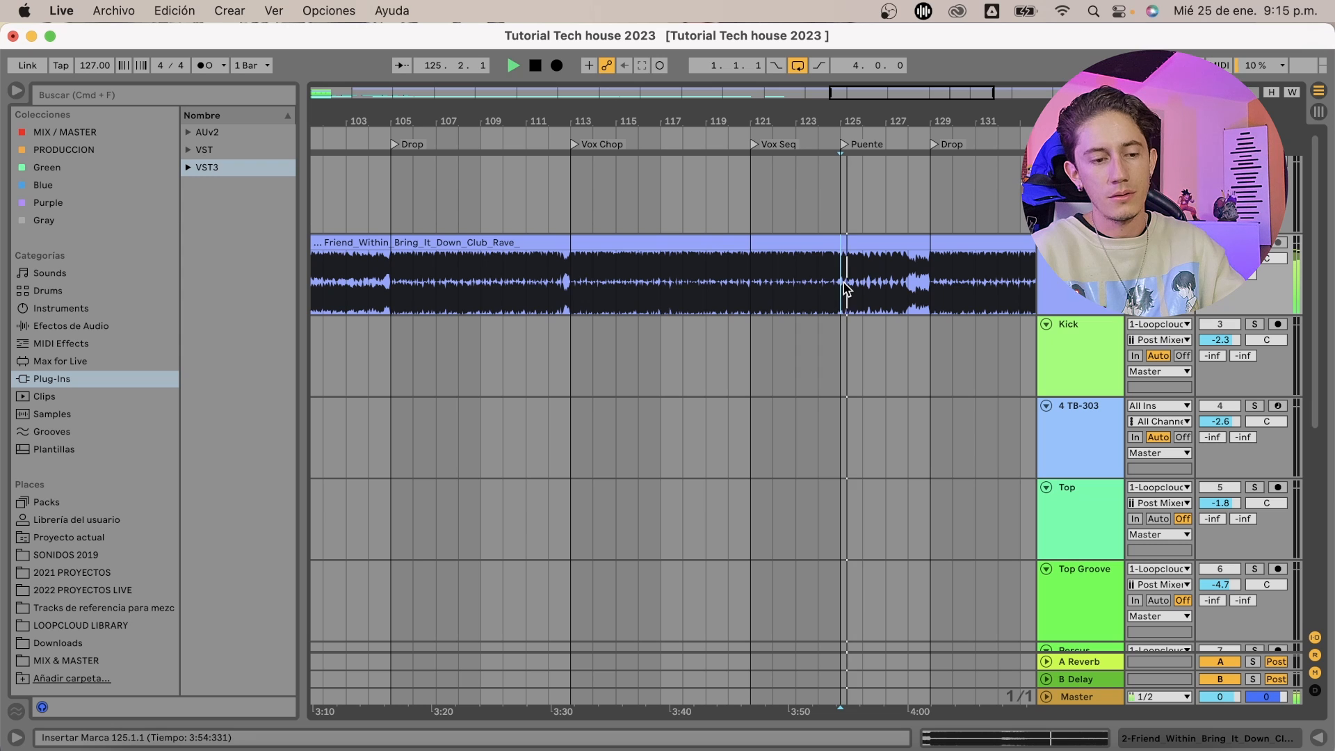
left_click(796, 283)
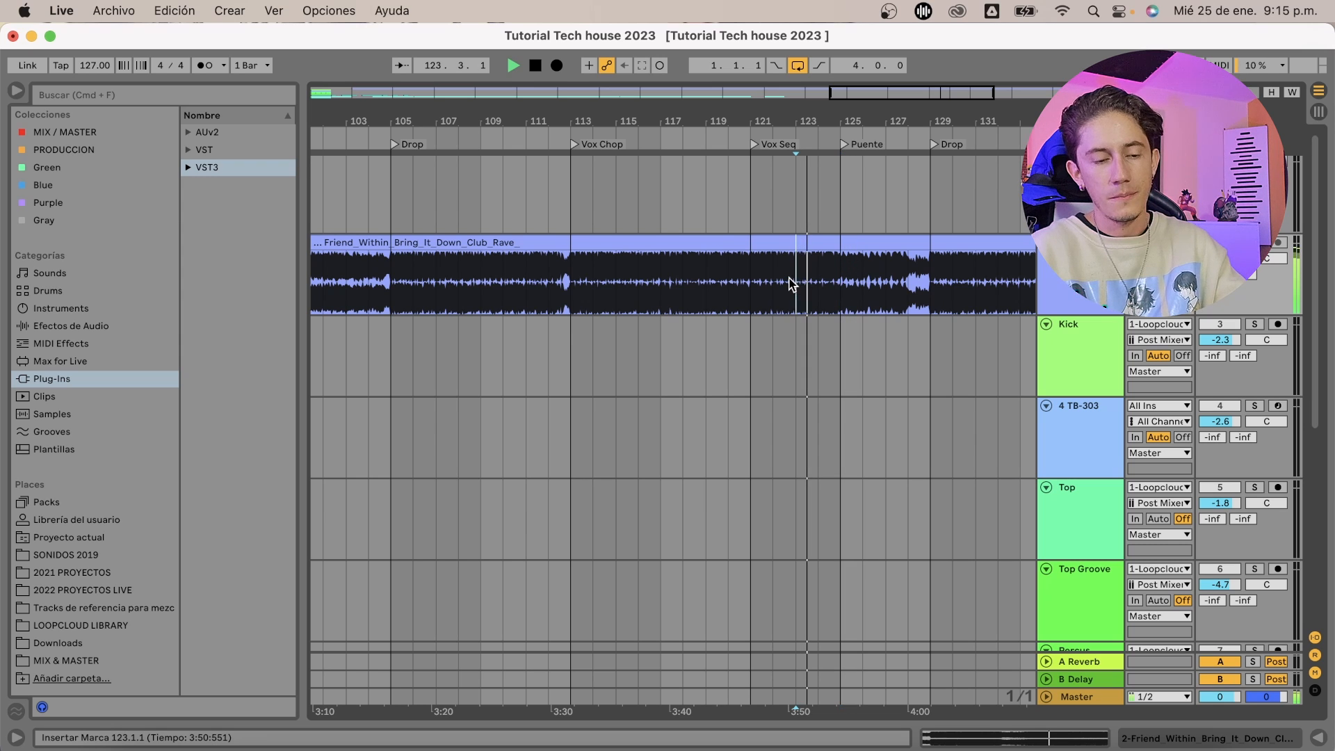
key("space")
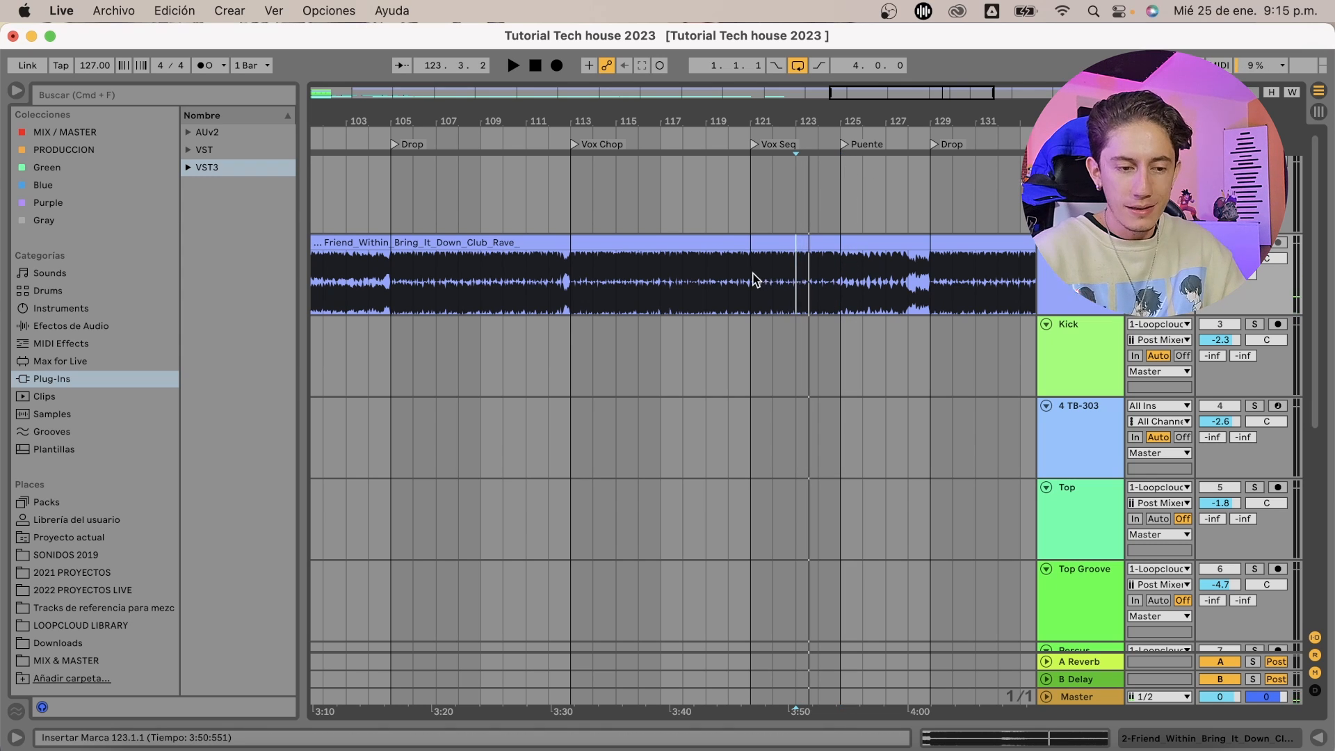
Highlight Vox Seq and Puente together from bar 121 to 129, and then the first two bars of Puente
left_click_drag(751, 278, 920, 262)
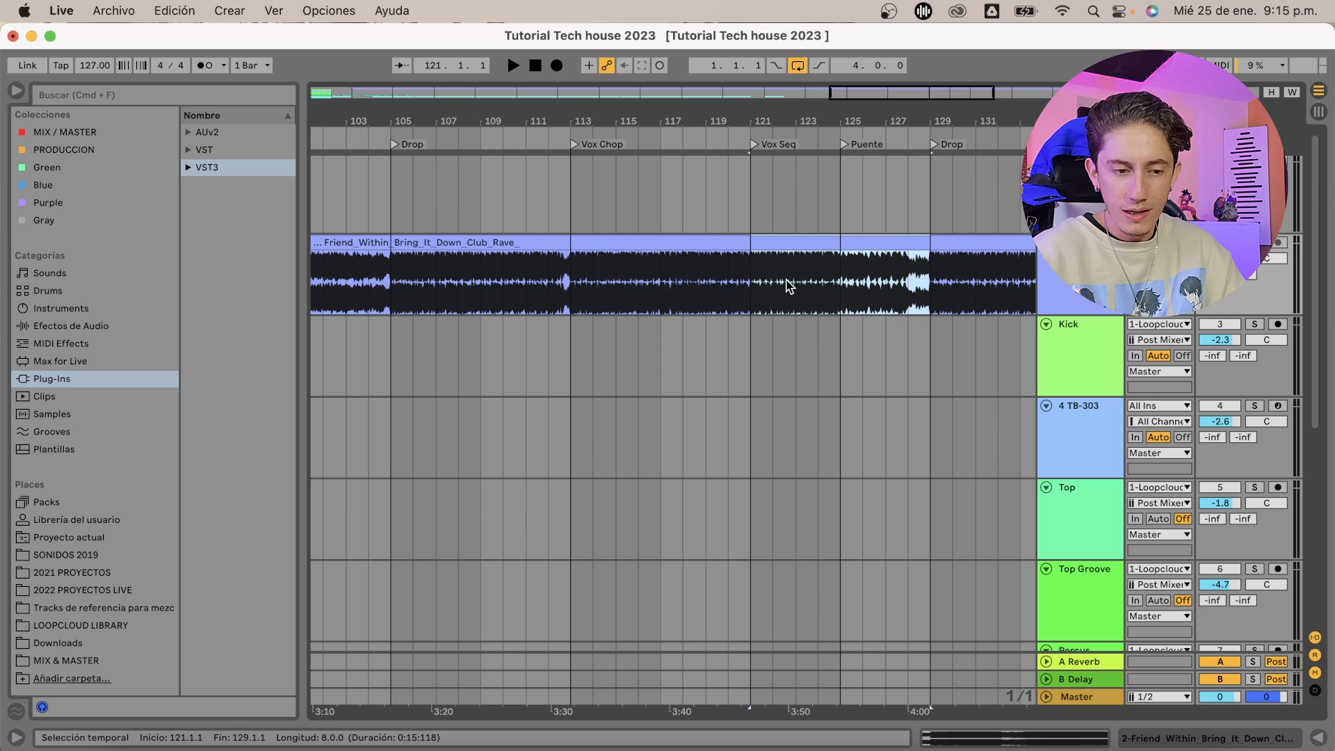
left_click(787, 279)
mouse_move(751, 278)
left_mouse_down()
mouse_move(915, 270)
mouse_move(876, 283)
left_mouse_up()
left_click(842, 279)
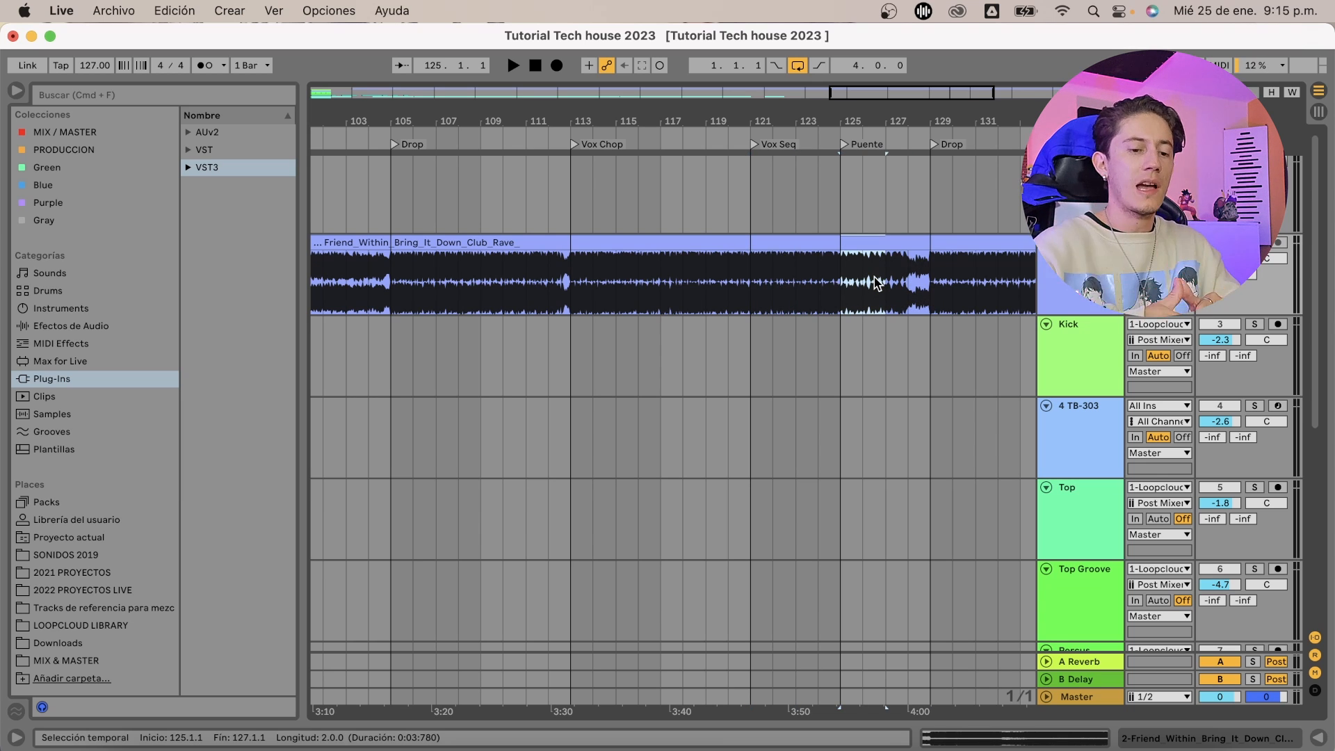
Listen to the Vox Seq section around bar 122 and compare it with the Puente section from bar 125
left_click(773, 279)
key("space")
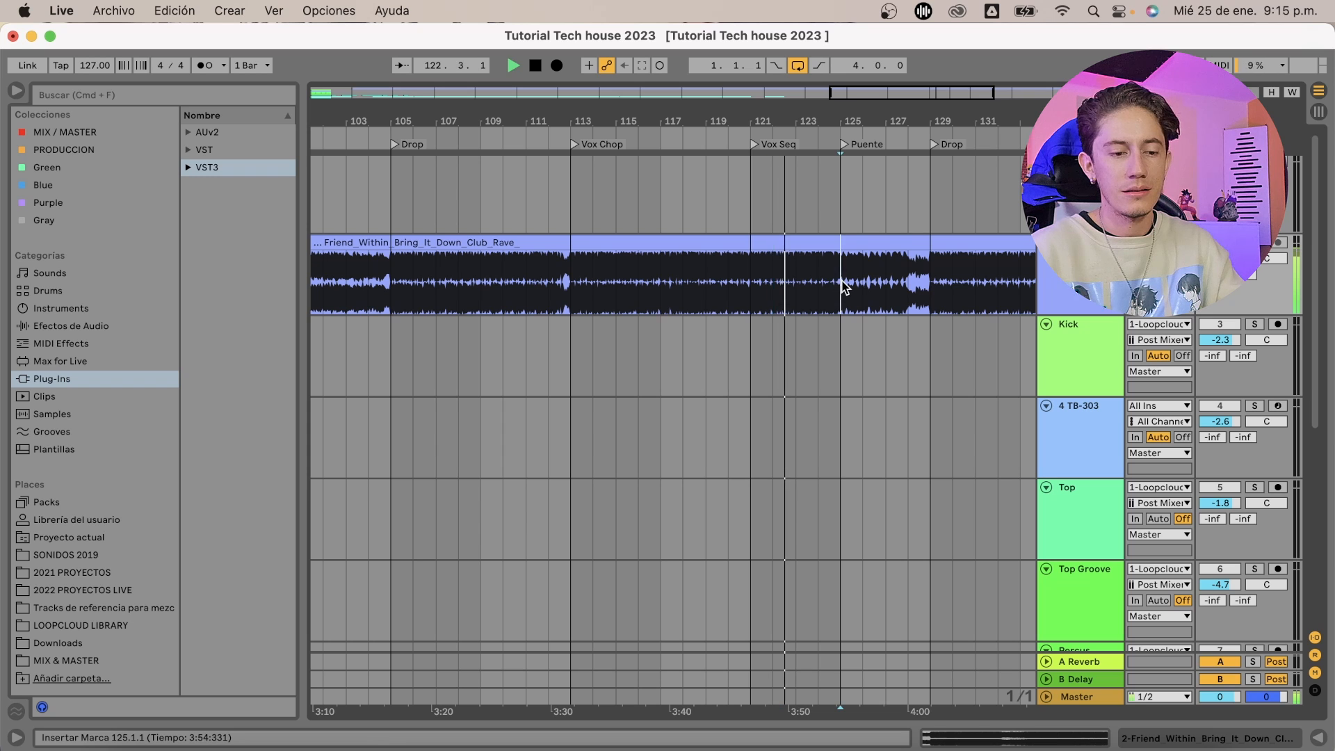
left_click(848, 179)
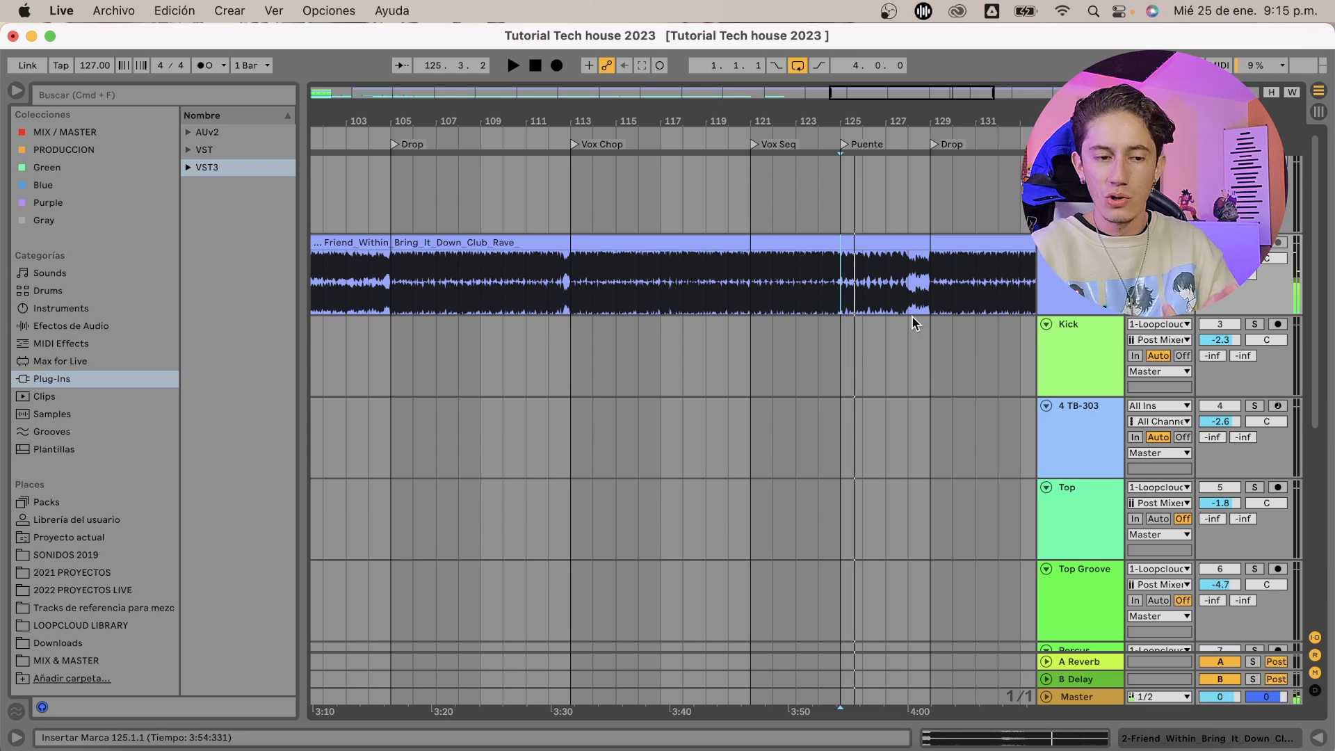
Examine the reference track's Outro, its overall section layout from the Intro, and the project's own clips
scroll(912, 317, "right", 8)
scroll(912, 317, "right", 7)
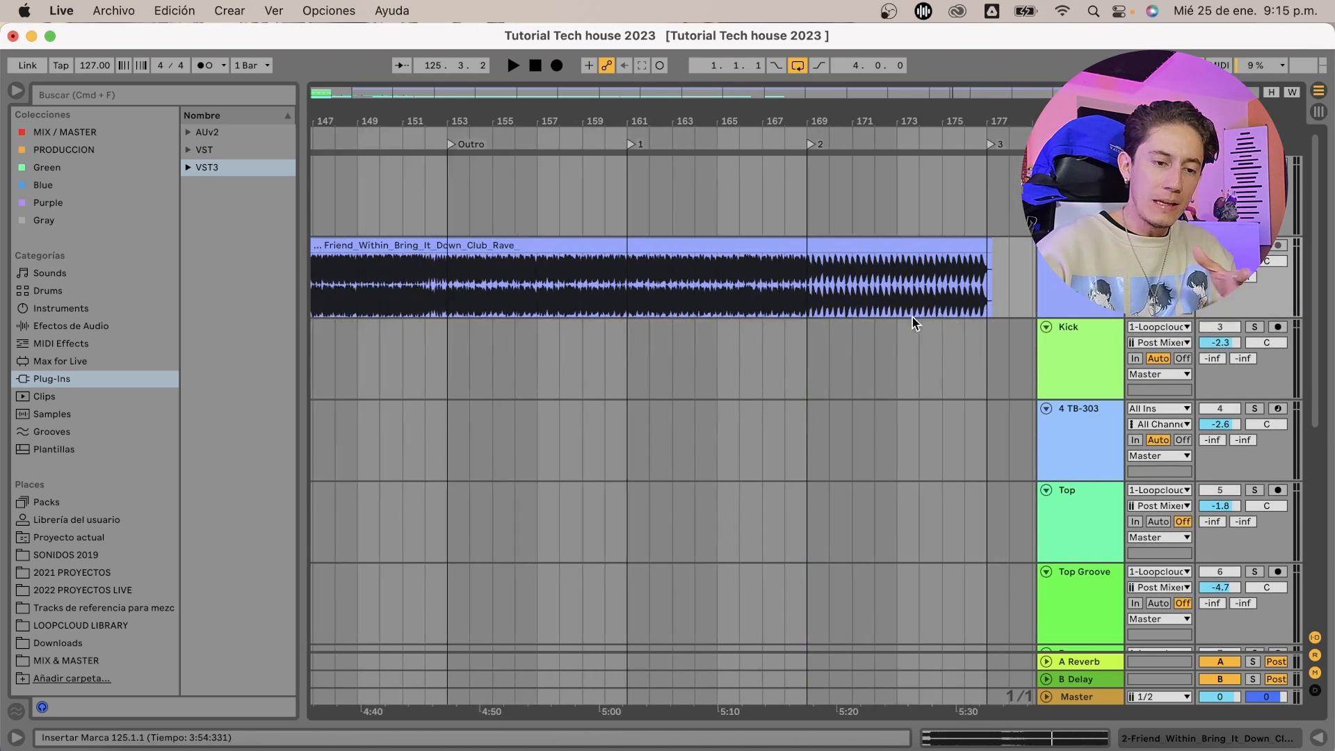
scroll(905, 243, "left", 2)
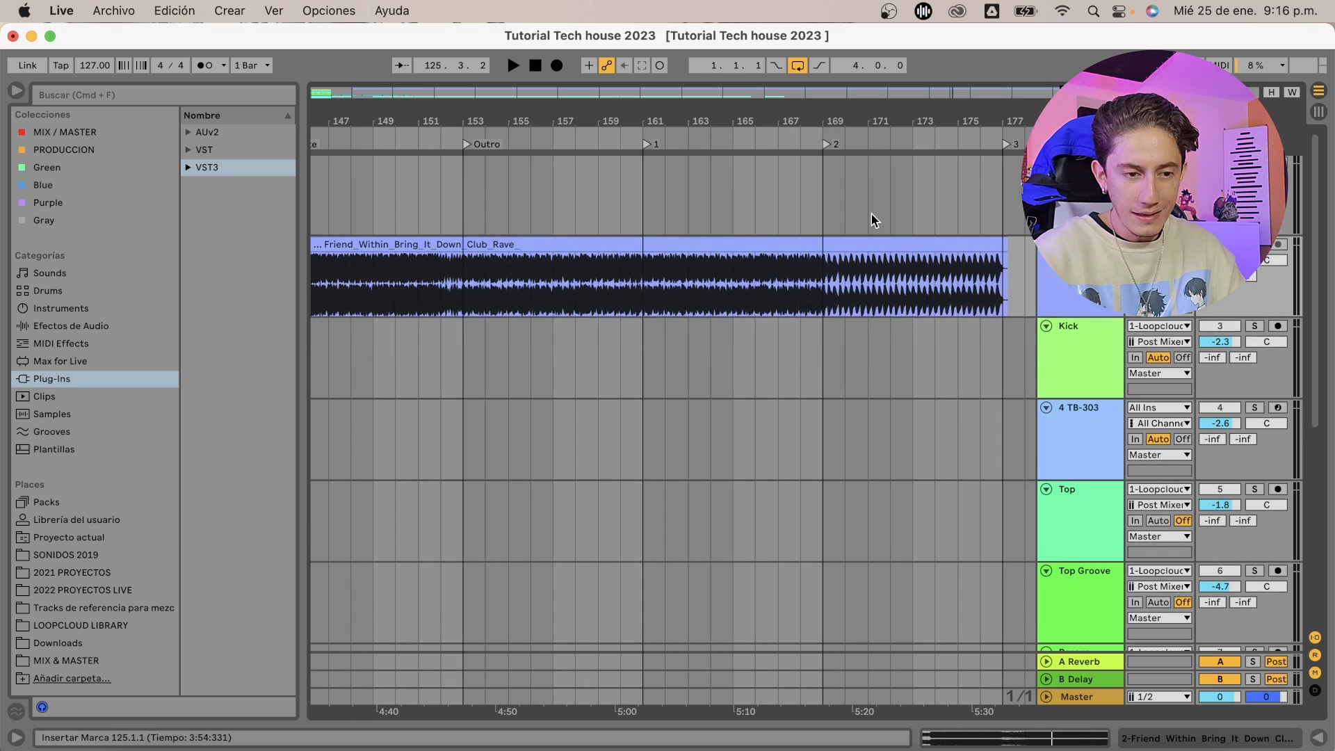
left_click_drag(858, 125, 897, 34)
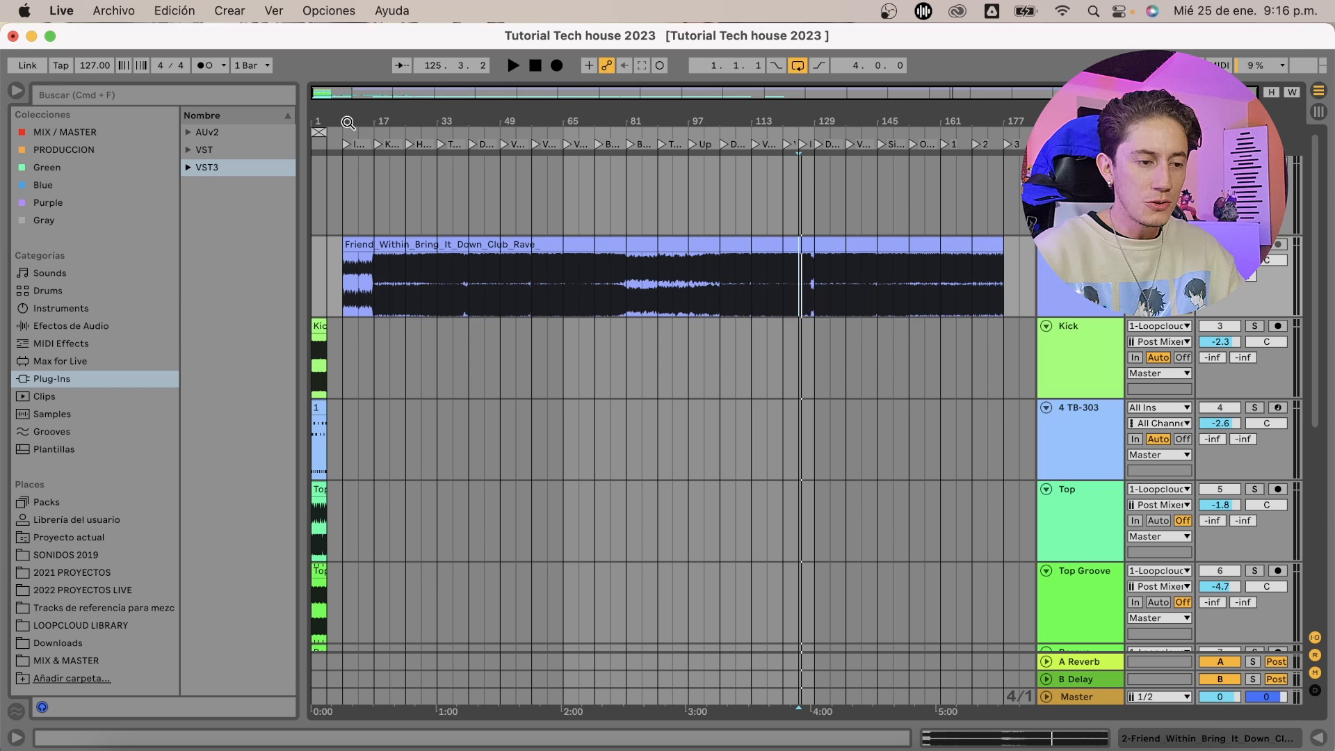
left_click_drag(348, 123, 416, 121)
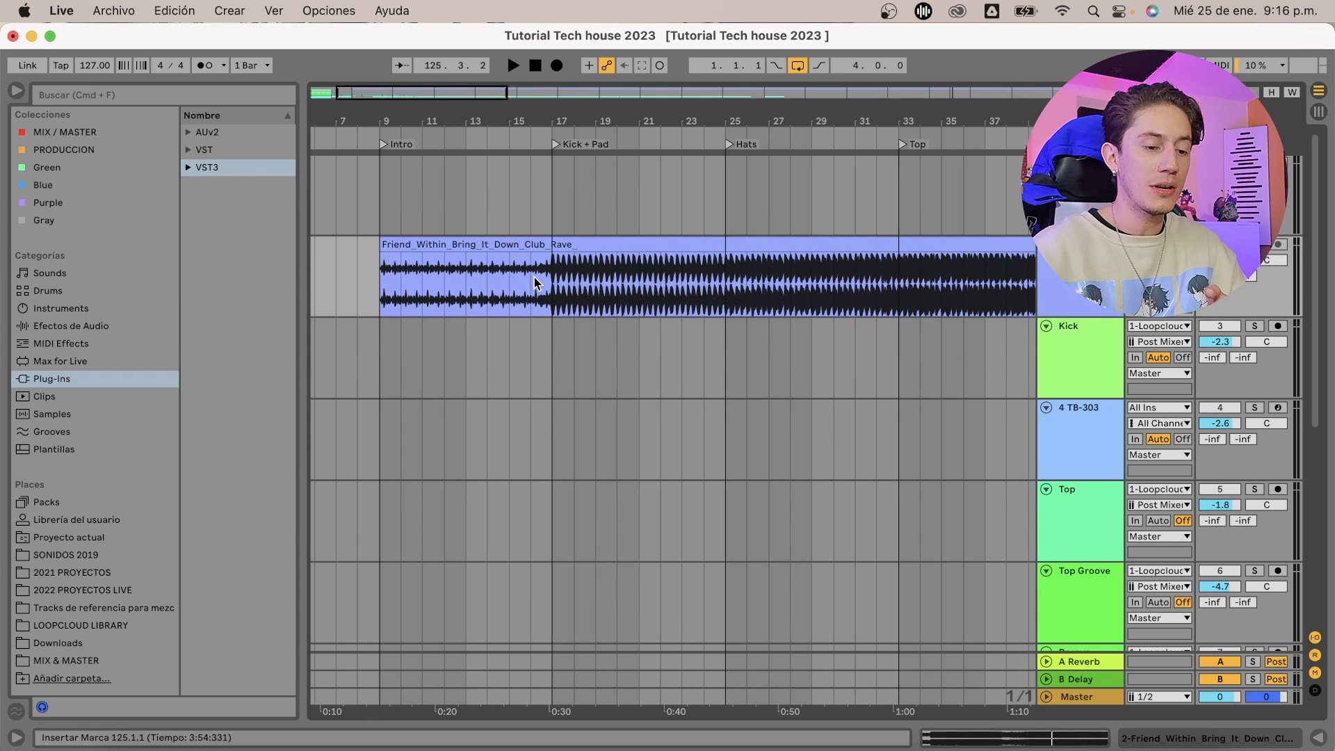
left_click_drag(416, 121, 641, 122)
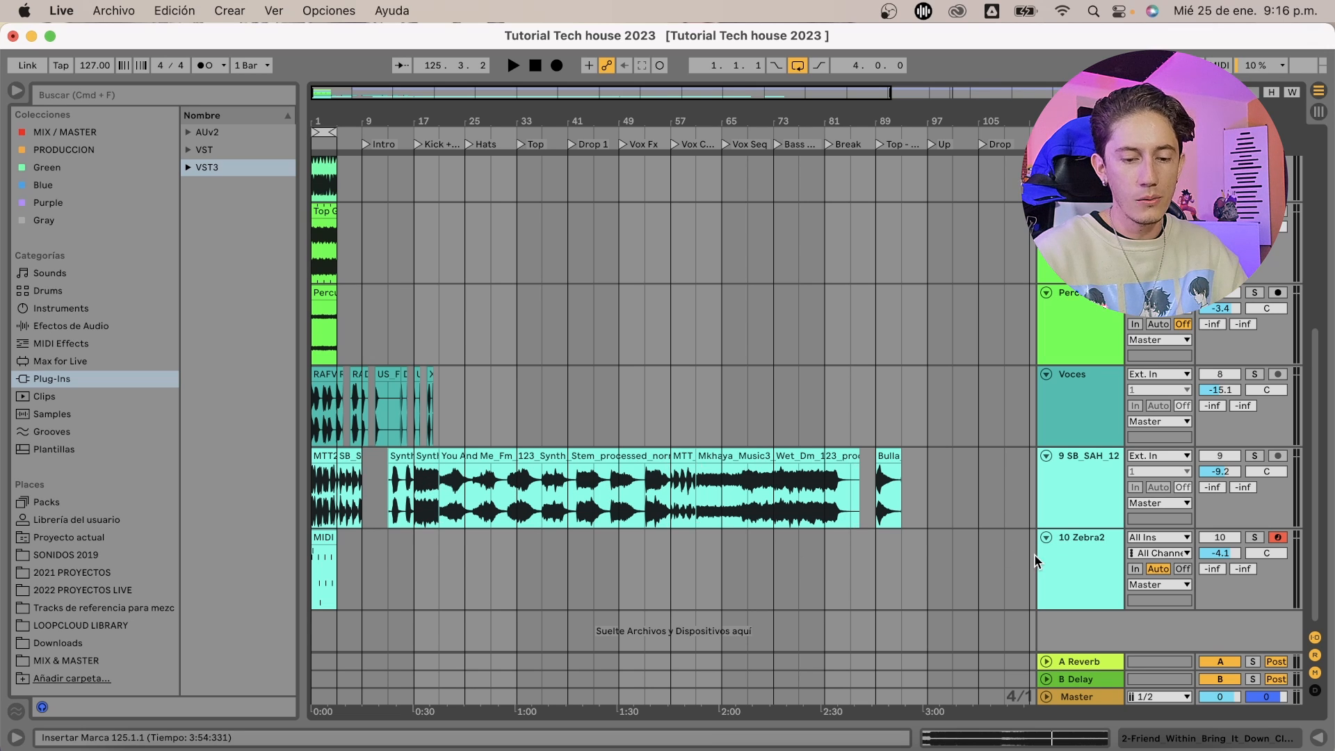
key("space")
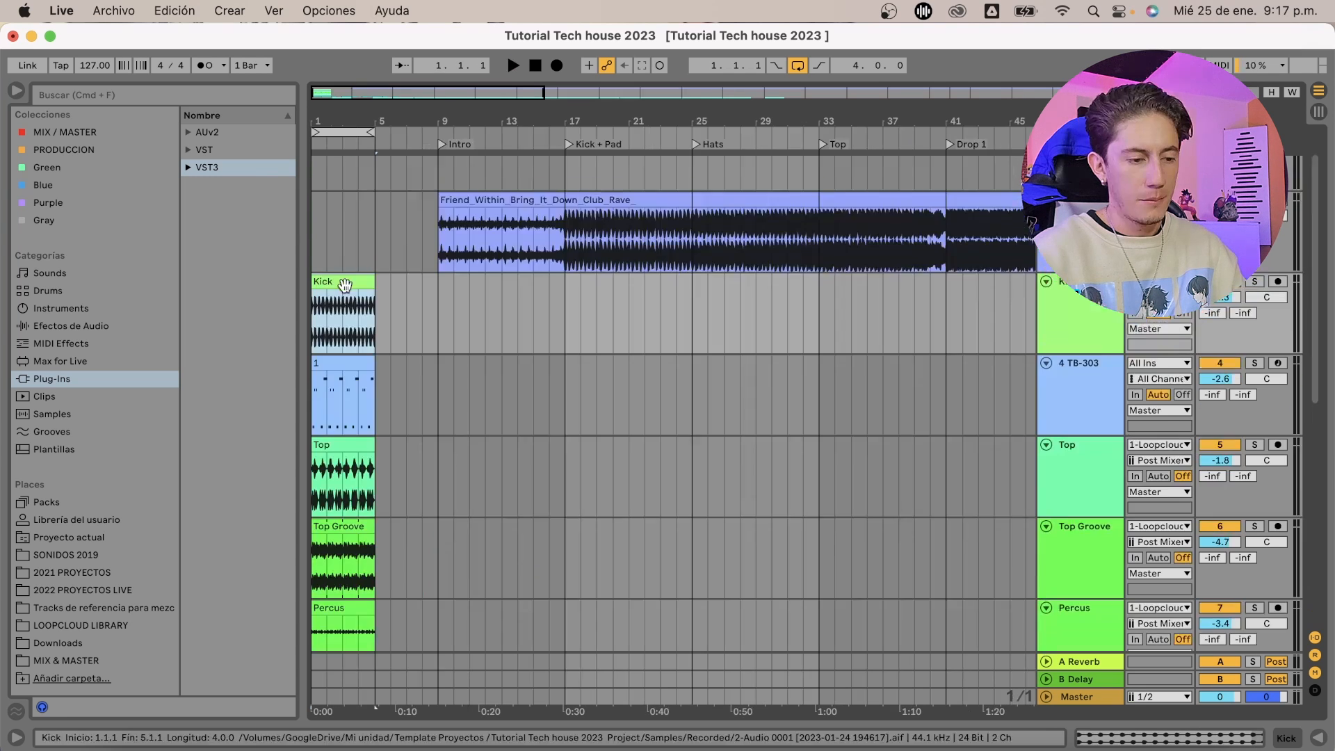
Copy the four-bar clips at bars 1 to 5 on the Kick through Voces tracks to the Intro at bar 9
scroll(344, 285, "down", 8)
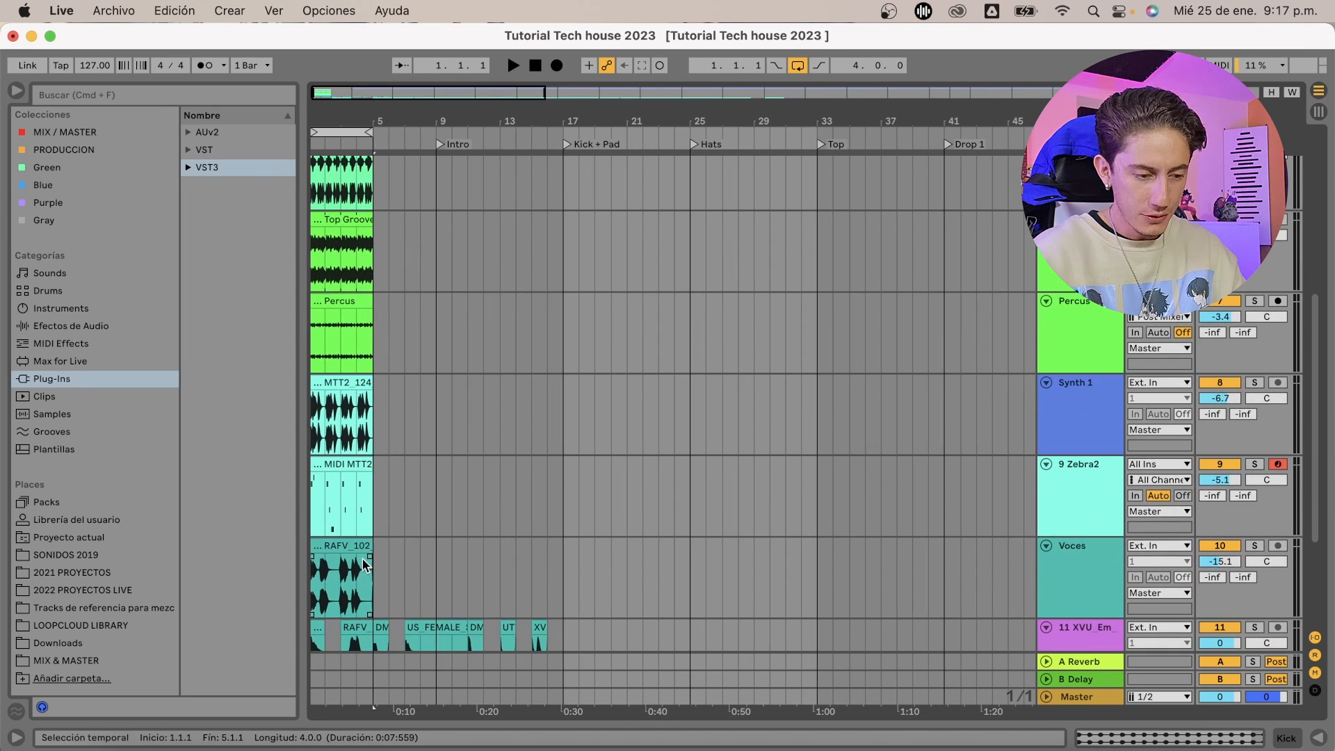
scroll(389, 445, "up", 8)
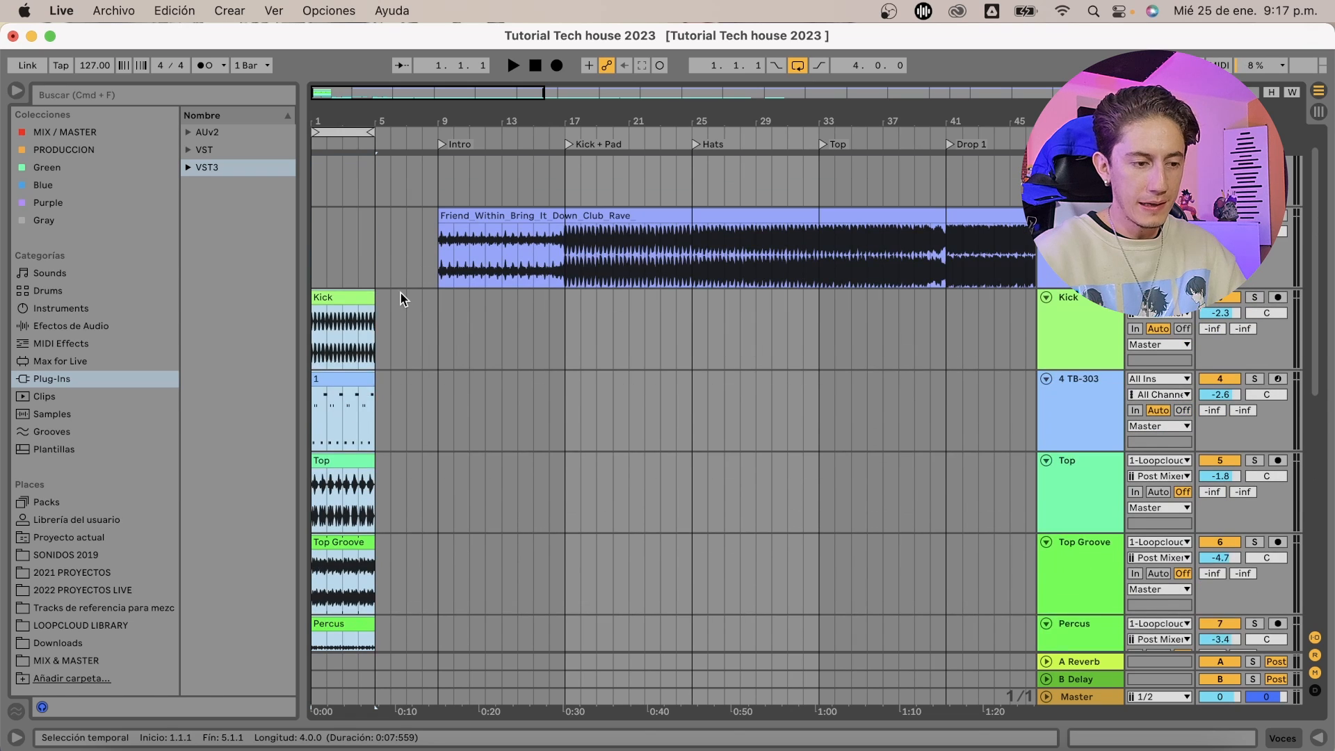
left_click_drag(344, 321, 469, 321)
scroll(618, 307, "down", 5)
scroll(619, 307, "up", 1)
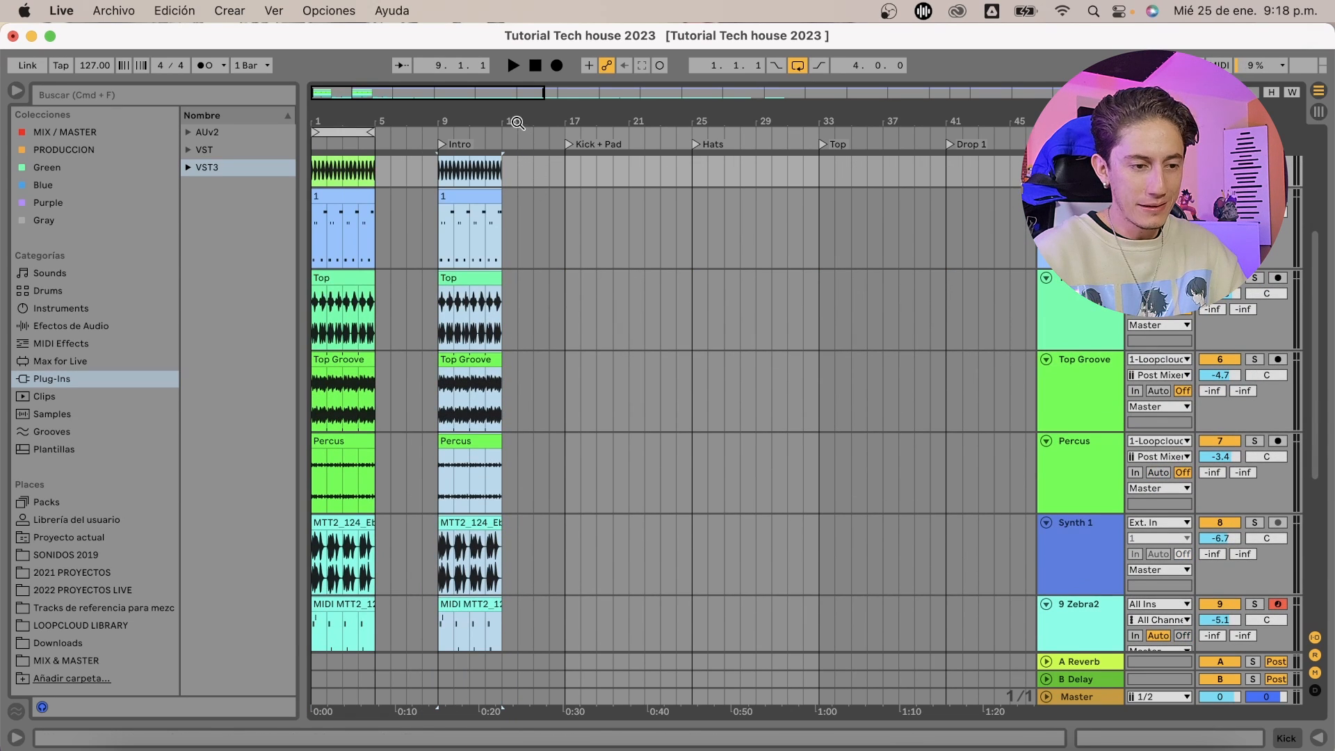
Duplicate the four-bar block of clips from the Intro repeatedly until it fills the arrangement up to bar 177
left_click_drag(517, 123, 448, 123)
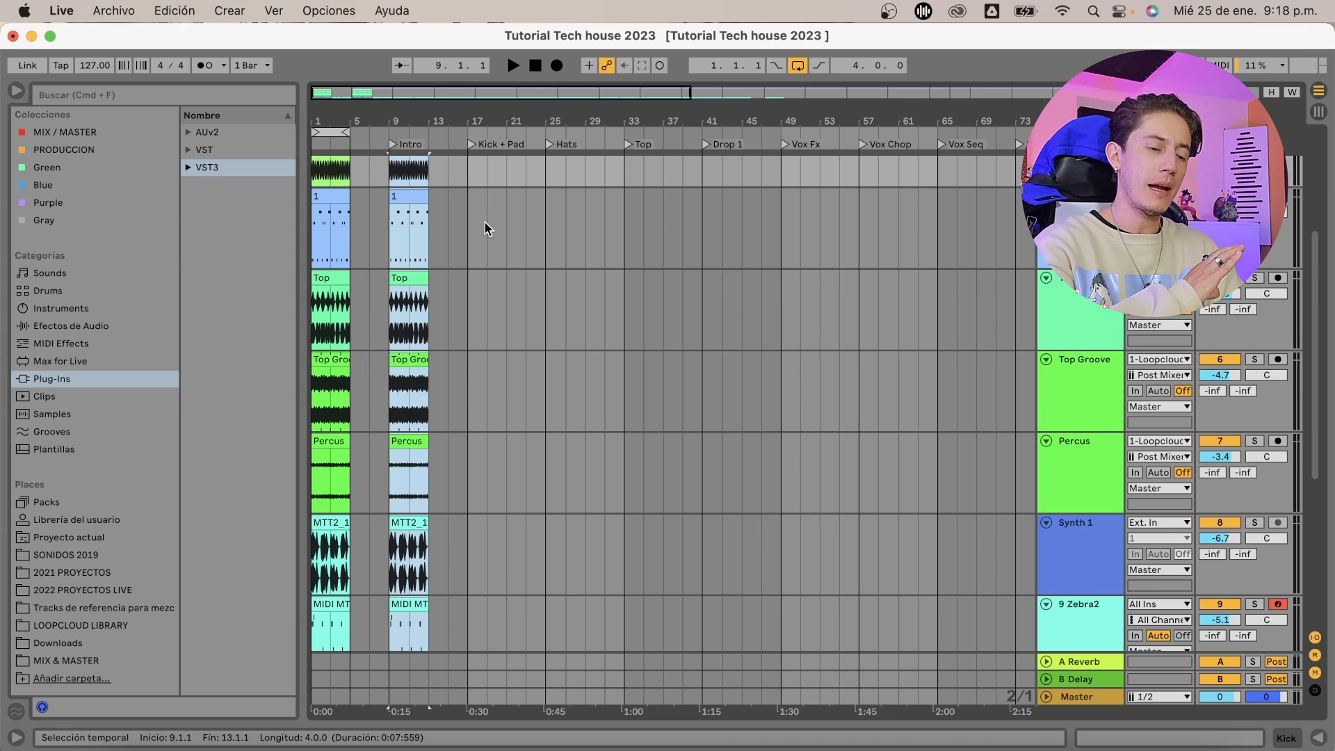
scroll(486, 222, "up", 5)
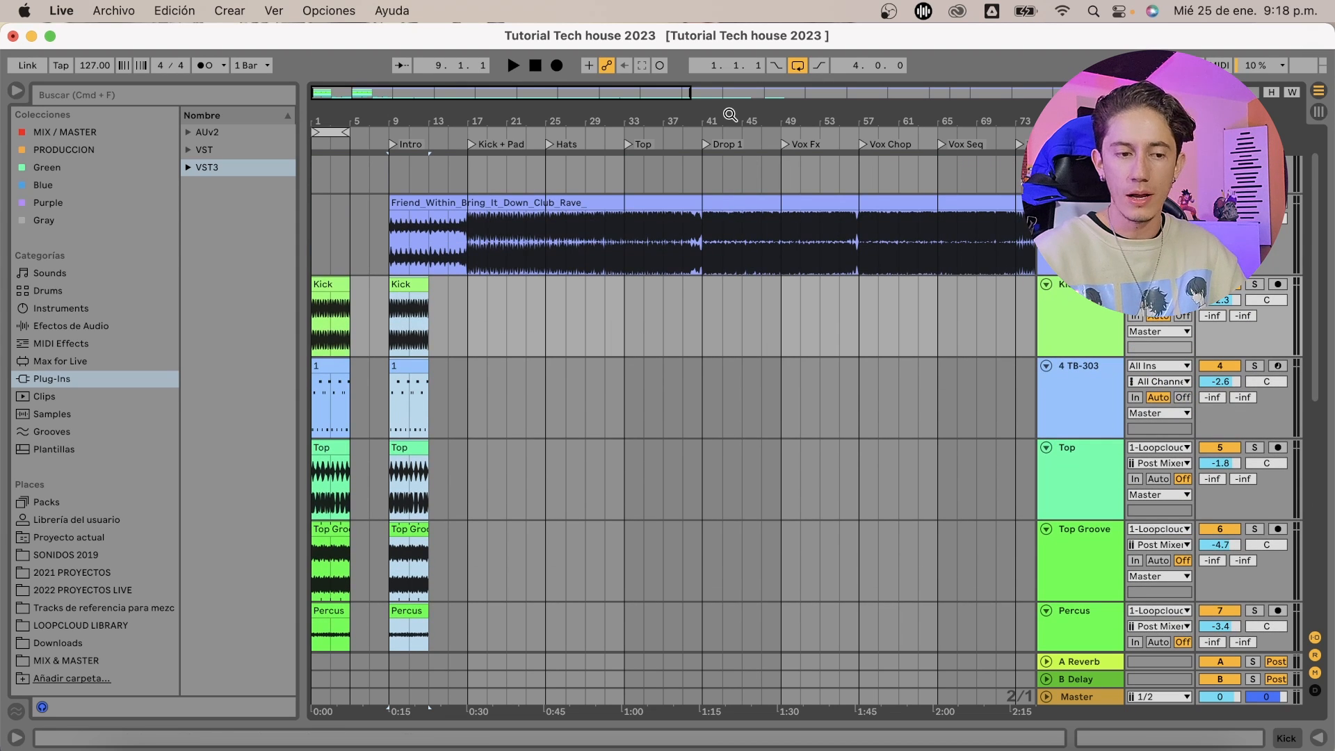
left_click_drag(728, 116, 505, 93)
left_click_drag(918, 120, 834, 115)
scroll(402, 387, "left", 1)
scroll(402, 387, "down", 8)
scroll(364, 314, "up", 6)
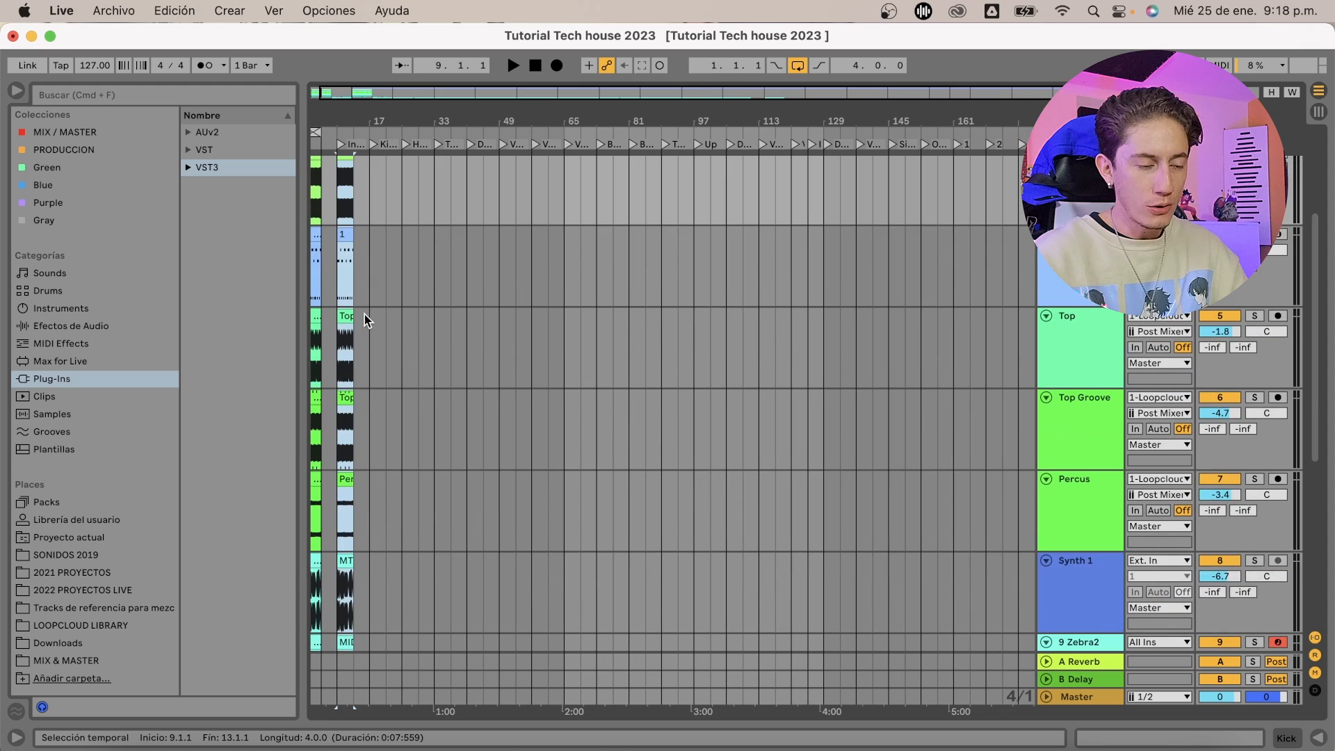
key("super+d")
key("super+d")
key("super+d")
key("super+d")
key("super+d")
key("super+d")
key("super+d")
key("super+d")
key("super+d")
key("super+d")
key("super+d")
key("super+d")
key("super+d")
key("super+d")
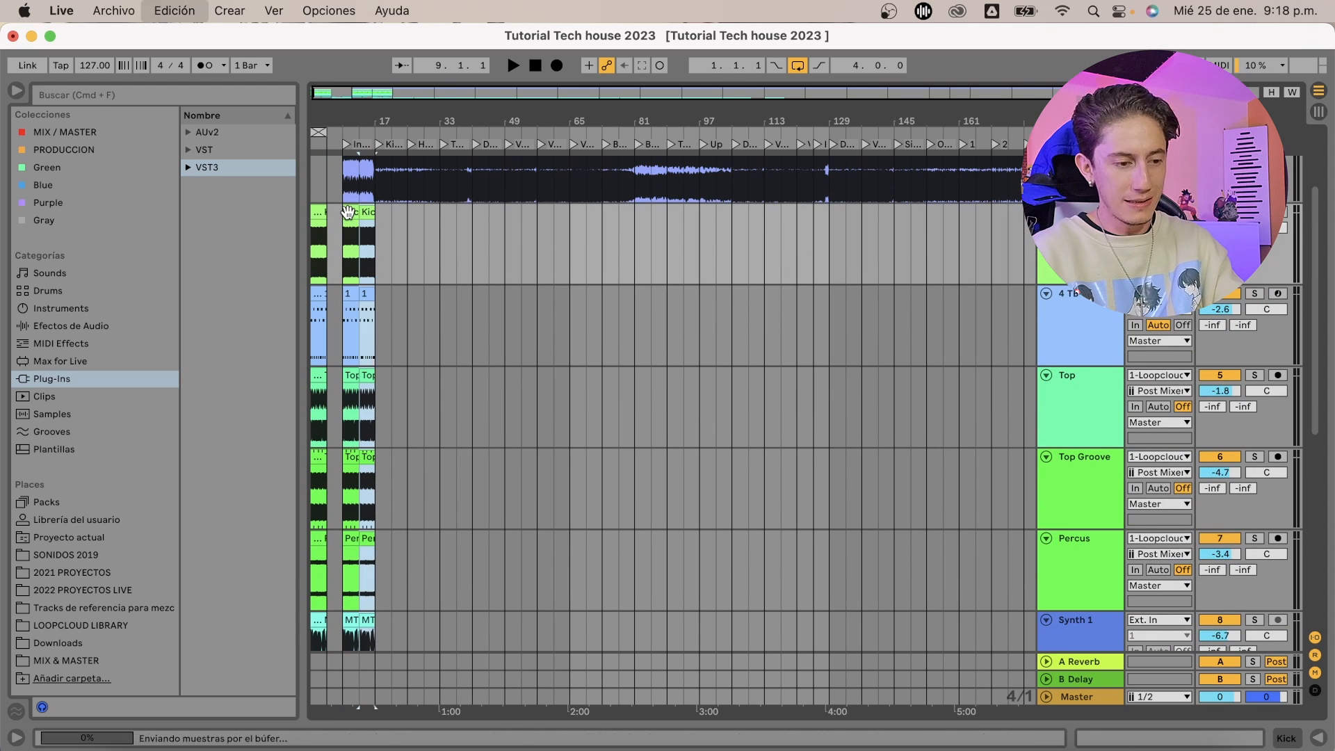
key("super+d")
key("super+d")
key("super+d")
key("super+d")
key("super+d")
key("super+d")
key("super+d")
key("super+d")
key("super+d")
key("super+d")
key("super+d")
key("super+d")
key("super+d")
key("super+d")
key("super+d")
key("super+d")
key("super+d")
key("super+d")
key("super+d")
key("super+d")
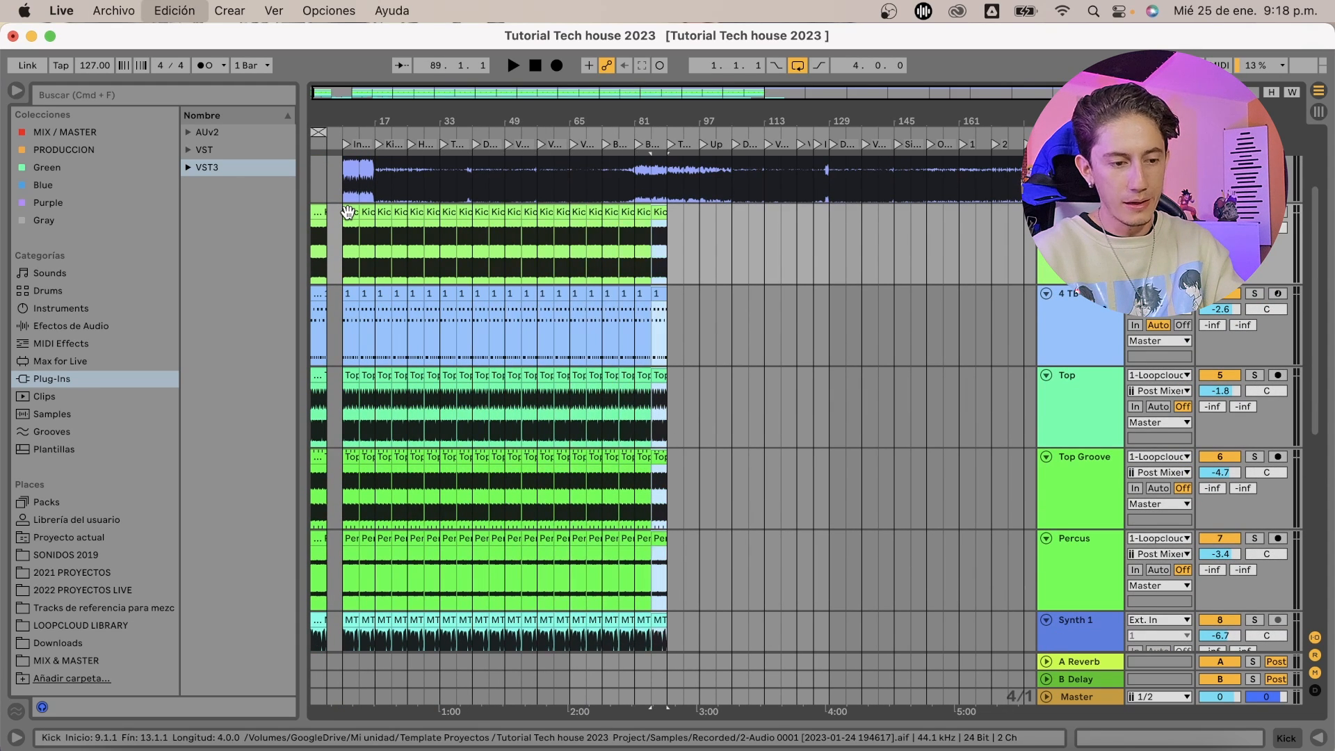
key("super+d")
key("super+d")
key("super+d")
key("super+d")
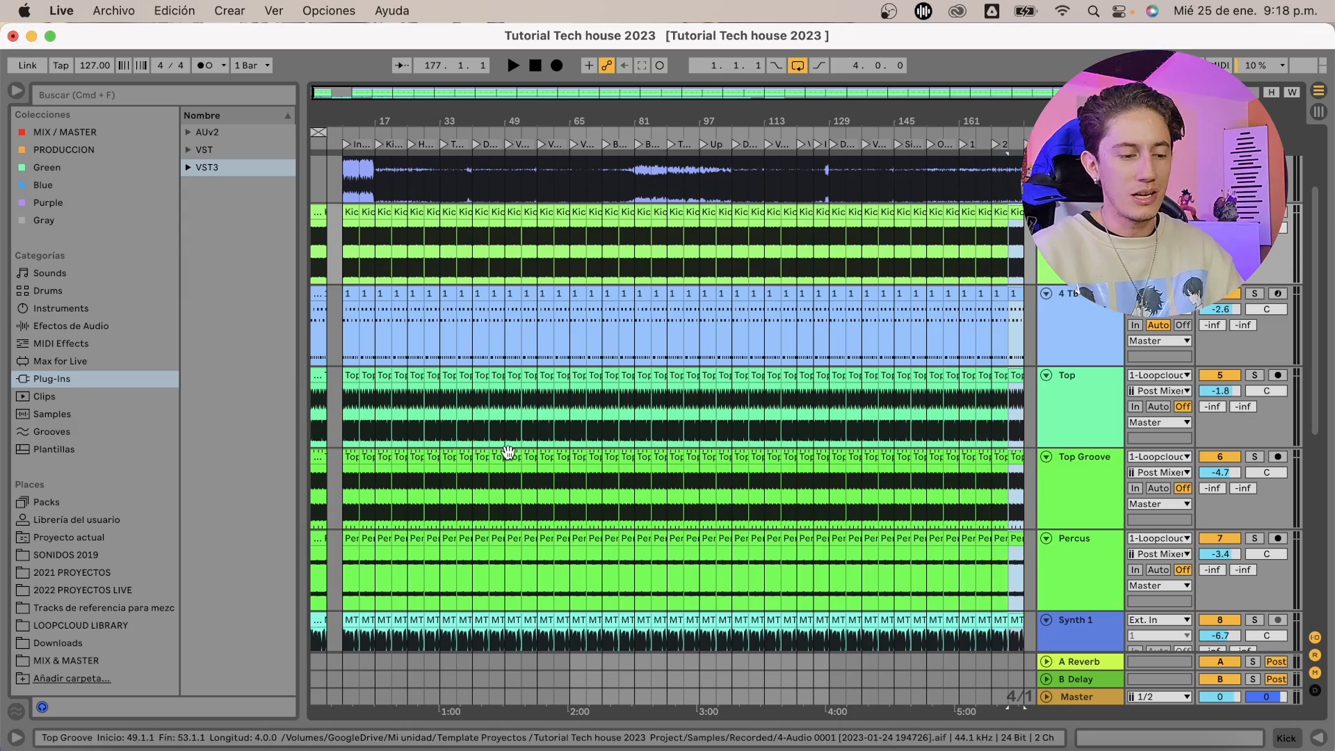
Examine the duplicated clips on all tracks from the Intro onwards against the section markers
scroll(509, 455, "down", 10)
scroll(511, 458, "up", 1)
scroll(511, 459, "up", 4)
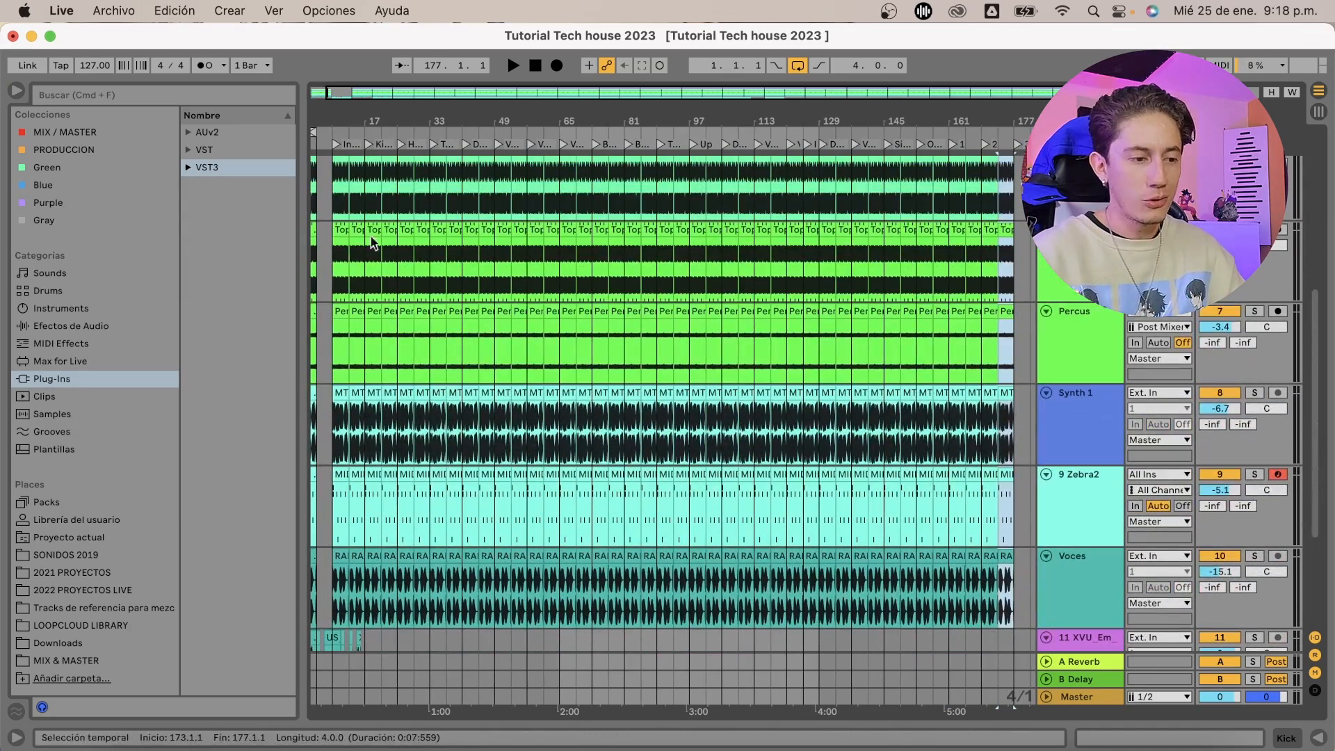
left_click_drag(316, 110, 317, 278)
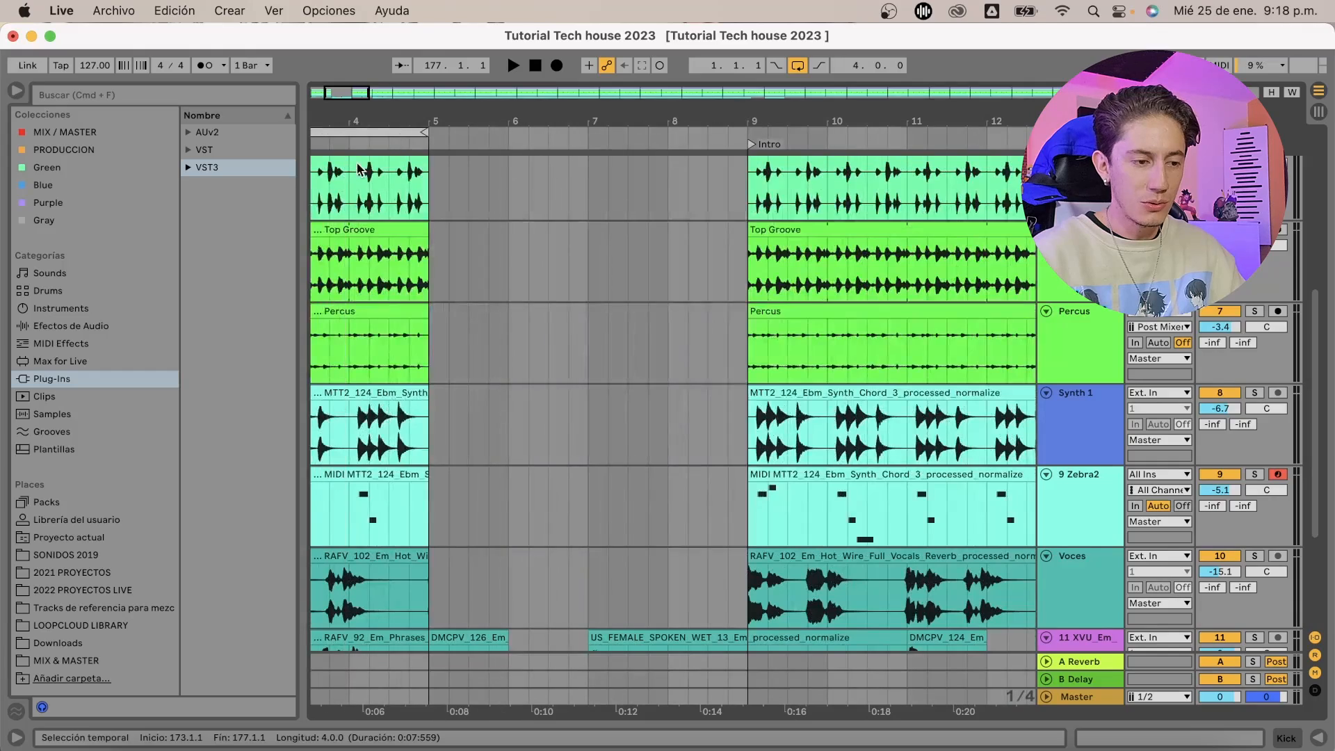
left_click_drag(345, 115, 376, 115)
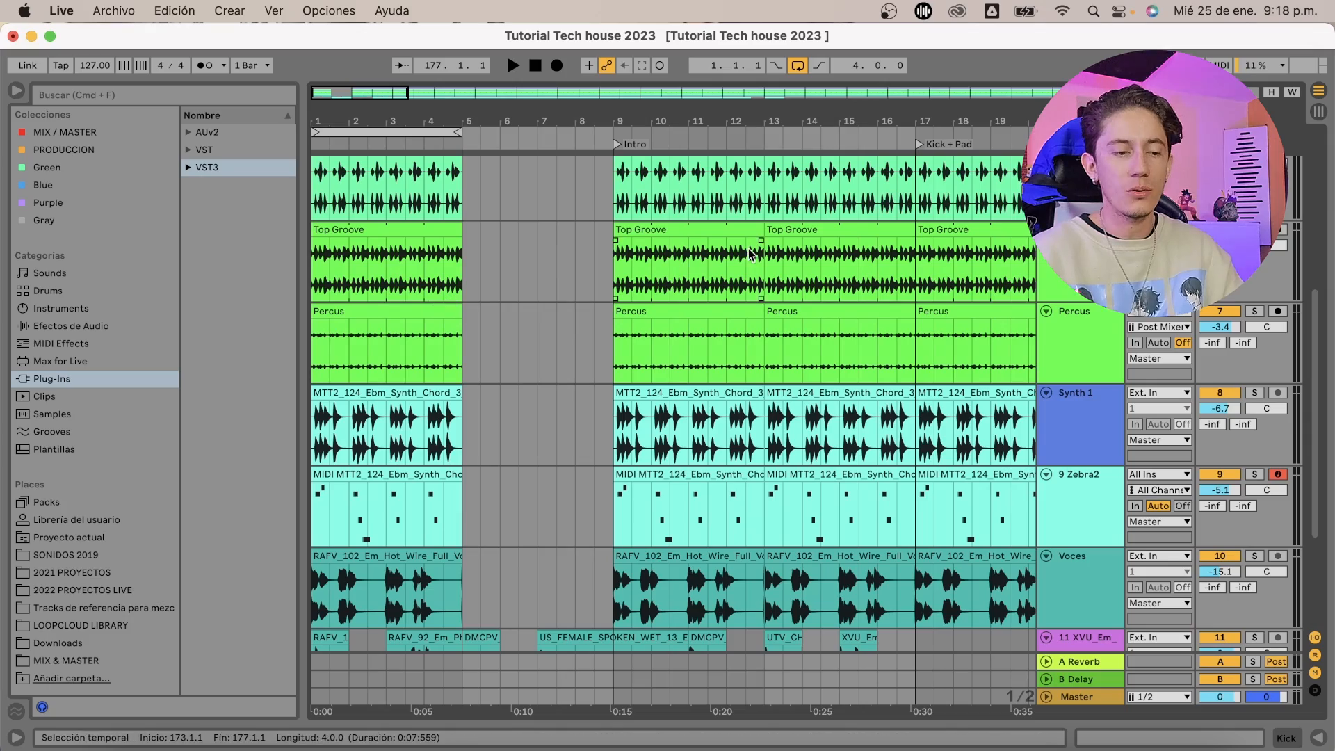
left_click_drag(764, 115, 765, 69)
scroll(701, 439, "down", 5)
scroll(701, 439, "up", 10)
scroll(701, 439, "right", 5)
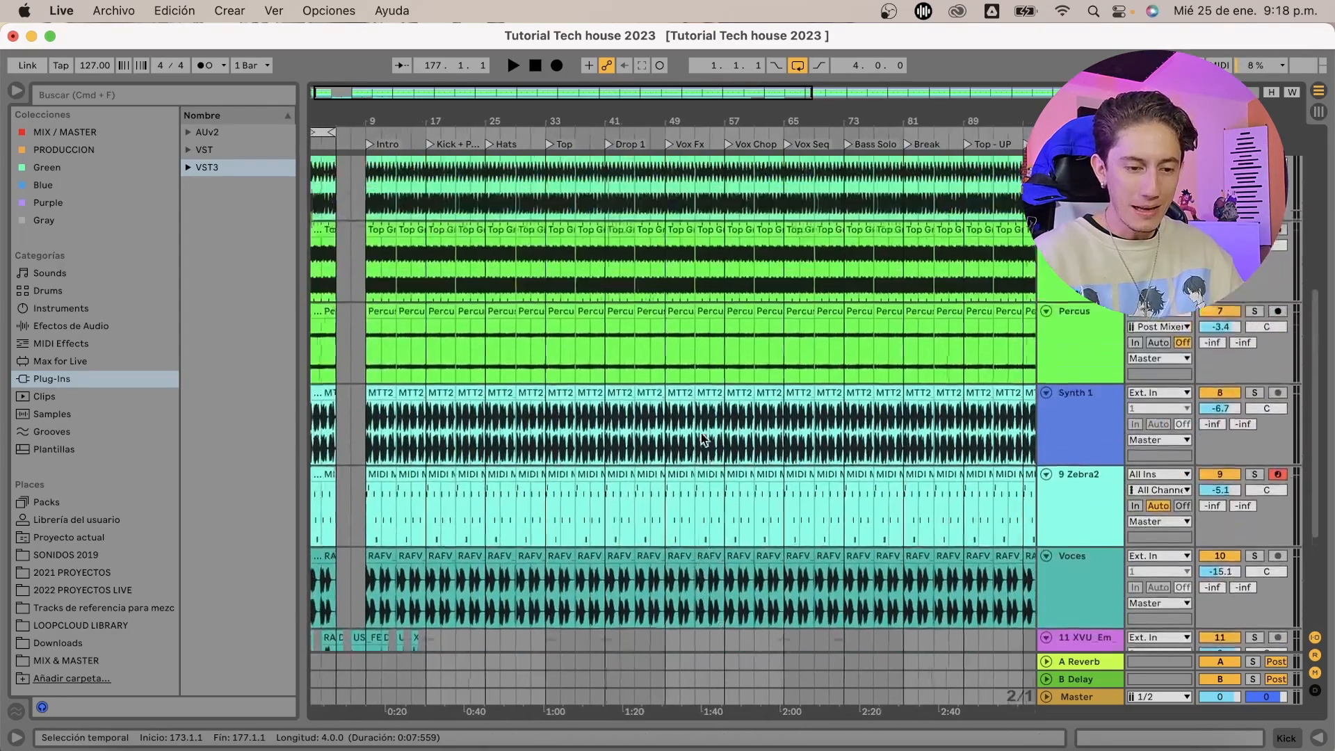
Examine the filled arrangement from the Intro up to bar 177, comparing every track's clips with the reference track and section markers
scroll(703, 436, "left", 5)
scroll(703, 436, "down", 2)
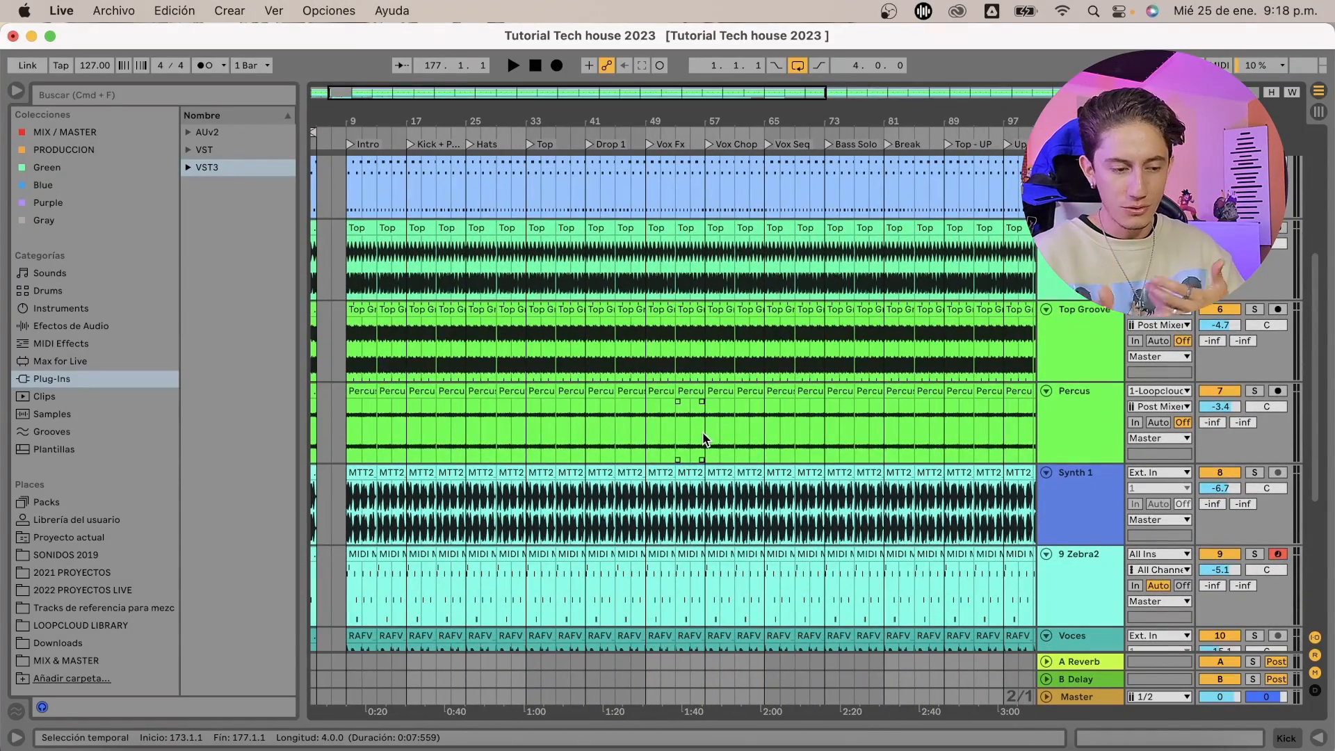
scroll(704, 438, "right", 10)
scroll(704, 438, "up", 2)
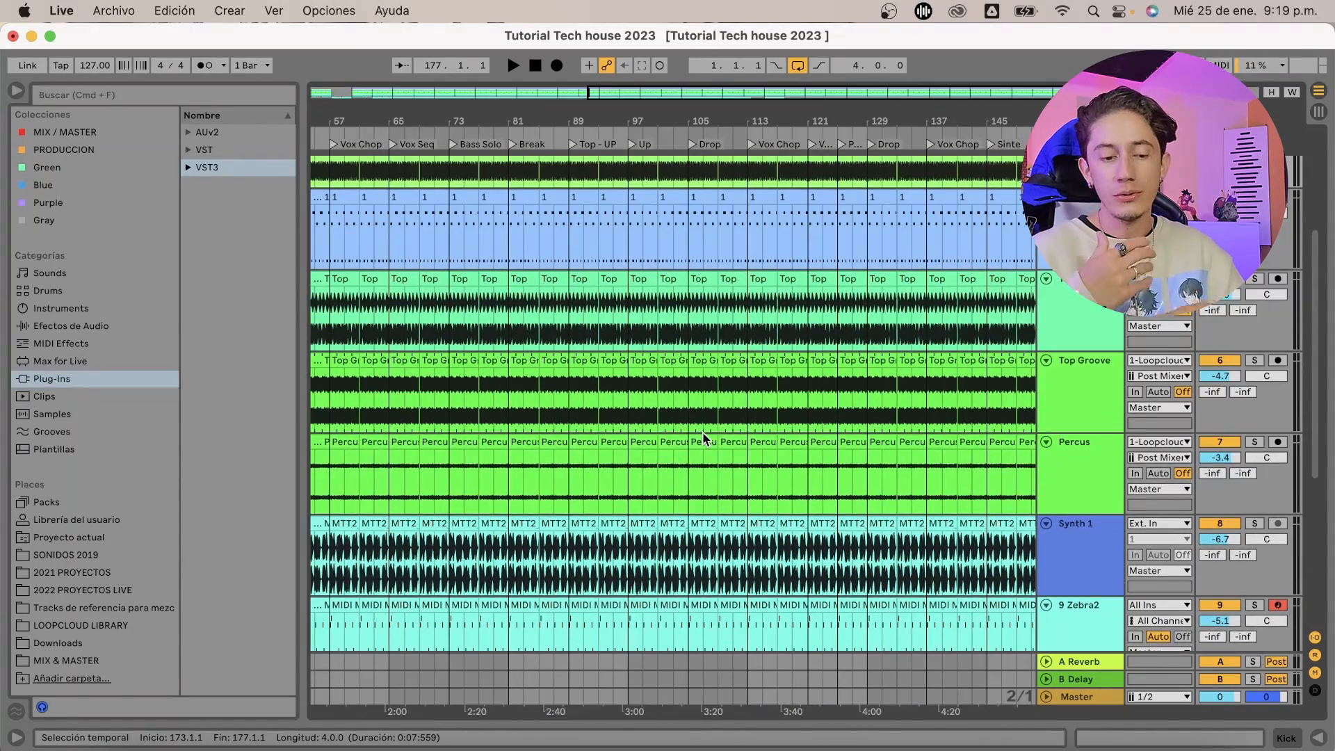
scroll(800, 442, "up", 3)
scroll(904, 445, "left", 1)
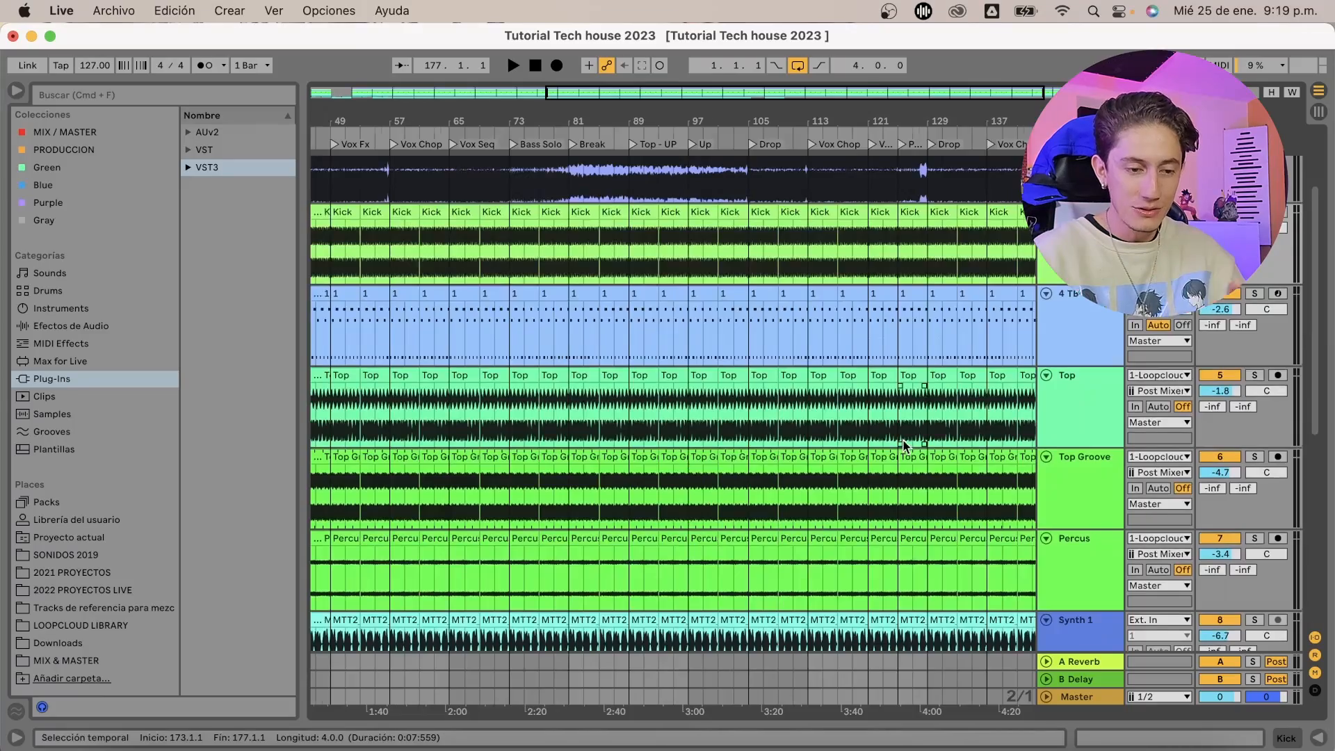
scroll(904, 445, "down", 1)
scroll(904, 445, "left", 2)
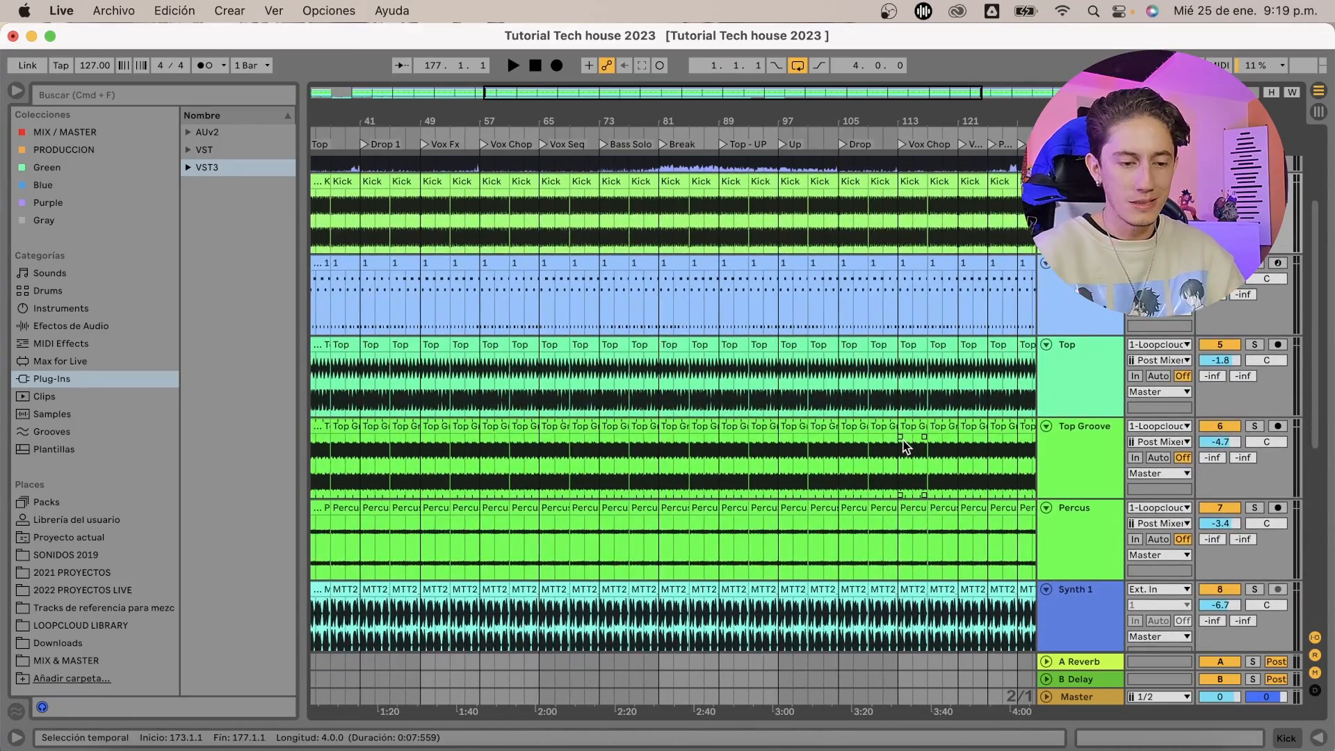
scroll(904, 445, "left", 4)
scroll(904, 445, "up", 1)
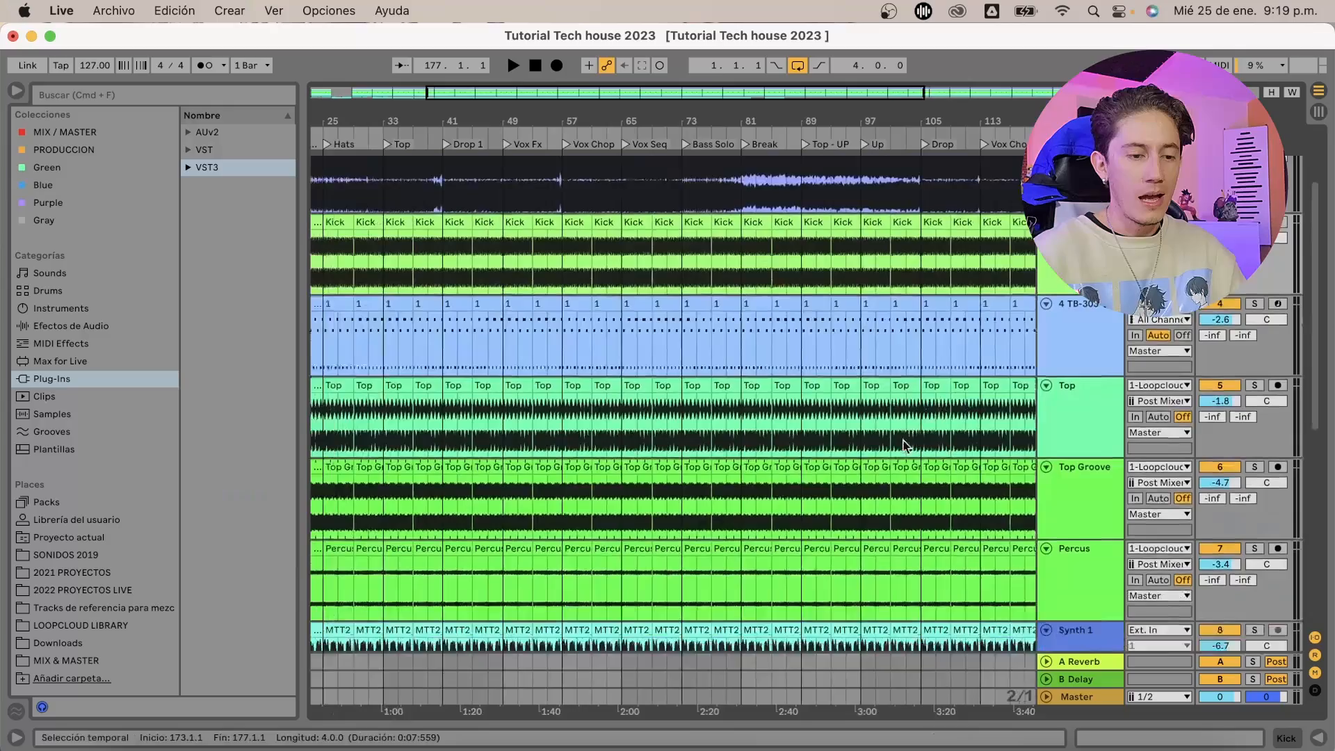
scroll(904, 445, "down", 1)
scroll(904, 445, "left", 1)
left_click_drag(774, 114, 635, 119)
scroll(567, 375, "up", 3)
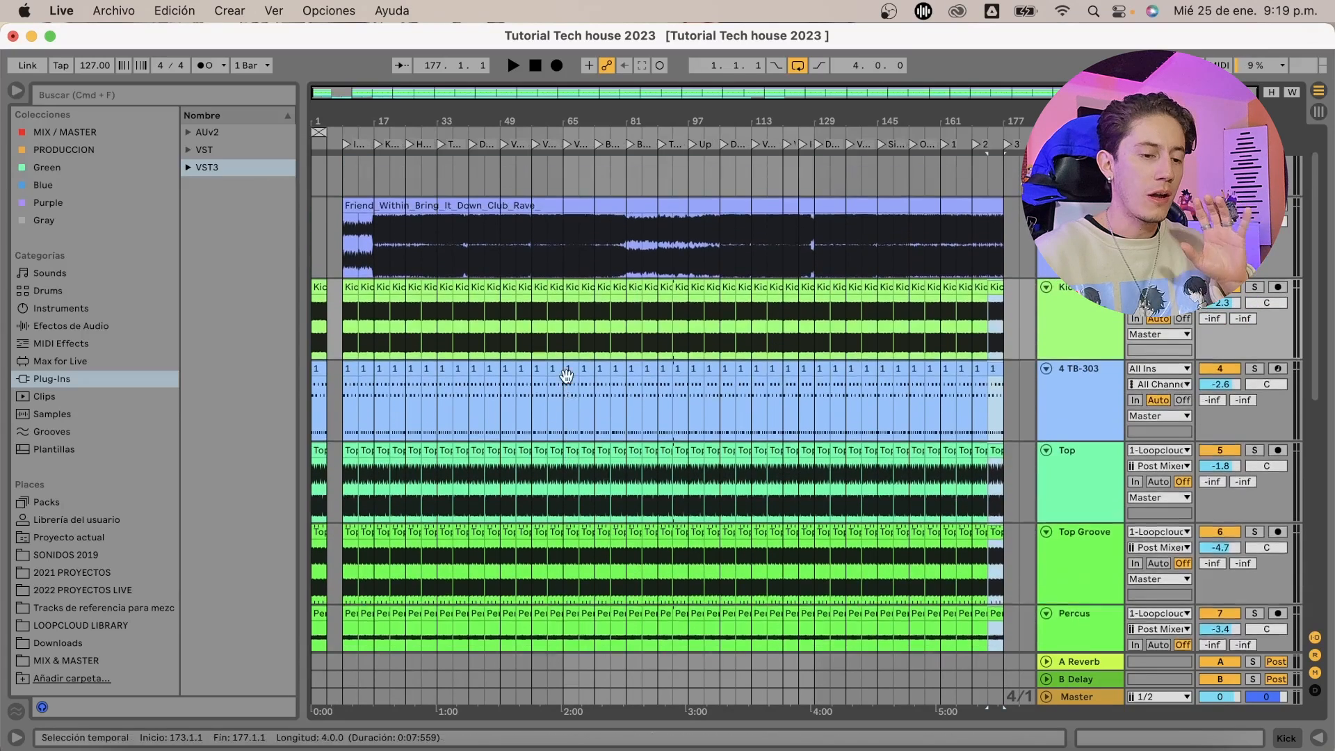
scroll(567, 375, "up", 2)
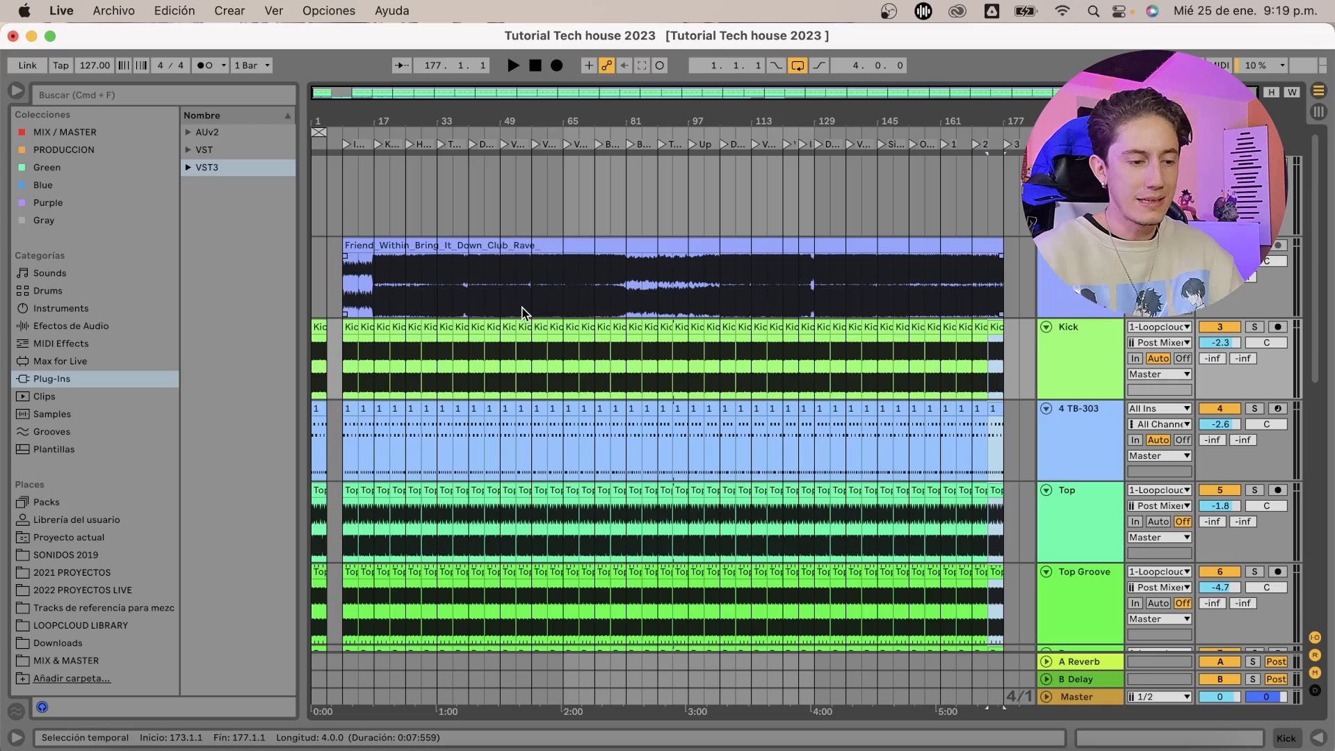
Play the reference track's Intro and delete the Kick clips from bar 9 to bar 17
left_click_drag(344, 120, 344, 187)
left_click_drag(449, 120, 408, 79)
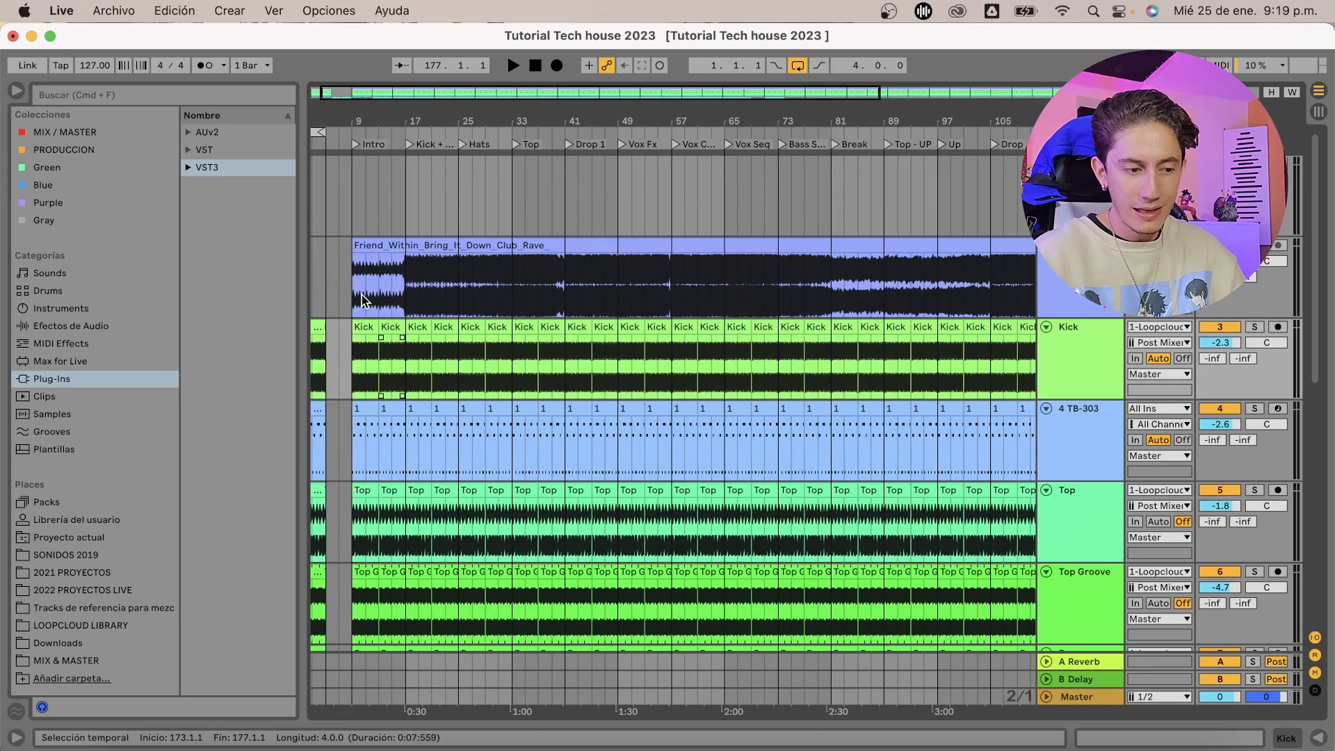
left_click(362, 295)
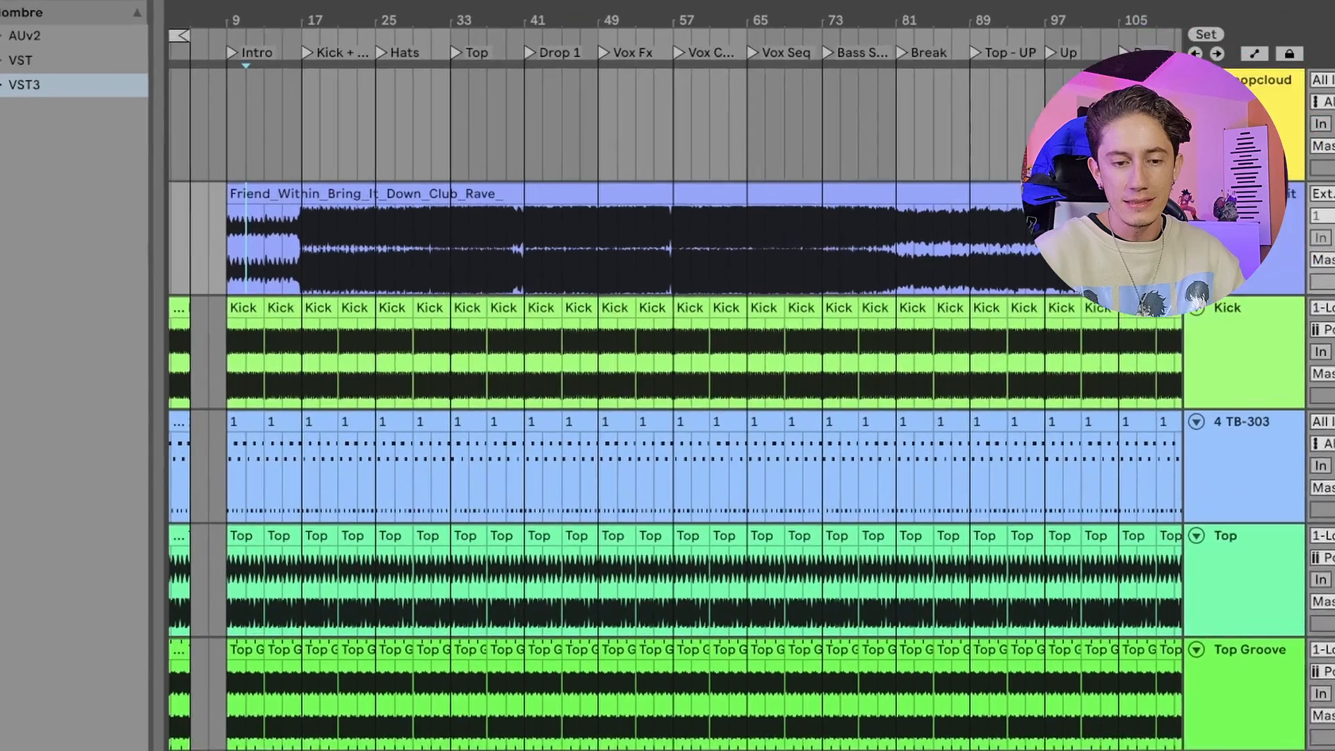
left_click(593, 332)
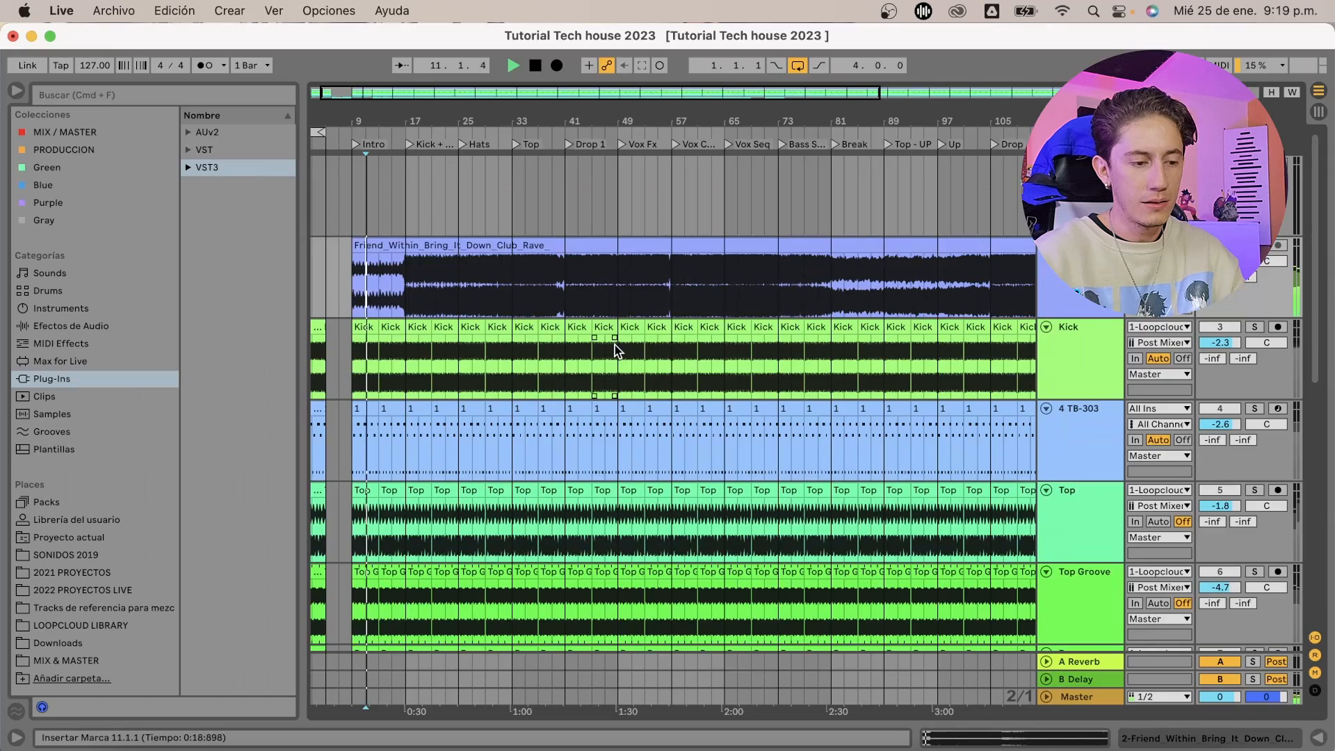
left_click_drag(351, 369, 400, 330)
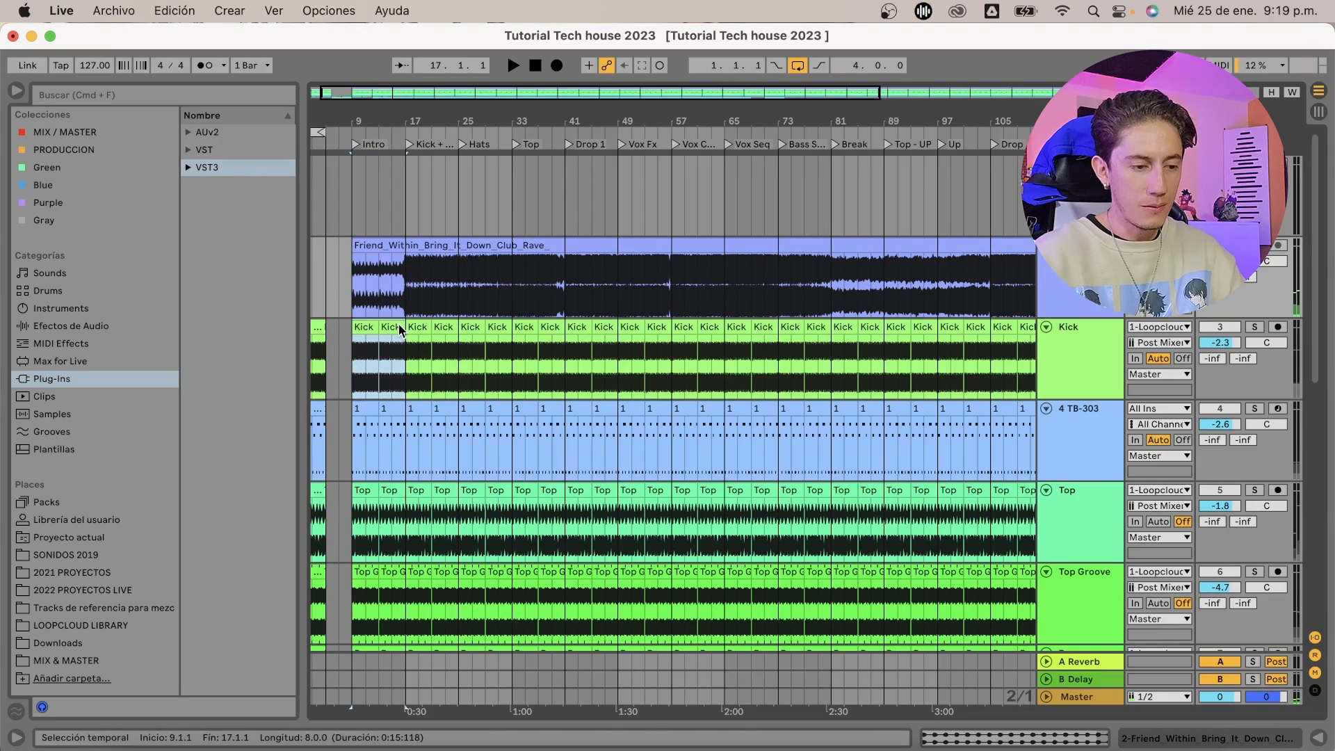
key("Delete")
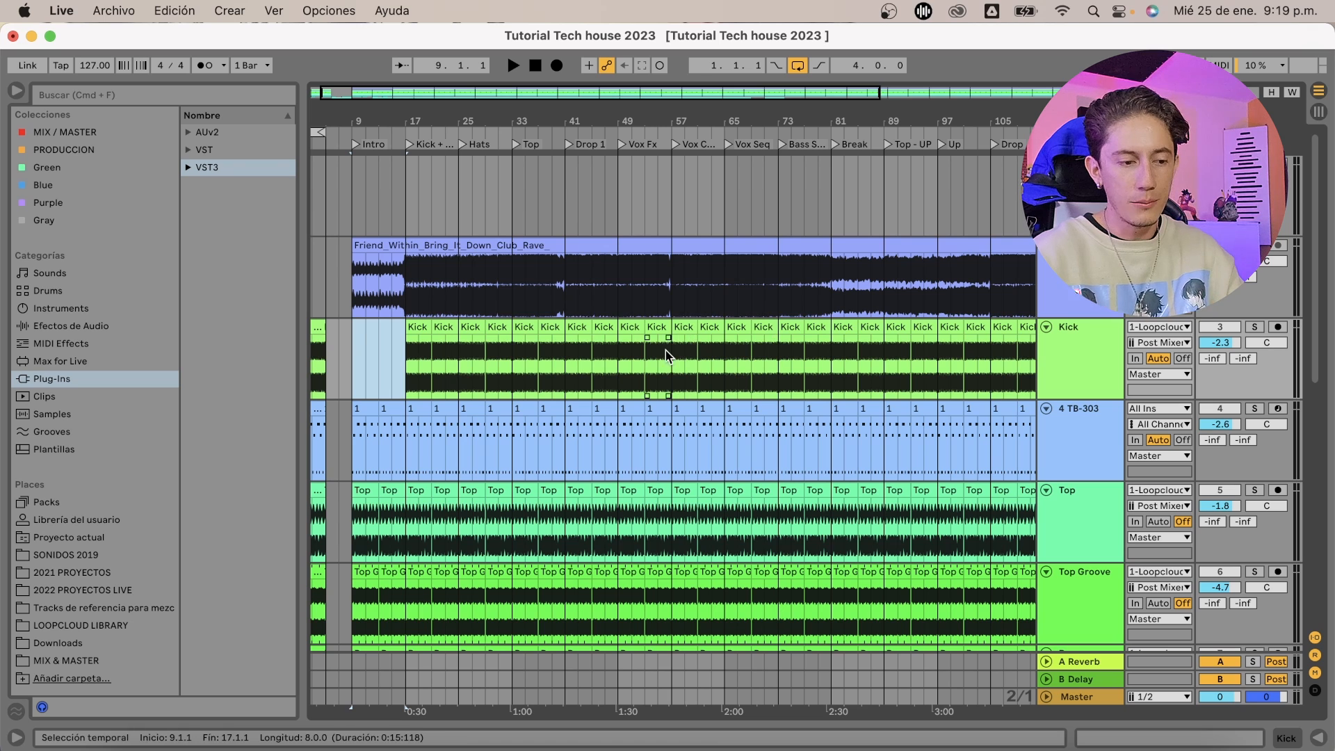
Play the reference track from the Kick + Pad section at bar 17 and examine the other tracks' clips there
left_click(407, 275)
key("space")
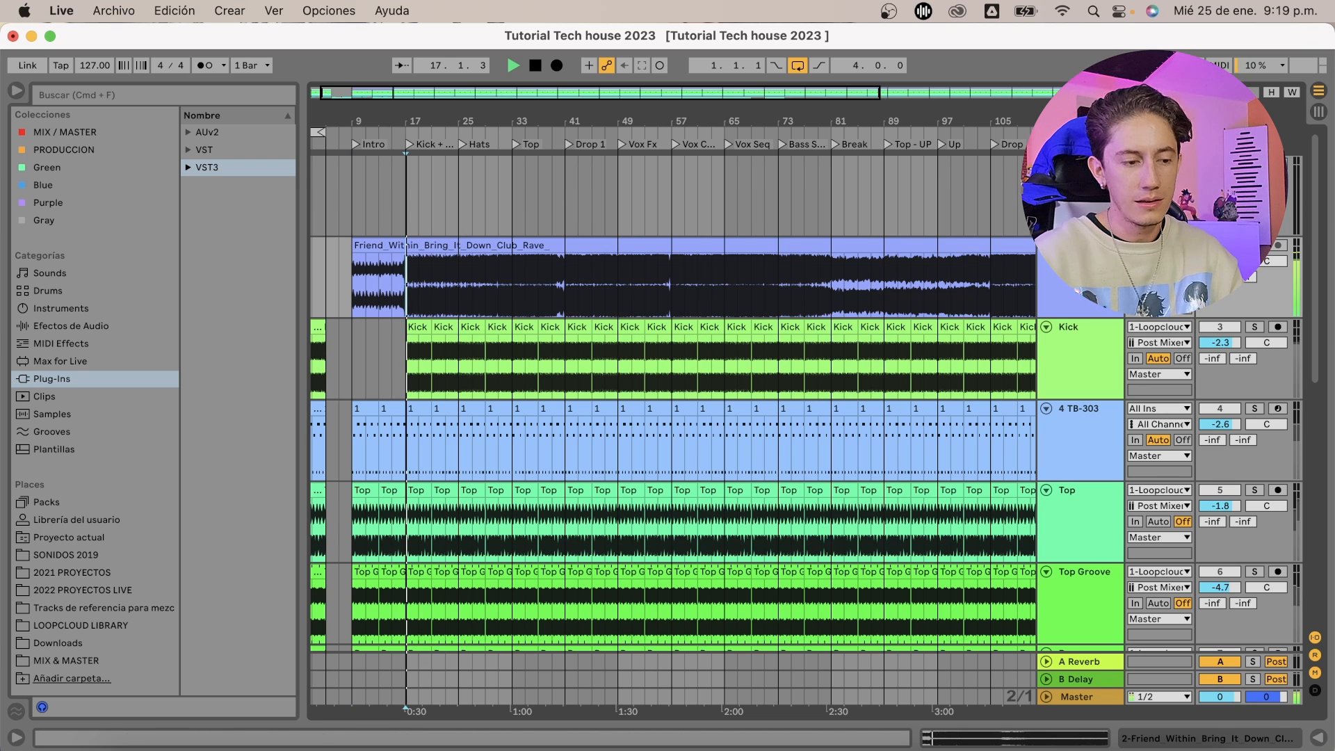
key("space")
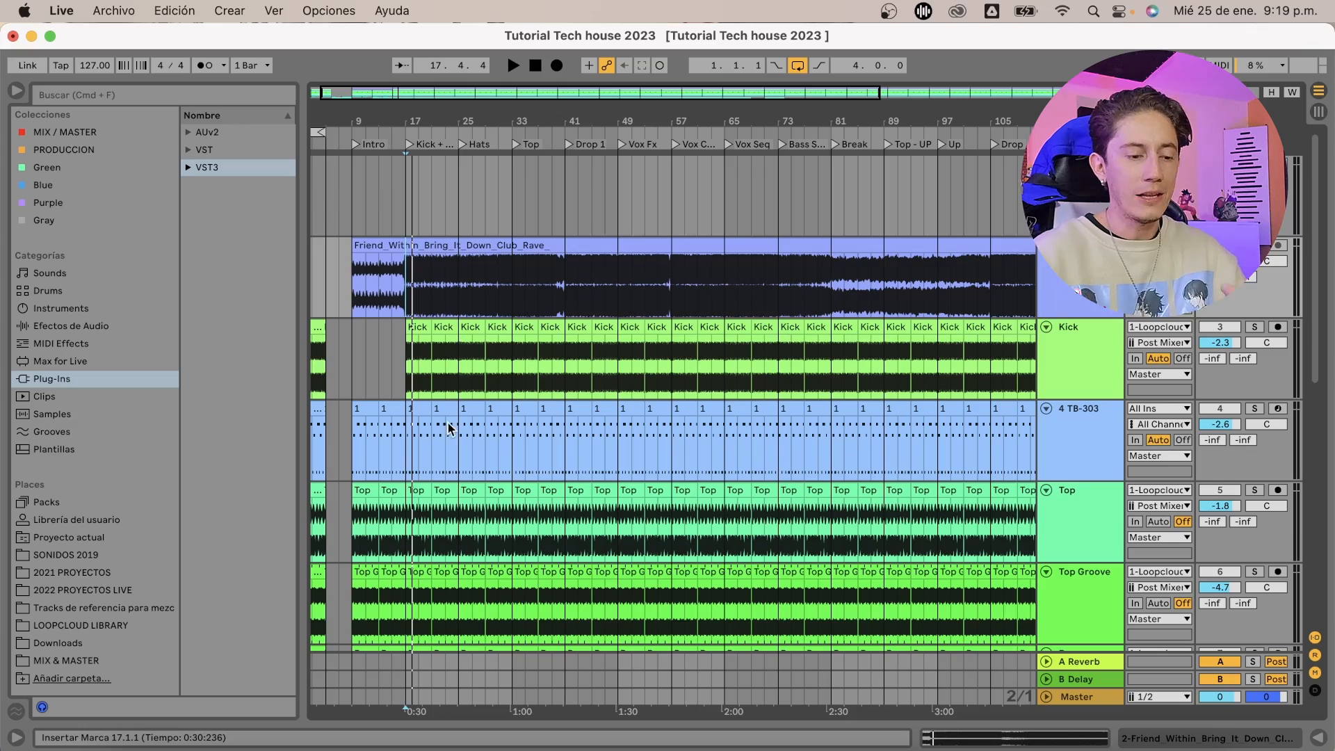
scroll(459, 418, "down", 3)
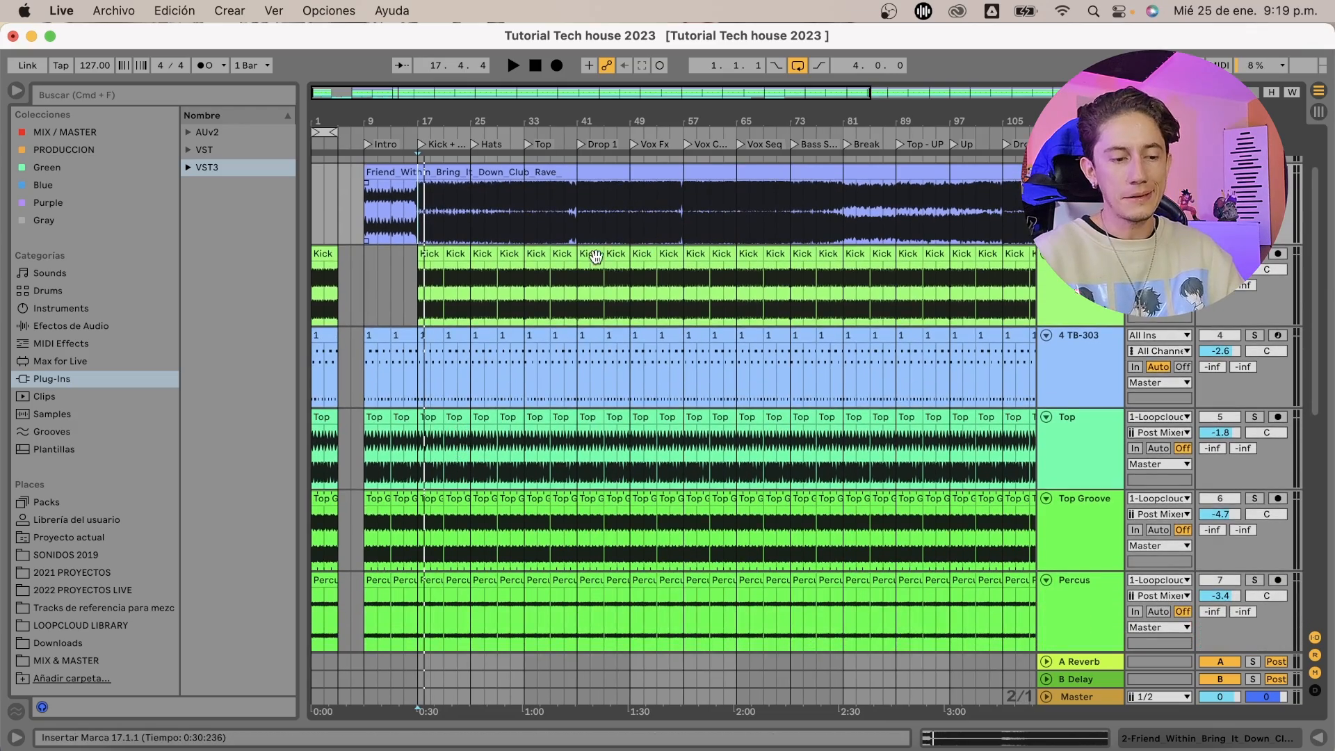
scroll(596, 445, "down", 6)
scroll(592, 389, "up", 3)
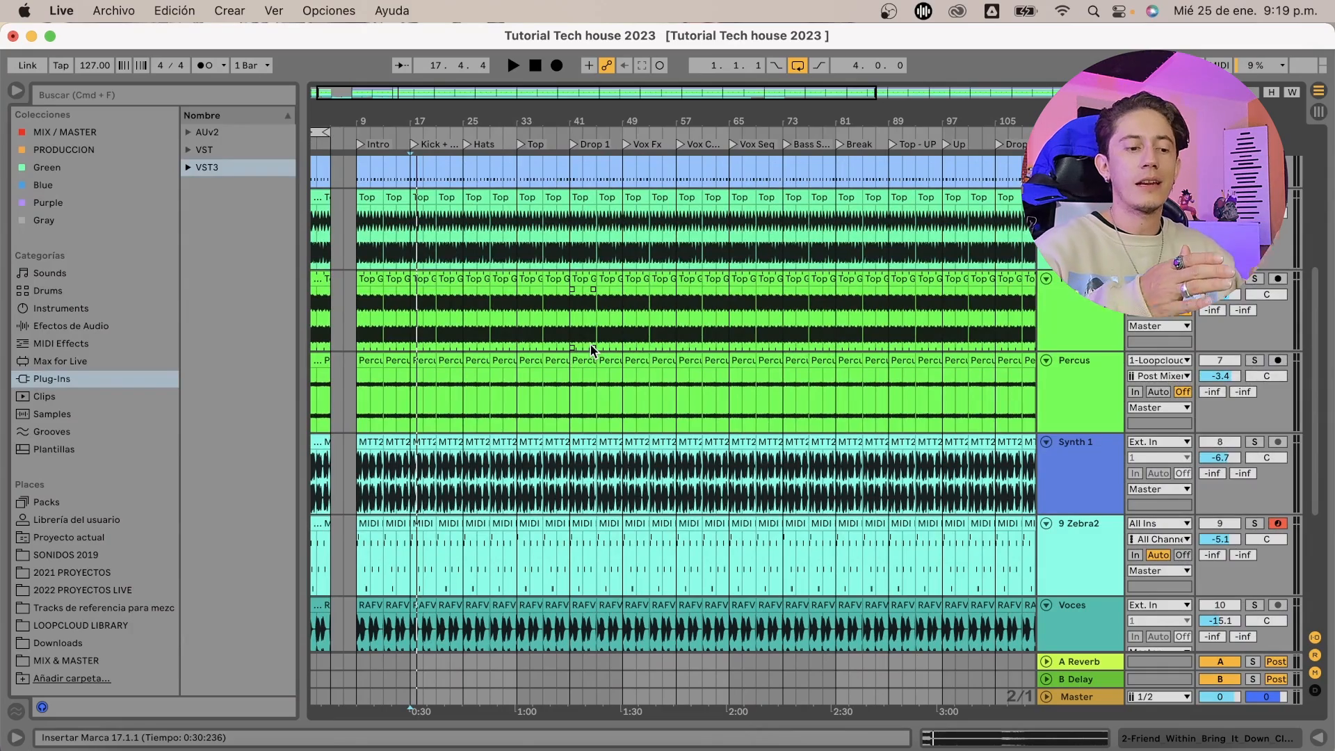
scroll(592, 347, "up", 10)
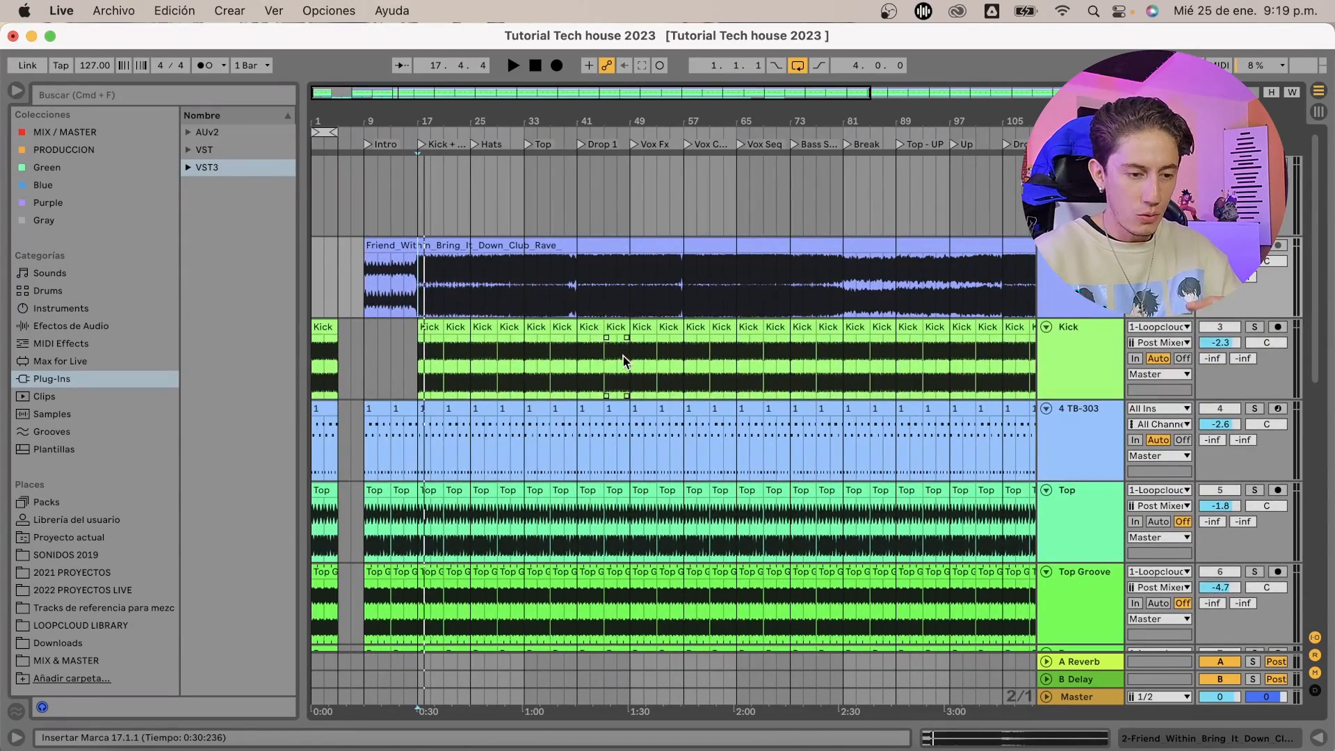
Deactivate the Kick clips at bars 37 and 41 and reactivate them
left_click(587, 328)
key("0")
left_click(560, 328)
key("0")
key("0")
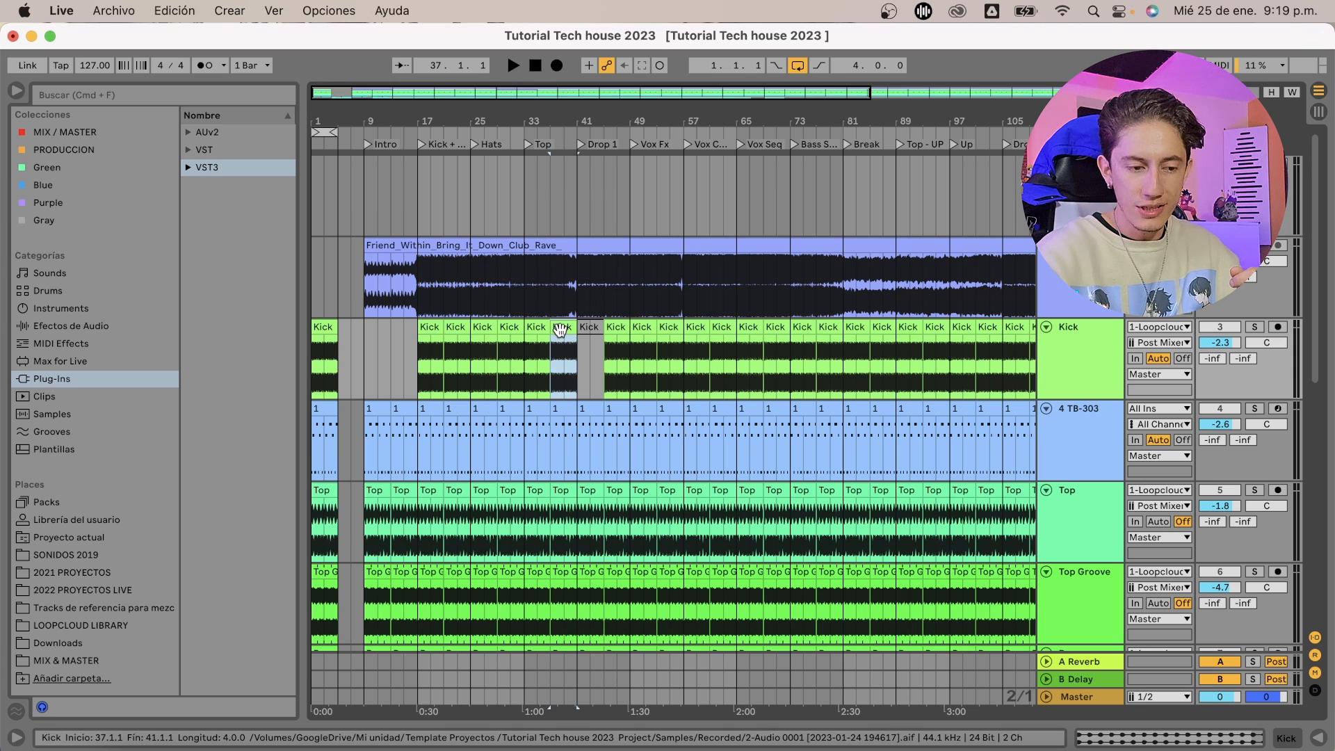
left_click(592, 330)
key("0")
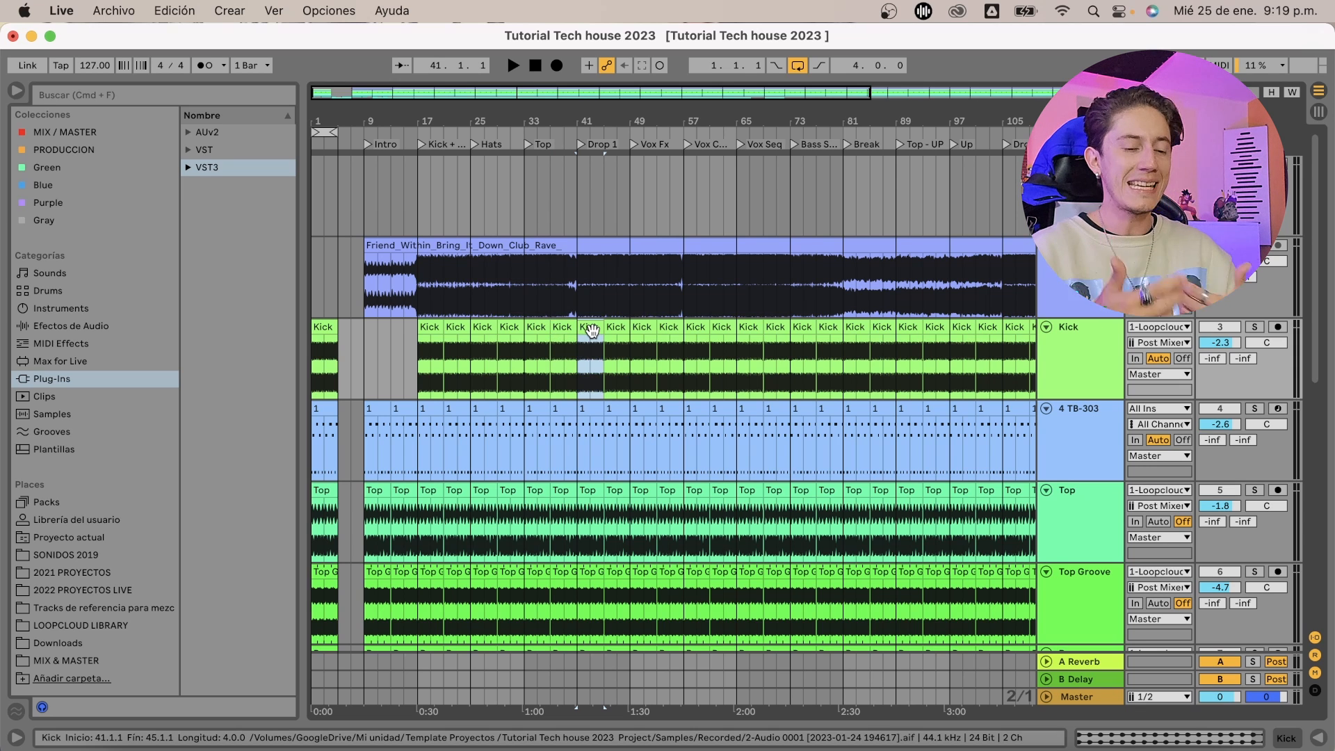
key("0")
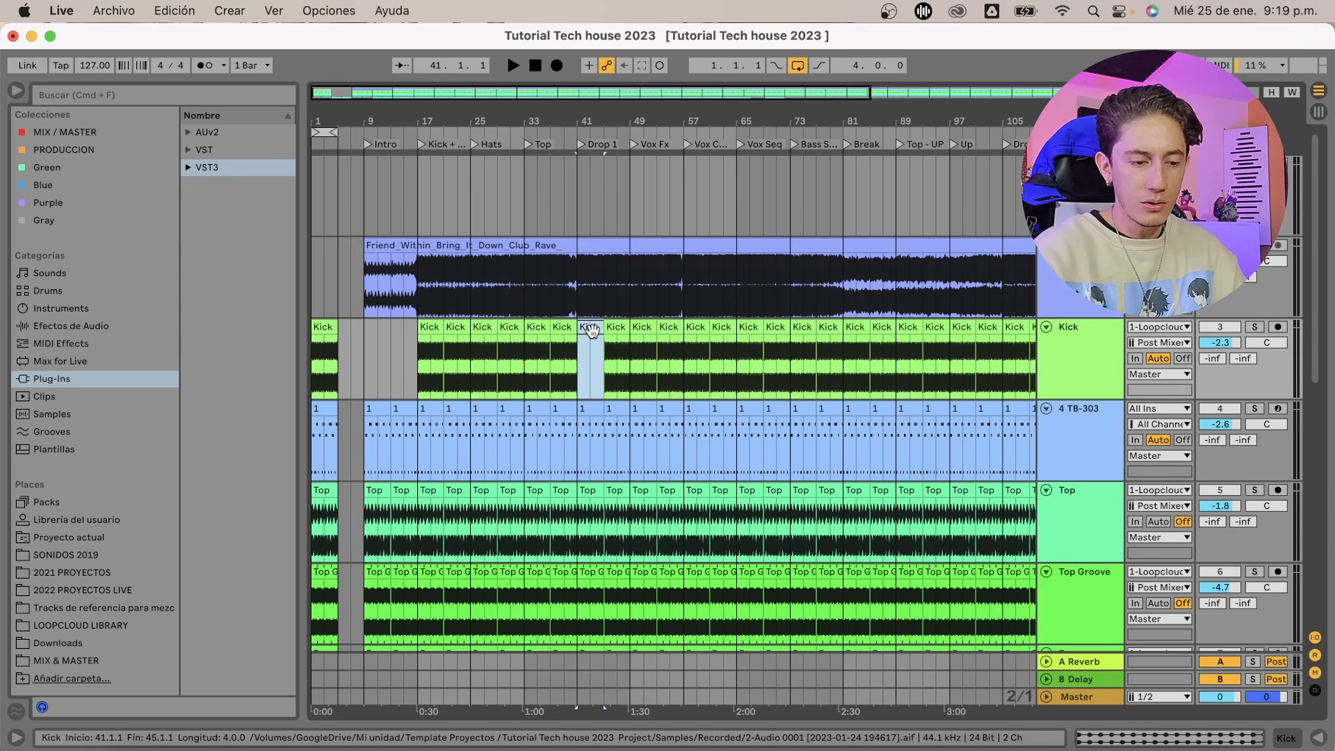
key("0")
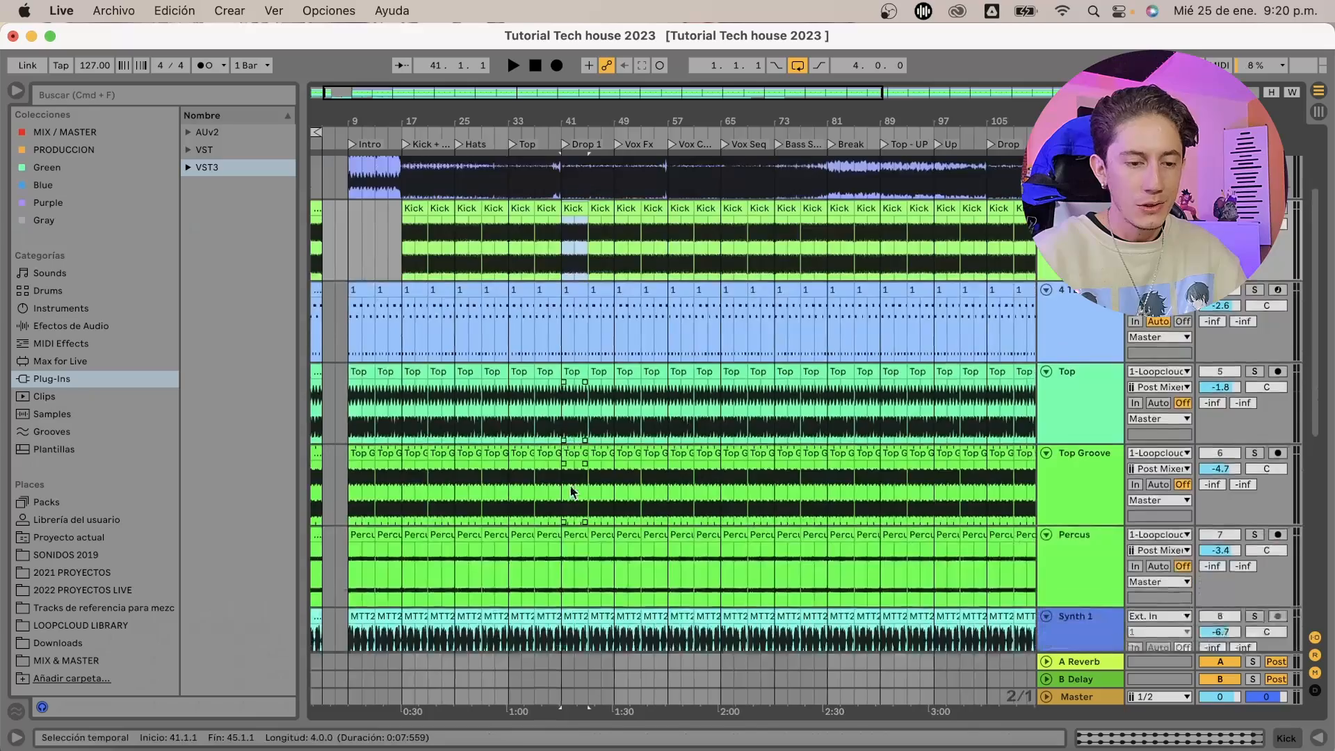
Examine the trimmed arrangement of Kick, Bass, Top, Percus, Synth, Zebra2 and Voces clips against the reference track's sections
scroll(567, 490, "down", 2)
scroll(568, 490, "up", 3)
scroll(571, 486, "up", 2)
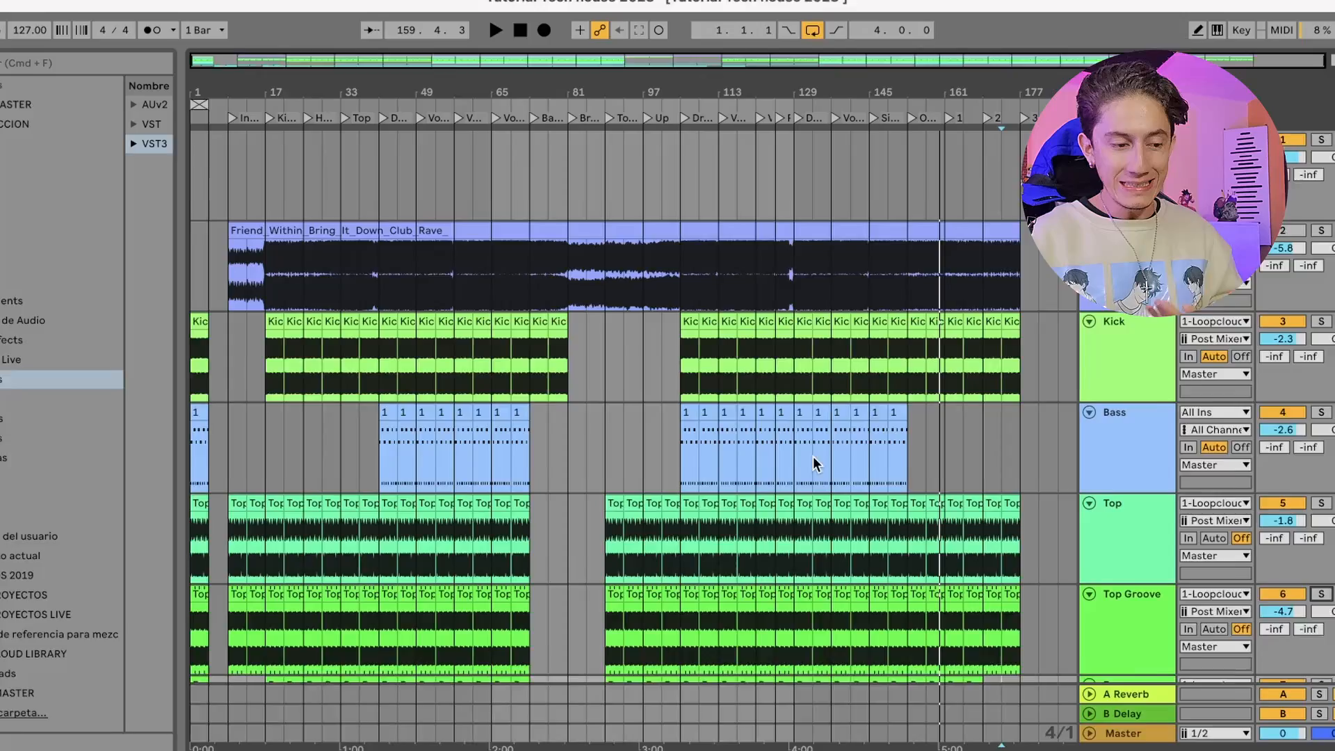
scroll(812, 457, "down", 3)
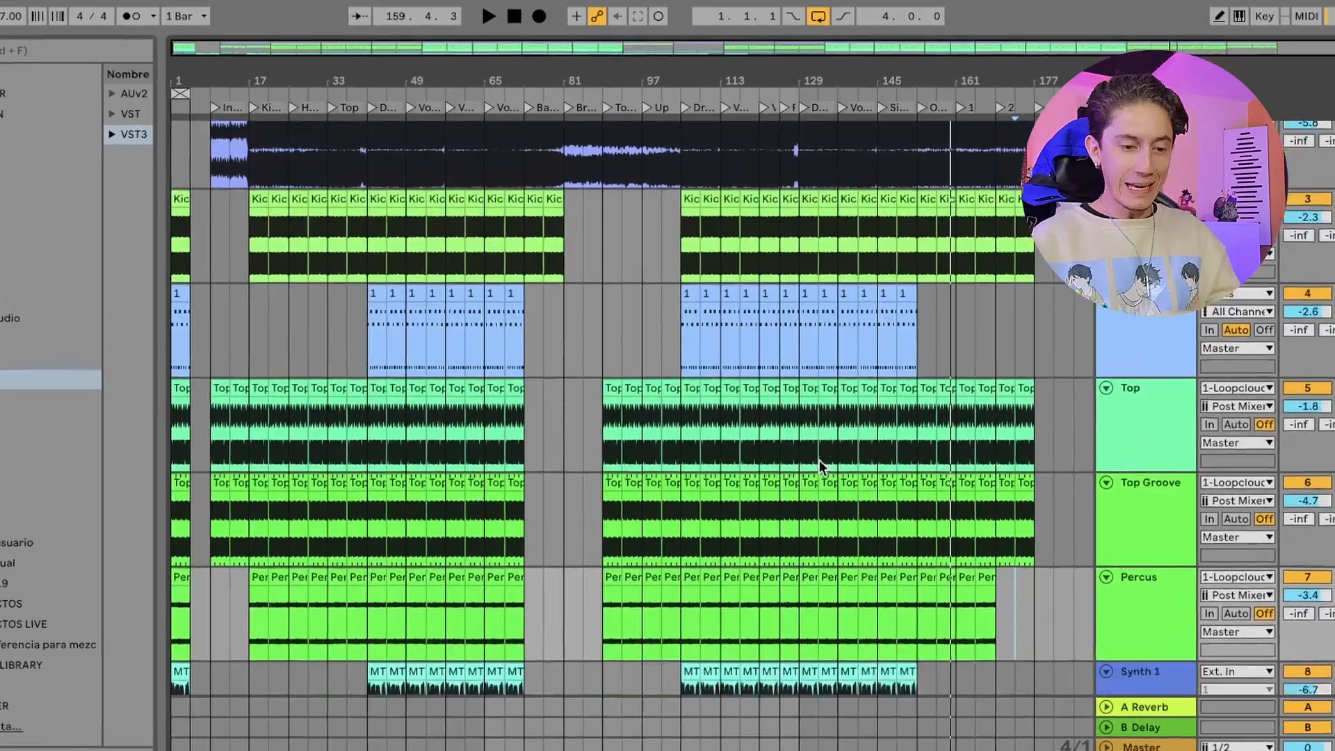
scroll(838, 471, "down", 4)
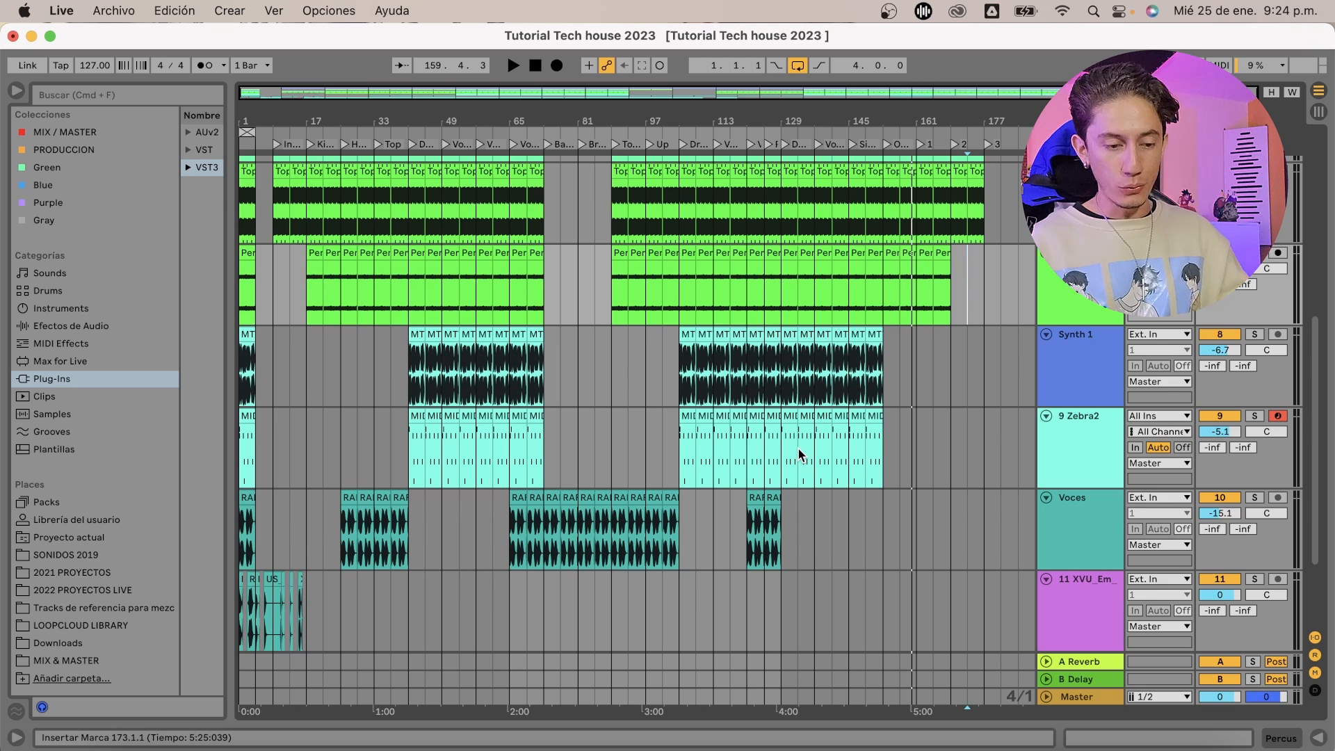
scroll(798, 449, "up", 5)
scroll(799, 453, "up", 3)
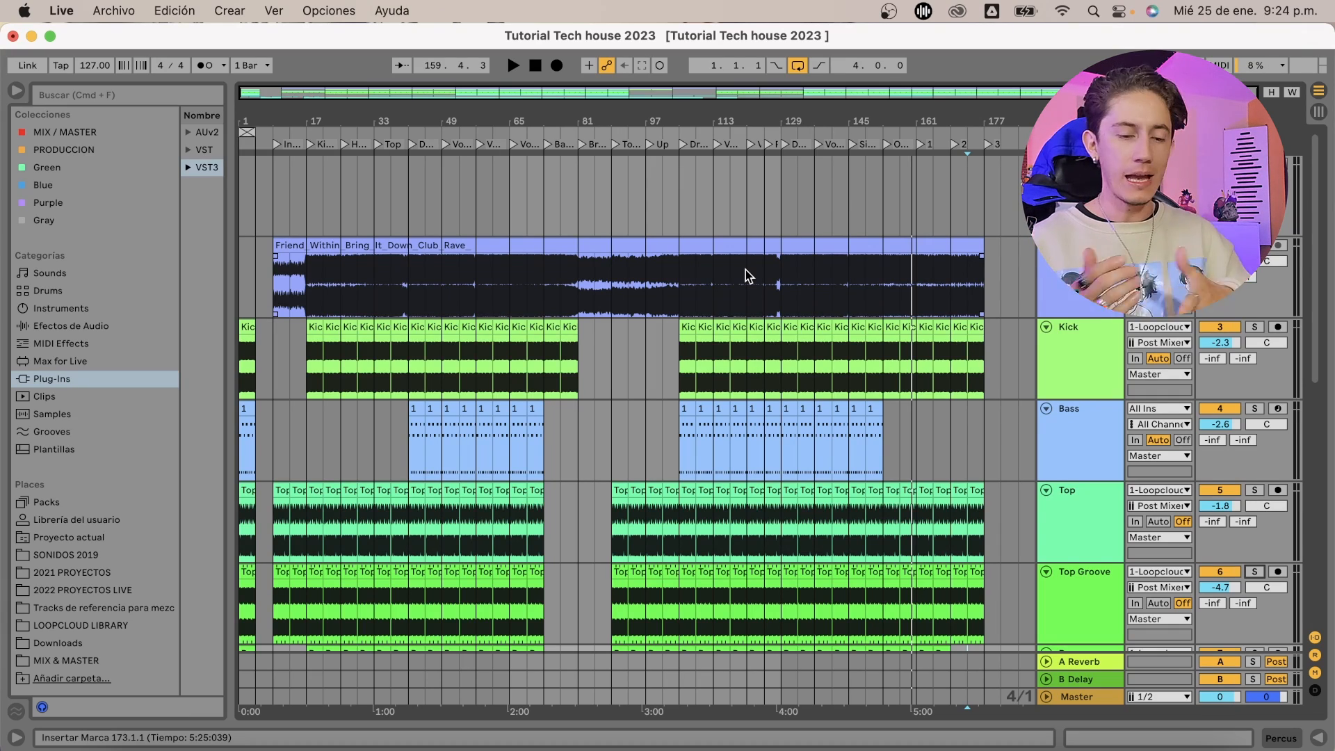
scroll(746, 276, "down", 4)
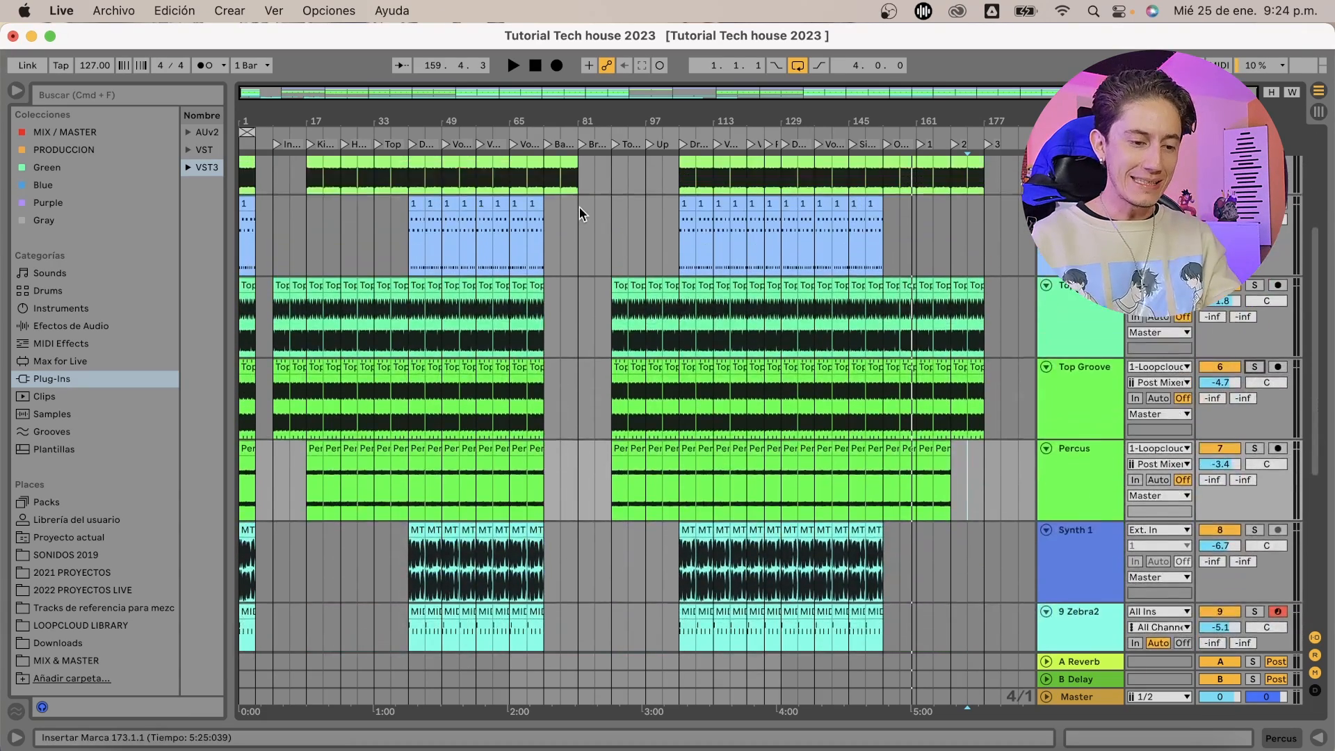
scroll(581, 210, "up", 4)
left_click_drag(300, 115, 302, 130)
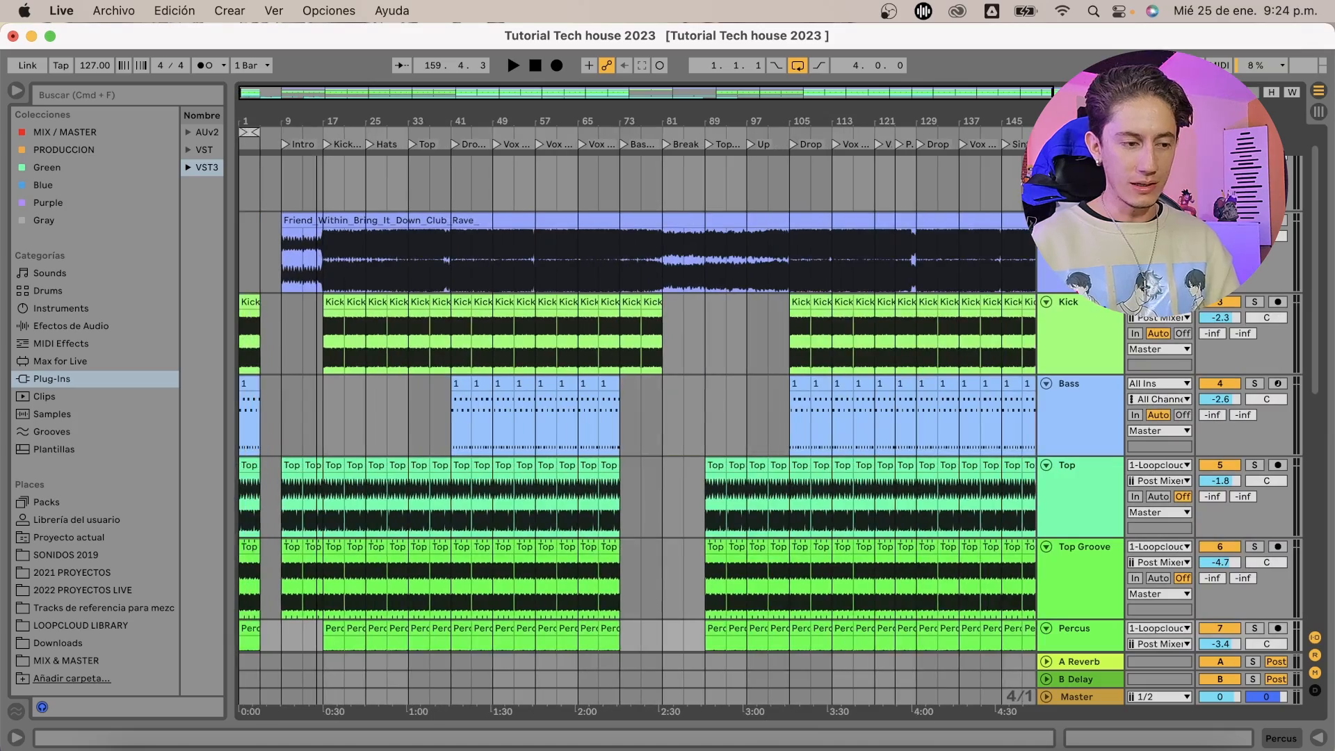
scroll(252, 309, "up", 1)
scroll(253, 309, "down", 1)
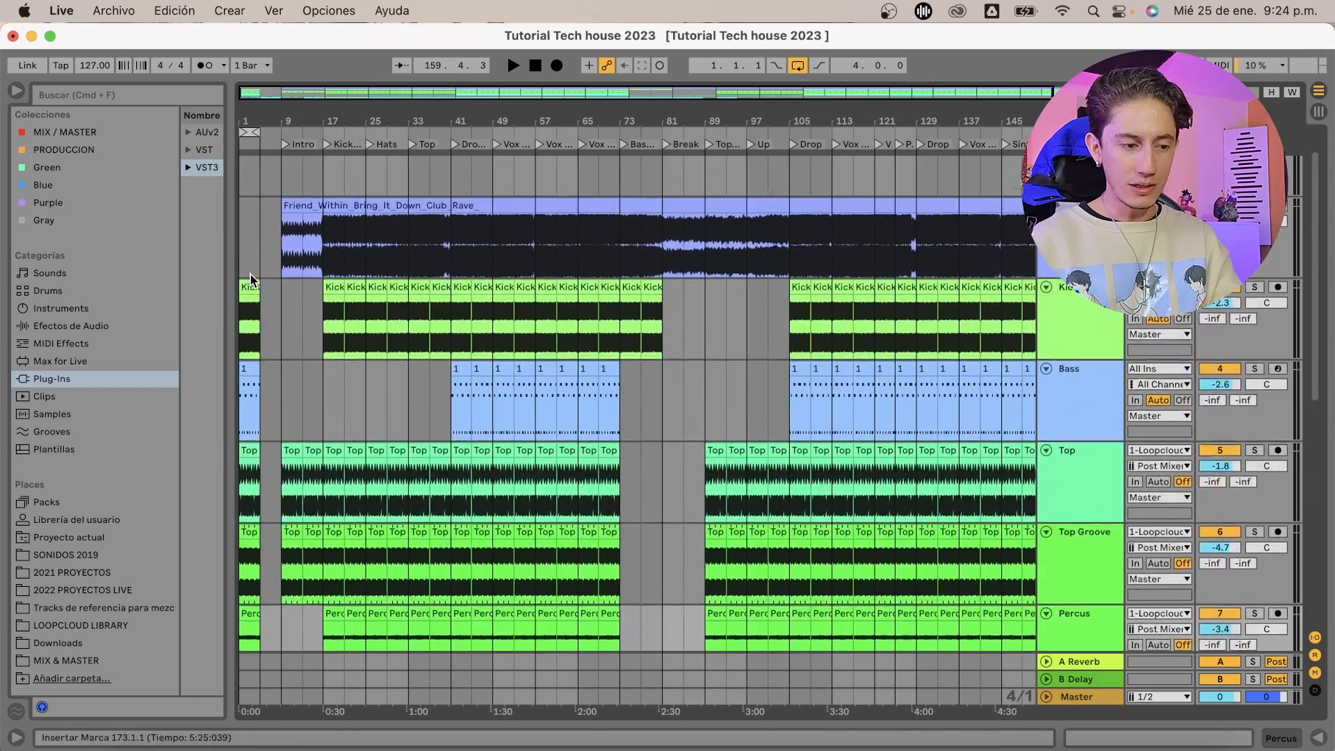
scroll(250, 278, "down", 8)
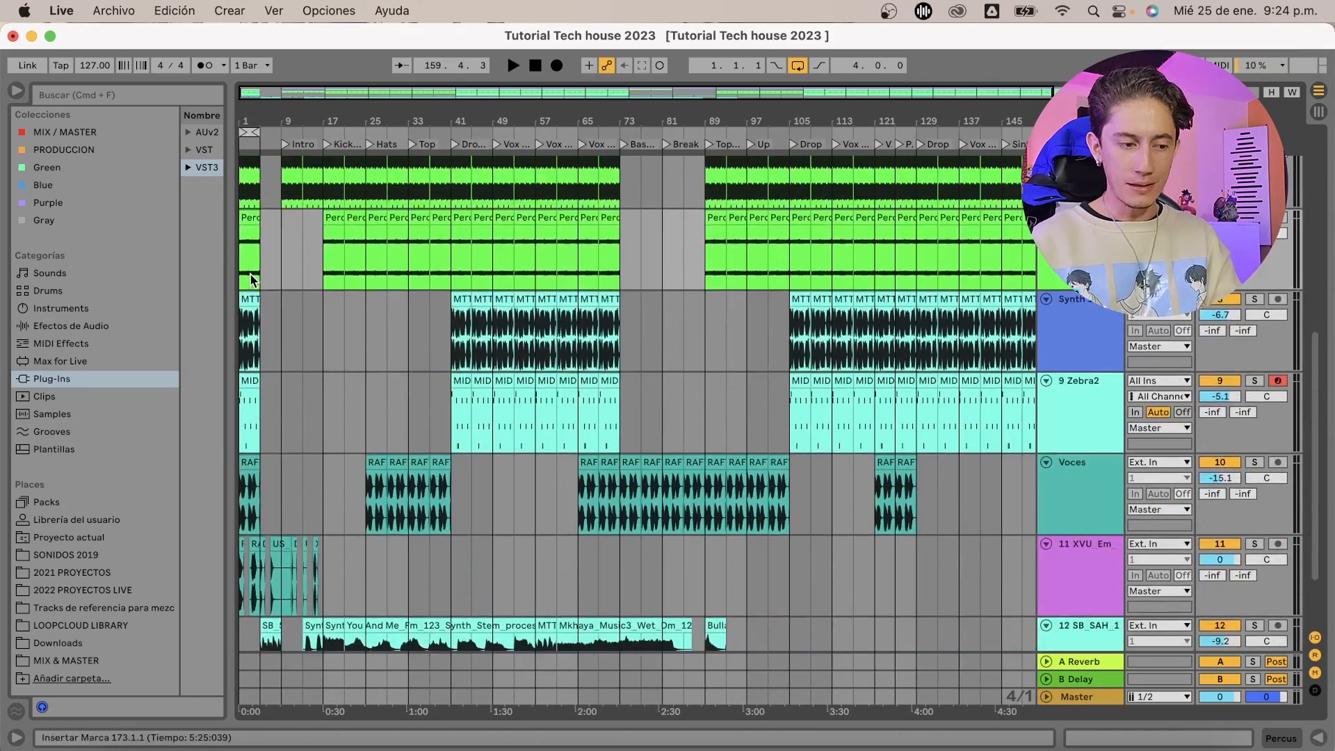
scroll(252, 285, "up", 5)
Examine the gap in the Bass track before Drop 1, placing the insert marker at the section starts at bars 9, 17 and 25
left_click(281, 184)
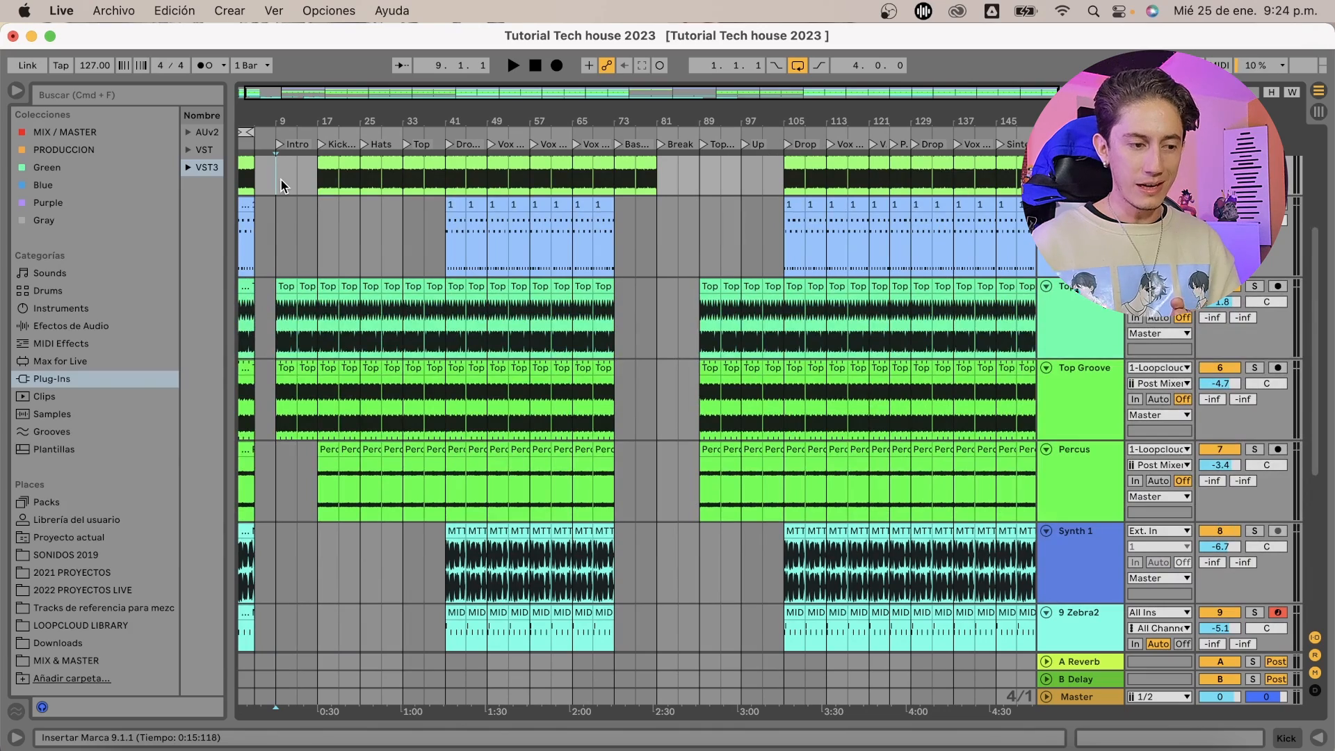
scroll(280, 187, "up", 5)
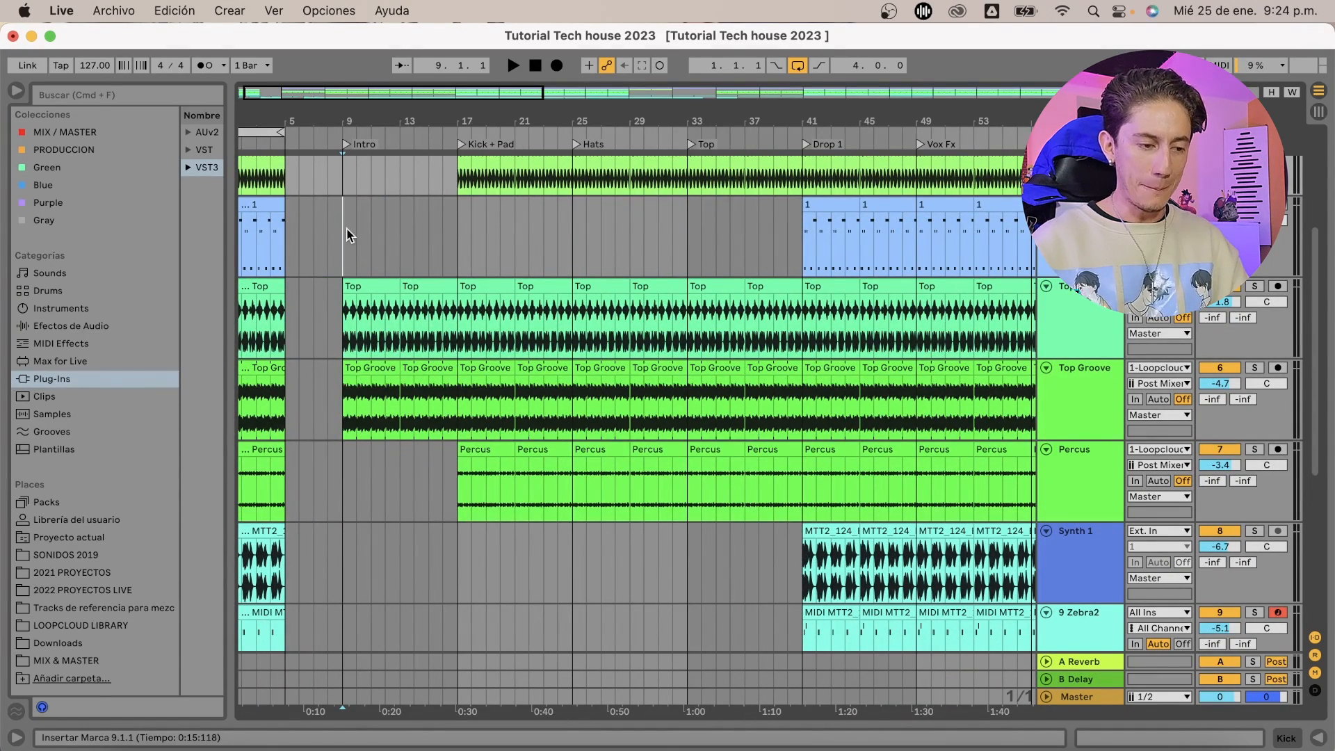
left_click_drag(347, 228, 206, 252)
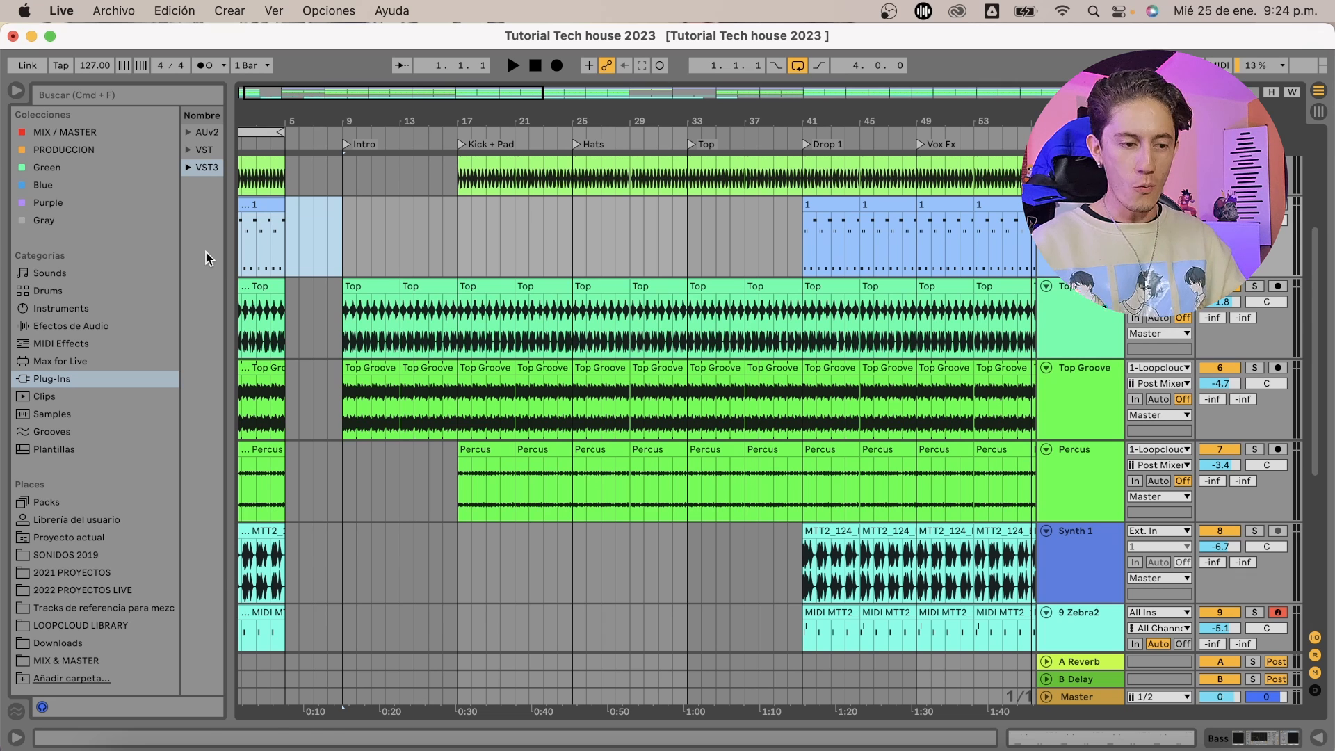
left_click_drag(548, 114, 419, 113)
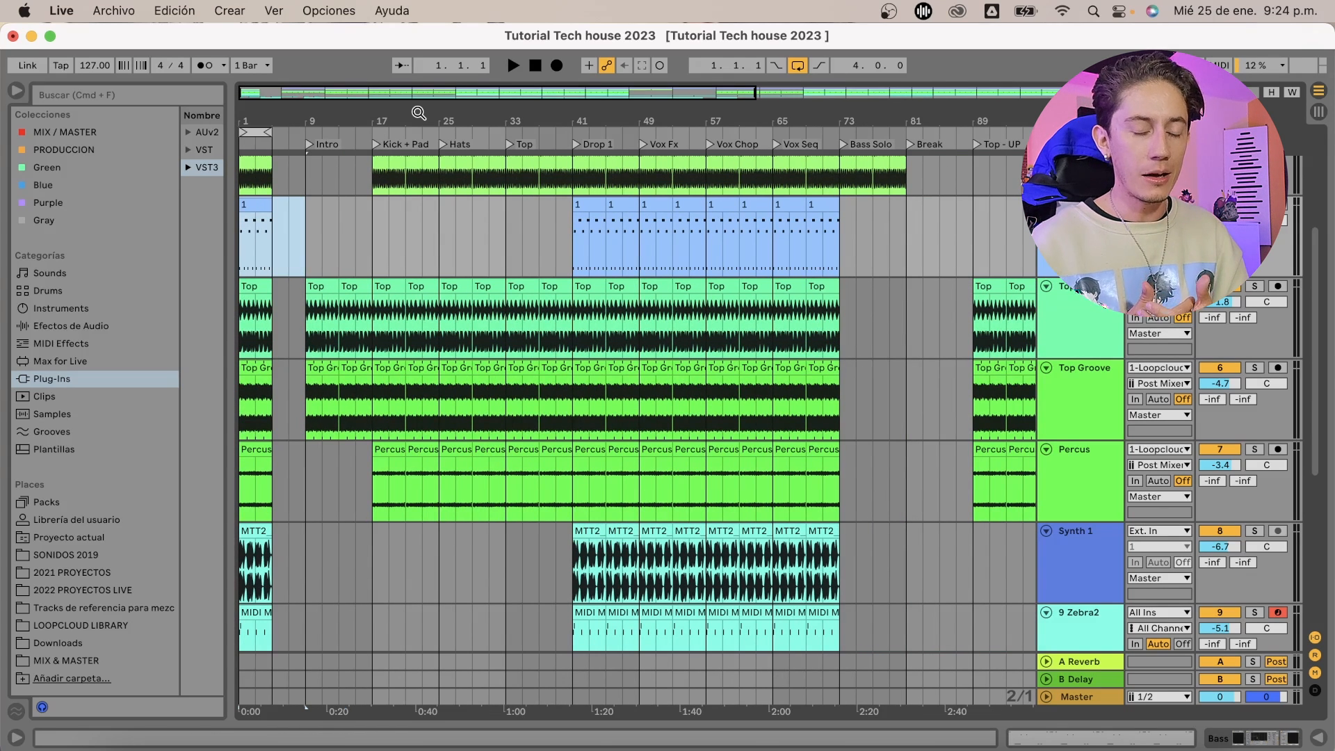
left_click(369, 245)
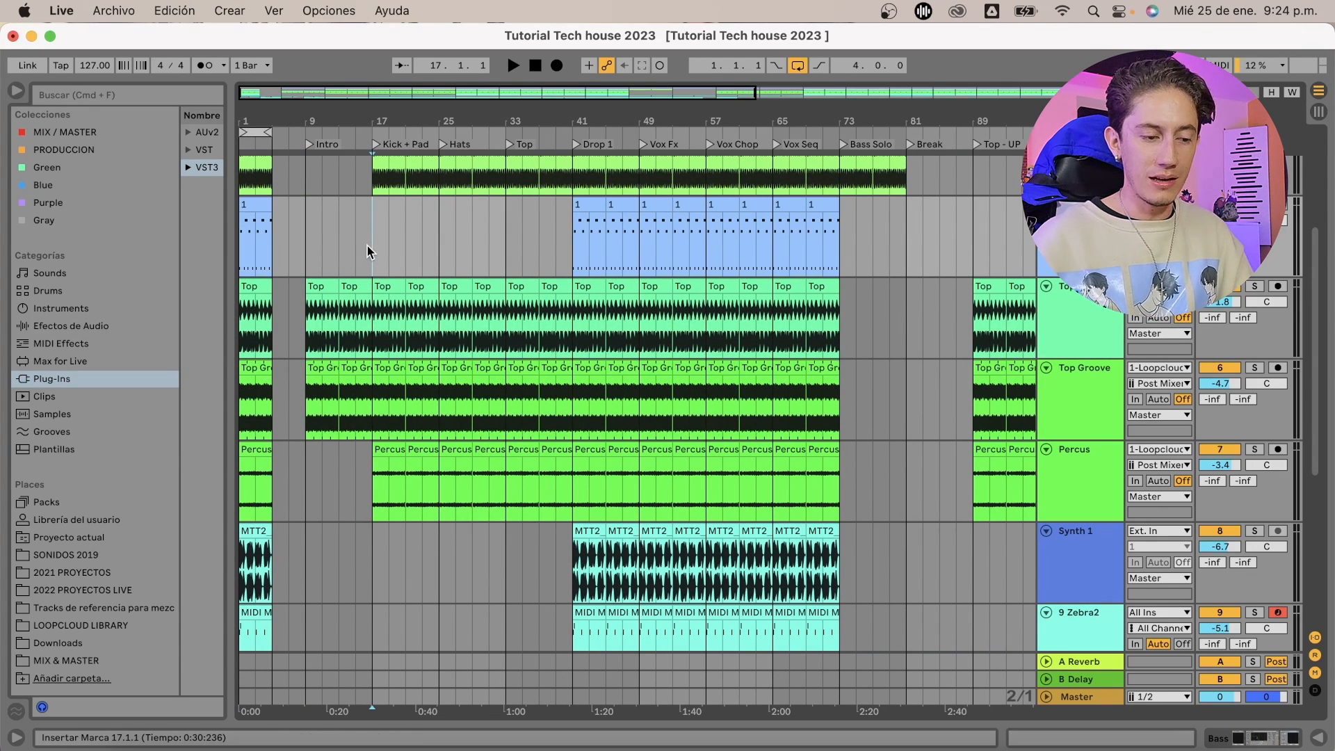
left_click(436, 248)
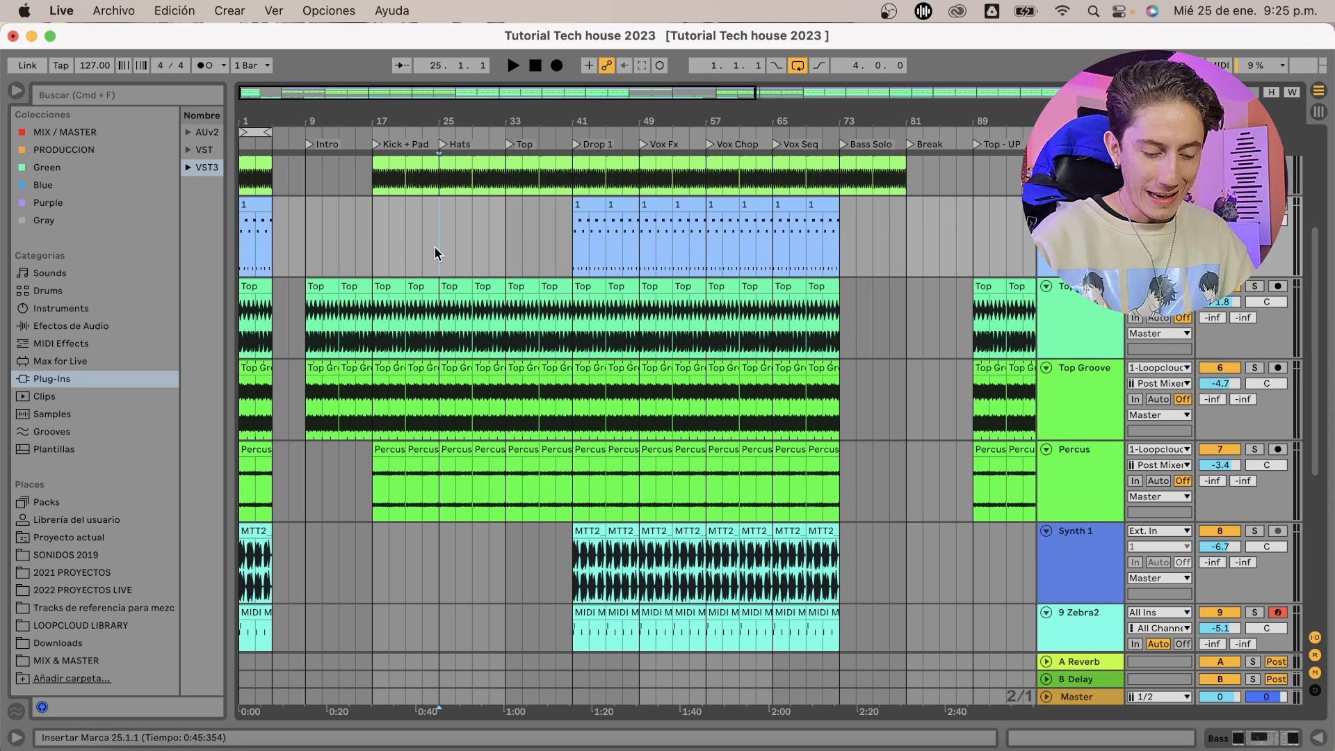
Insert four bars of empty time at bar 25 across all tracks, and undo the insertion
key("super+i")
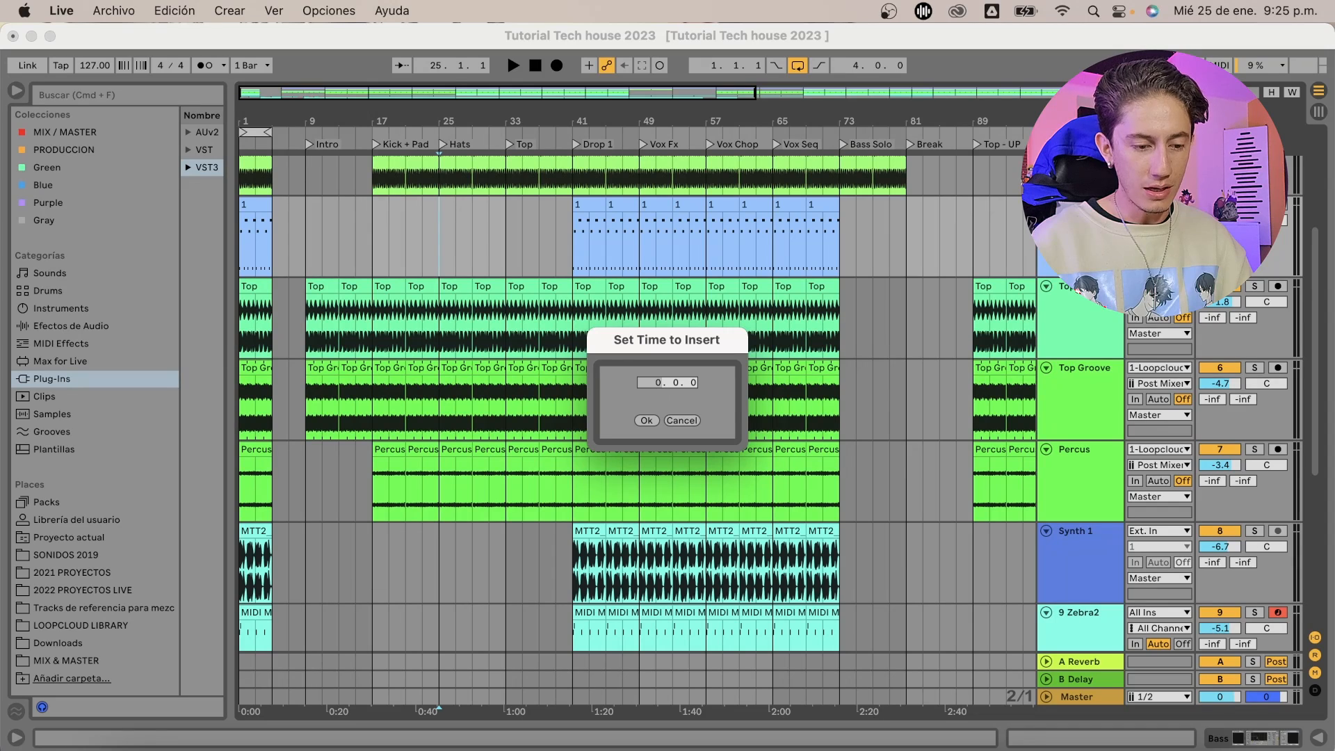
left_click(651, 426)
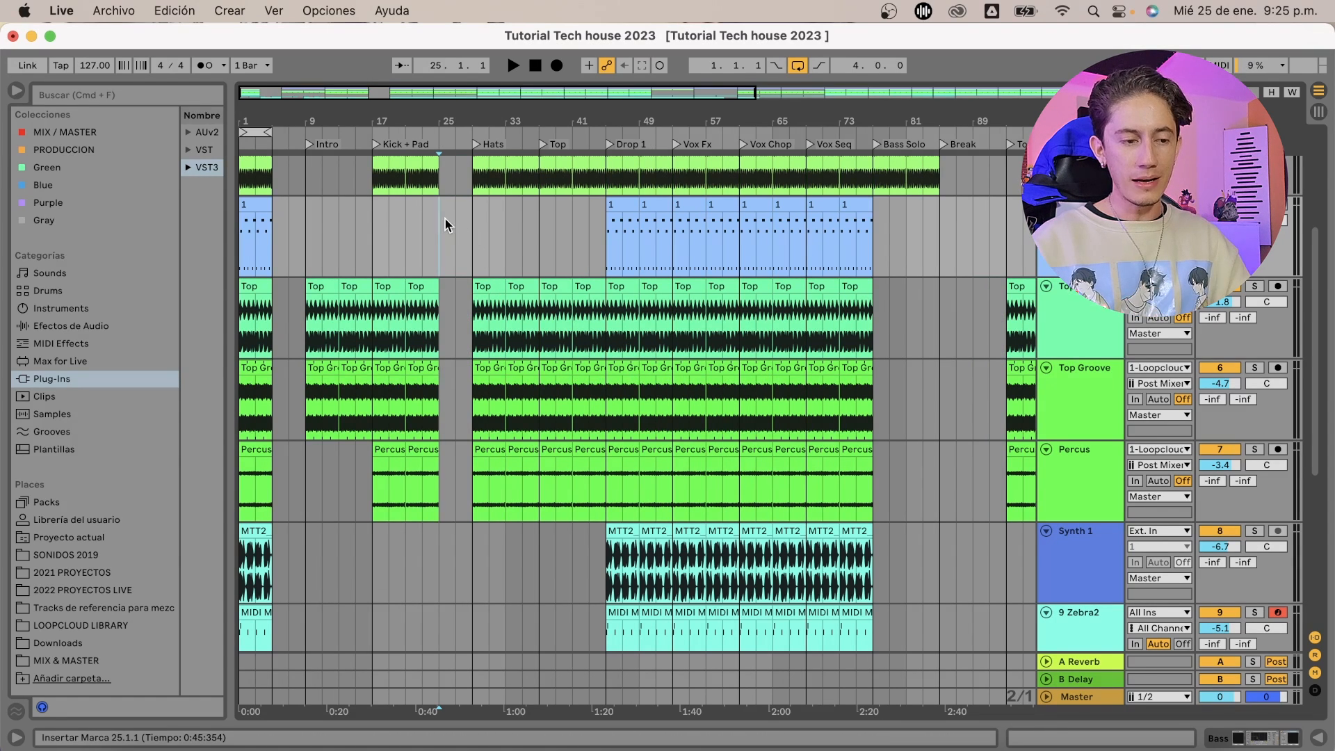
left_click_drag(440, 121, 443, 226)
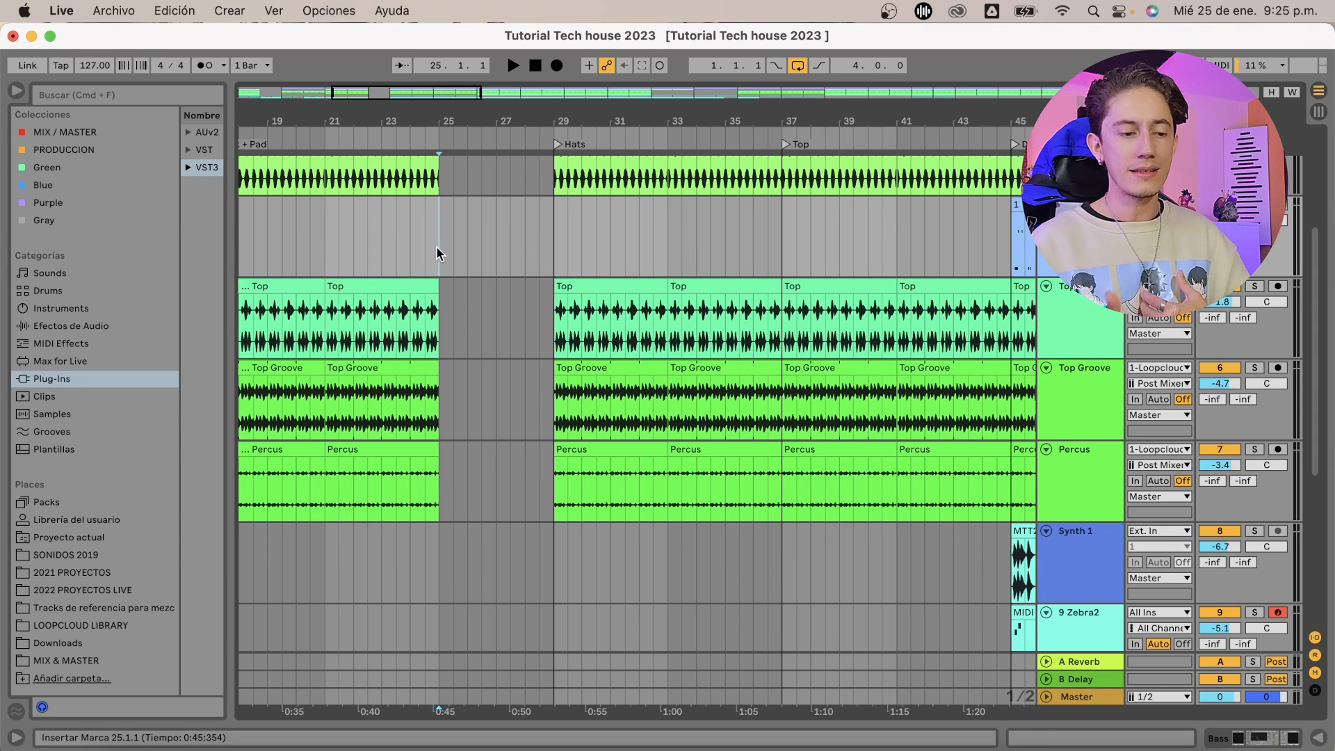
key("super+z")
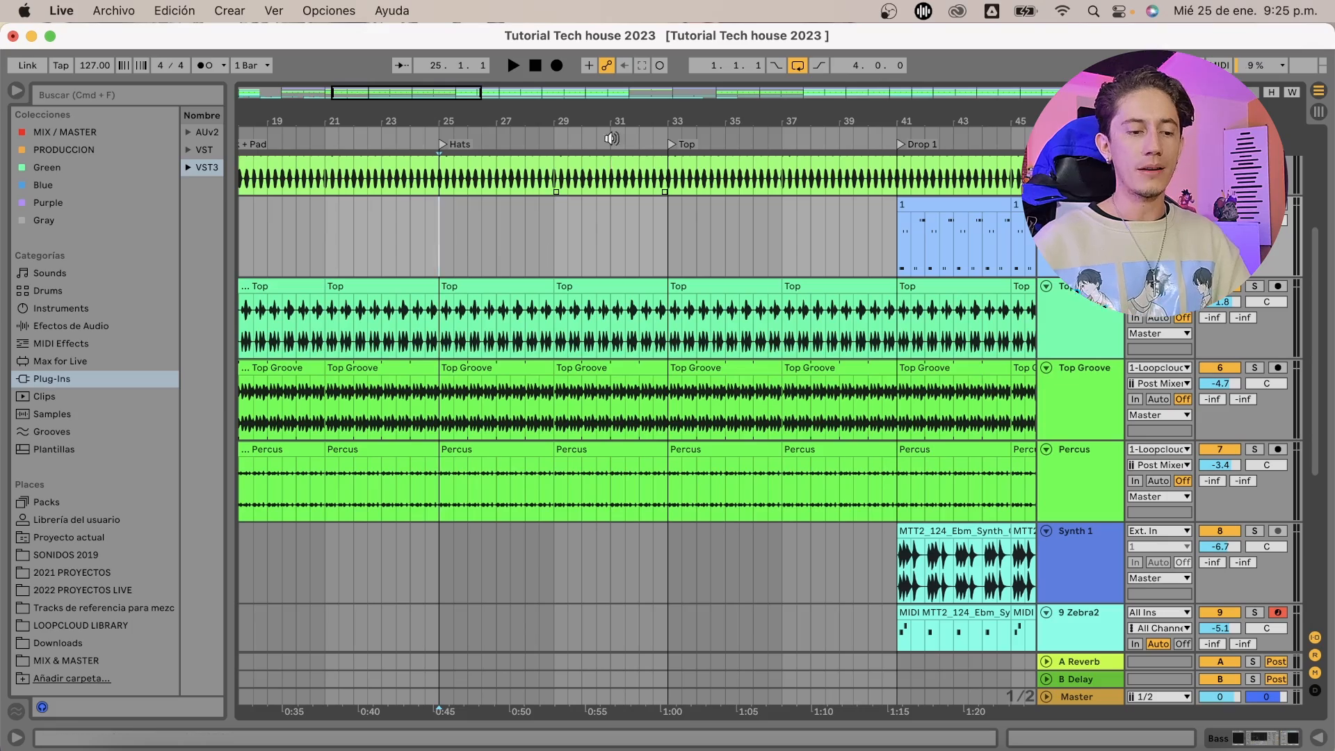
Examine the full arrangement of all tracks from the intro to the outro against the reference track's sections
left_click_drag(609, 123, 609, 104)
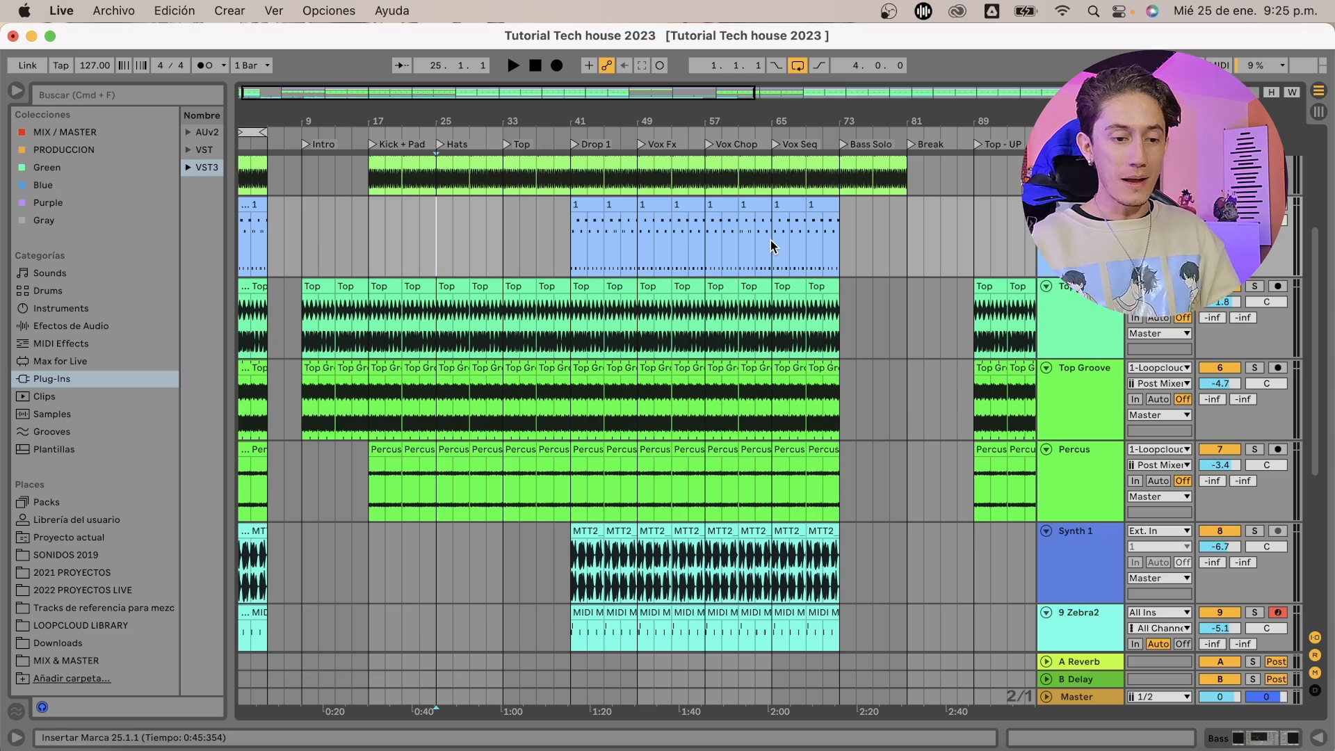
scroll(780, 326, "down", 5)
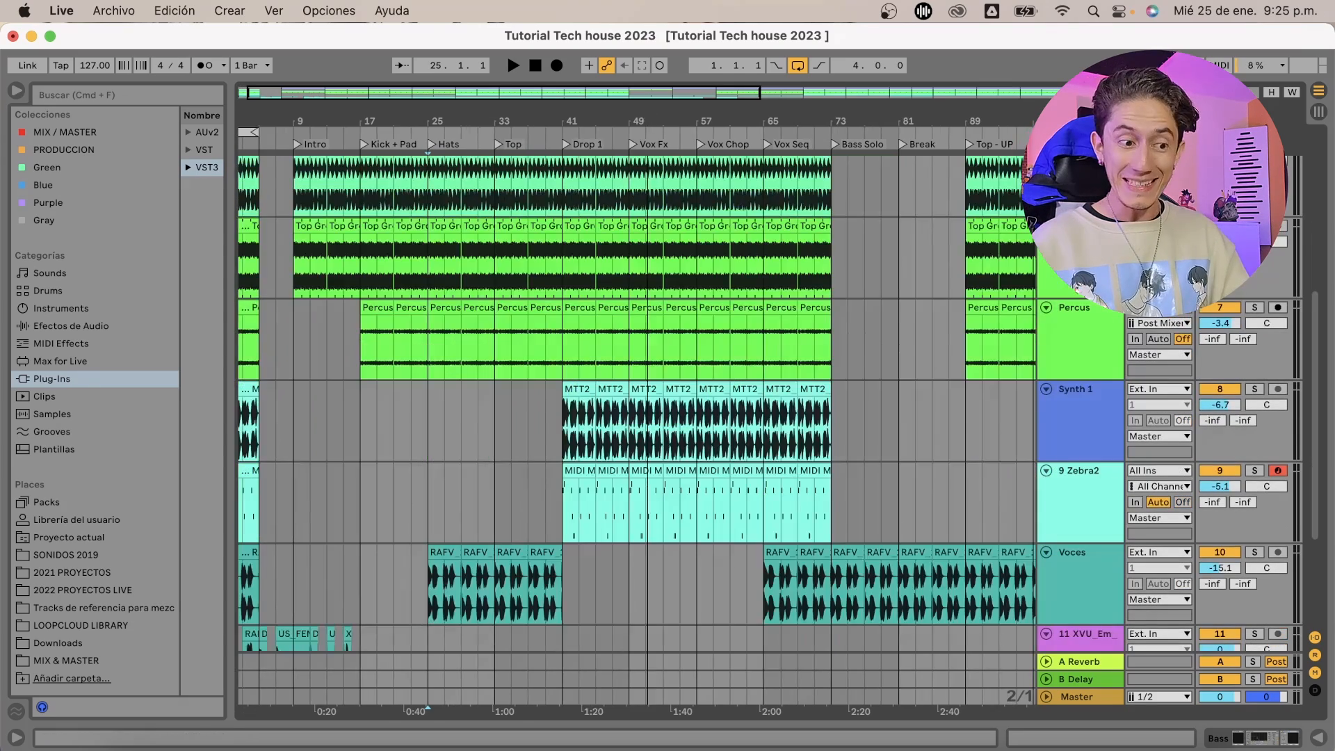
left_click_drag(781, 120, 780, 97)
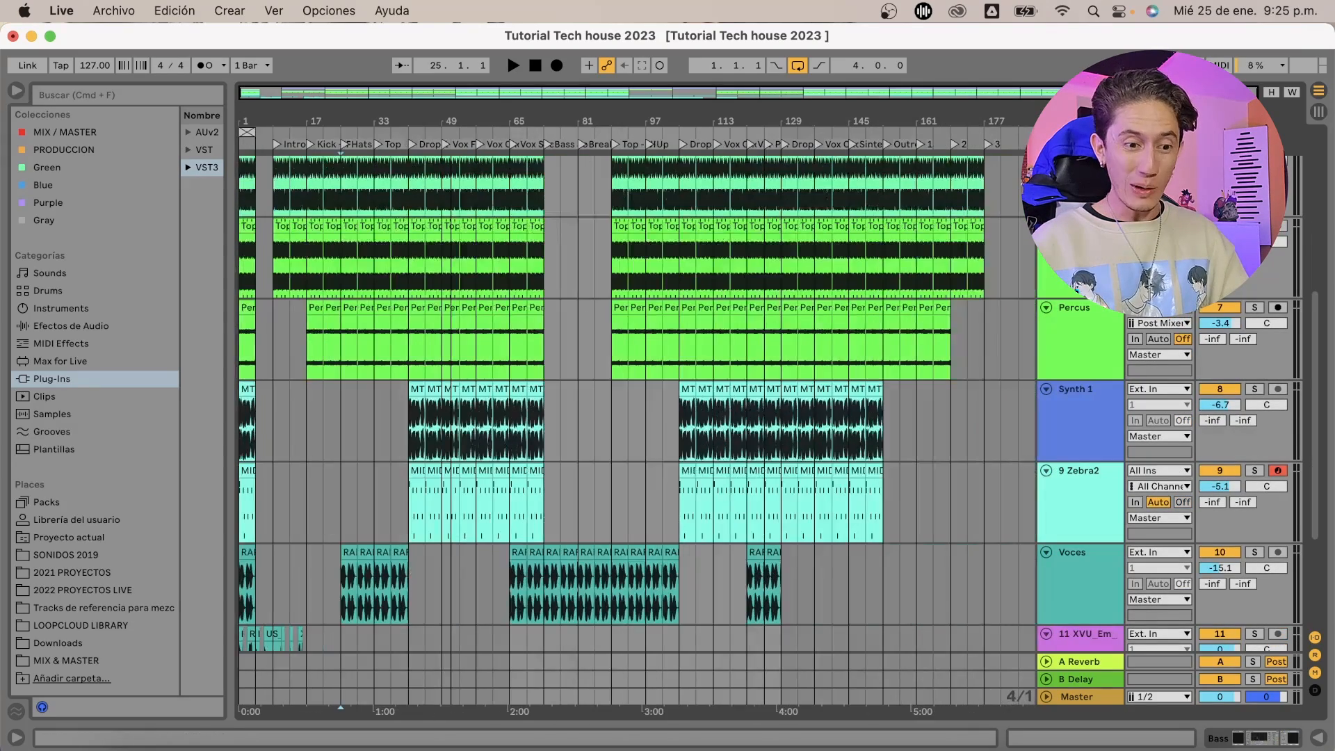
scroll(987, 345, "up", 8)
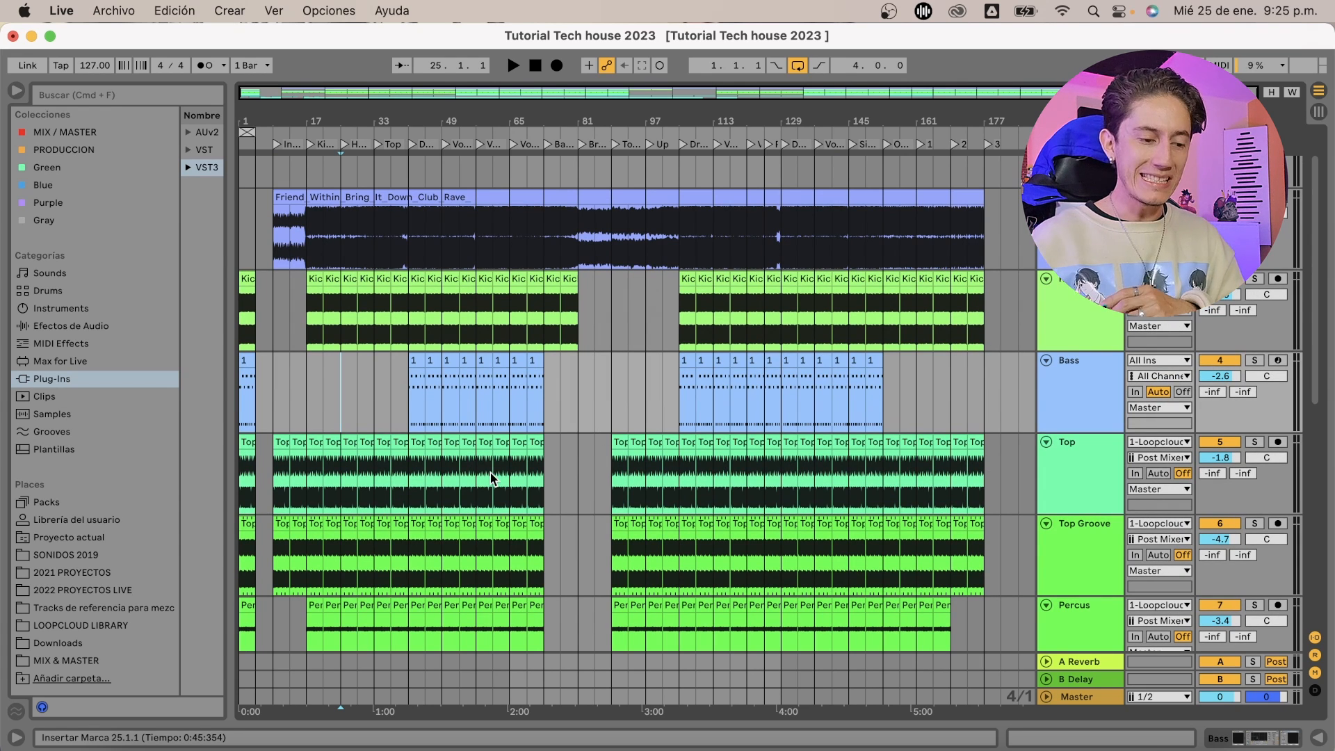
scroll(277, 387, "down", 3)
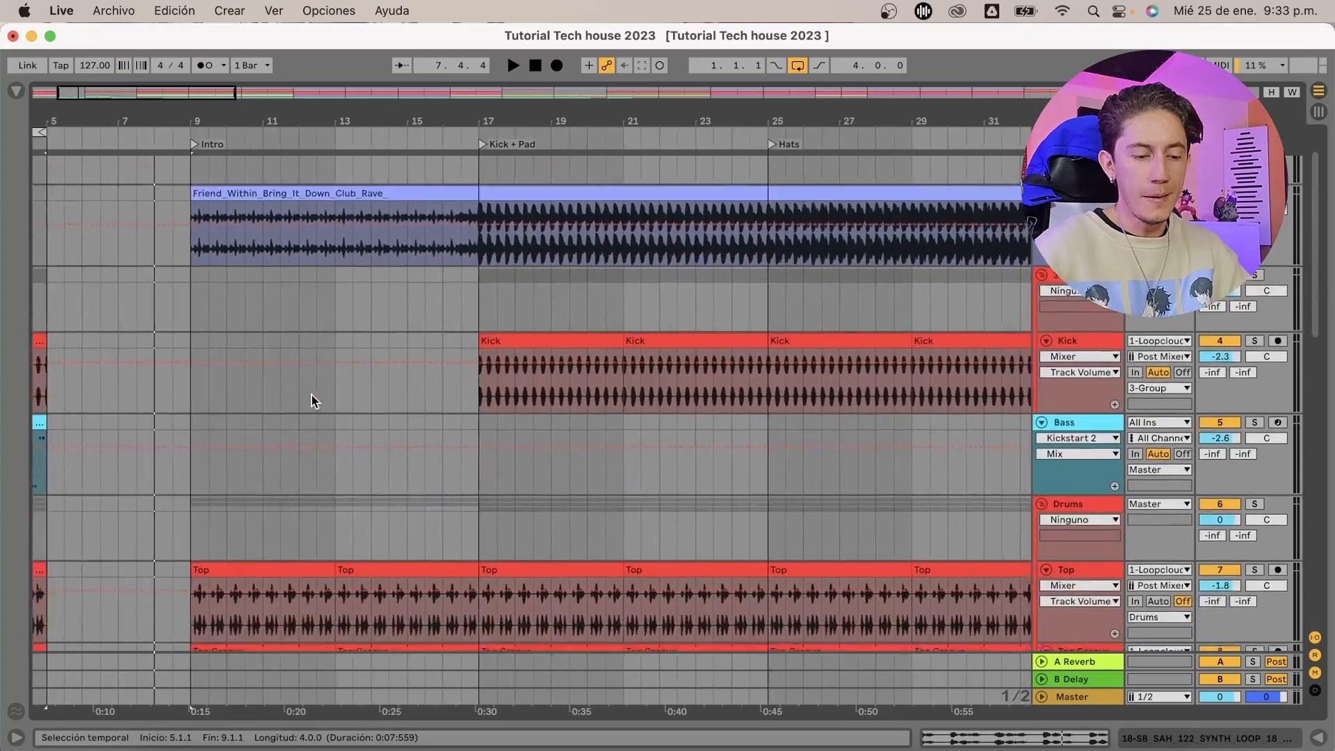
Examine the added synth loop, Voces and Fx clips around the Intro, placing the insert marker at bar 9
scroll(311, 395, "down", 10)
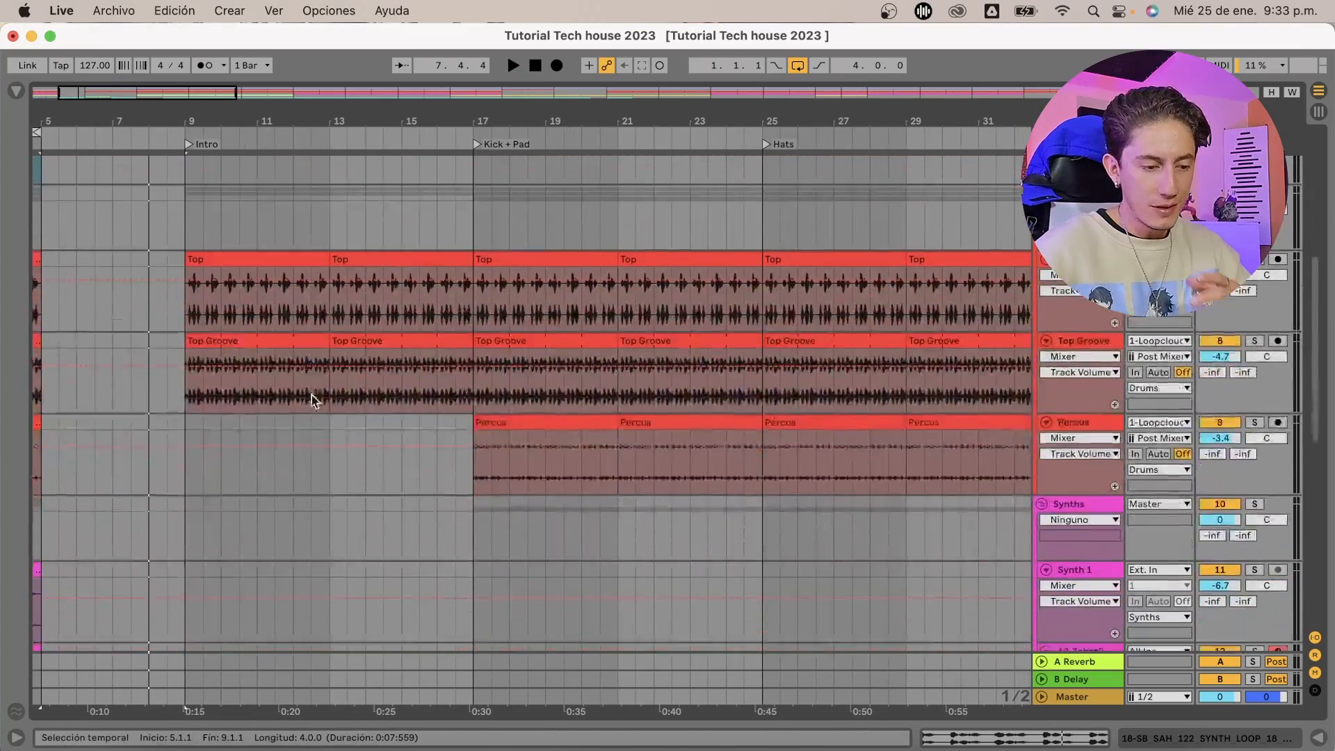
scroll(312, 395, "down", 3)
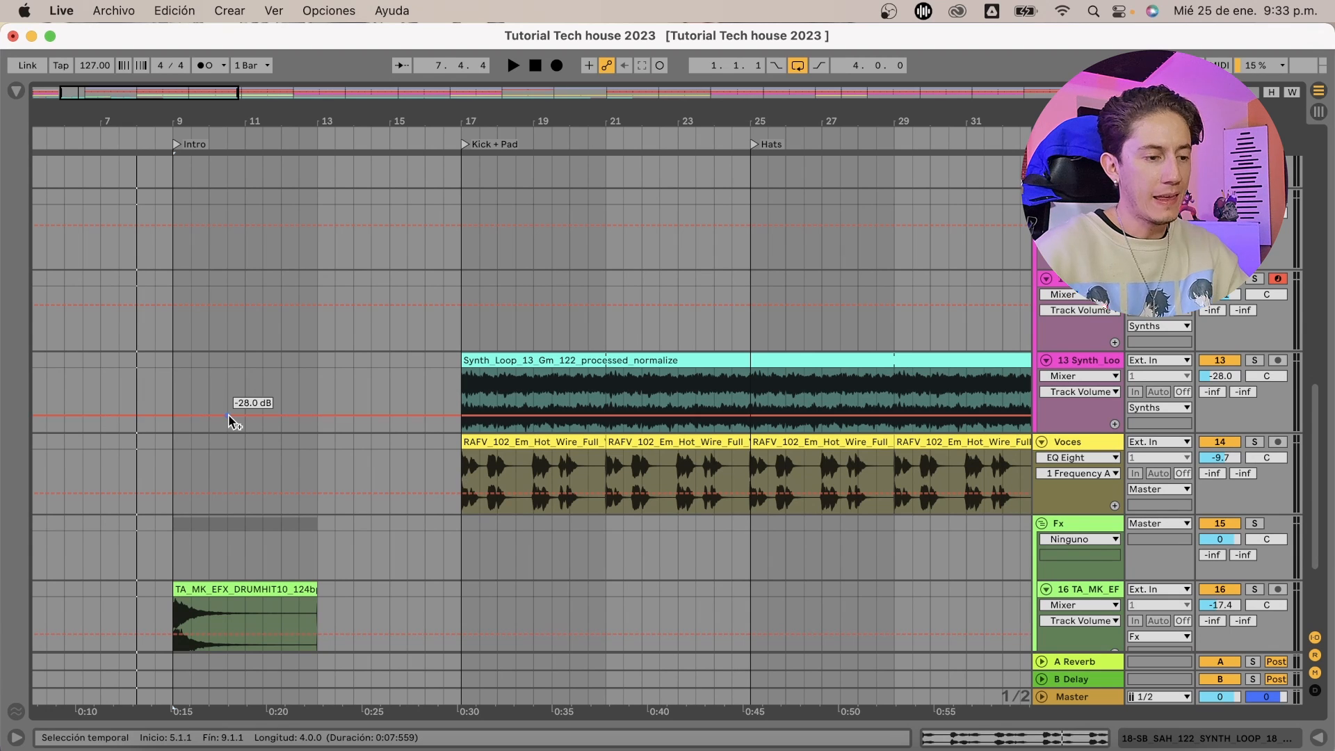
left_click(176, 377)
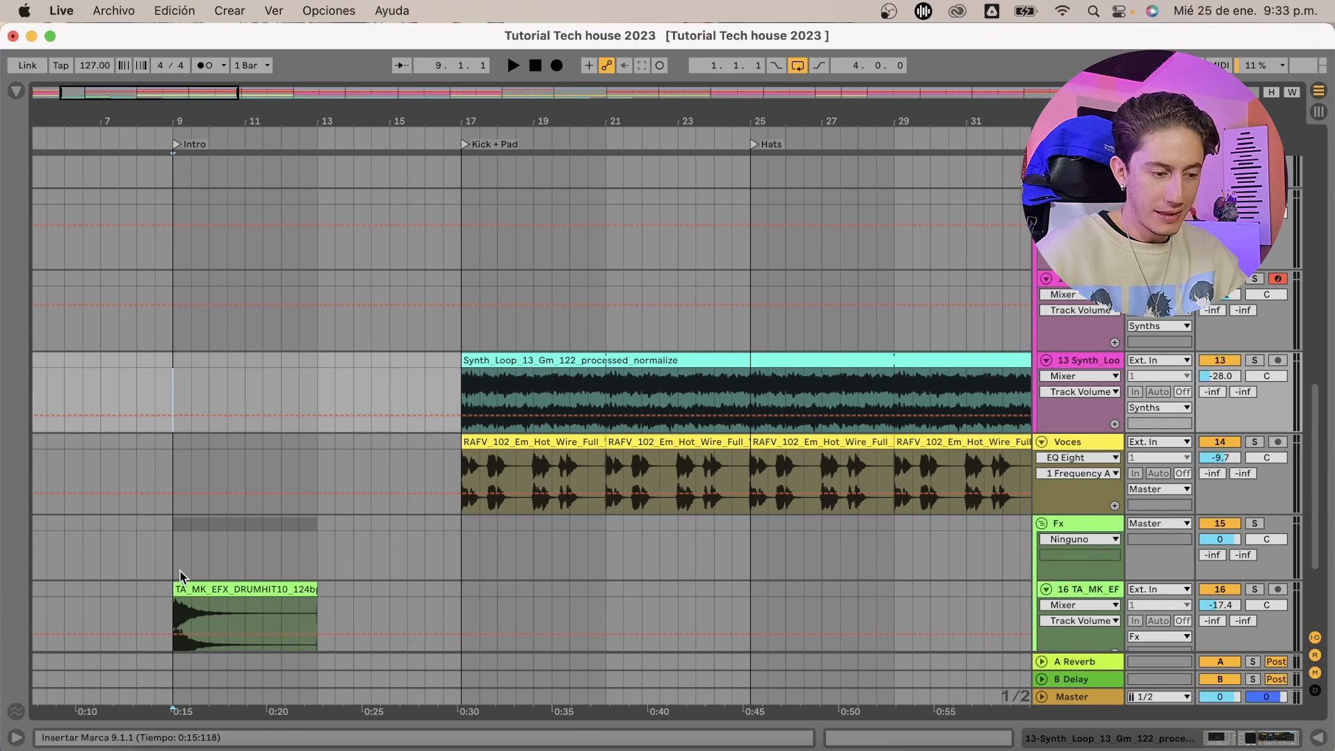
scroll(208, 571, "down", 2)
left_click(226, 537)
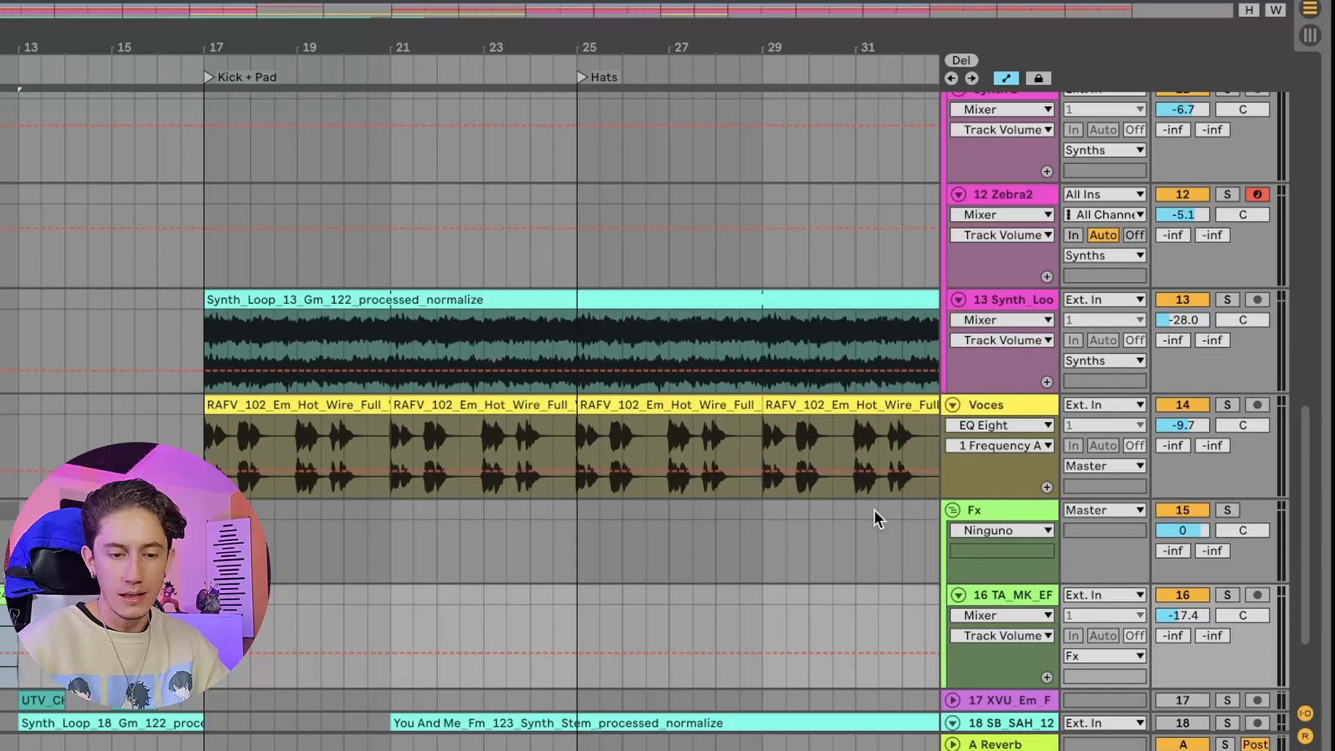
Assign the Synths group's magenta colour to the clips of its tracks
scroll(1082, 507, "up", 5)
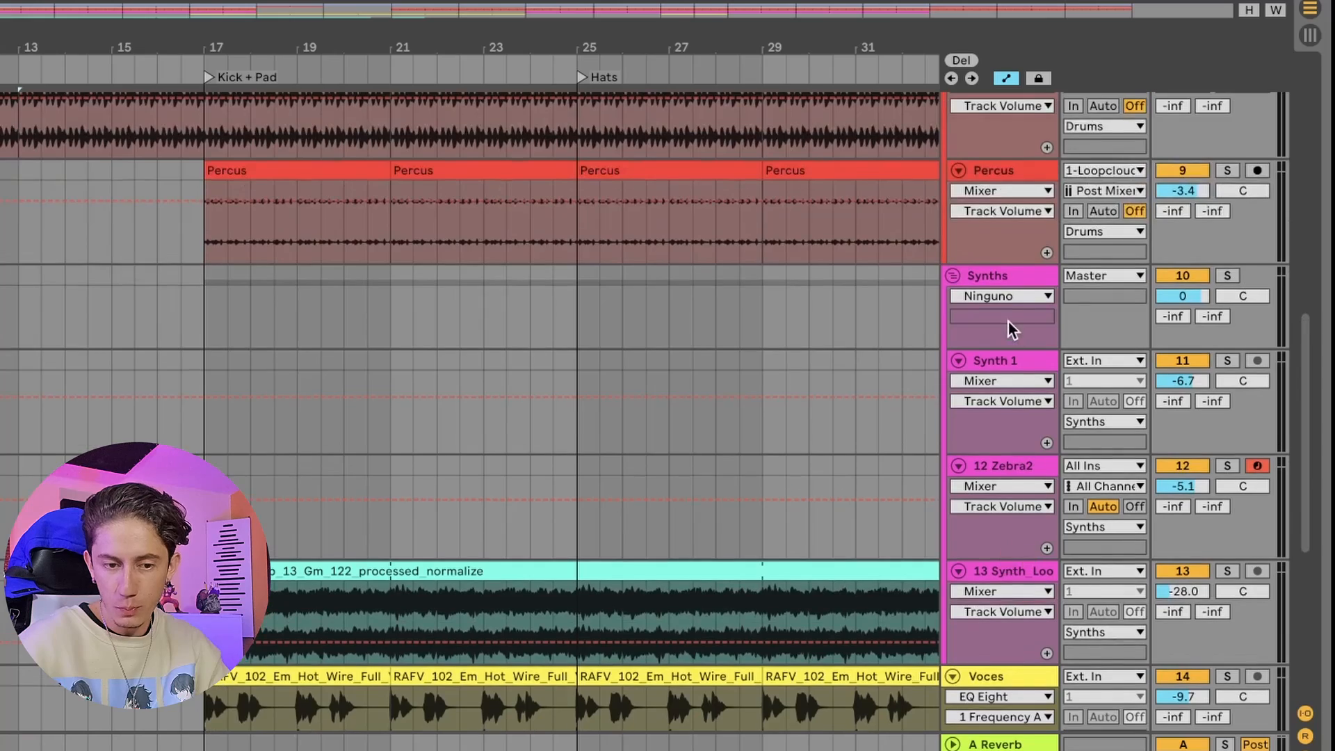
scroll(1012, 361, "up", 2)
left_click(1006, 339)
right_click(1006, 339)
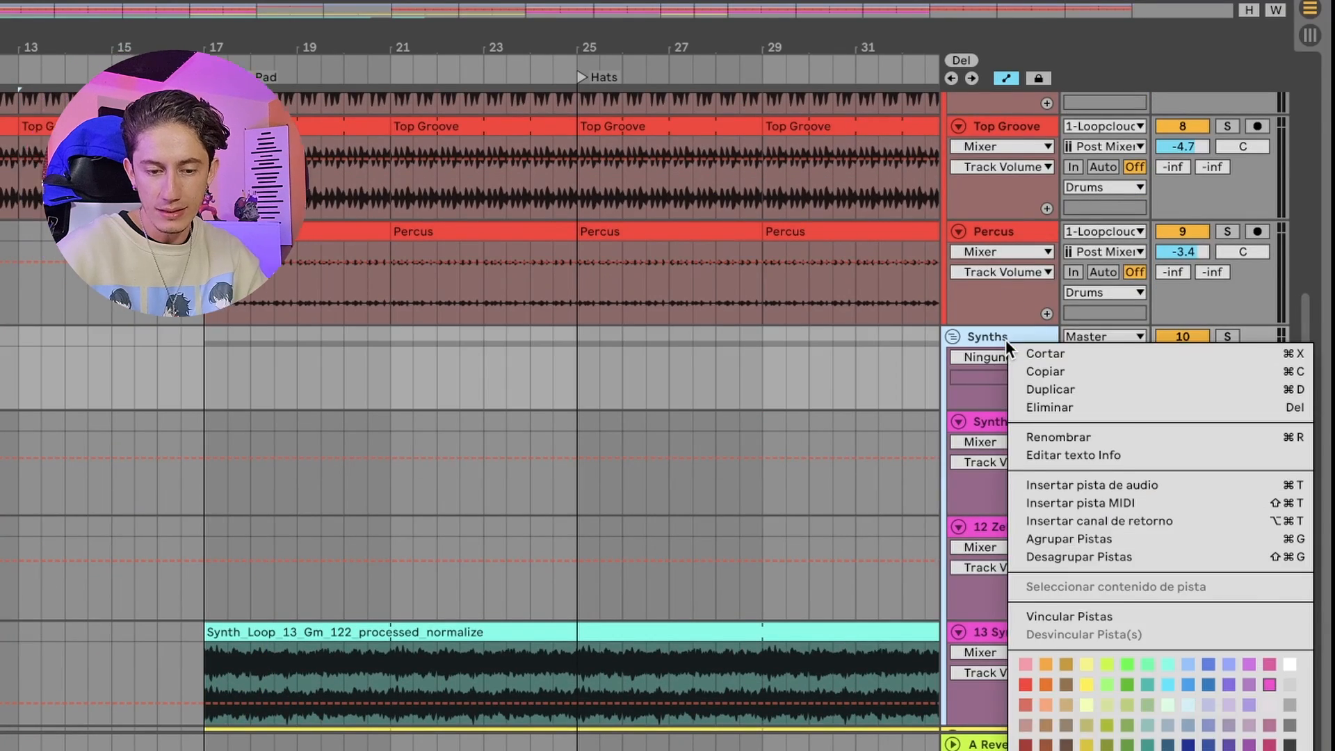
left_click(1124, 686)
scroll(1105, 534, "down", 2)
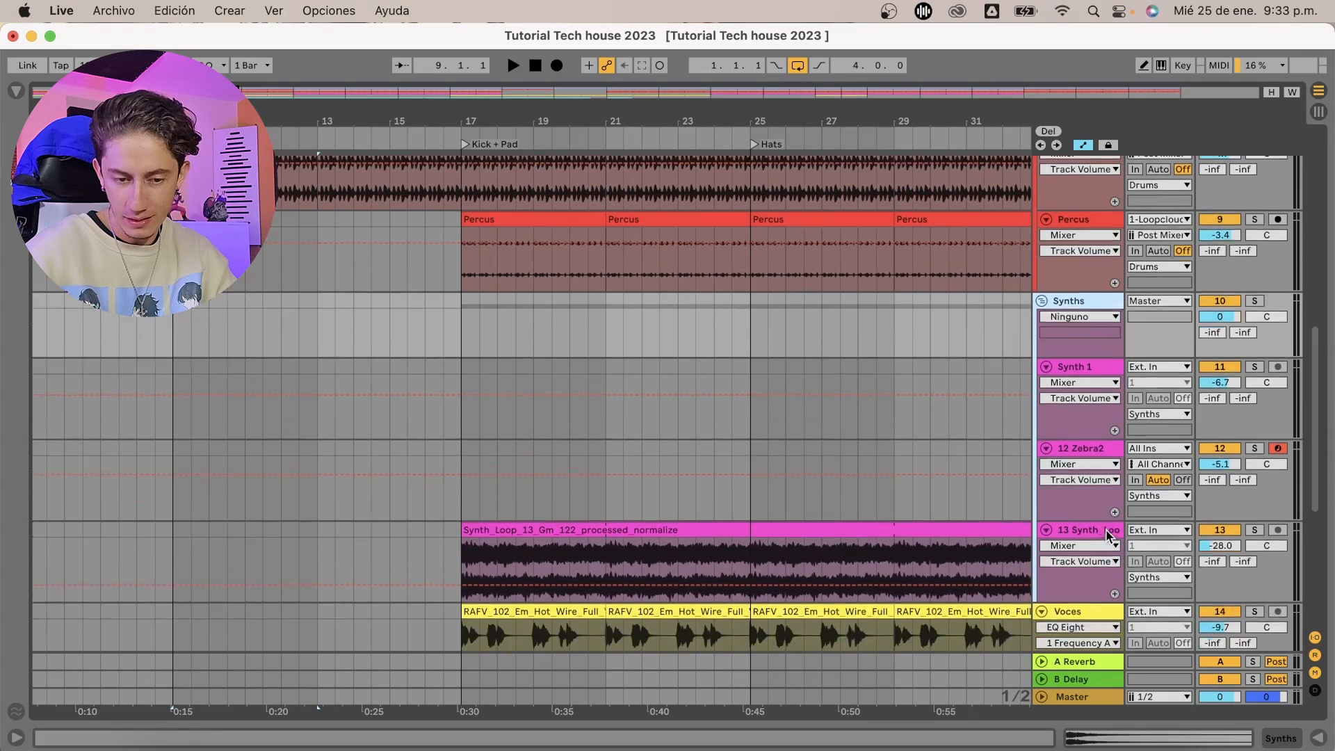
Examine the colour-coded Kick, Bass, Drums, Synths, Voces and Fx tracks over the opening sections
scroll(1107, 535, "up", 6)
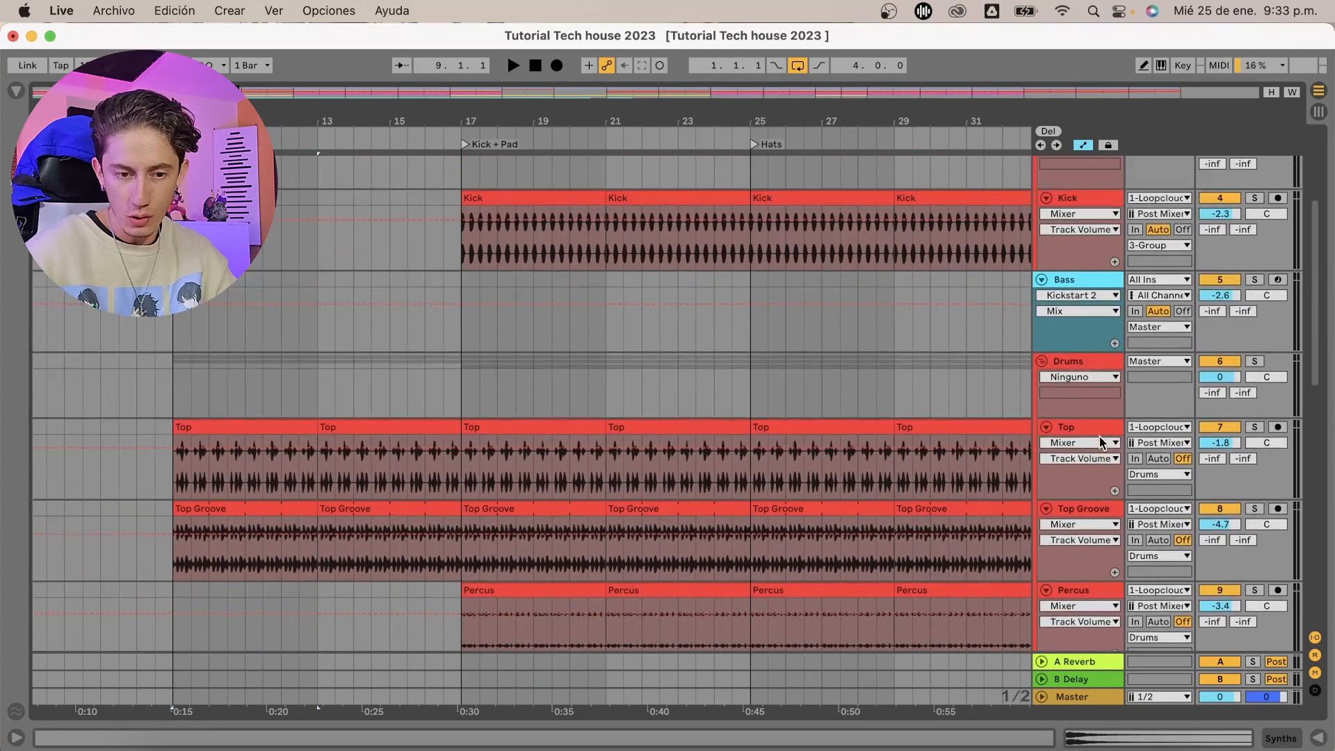
left_click(1089, 366)
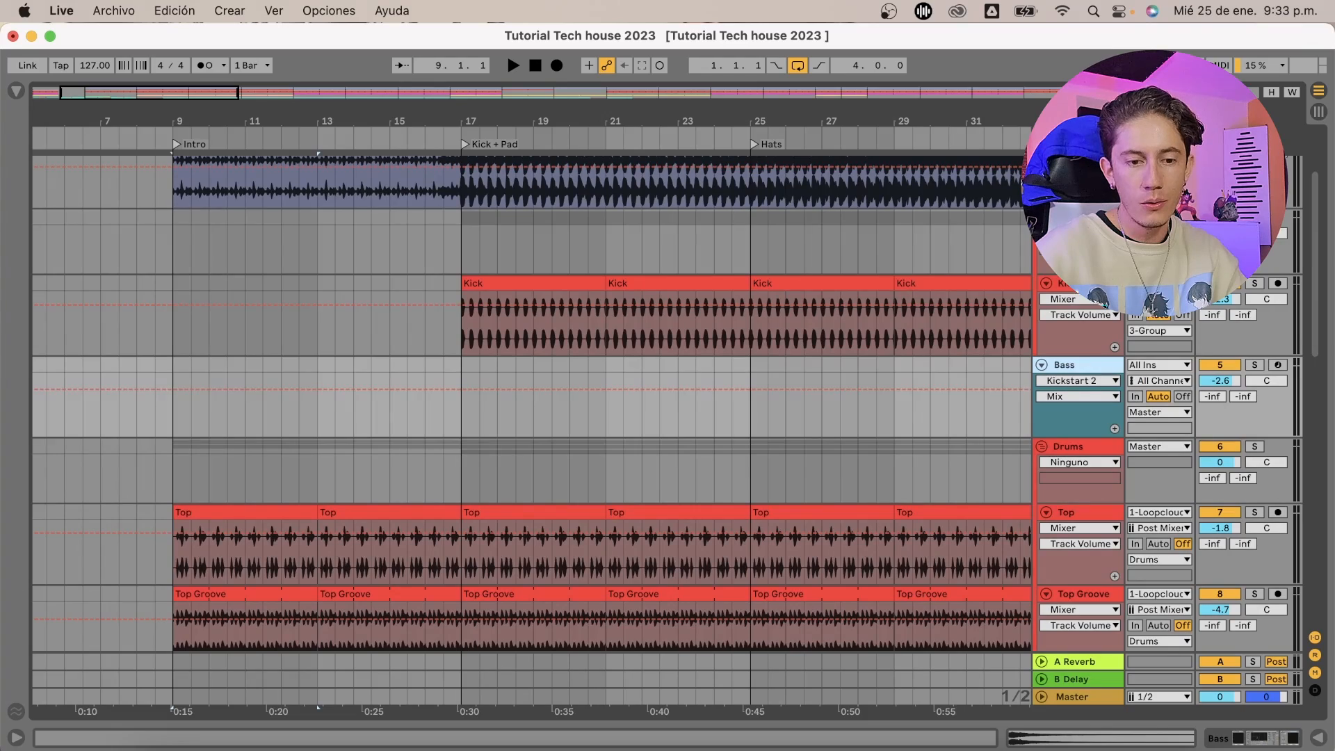
scroll(1054, 426, "down", 10)
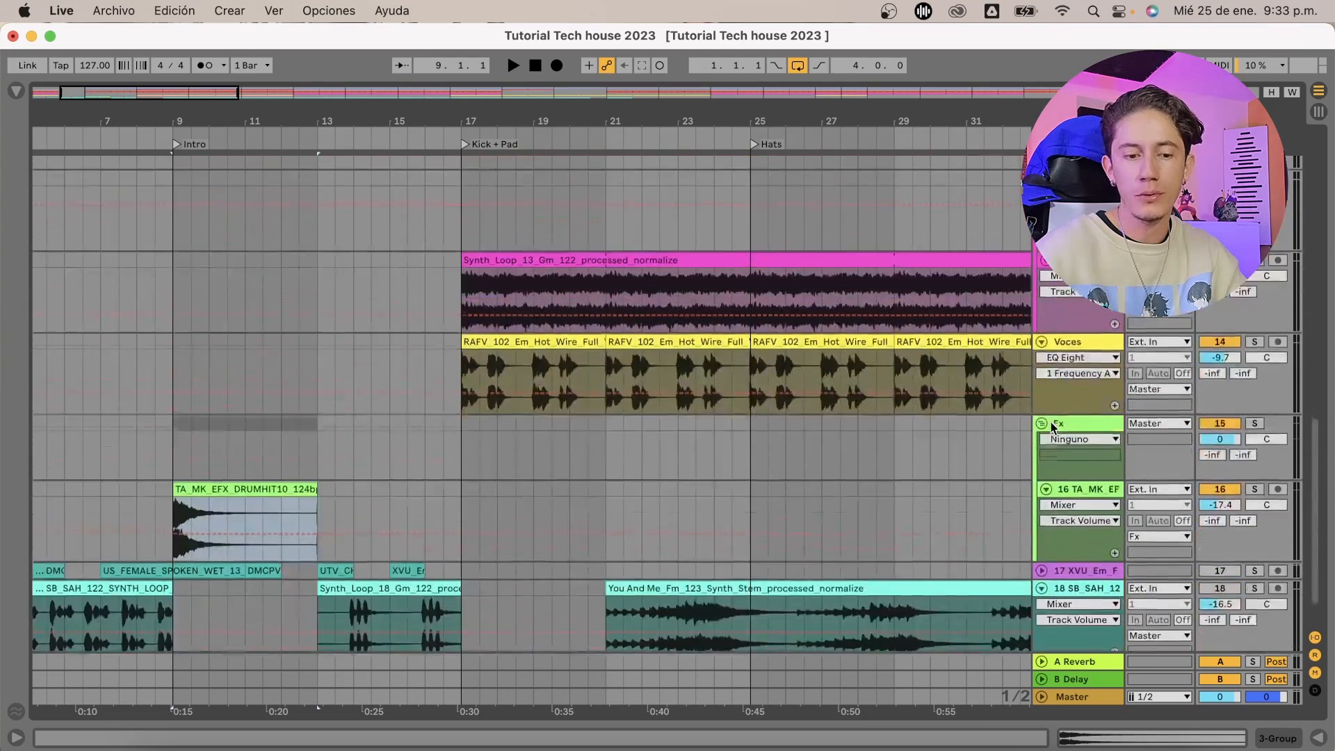
scroll(1053, 426, "down", 2)
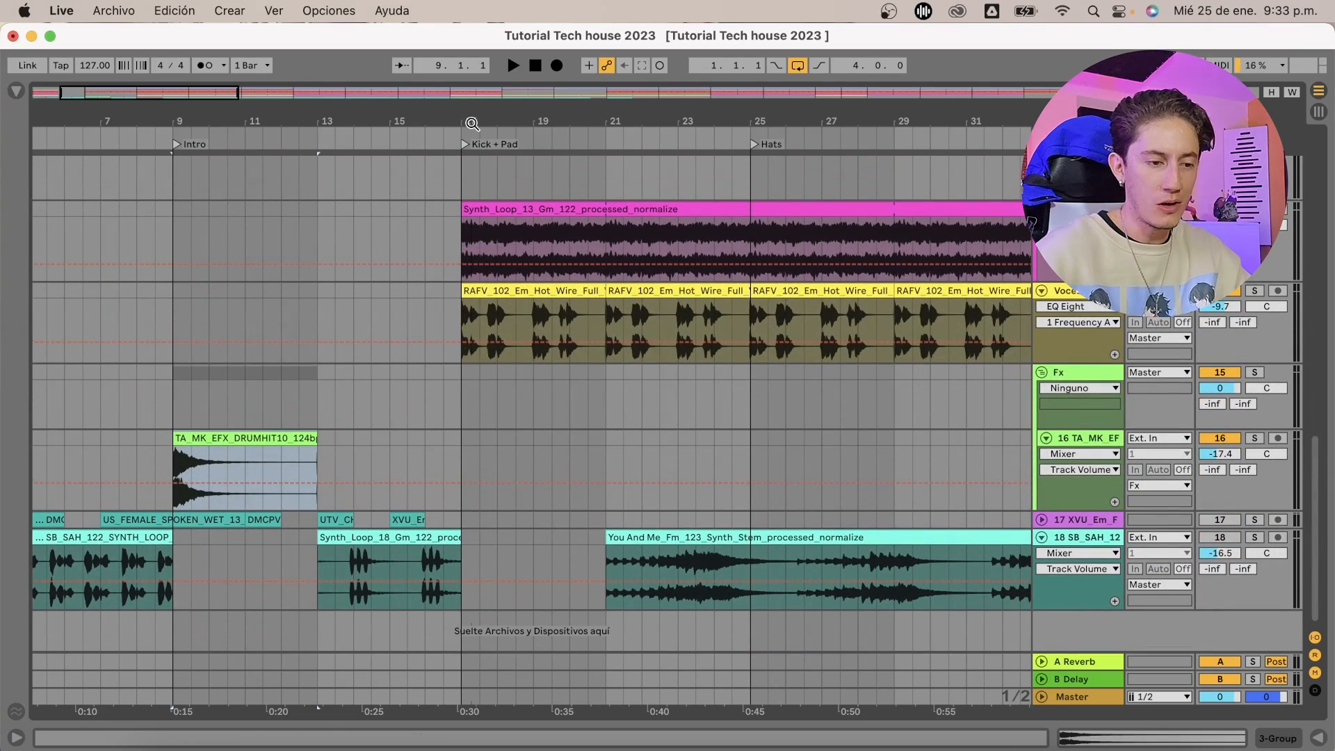
left_click_drag(472, 123, 444, 123)
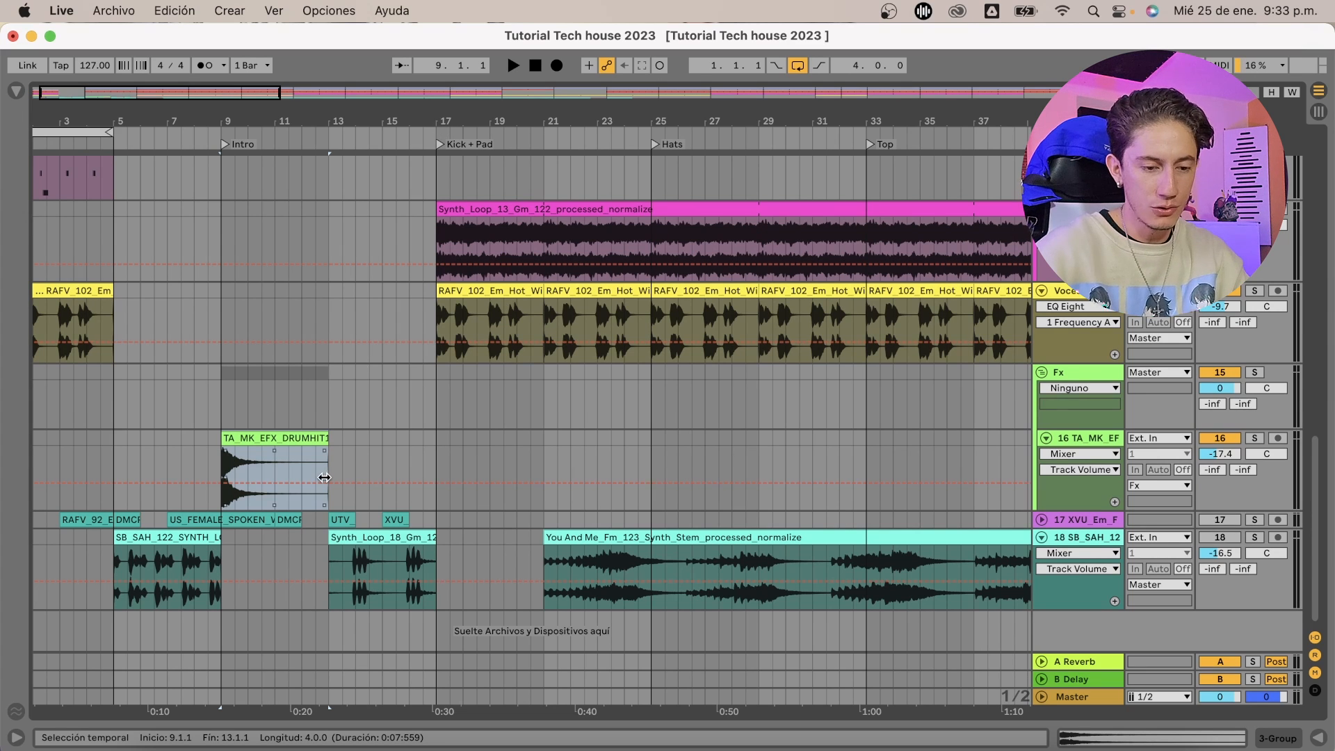
Play the intro from the drum hit effect clip at bar 9 and stop playback after about two bars
left_click(259, 438)
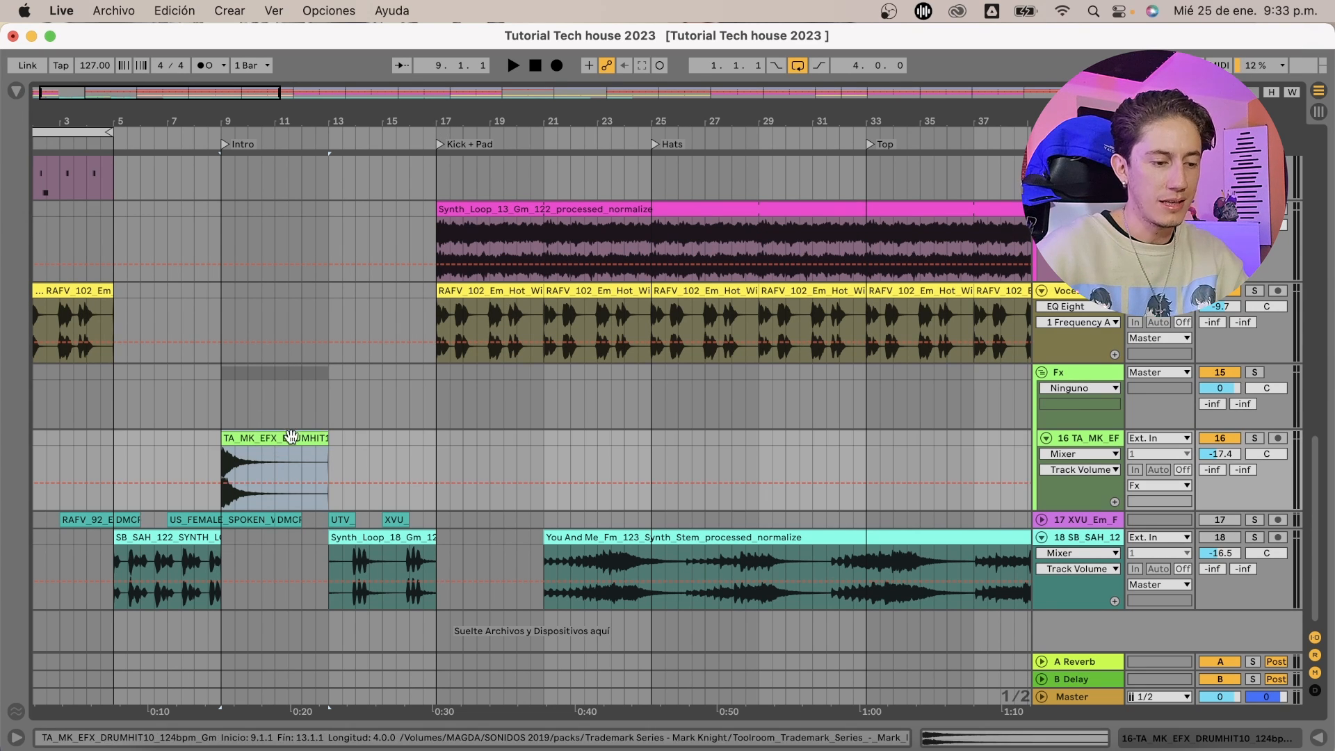
key("space")
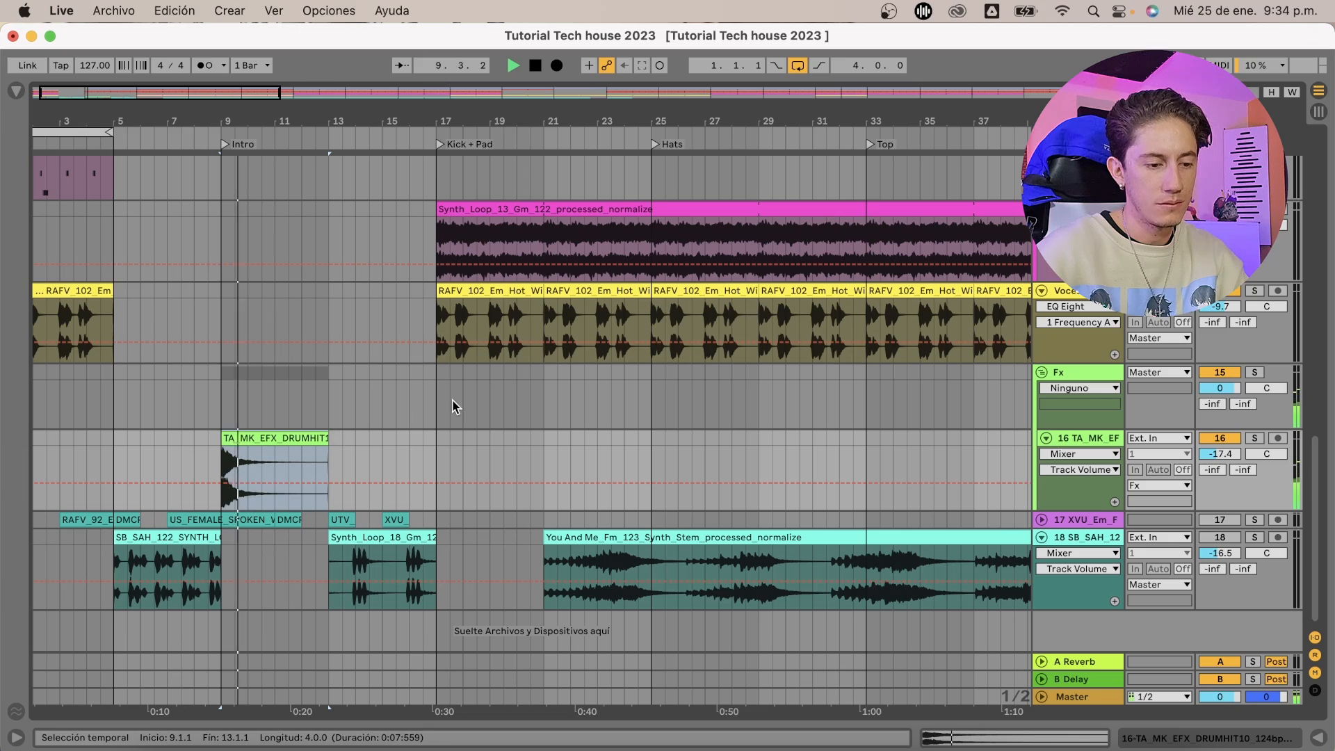
scroll(453, 406, "up", 5)
scroll(453, 405, "up", 10)
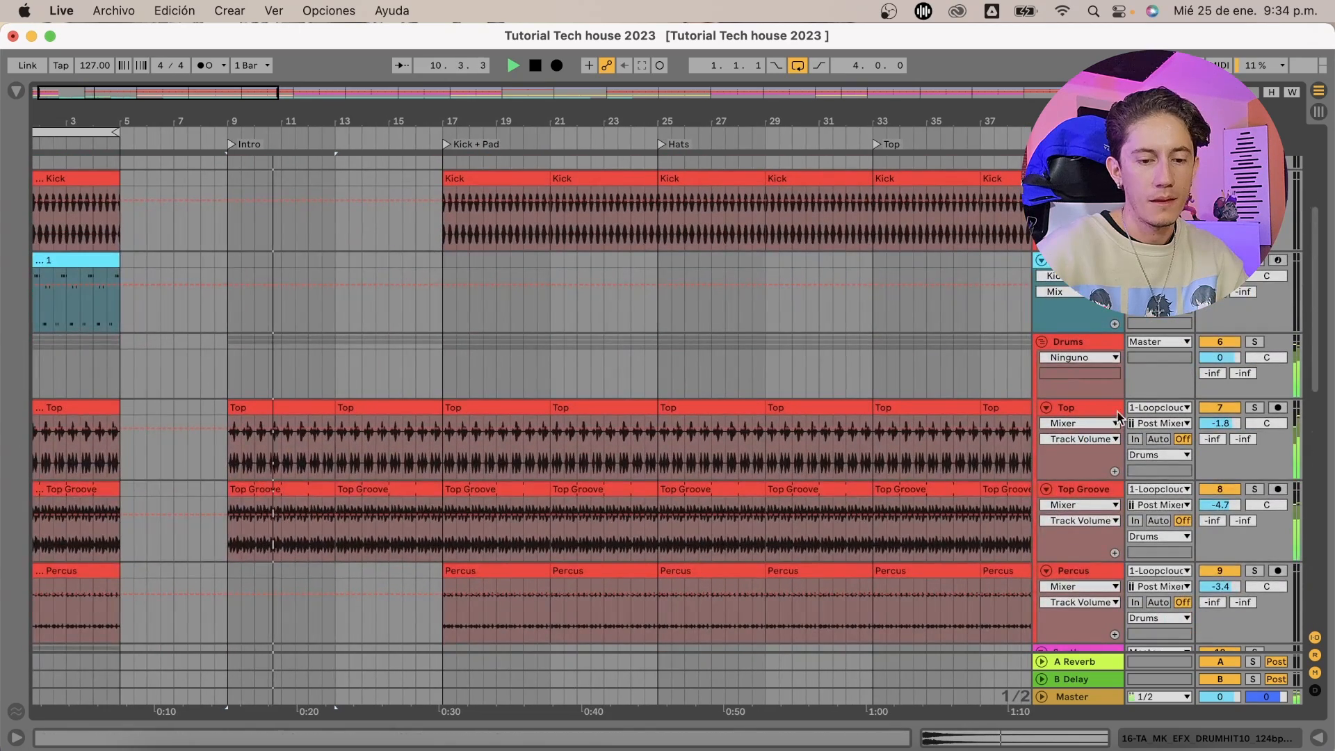
key("space")
Solo the Top and Top Groove tracks in turn, and clear the solo from the Drums group
left_click(1255, 407)
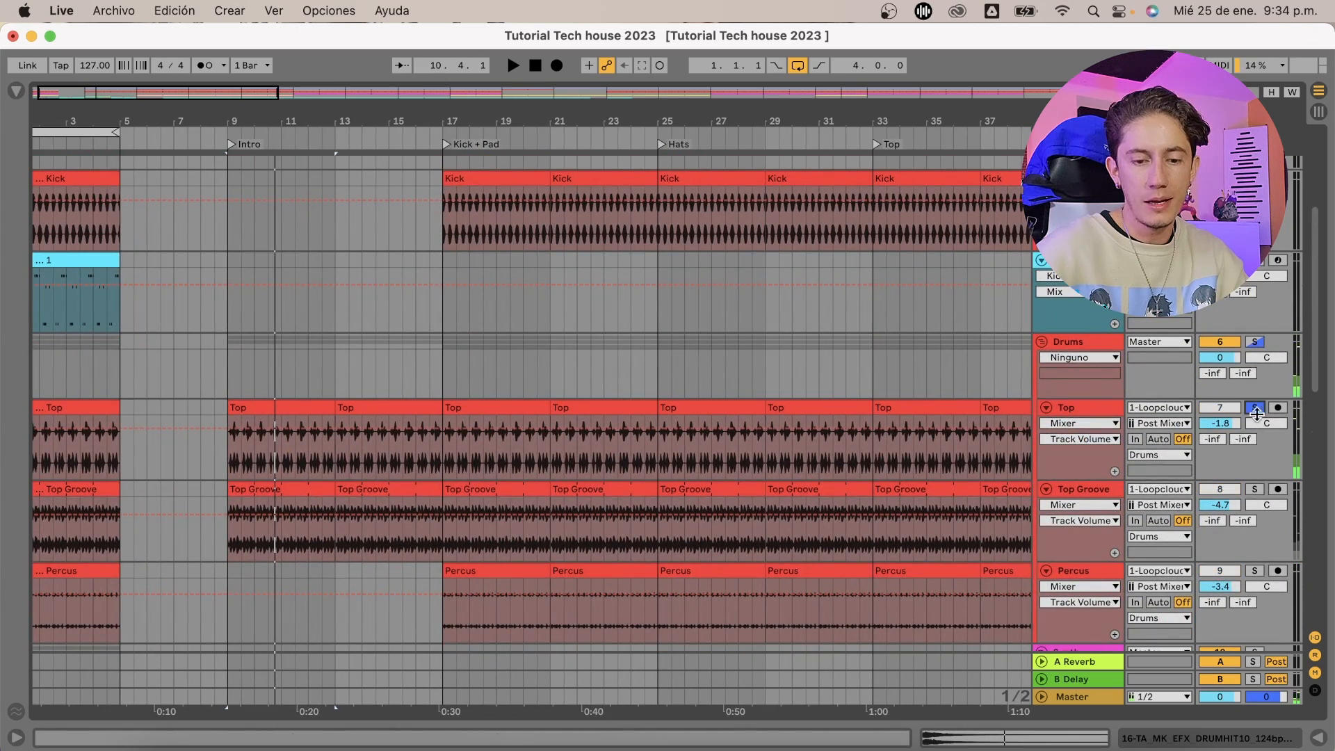
left_click(1255, 489)
scroll(407, 477, "up", 5)
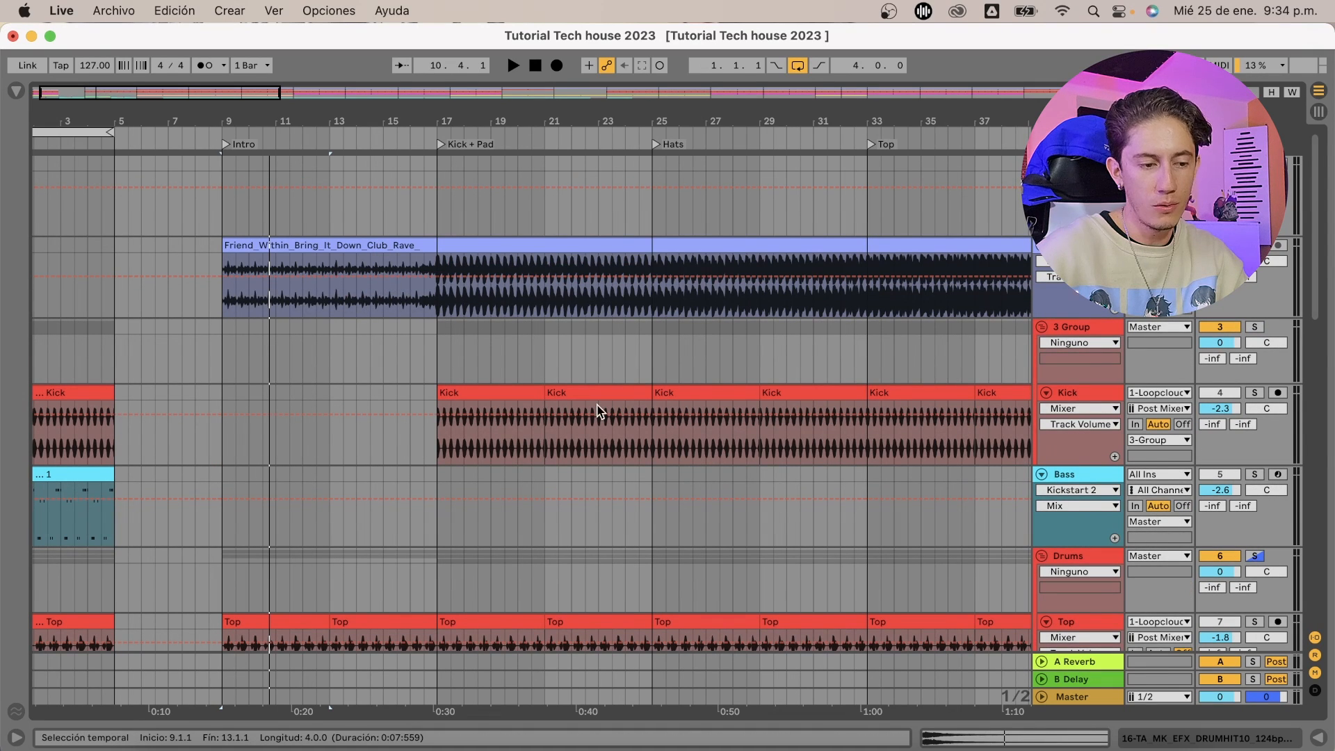
scroll(407, 310, "down", 2)
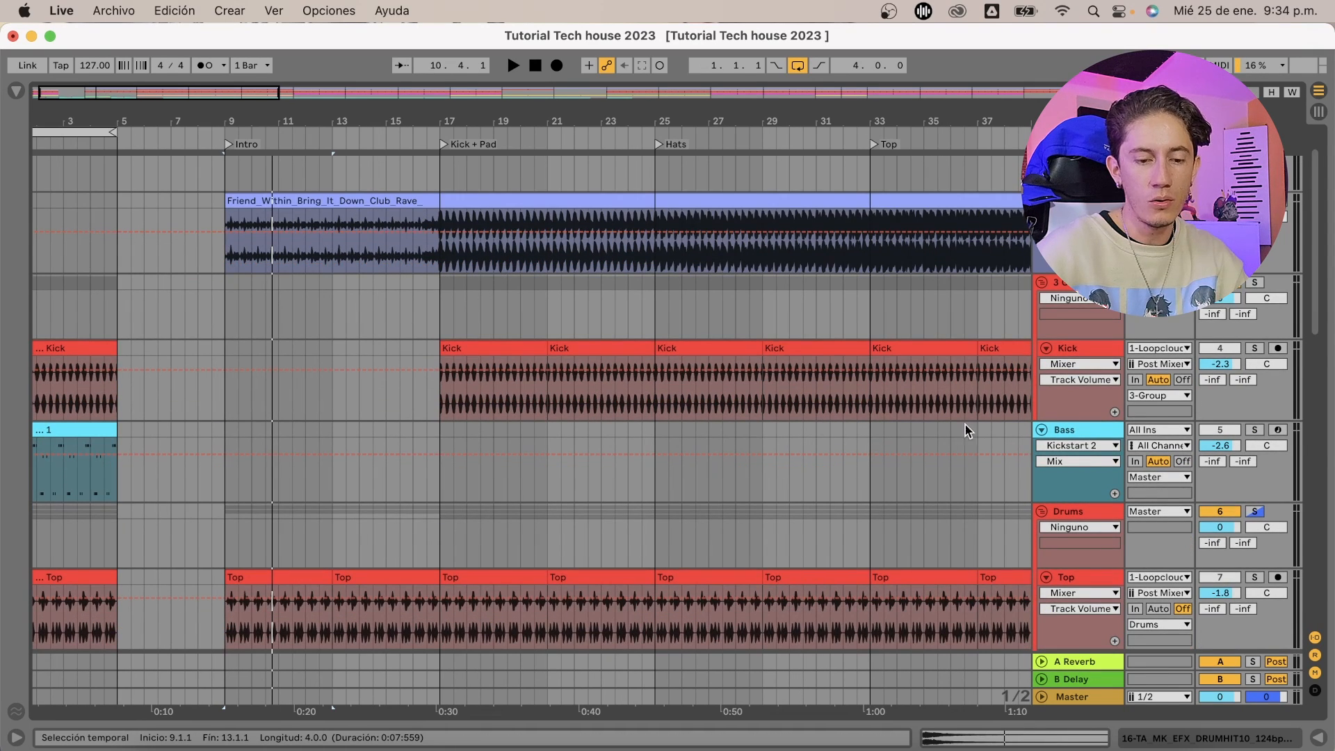
left_click(1255, 512)
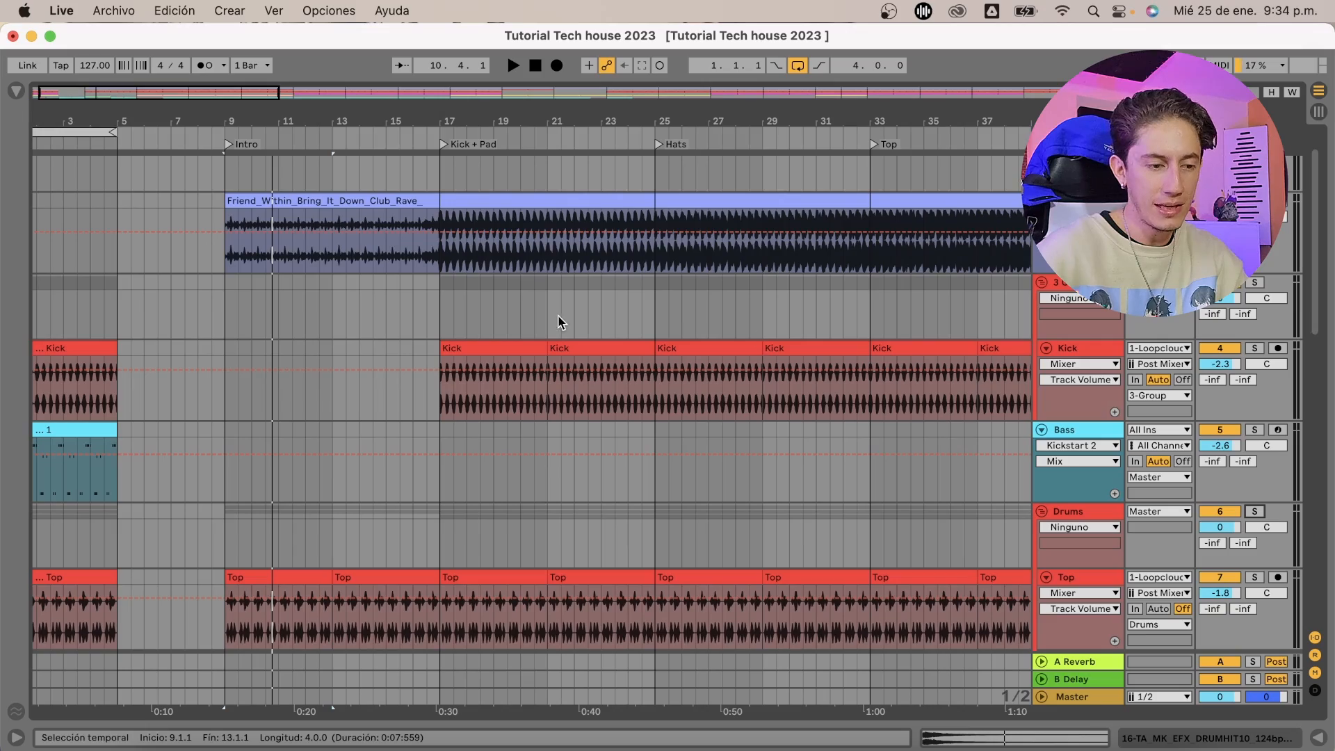
Play from bar 15 into the Kick + Pad section and examine which drum, synth and vocal clips enter there
scroll(438, 319, "down", 9)
left_click(382, 336)
key("space")
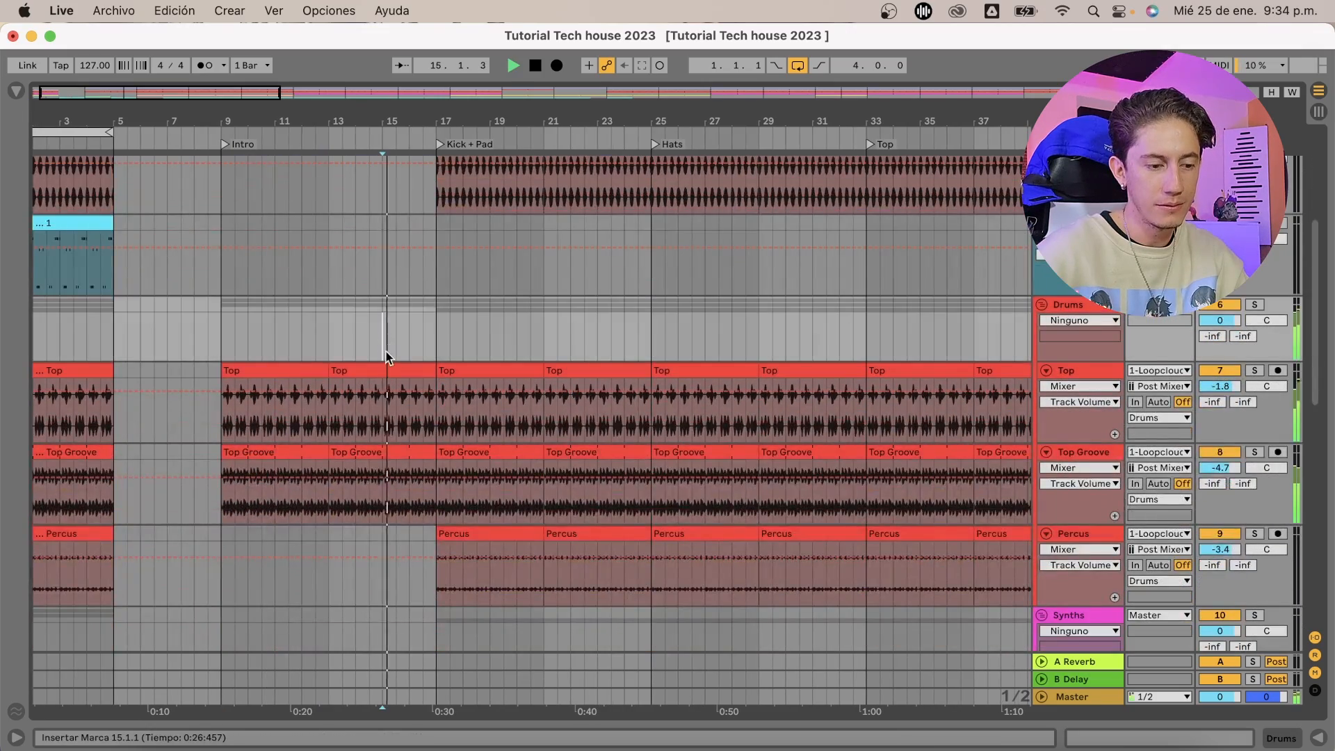
scroll(405, 438, "down", 10)
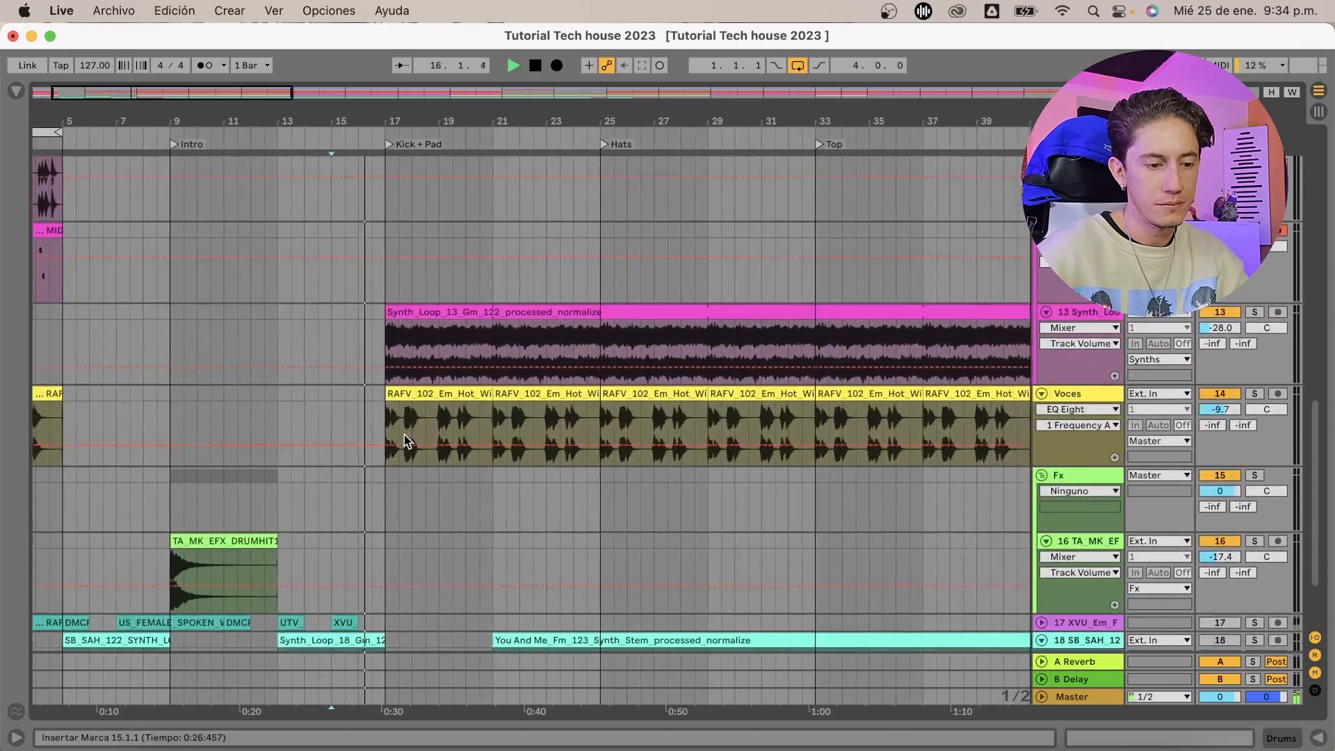
scroll(405, 442, "up", 3)
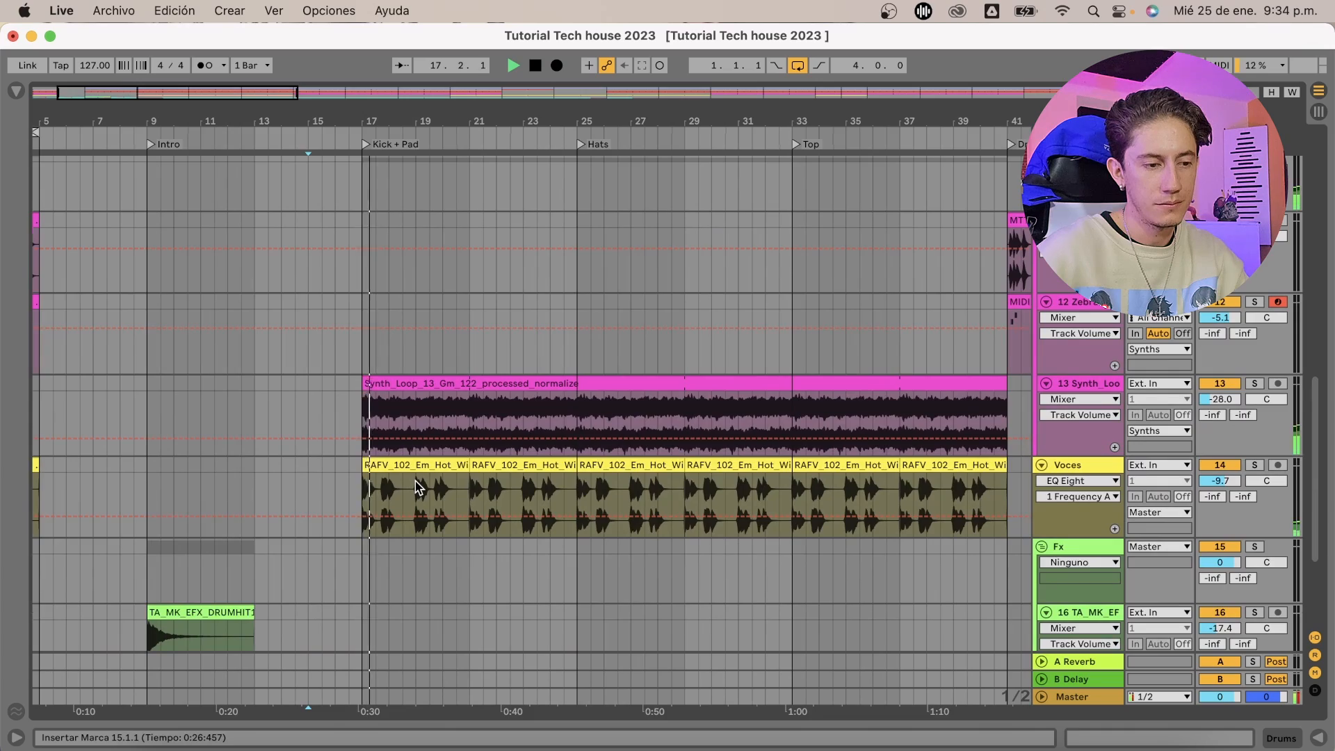
scroll(415, 482, "up", 10)
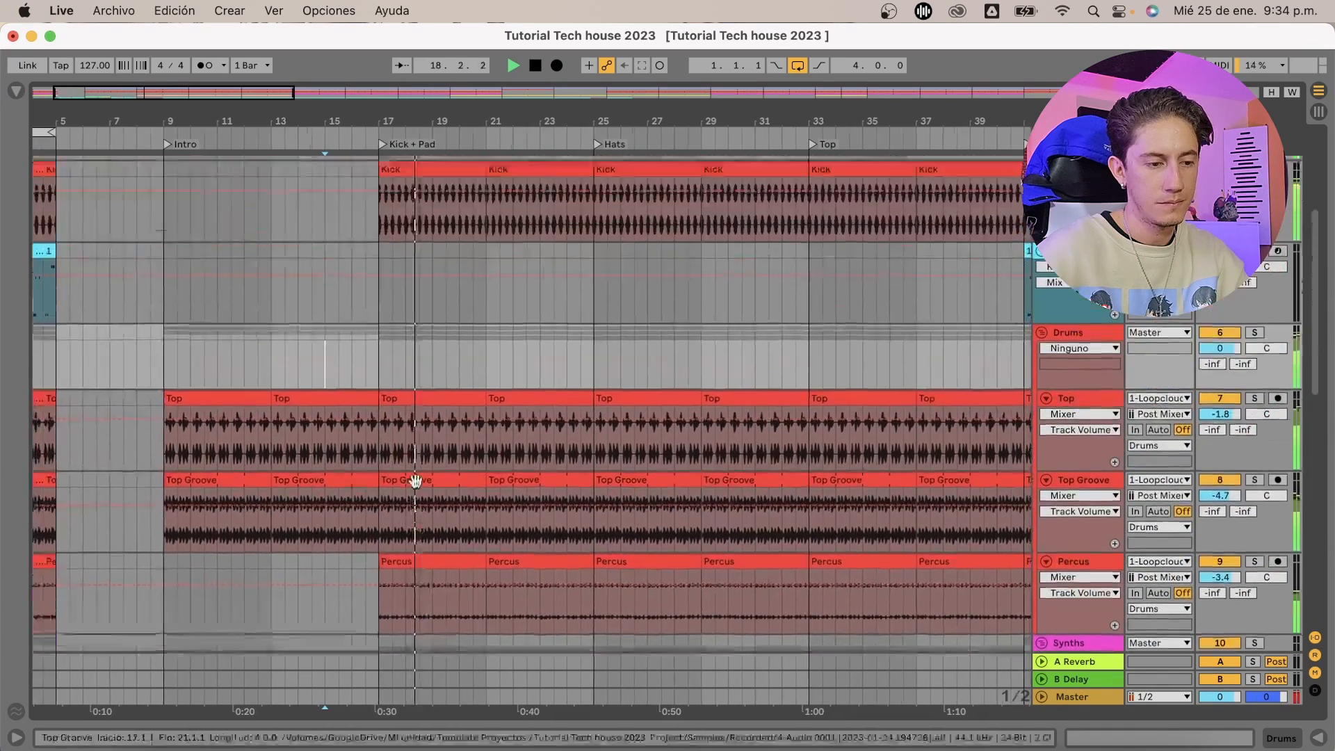
scroll(415, 481, "up", 3)
Select the Kick track, and the Synth_Loop_13 clip starting at the Kick + Pad section
left_click(1083, 393)
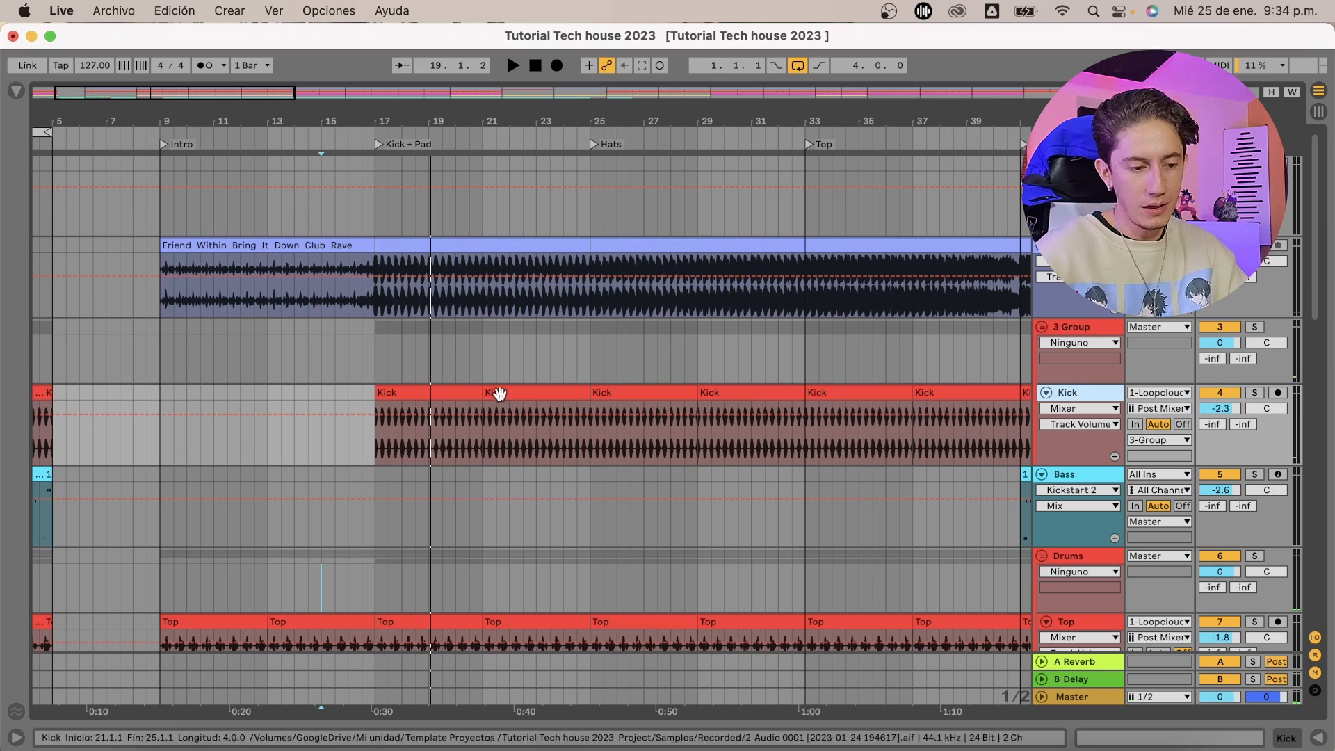
scroll(582, 519, "down", 10)
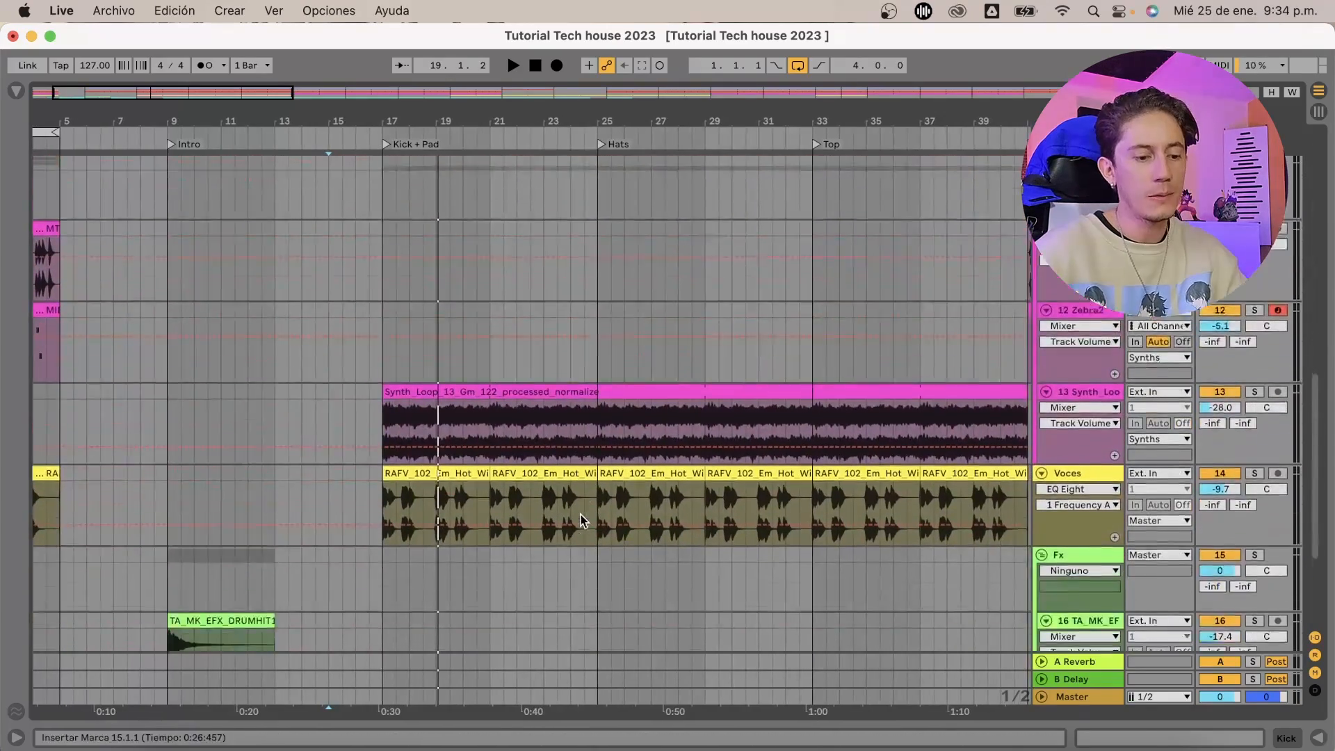
left_click(493, 351)
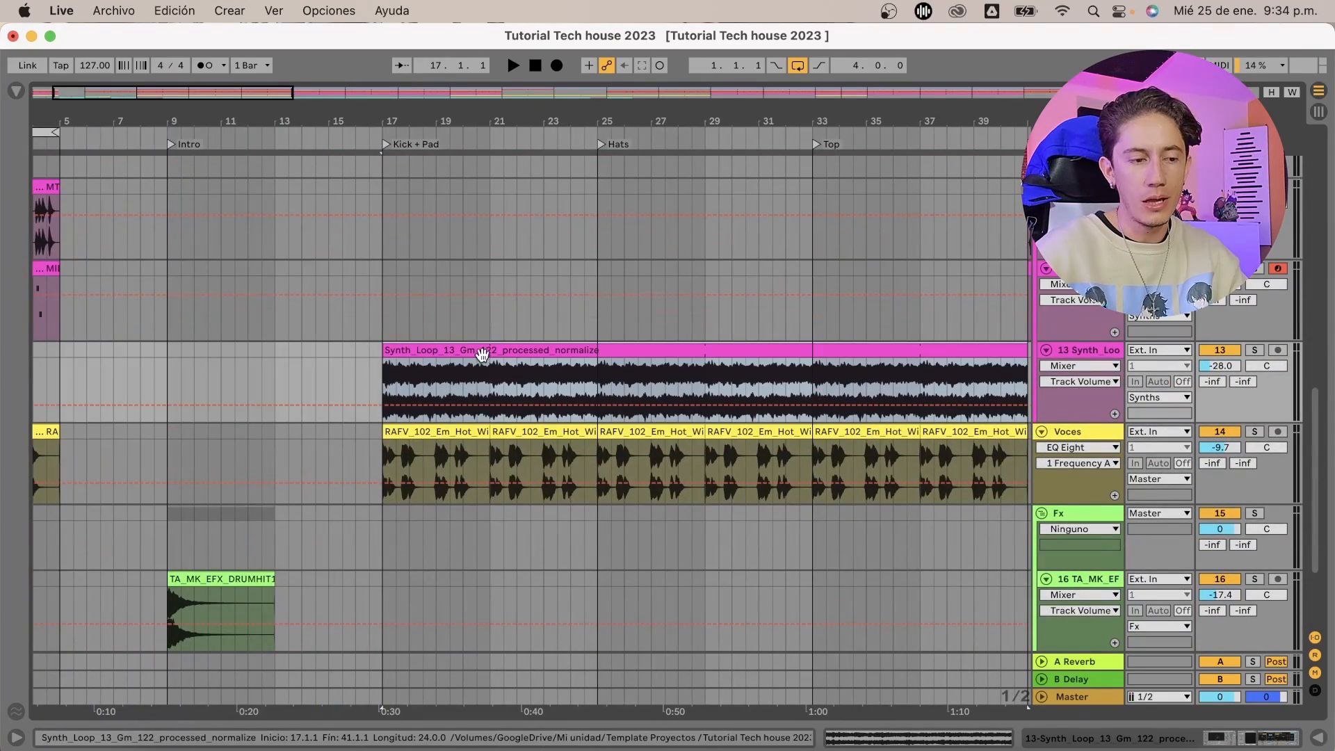
Show the Synth_Loop_13 track's audio effects and solo that track
scroll(471, 384, "down", 4)
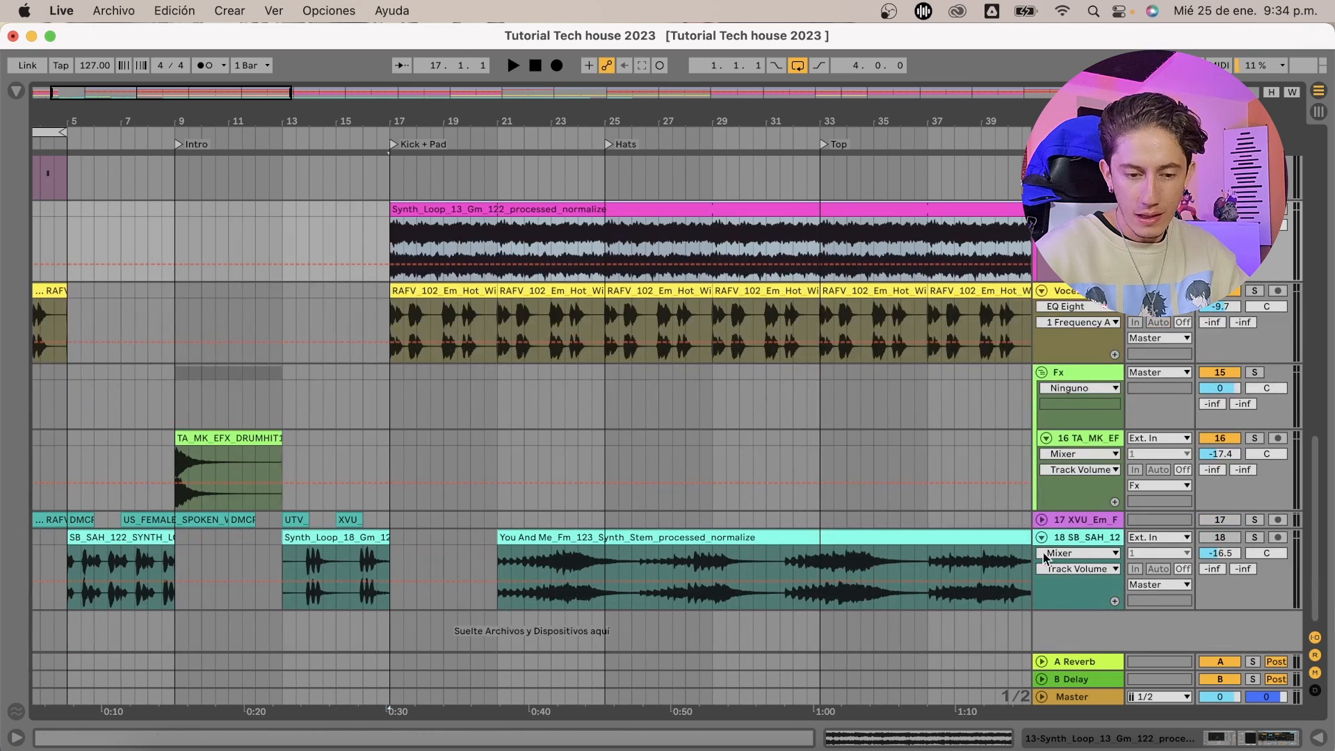
left_click_drag(719, 123, 720, 59)
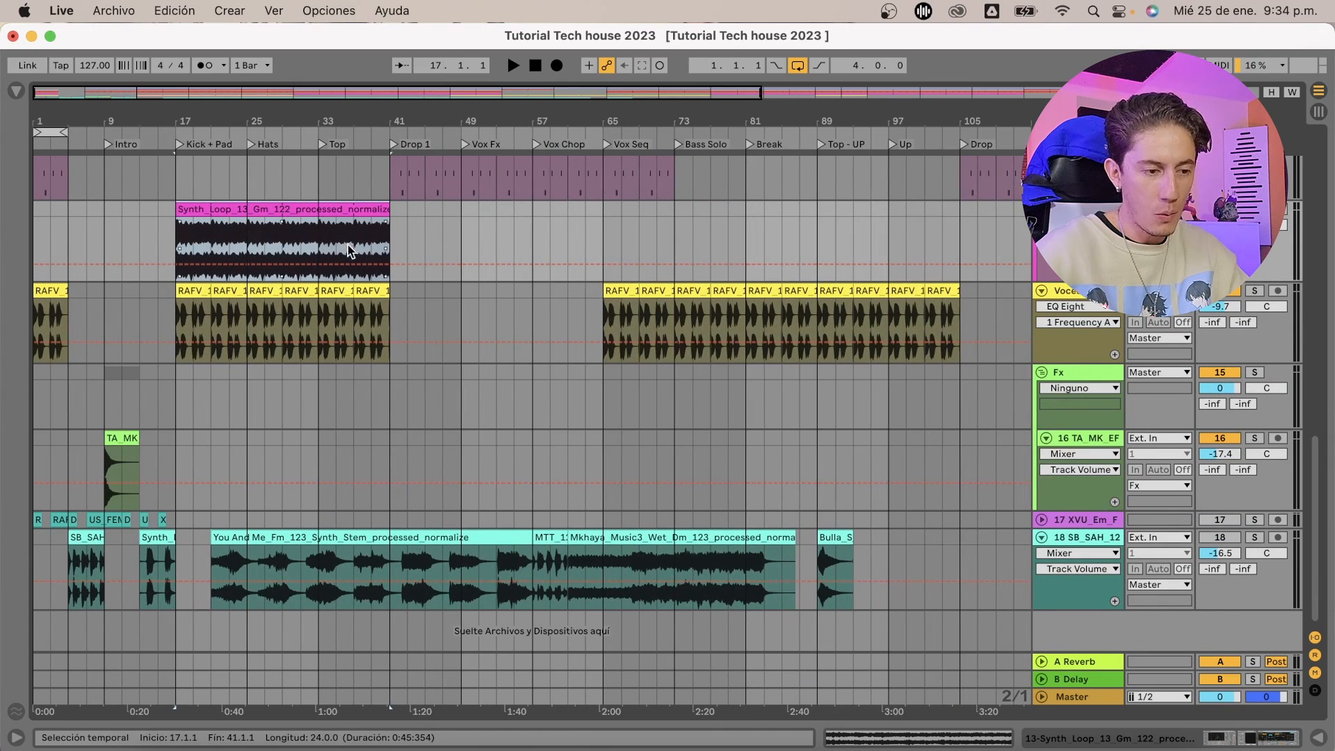
left_click_drag(183, 116, 362, 185)
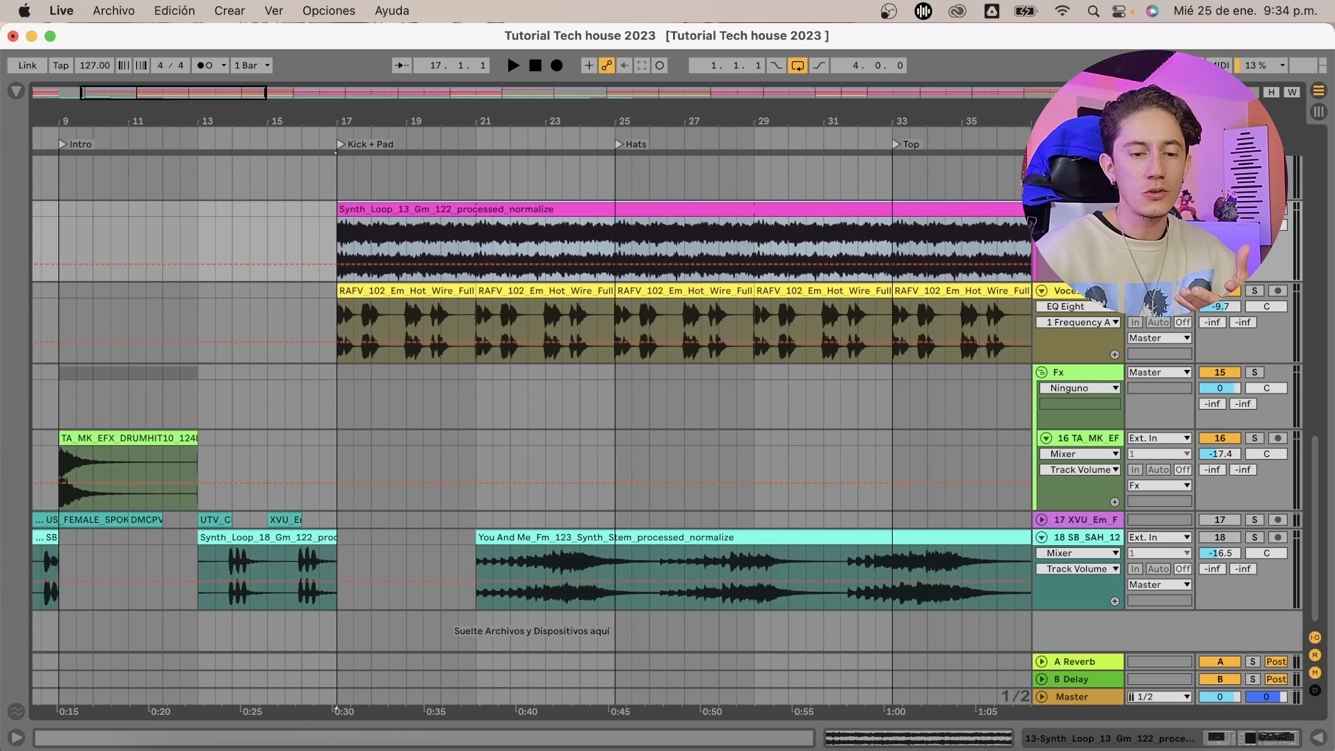
double_click(1080, 209)
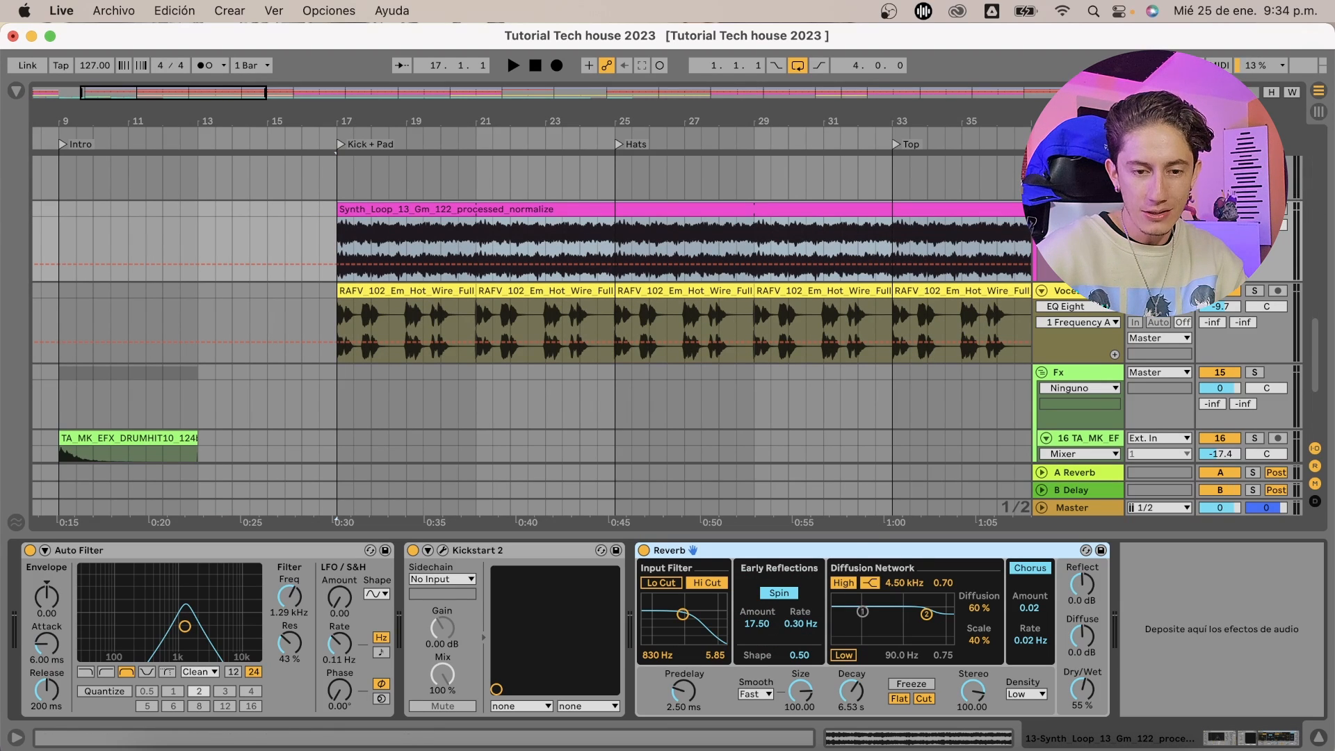
left_click(1219, 438)
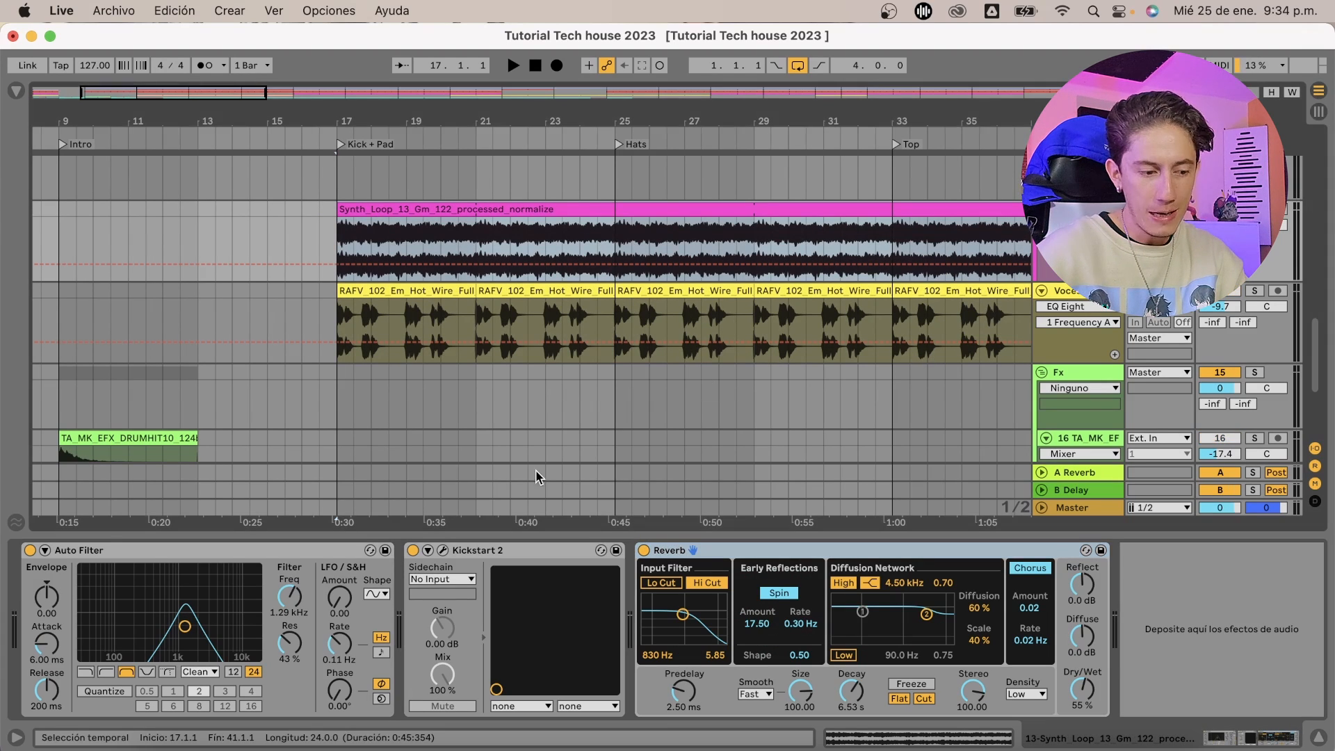
Play the soloed synth loop from bar 17 with its Auto Filter bypassed, and again with the filter re-enabled
left_click(30, 551)
key("space")
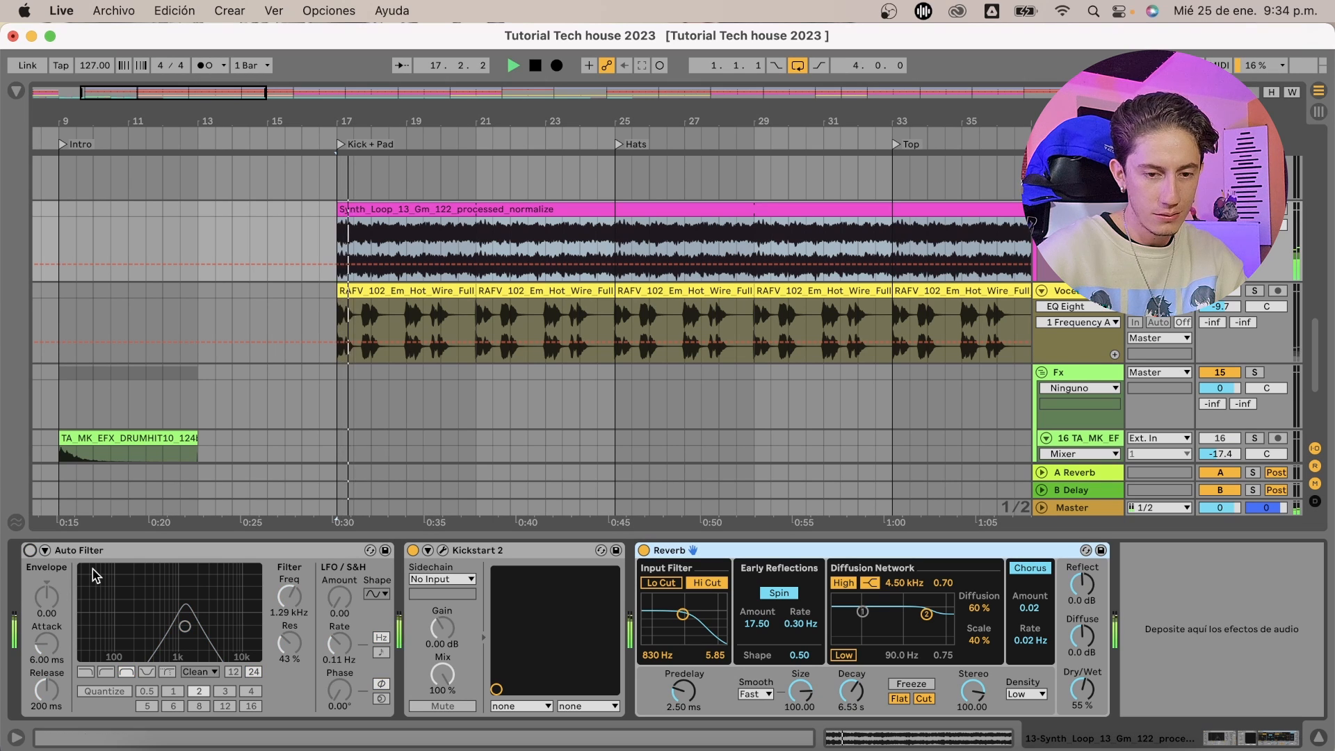
key("space")
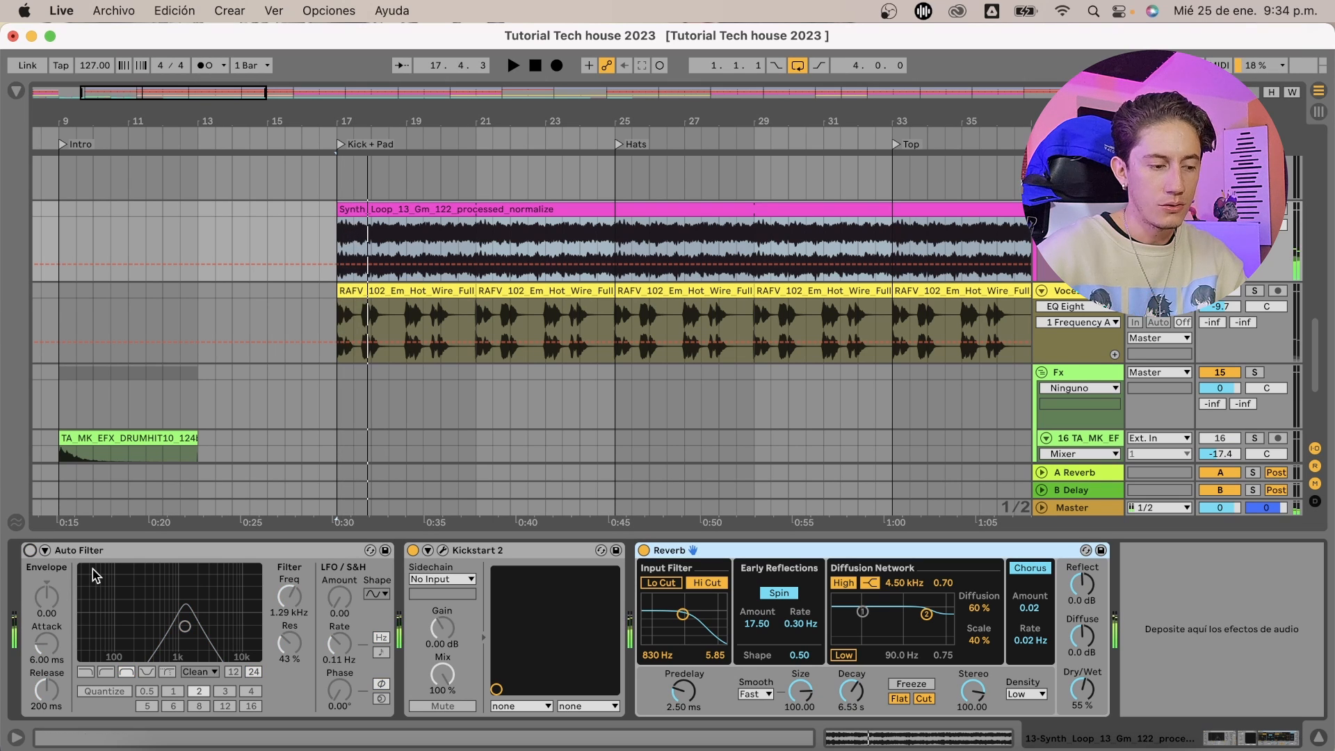
left_click(29, 551)
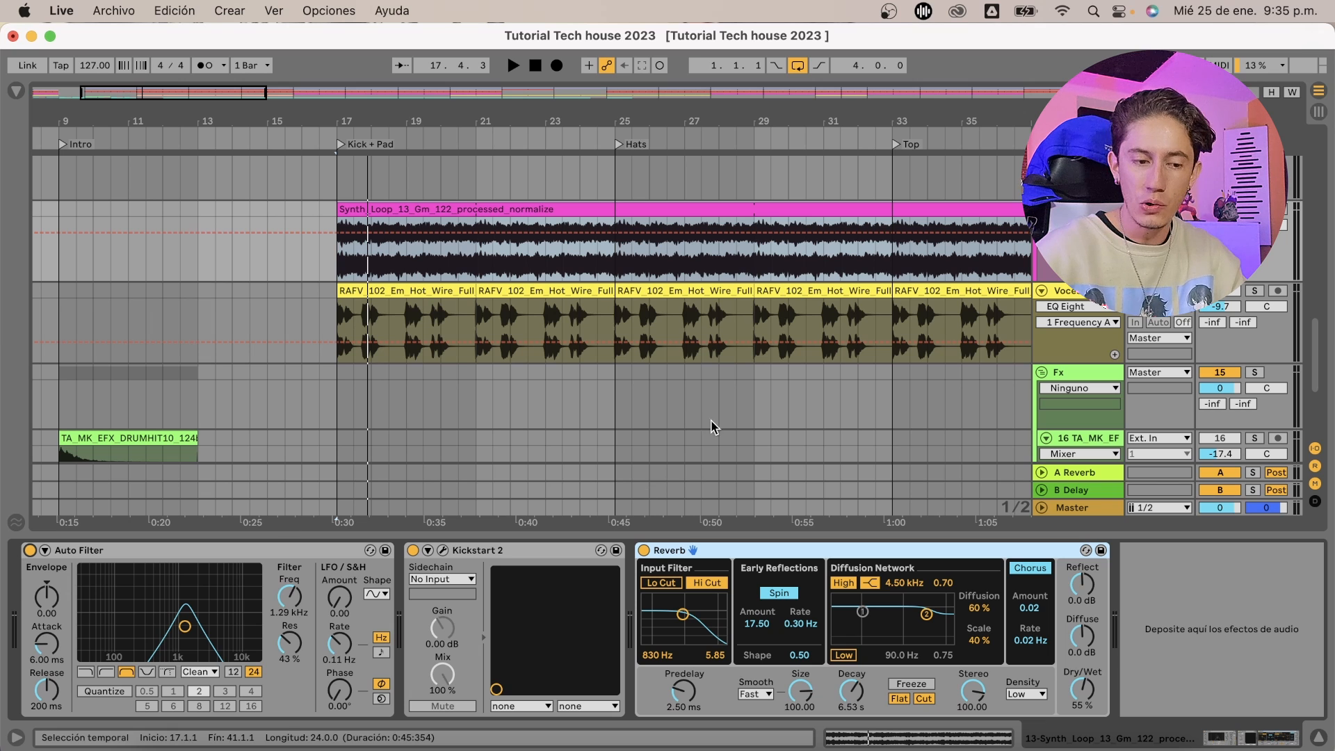
key("space")
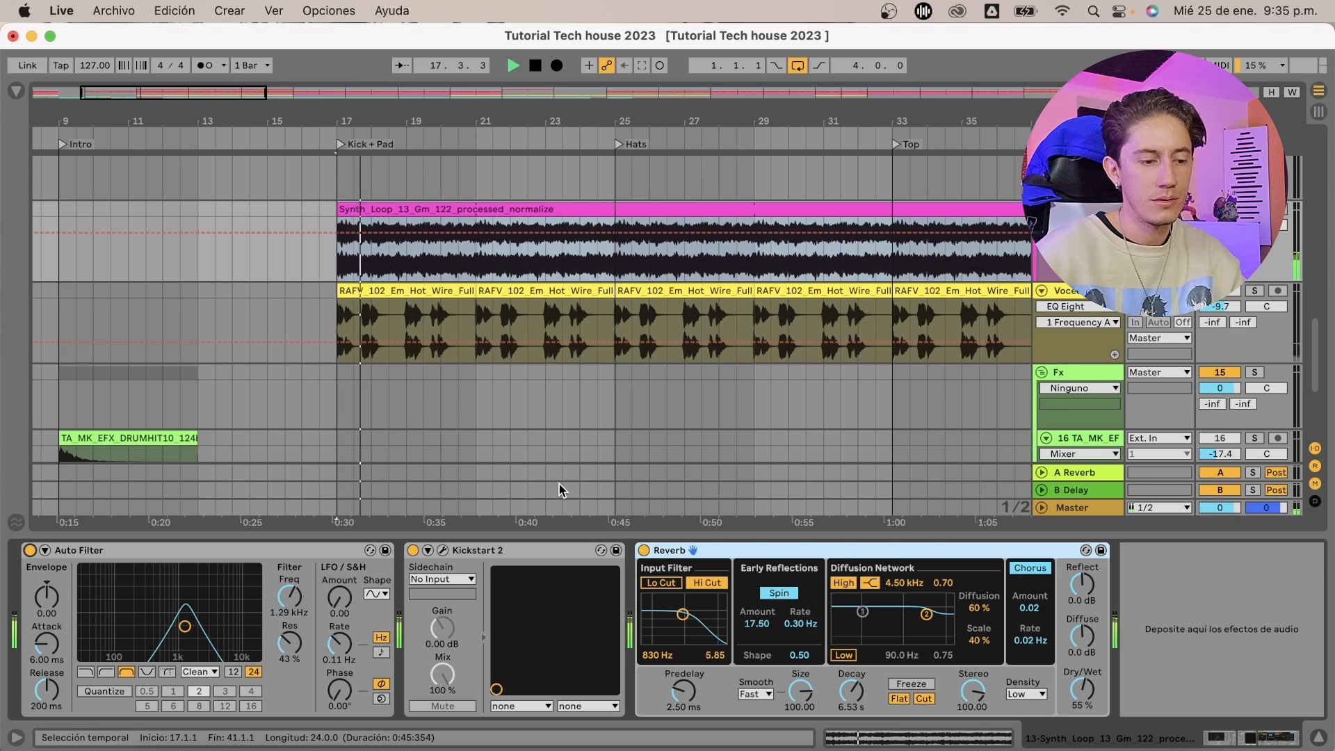
key("space")
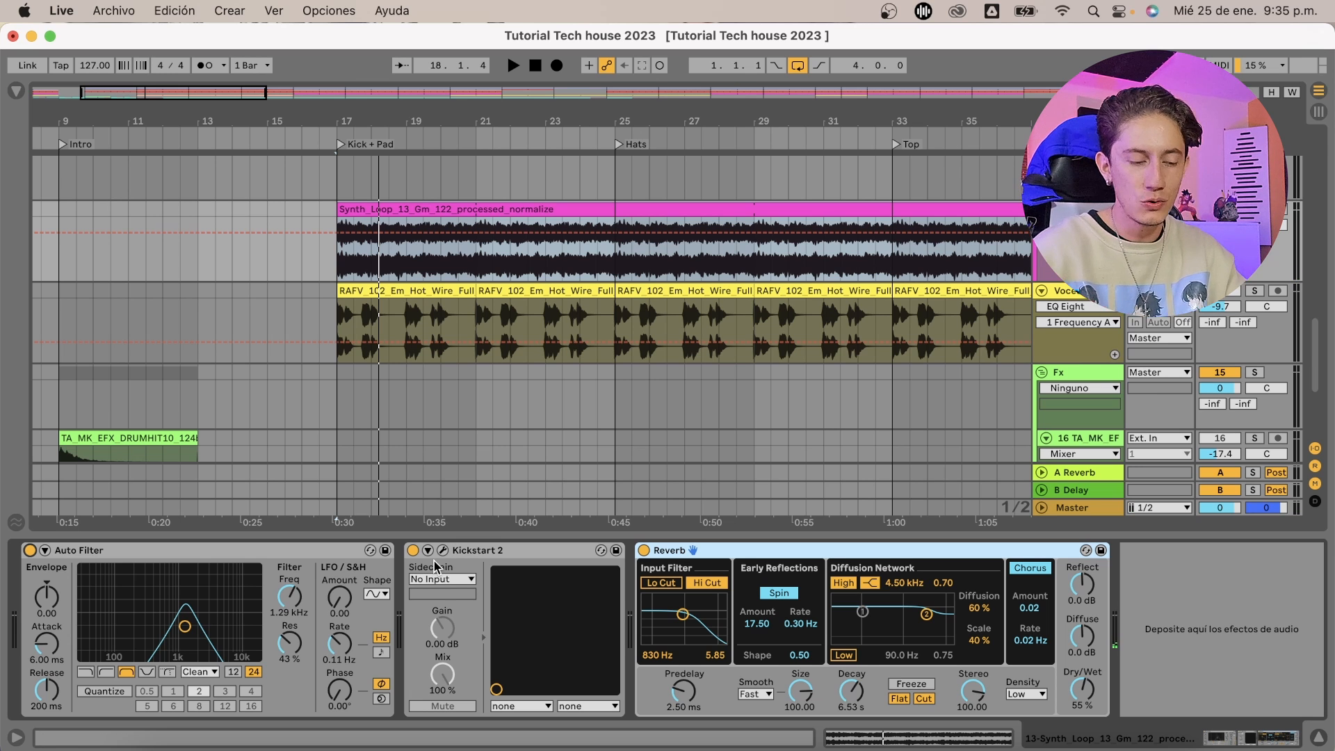
Inspect the Kickstart 2 settings on the Synth_Loop_13 track and the CLA Effects settings on the soloed Voces track
left_click(442, 550)
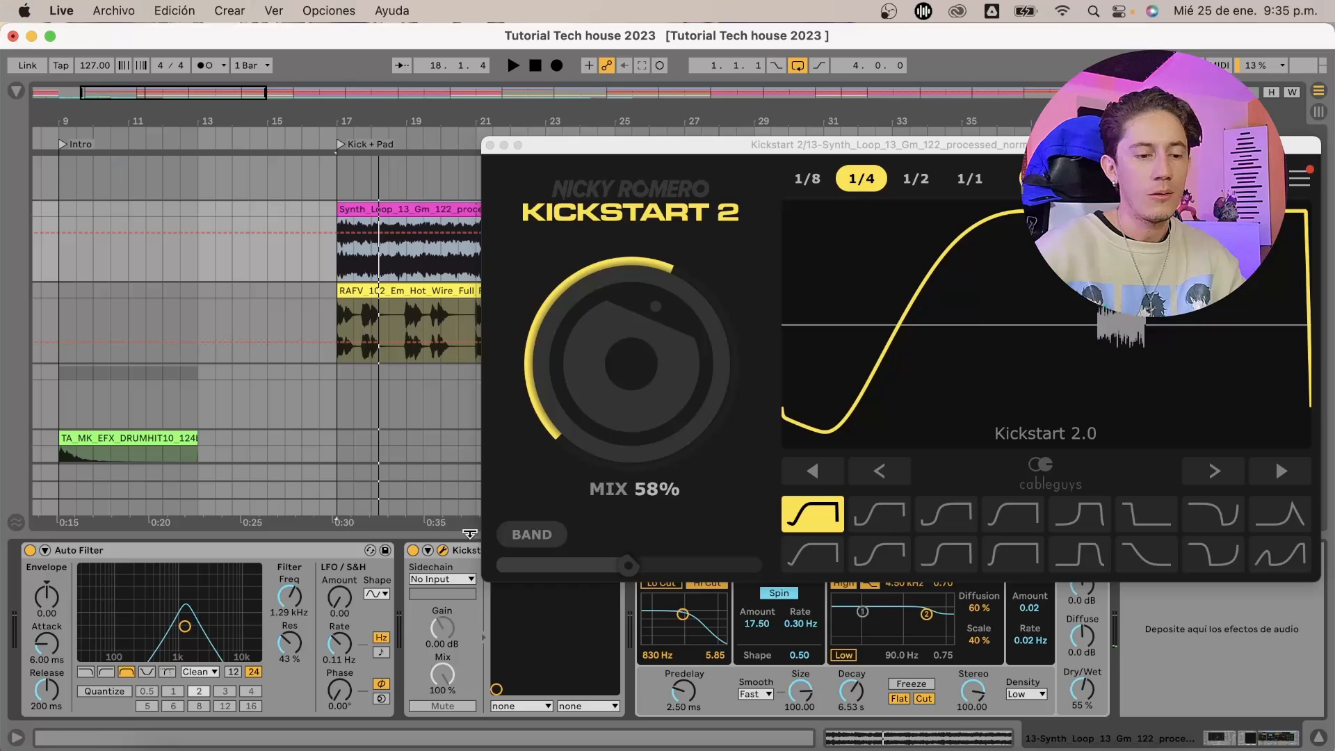
left_click(490, 146)
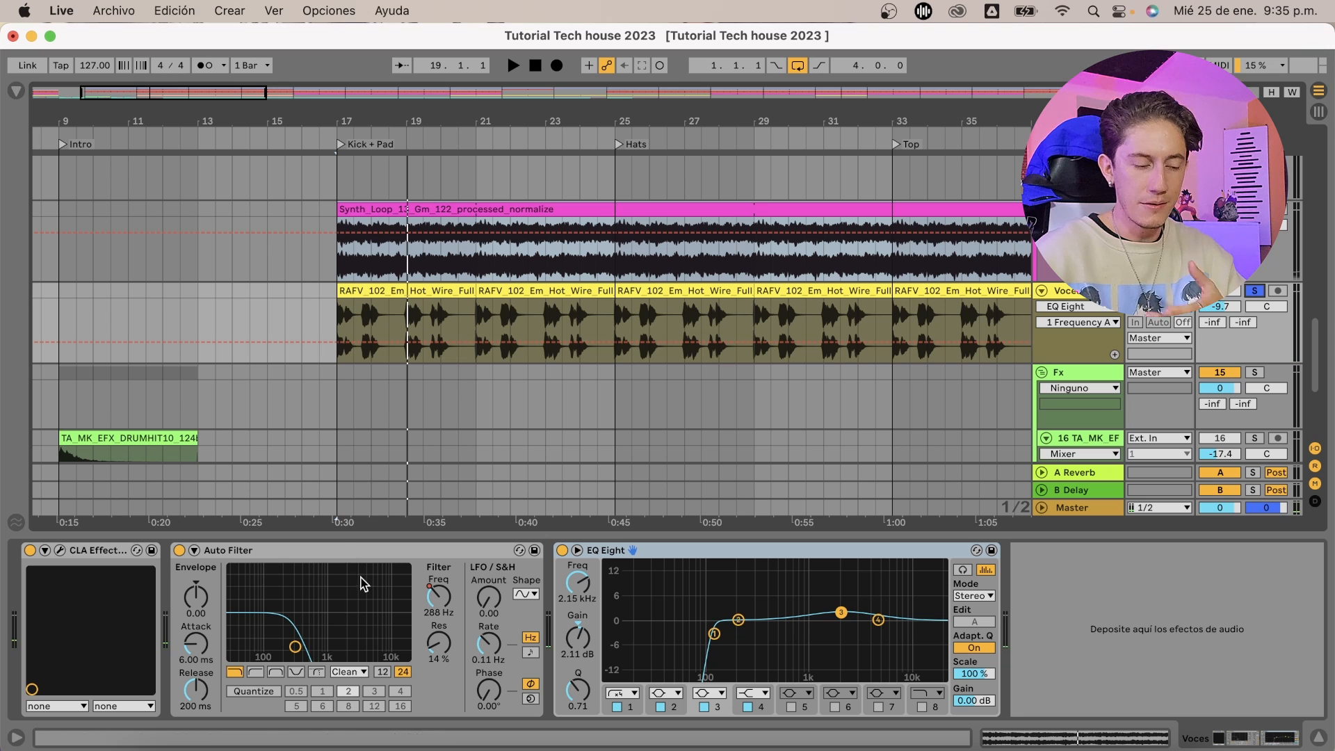
left_click(60, 550)
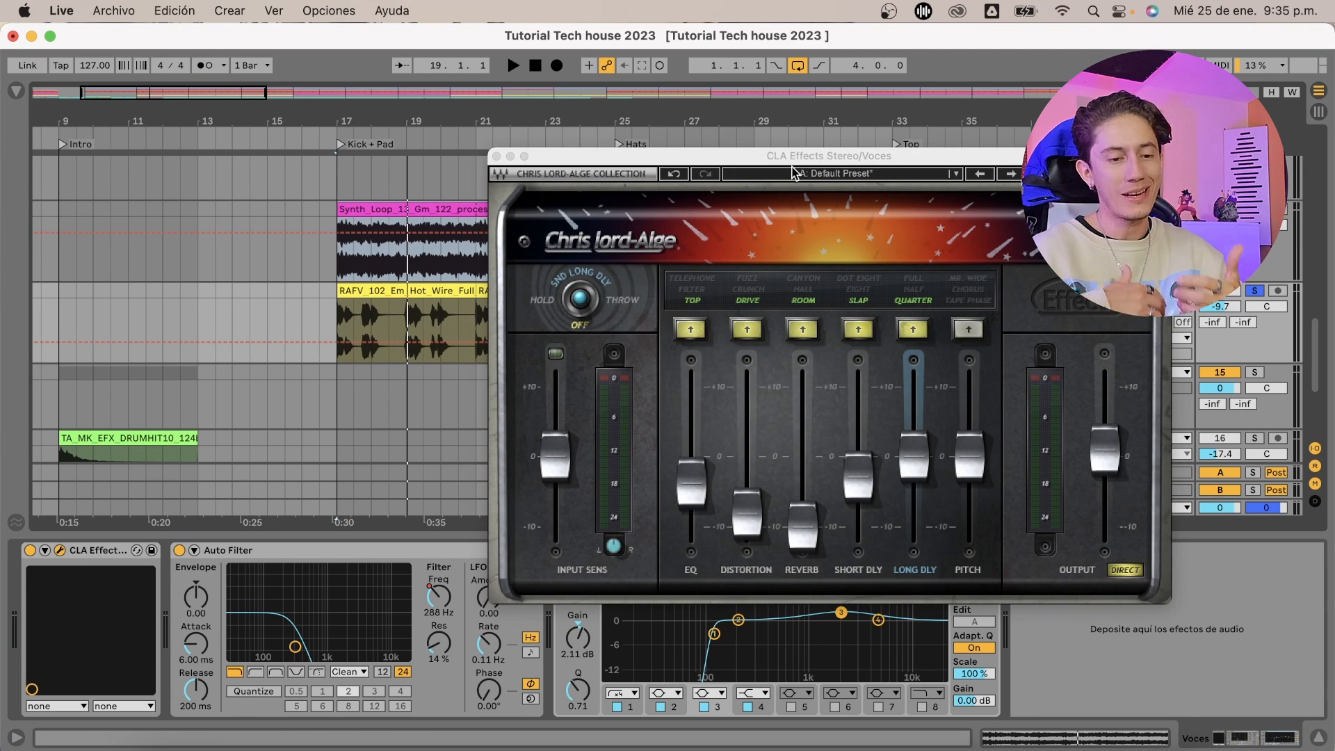
left_click(496, 162)
Play the soloed vocals from bar 17 while bypassing Auto Filter and CLA Effects, and re-enable both effects
key("space")
left_click(179, 550)
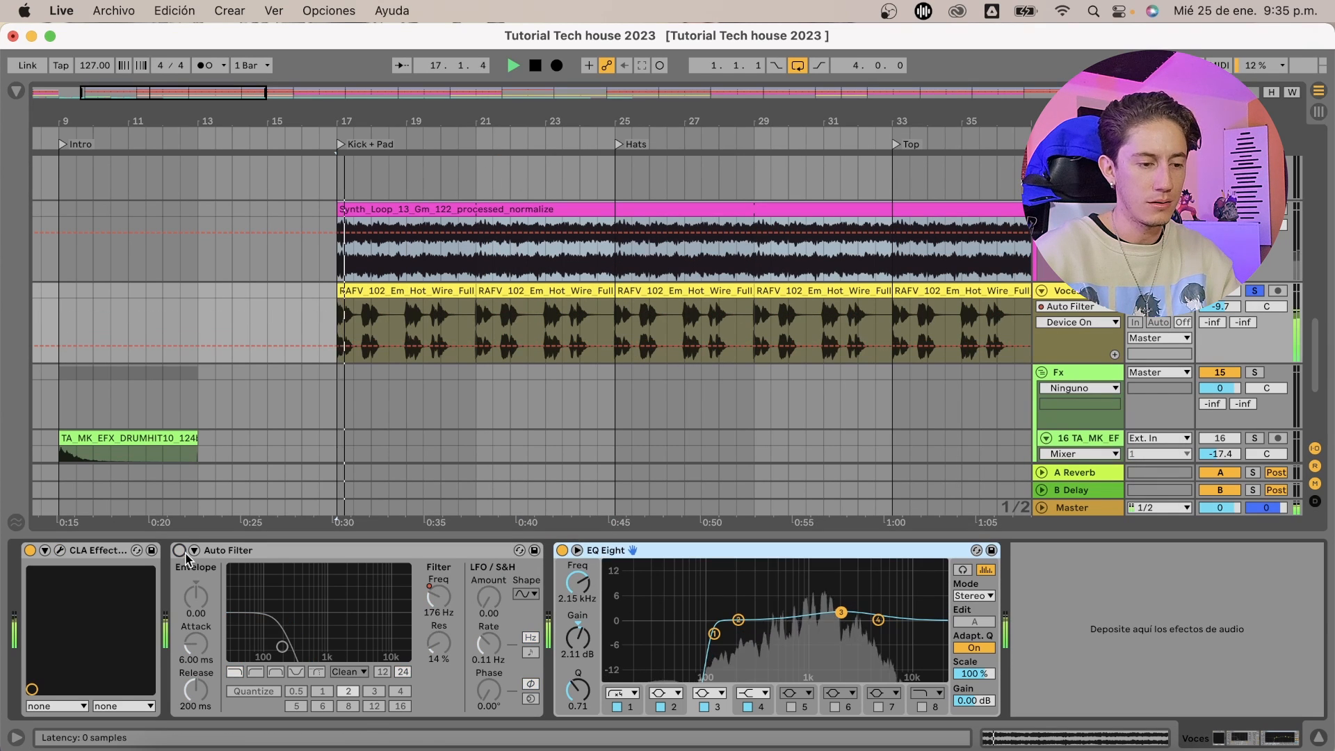
left_click(29, 551)
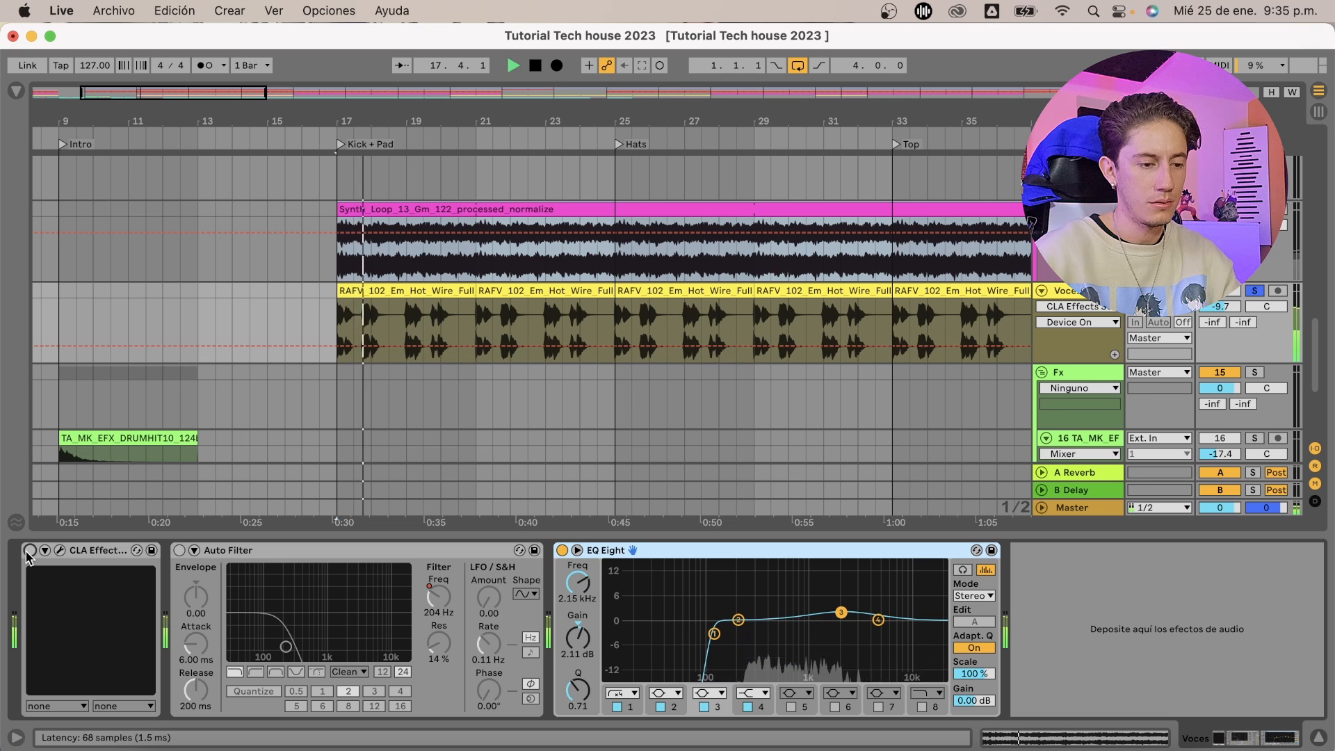
left_click(30, 551)
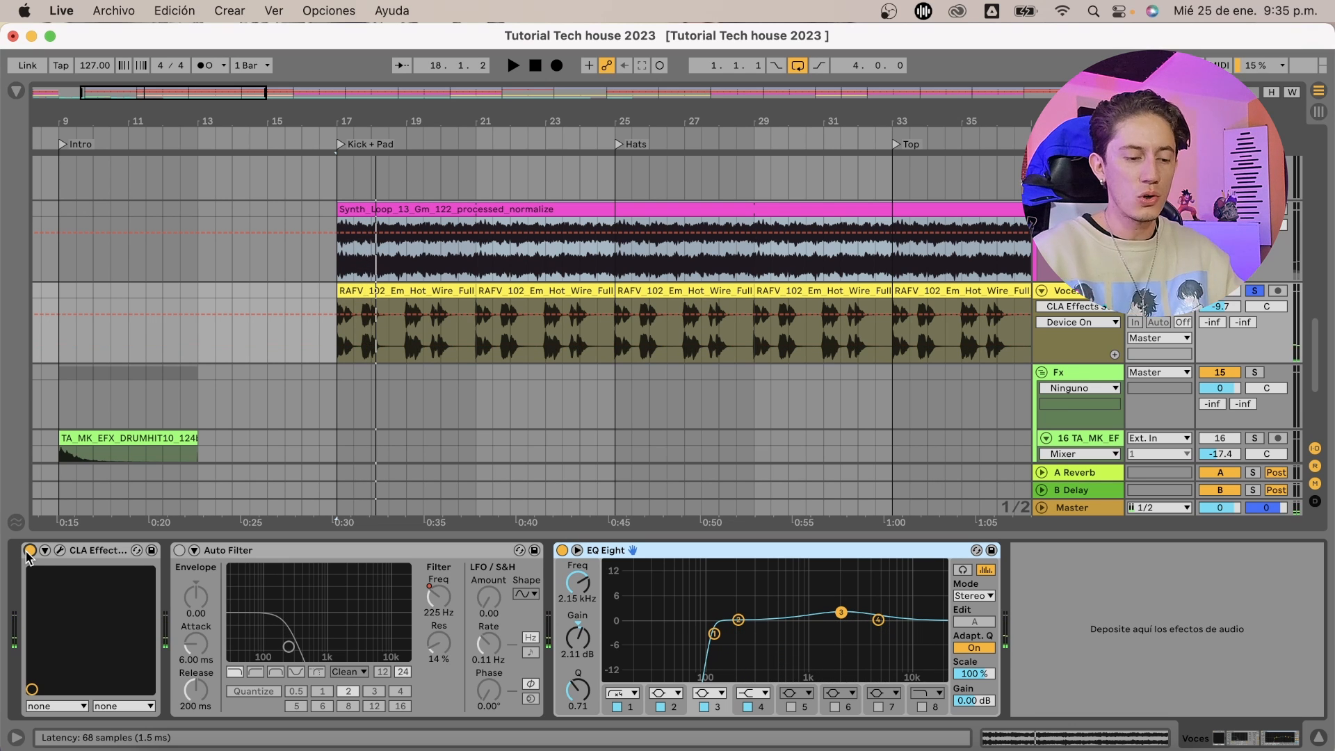
left_click(179, 550)
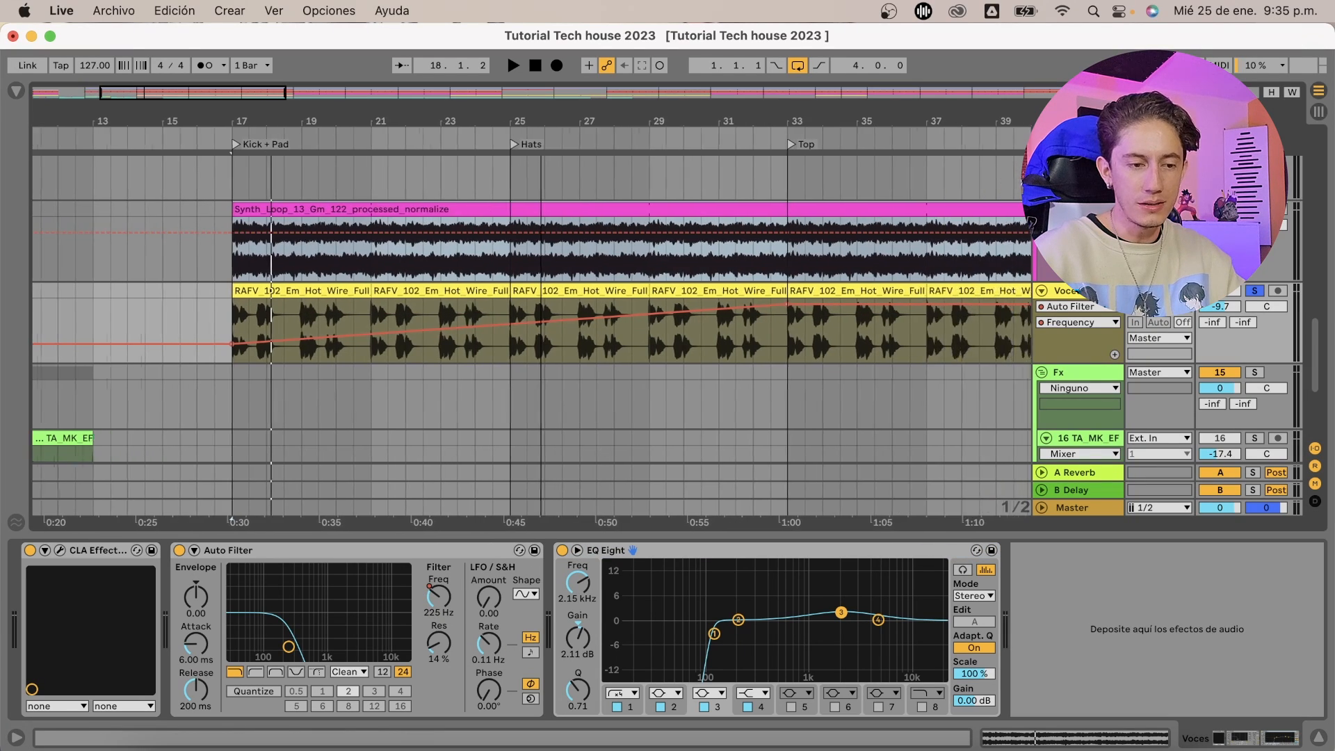
Play the soloed vocals from bar 23 to hear the Auto Filter frequency automation across the Kick + Pad section
left_click_drag(541, 124, 524, 123)
left_click(496, 342)
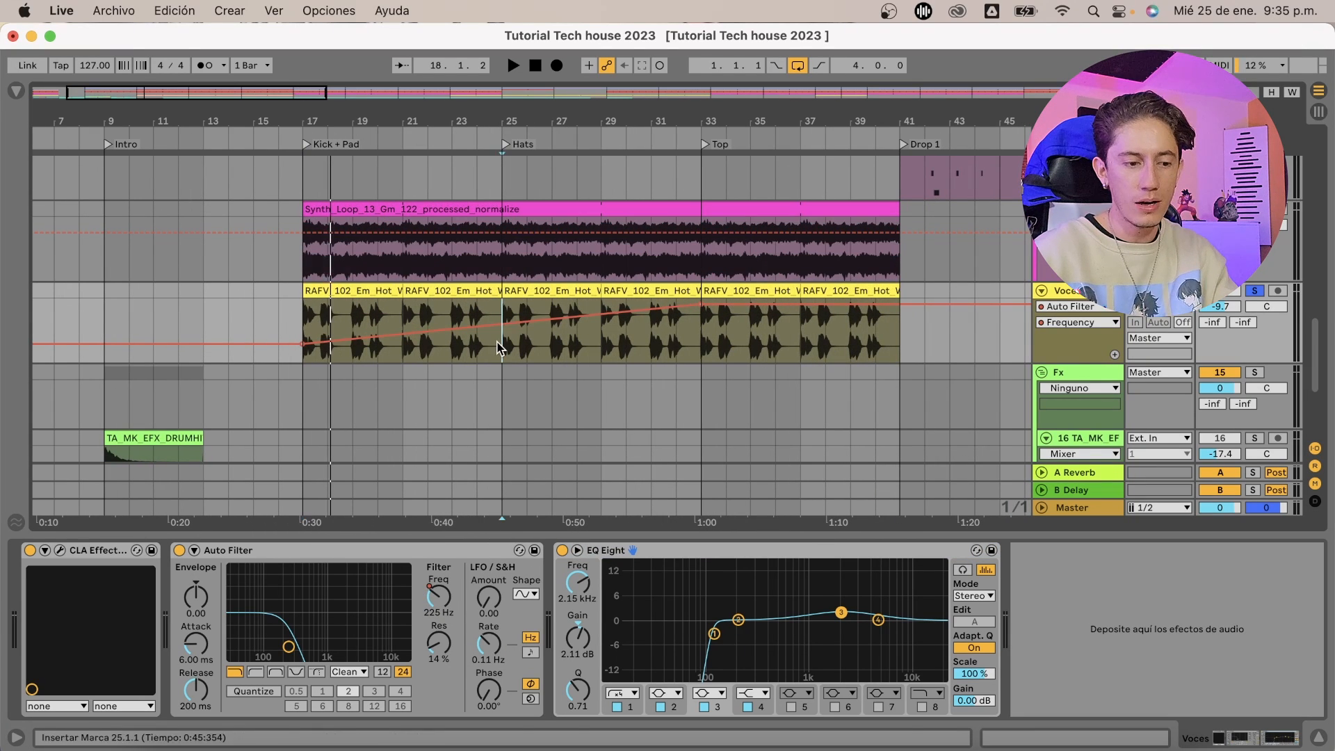
left_click(452, 330)
key("space")
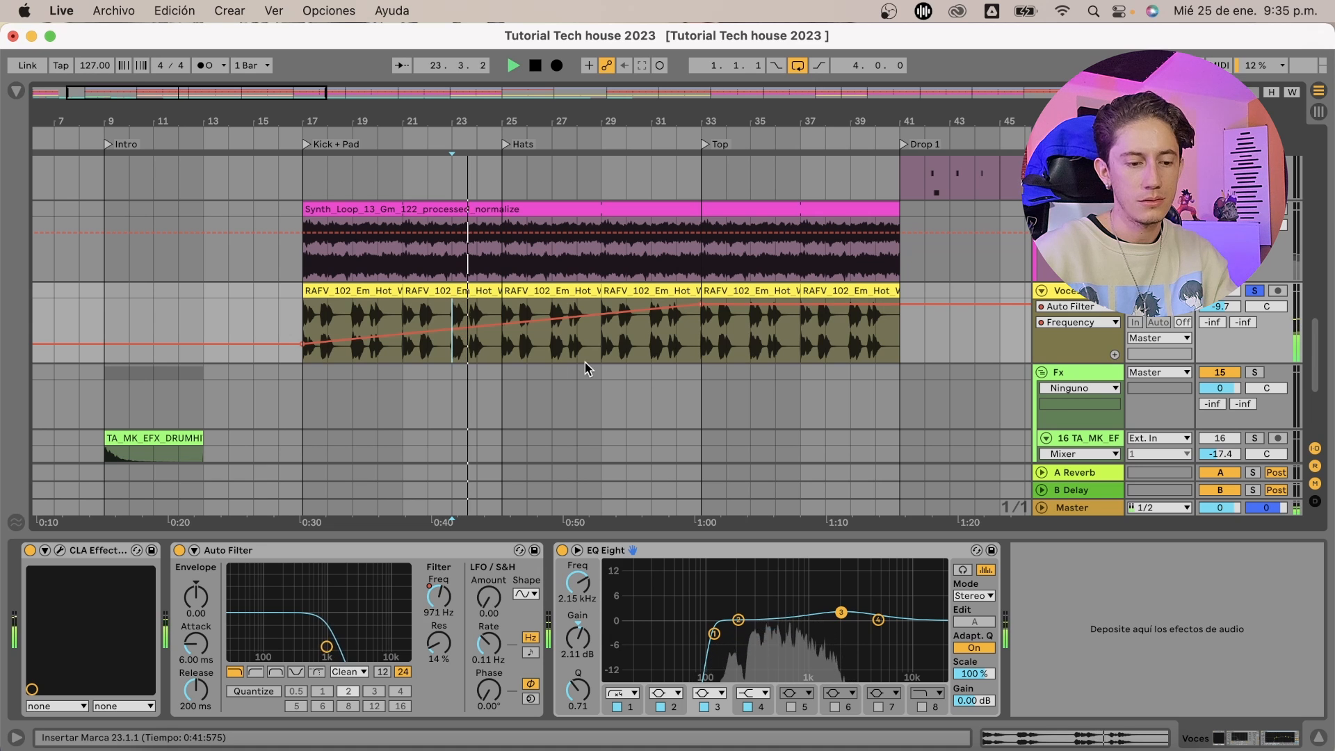
key("space")
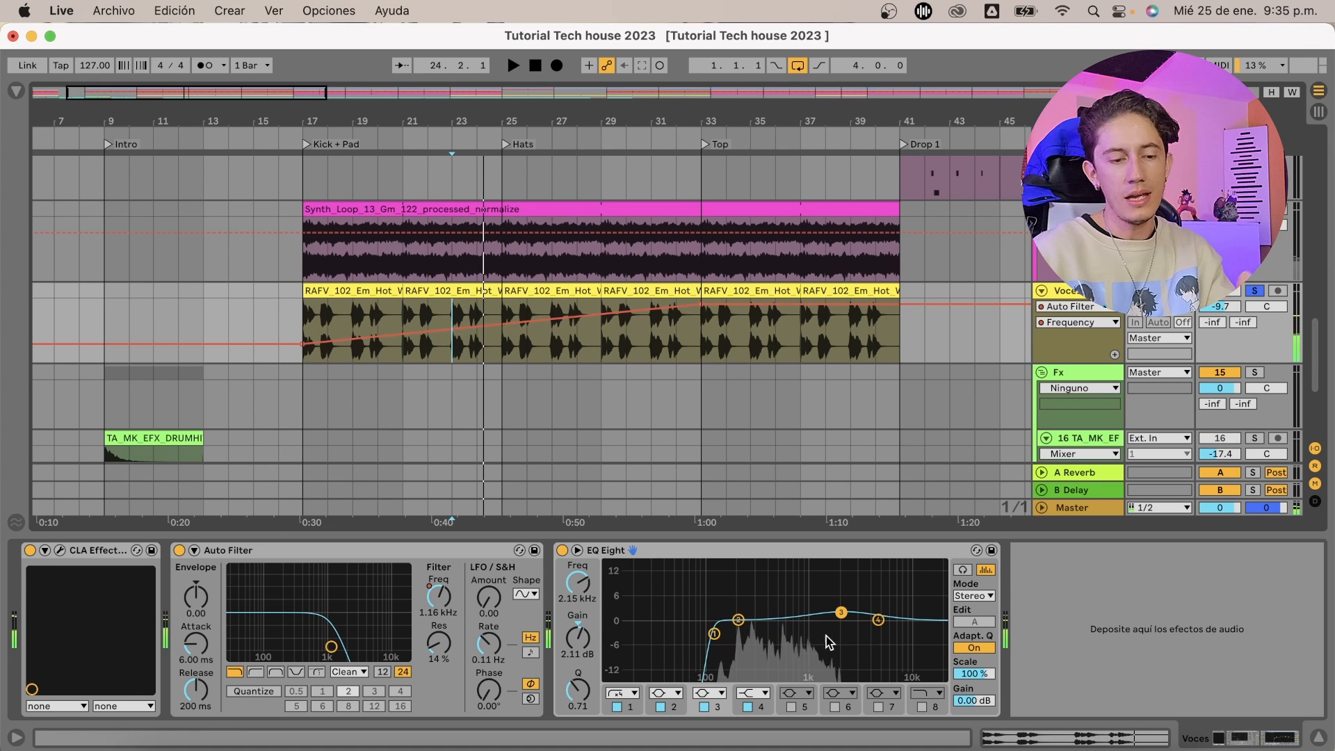
Clear the solo on the Voces track and play the mix into the Hats section while examining its synth and vocal clips
left_click(1255, 291)
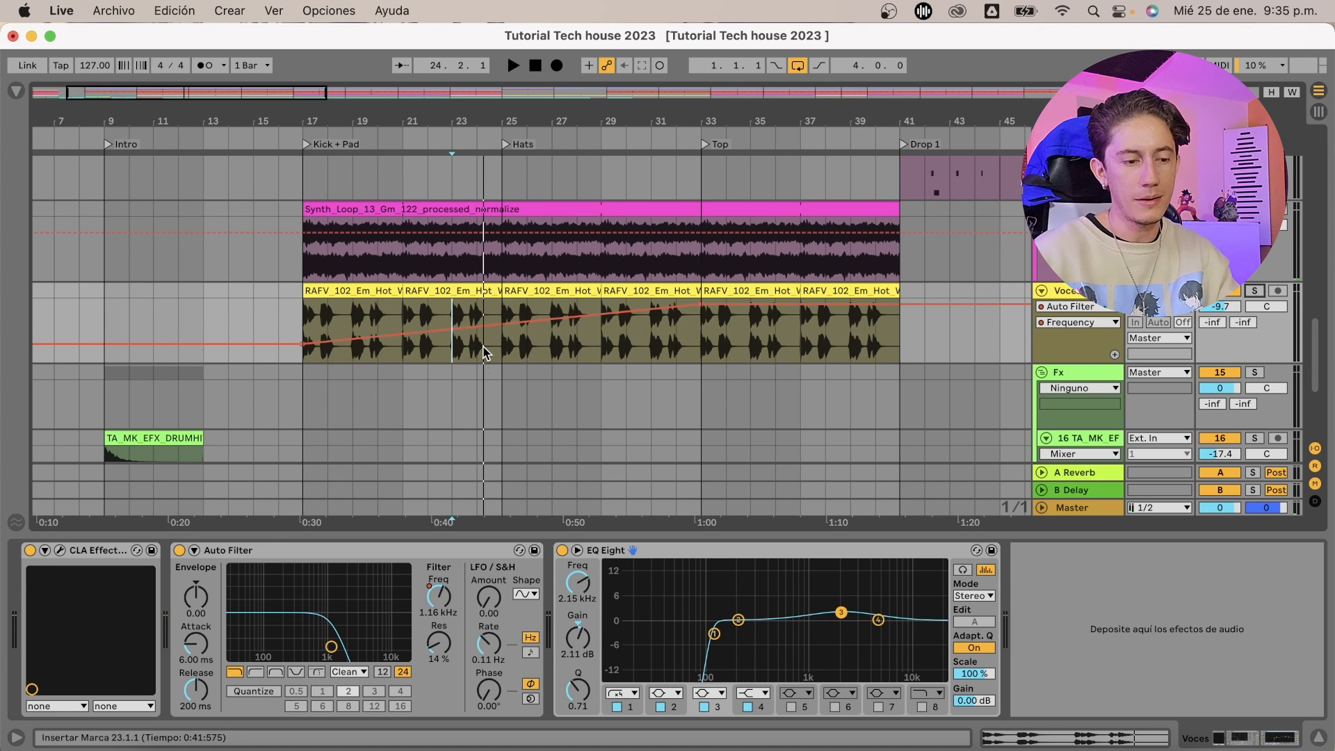
key("space")
scroll(536, 361, "down", 5)
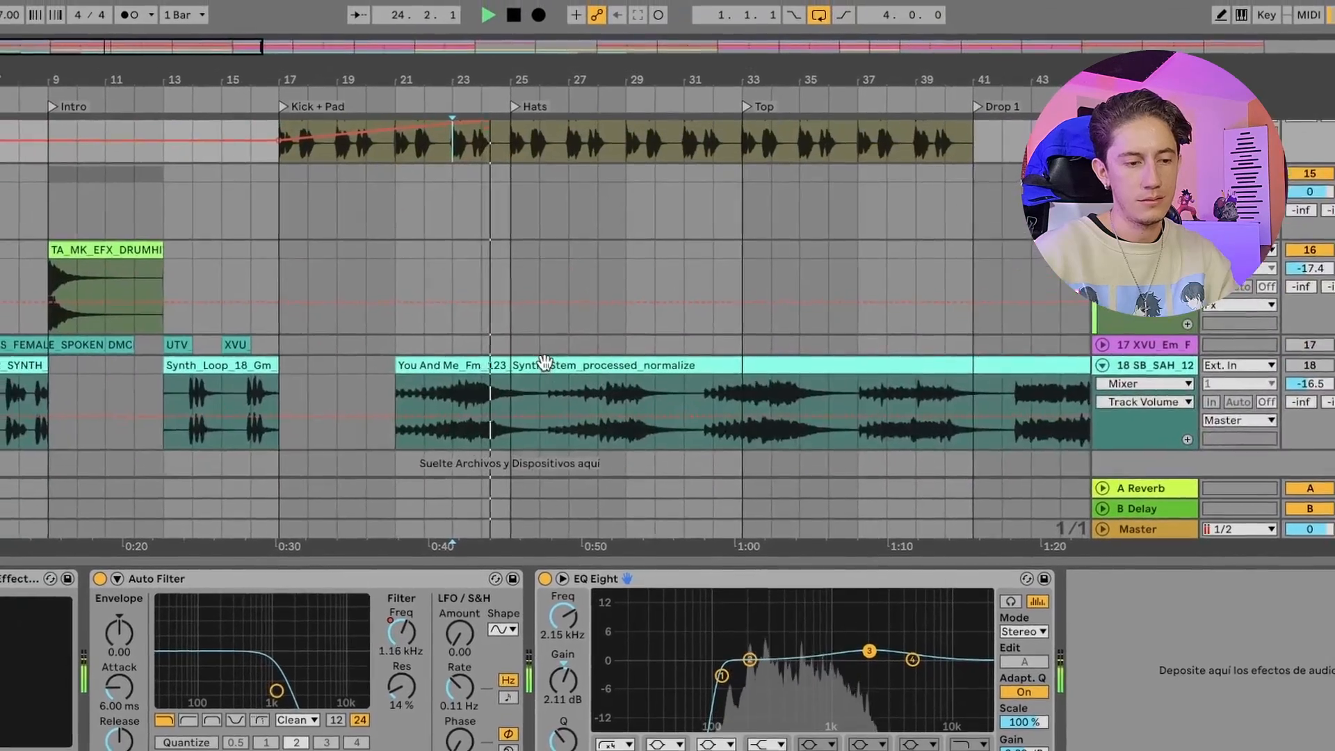
scroll(543, 362, "up", 5)
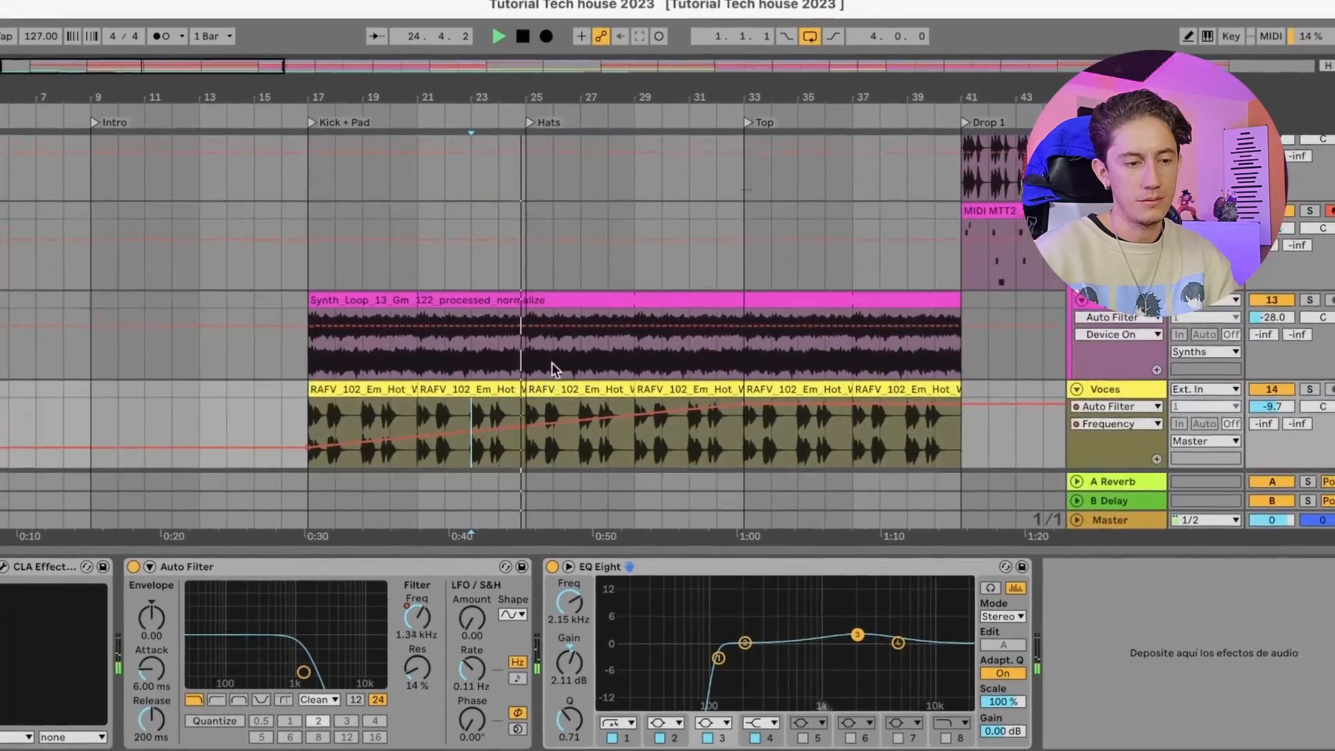
scroll(555, 362, "up", 5)
scroll(543, 362, "down", 5)
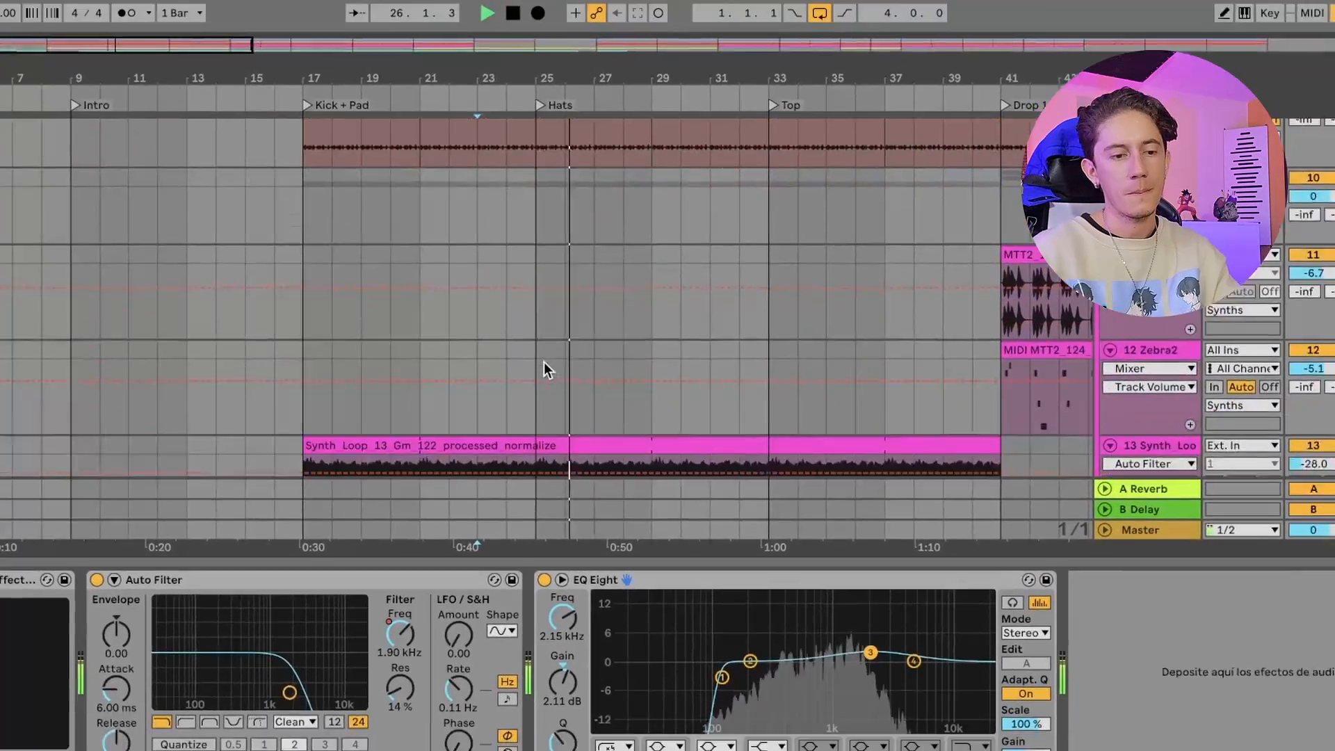
key("space")
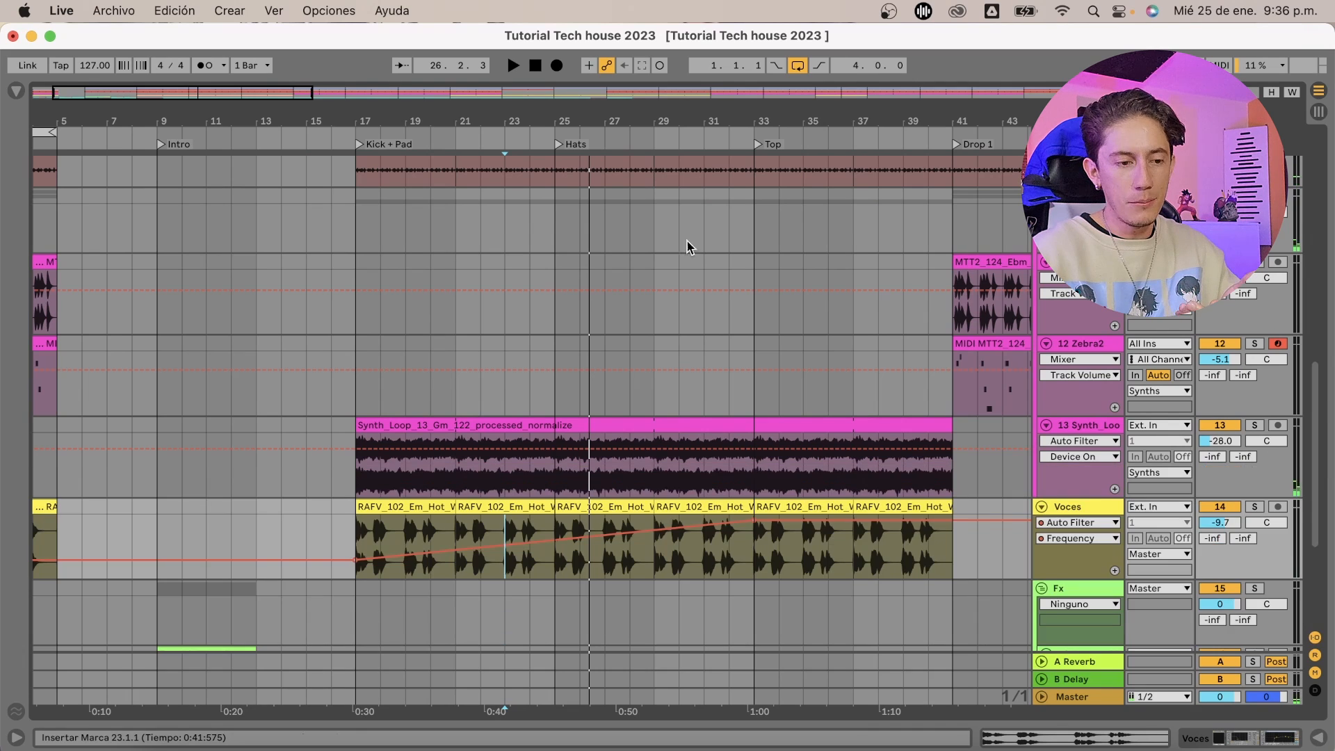
Play the arrangement from the Hats section at bar 25 on the reference track, and stop playback
scroll(626, 247, "up", 3)
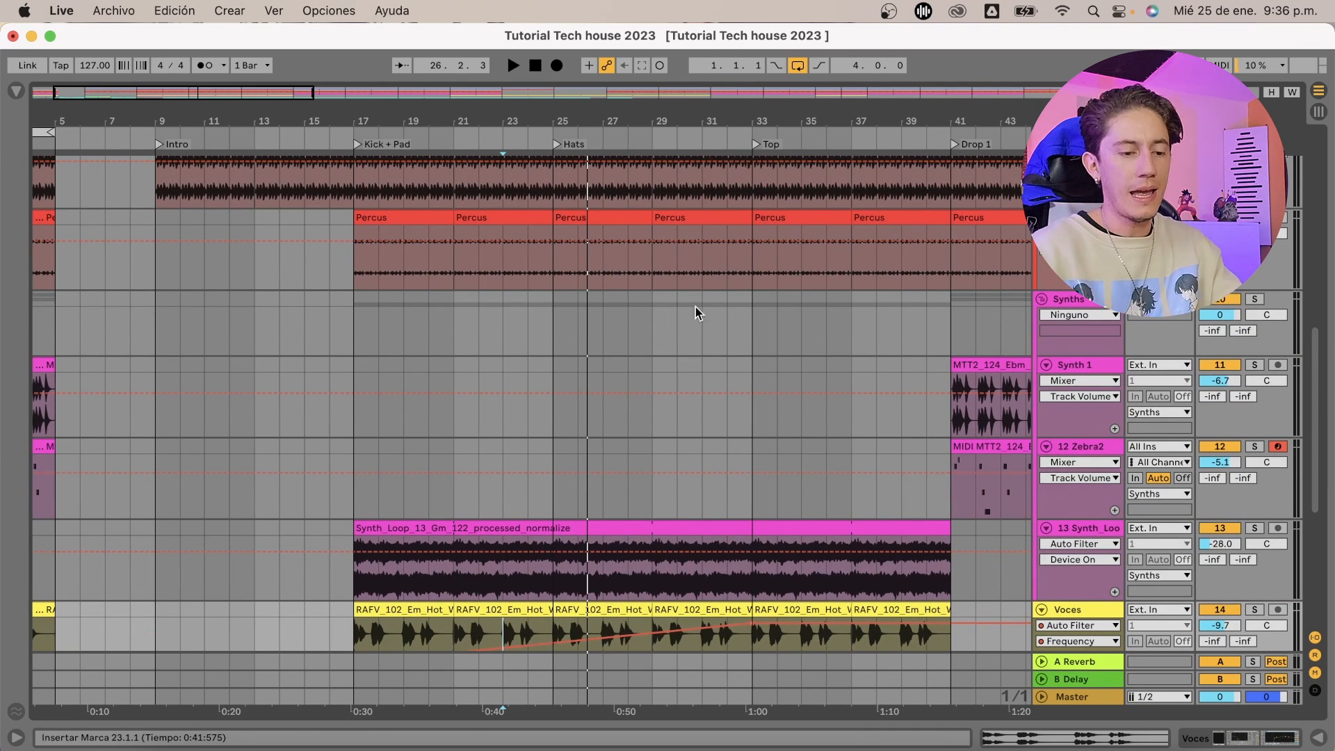
scroll(696, 306, "up", 3)
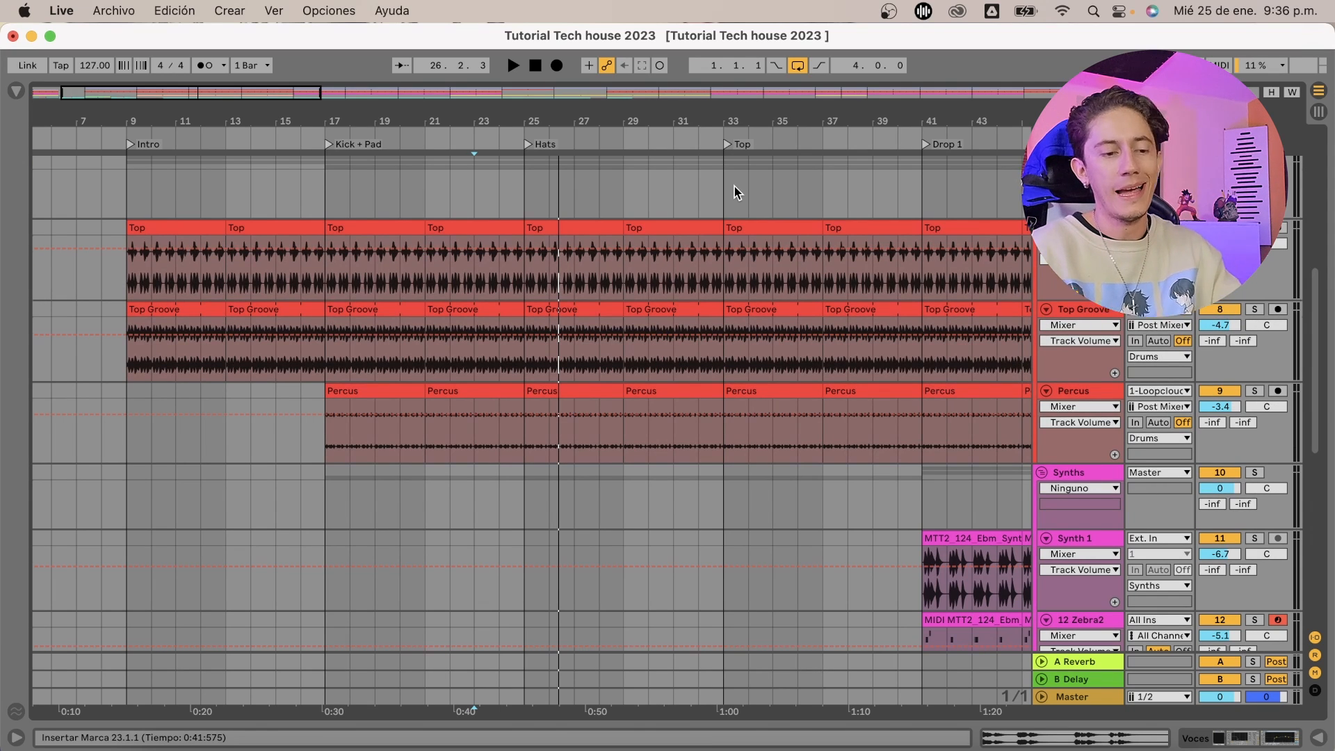
scroll(734, 186, "up", 5)
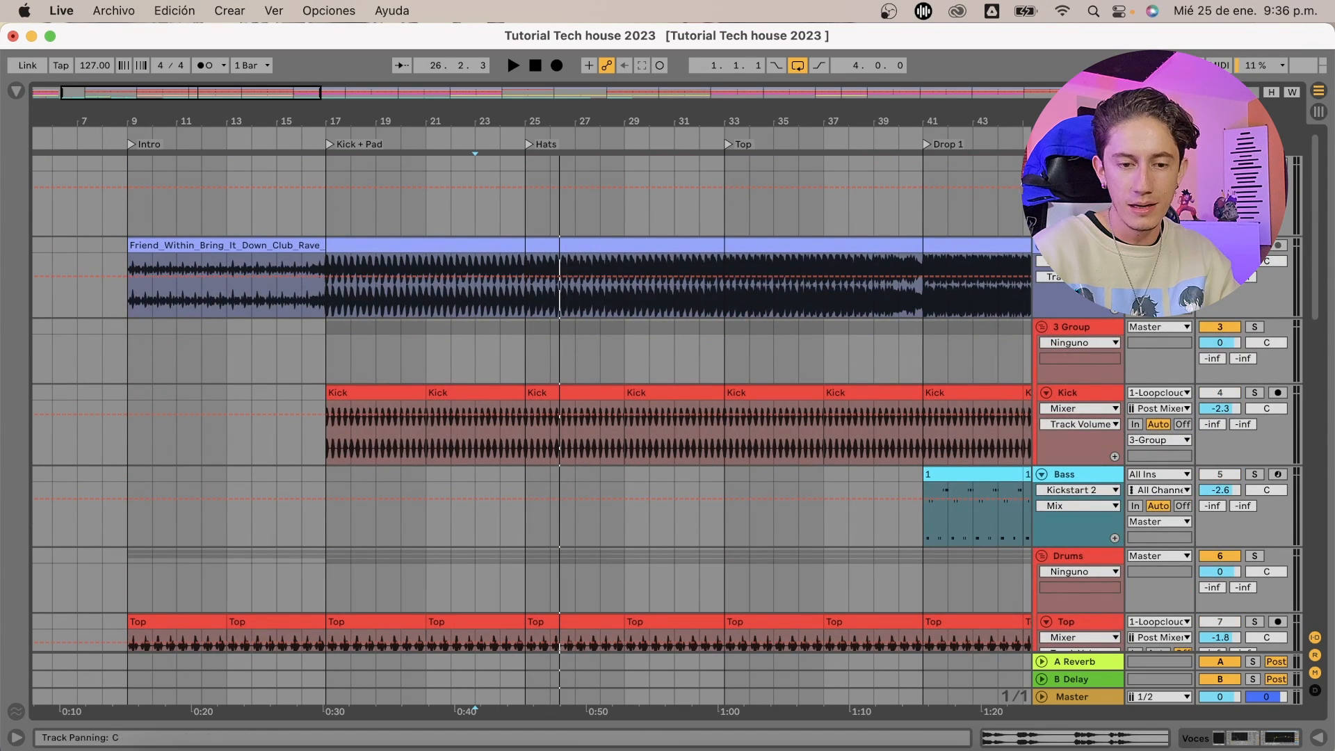
left_click(535, 314)
key("space")
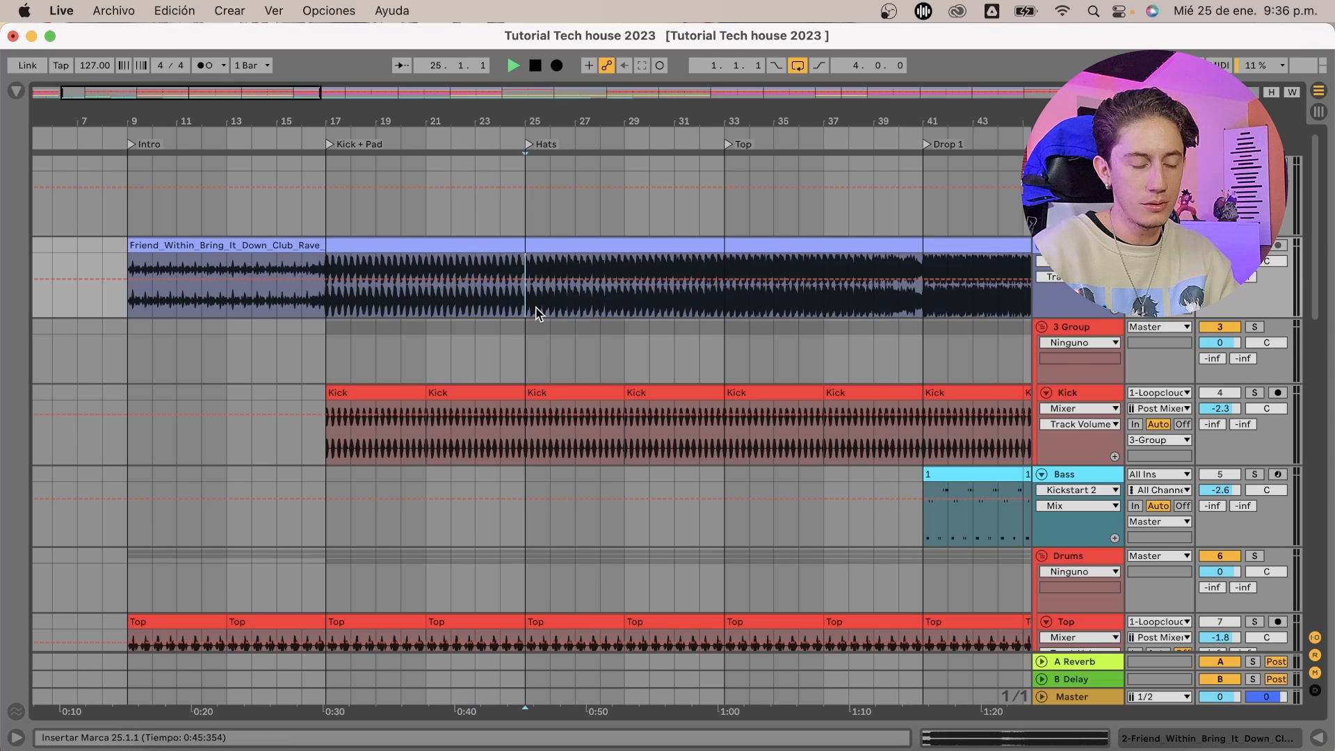
key("space")
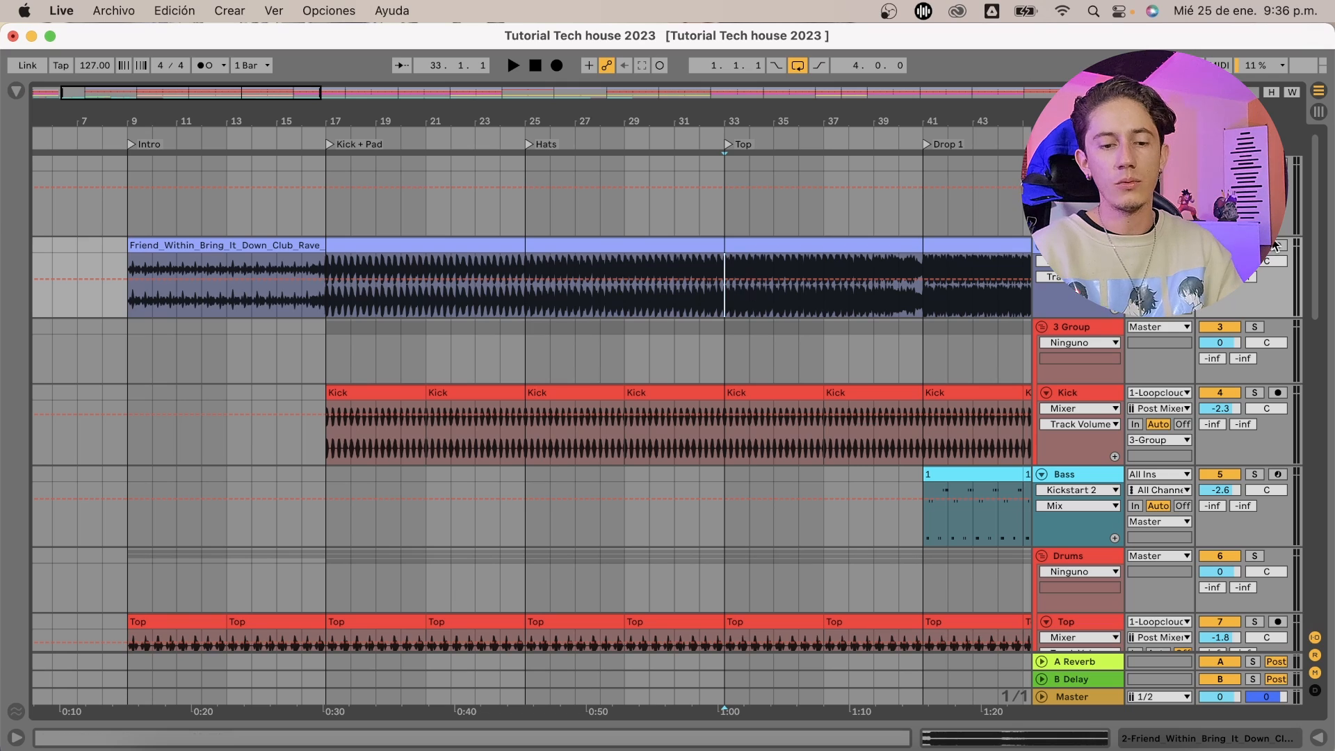
Play briefly from the Top section at bar 33 and examine the kick and drum clips against the reference track
key("space")
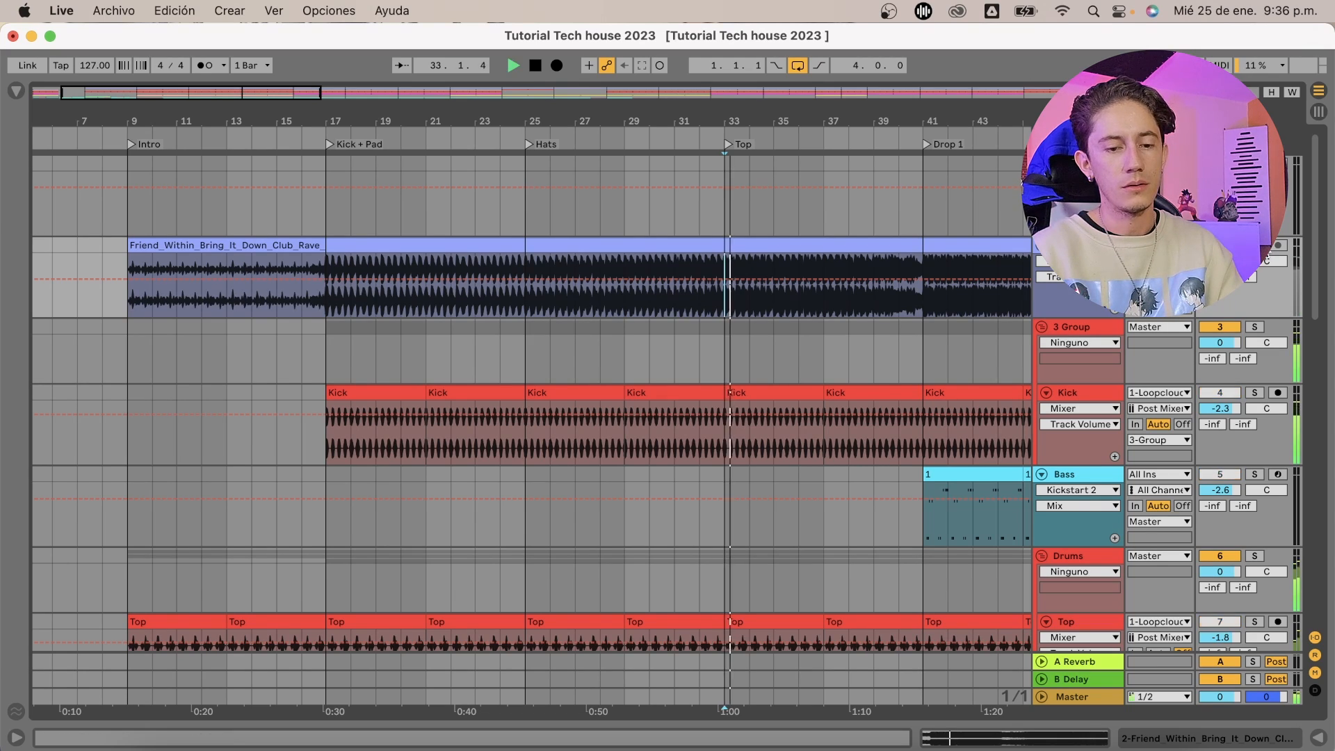
scroll(799, 417, "down", 6)
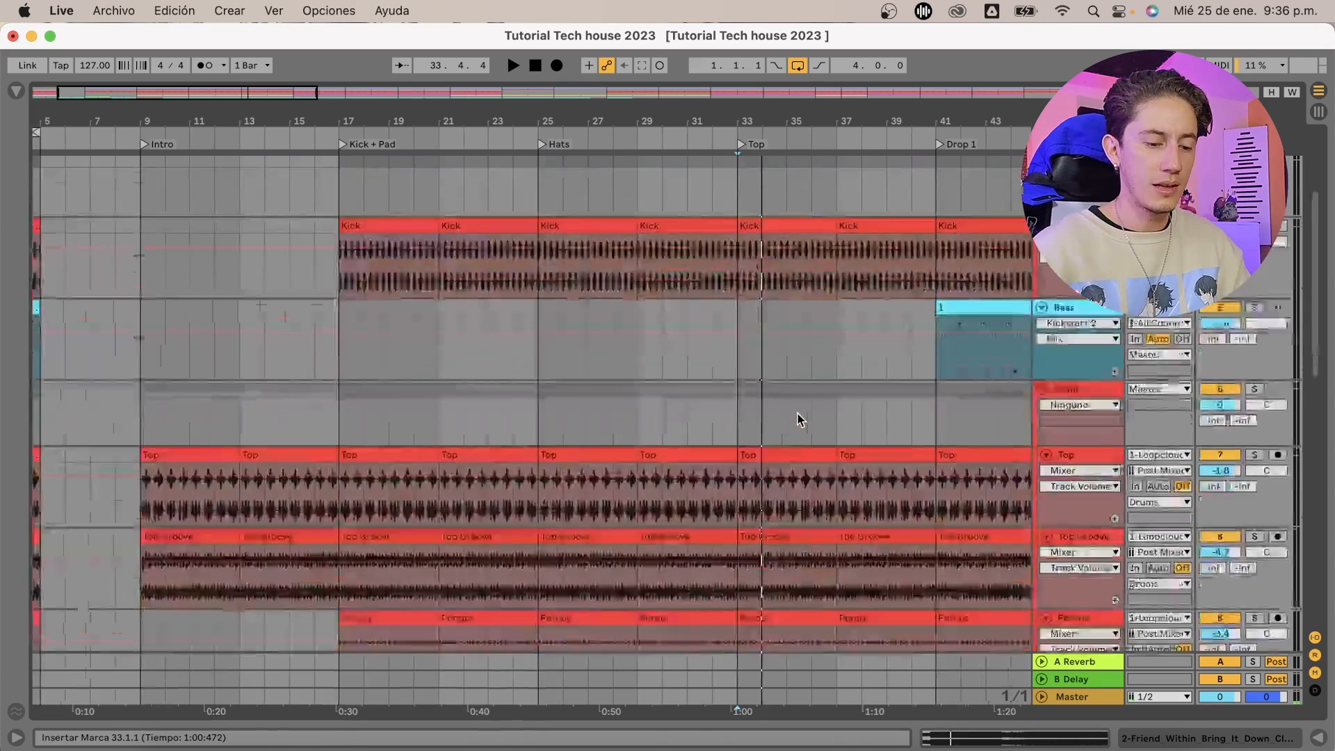
scroll(796, 415, "up", 5)
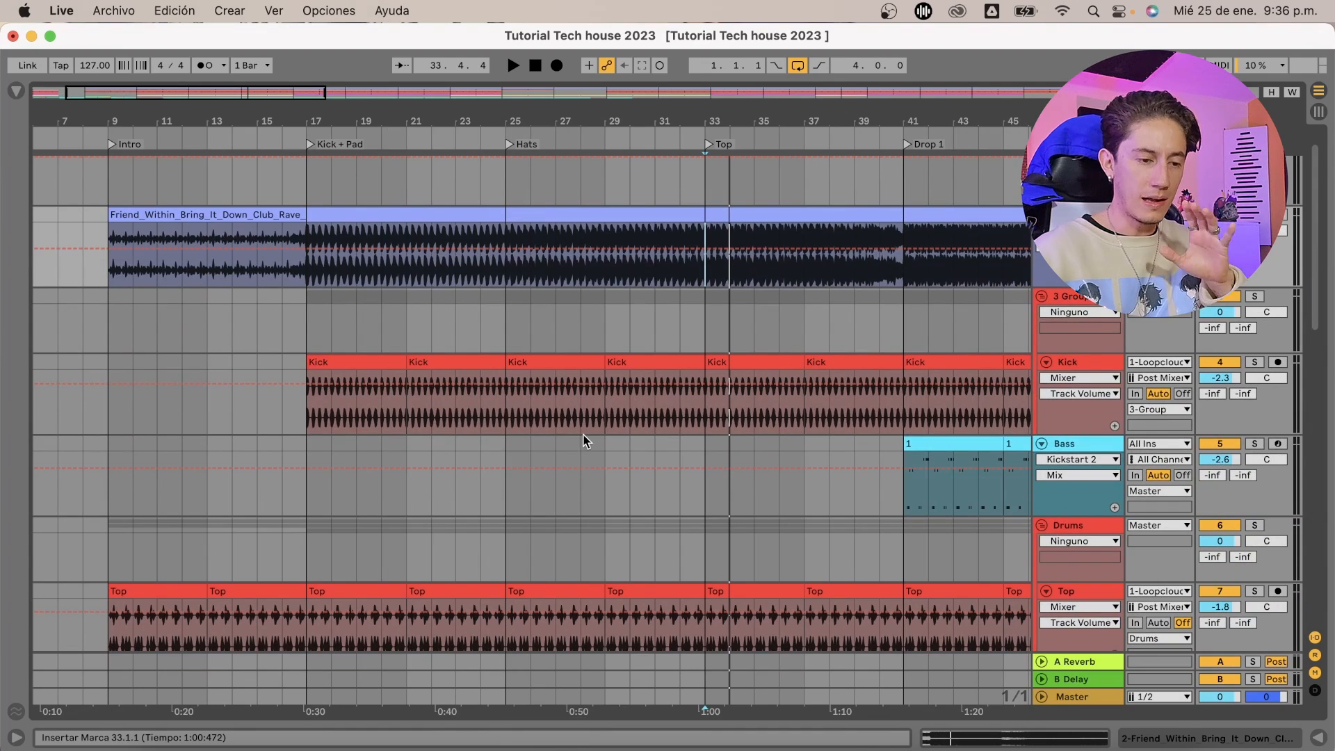
Duplicate the drum hit effect clip in the Fx group so that a copy starts at bar 13
scroll(753, 331, "down", 8)
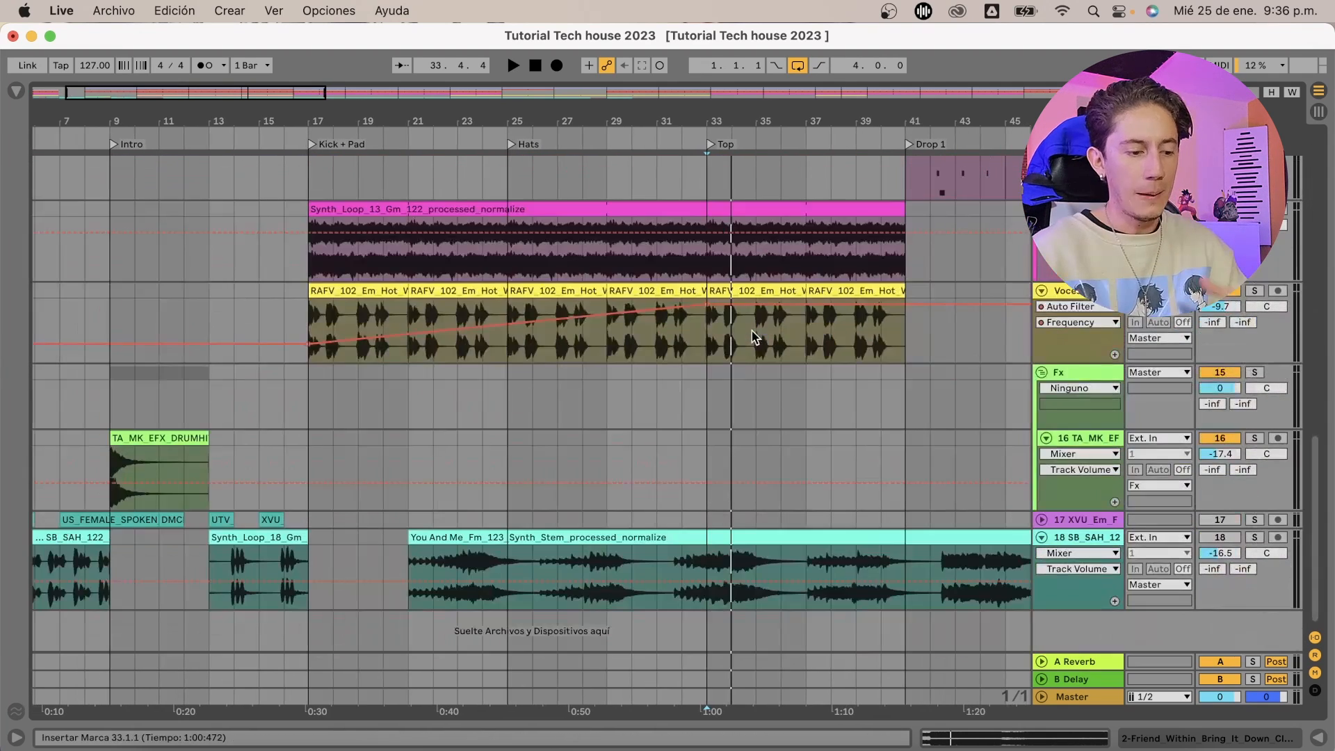
left_click(195, 436)
key("super+d")
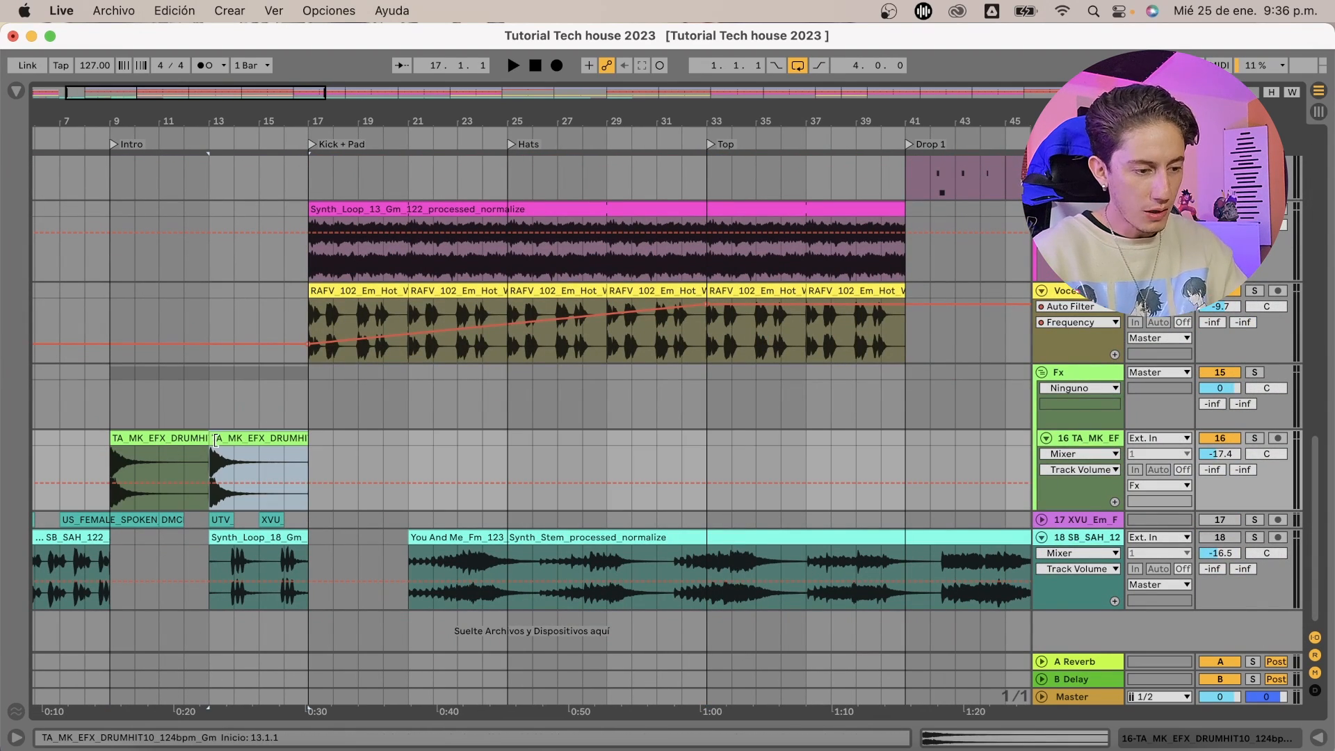
Move the drum hit effect copy from bar 13 to bar 25, and add another copy at bar 33
left_click_drag(245, 438, 545, 486)
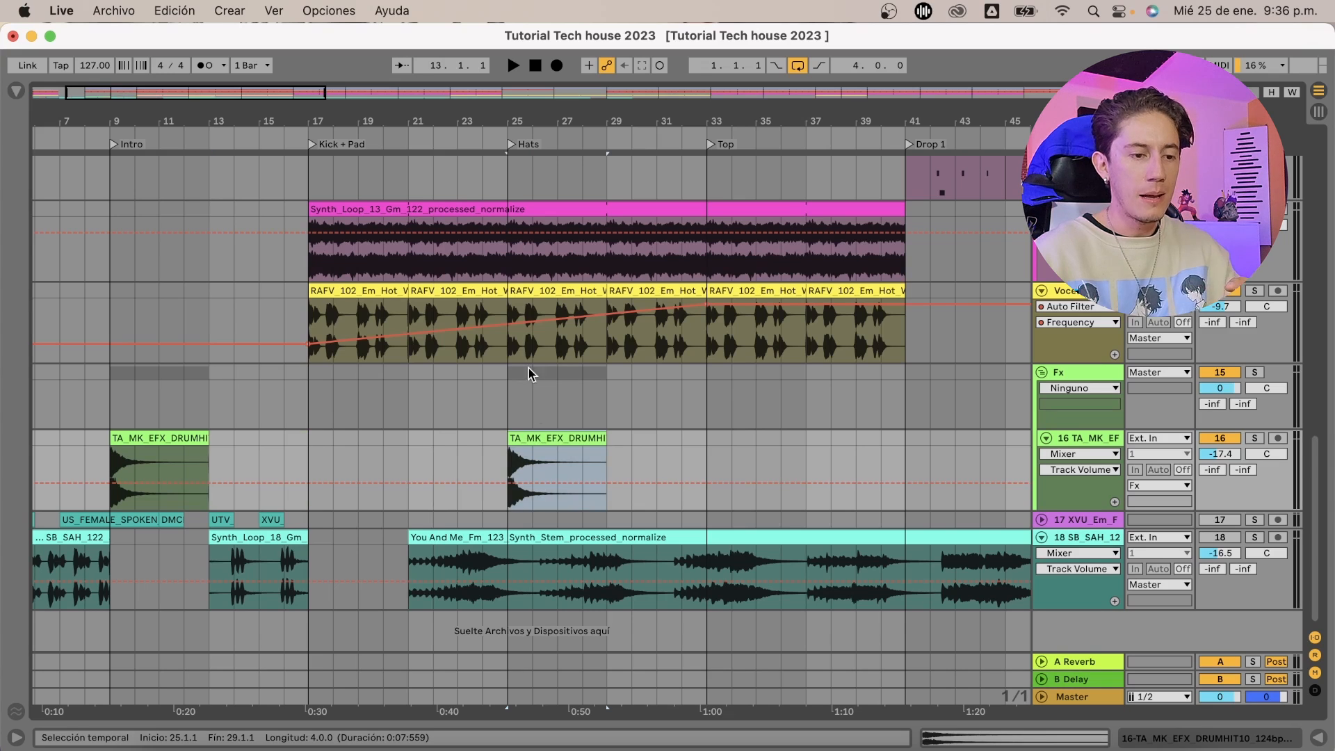
key("super+d")
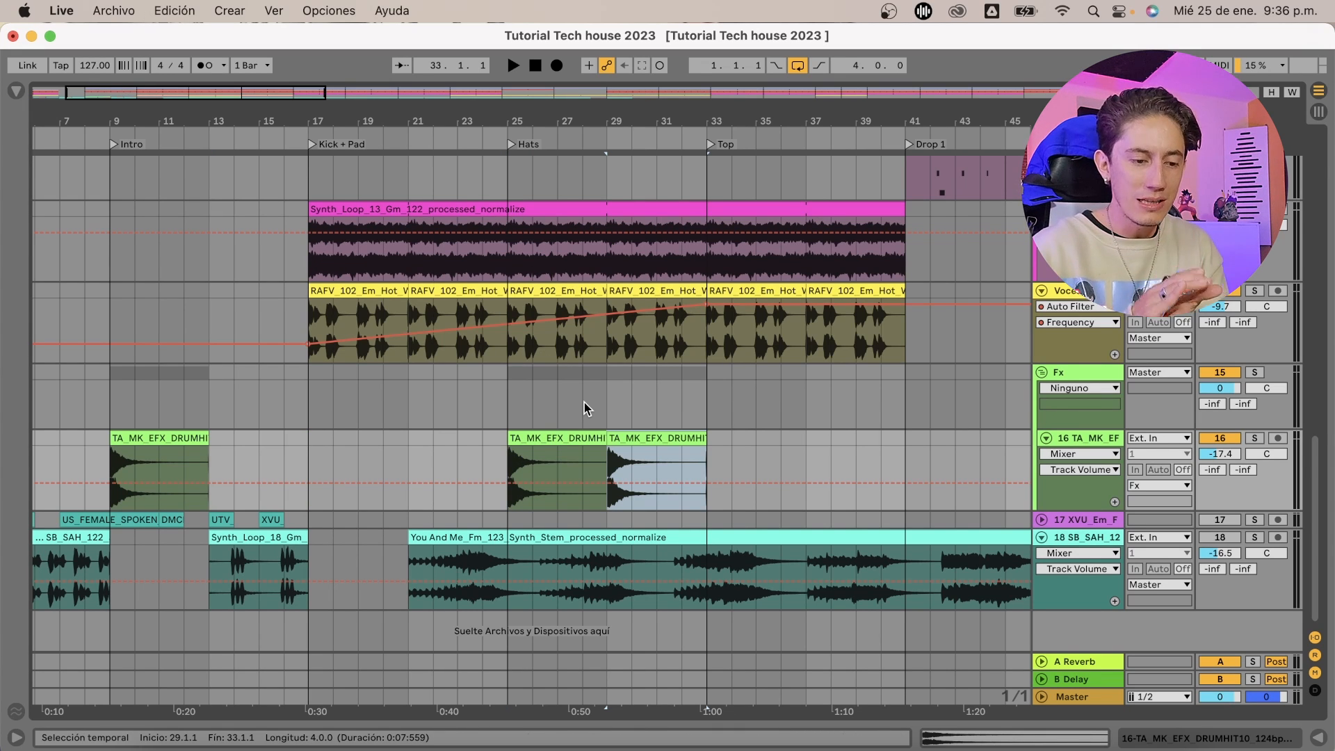
left_click_drag(639, 438, 736, 439)
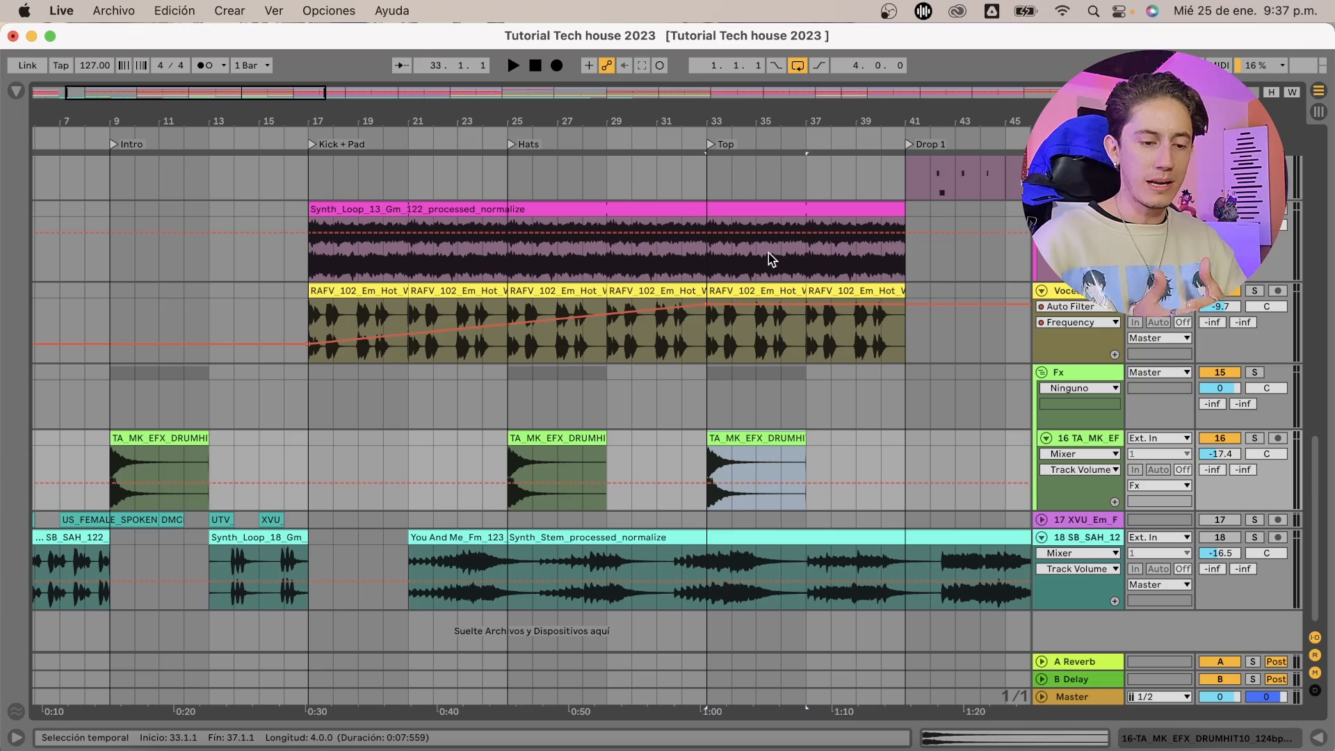
Switch to Loopcloud and search for tech samples with the Open Hi Hat instrument tag
scroll(769, 253, "up", 3)
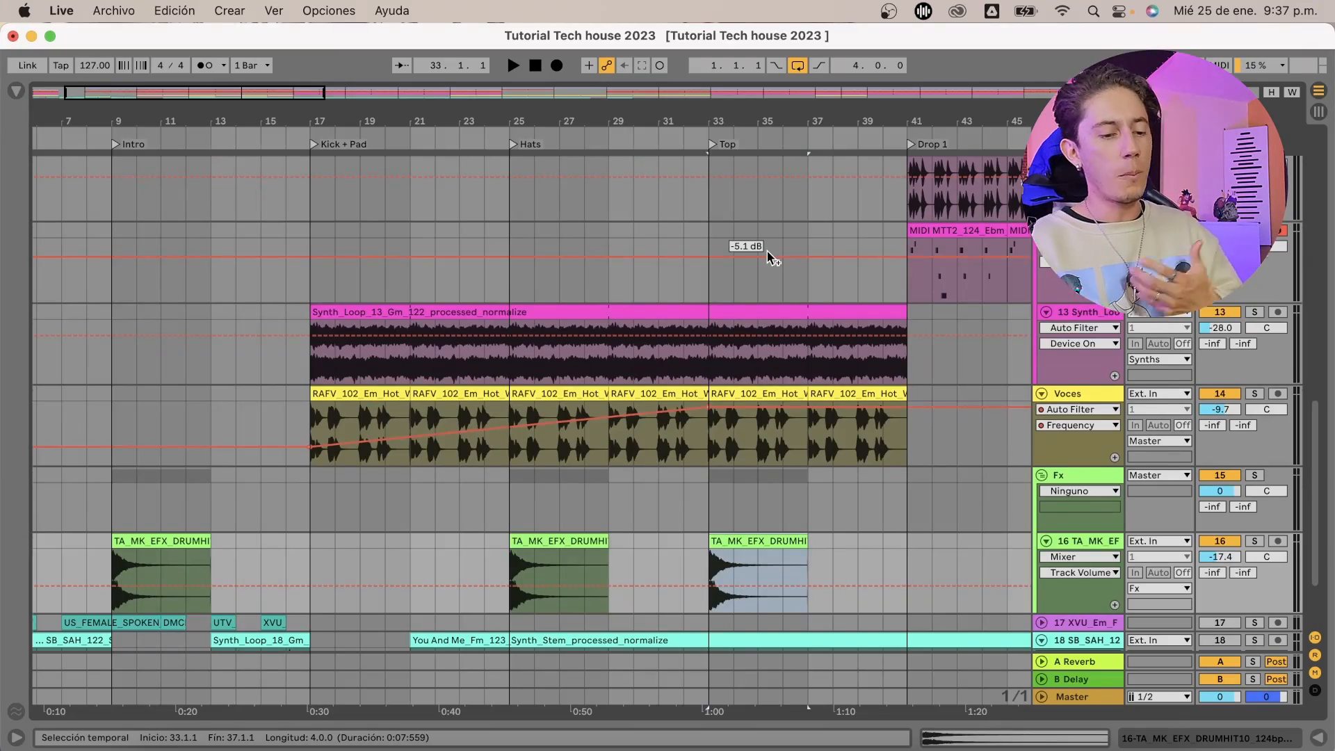
scroll(767, 254, "up", 3)
scroll(711, 235, "down", 1)
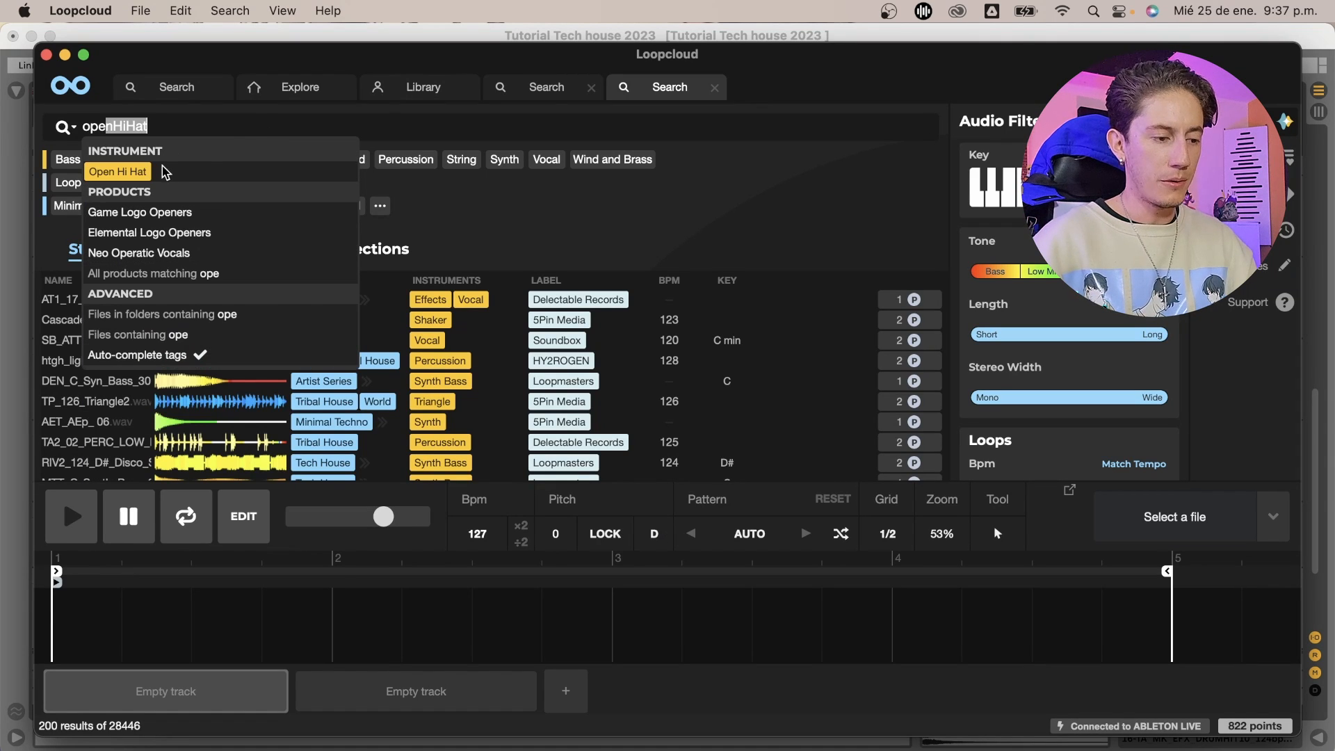
left_click(141, 173)
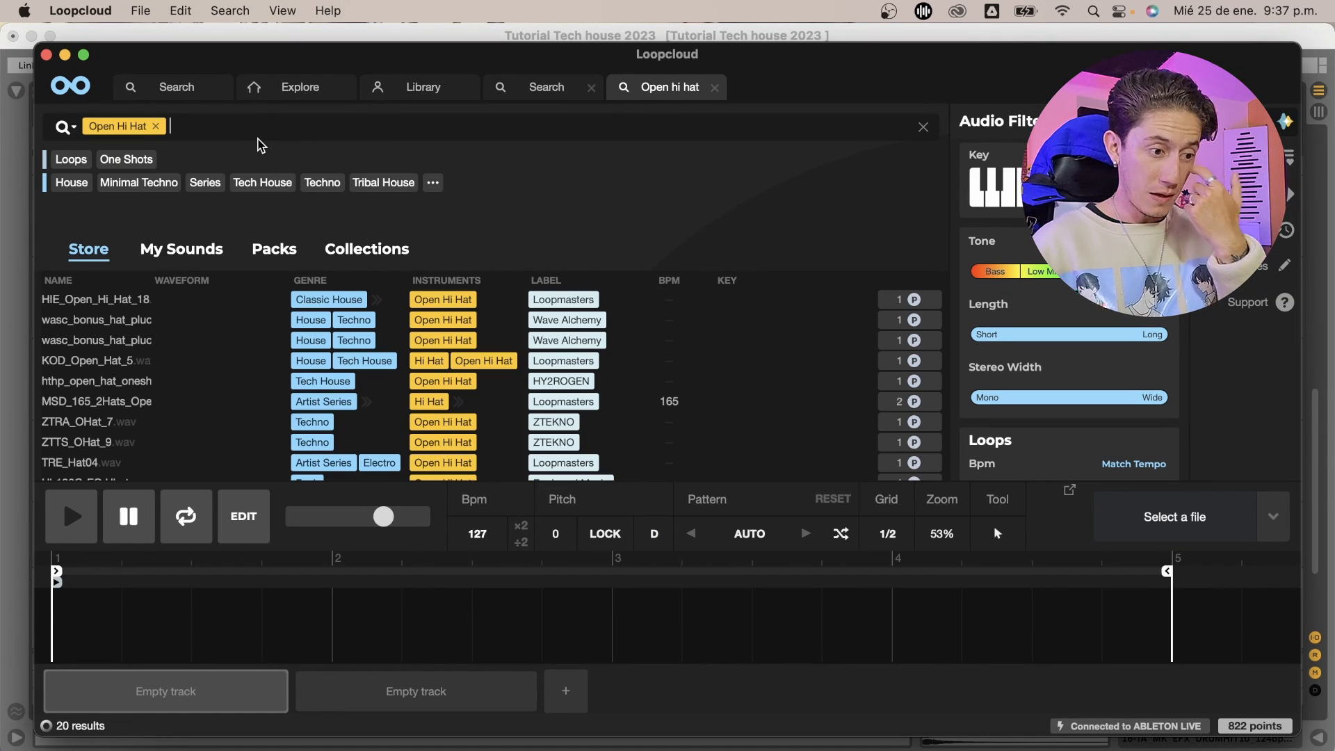
type("tech")
left_click(188, 260)
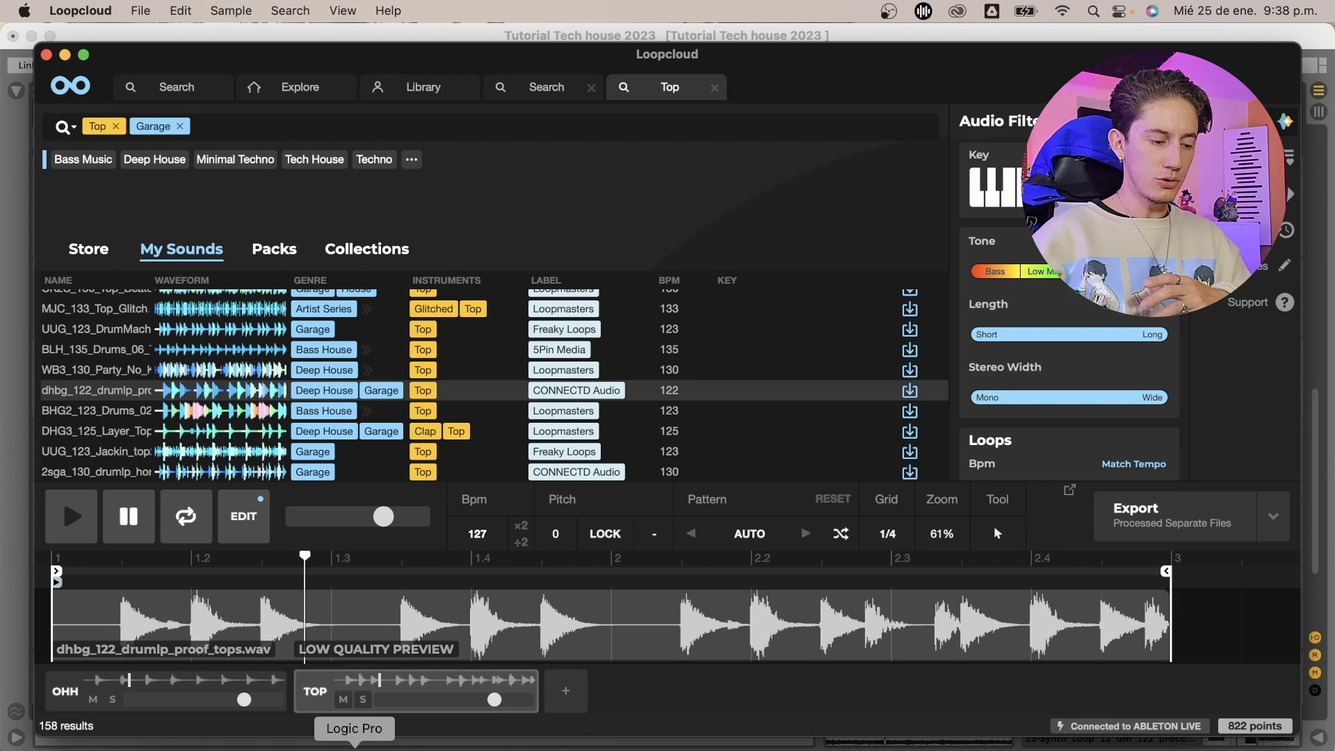
Audition the X3Q_03_124_OHat and dhbg_122_drumlp_proof_tops loops on the OHH and TOP tracks, and export them as processed separate files
left_click(213, 687)
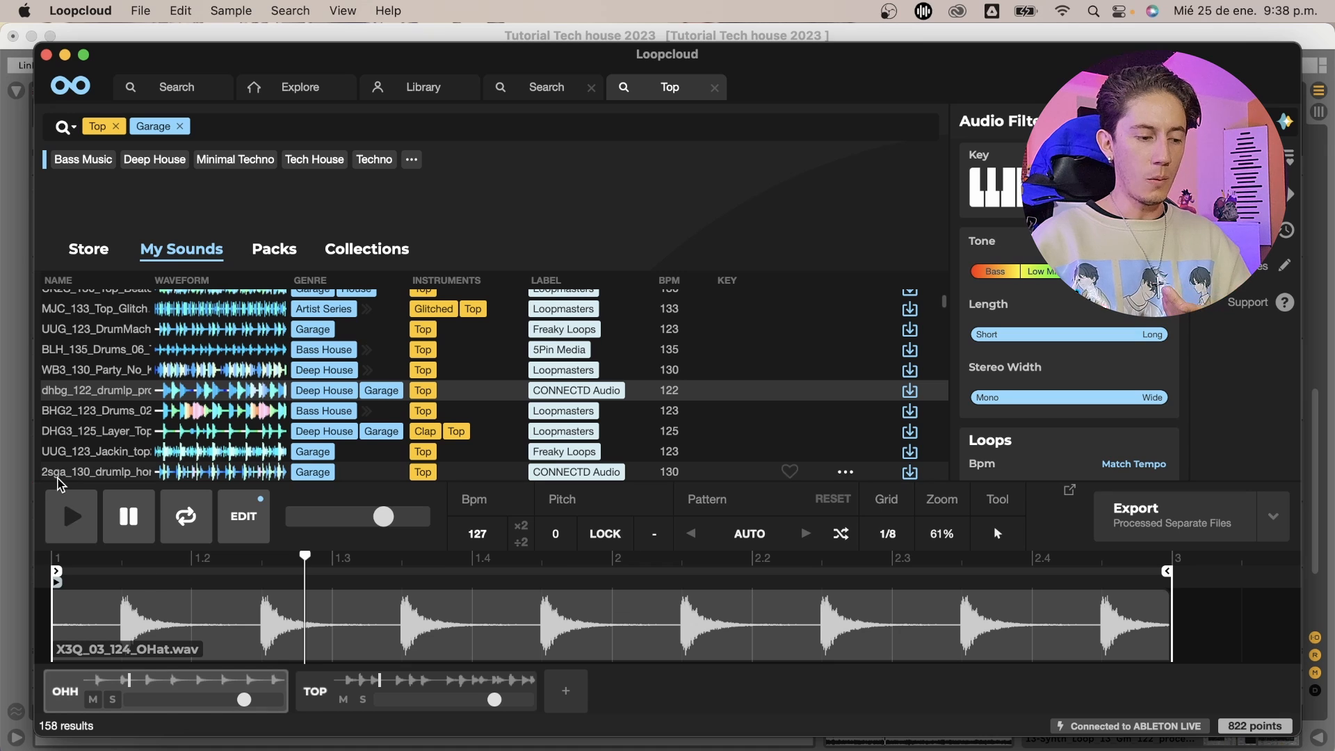
left_click(71, 516)
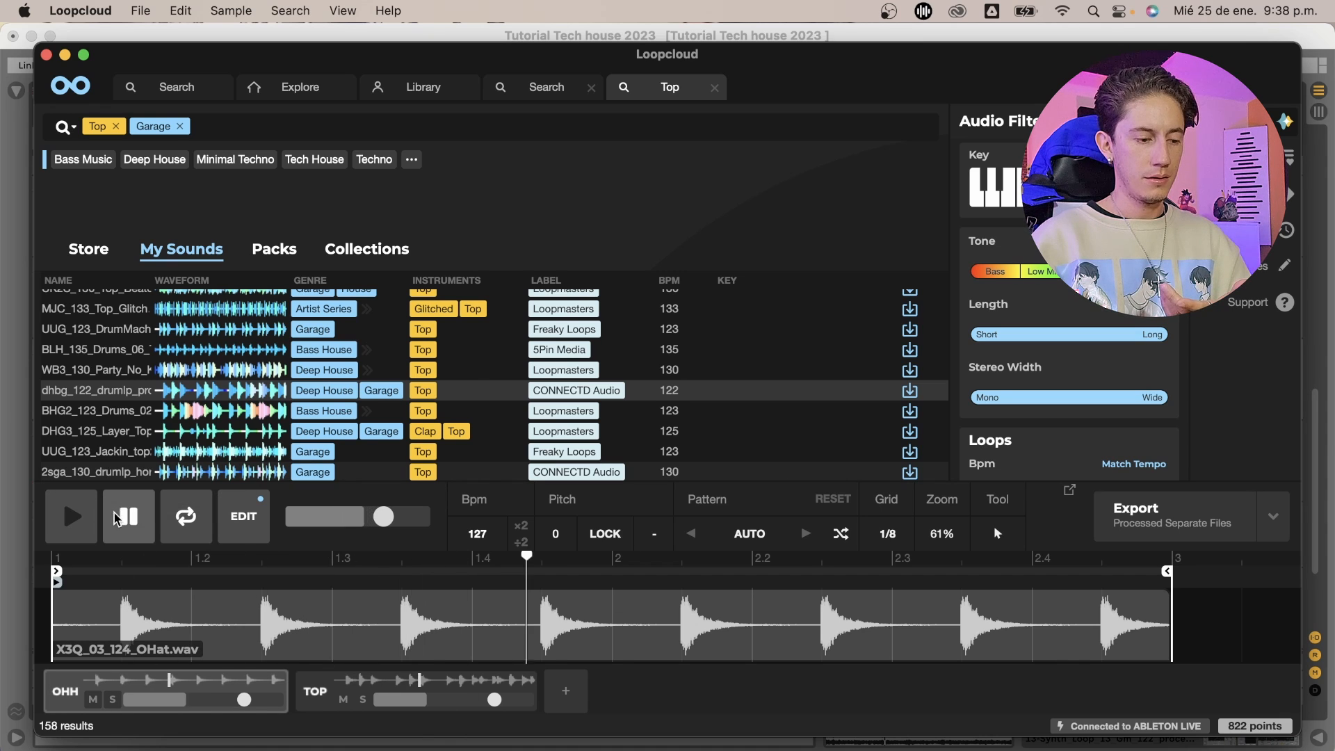
left_click(420, 688)
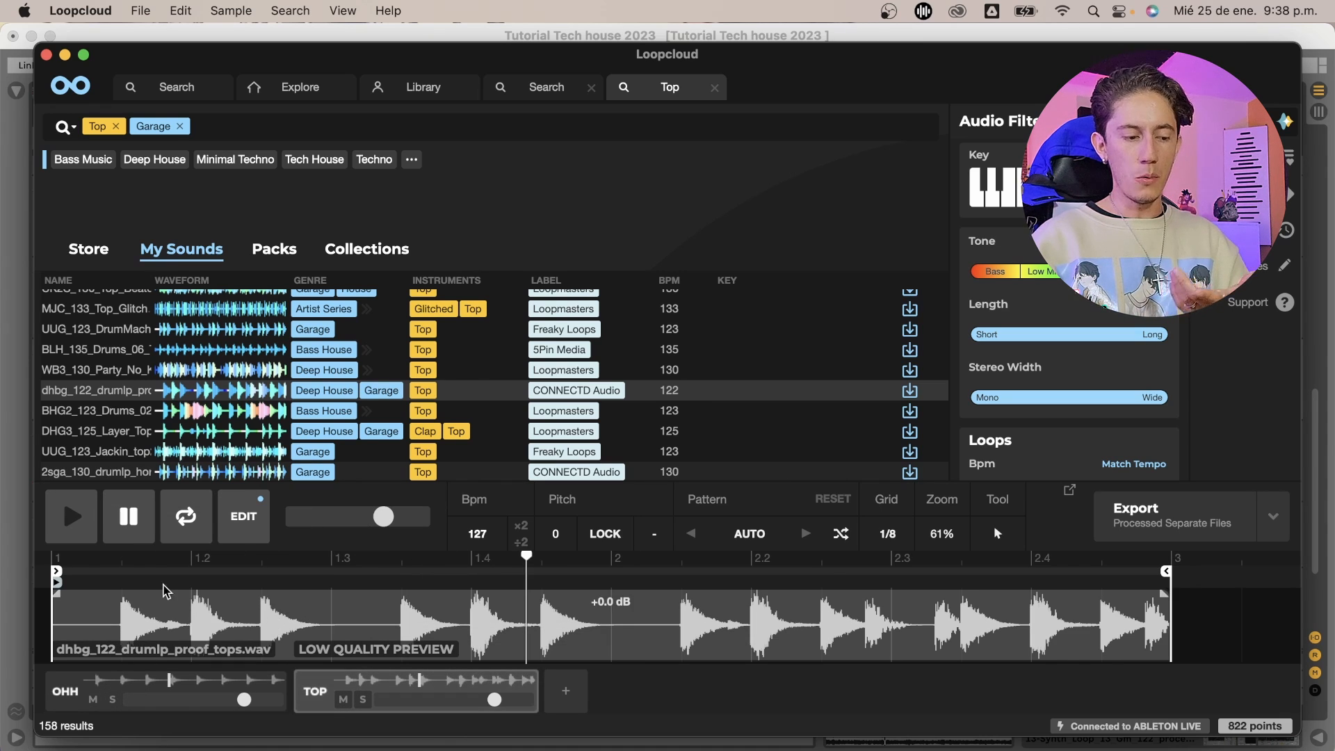
left_click(74, 529)
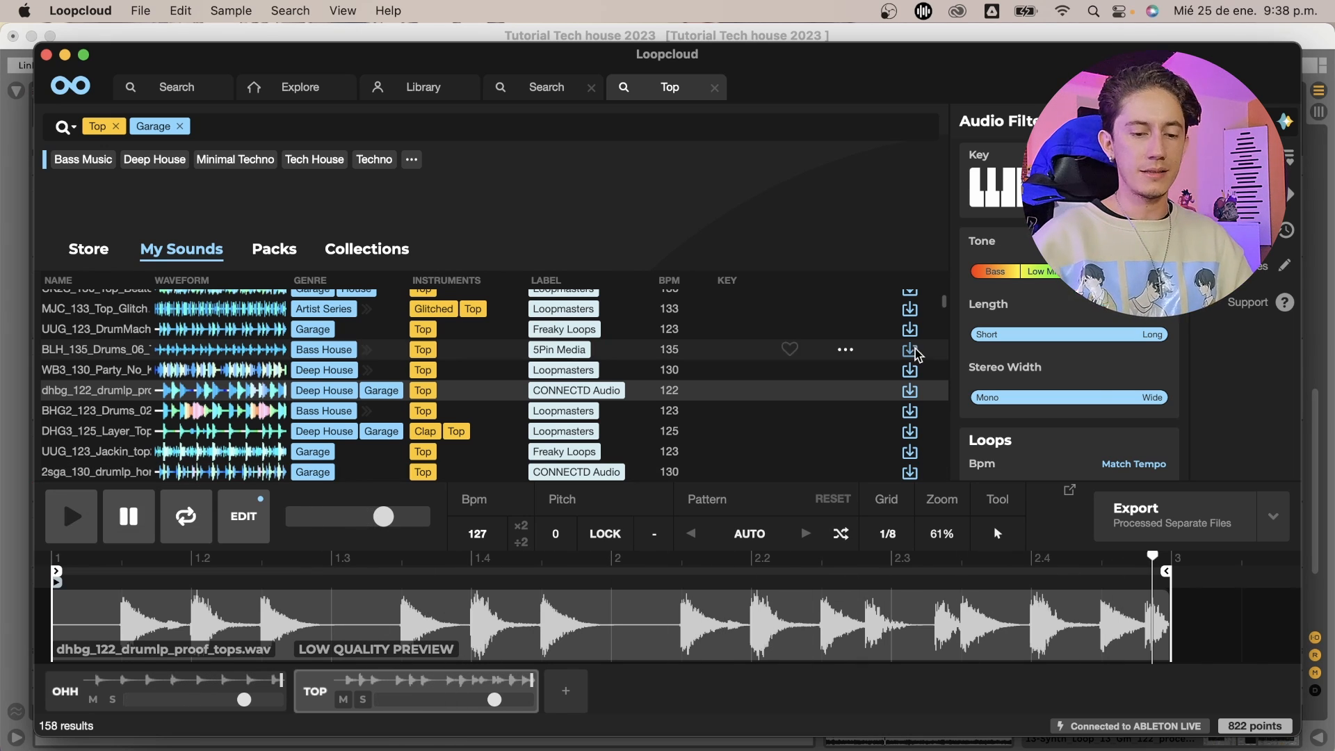
left_click(1187, 534)
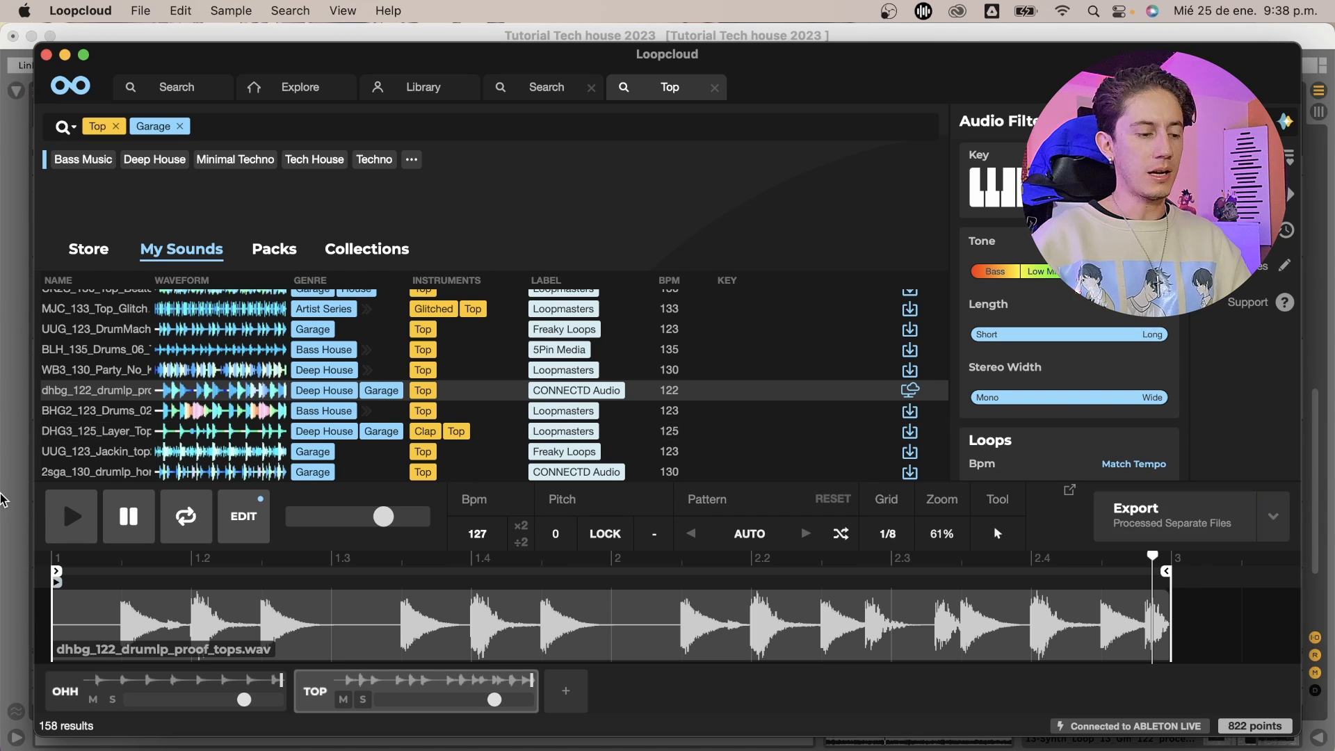
Switch back to Ableton Live and place the exported open hat and tops loops on audio track 10 from bar 33
key("super+Tab")
scroll(988, 470, "down", 2)
scroll(855, 470, "right", 2)
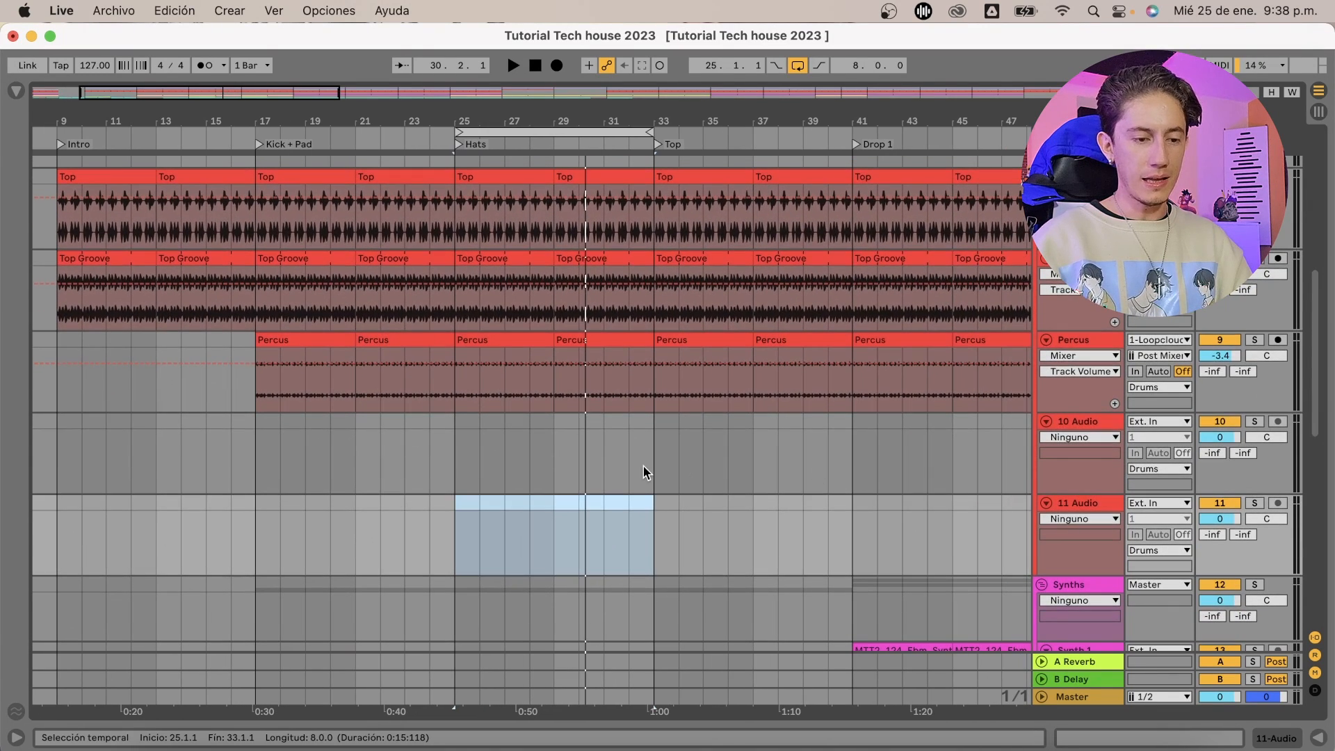
left_click(644, 466)
key("super+v")
Arrange the open hat loop from bar 25 to 41 on track 10 and the tops loop from bar 33 to 41 on track 11
left_click(675, 422)
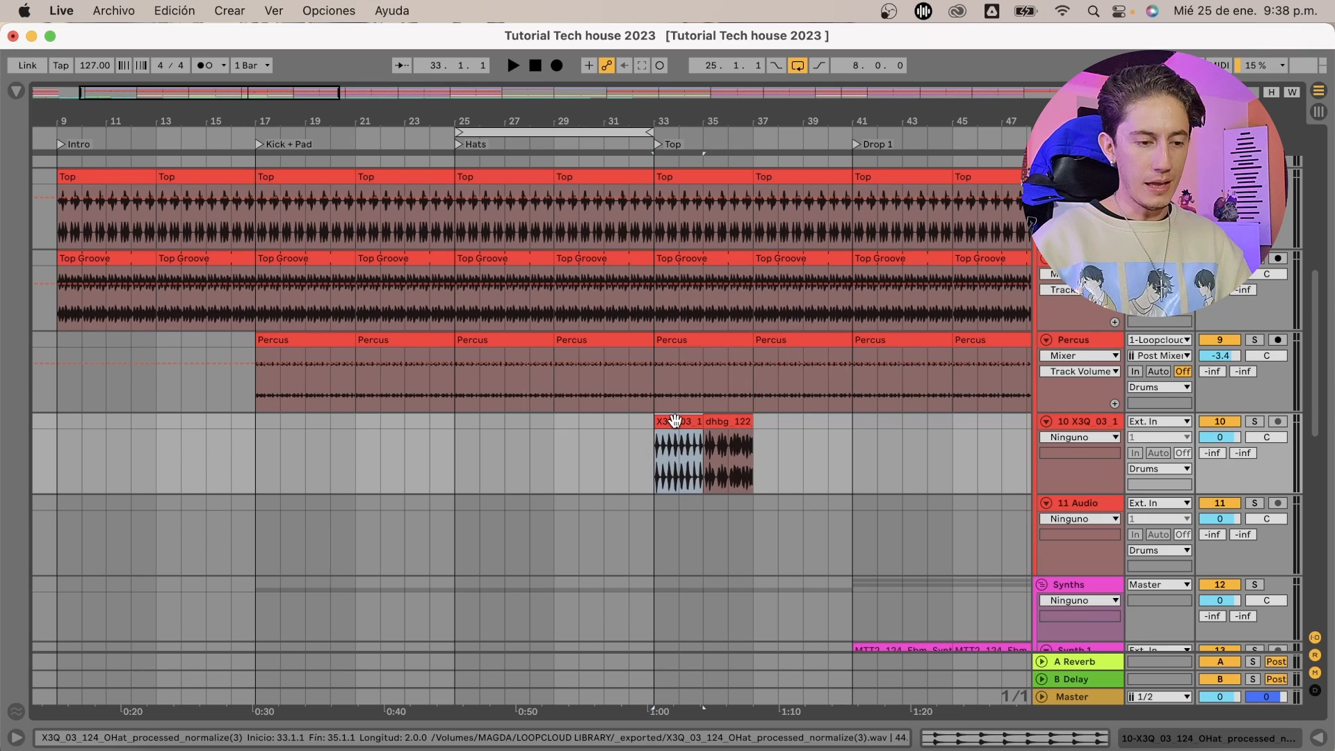
left_click_drag(675, 421, 472, 420)
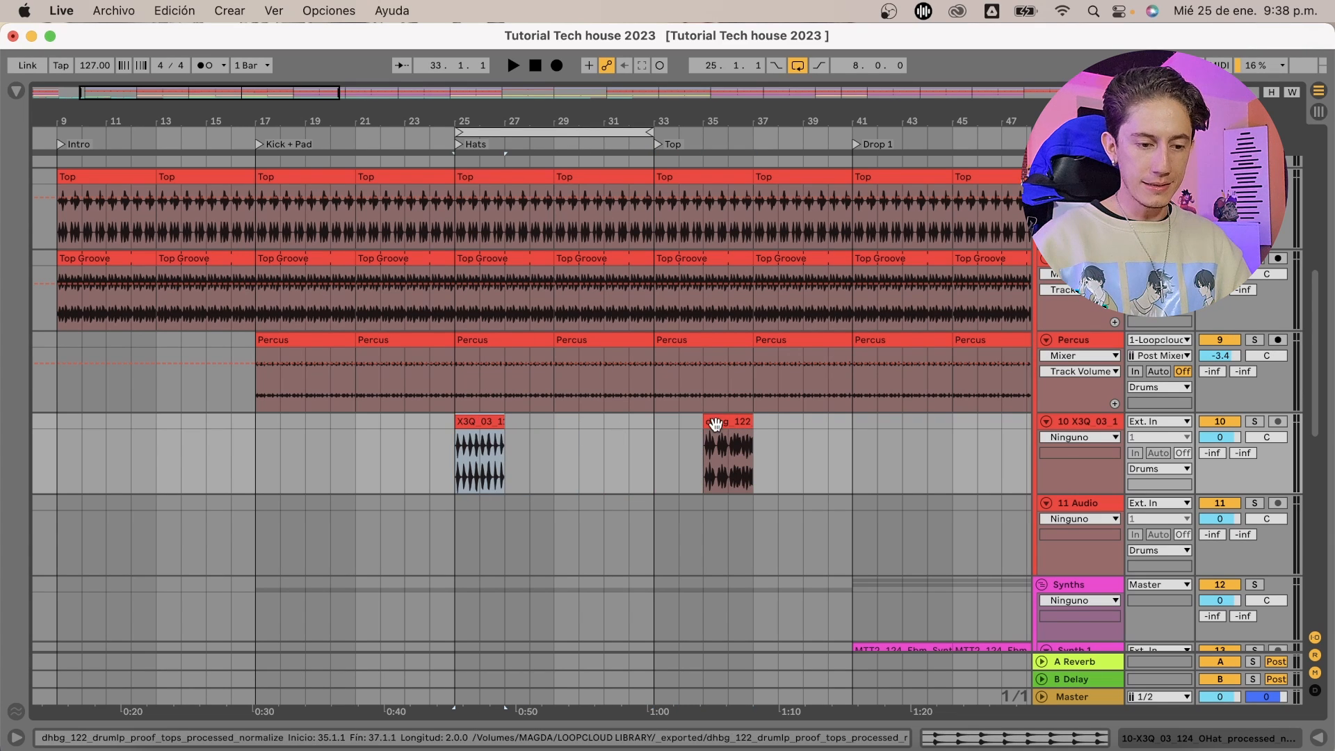
left_click(728, 421)
left_click_drag(727, 421, 853, 511)
left_click_drag(504, 438, 853, 436)
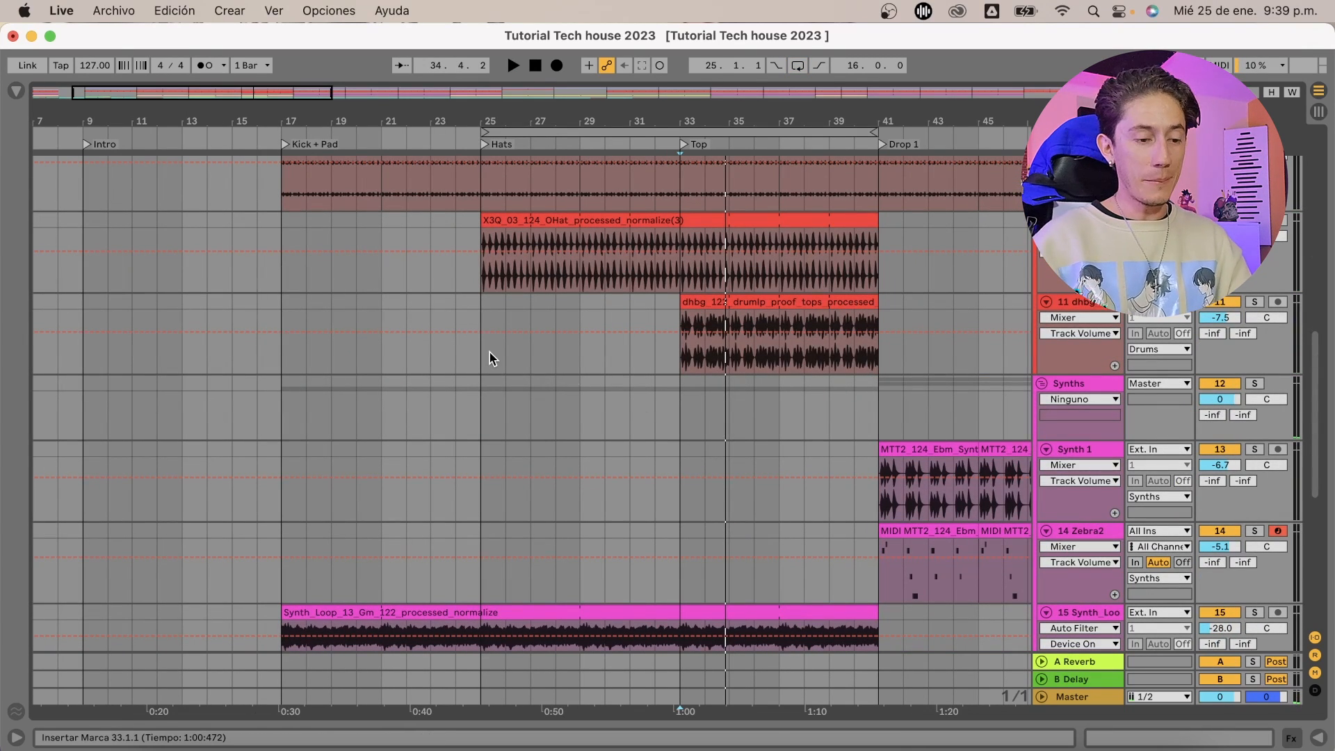
Play the arrangement from bar 24 into Hats and from bar 32 into Top to check the new hat and tops layers
left_click(478, 284)
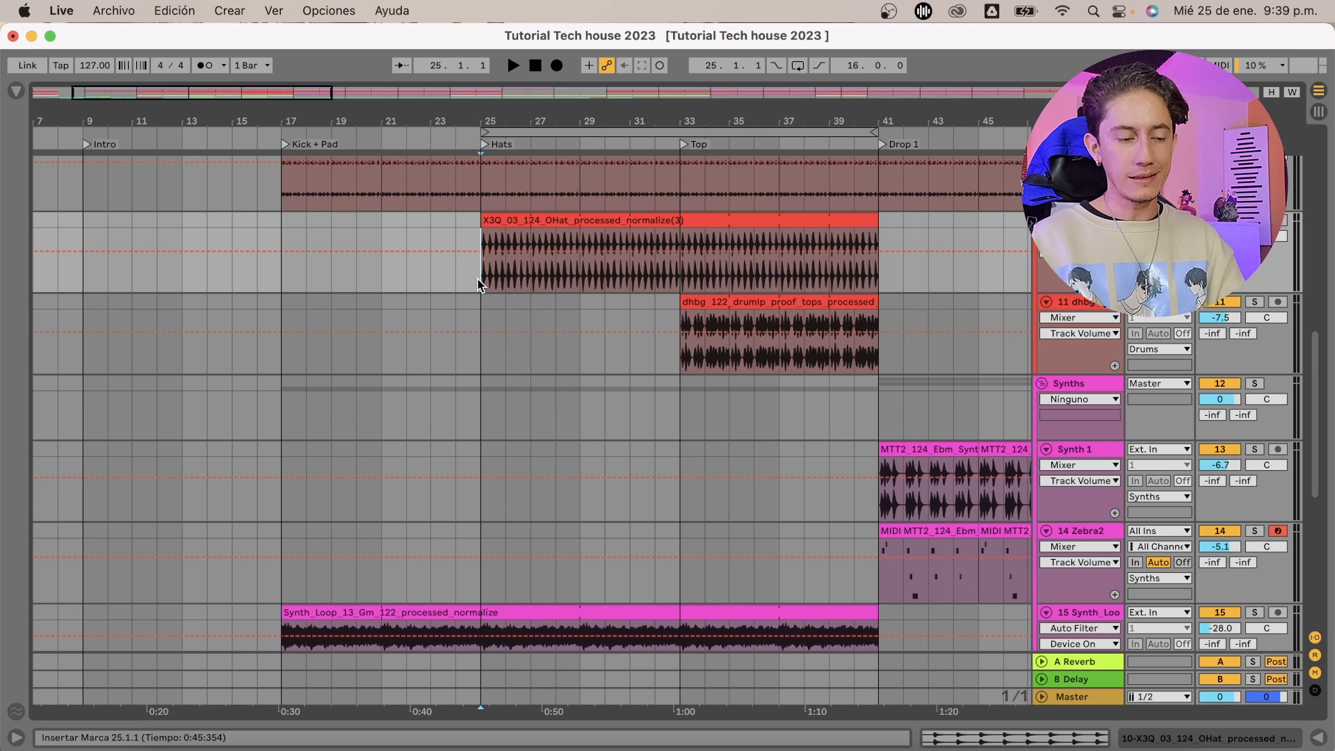
left_click(458, 276)
key("space")
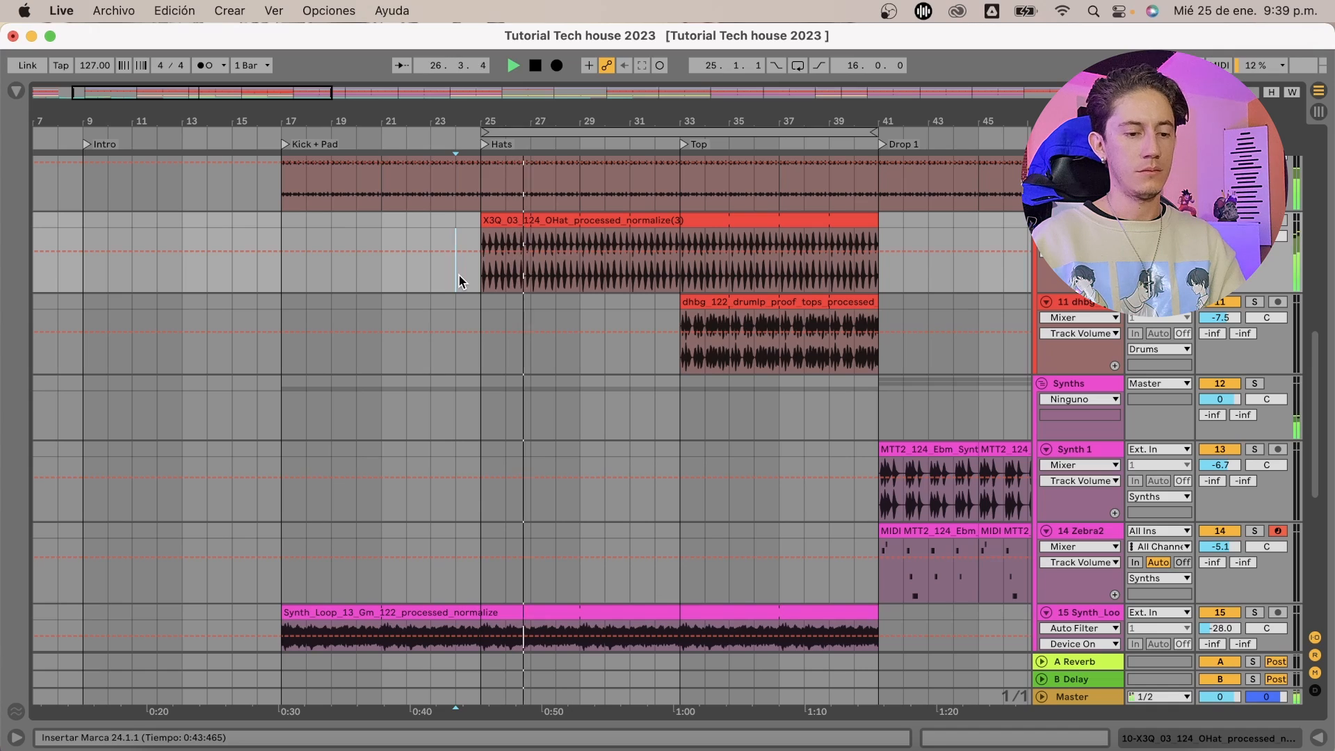
left_click(658, 303)
scroll(778, 329, "up", 8)
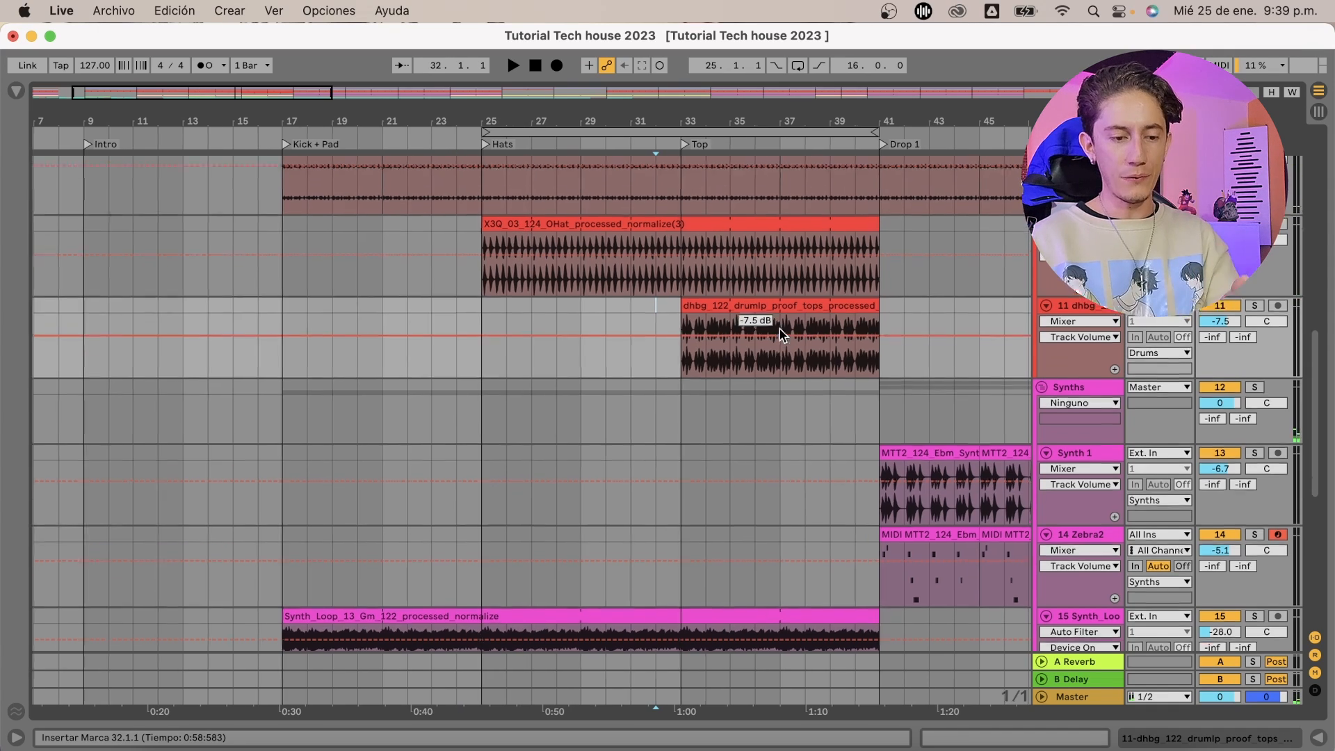
scroll(779, 328, "down", 5)
key("space")
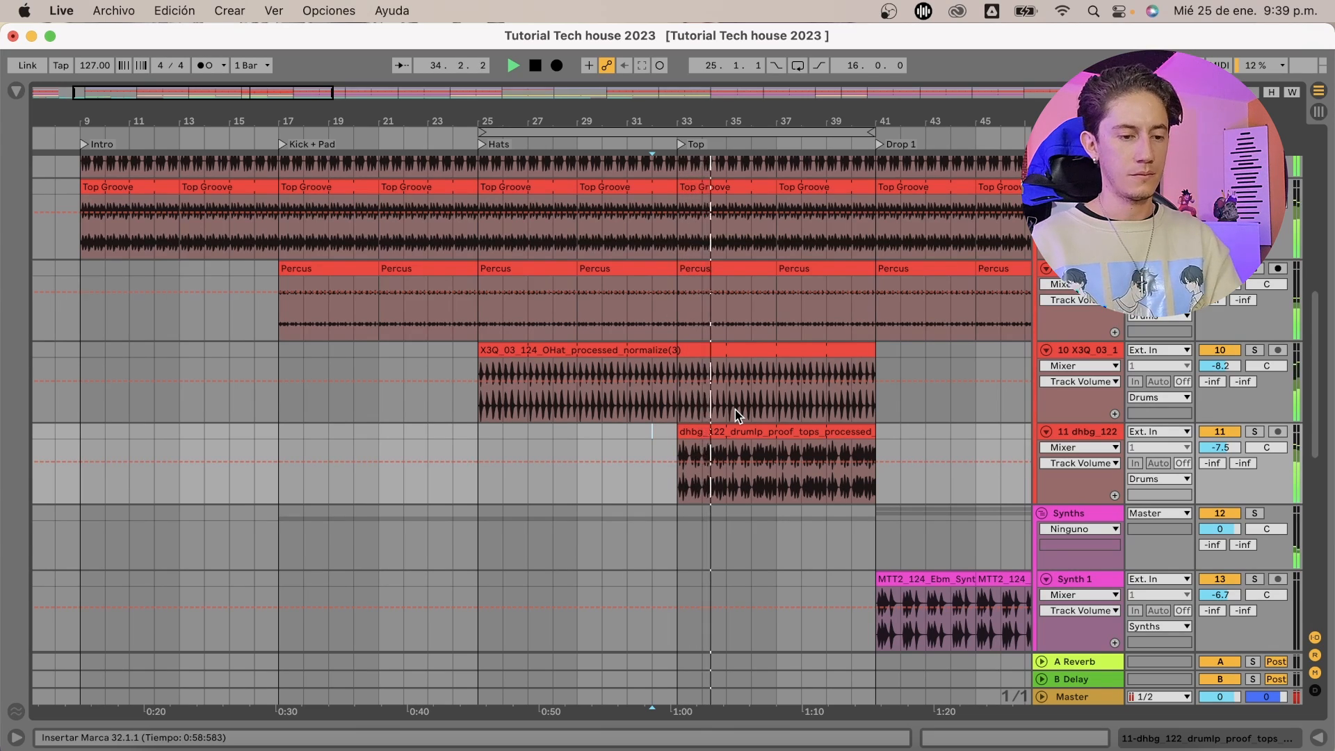
key("space")
Split the Kick clip at the start of the Hats section and add an extra kick hit at 25.1.3
scroll(736, 410, "up", 5)
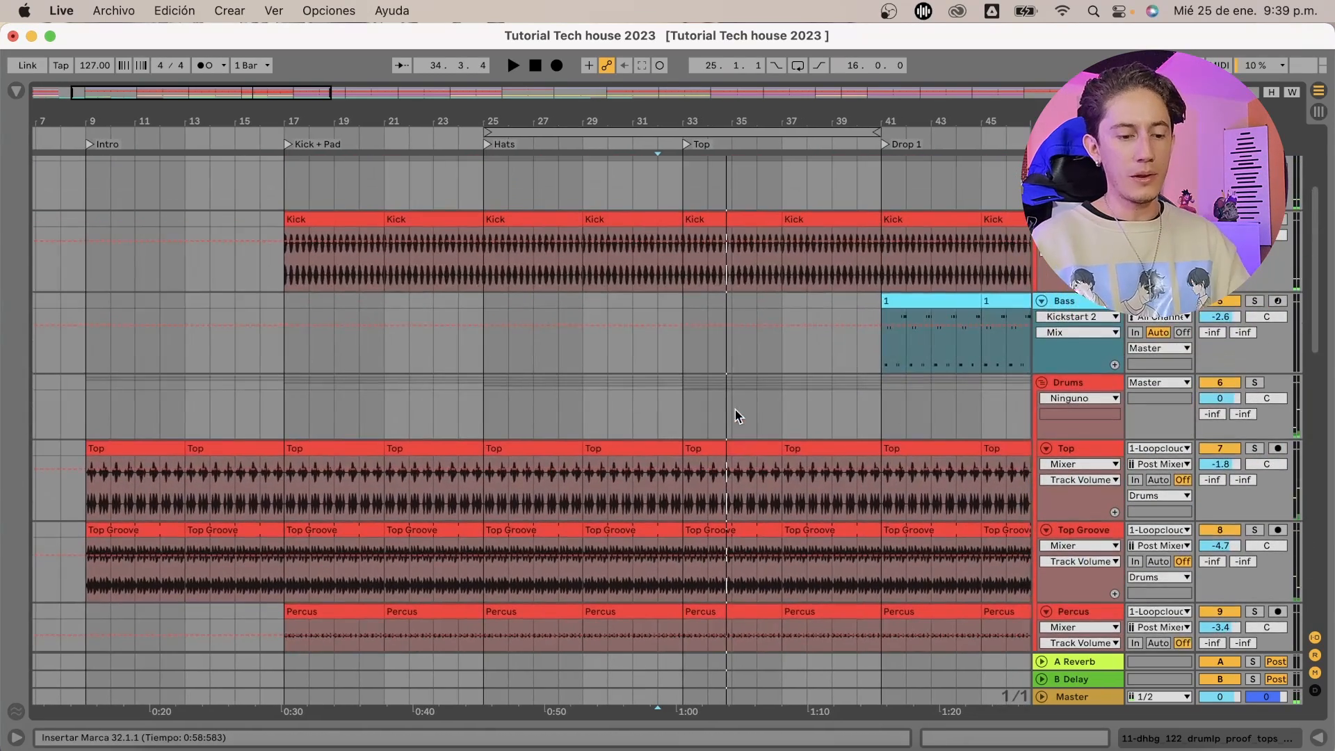
scroll(598, 413, "up", 2)
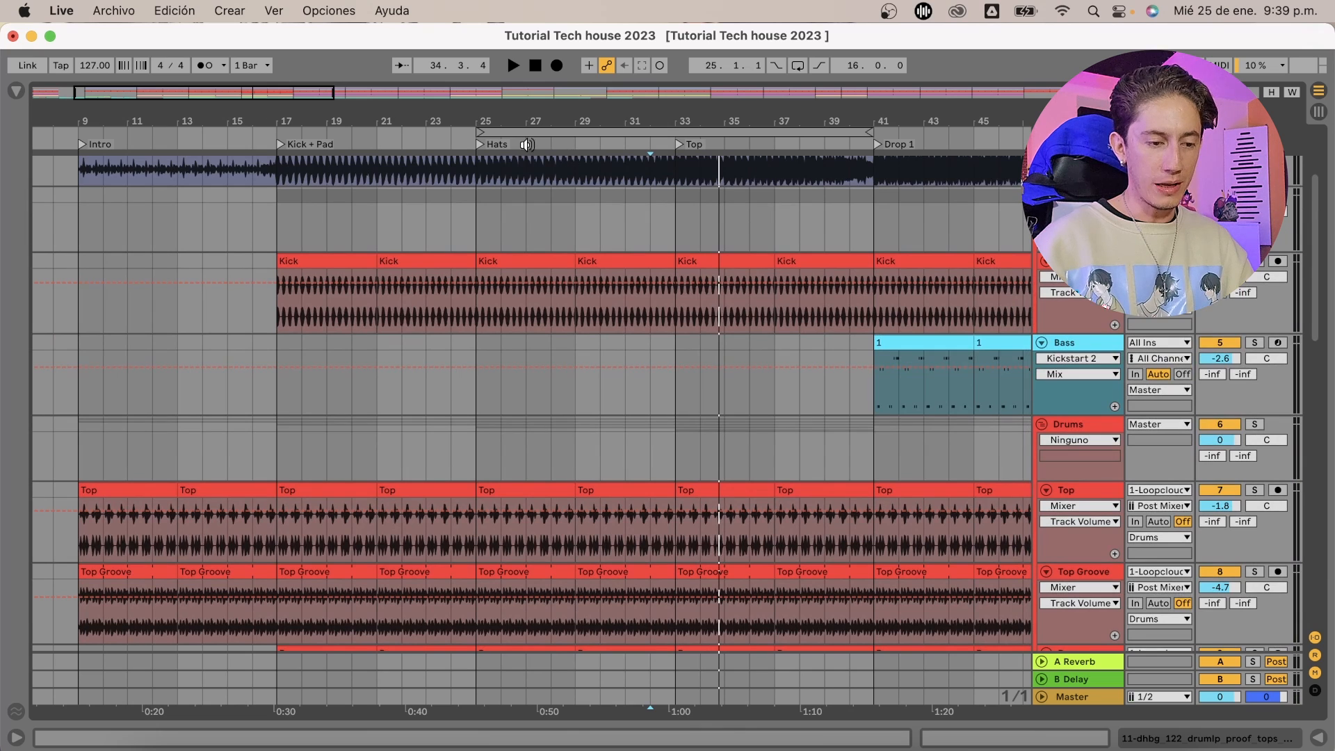
left_click_drag(490, 123, 466, 181)
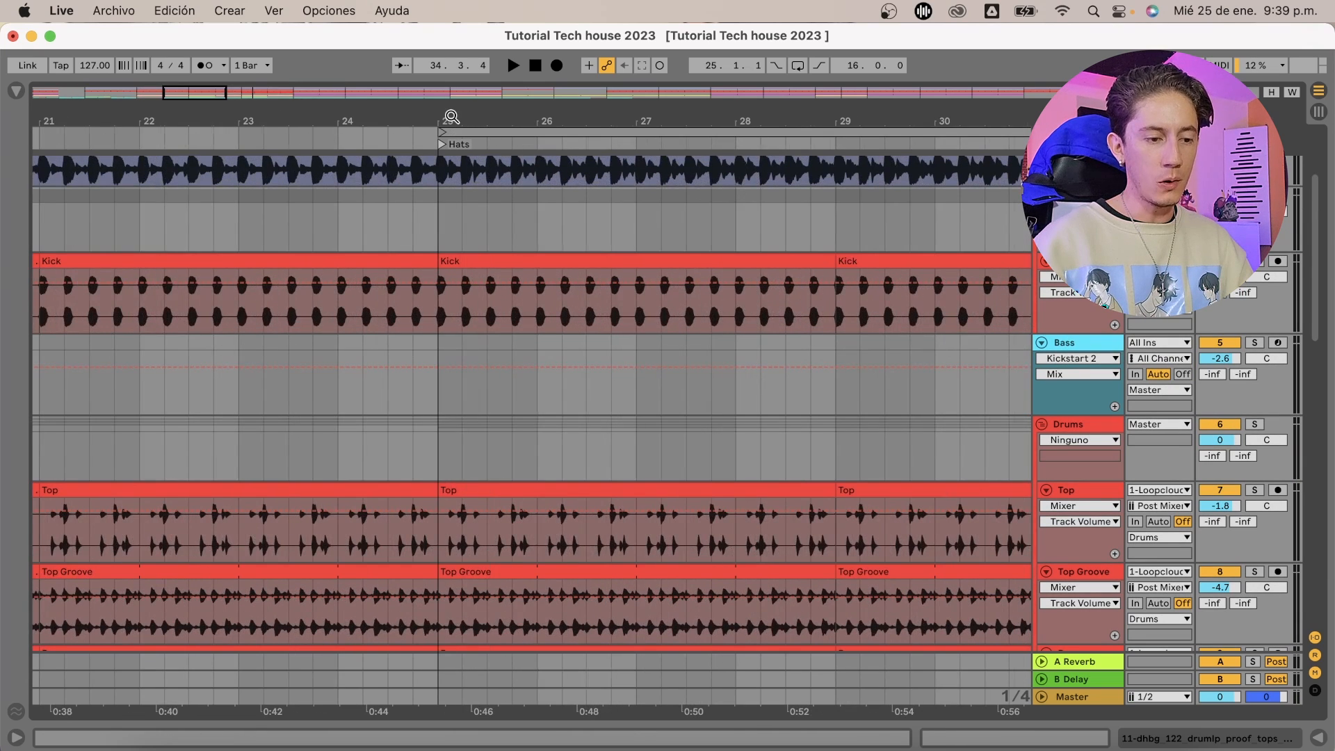
left_click_drag(452, 117, 452, 173)
left_click_drag(447, 299, 416, 305)
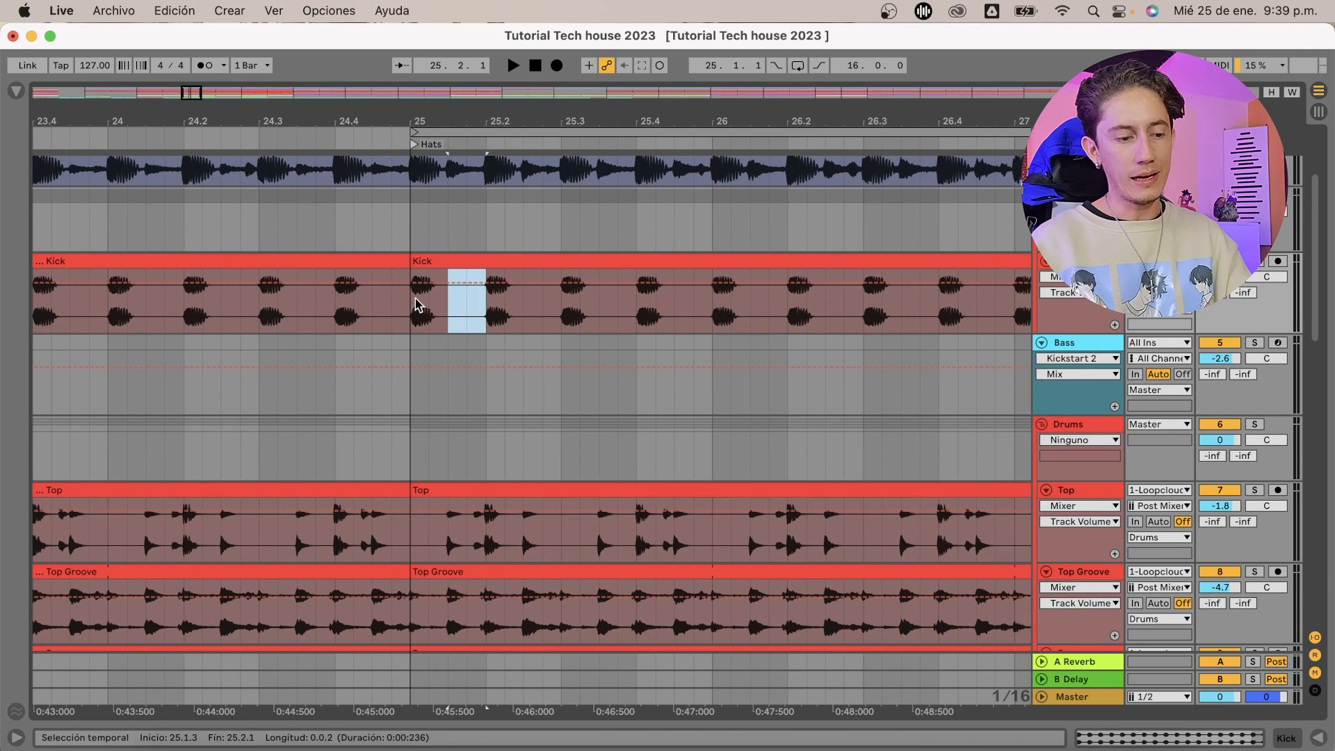
key("super+e")
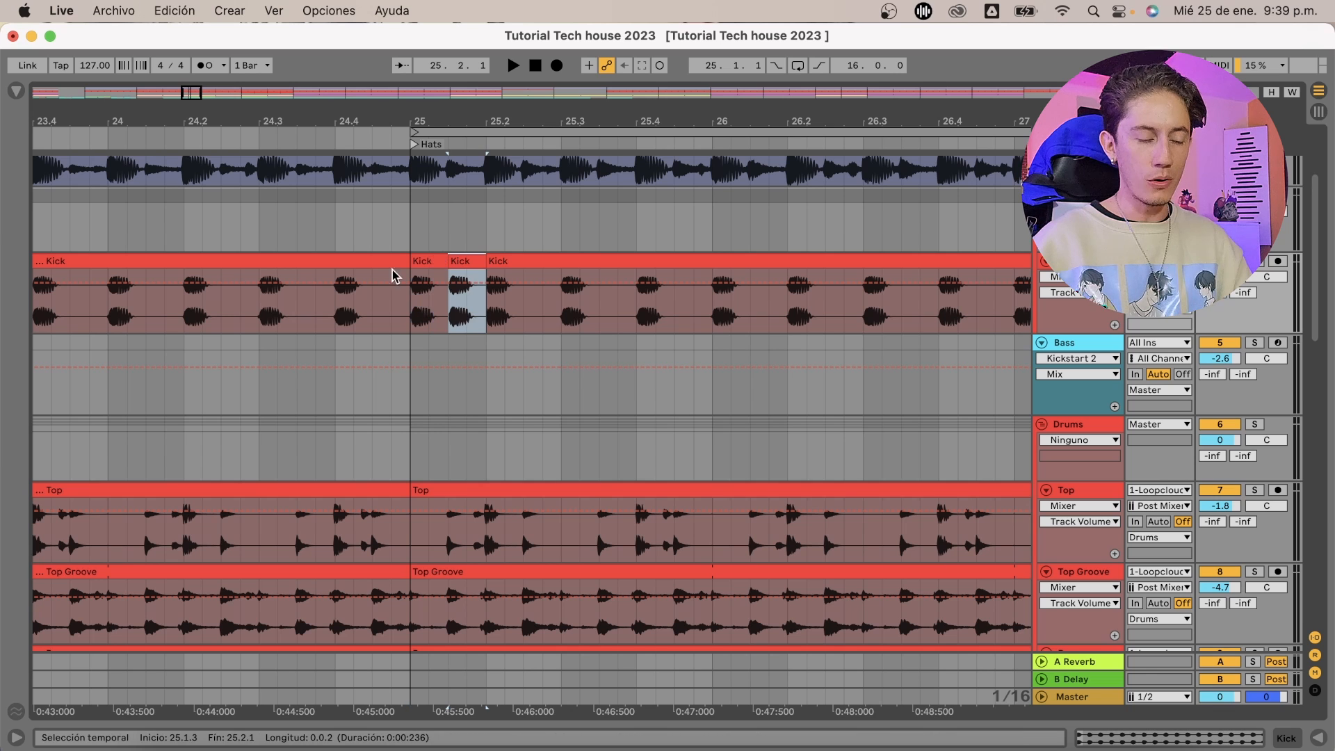
Play from 24.4.1 into the Hats section to check the extra kick hit against the reference track
left_click_drag(426, 131, 429, 120)
left_click(379, 322)
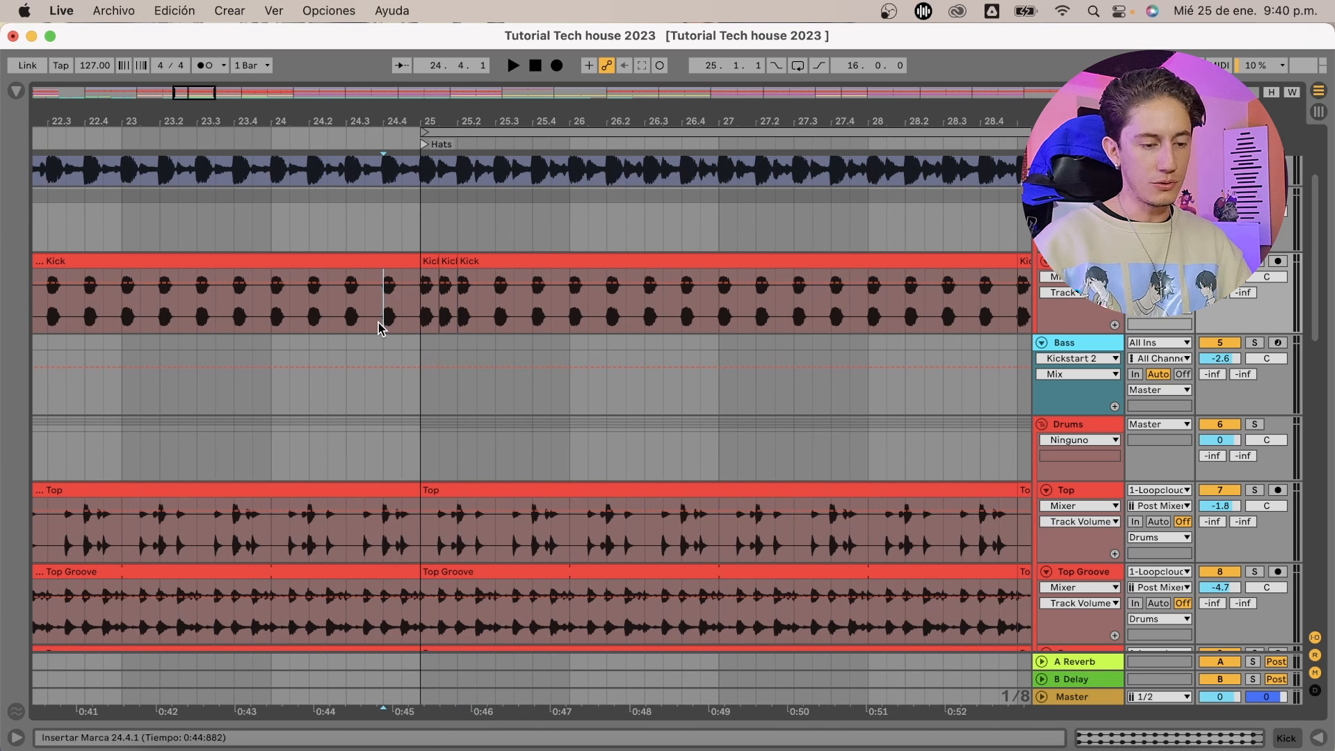
key("space")
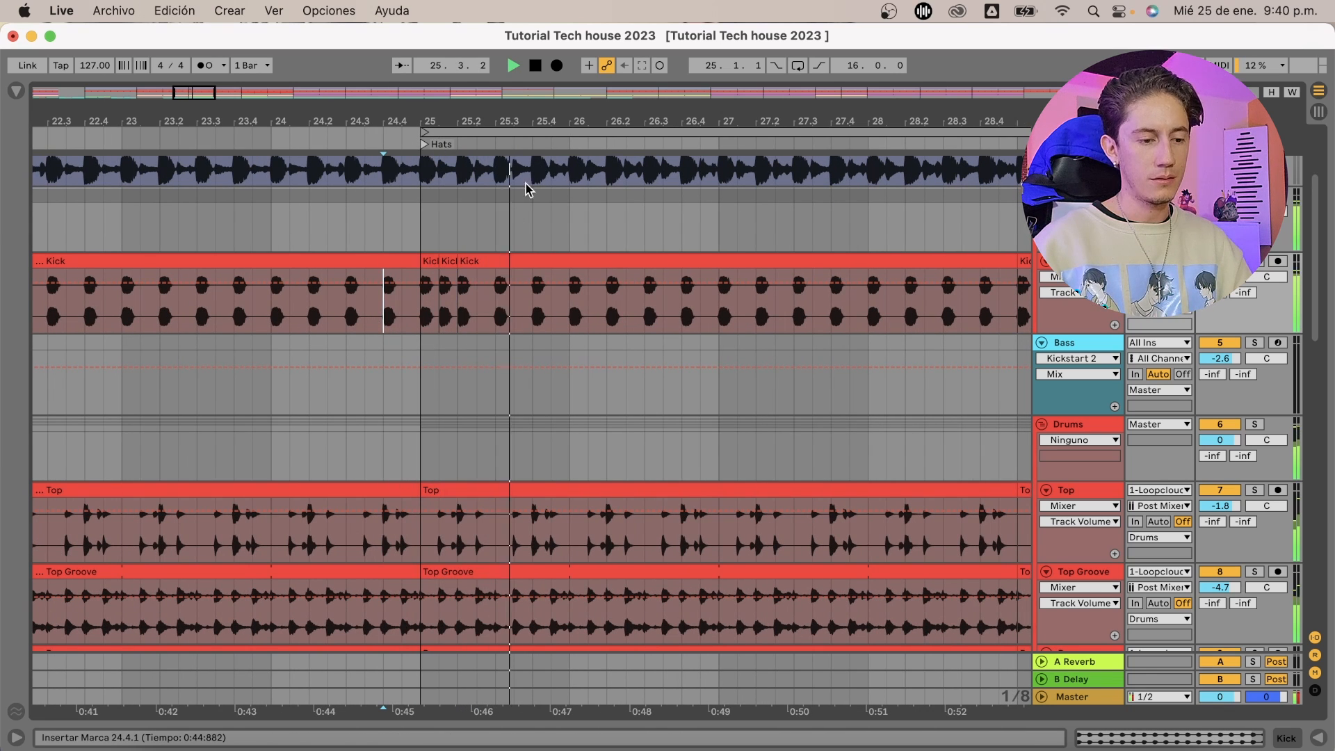
Stop playback and undo the extra cuts in the Kick clip at bar 25
key("space")
key("super+z")
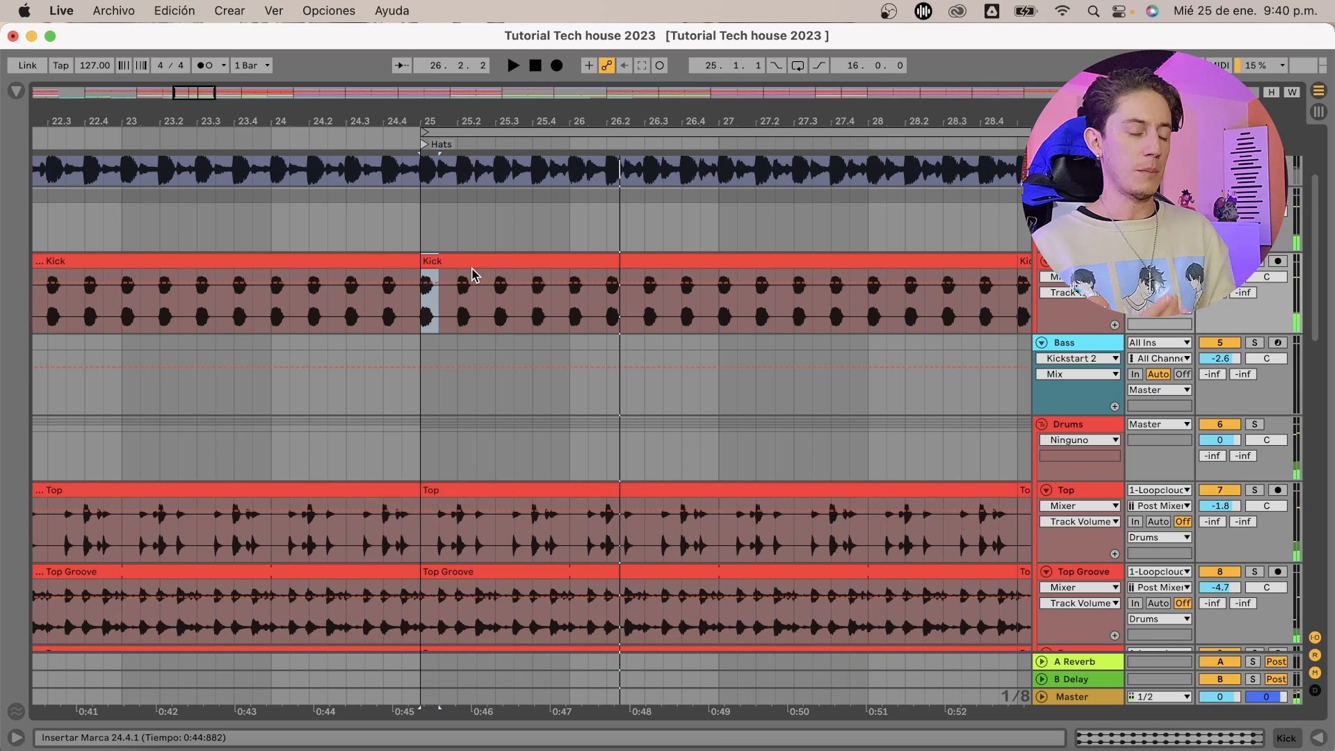
left_click_drag(627, 117, 508, 82)
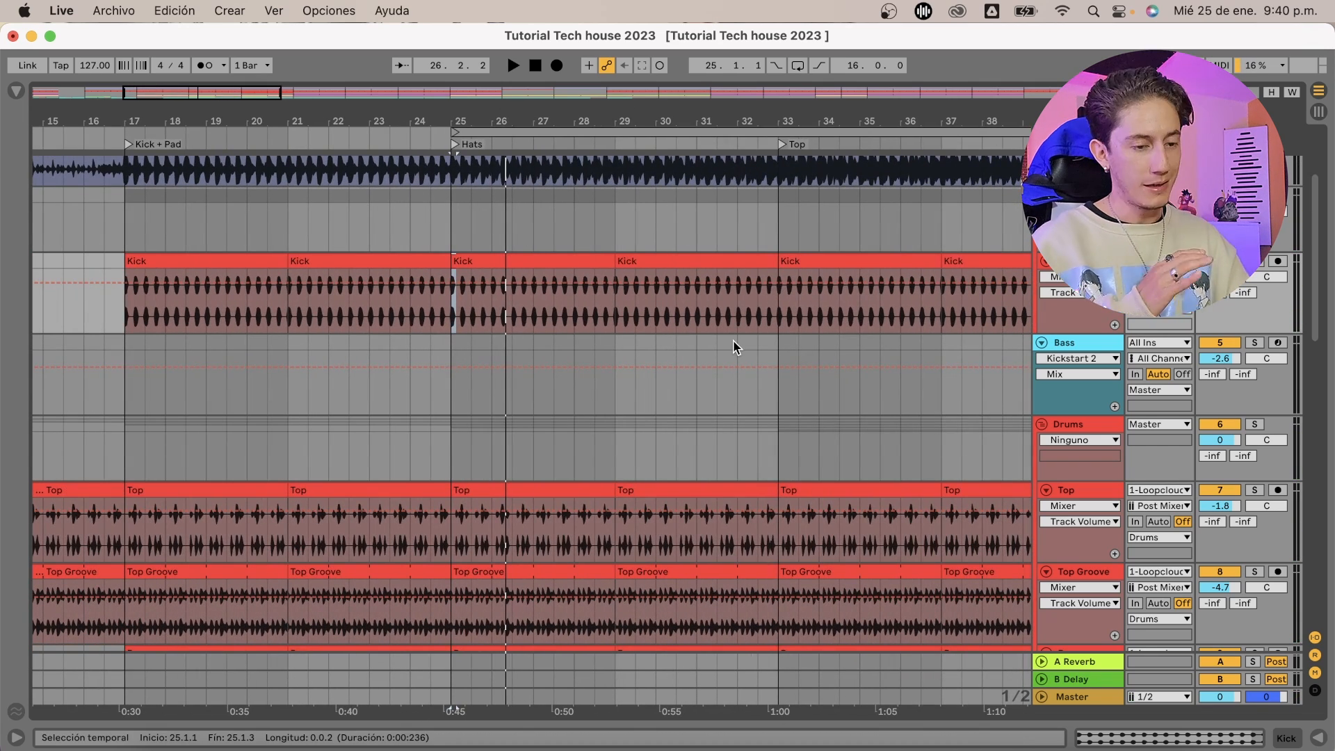
scroll(738, 348, "up", 4)
scroll(737, 348, "down", 4)
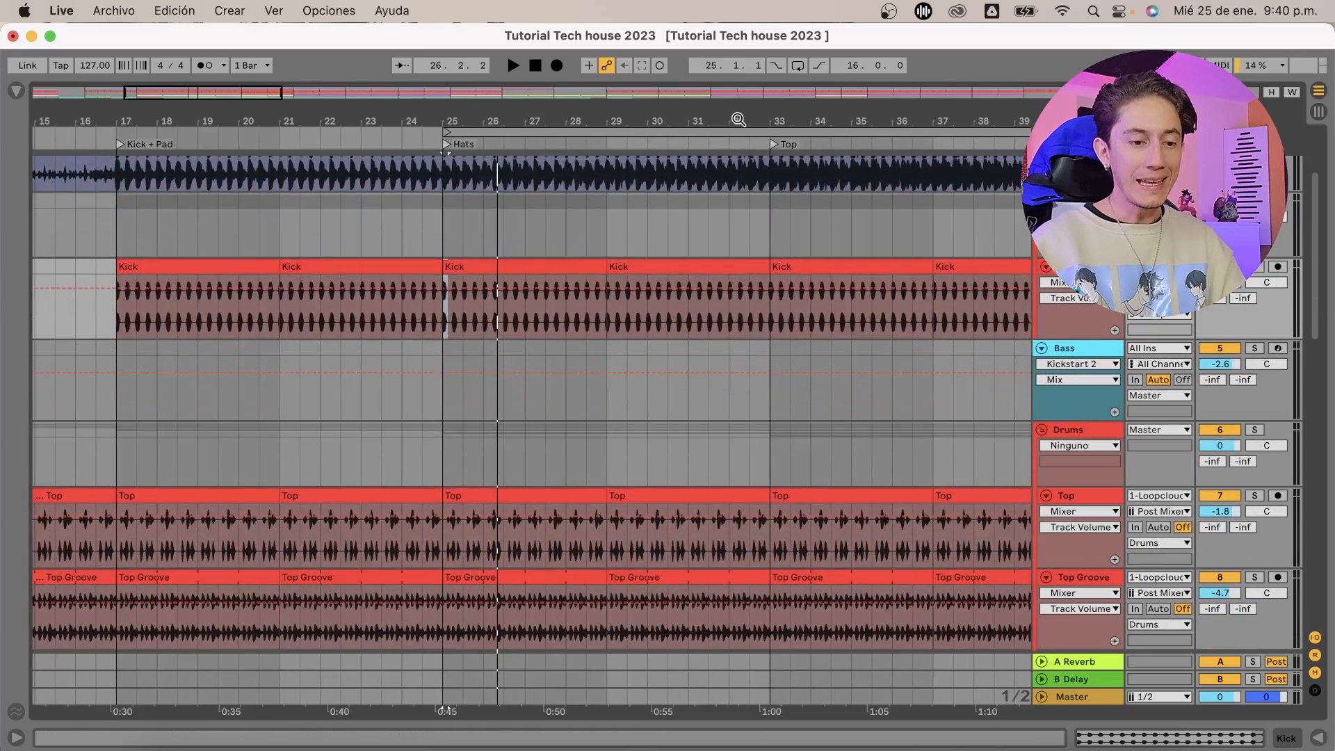
left_click_drag(739, 119, 527, 82)
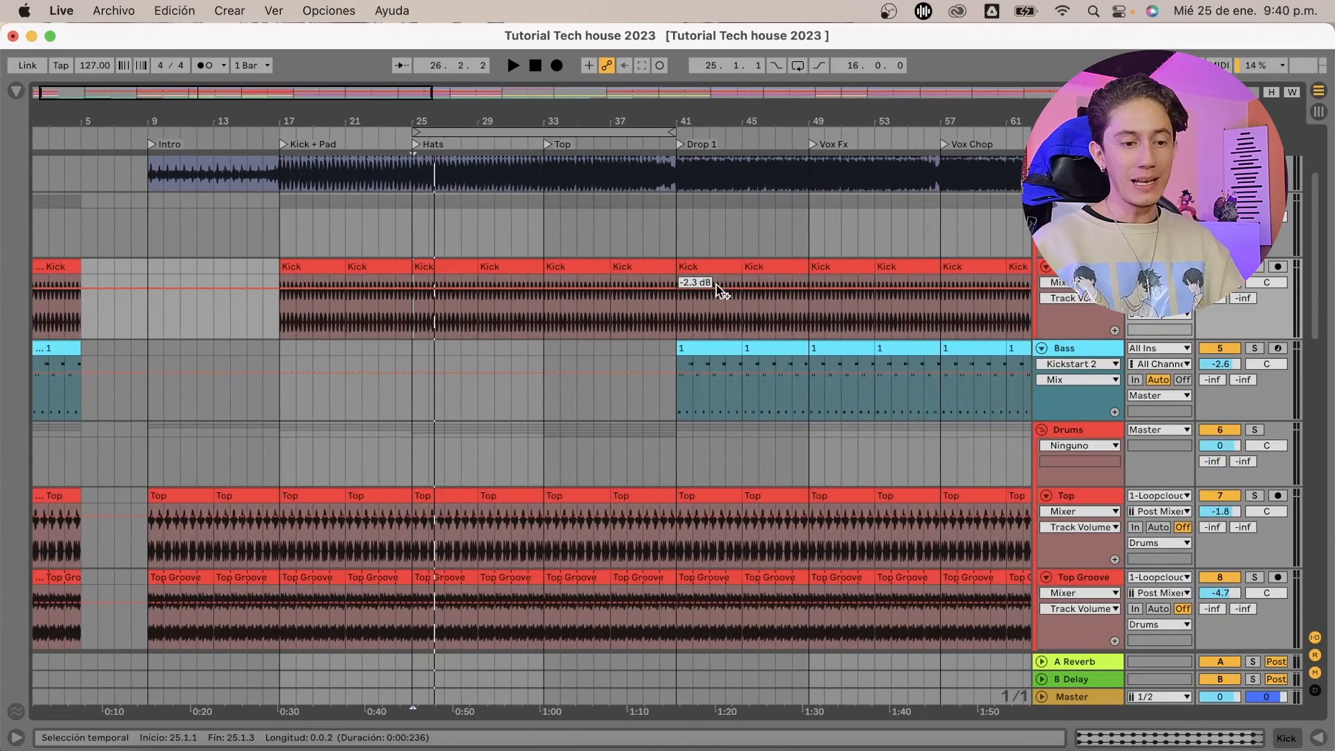
Listen to the Friend_Within reference track from bars 38 and 39, just before Drop 1
scroll(450, 306, "up", 3)
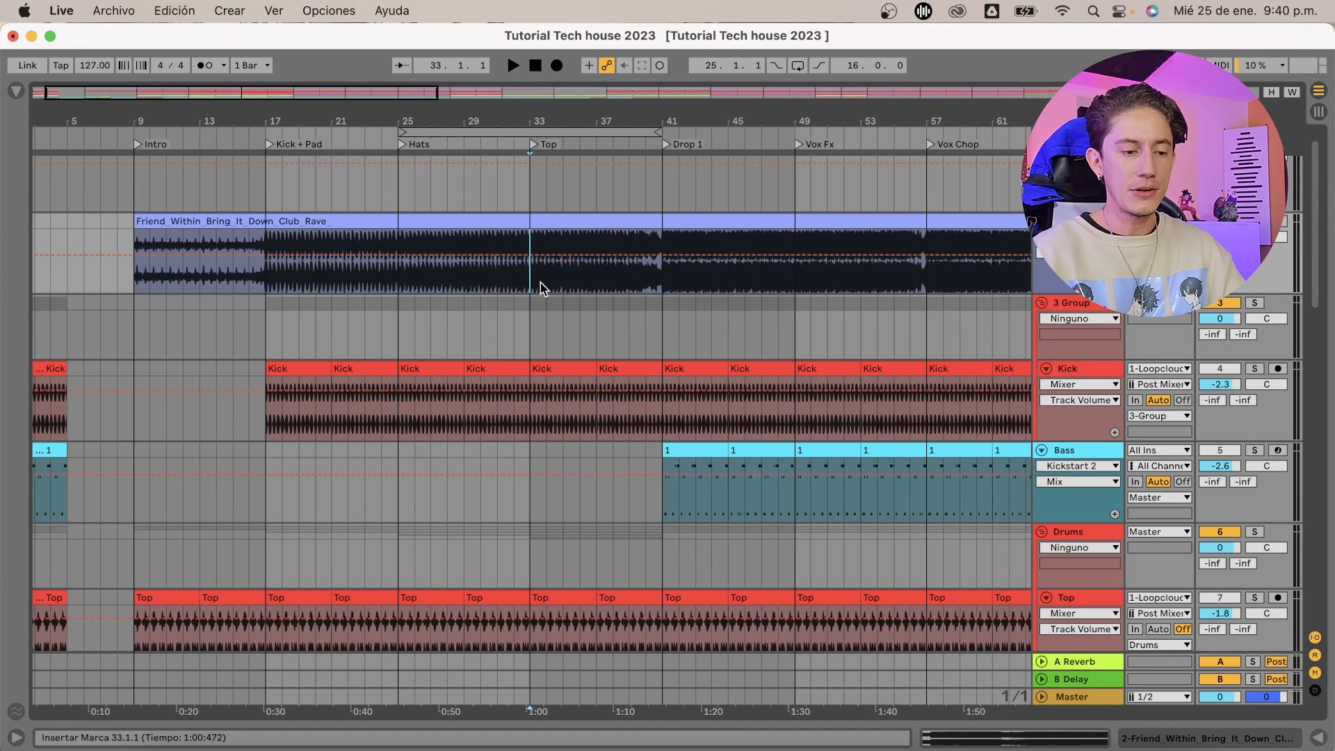
scroll(544, 288, "right", 3)
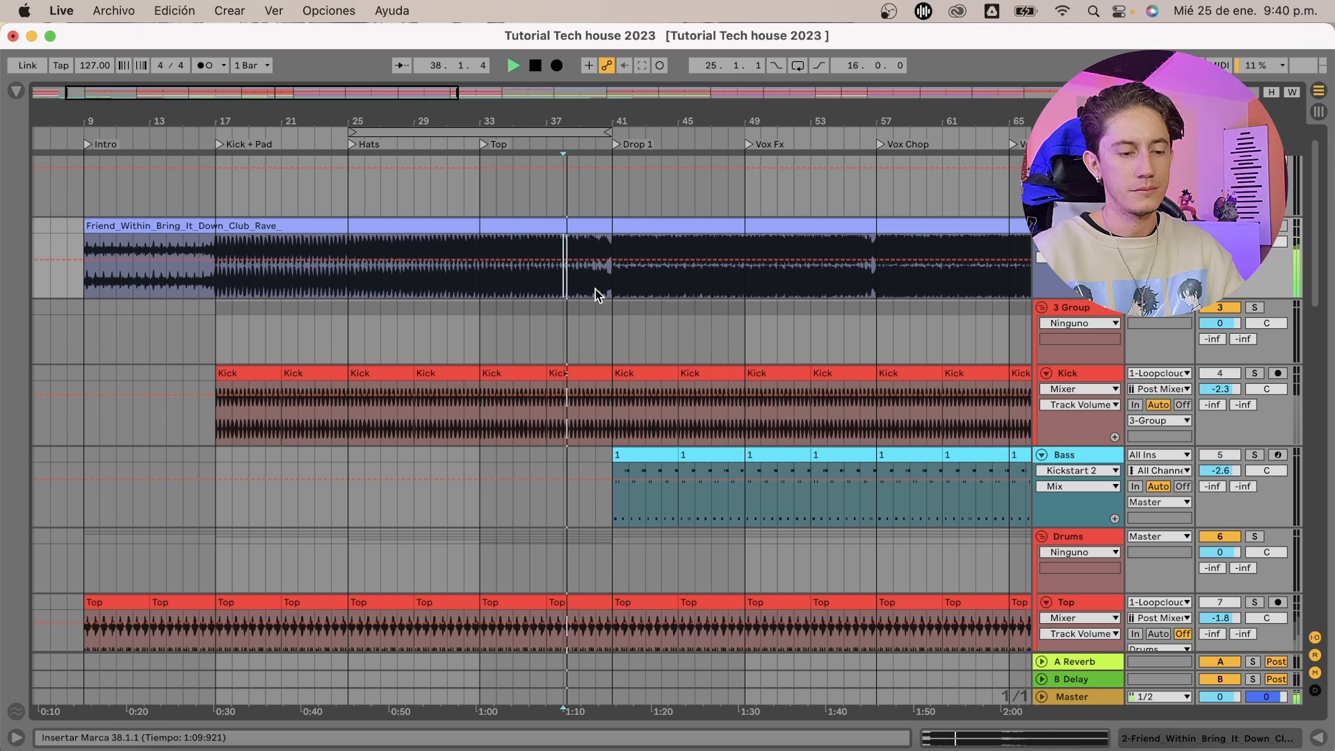
left_click(596, 292)
key("space")
key("space")
left_click(574, 321)
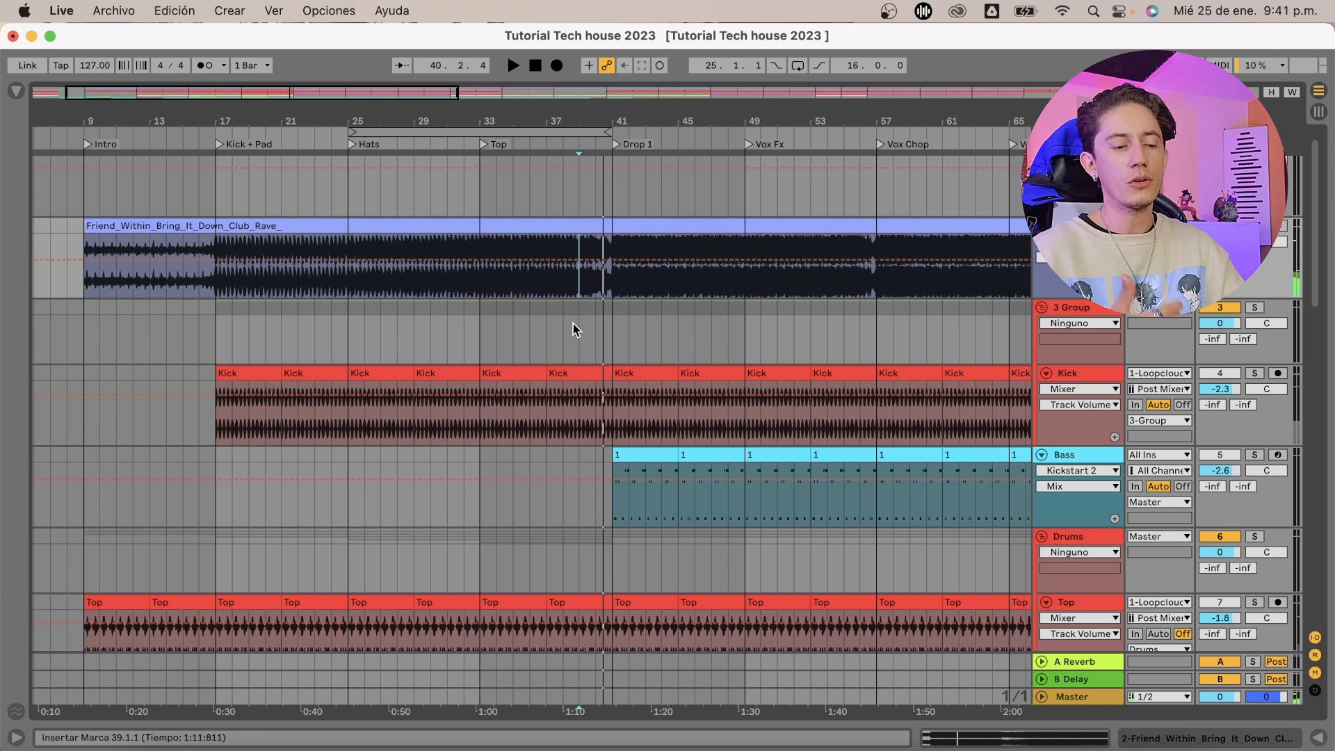
left_click(555, 285)
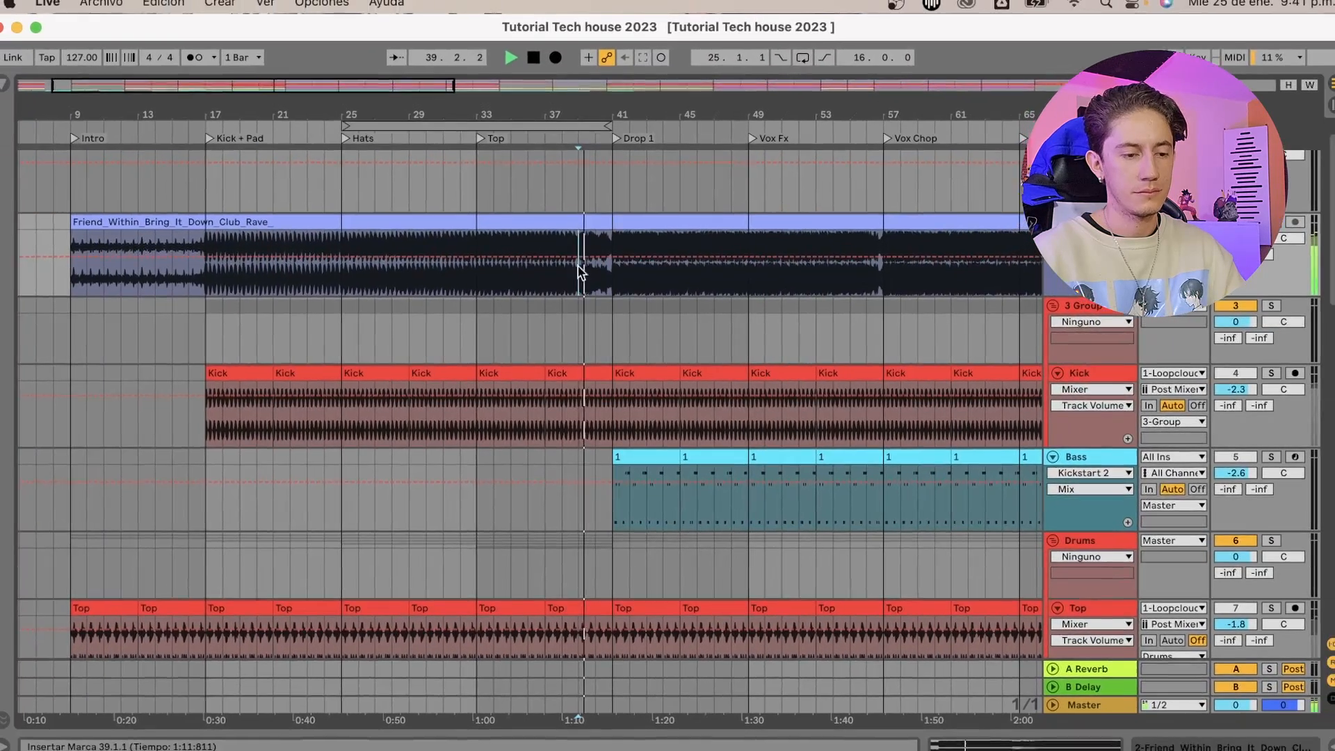
key("space")
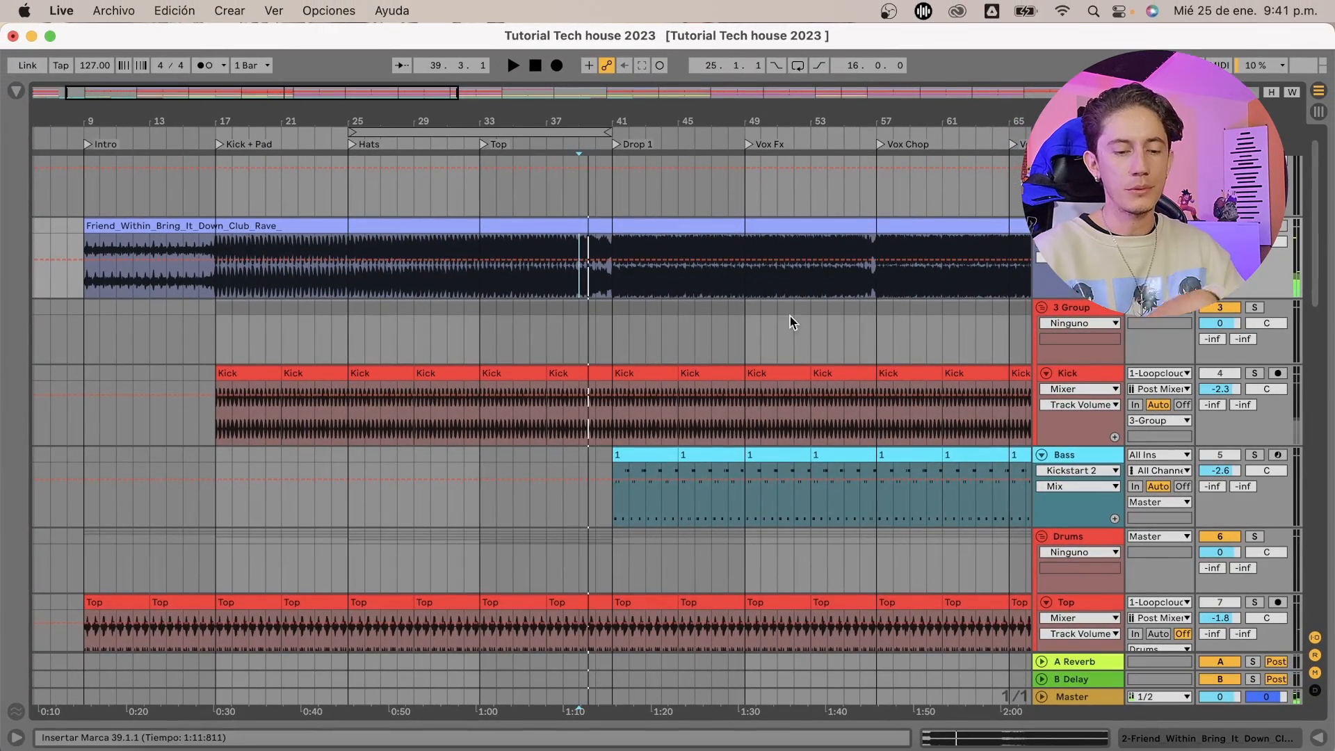
Add an Auto Filter from the EQ & Filters audio effects to the Kick track
double_click(1256, 309)
left_click(1118, 382)
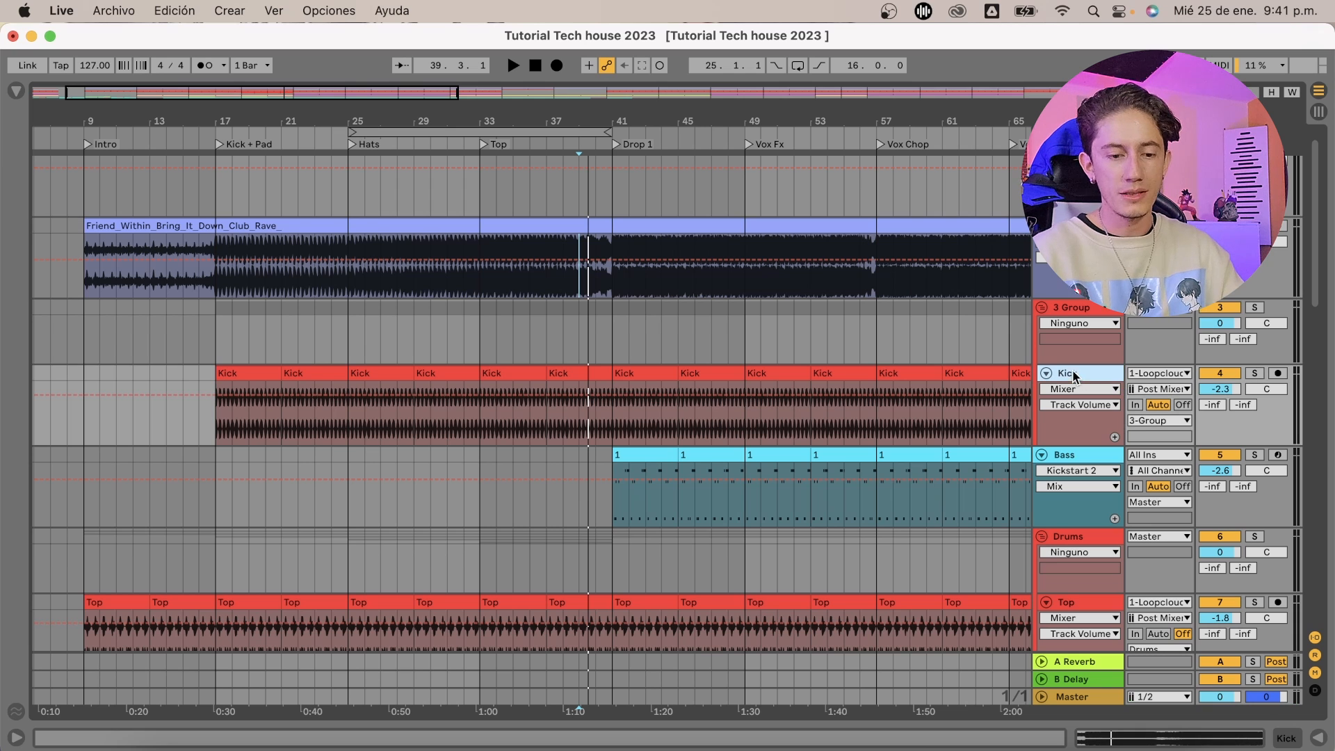
left_click(12, 93)
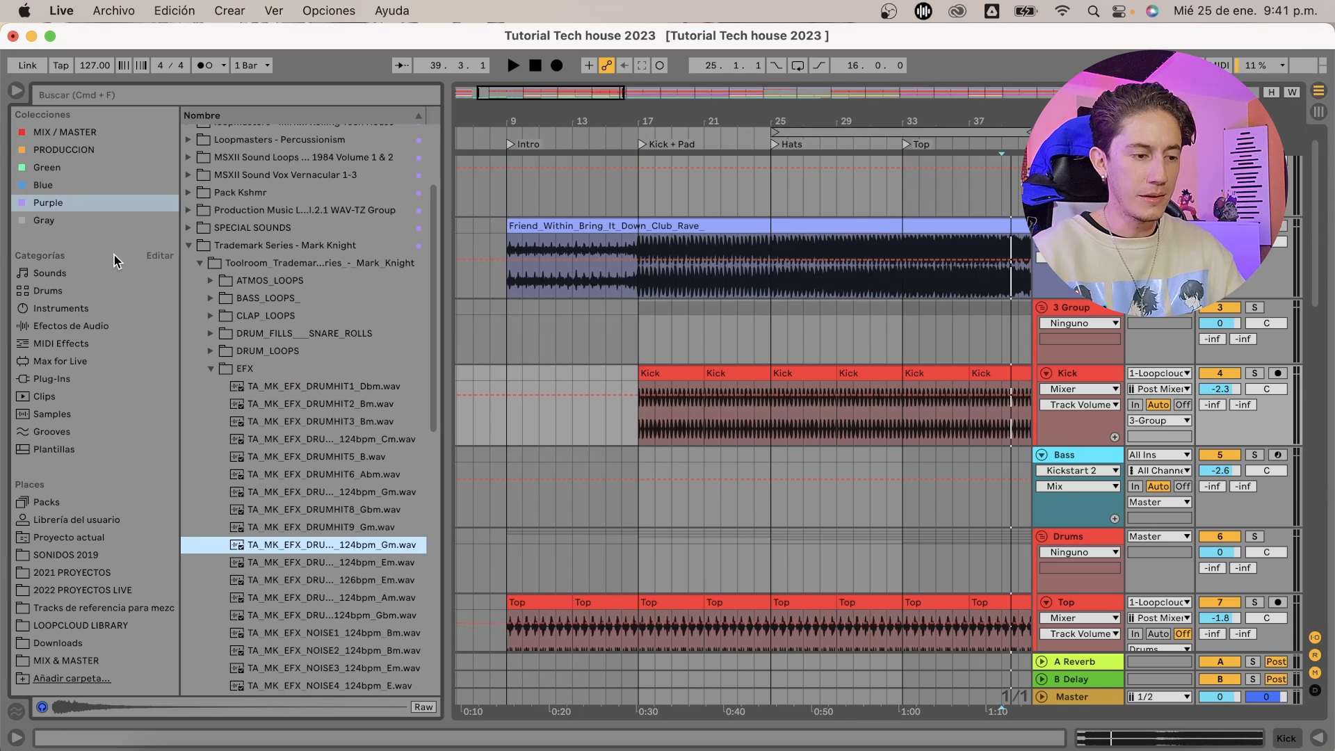
left_click(67, 327)
left_click_drag(236, 203, 809, 426)
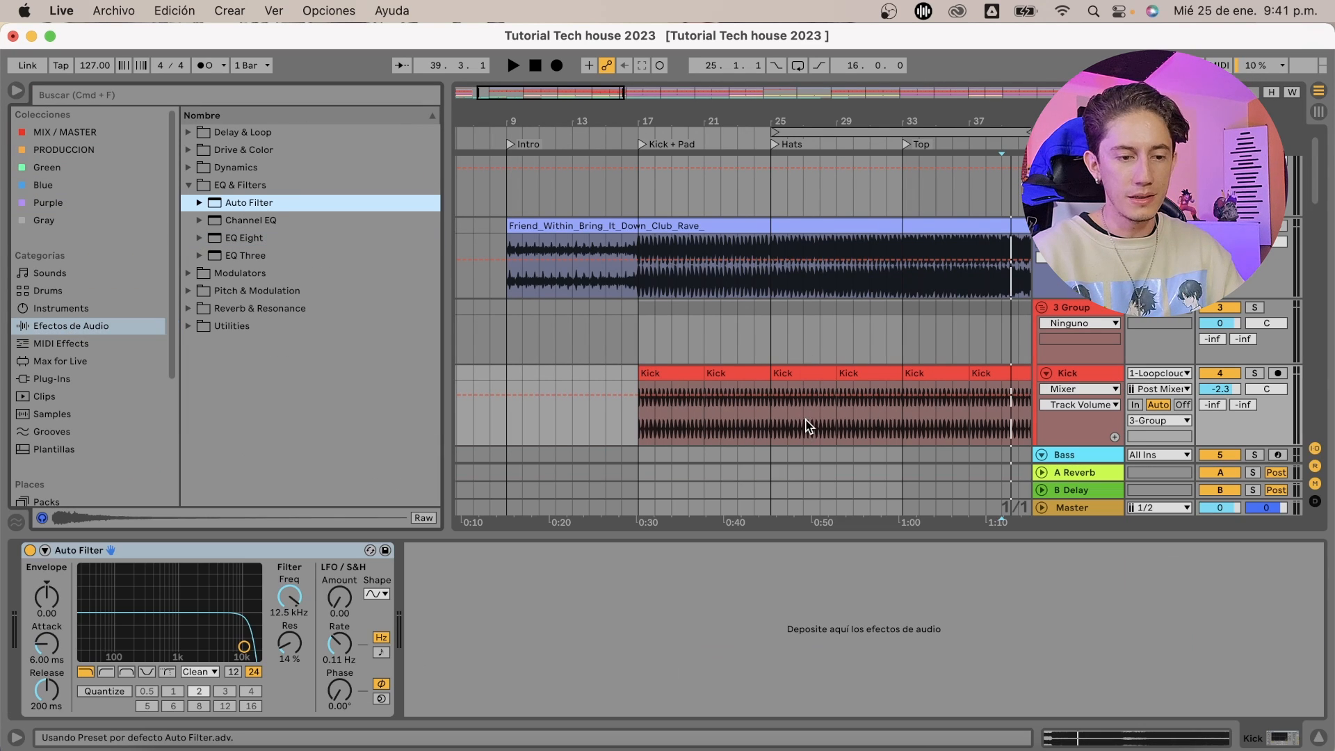
Set the Kick's Auto Filter to high-pass at about 204 Hz and audition it from bar 39
scroll(763, 369, "right", 5)
left_click(106, 673)
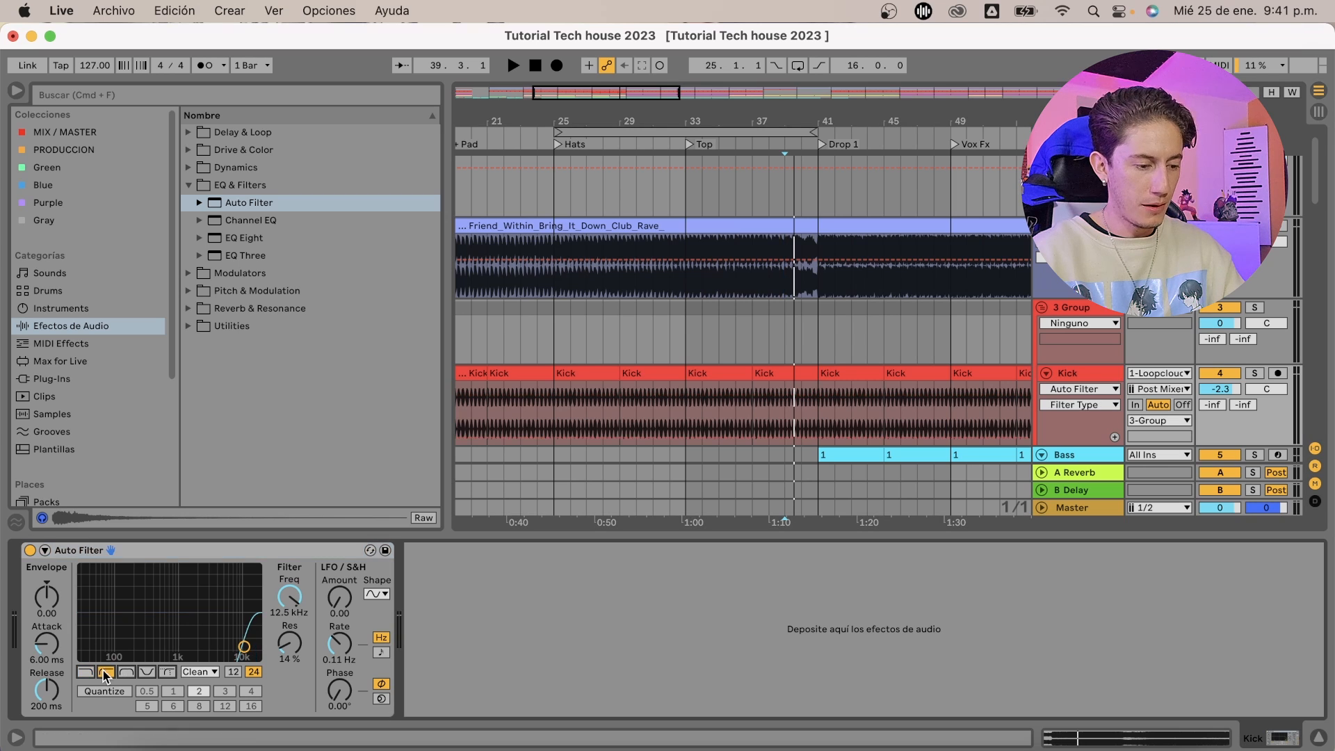
left_click_drag(260, 640, 133, 646)
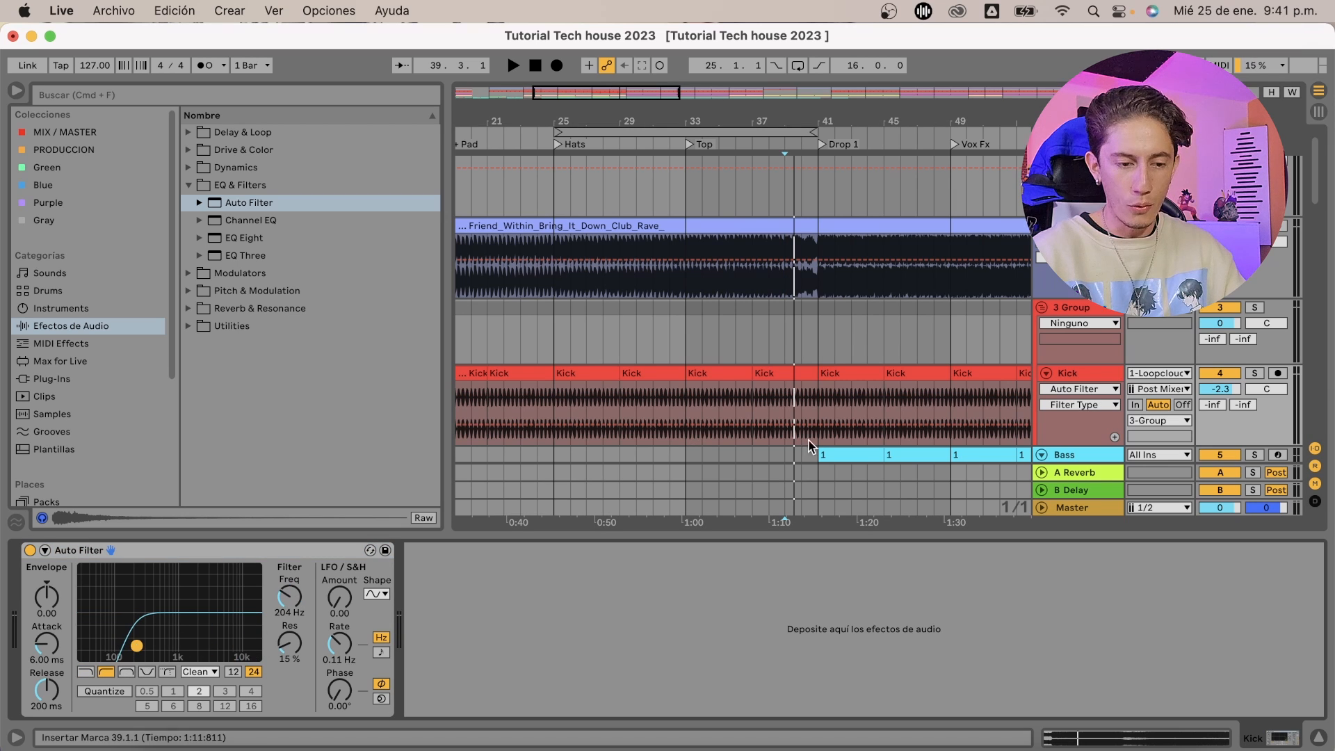
left_click(784, 417)
key("space")
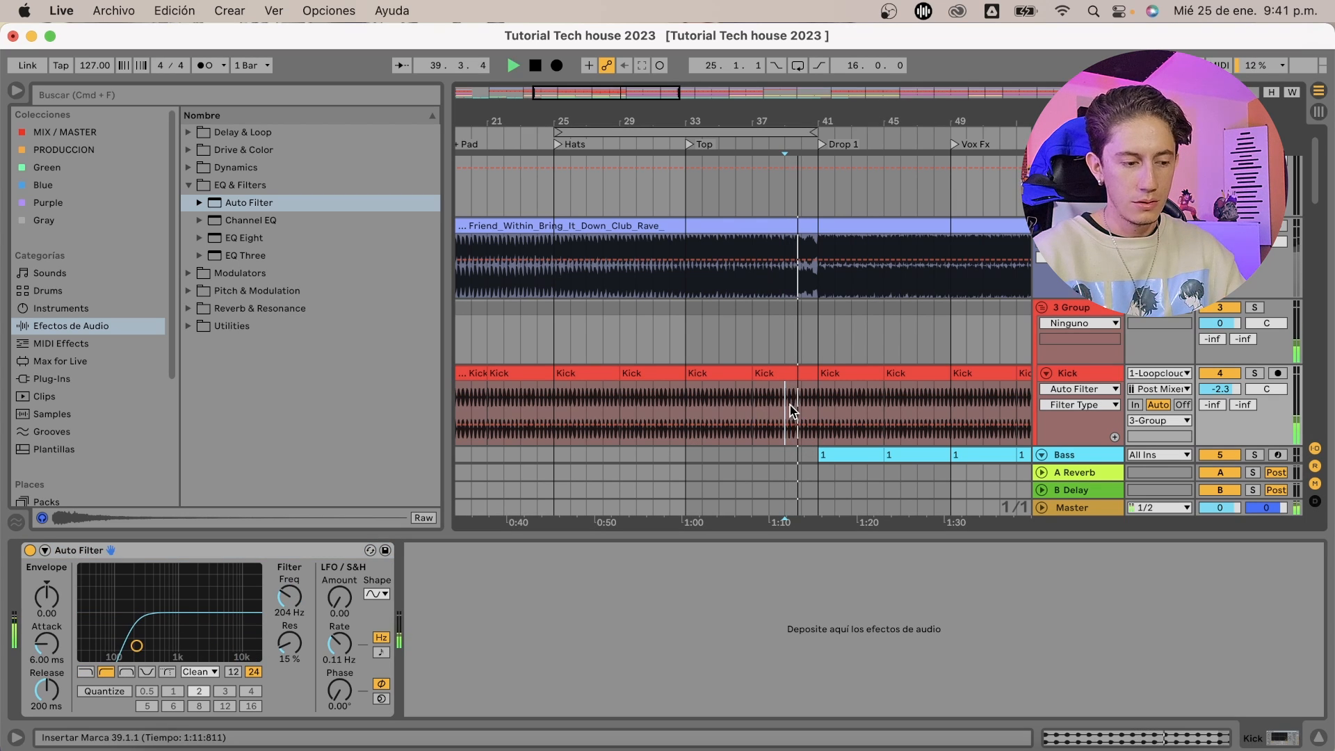
Automate the Kick Auto Filter's Device On so it is on only from bar 39 to 41, and hide the device view
right_click(31, 549)
left_click(64, 562)
left_click(30, 550)
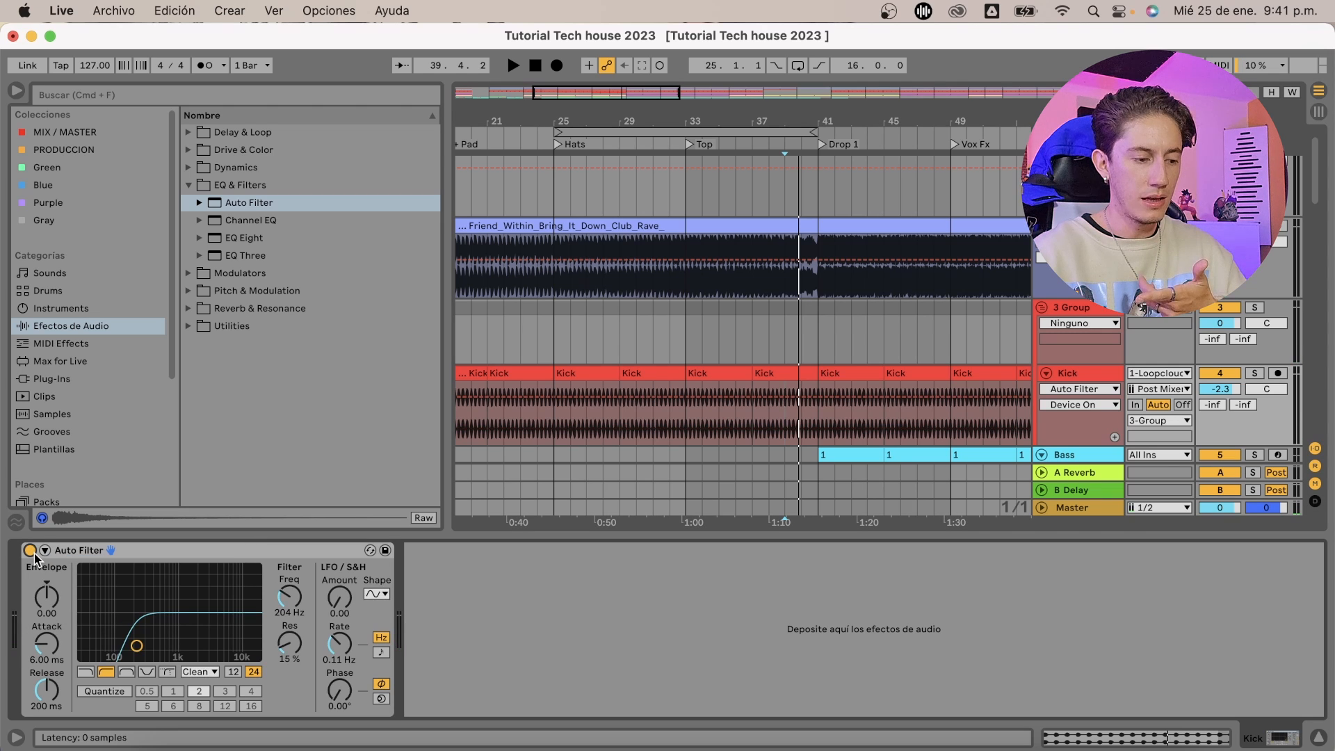
left_click(785, 425)
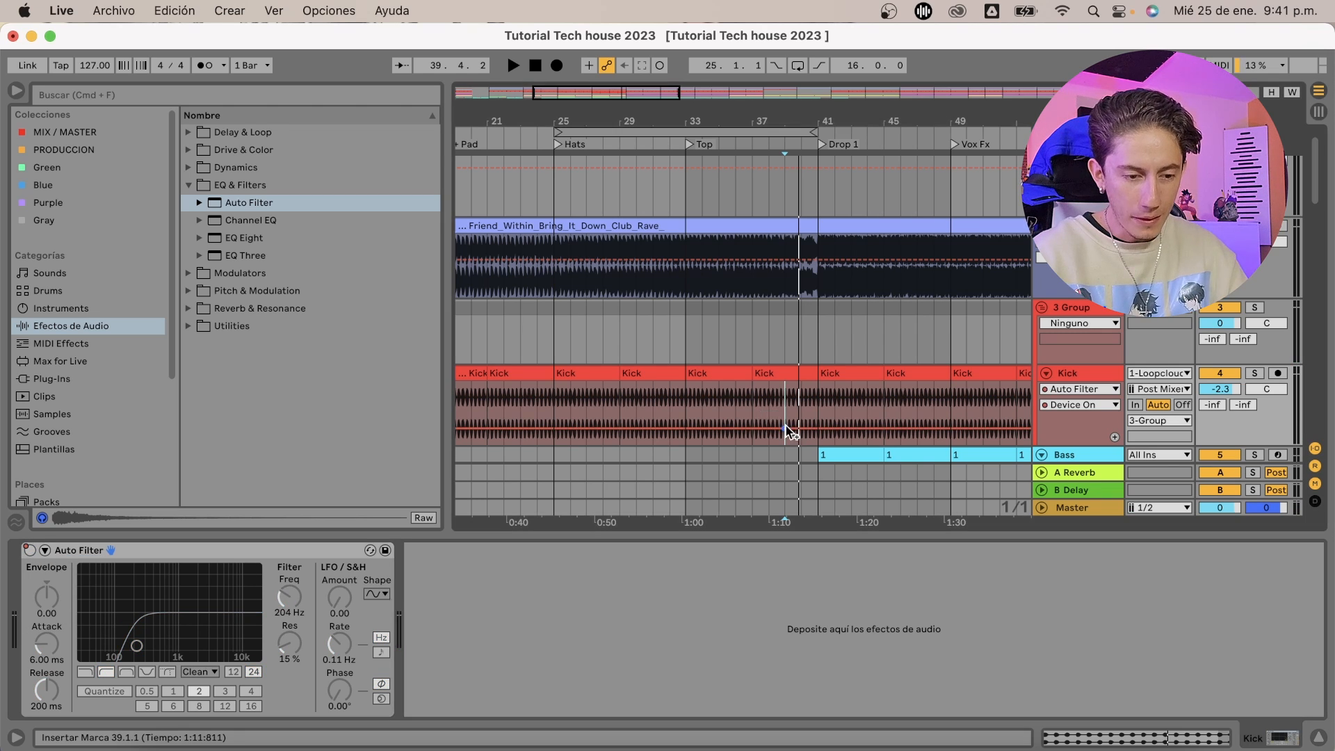
mouse_move(810, 433)
left_mouse_down()
mouse_move(787, 402)
mouse_move(820, 430)
left_mouse_up()
scroll(756, 368, "down", 4)
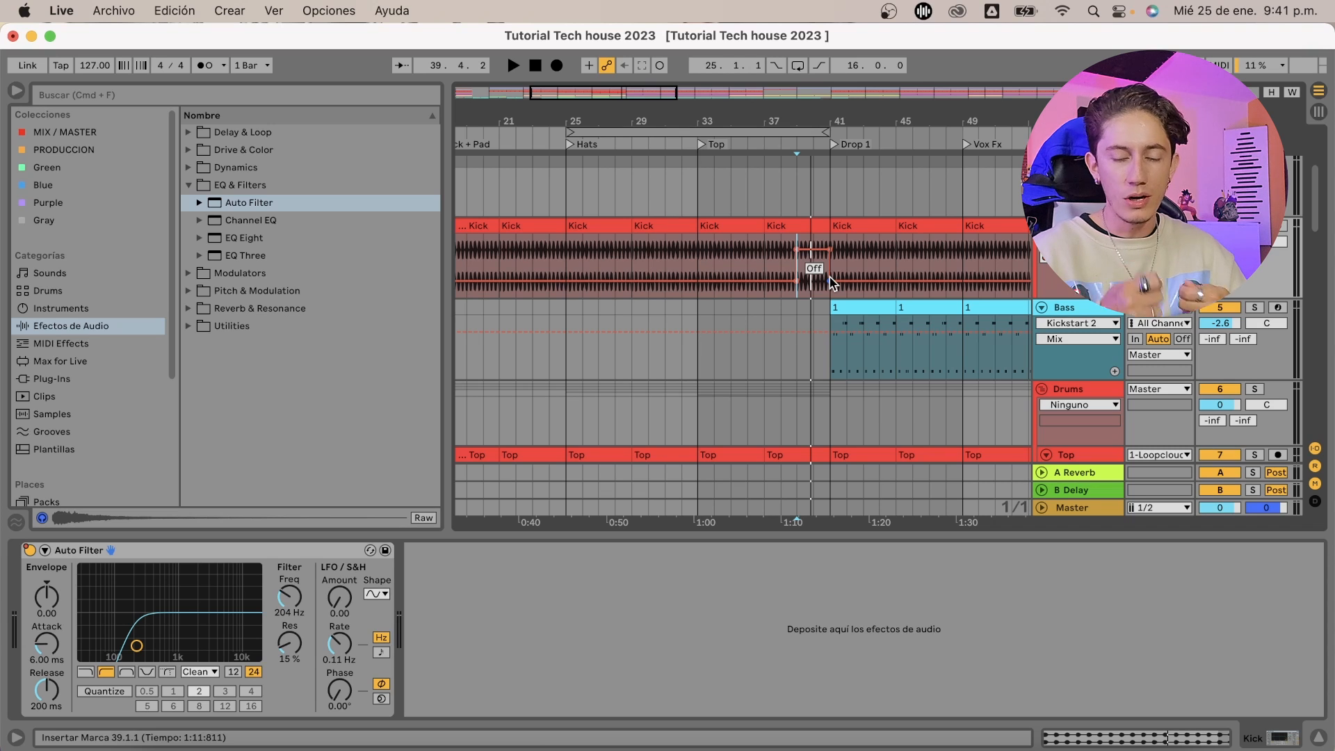
left_click(1316, 738)
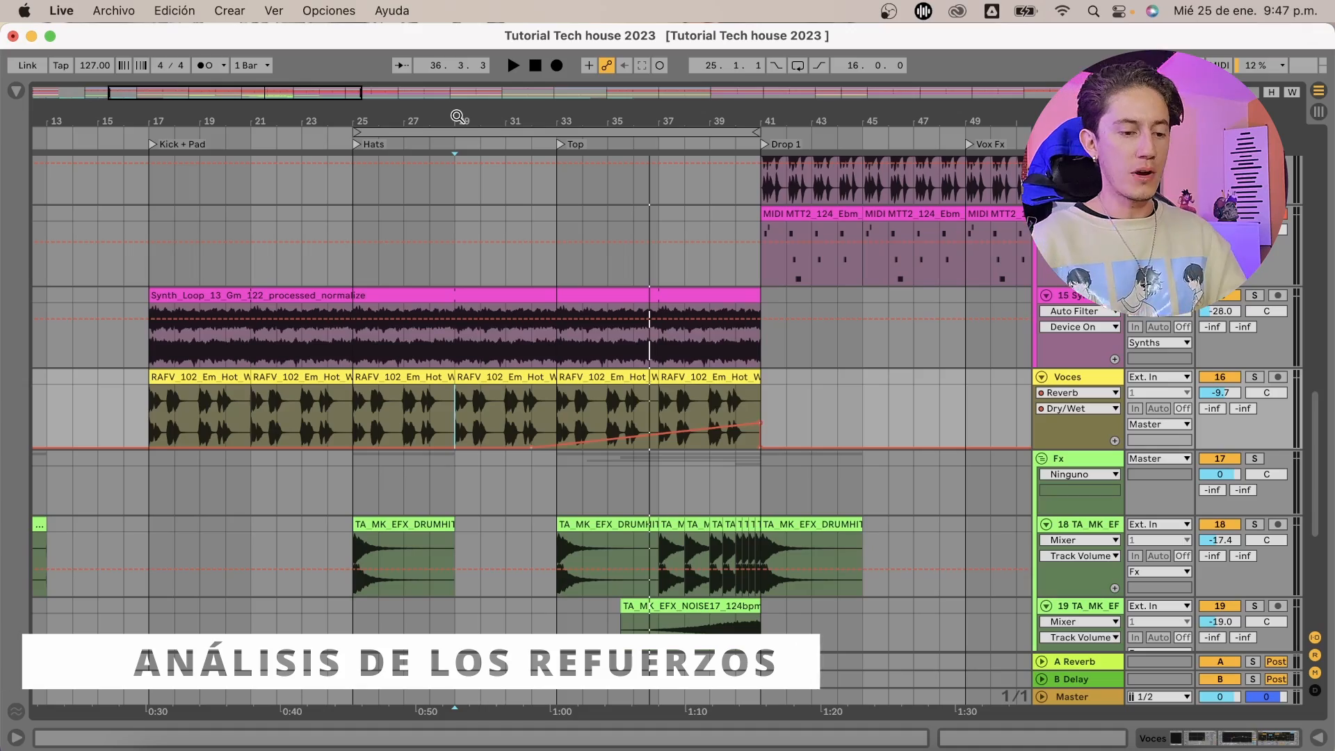
Examine the drum, synth, vocal and Fx tracks leading into Drop 1, ending at the drum hit on bar 33
scroll(575, 432, "down", 5)
scroll(576, 432, "up", 10)
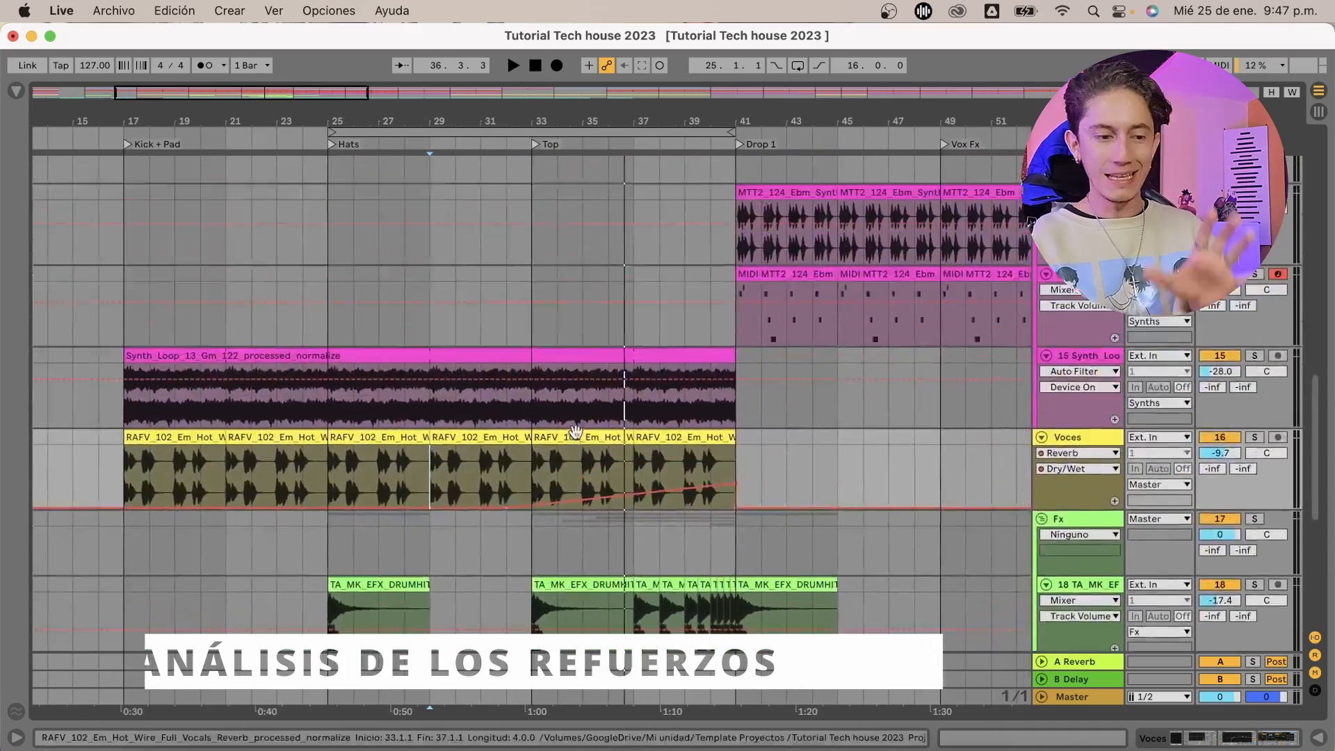
scroll(576, 432, "up", 3)
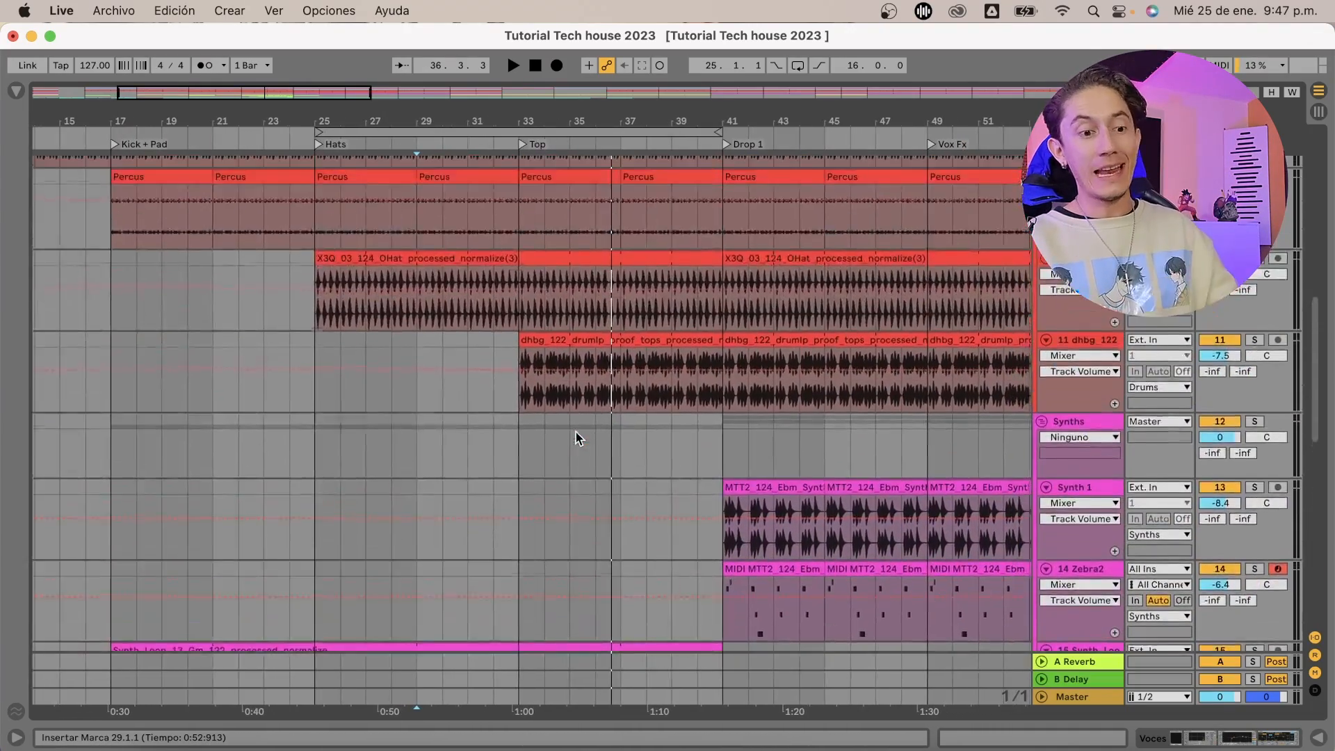
scroll(575, 431, "down", 12)
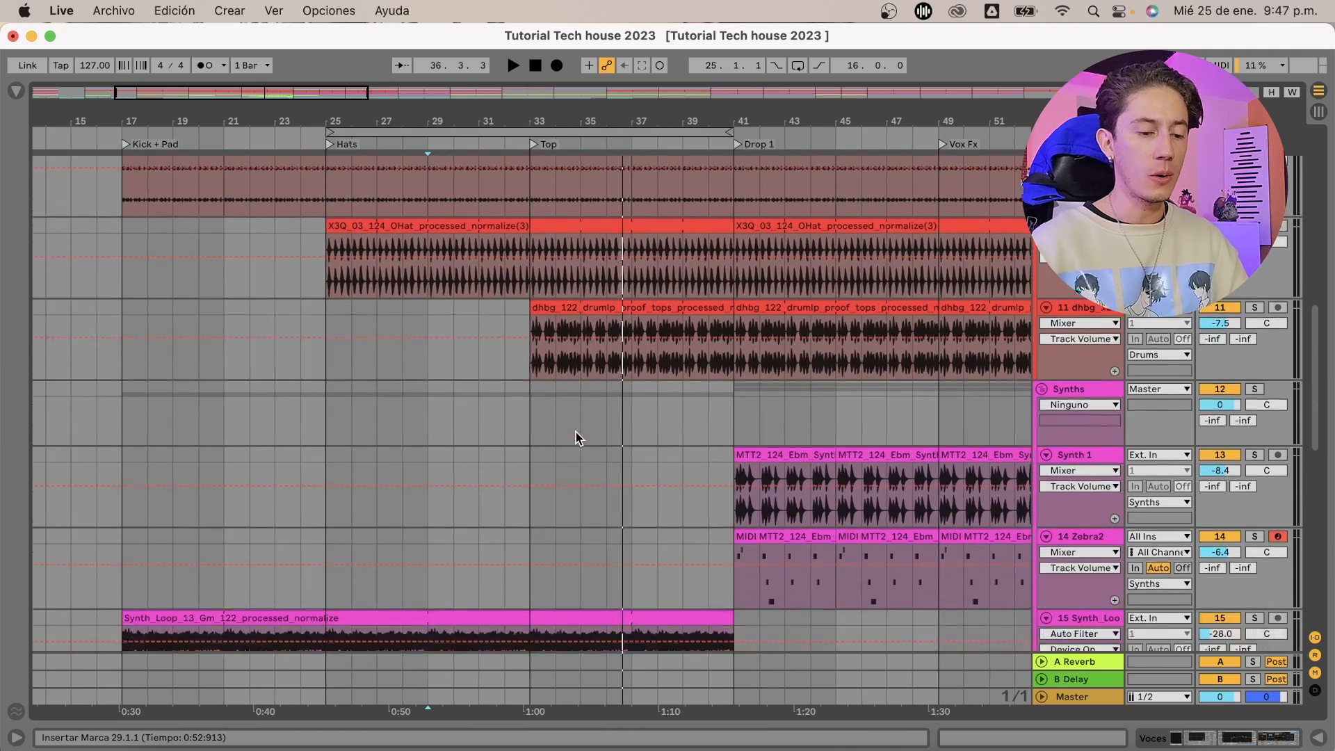
left_click(568, 387)
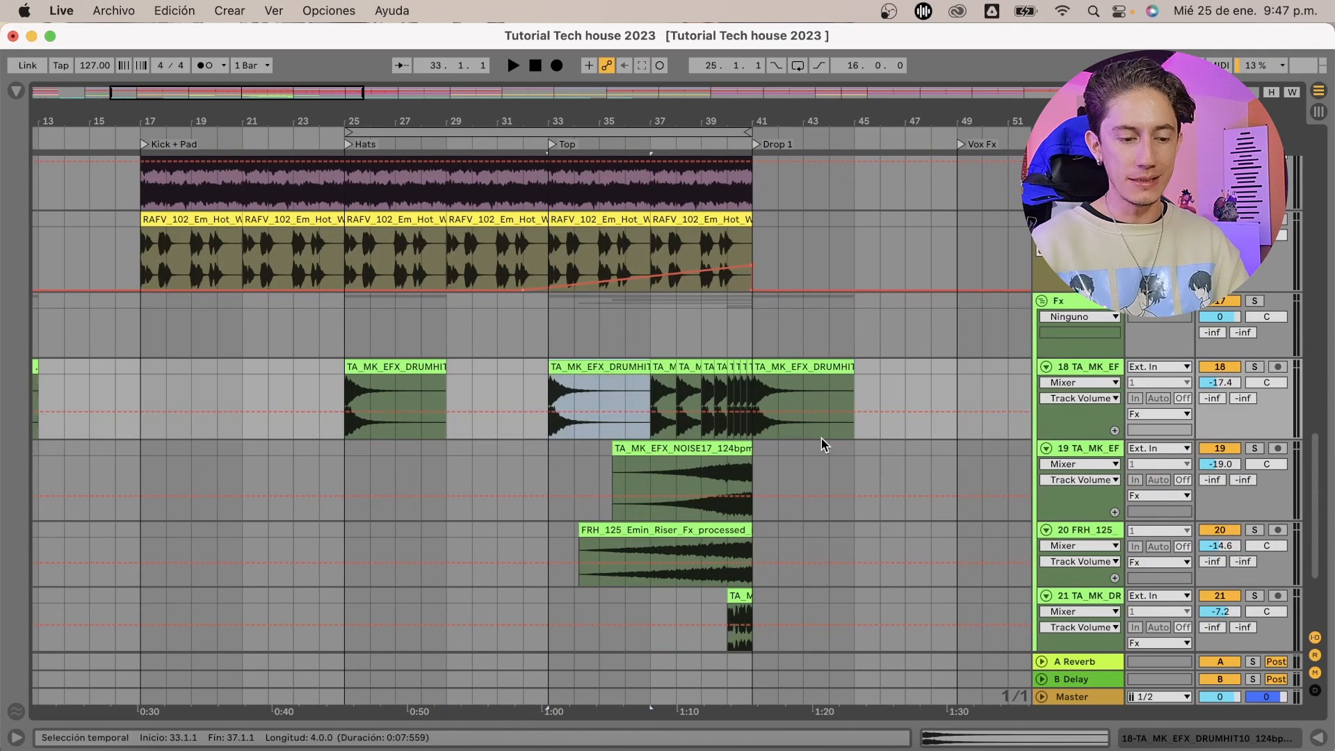
Listen from bar 39 to the FRH_125 riser track and the NOISE17 track, each soloed in turn
left_click(692, 553)
mouse_move(689, 565)
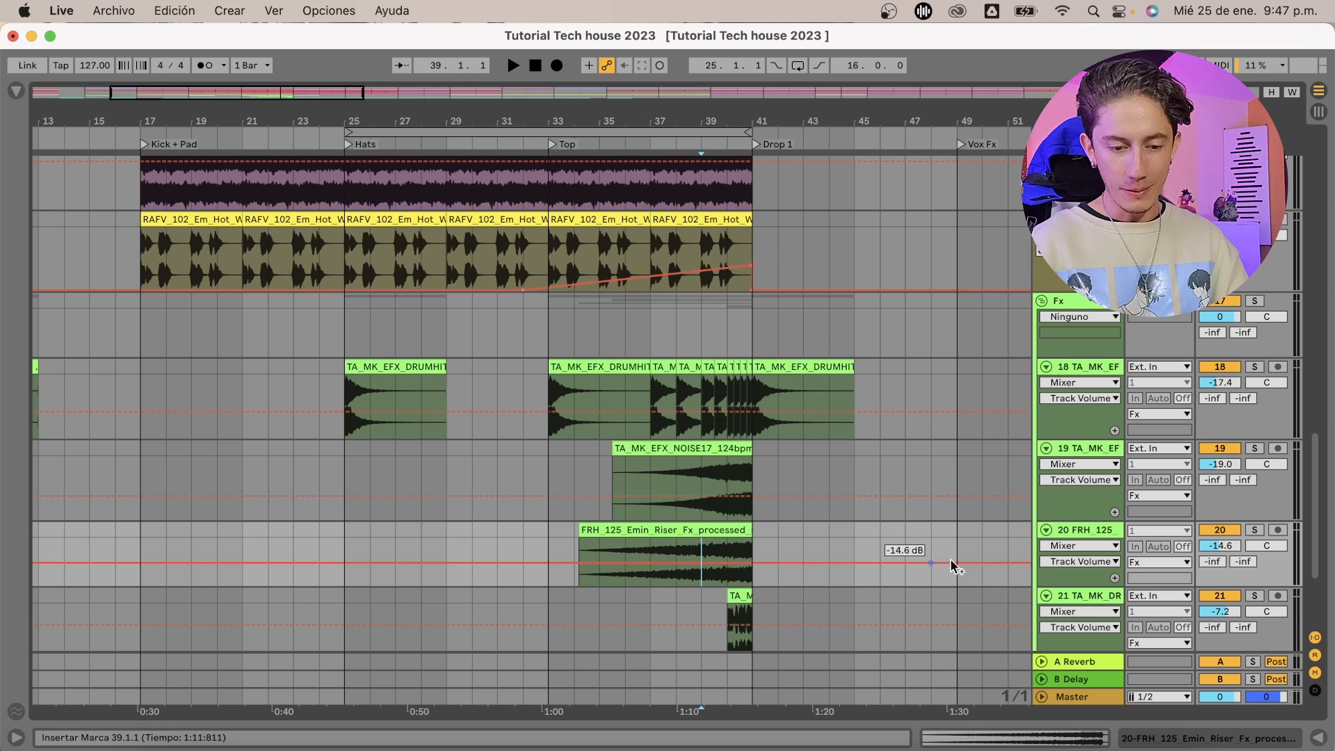
scroll(954, 566, "down", 3)
left_click(1254, 458)
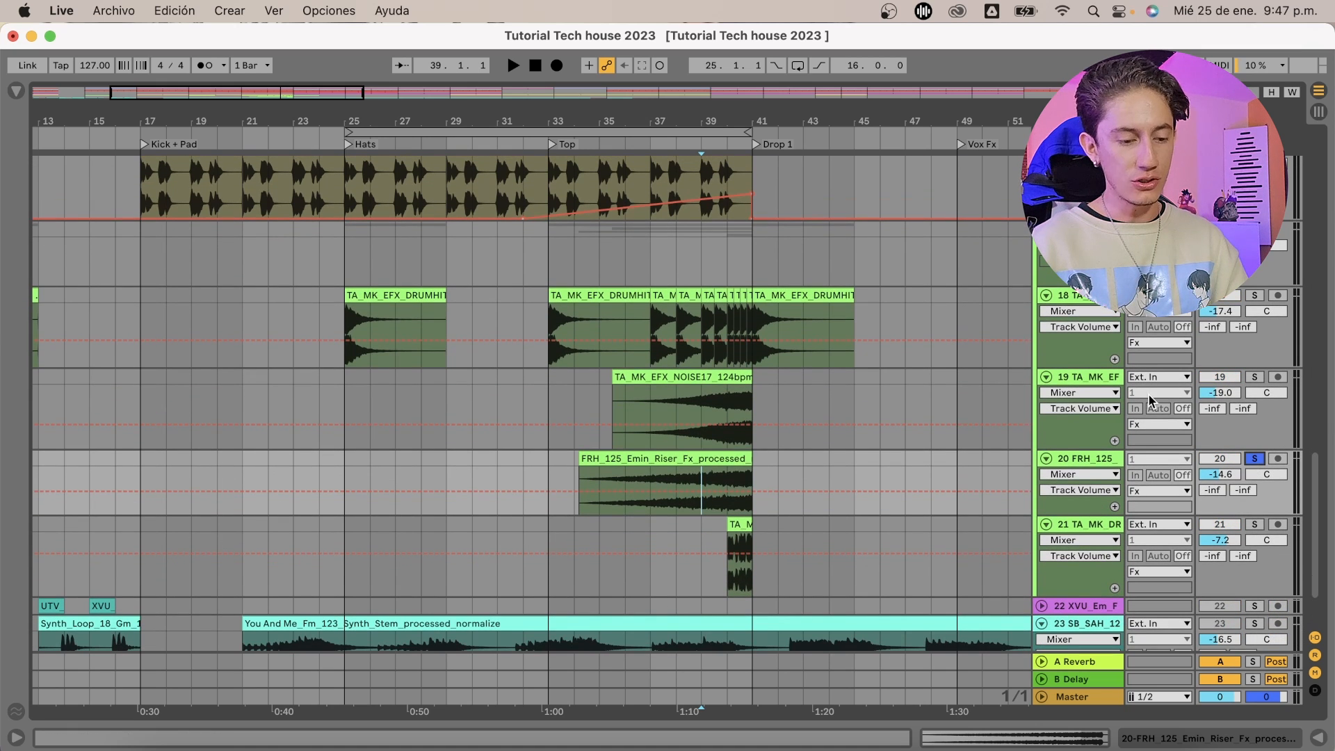
key("space")
left_click(1256, 377)
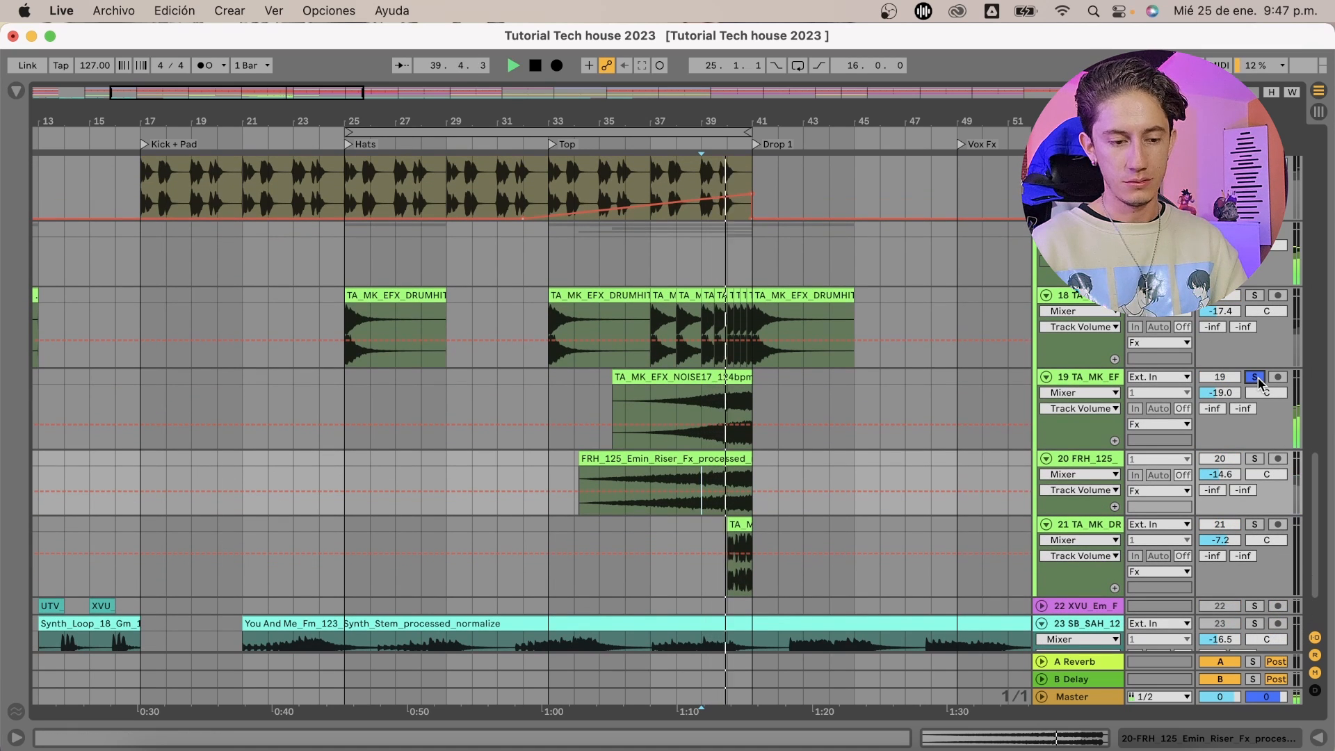
key("space")
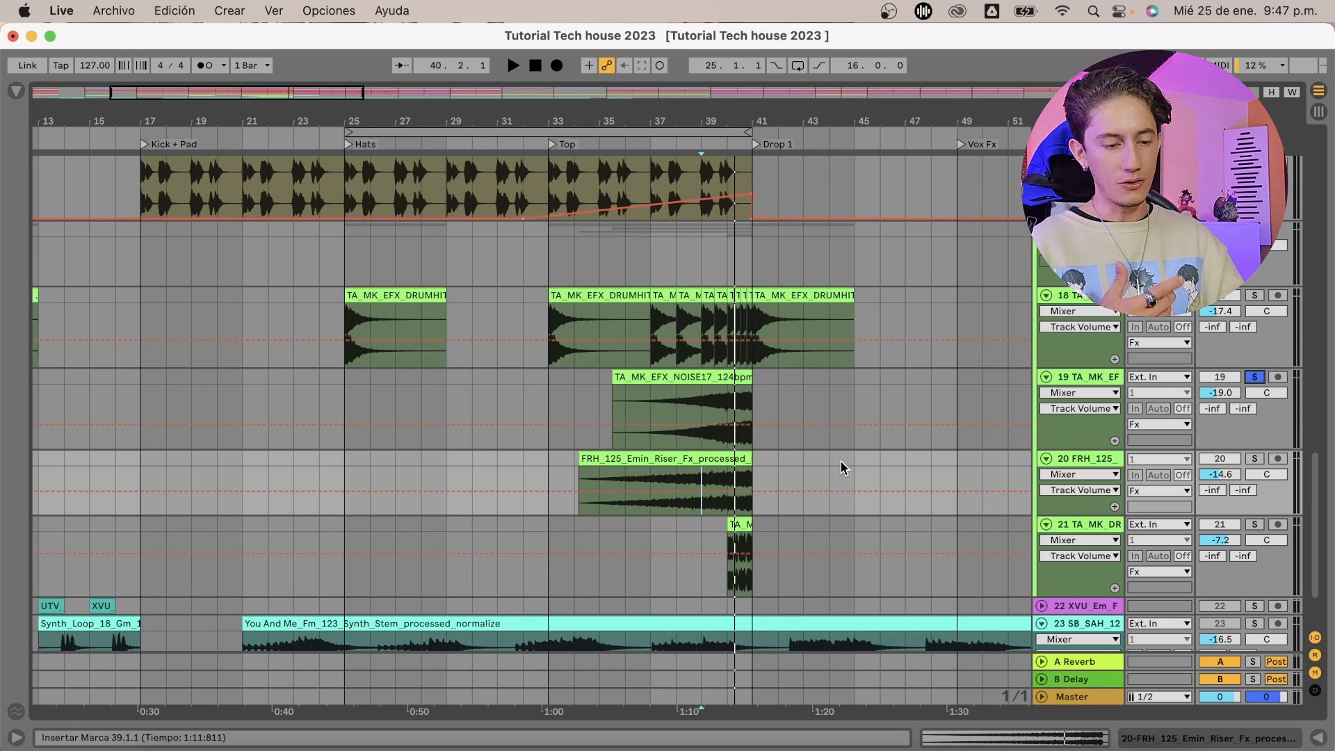
Audition the soloed drum hit repetitions on track 18 from bars 38 and 40, then unsolo the track and stop
left_click(676, 318)
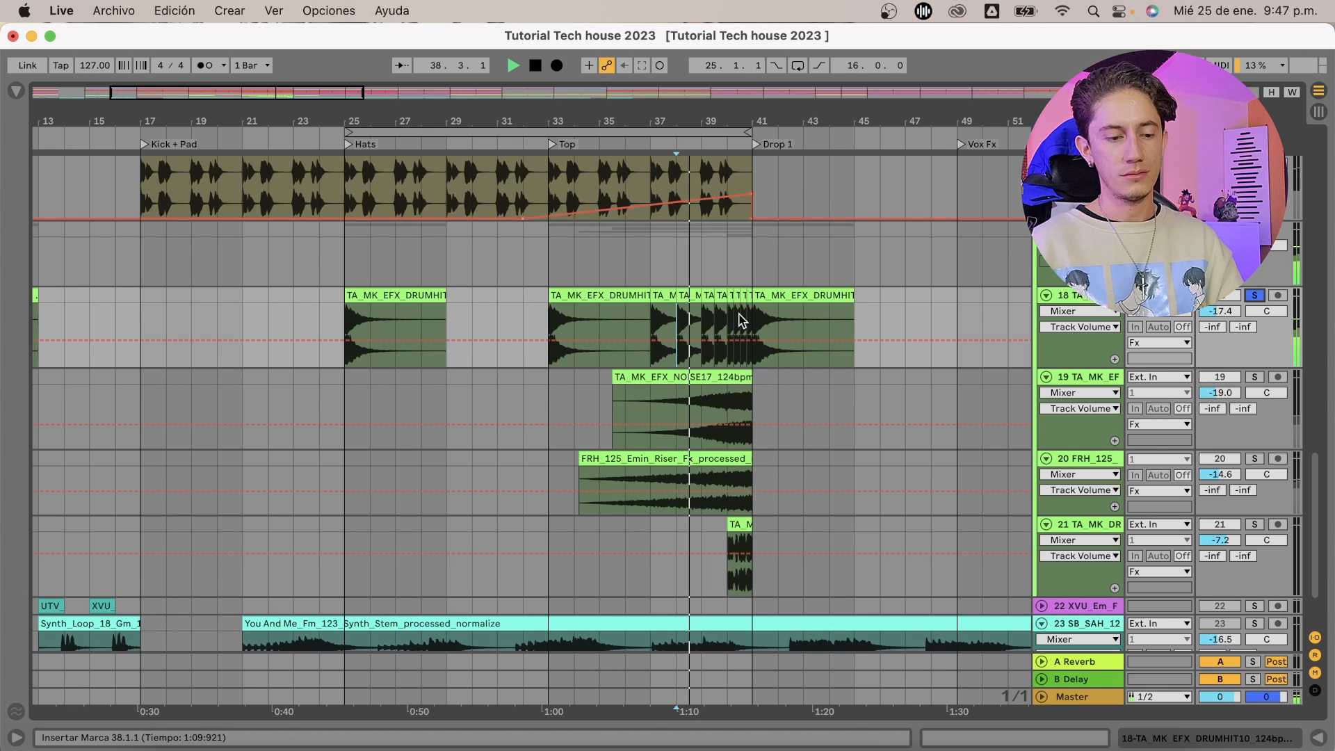
left_click(723, 324)
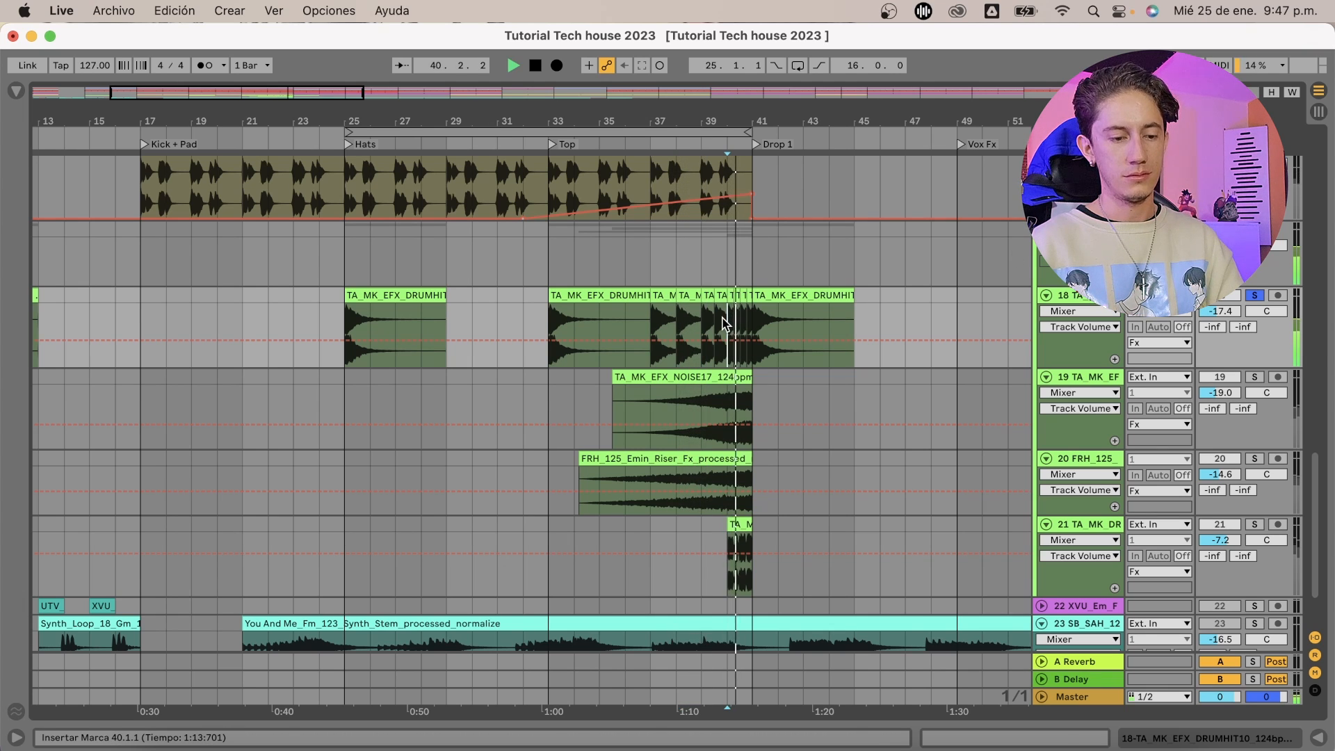
left_click(1255, 295)
key("space")
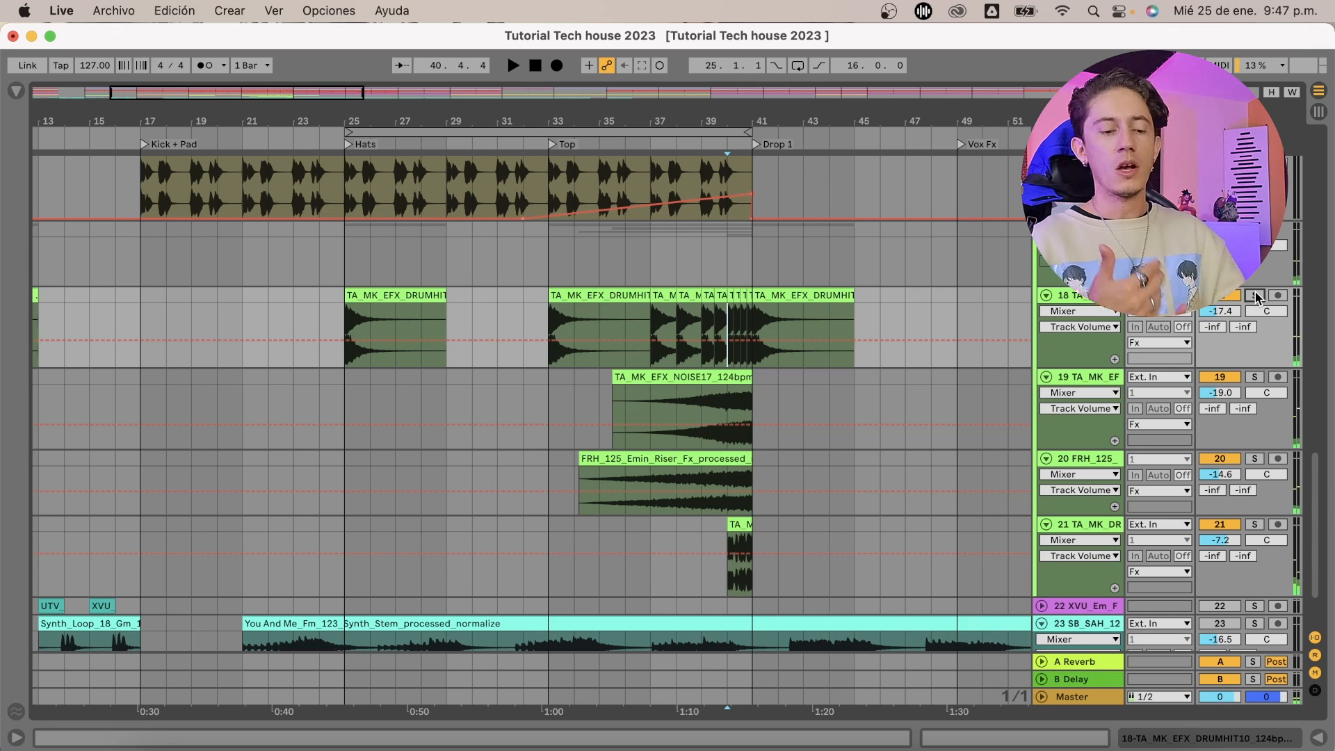
Open the Voces track's effect chain and examine the Reverb's Dry/Wet automation
scroll(779, 417, "down", 2)
scroll(775, 414, "up", 8)
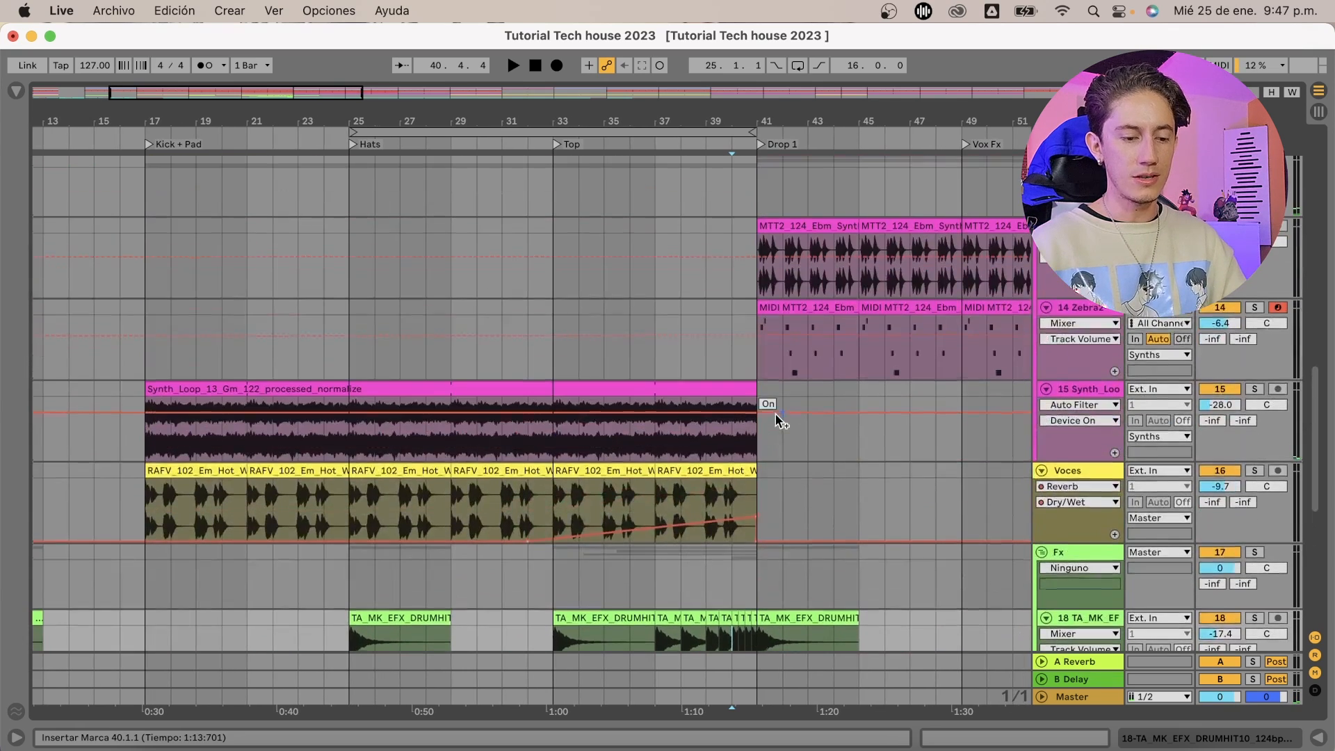
left_click(1115, 479)
double_click(1071, 471)
scroll(1001, 487, "down", 5)
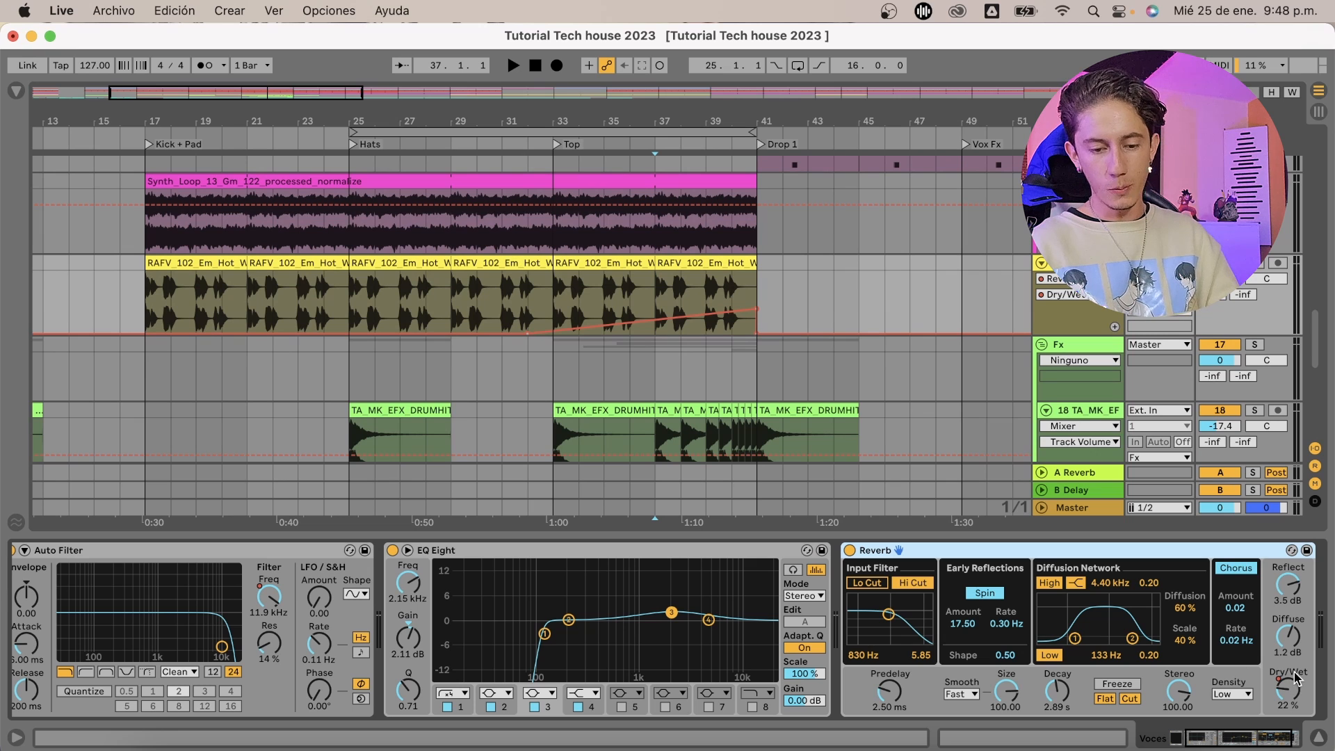
Play the vocals from bars 36, 38 and 39 to hear the Reverb Dry/Wet automation before Drop 1
left_click(639, 291)
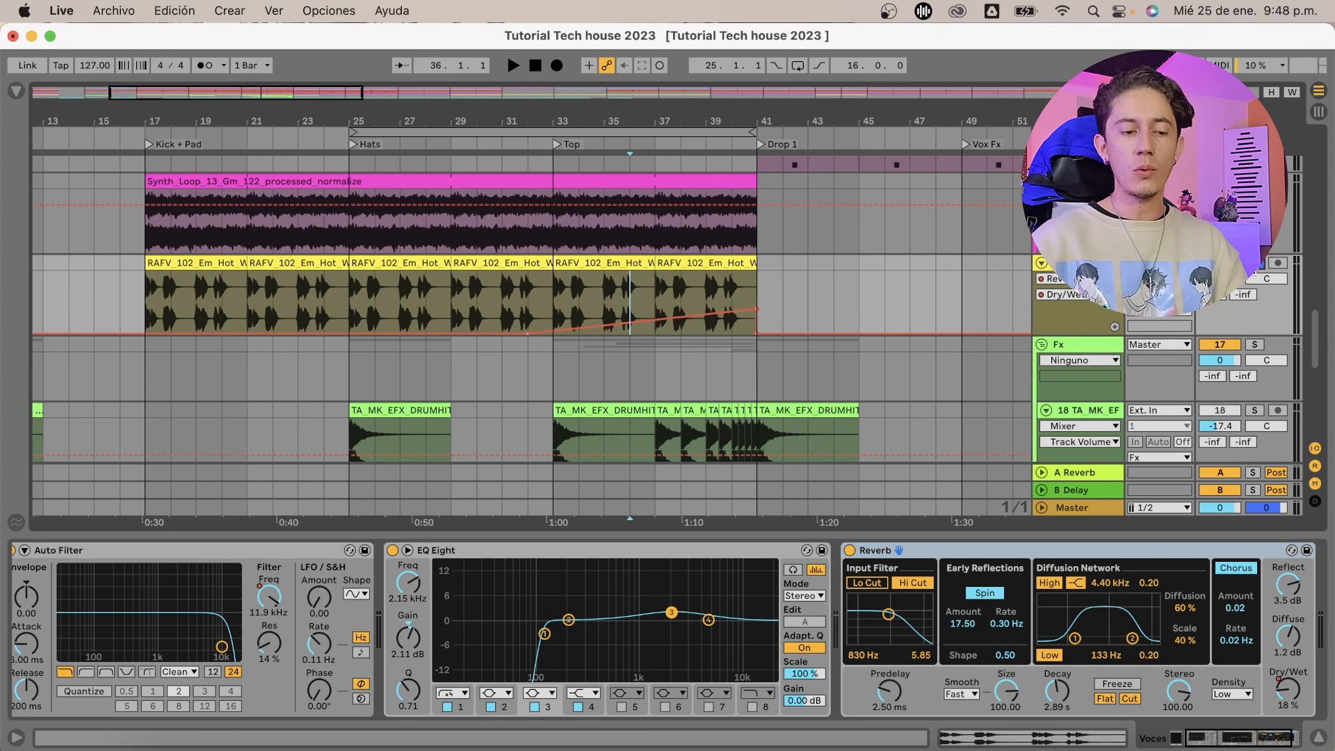
key("space")
left_click(681, 290)
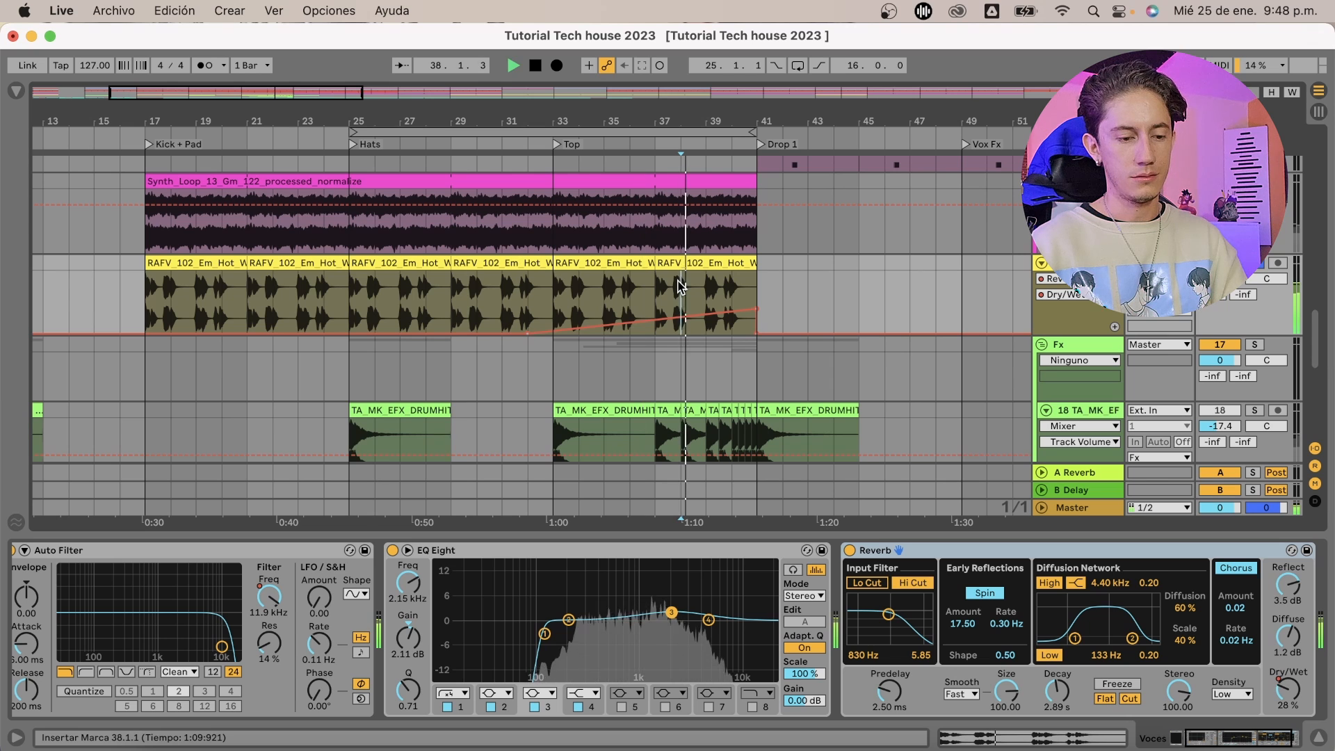
left_click(707, 287)
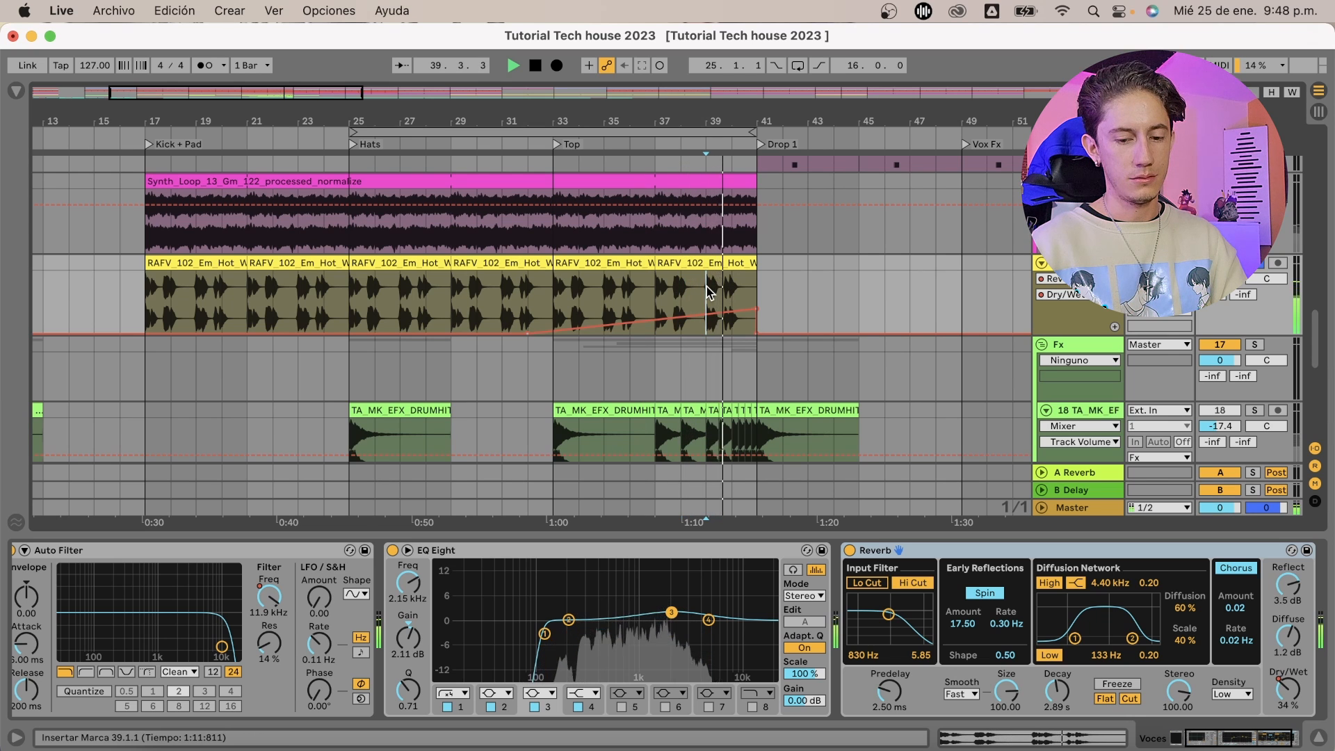
Set the Voces Reverb's decay time to 4.15 s and listen to the vocals from bar 39
key("space")
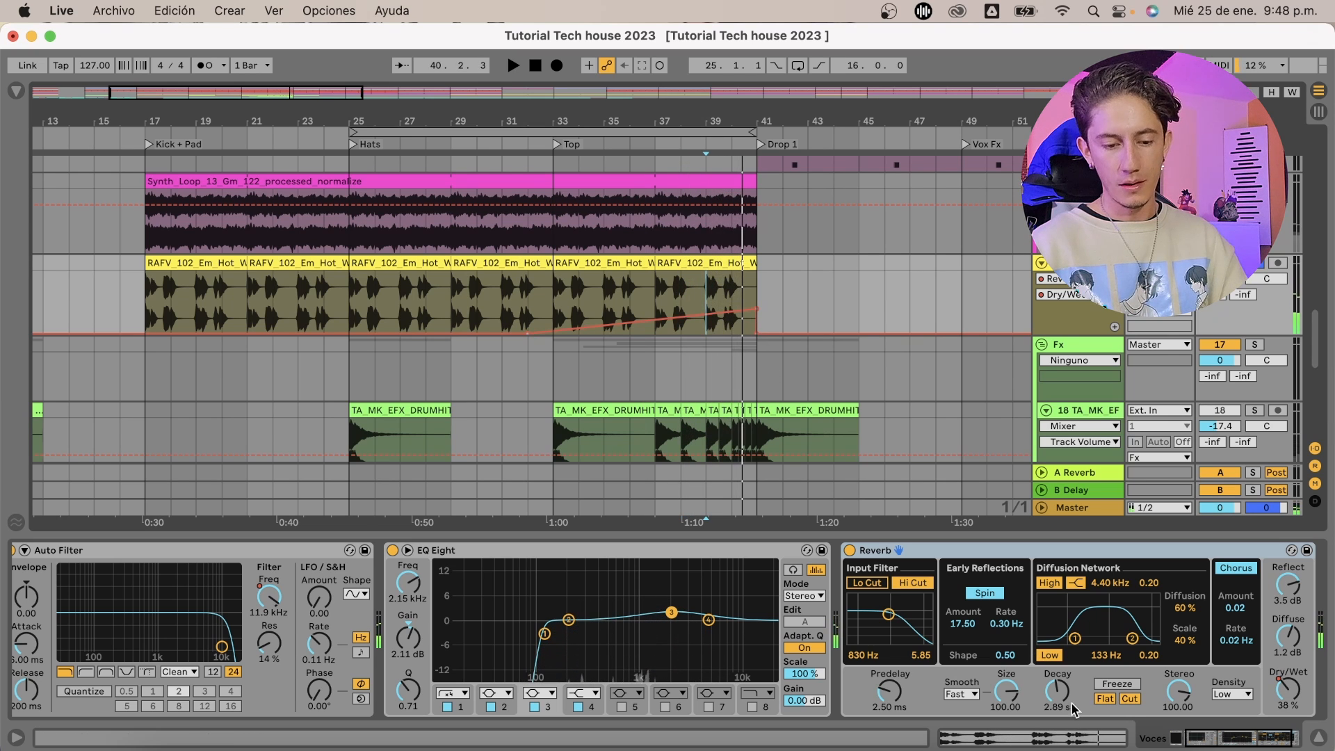
left_click_drag(1061, 694, 1061, 690)
key("space")
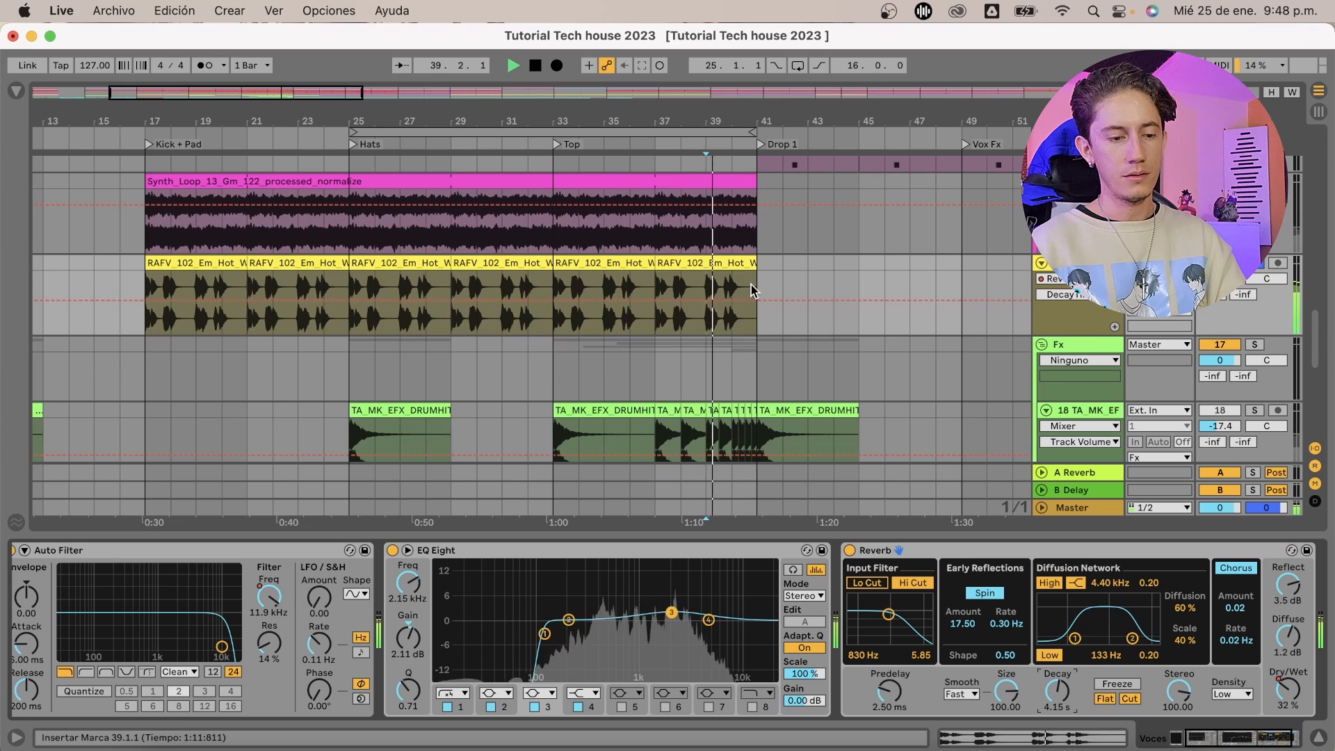
key("space")
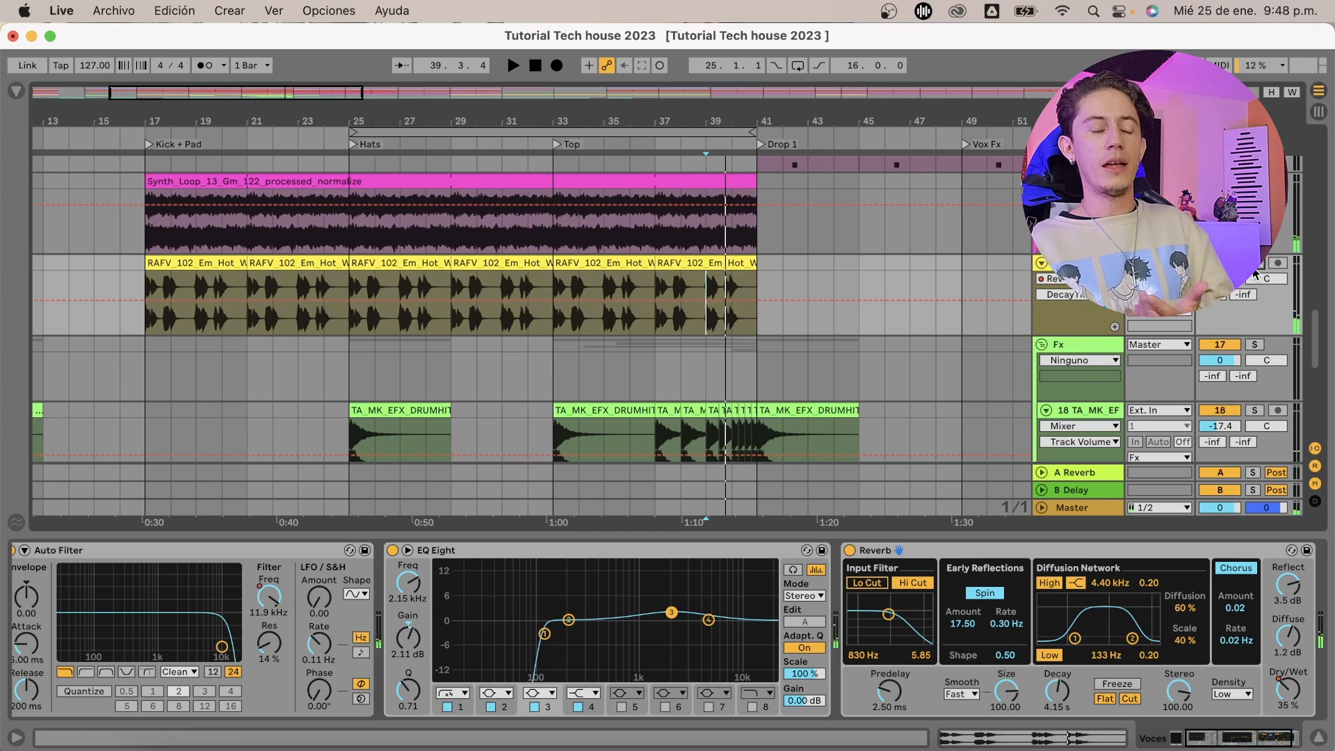
Examine the Auto Filter Frequency automation on the Drums group in the bars before Drop 1
scroll(749, 237, "up", 15)
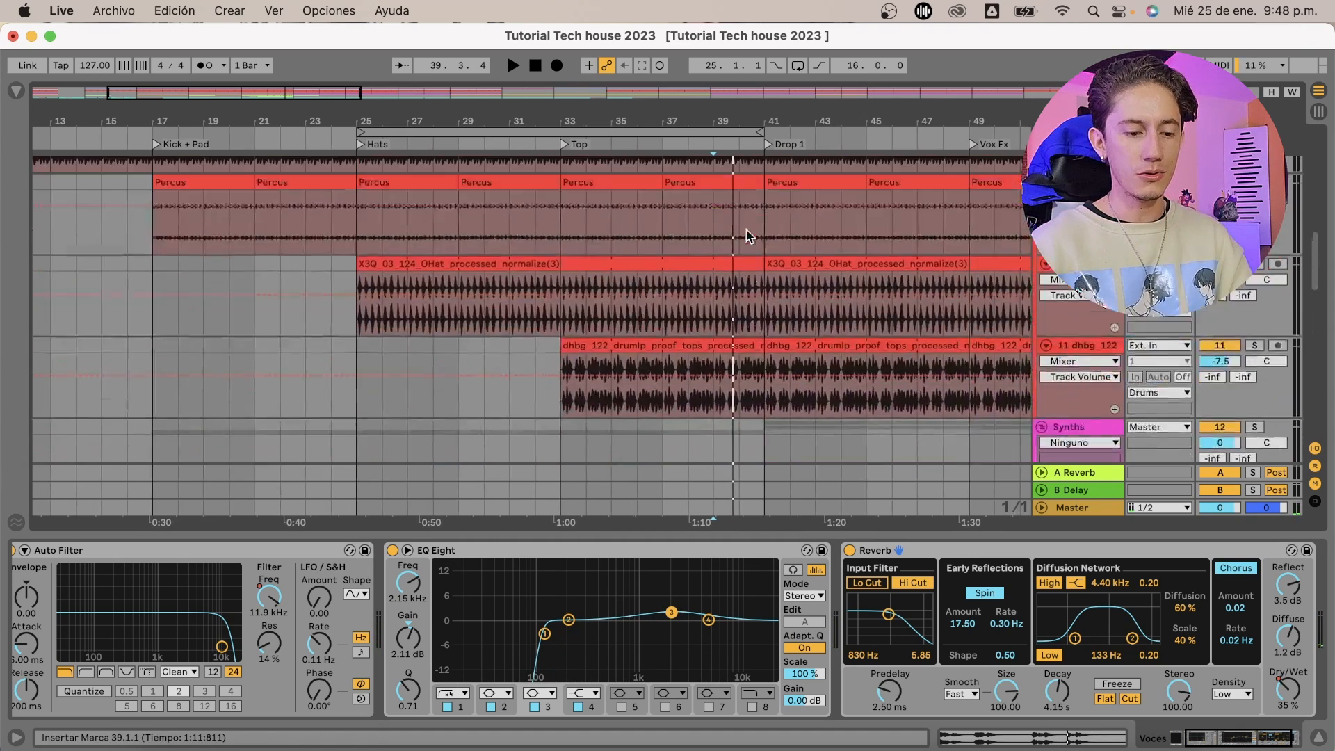
scroll(744, 233, "down", 5)
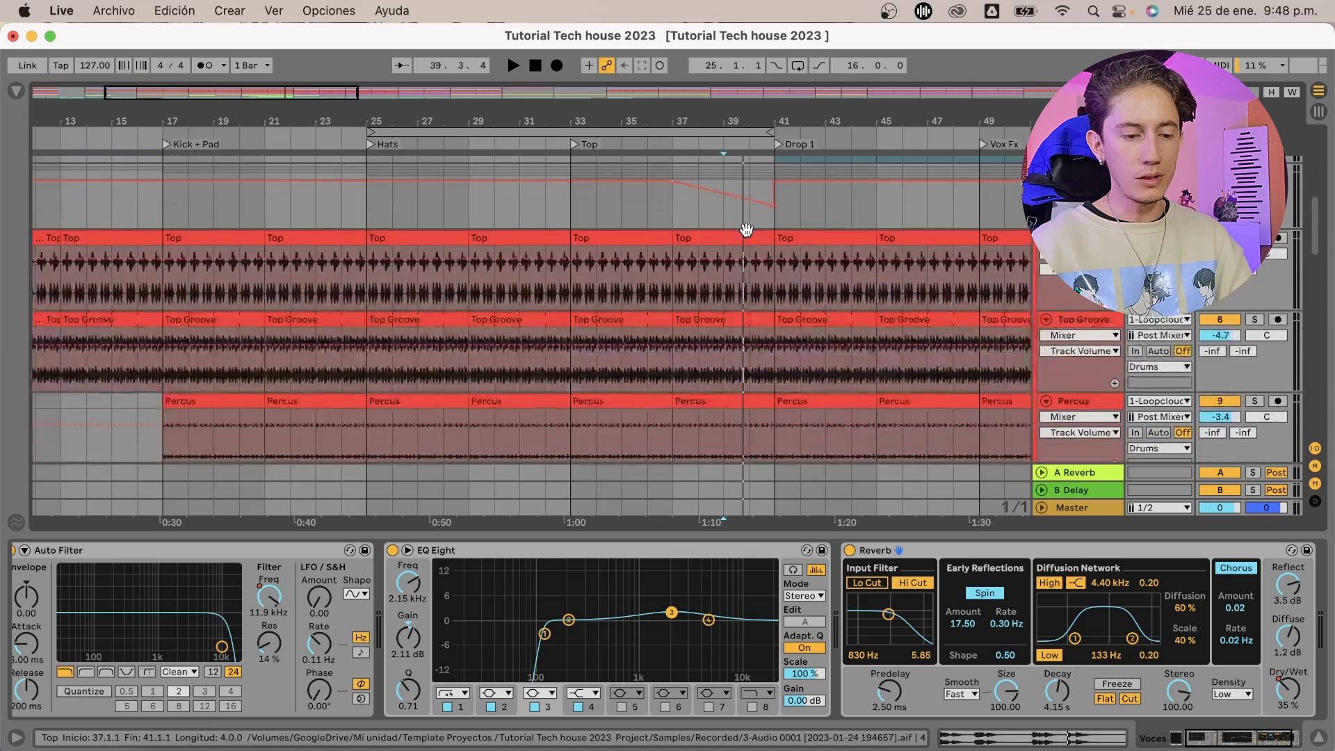
left_click(1030, 218)
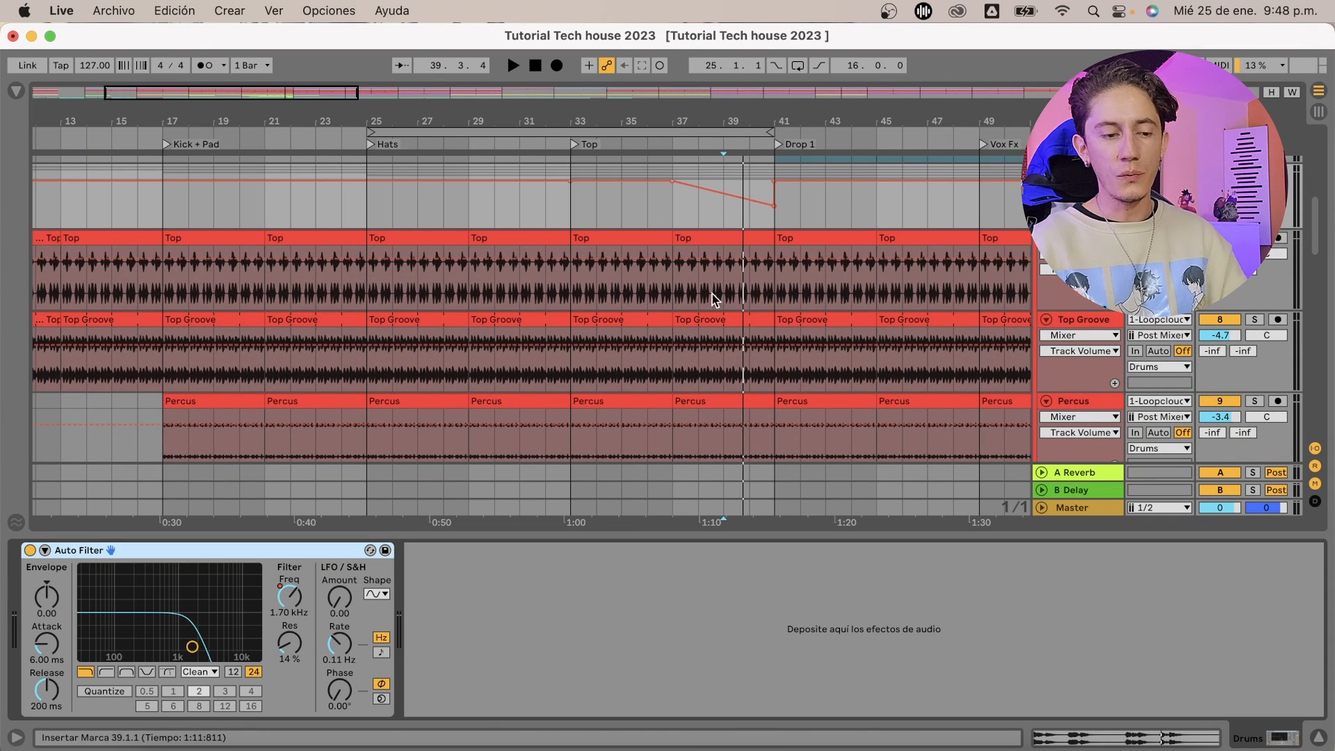
left_click(631, 227)
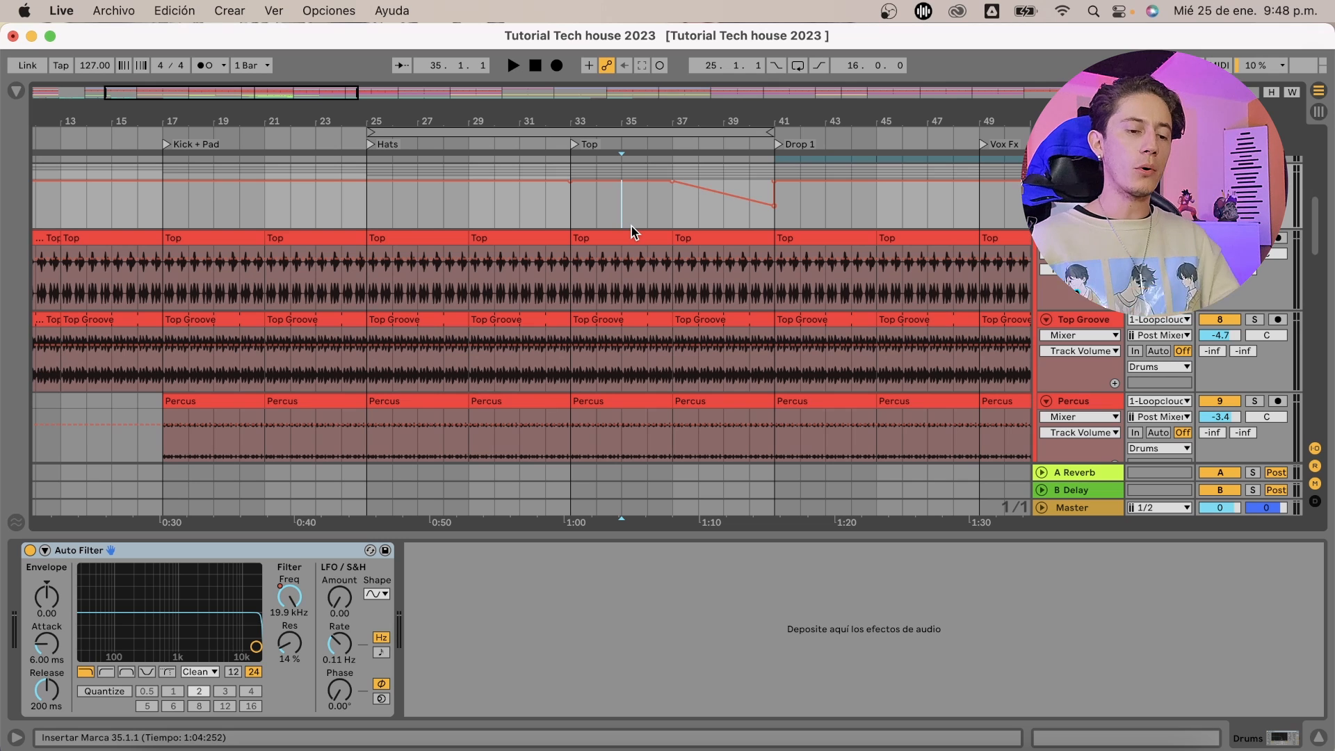
scroll(733, 210, "up", 4)
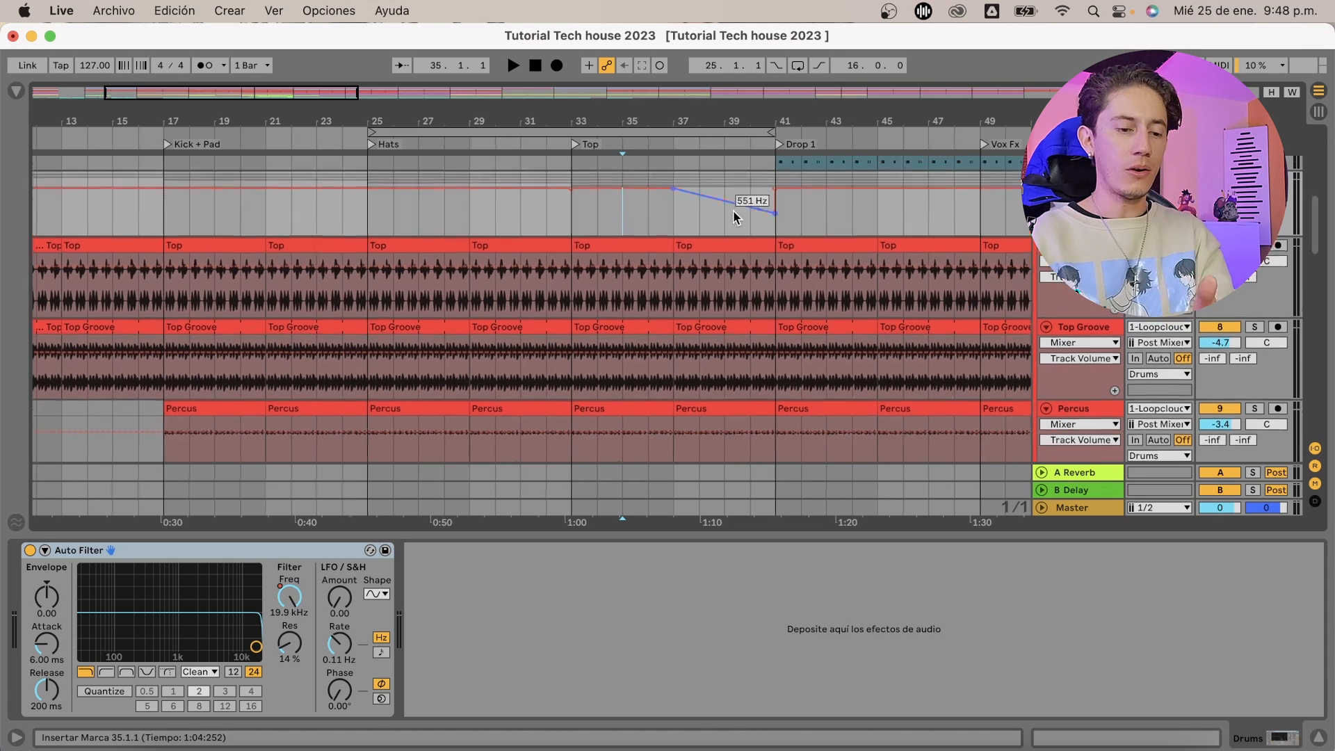
Play the transition from bar 37 into Drop 1 while looking through the drum, synth, vocal and effect tracks
left_click(657, 265)
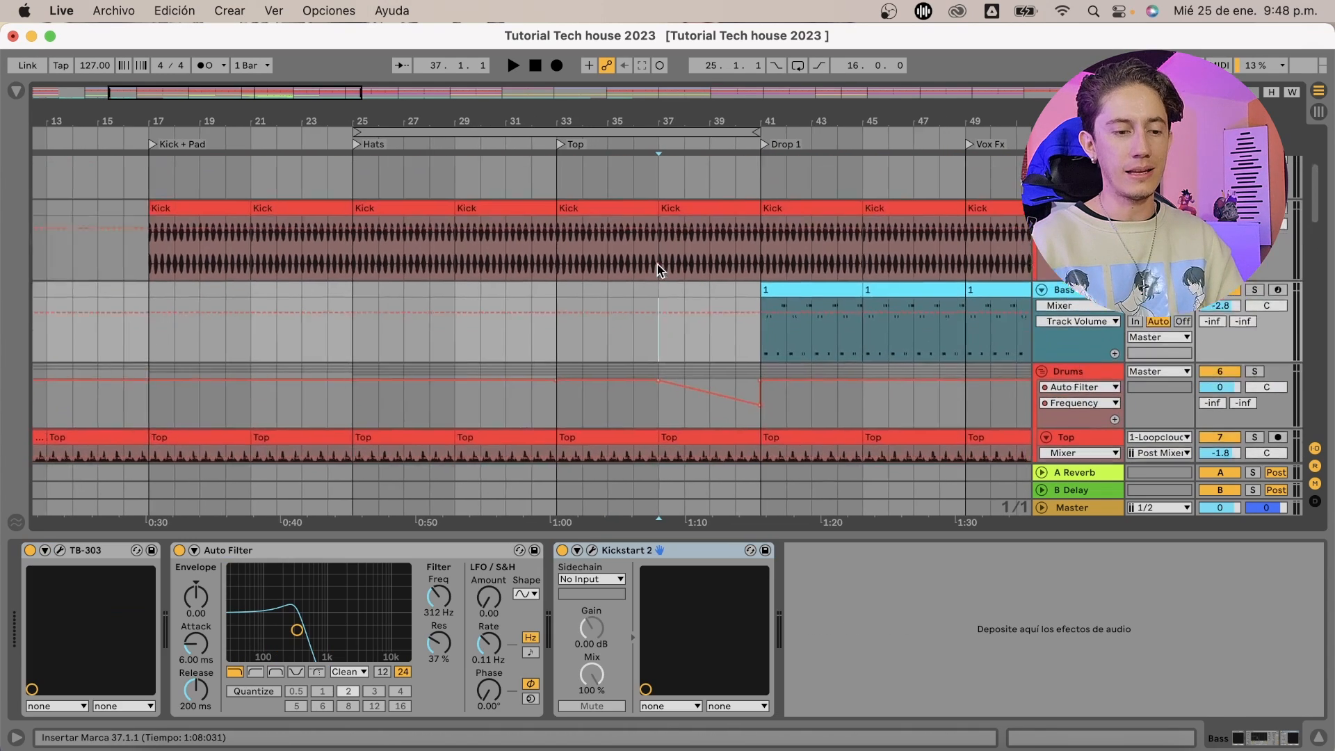
scroll(657, 263, "up", 3)
key("space")
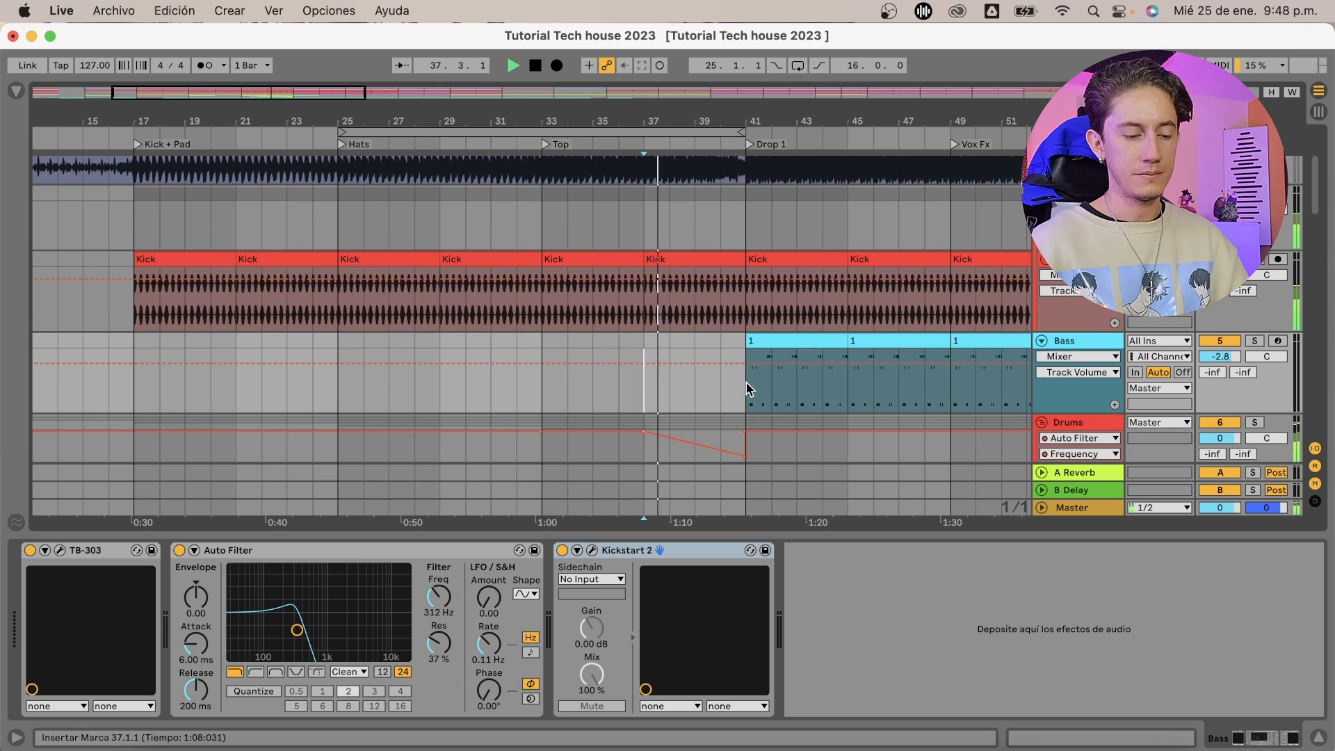
scroll(723, 369, "down", 5)
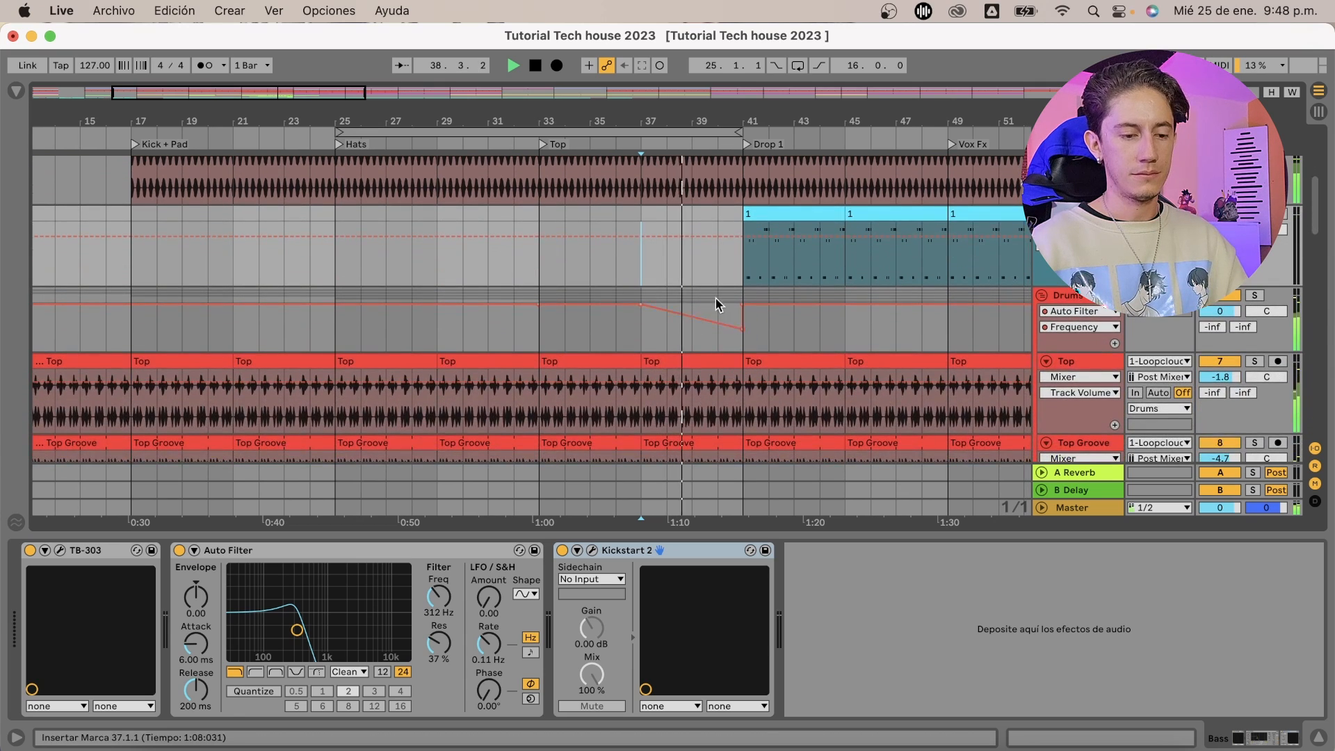
scroll(779, 401, "down", 2)
scroll(779, 401, "up", 3)
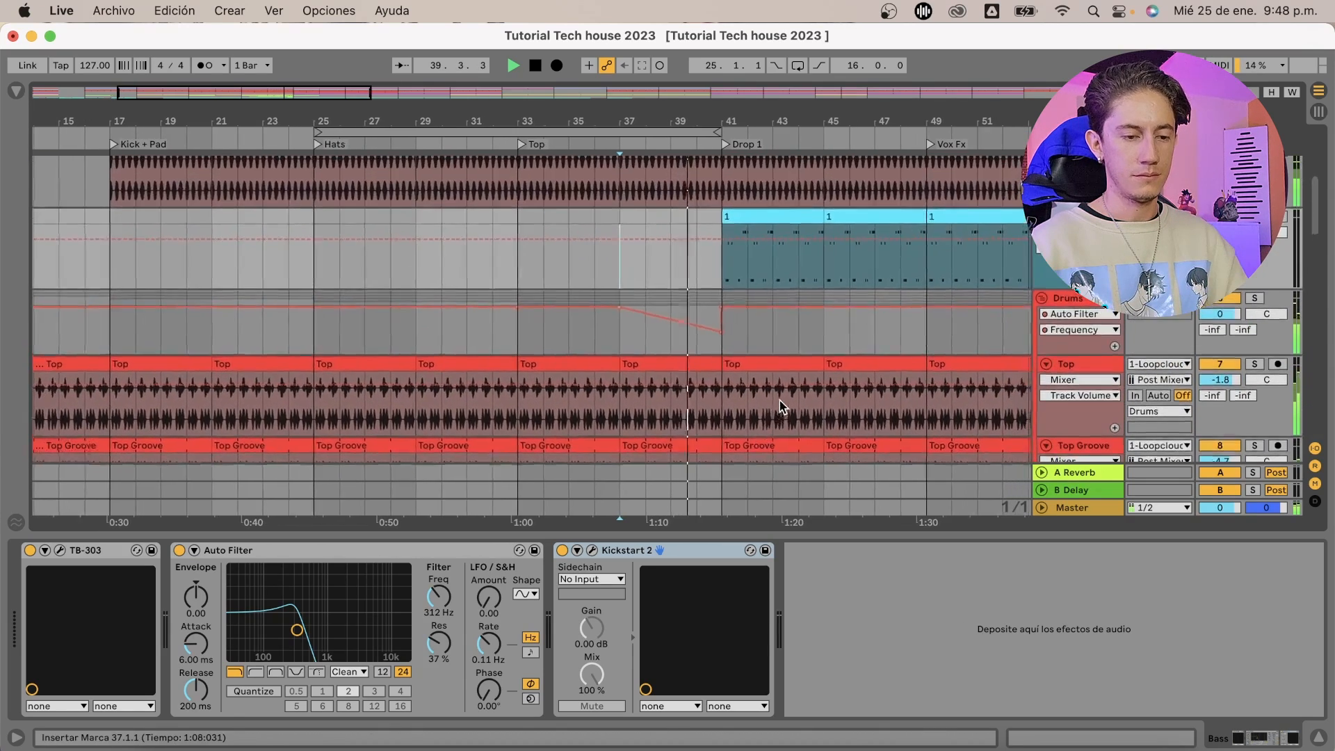
scroll(780, 400, "down", 8)
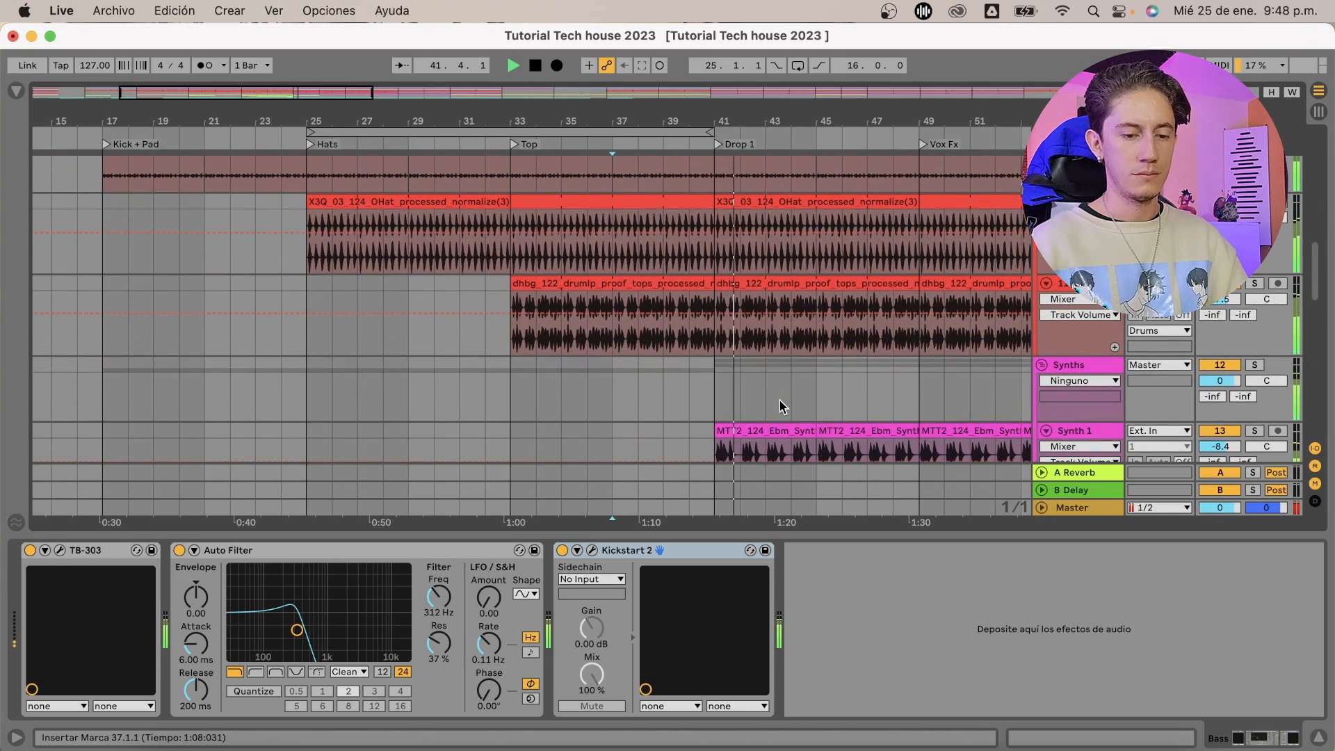
scroll(779, 401, "down", 4)
scroll(780, 401, "down", 8)
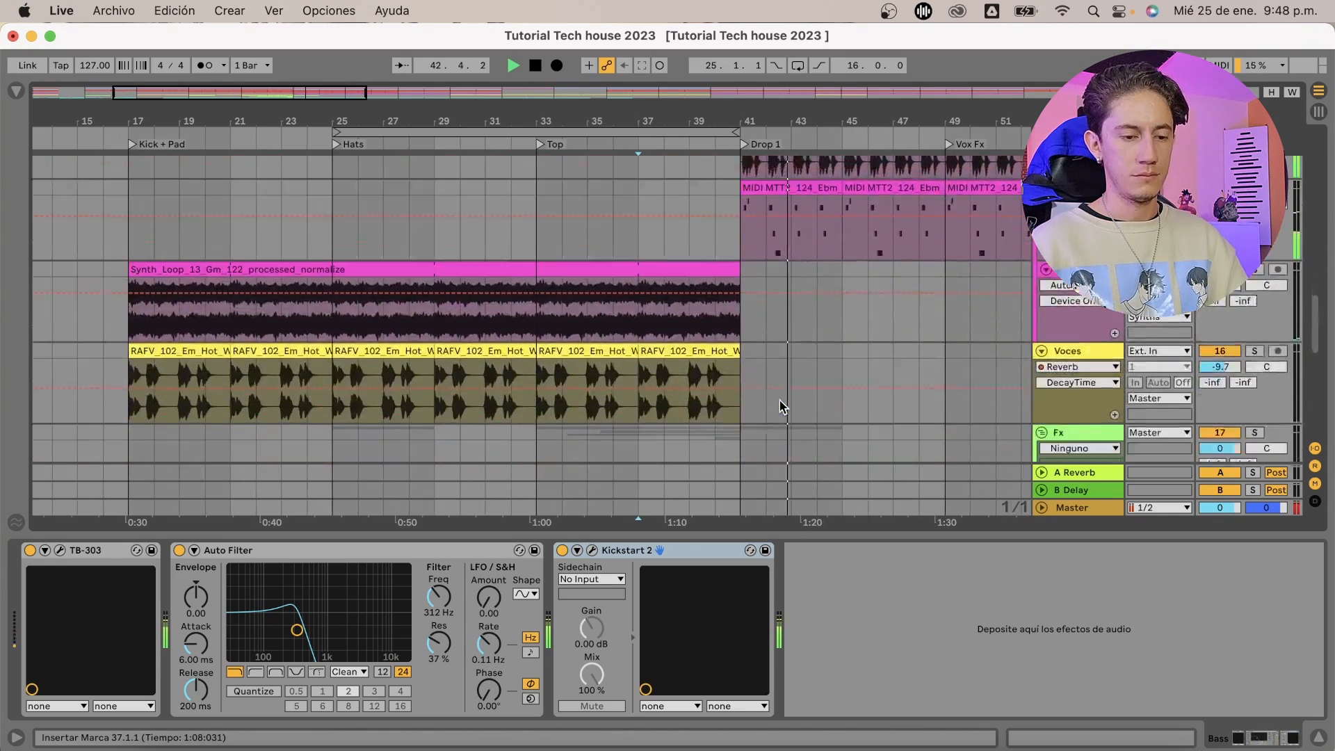
scroll(778, 401, "down", 10)
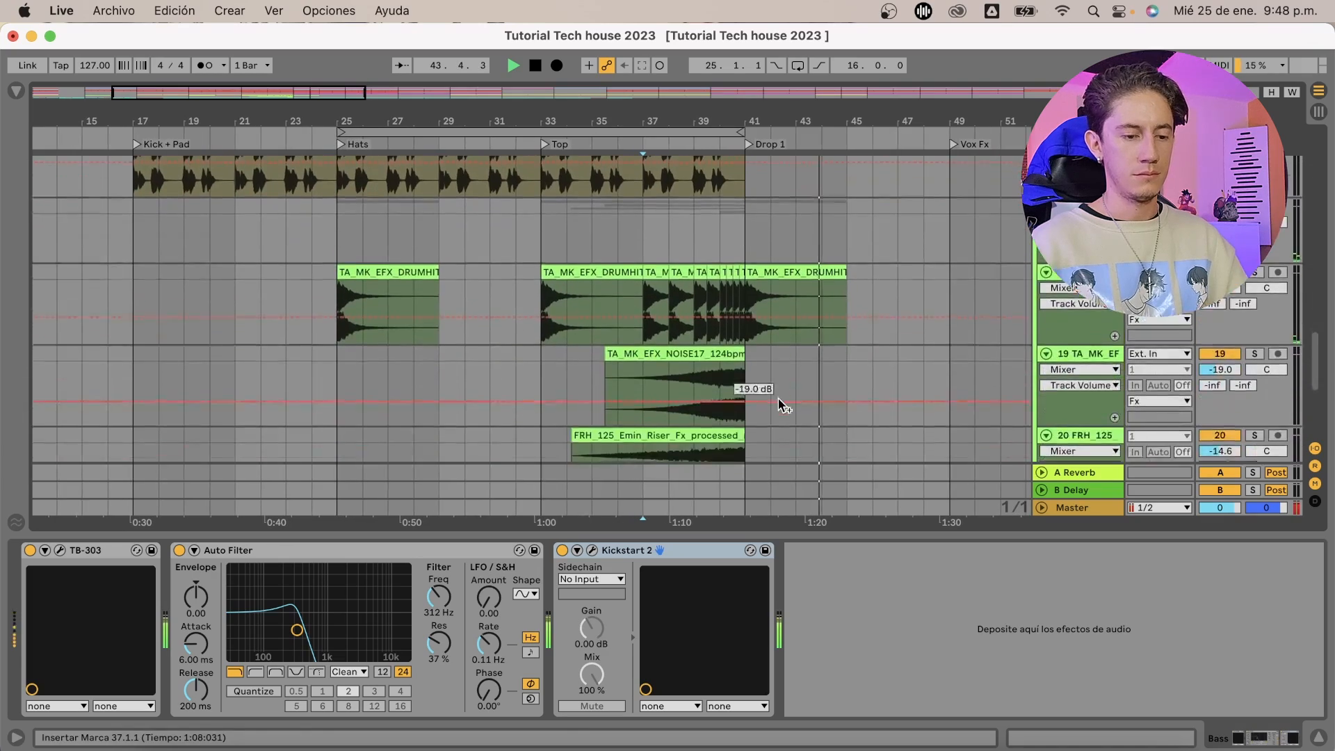
key("space")
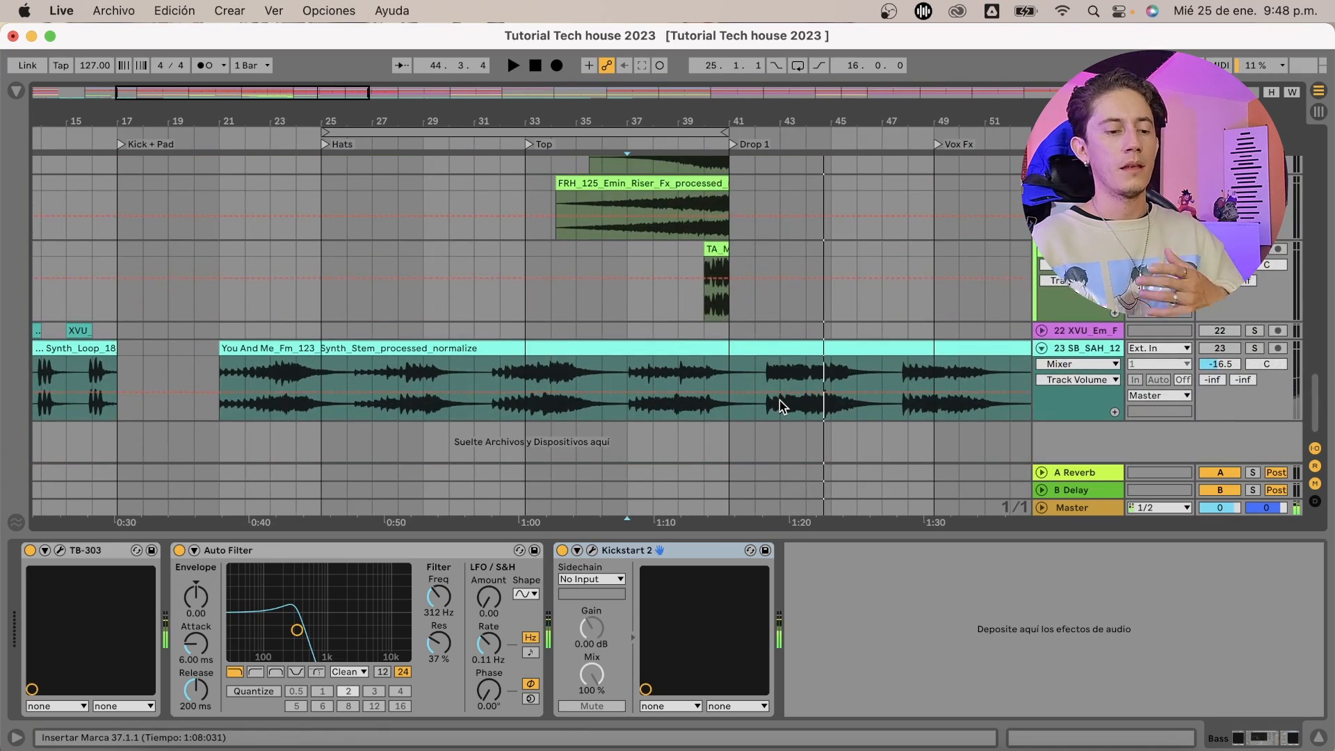
Insert a new MIDI track directly below the Voces track
scroll(779, 401, "up", 10)
scroll(779, 399, "up", 3)
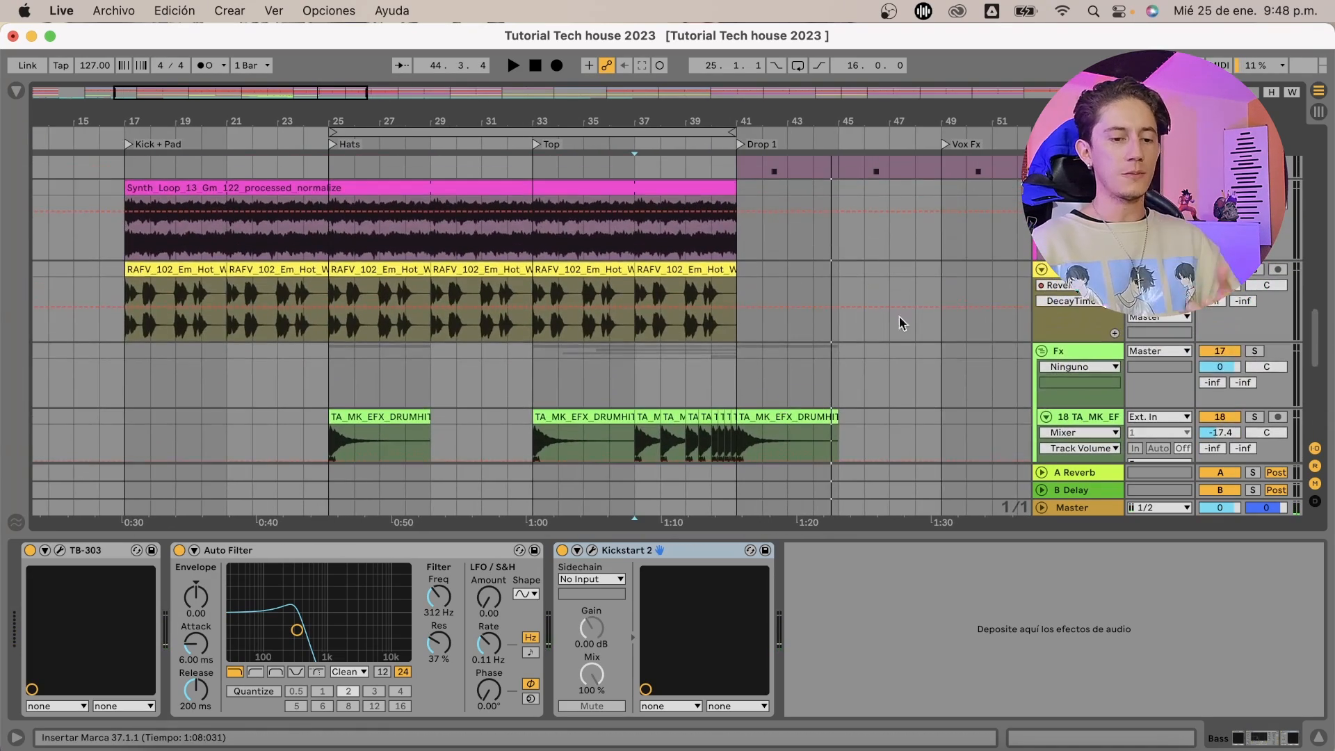
left_click(1077, 187)
left_click(1078, 270)
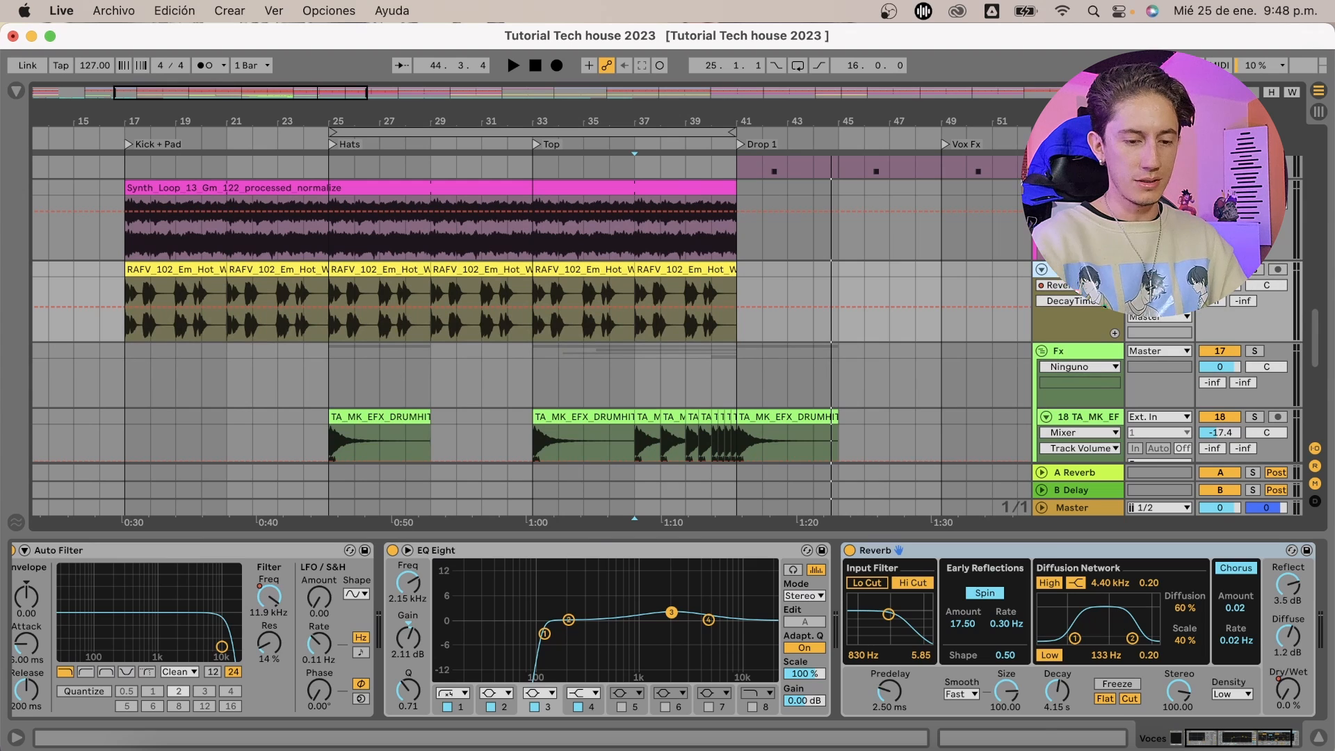
key("super+shift+t")
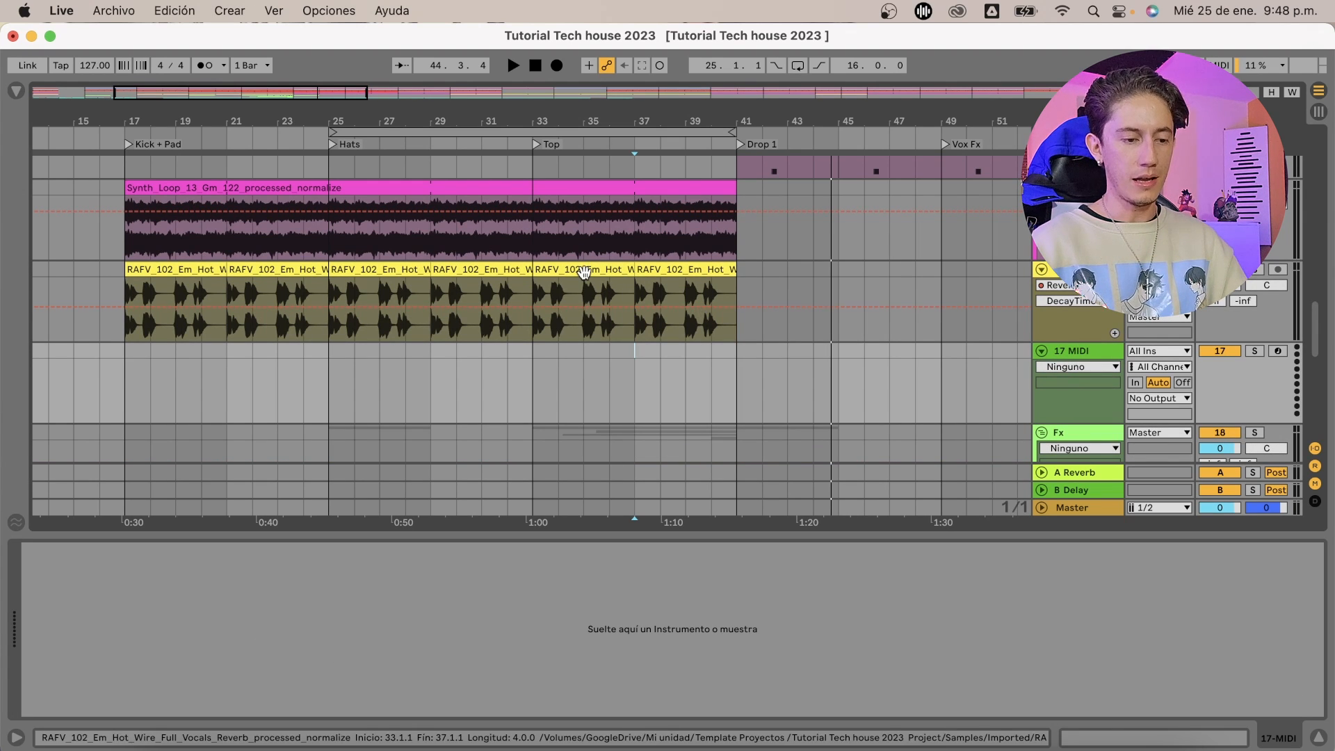
Load the bar 33 vocal clip into the new MIDI track's Simpler, in 1-Shot mode, and trim it to the first 1-beat vocal hit
left_click_drag(596, 341, 584, 635)
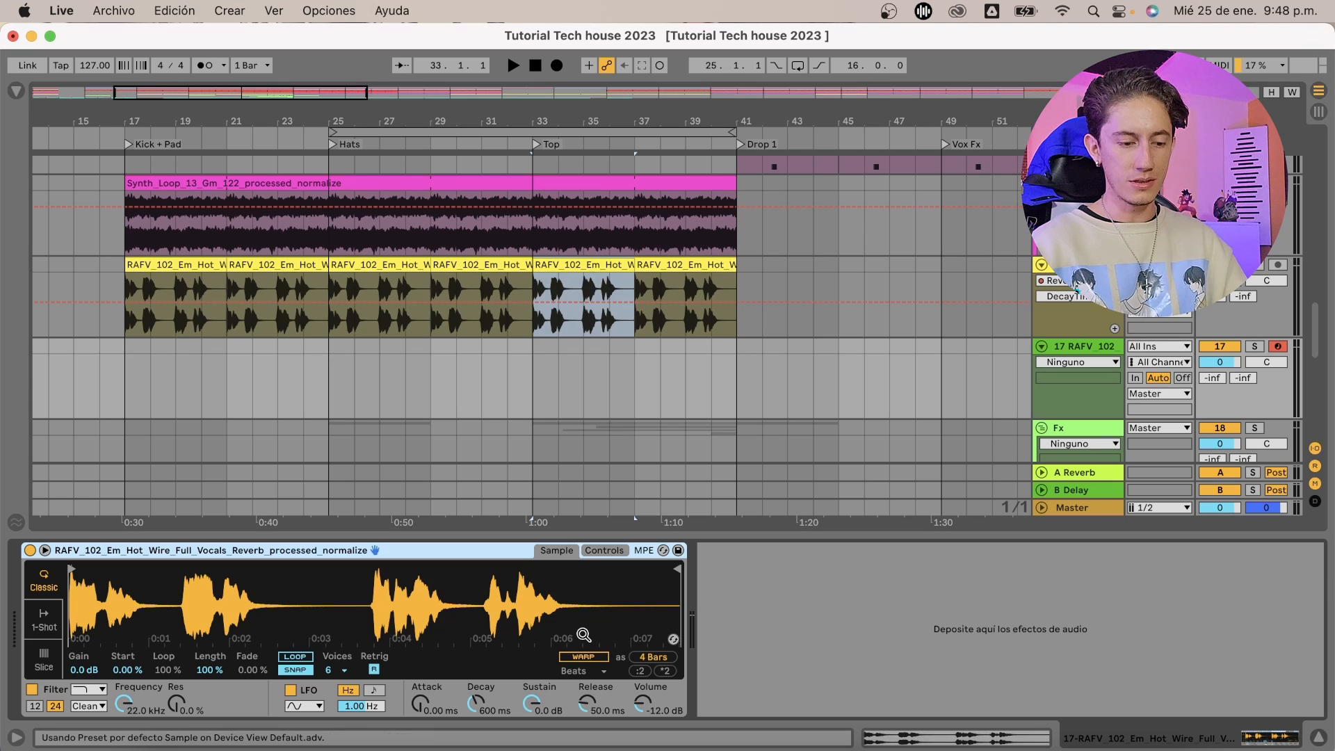
left_click(36, 622)
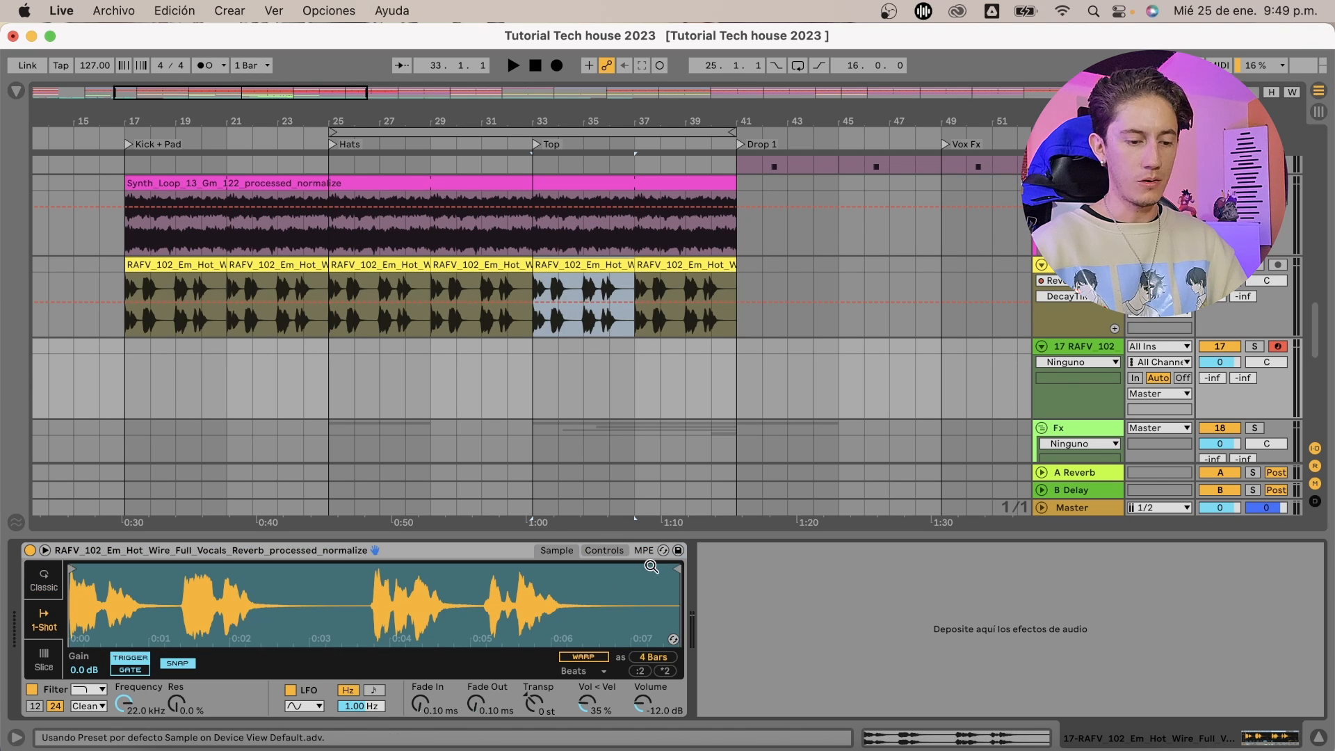
left_click_drag(673, 572, 83, 568)
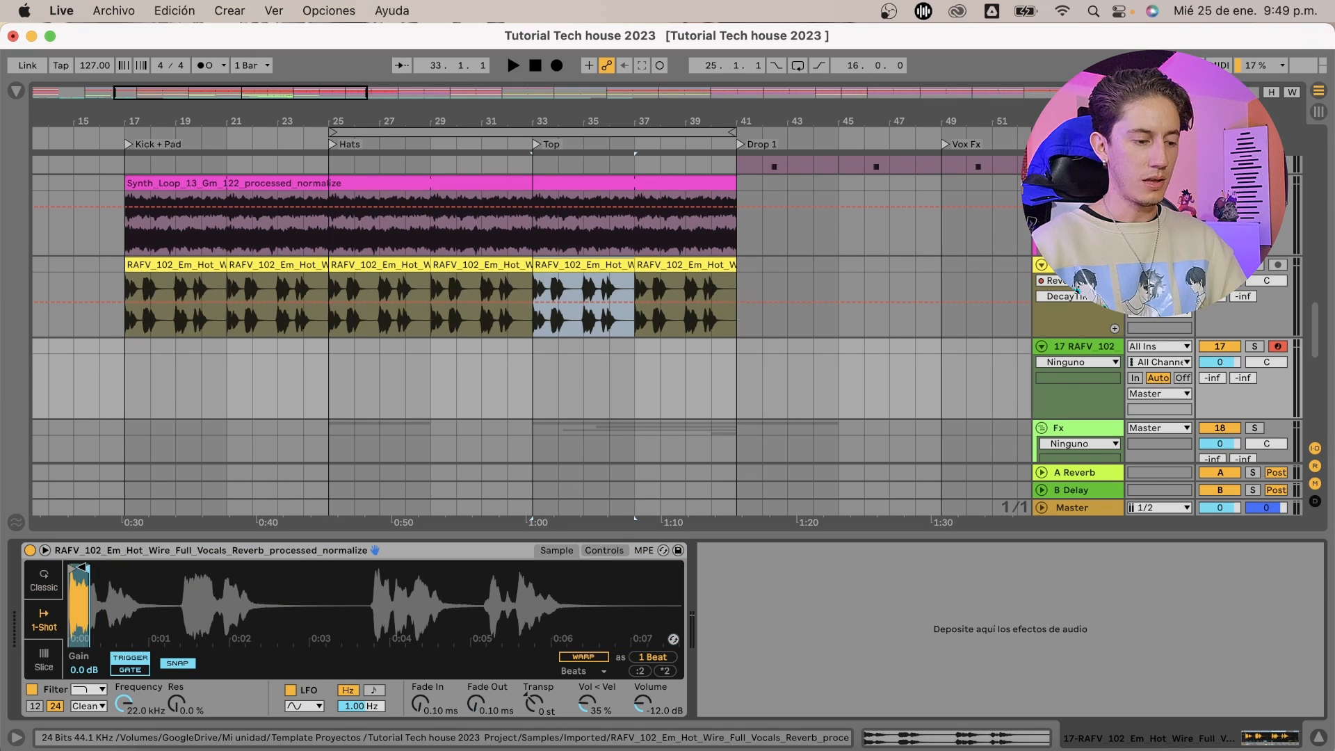
Add an Arpeggiator MIDI effect before the vocal Simpler and switch its rate from synced to Free
left_click(15, 92)
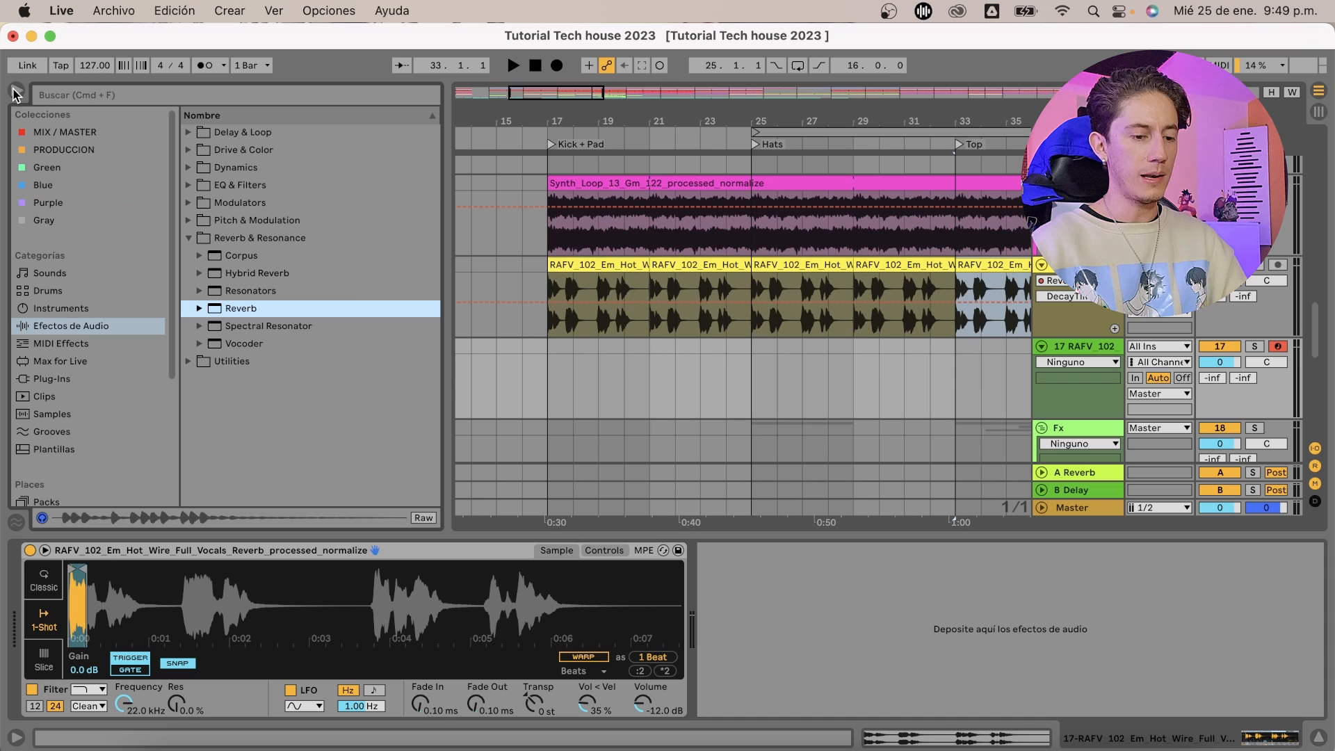
left_click(64, 343)
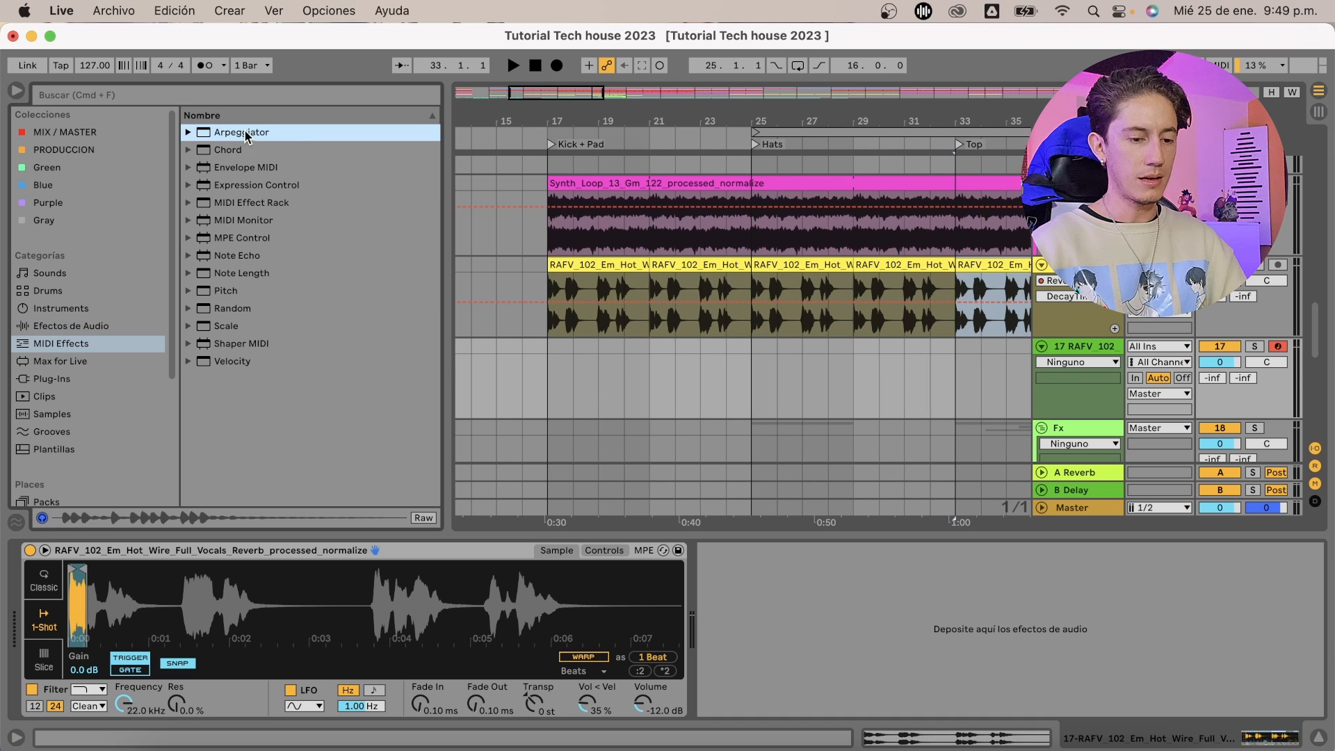
left_click_drag(241, 133, 788, 381)
left_click(44, 637)
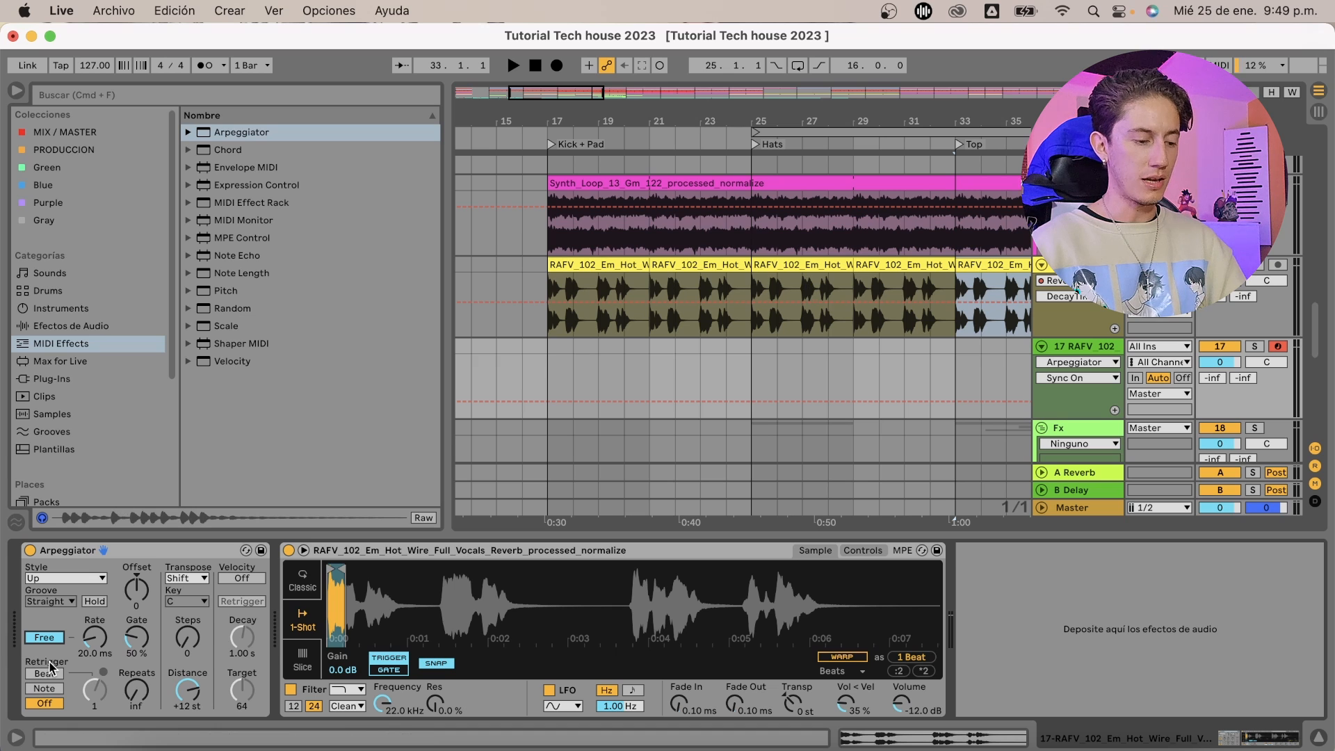
Create a MIDI clip on the vocal Simpler track from bar 36 to bar 41 and fill it with one sustained C3 note
scroll(708, 306, "right", 5)
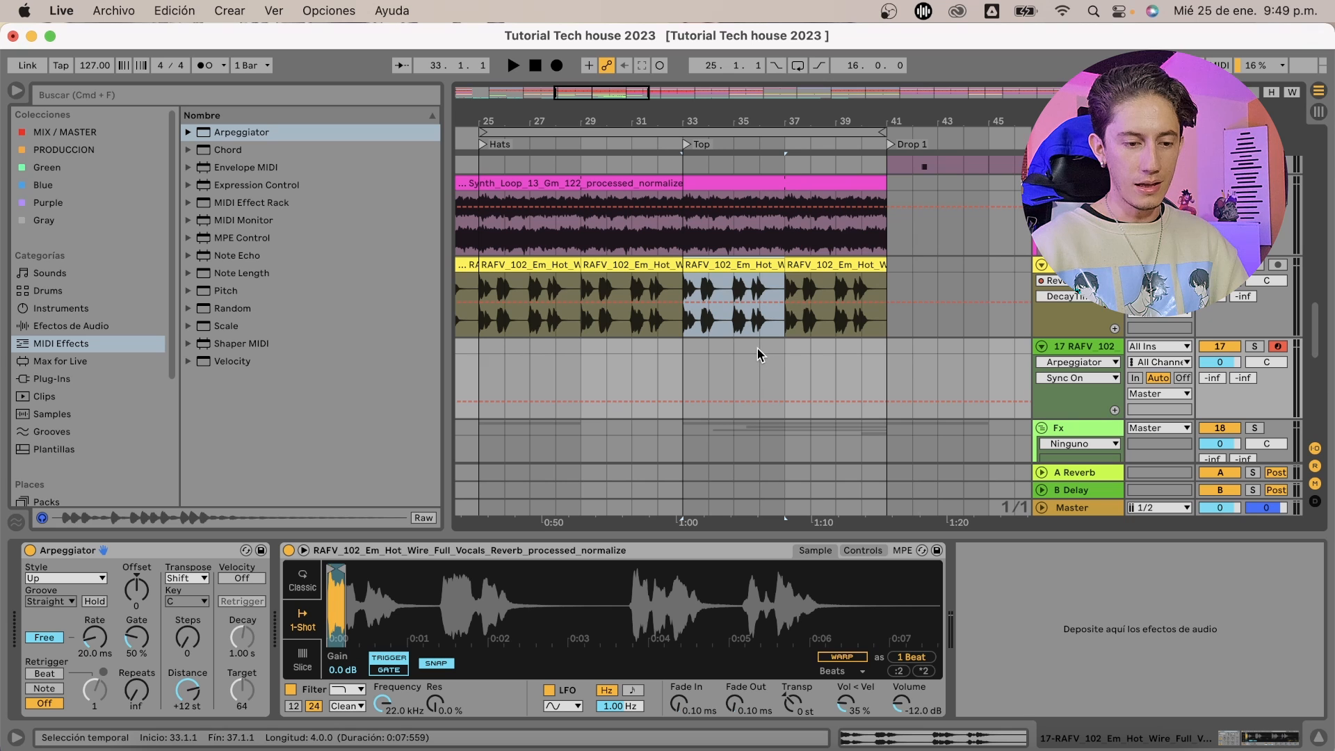
left_click_drag(758, 349, 881, 354)
key("super+shift+m")
double_click(279, 585)
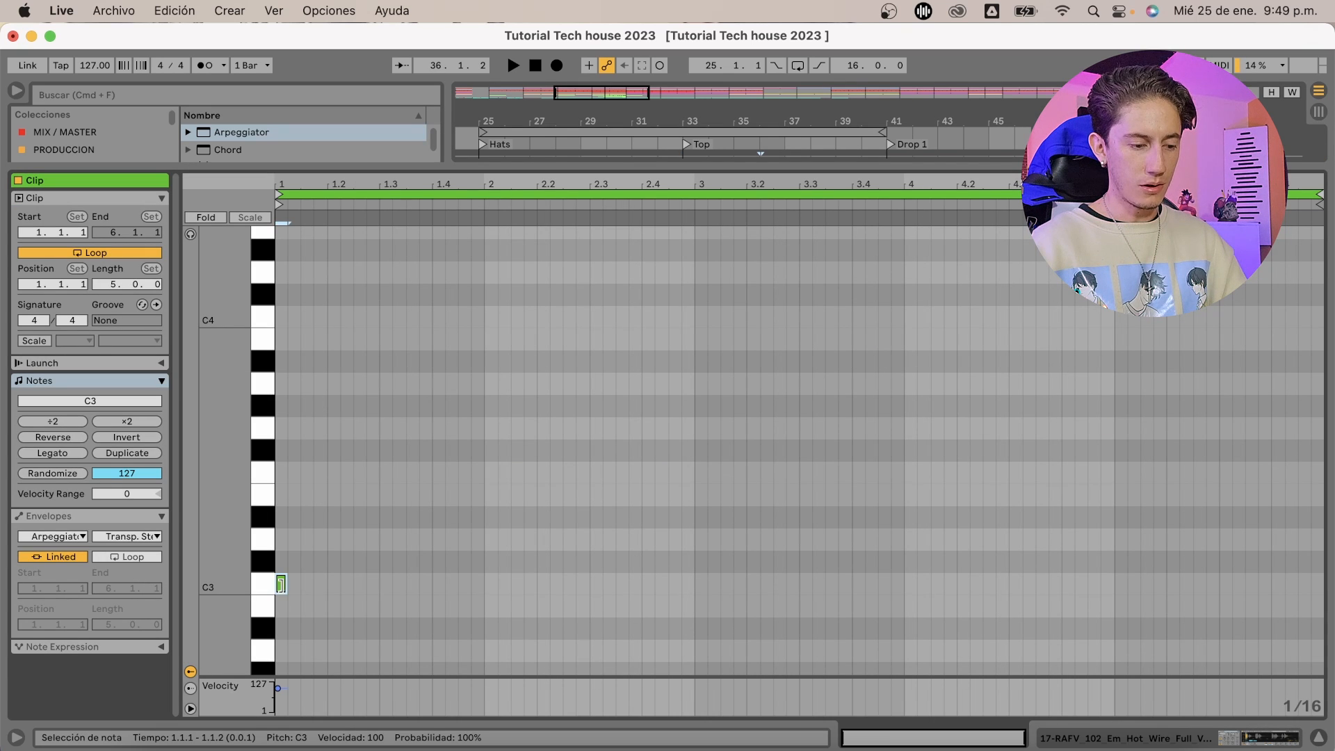
left_click_drag(281, 584, 1323, 584)
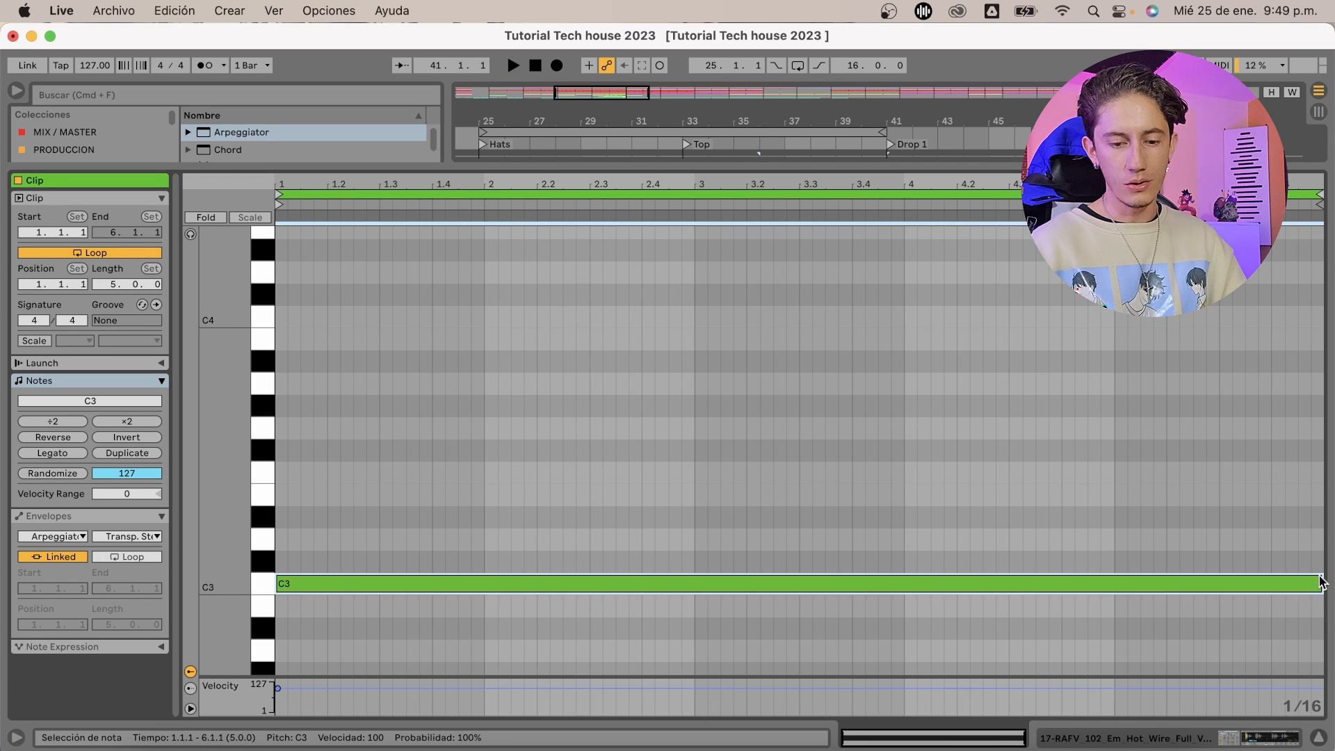
left_click(1320, 739)
Deactivate the last vocal clip on the Voces track, from bar 37 up to Drop 1
scroll(922, 393, "up", 5)
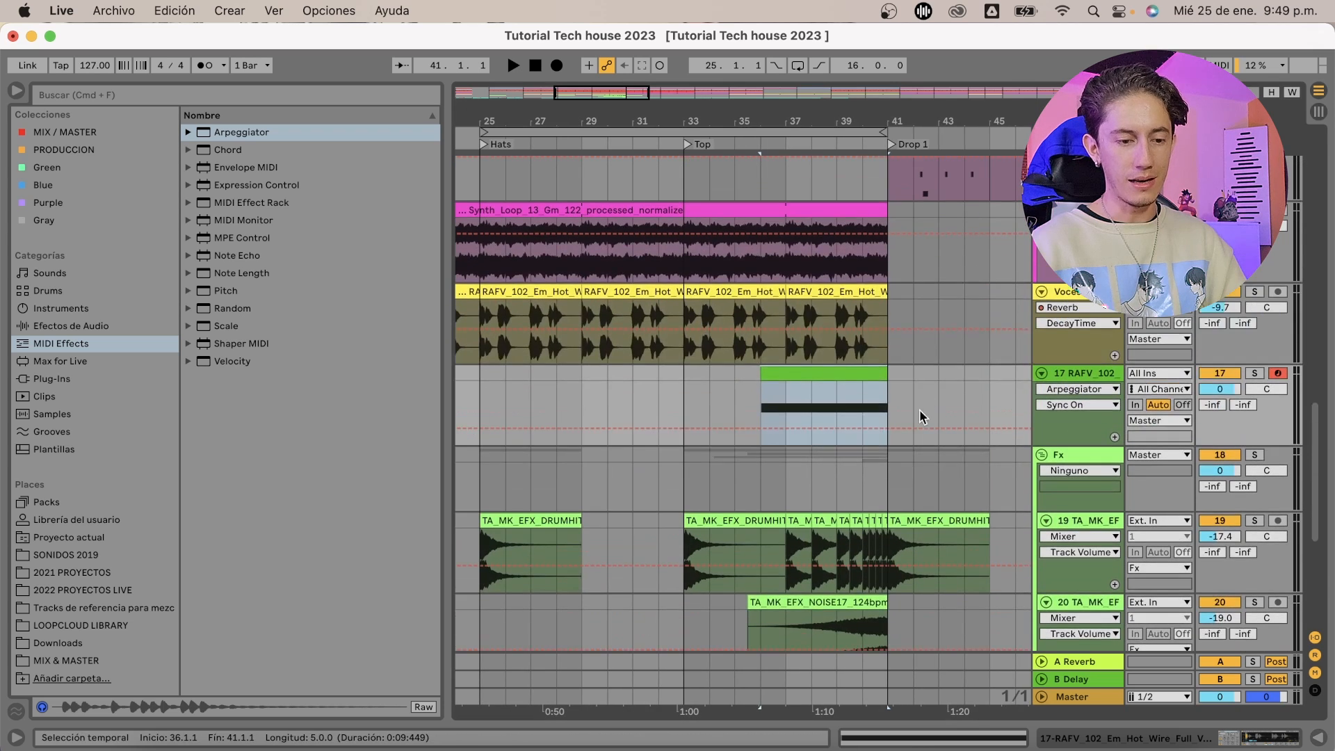
left_click(866, 292)
key("0")
left_click_drag(811, 143, 1068, 301)
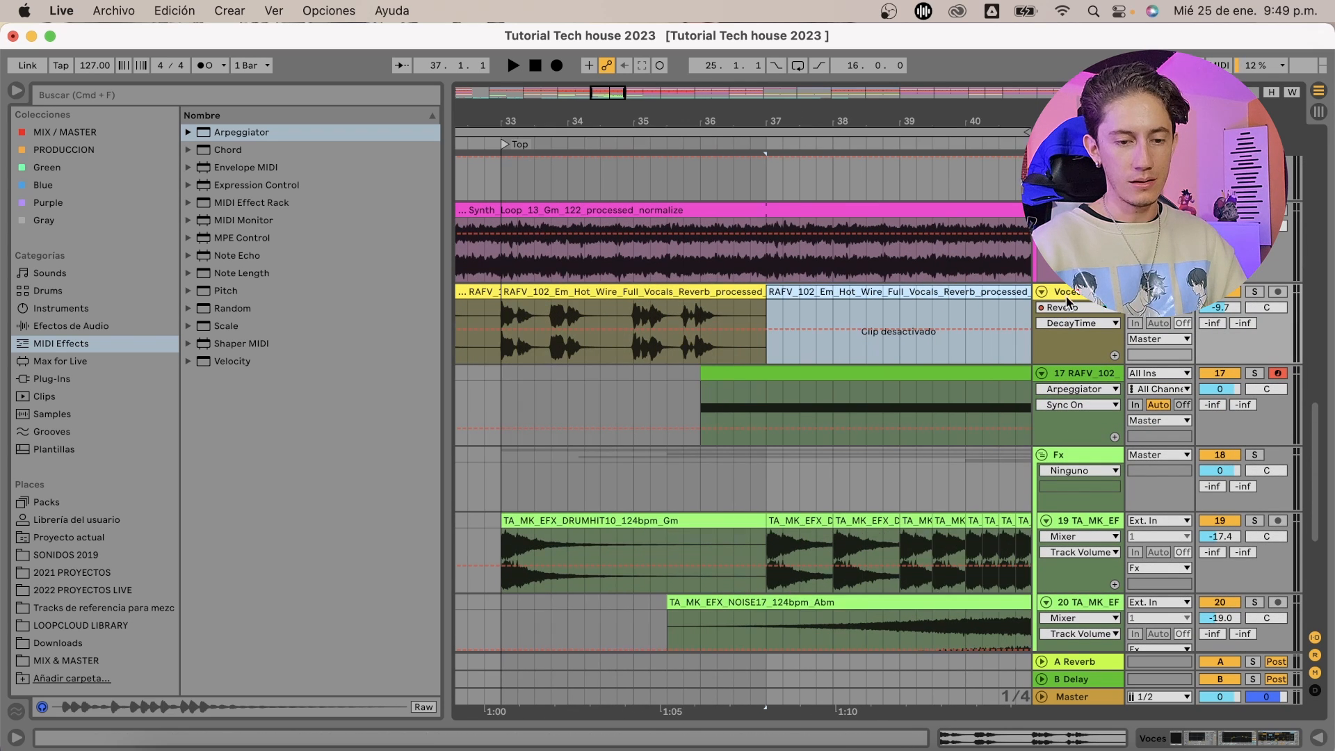
Copy the CLA Effects device from the Voces track to the end of the vocal Simpler track's chain
double_click(1074, 297)
left_click(86, 552)
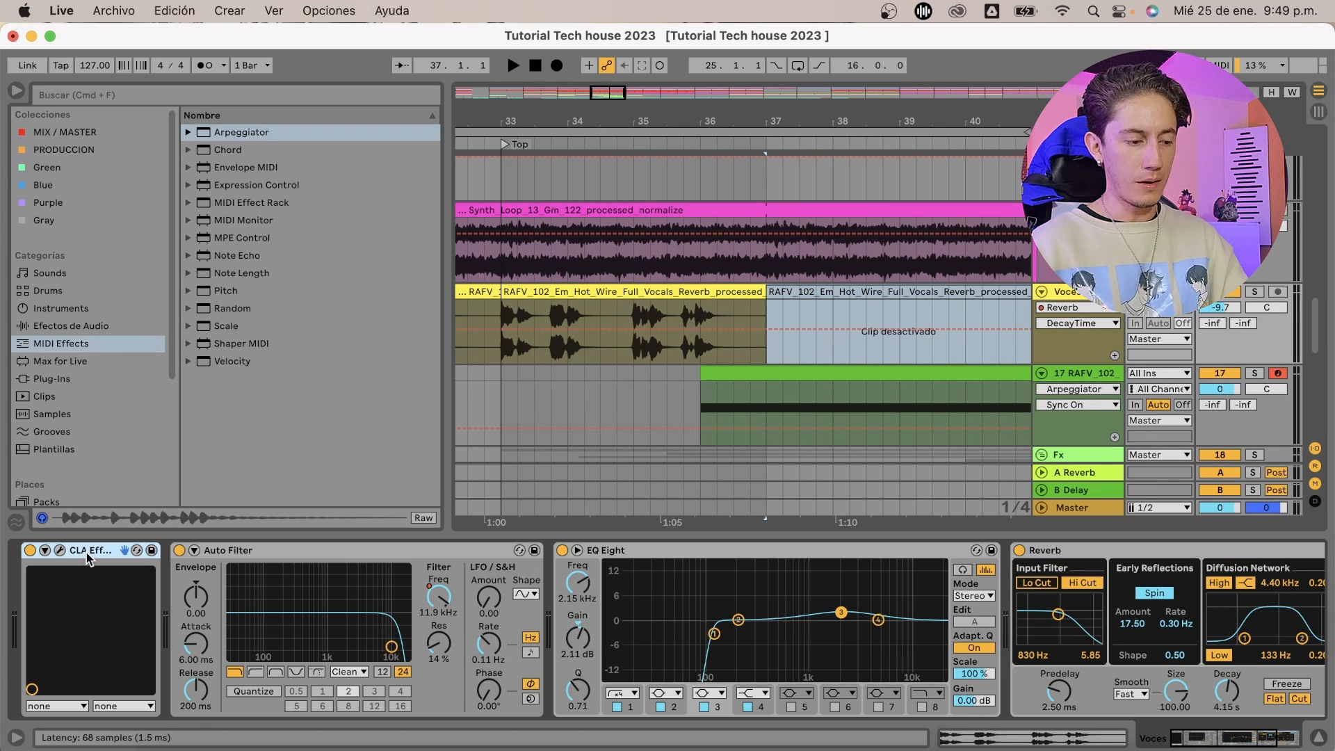
left_click(1082, 376)
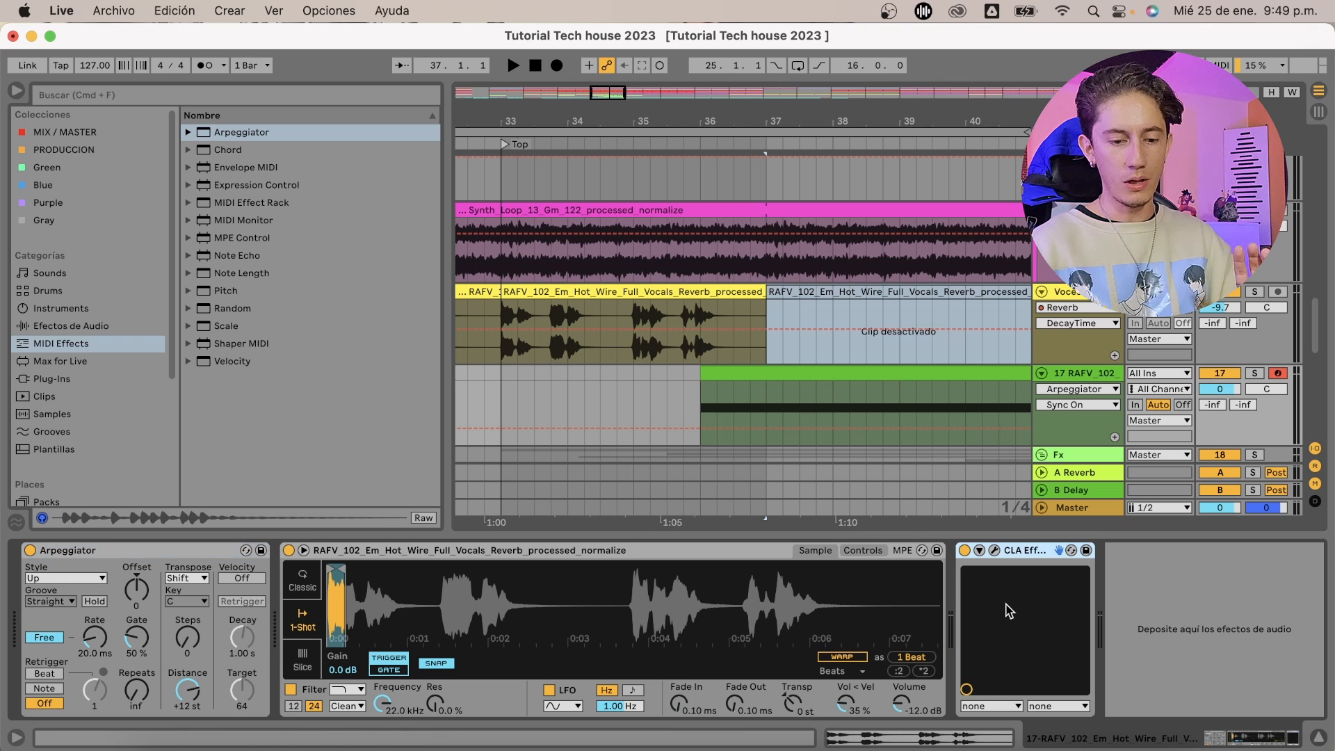
Lower the vocal Simpler track's volume to -6.2 dB, solo it and play it from bar 36.4
left_click(749, 420)
left_click_drag(1234, 389, 1234, 405)
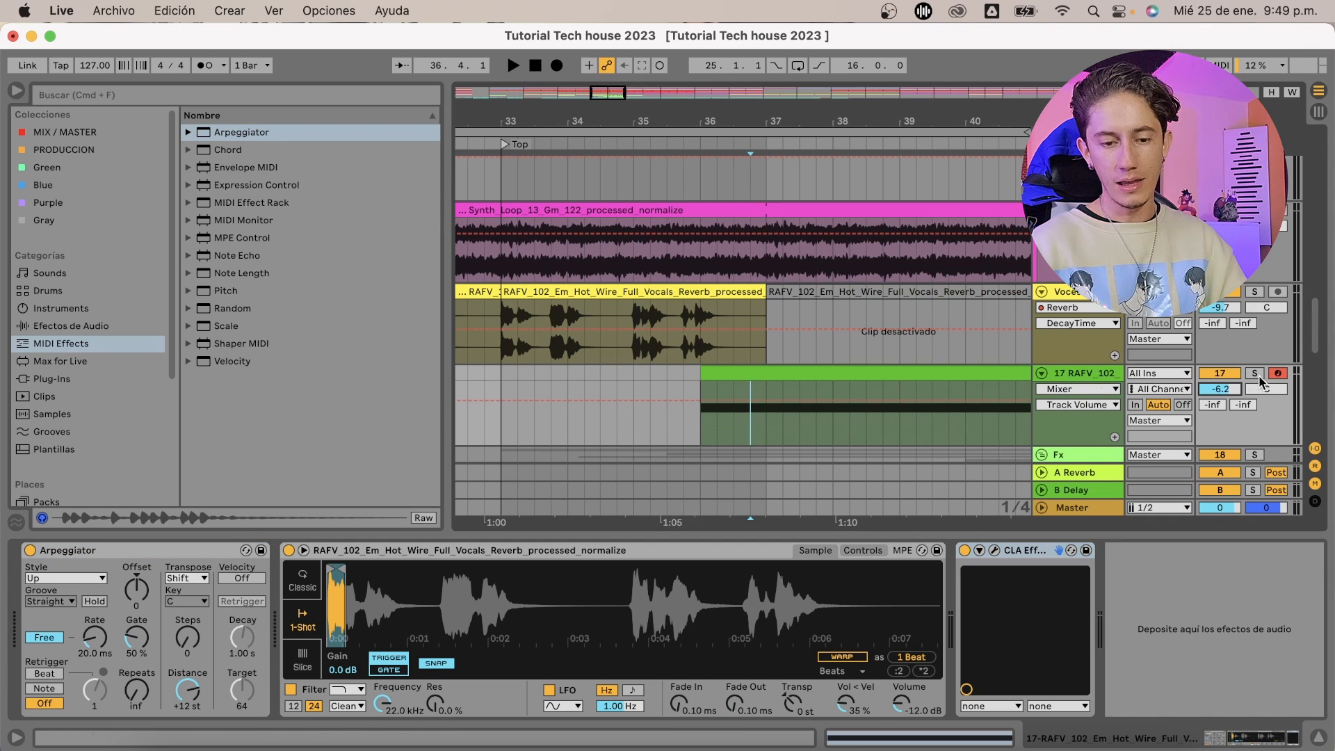
key("space")
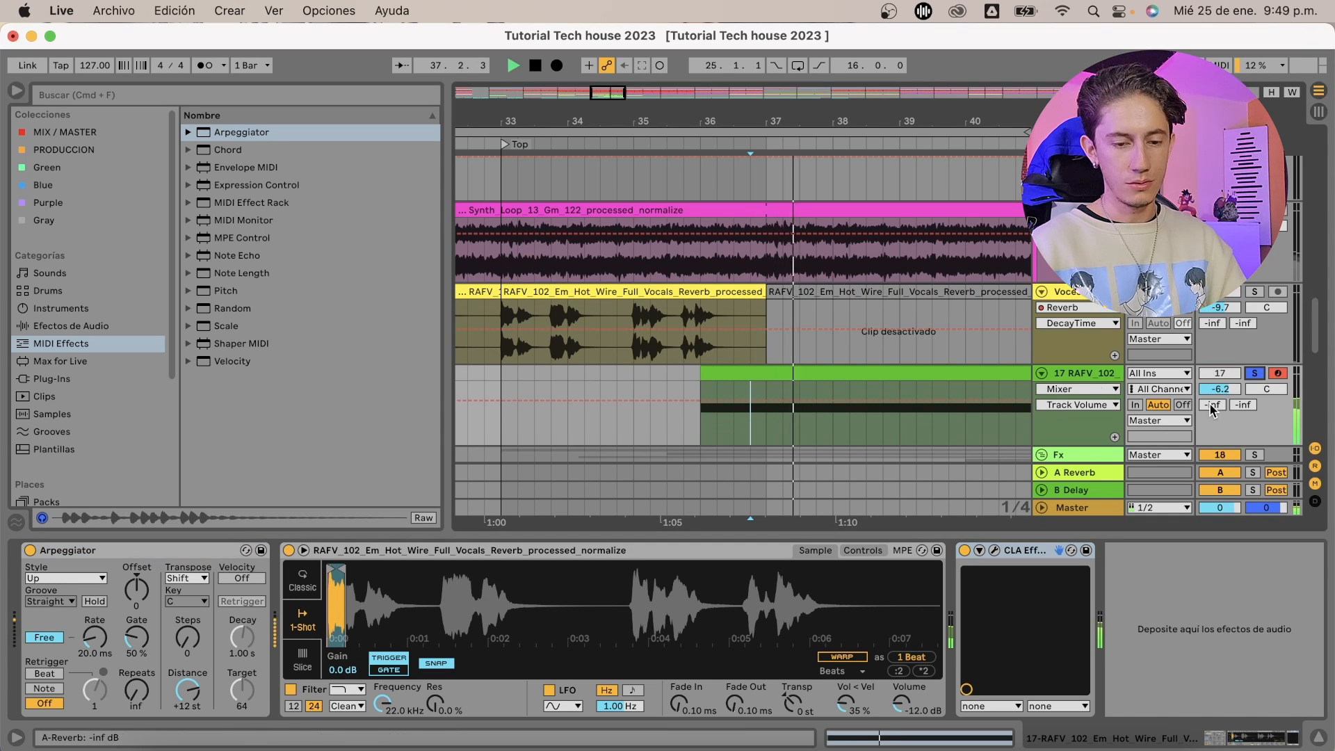
key("space")
Copy the Reverb device from the Voces track to the end of the vocal Simpler track's chain and play it
left_click(1088, 301)
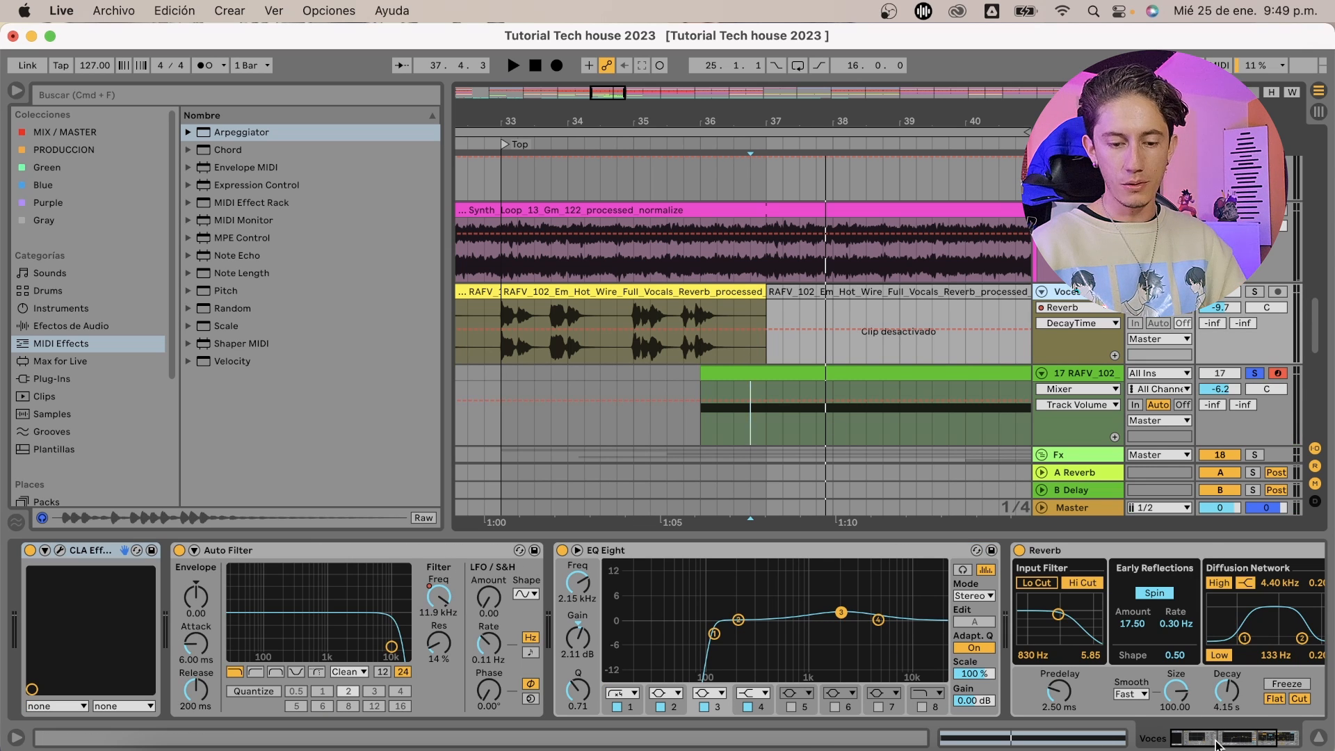
left_click_drag(1218, 745, 1270, 745)
left_click(981, 555)
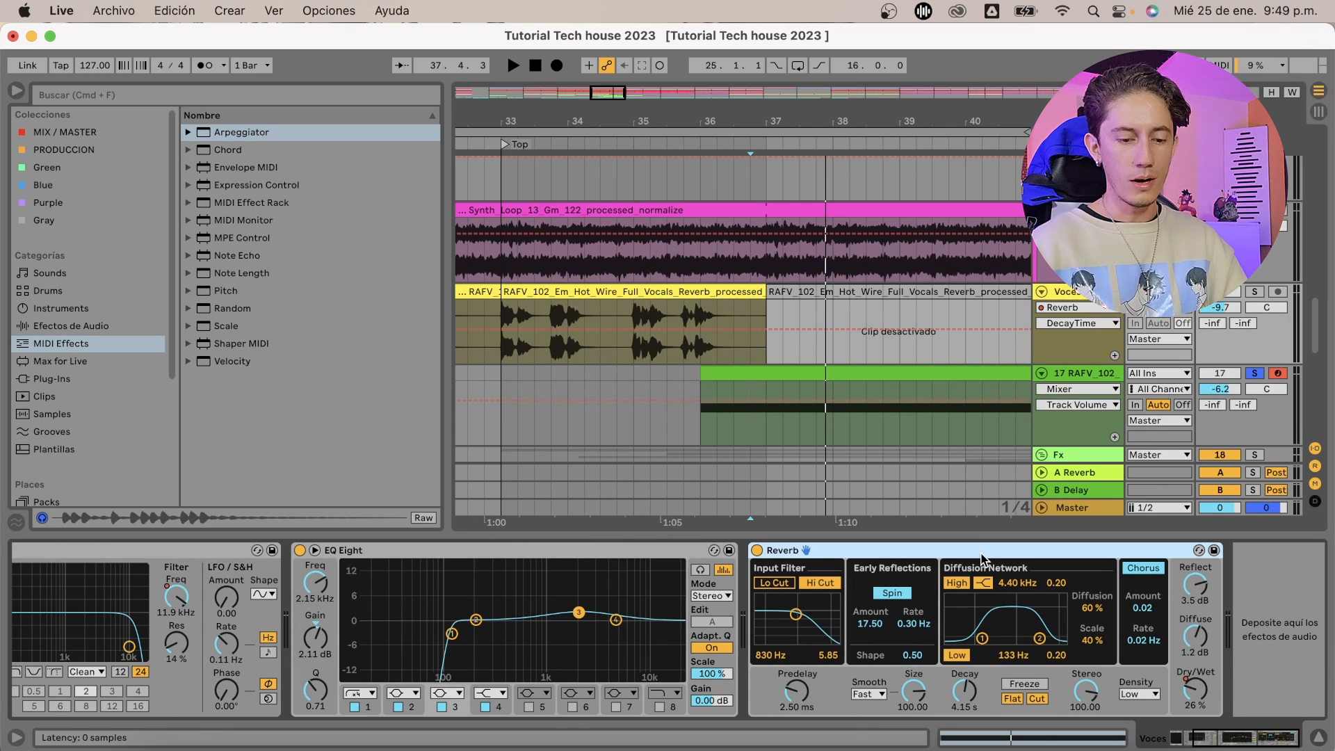
left_click_drag(921, 431, 919, 432)
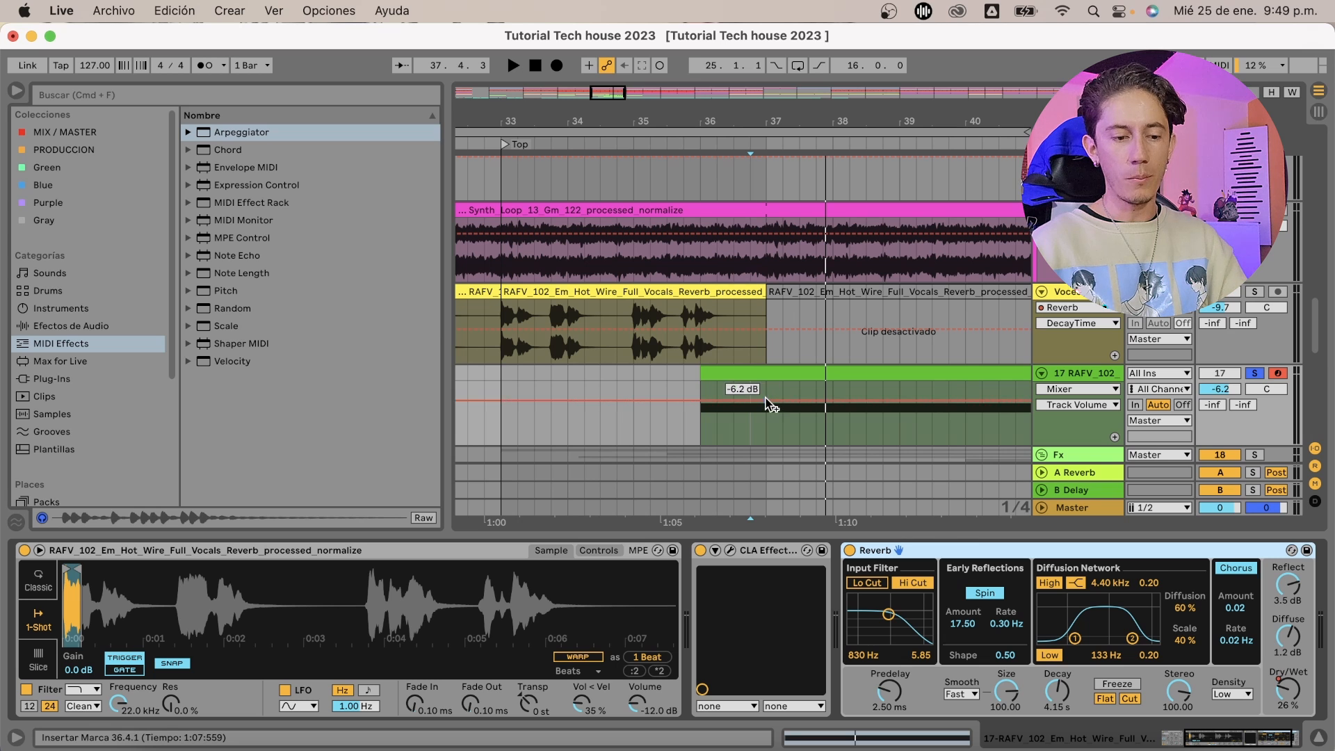
key("space")
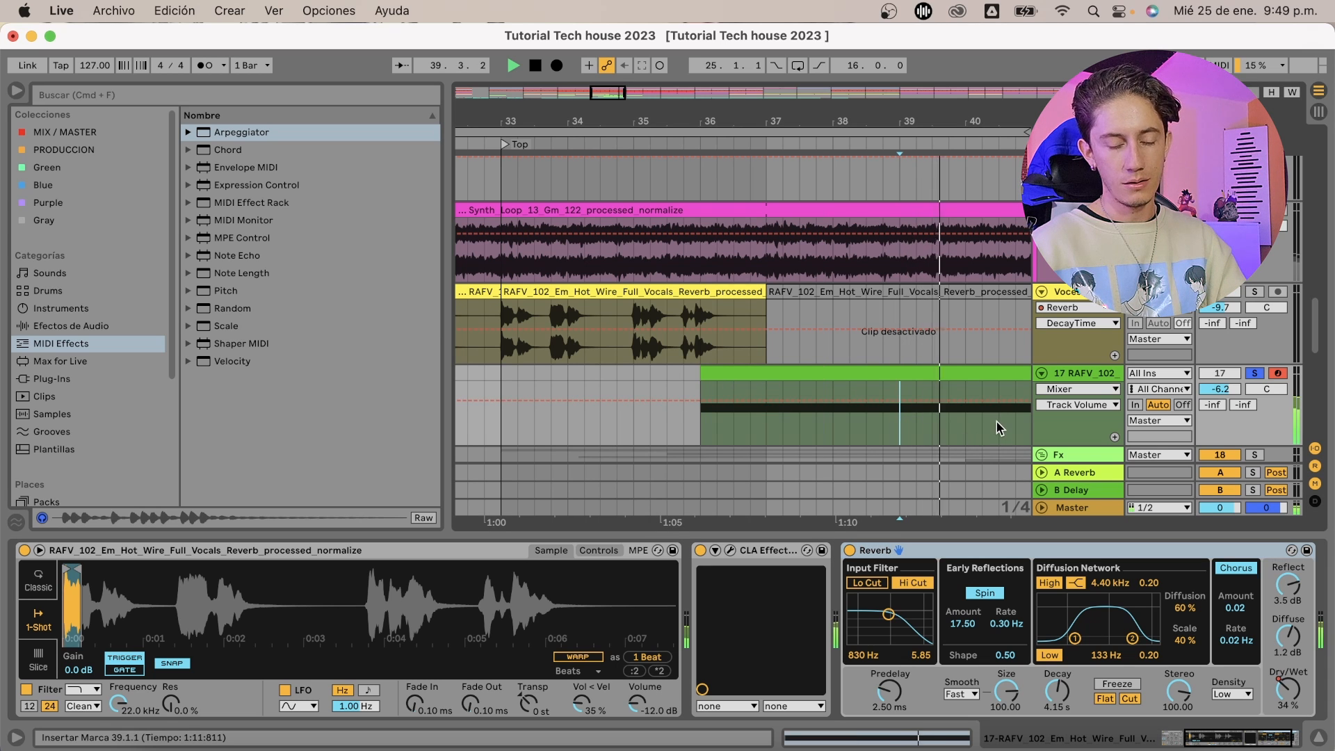
key("space")
Automate the vocal Simpler track's Arpeggiator free rate as a ramp rising from 23.2 ms at bar 36 until bar 41, and play it
scroll(995, 419, "down", 1)
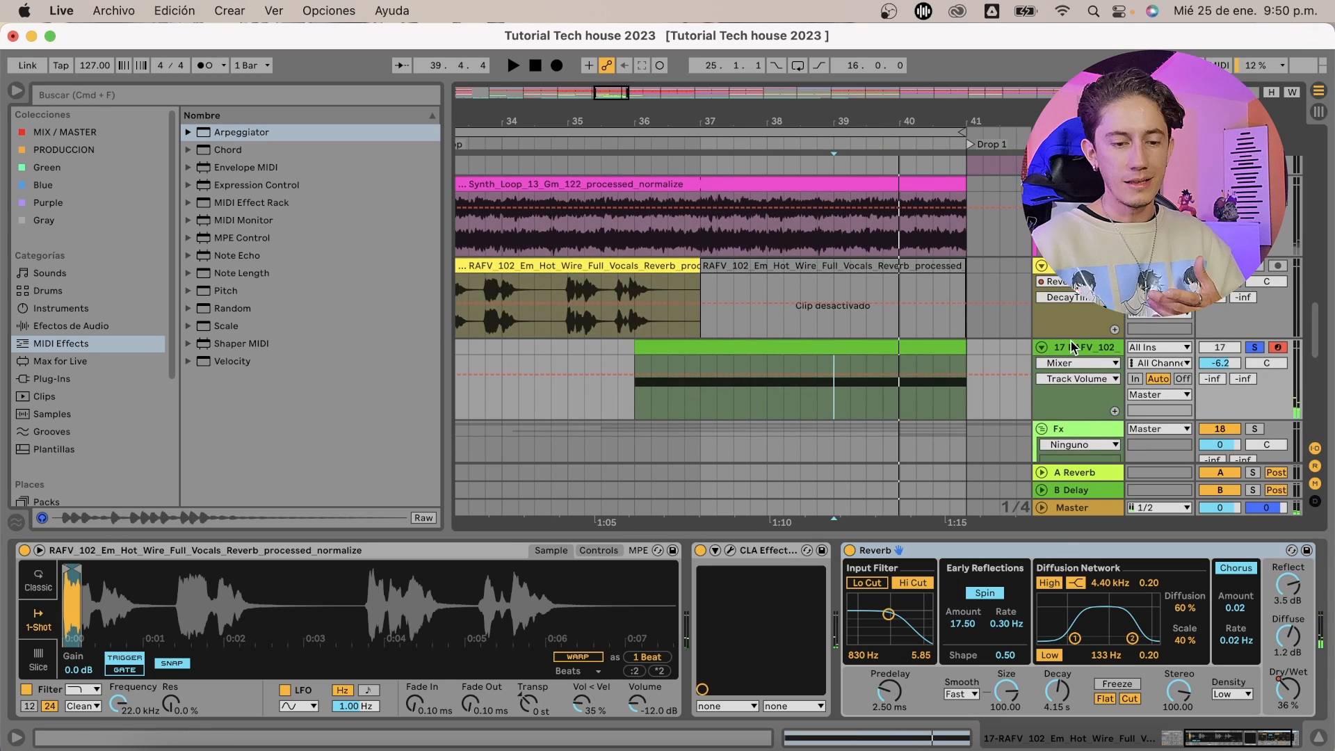
scroll(823, 468, "left", 2)
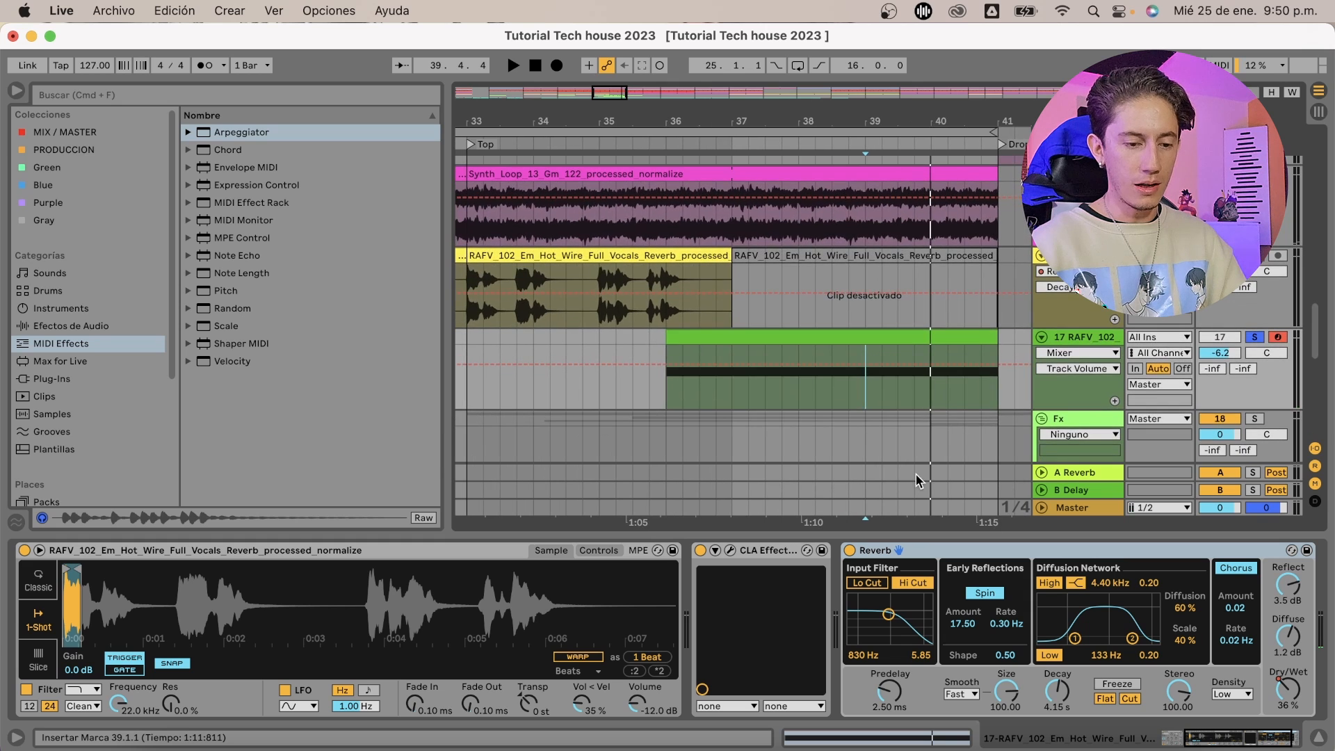
scroll(862, 398, "down", 1)
scroll(862, 398, "left", 5)
scroll(358, 626, "left", 5)
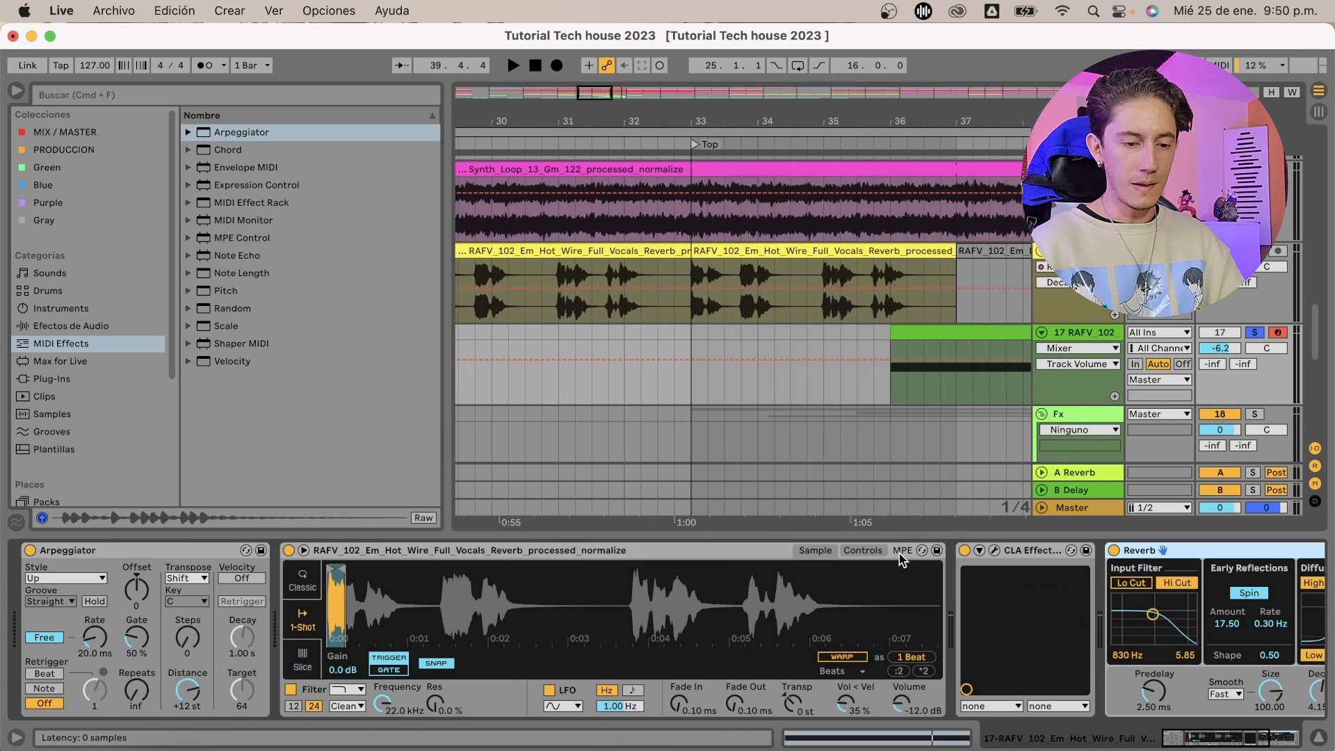
scroll(970, 398, "right", 6)
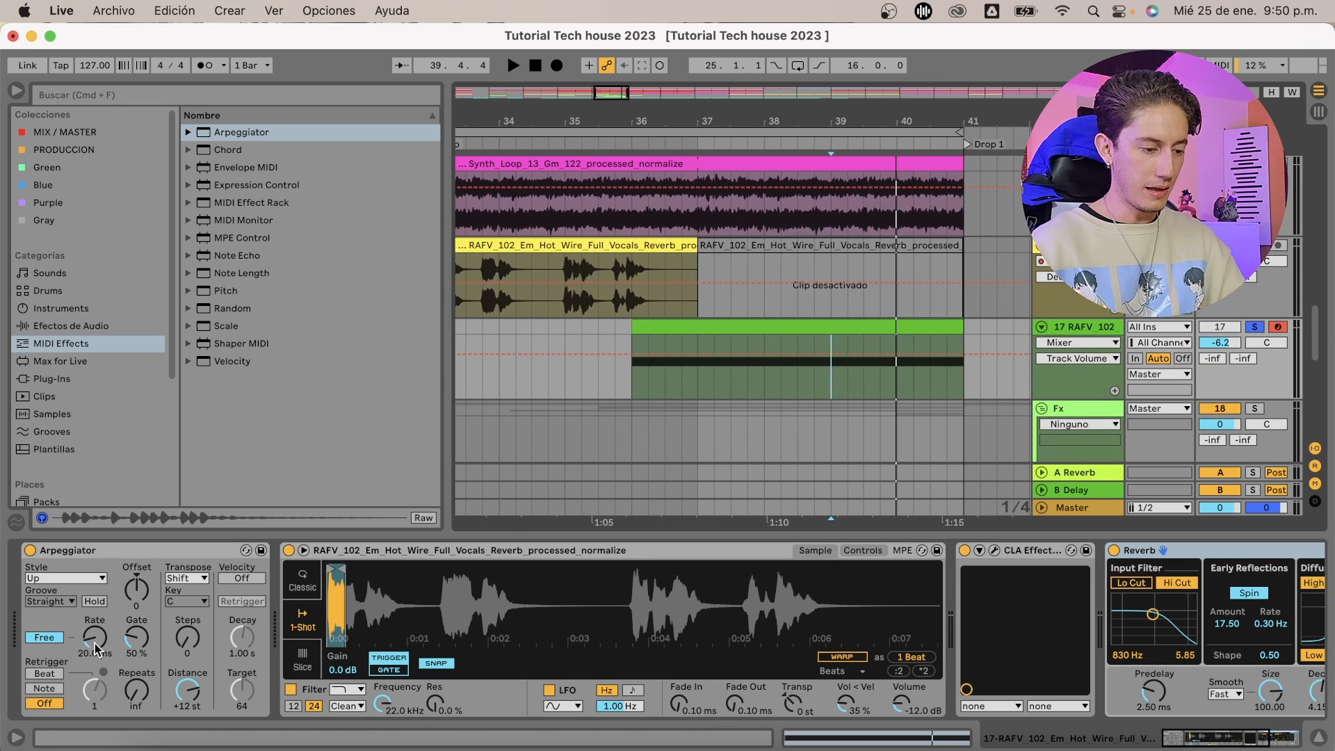
left_click_drag(94, 641, 314, 537)
left_click(615, 387)
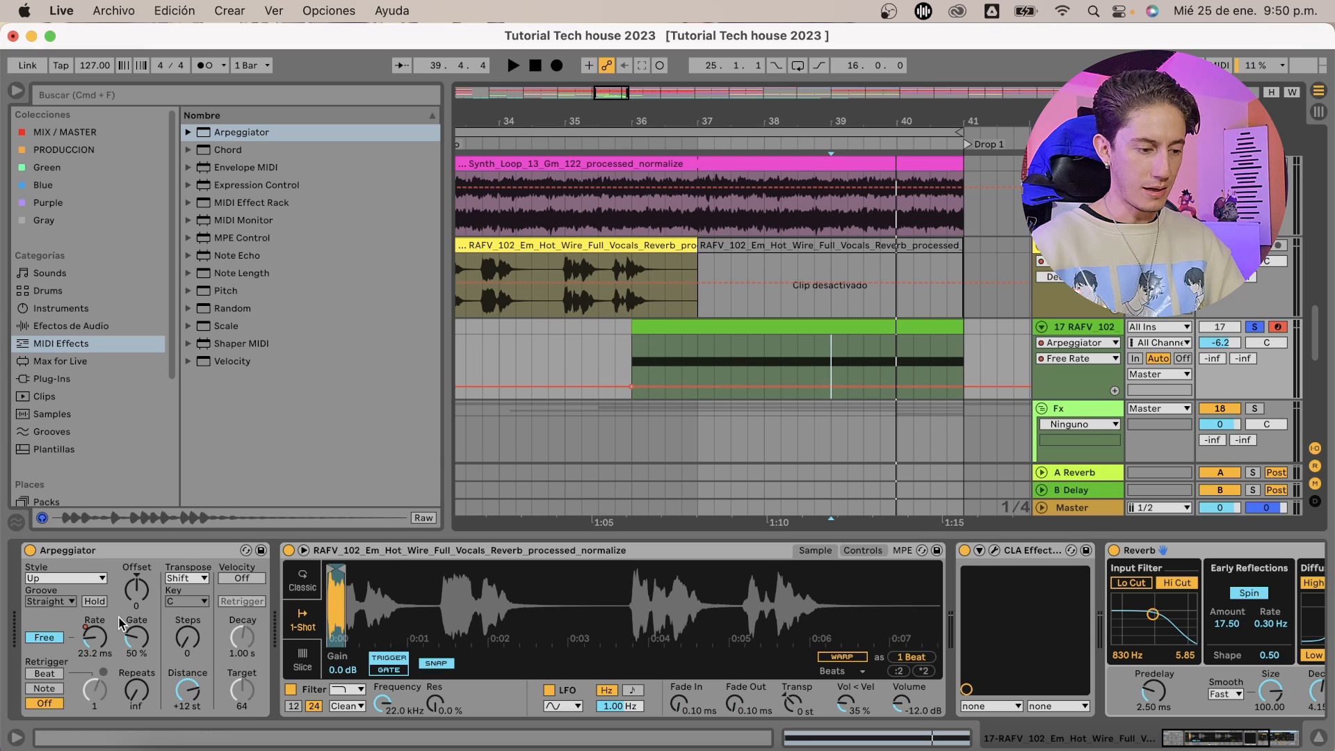
left_click_drag(963, 386, 964, 354)
left_click(678, 353)
key("space")
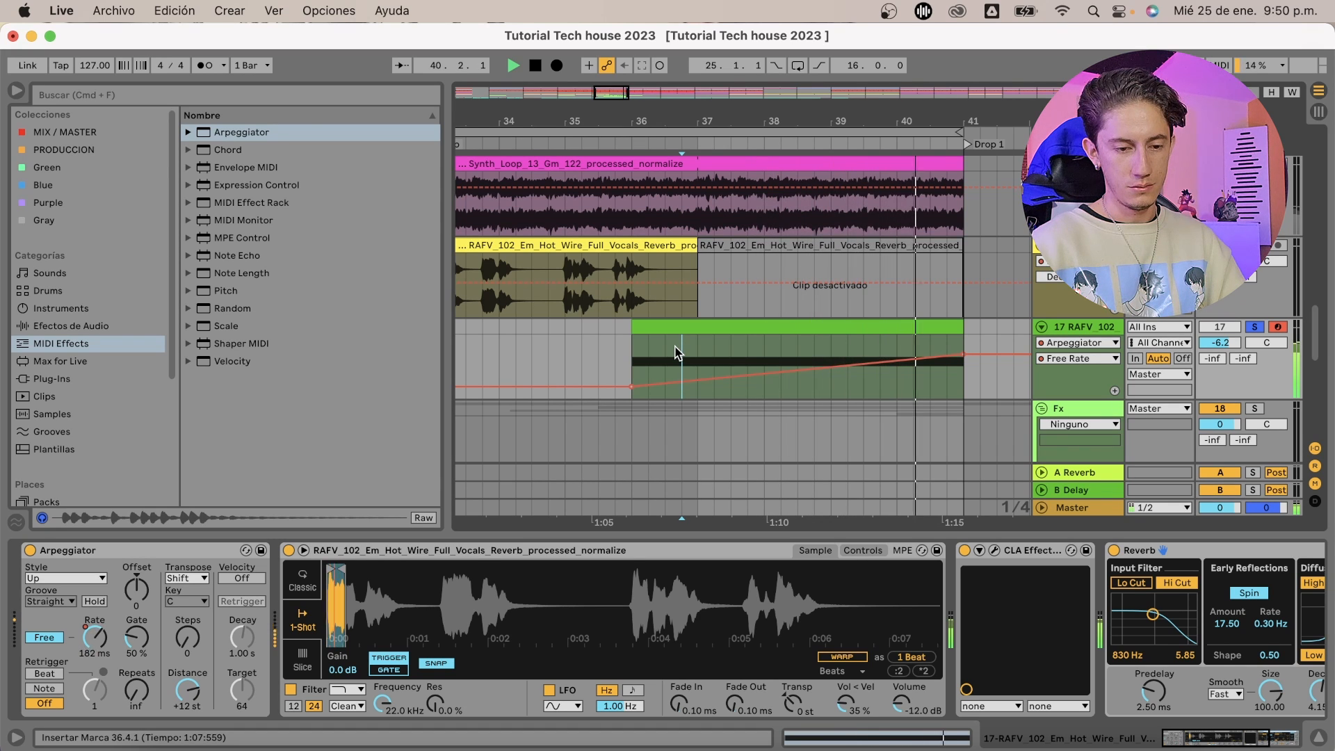
Unsolo the vocal Simpler track, lower its volume to -10.4 dB and play the transition from bar 34.3
left_click(530, 355)
key("space")
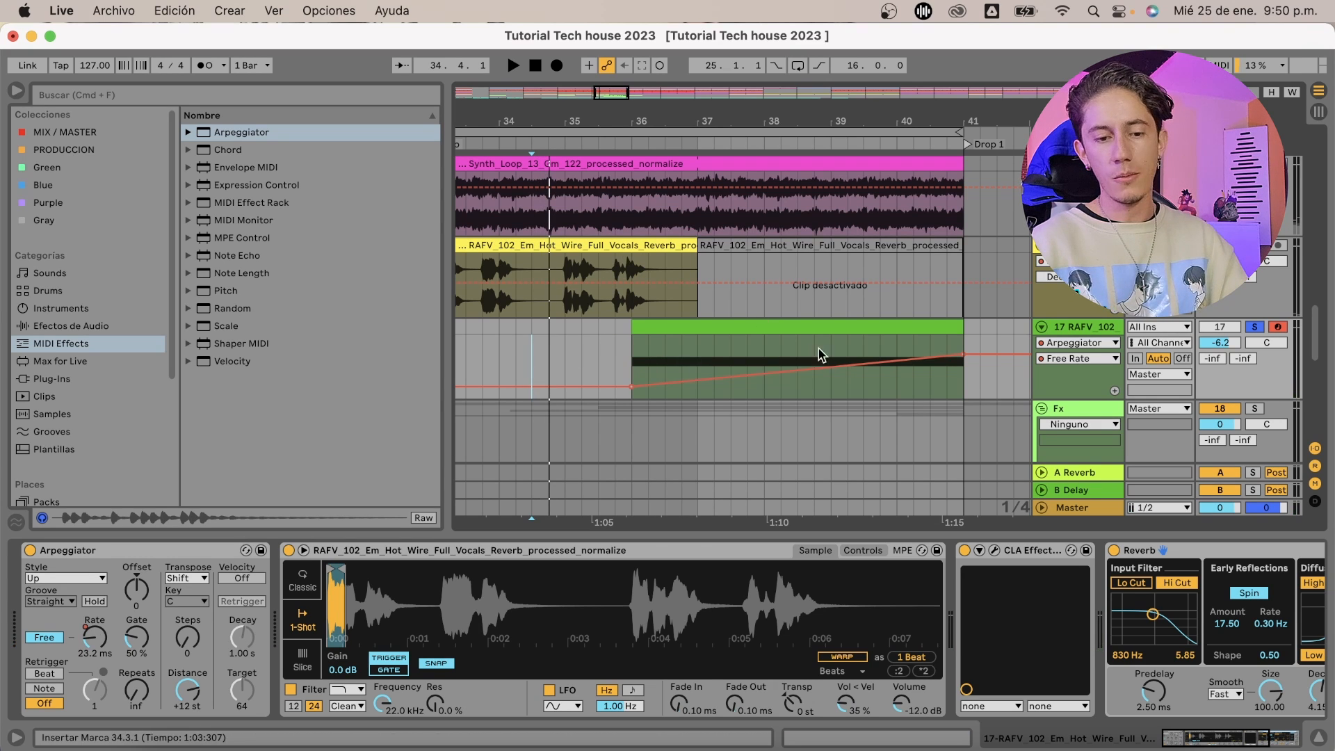
left_click_drag(1221, 342, 1225, 348)
key("space")
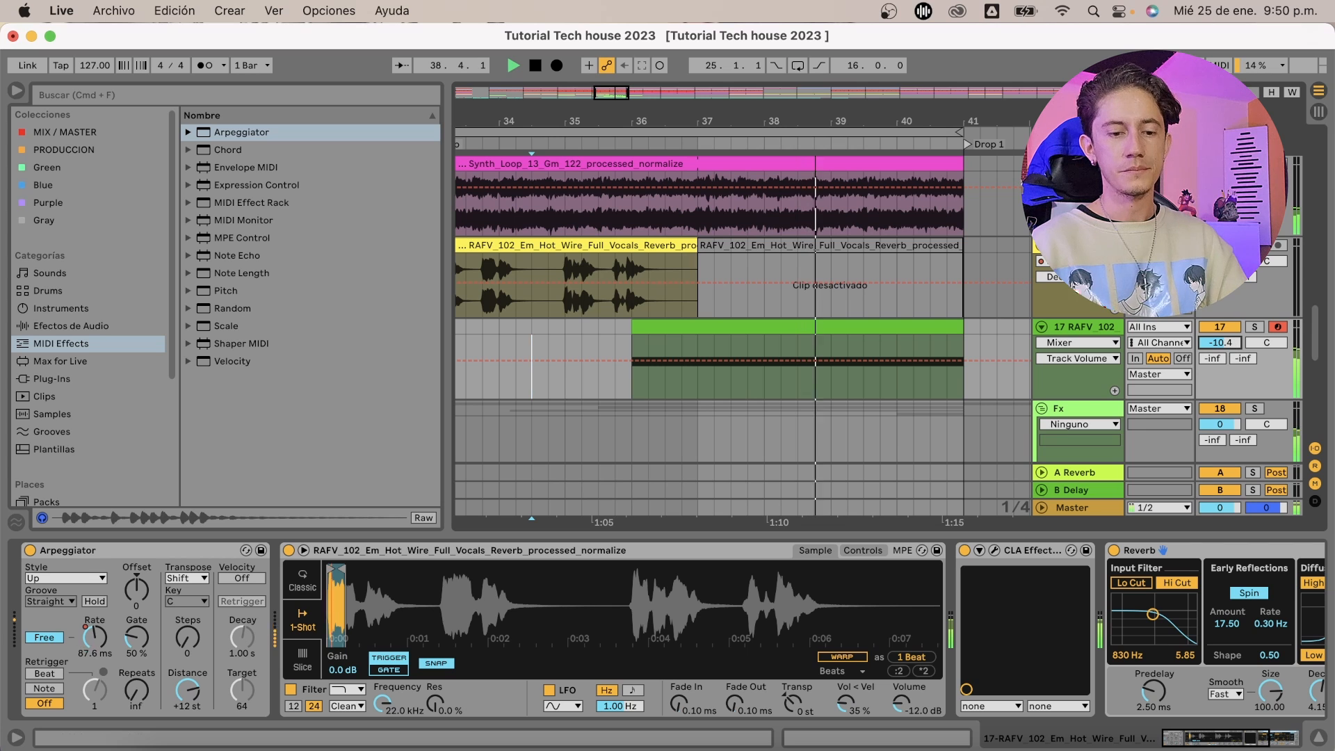
left_click_drag(1229, 348, 1230, 346)
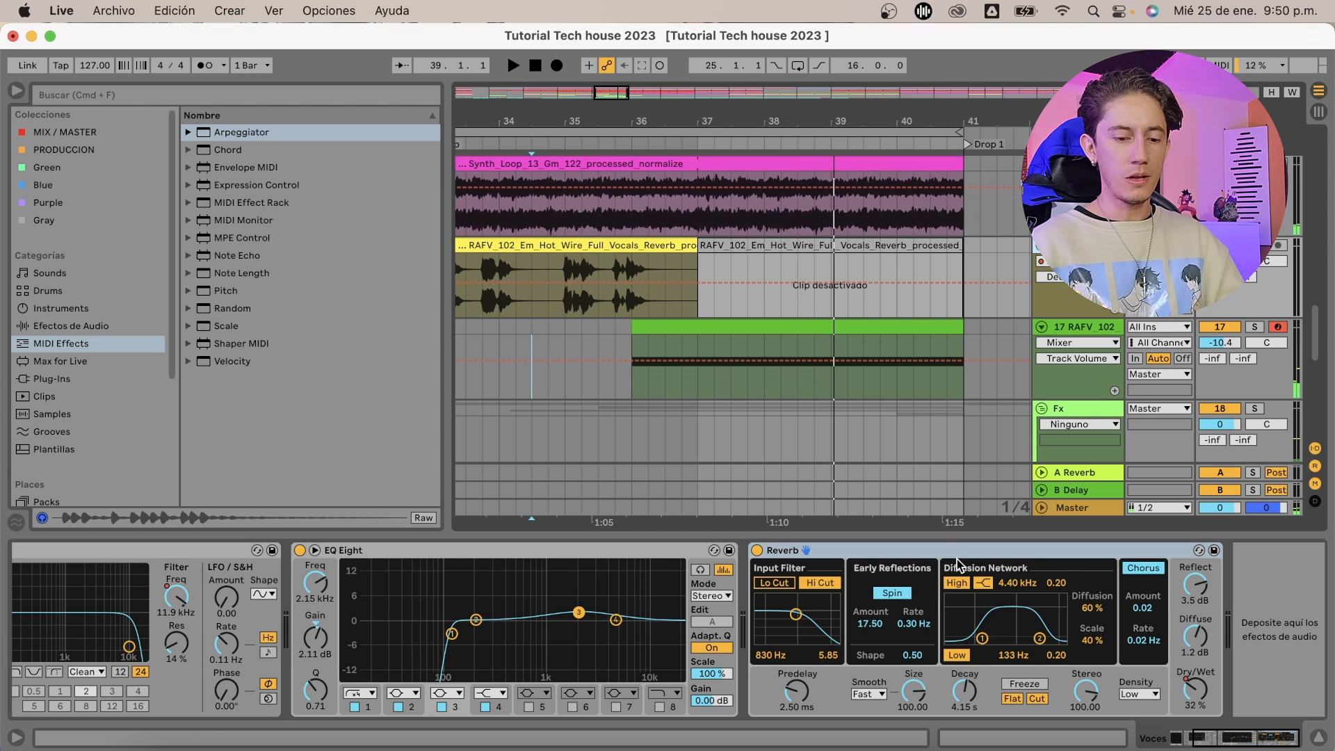
Delete the Reverb device from the end of the Voces track's chain
left_click(1196, 692)
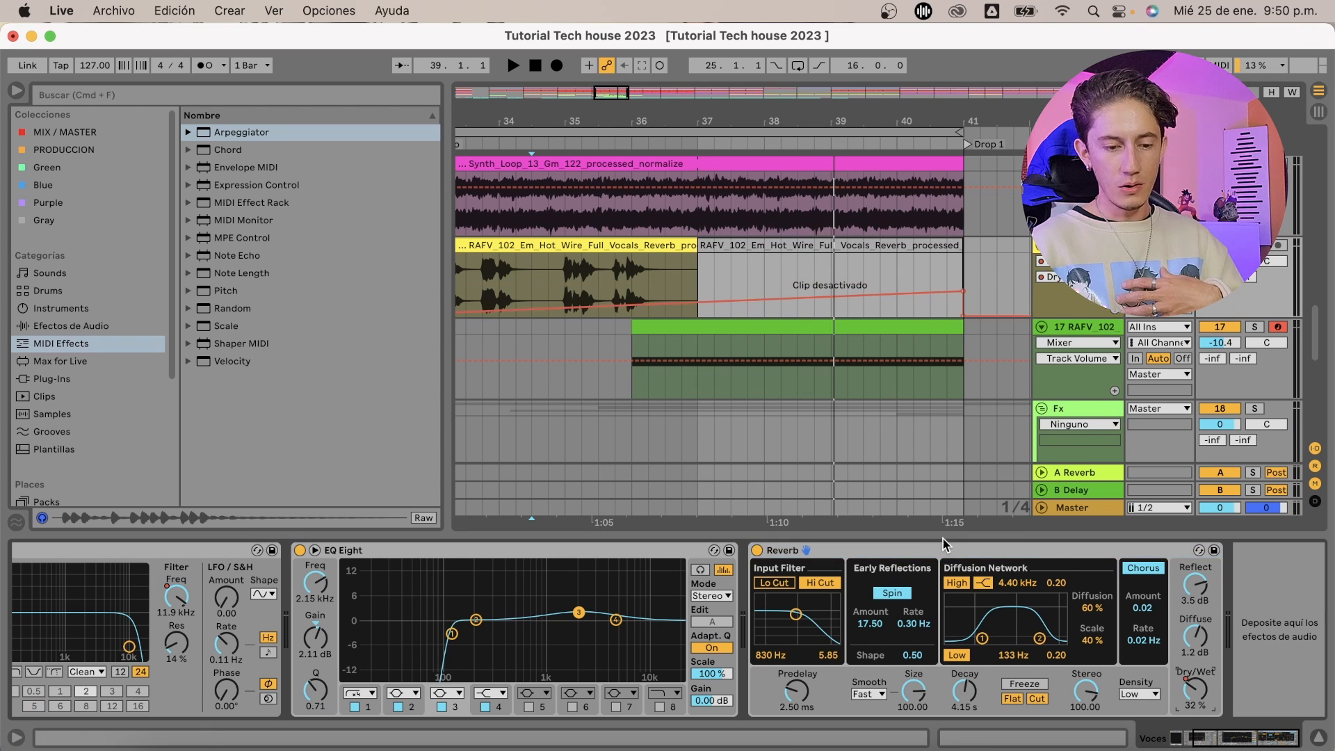
left_click(941, 552)
key("Delete")
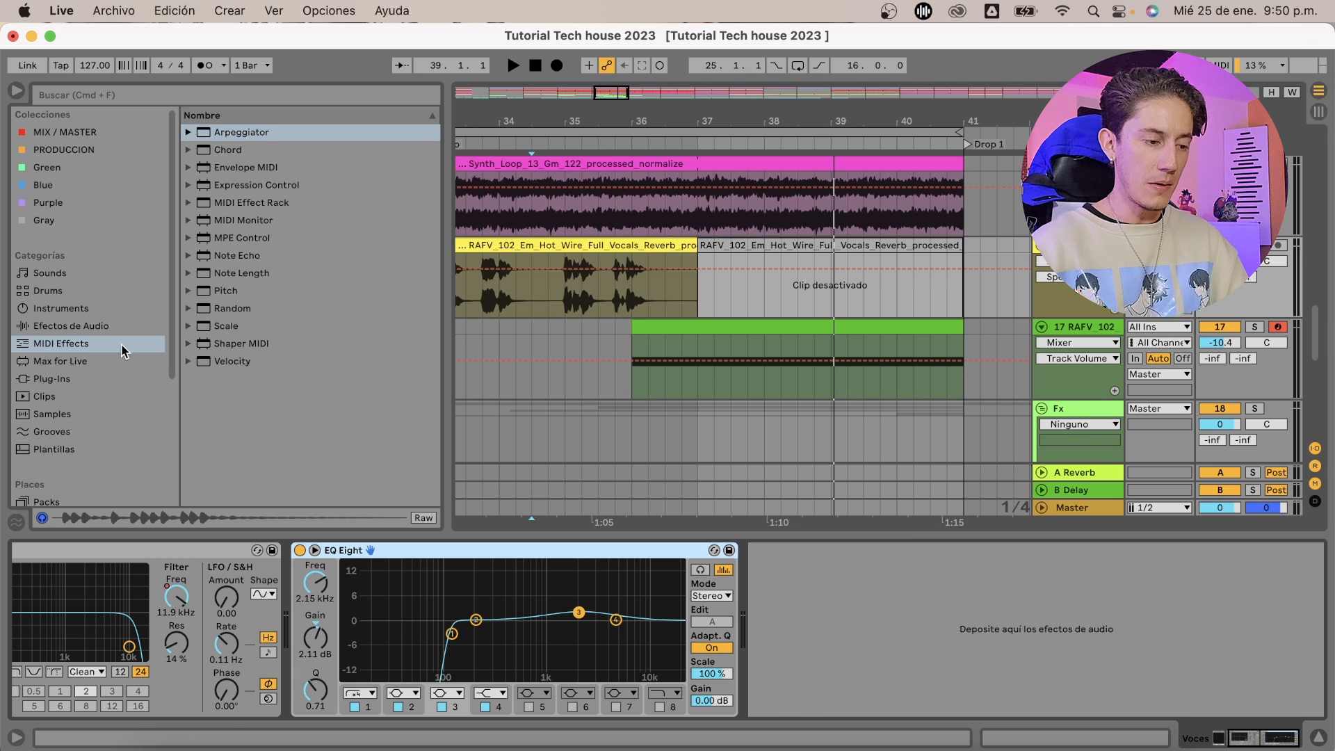
Add the ValhallaShimmer VST3 plug-in after EQ Eight on the Voces track
left_click(52, 378)
scroll(298, 389, "down", 10)
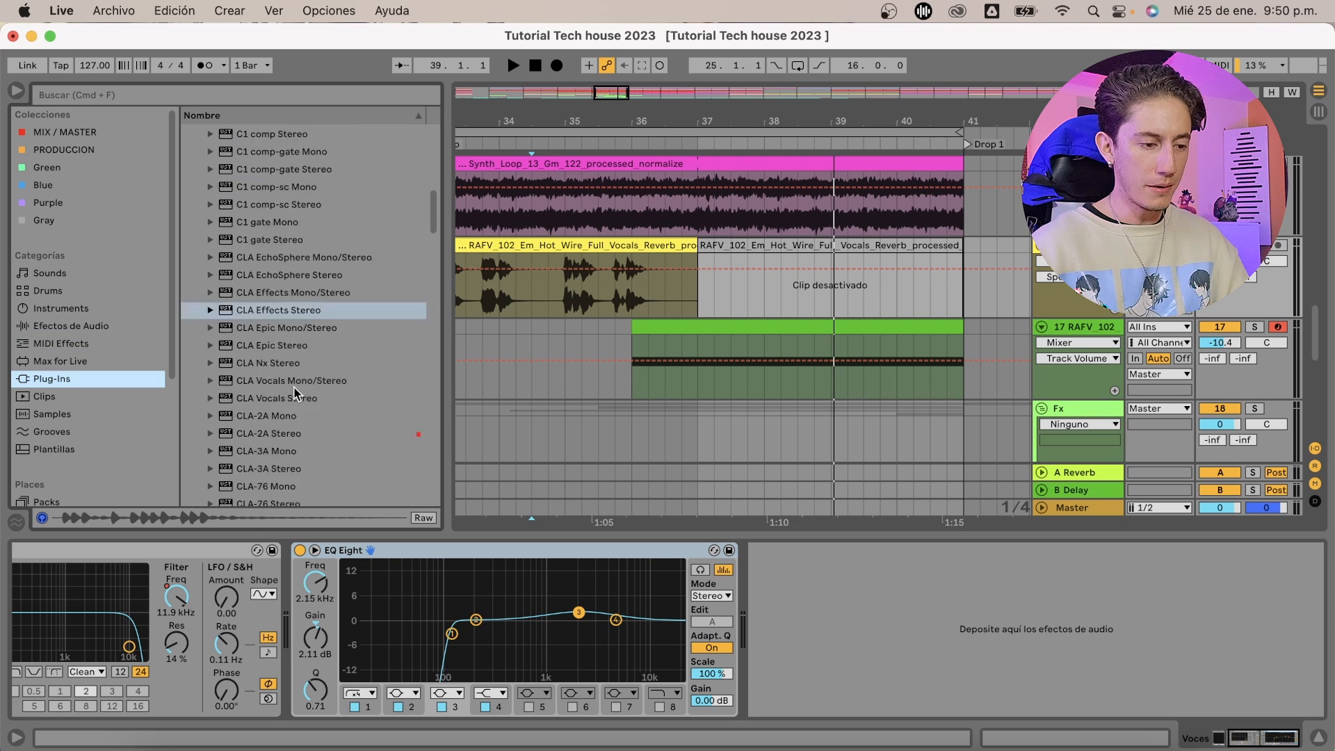
scroll(297, 391, "up", 10)
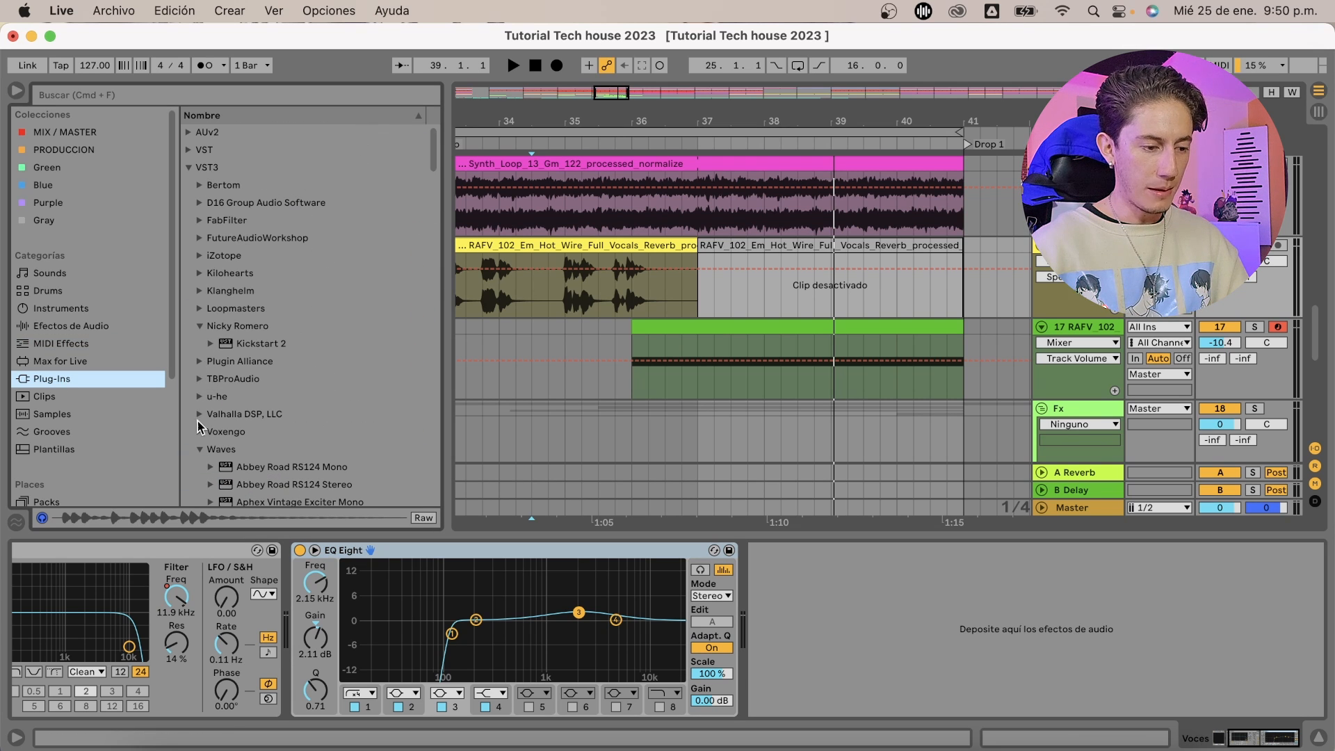
left_click(200, 415)
scroll(209, 417, "down", 3)
left_click_drag(275, 390, 620, 292)
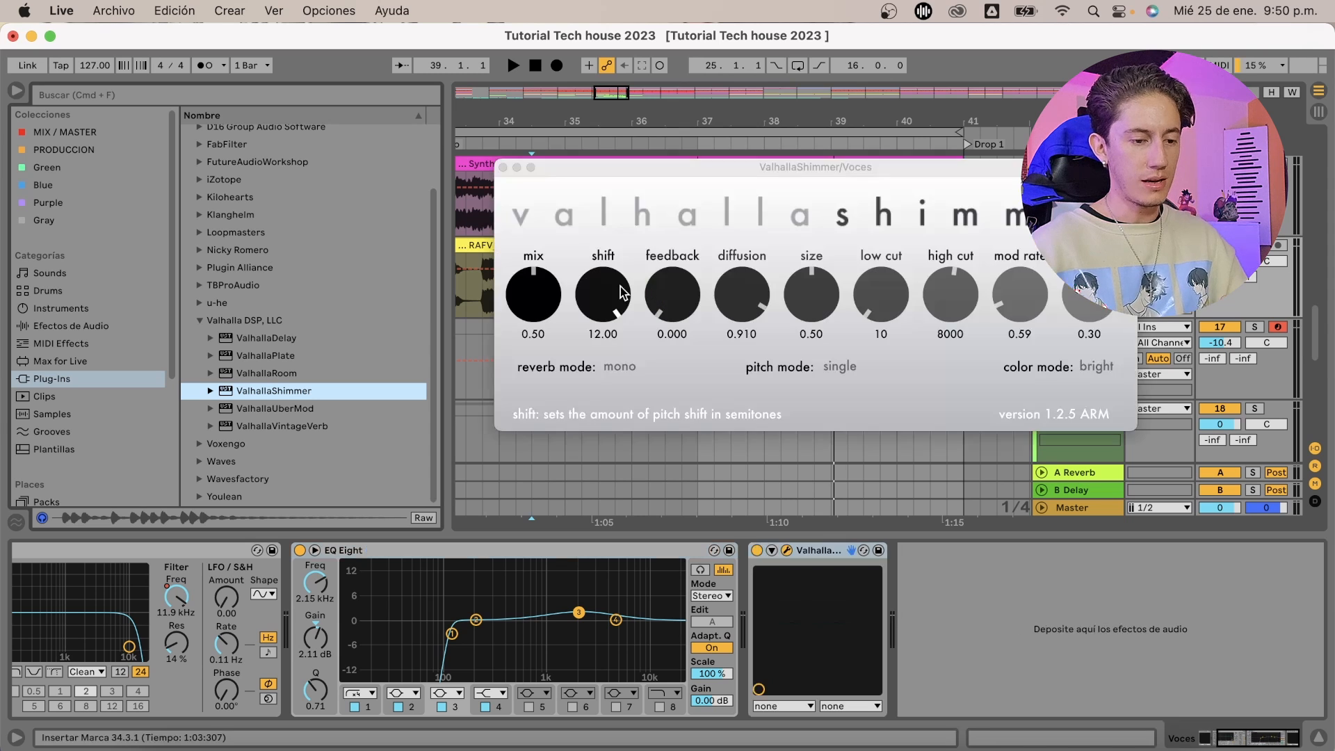
Automate ValhallaShimmer's mix from 0.00 at bar 35 to about 0.5 midway through bar 36, play the transition and close the plug-in window
left_click_drag(797, 166, 898, 387)
left_click_drag(633, 521, 629, 612)
left_click(570, 320)
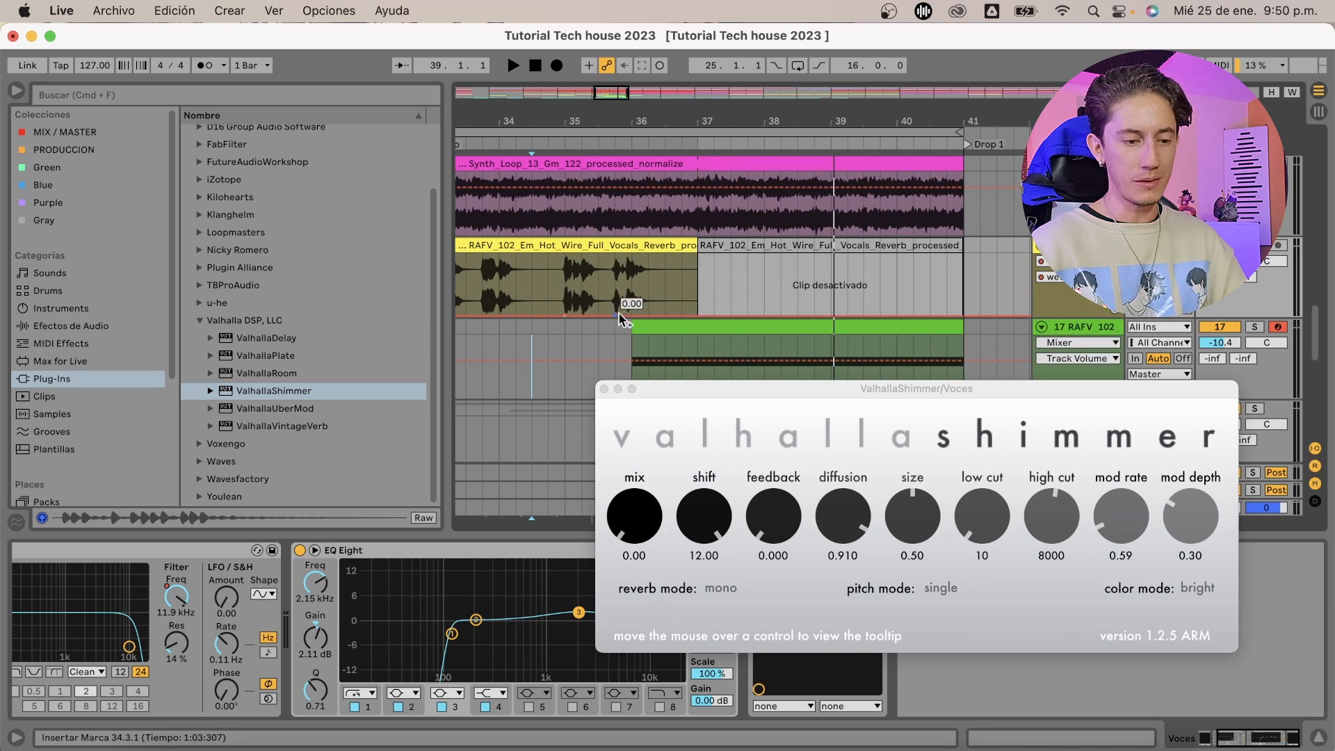
left_click_drag(637, 311, 665, 287)
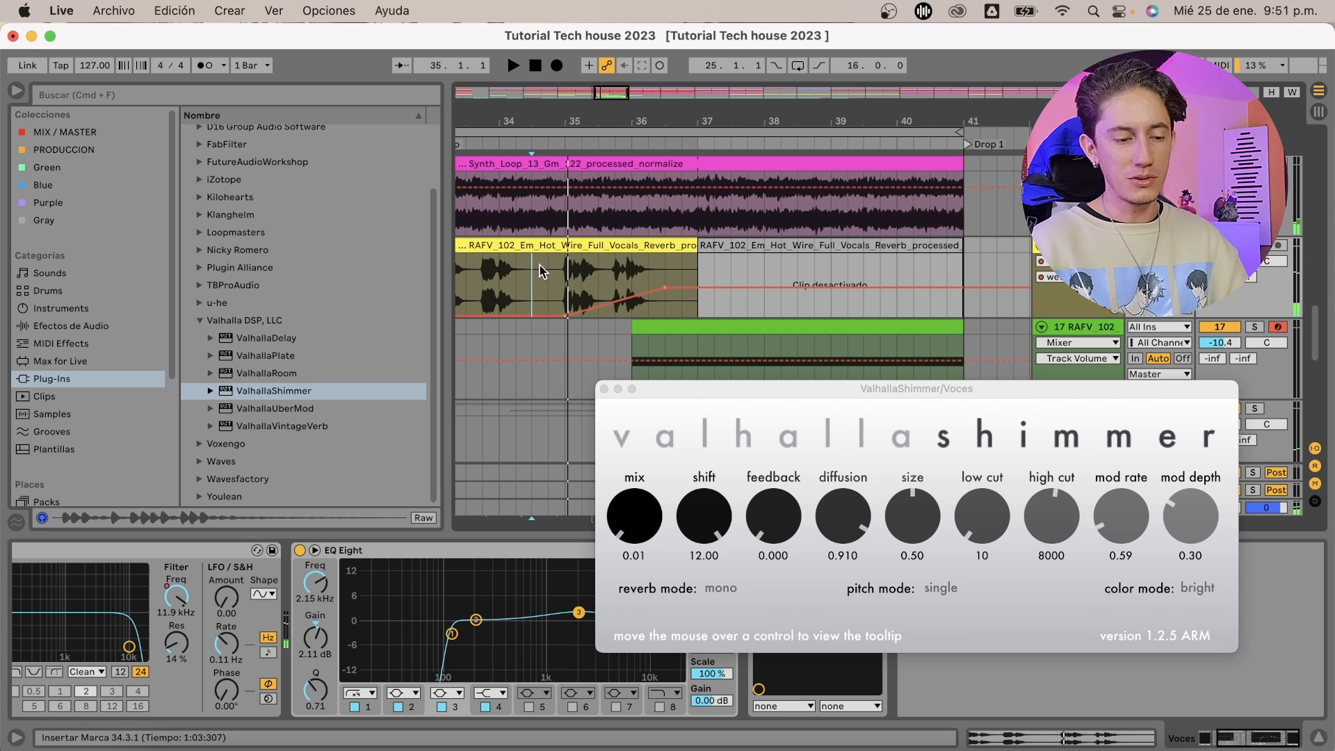
key("space")
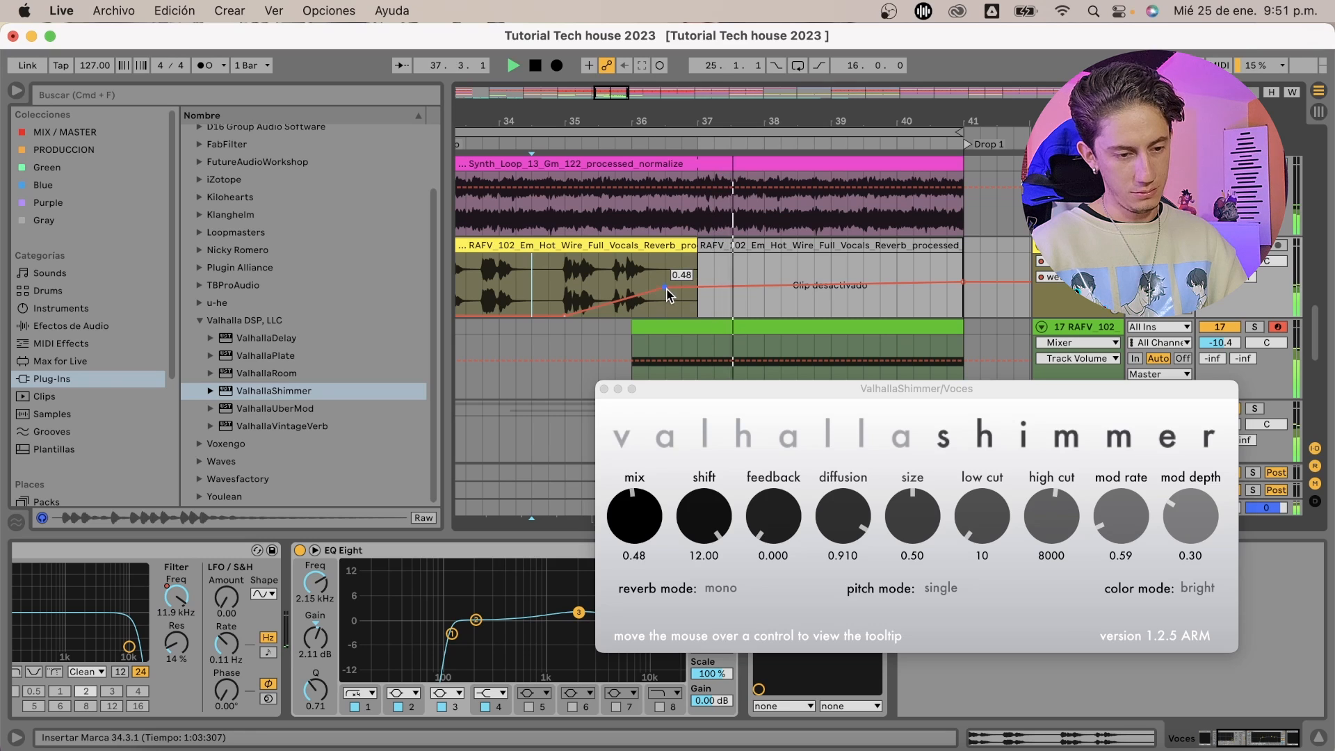
left_click_drag(666, 289, 666, 285)
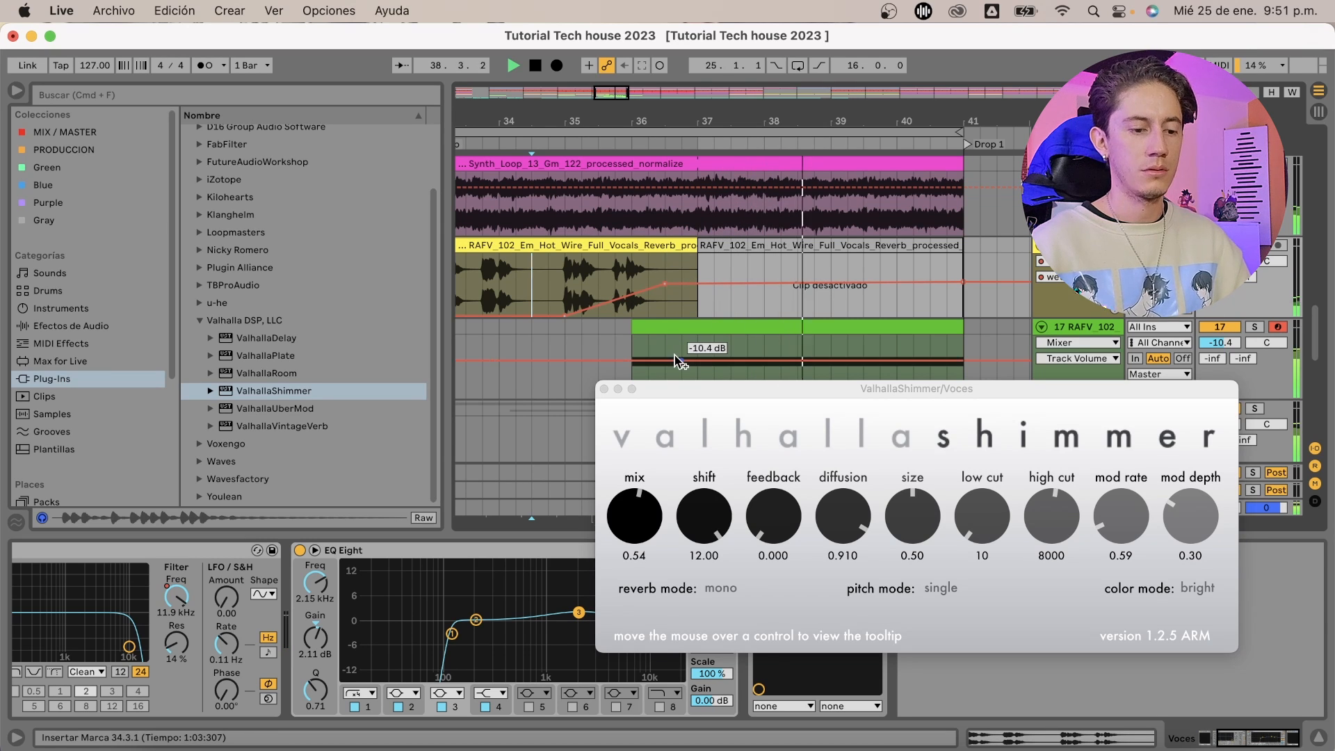
left_click(604, 390)
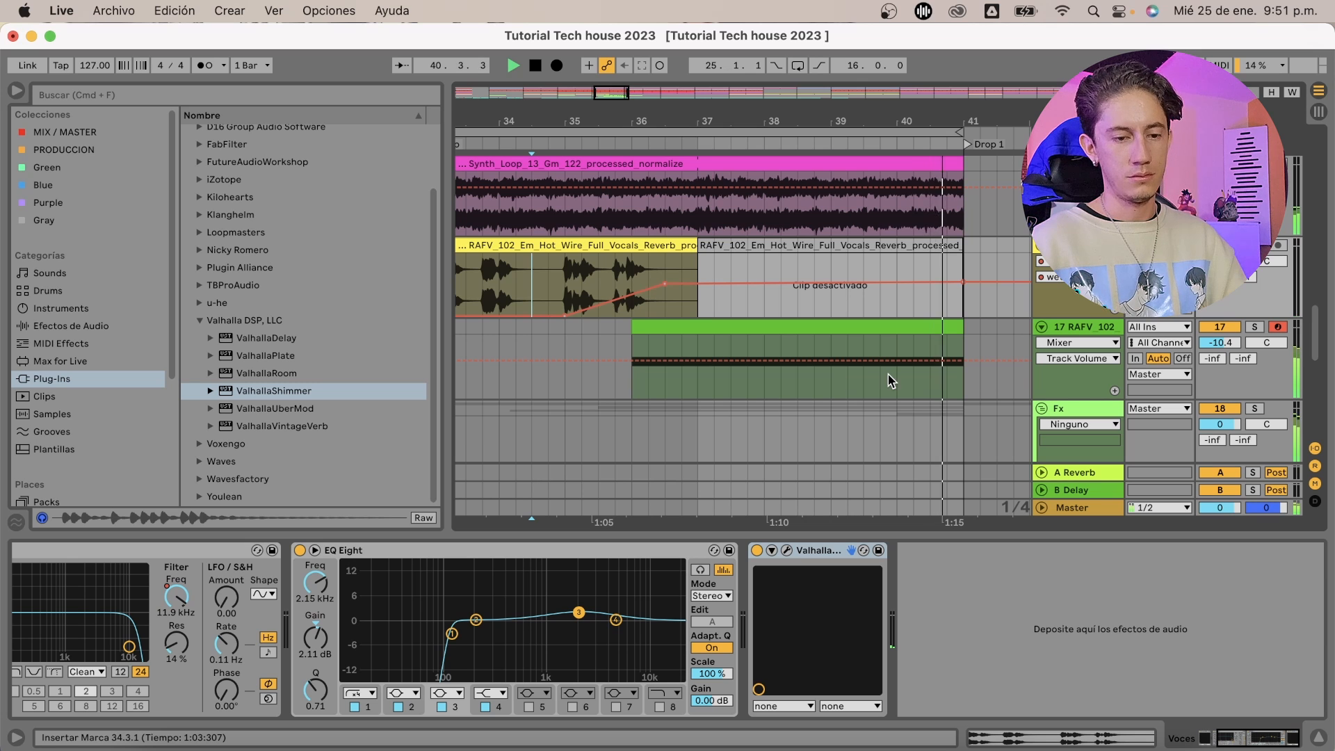
Hide the device view, play on through the transition into Drop 1 and stop playback
left_click(1319, 739)
left_click_drag(876, 122, 736, 121)
key("space")
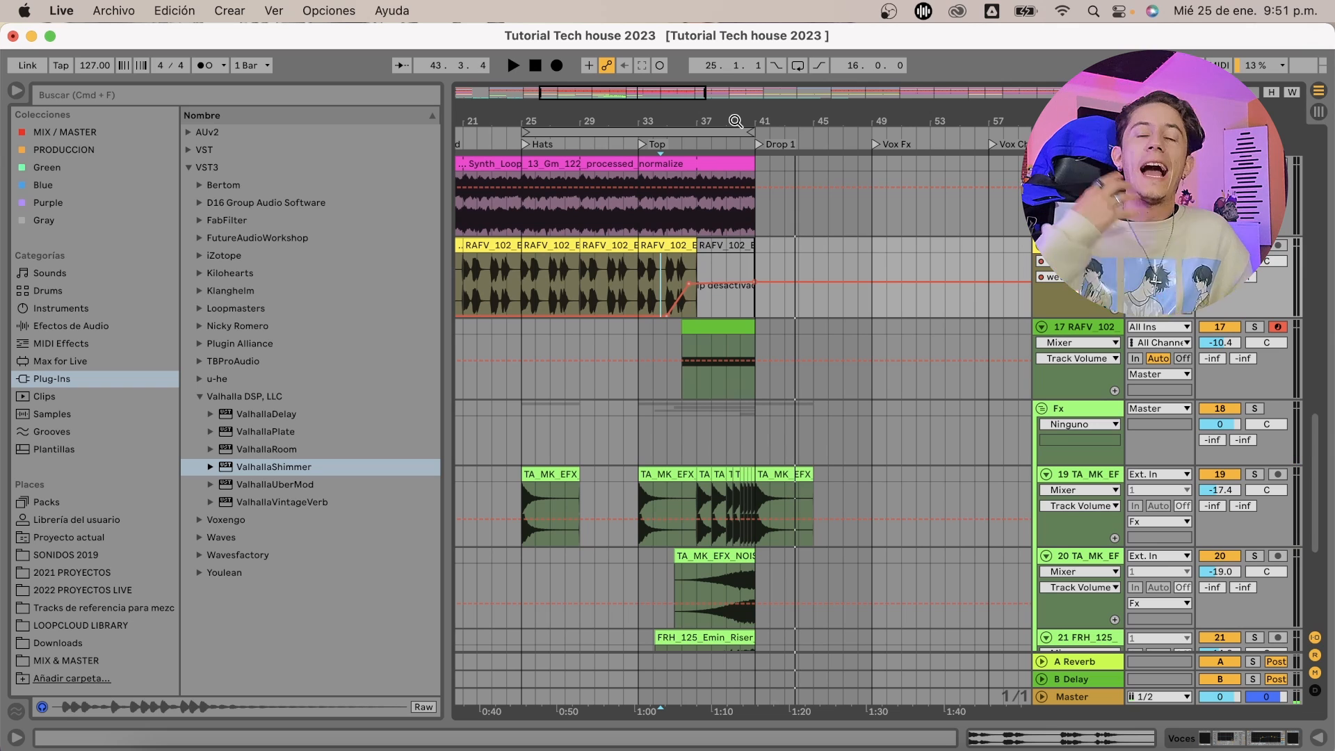
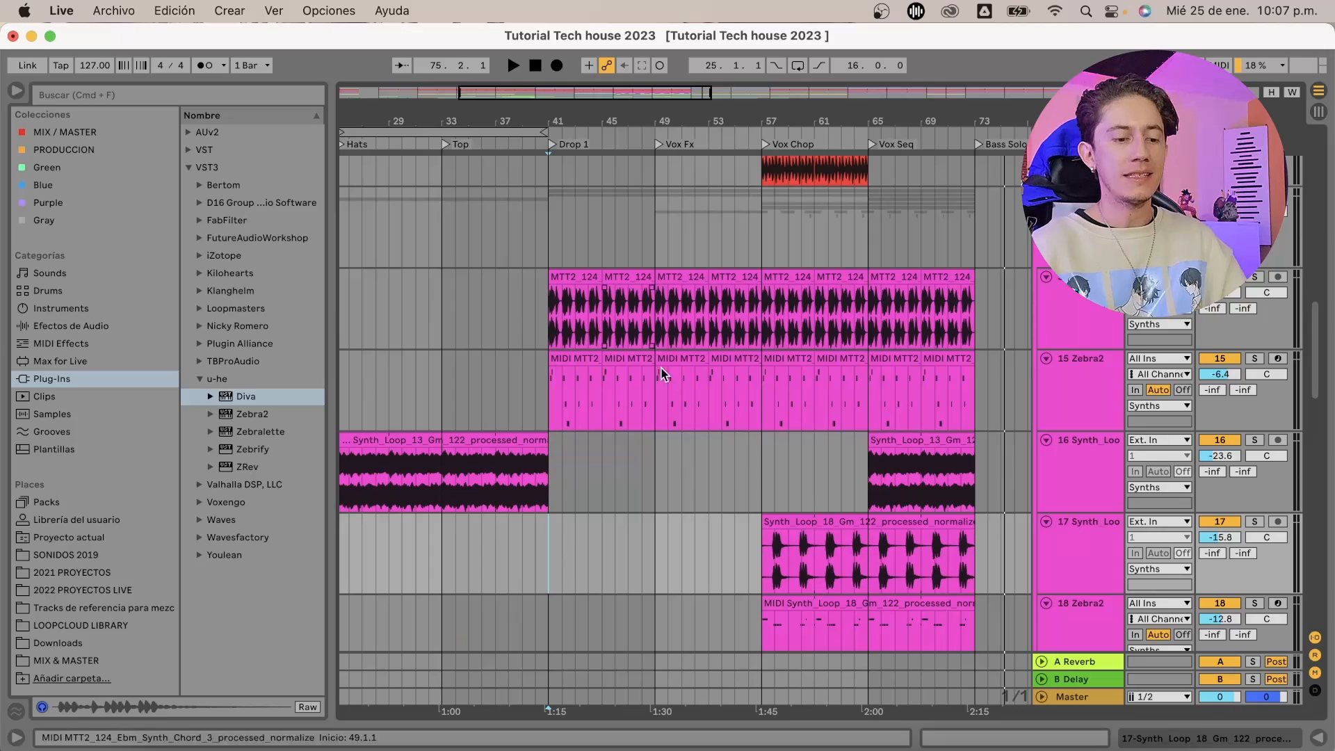
left_click(598, 315)
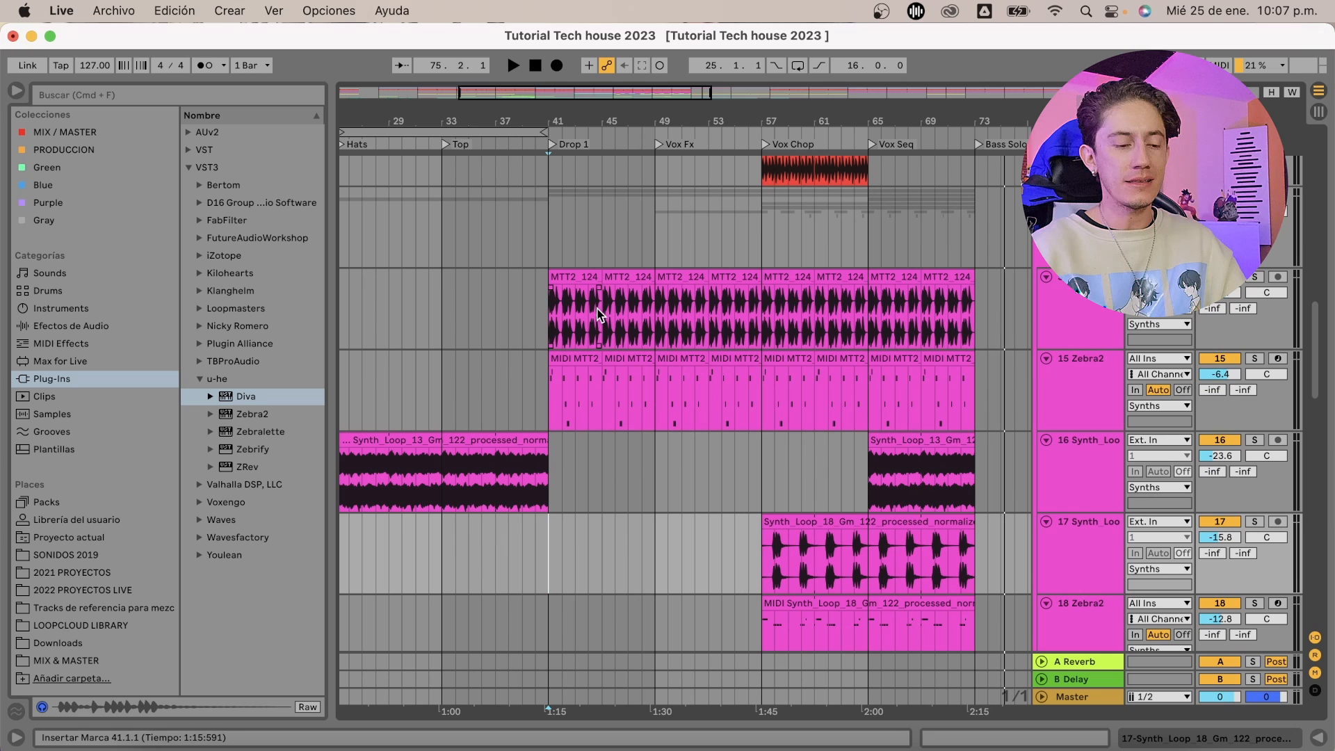
left_click(552, 340)
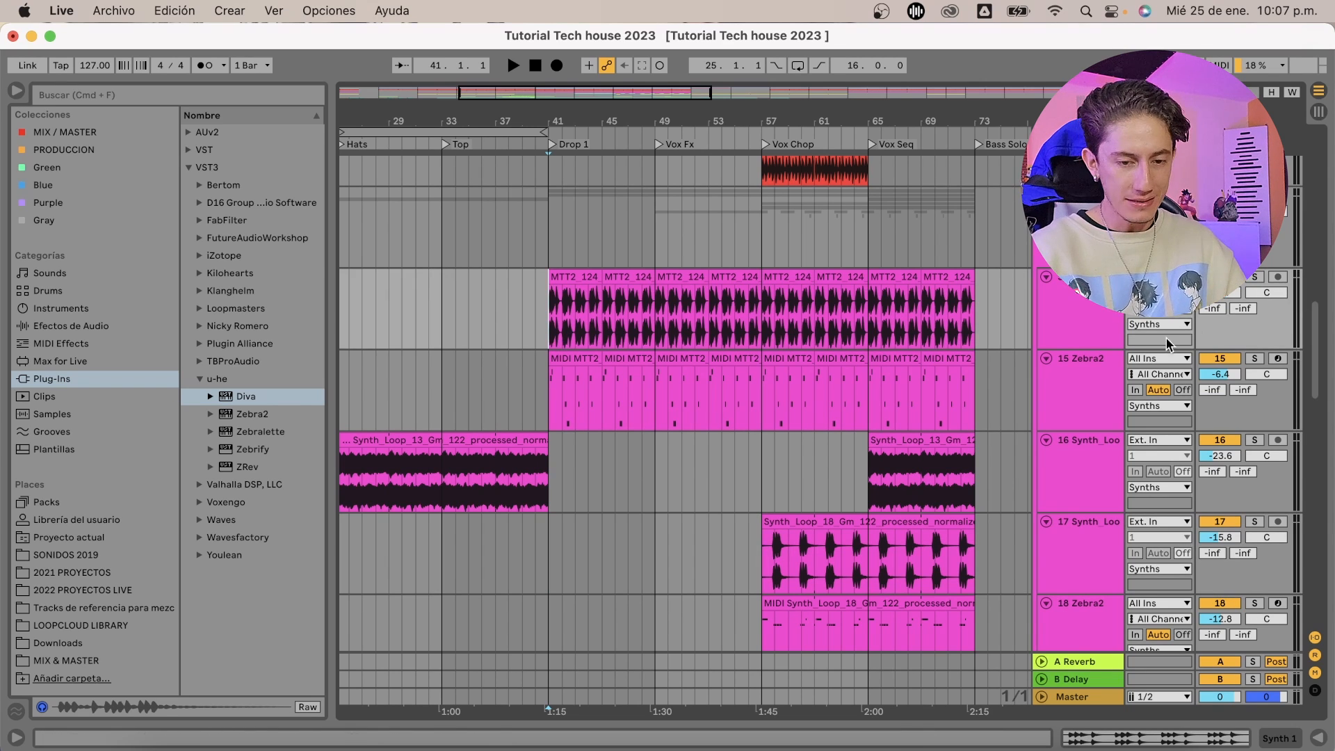
left_click(1093, 371)
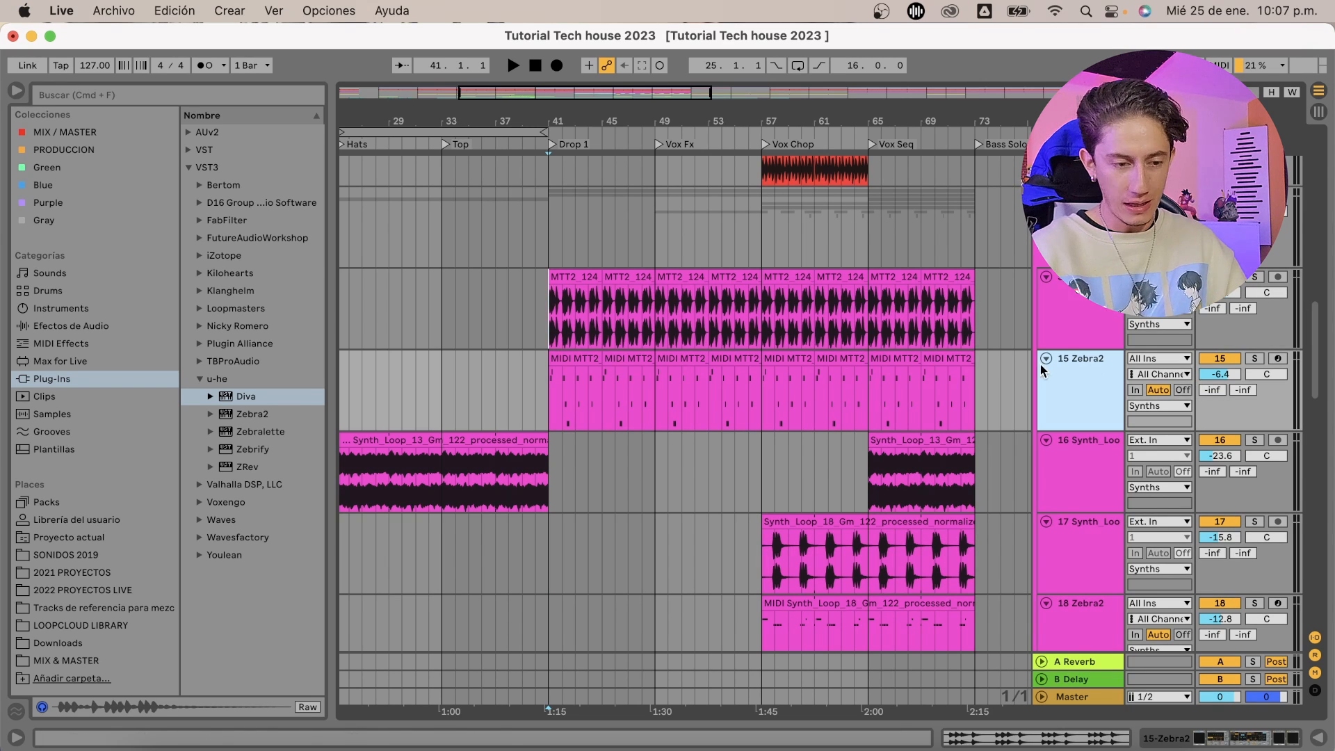
left_click(614, 363)
left_click(628, 374)
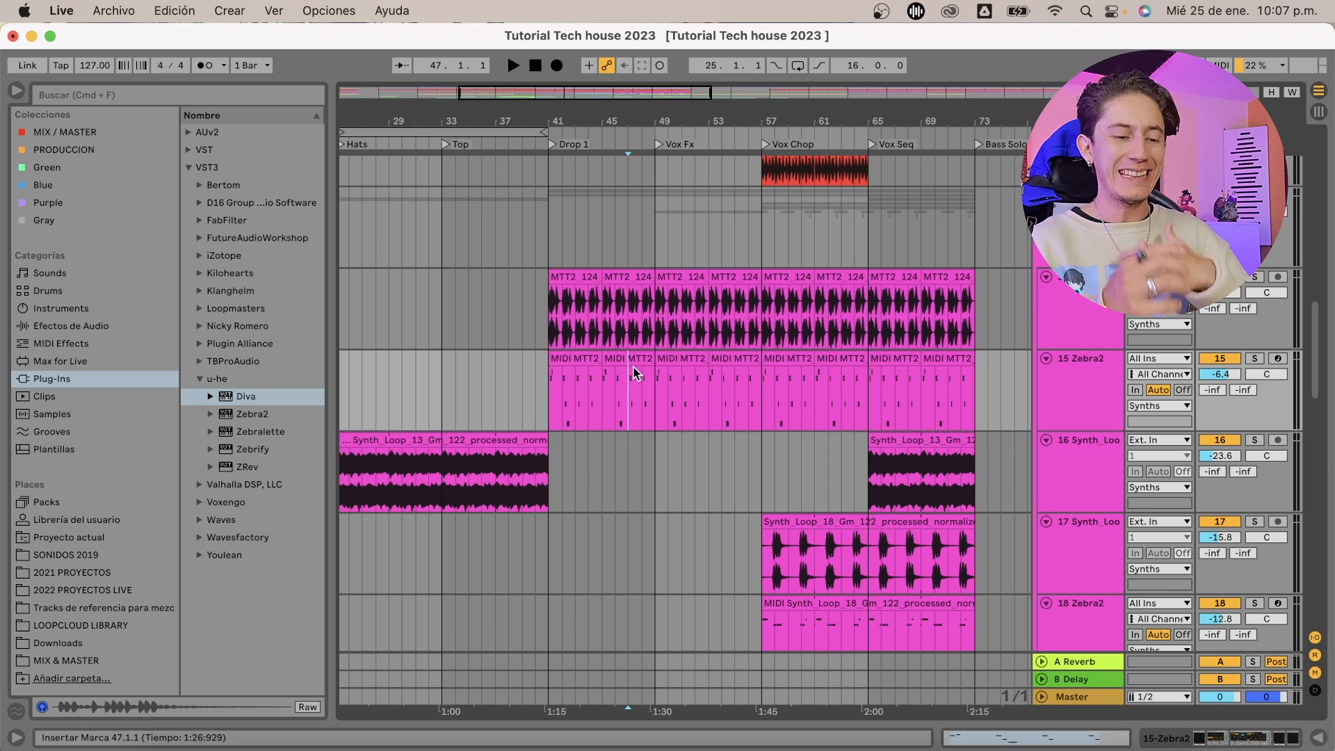
left_click(615, 363)
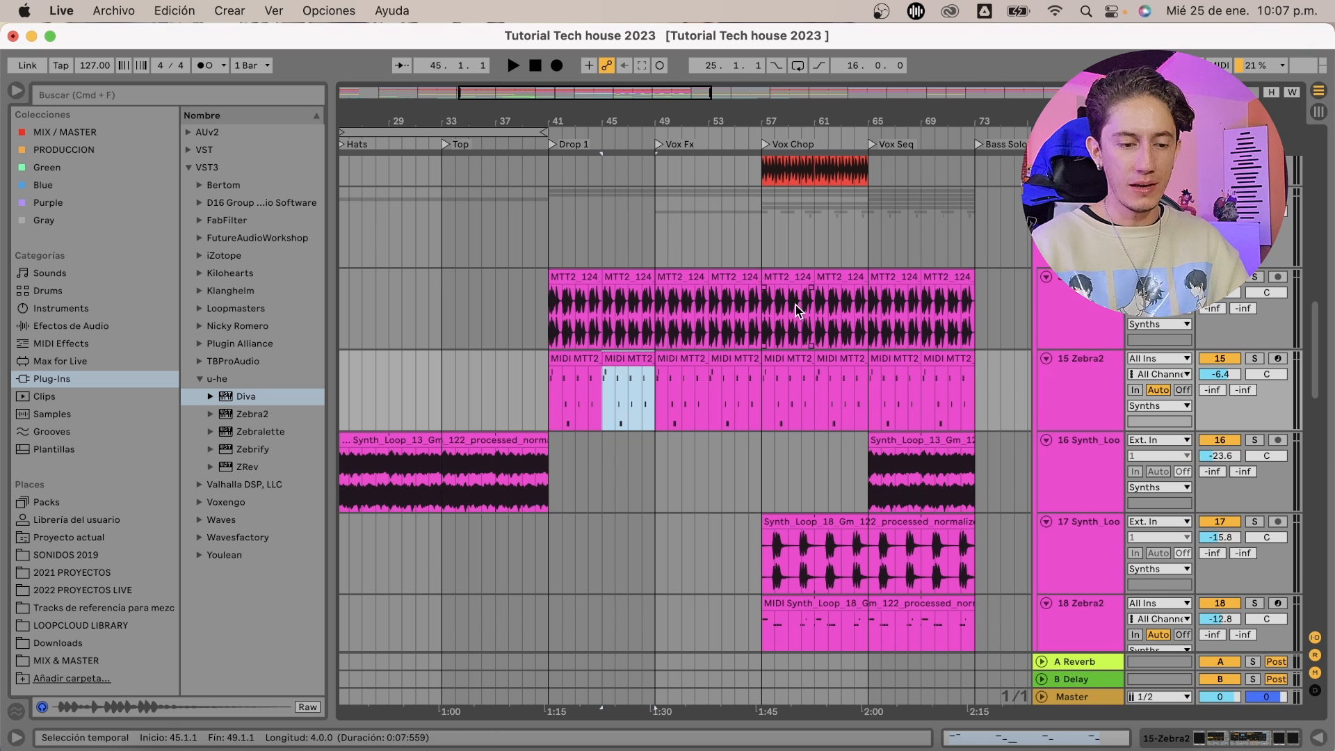
Show the Synth 1 track's device chain, solo the track and play its chord loop from bar 41
left_click(692, 307)
double_click(1079, 296)
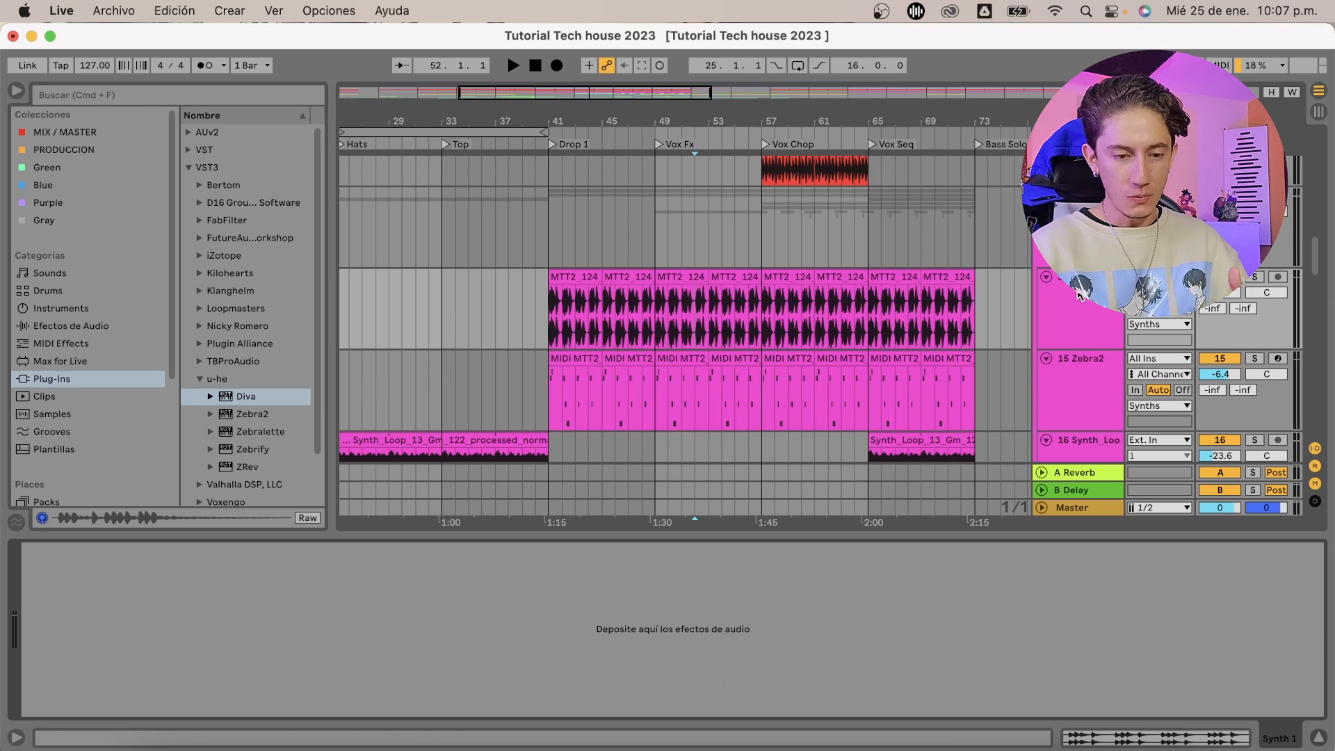
left_click(550, 329)
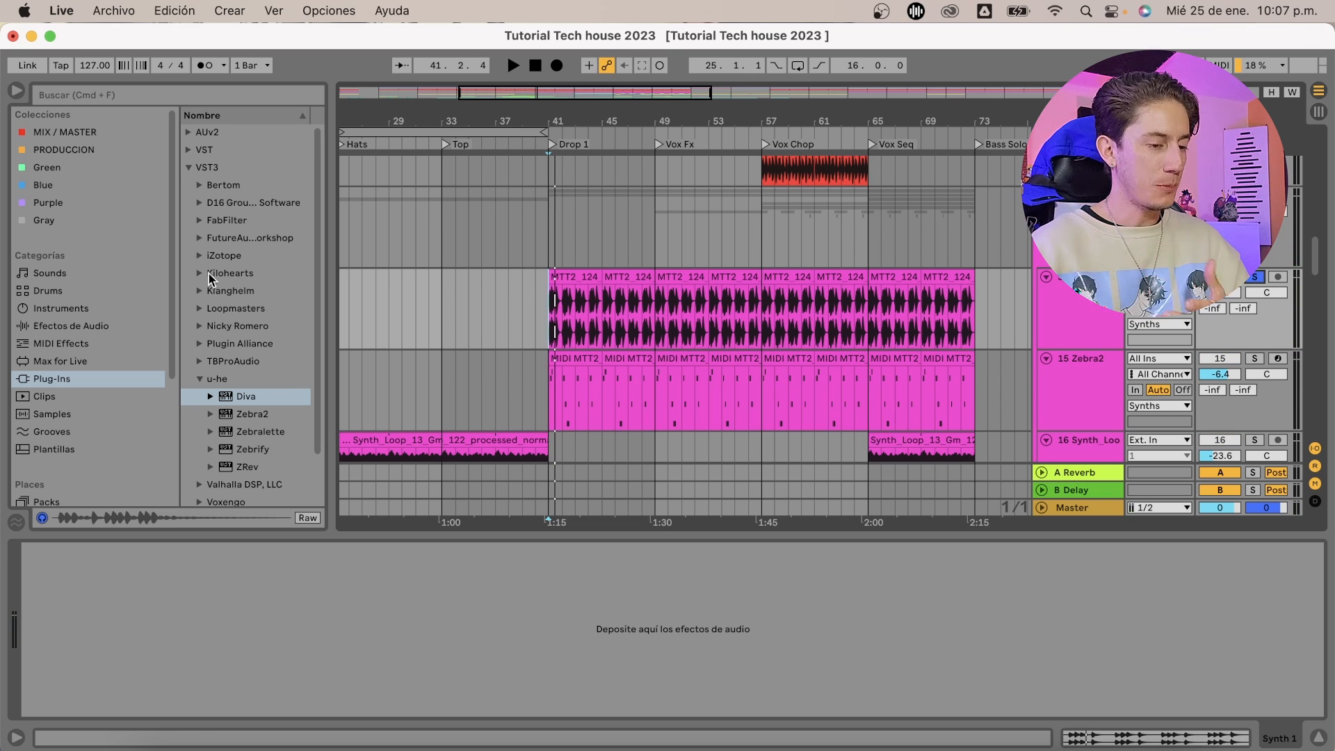
Widen the browser and load the Kilohearts kHs Formant Filter VST3 plug-in onto the Synth 1 track
left_click(199, 273)
scroll(230, 313, "down", 2)
left_click_drag(333, 285, 406, 285)
scroll(311, 383, "down", 3)
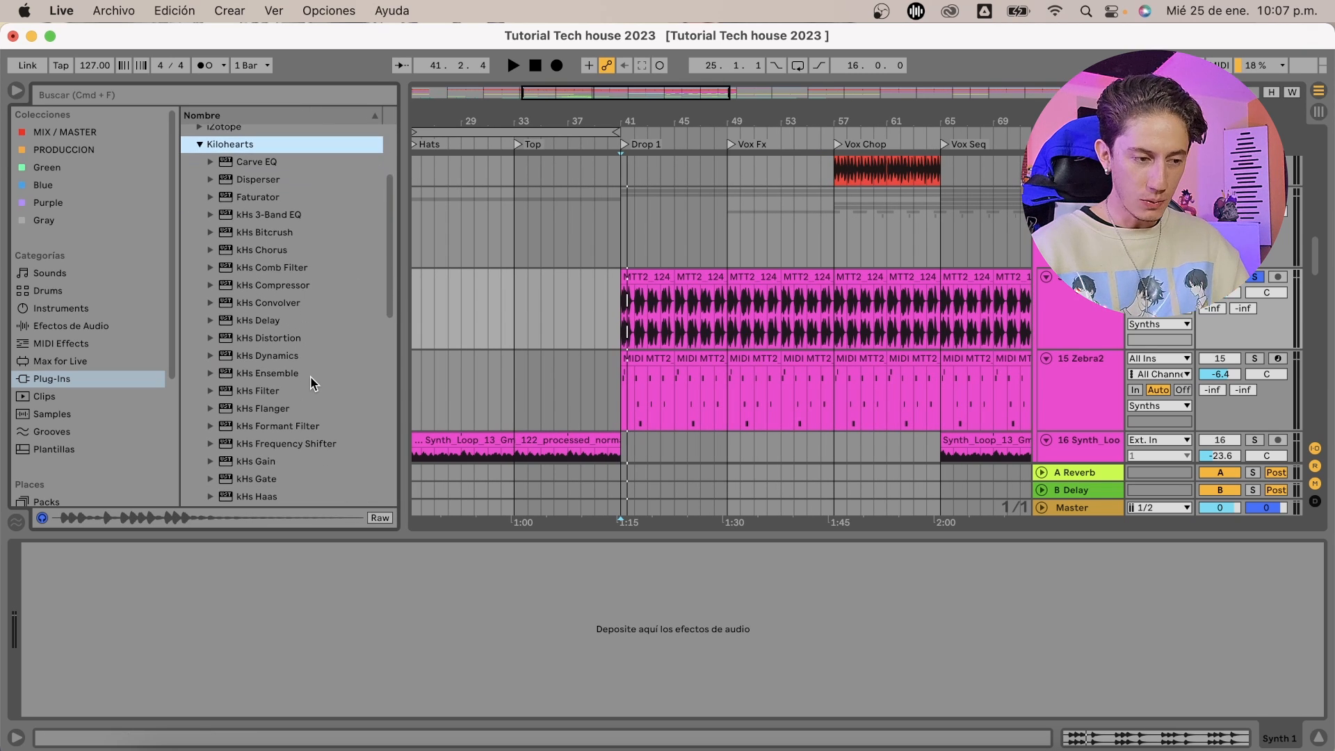
scroll(311, 383, "up", 2)
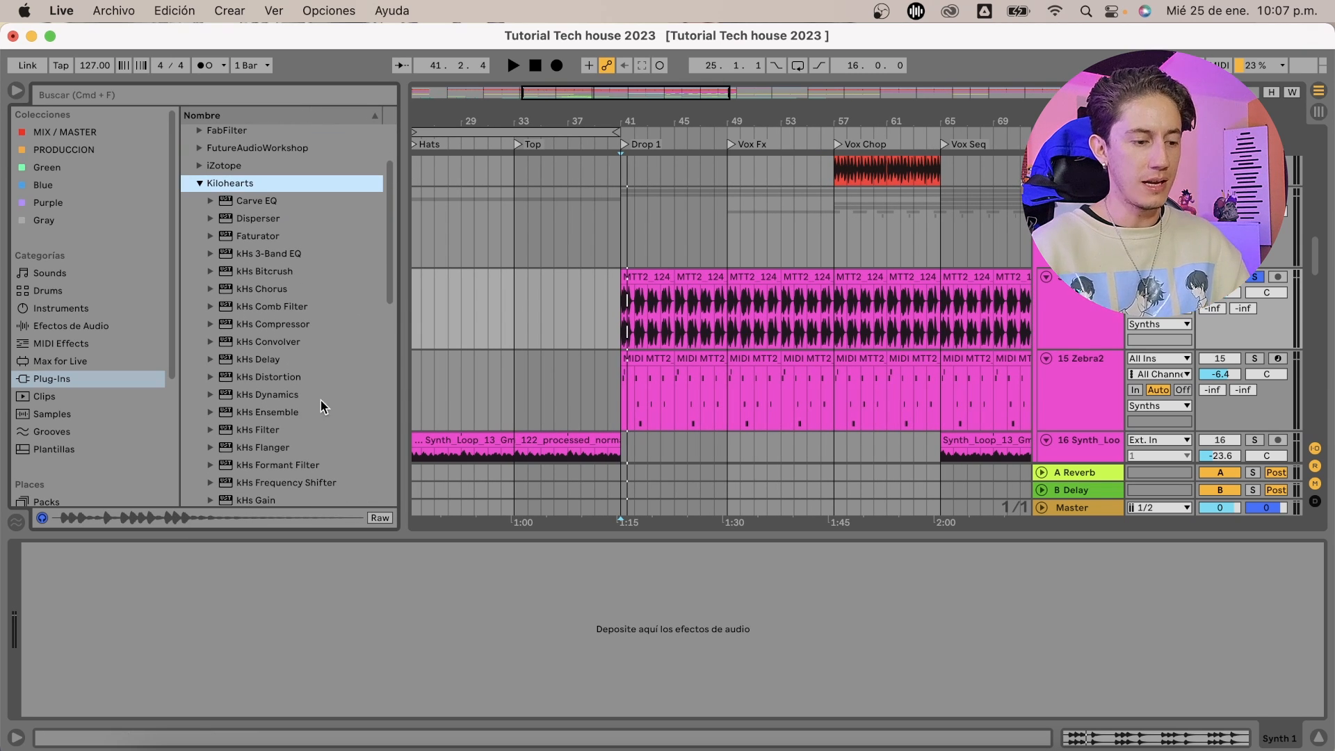
scroll(320, 400, "down", 5)
left_click(283, 365)
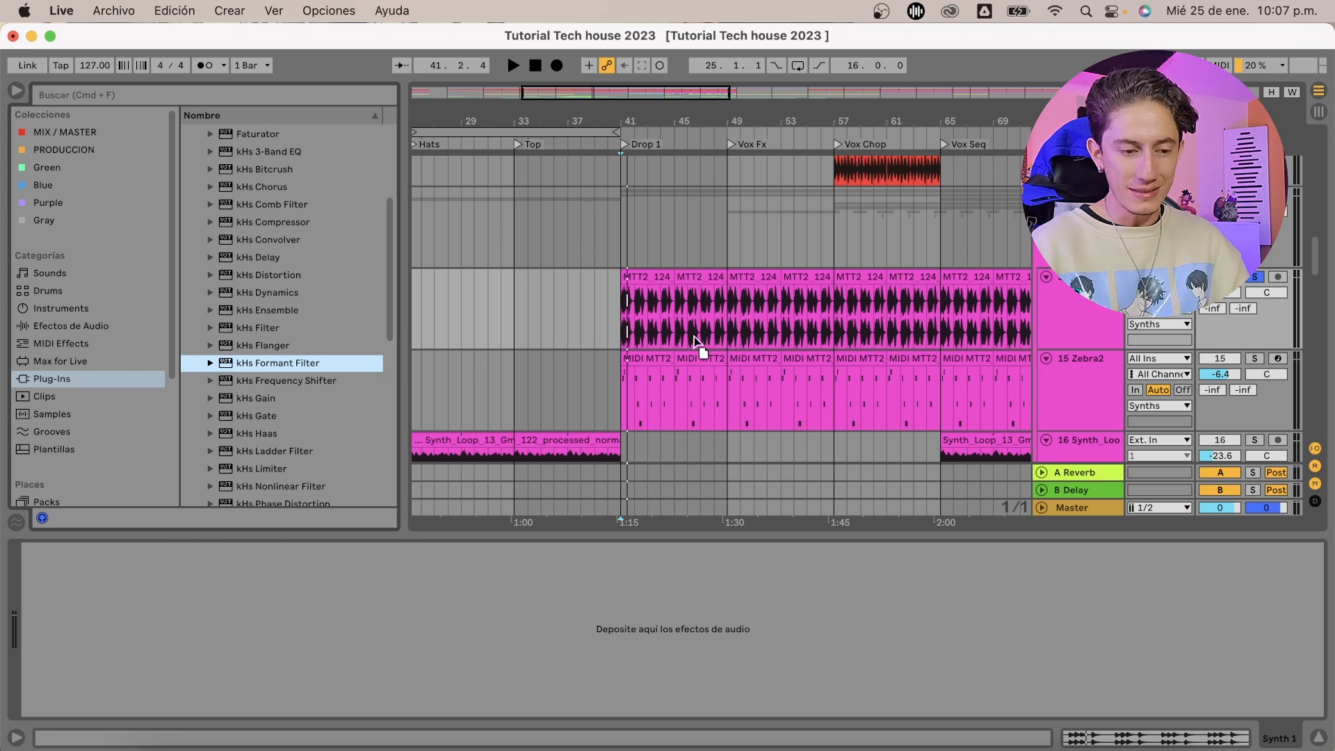
left_click_drag(698, 345, 721, 333)
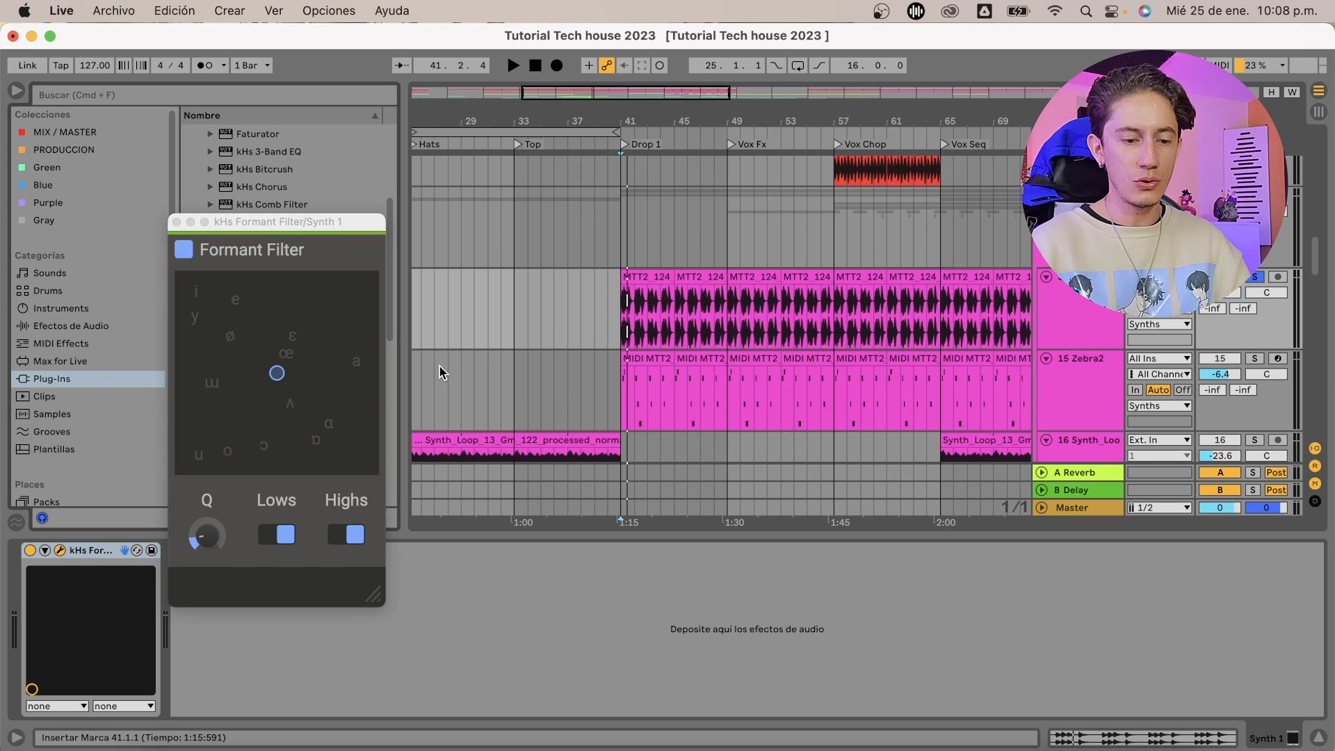
Play the Synth 1 loop while moving the Formant Filter's vowel point to "o", and remove the plug-in
key("space")
left_click_drag(277, 372, 228, 450)
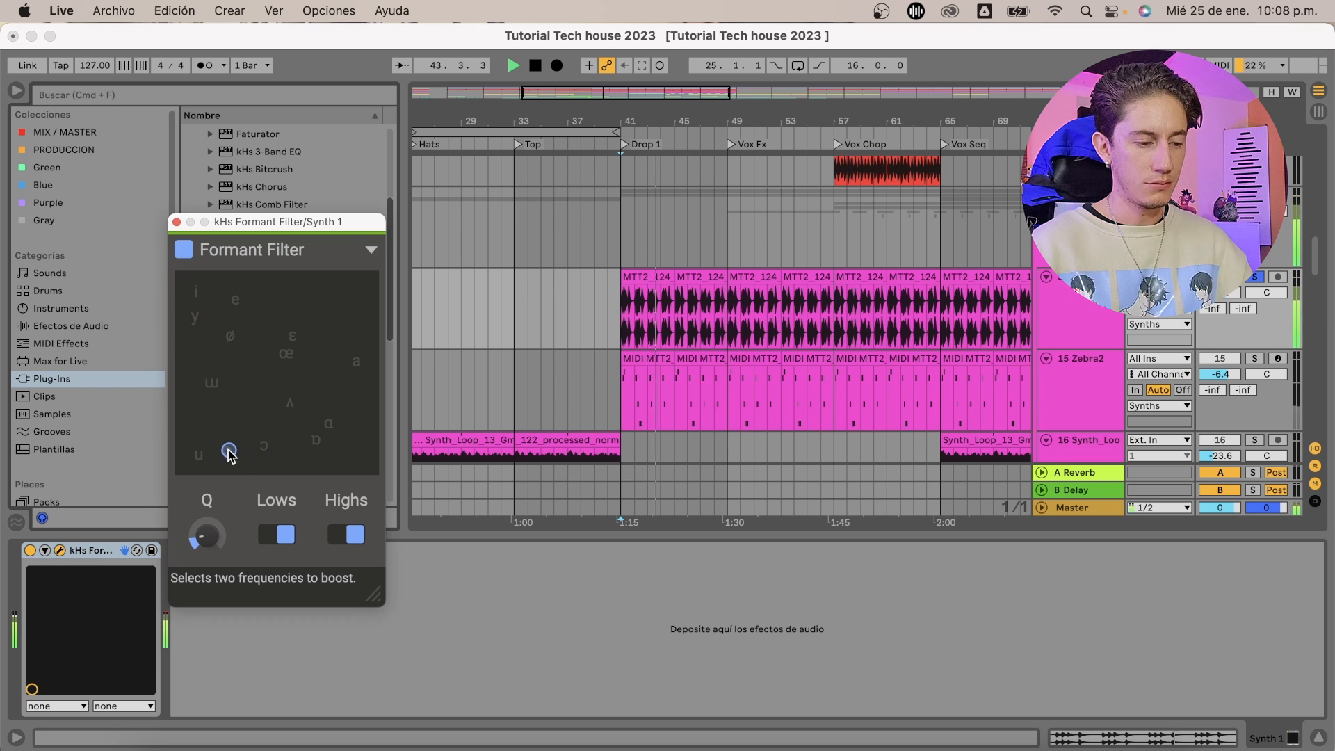
left_click(177, 223)
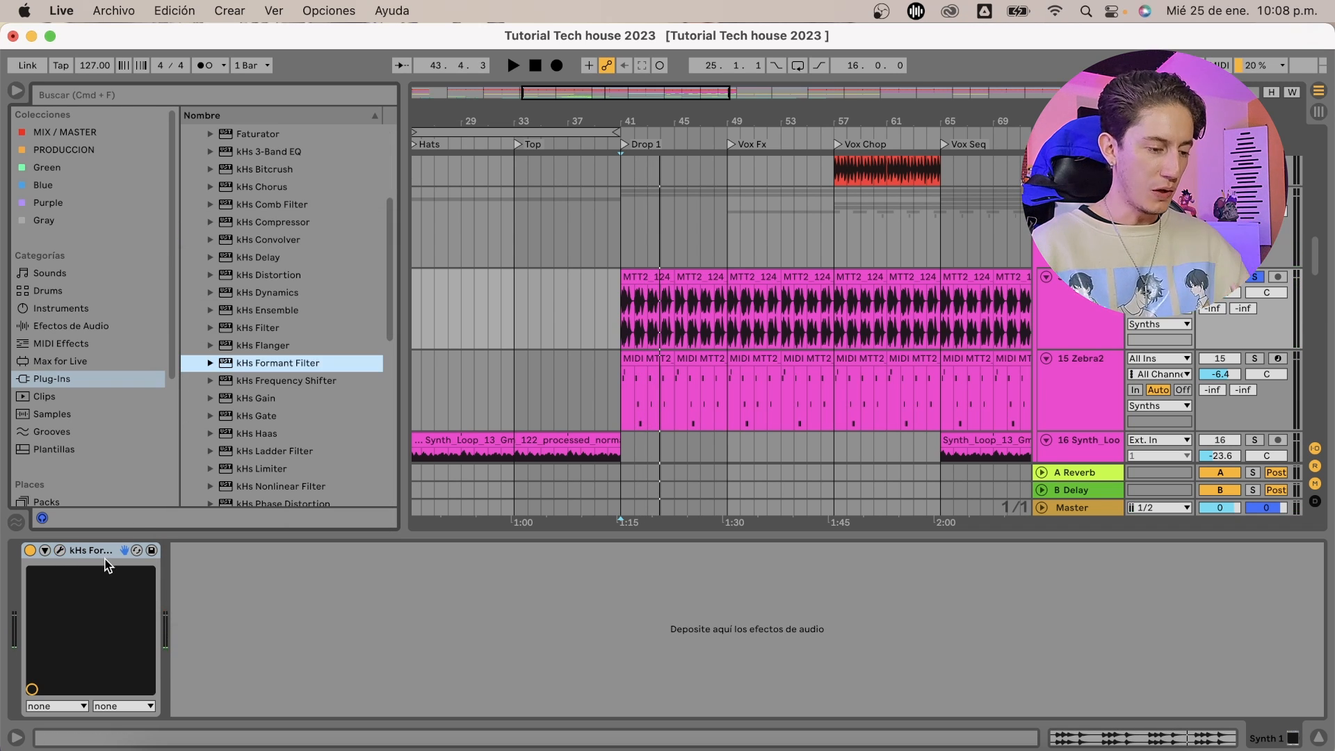
left_click(87, 551)
key("Delete")
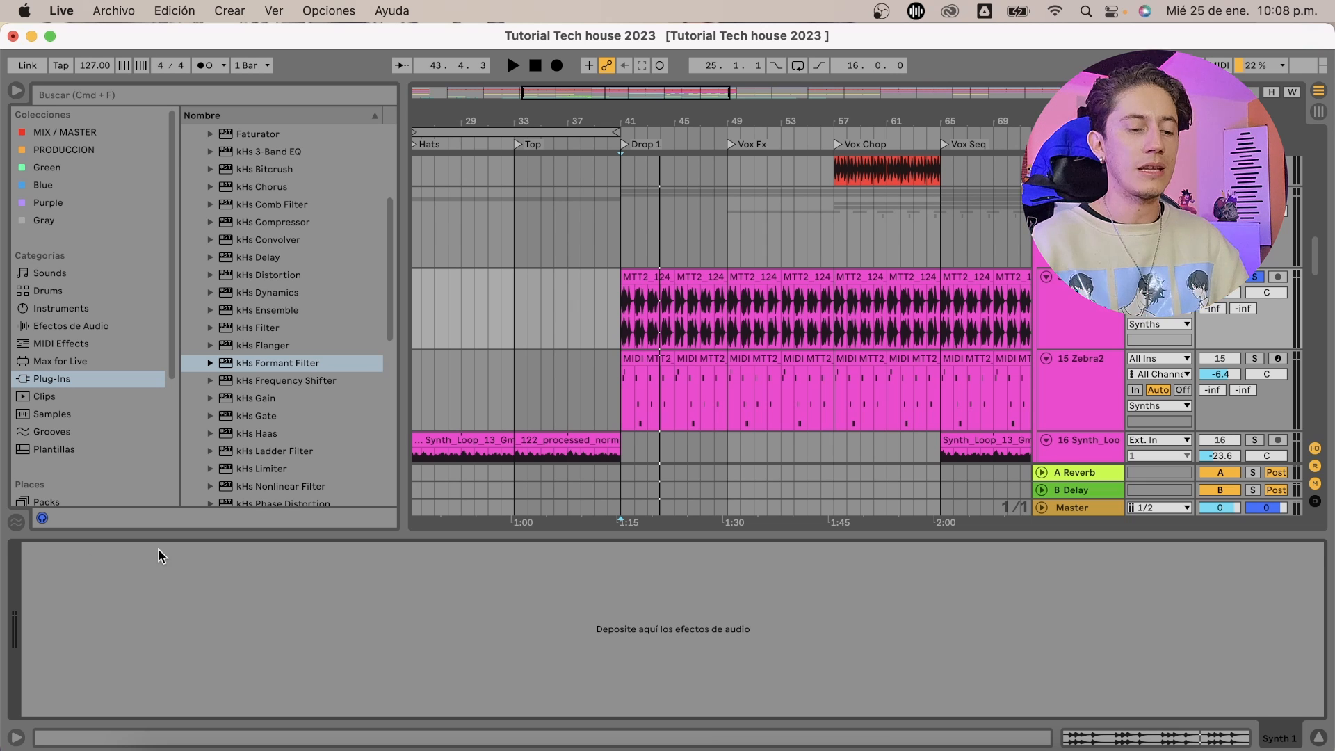
Show the 15 Zebra2 track's device chain and highlight the Drop 1 synth clips from bar 41 to 49
left_click(674, 402)
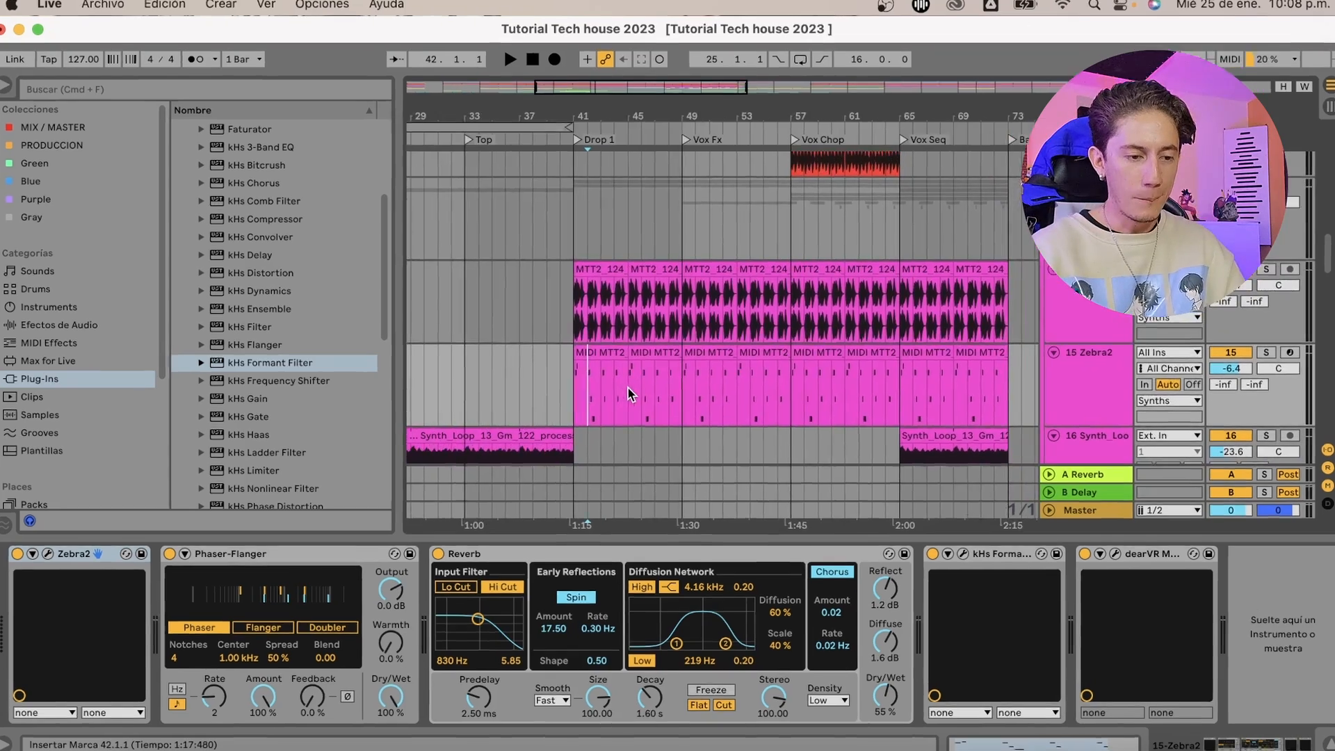
left_click_drag(628, 387, 661, 214)
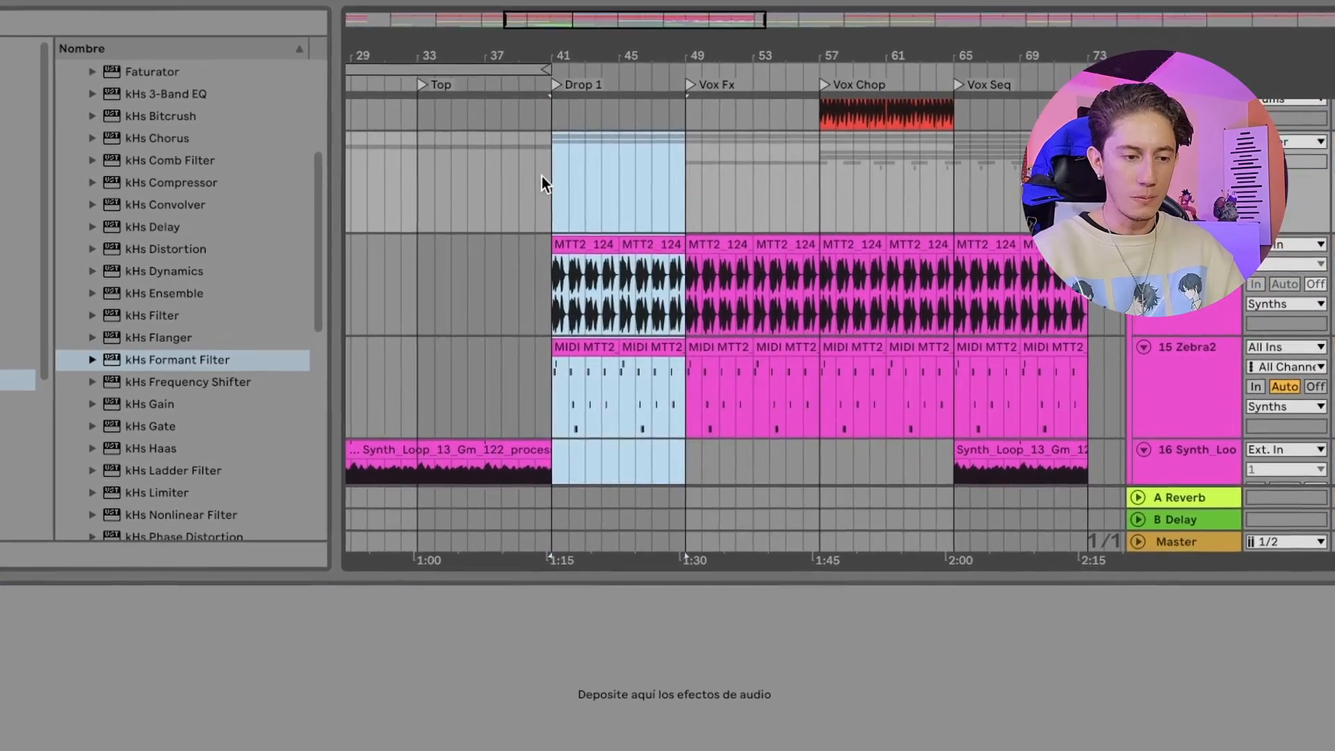
left_click(532, 202)
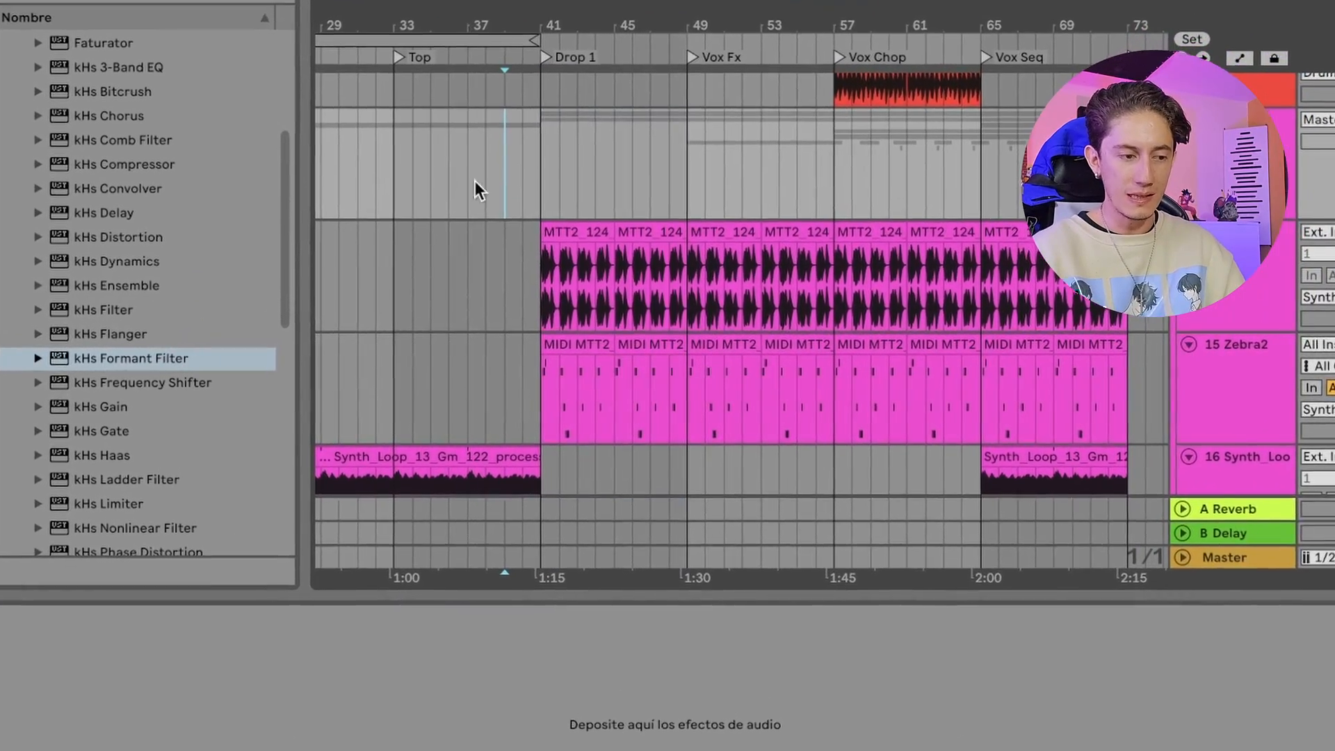
Play the full arrangement from bar 40 into Drop 1 while viewing the synth tracks, stop playback and hide the device view
scroll(514, 174, "up", 2)
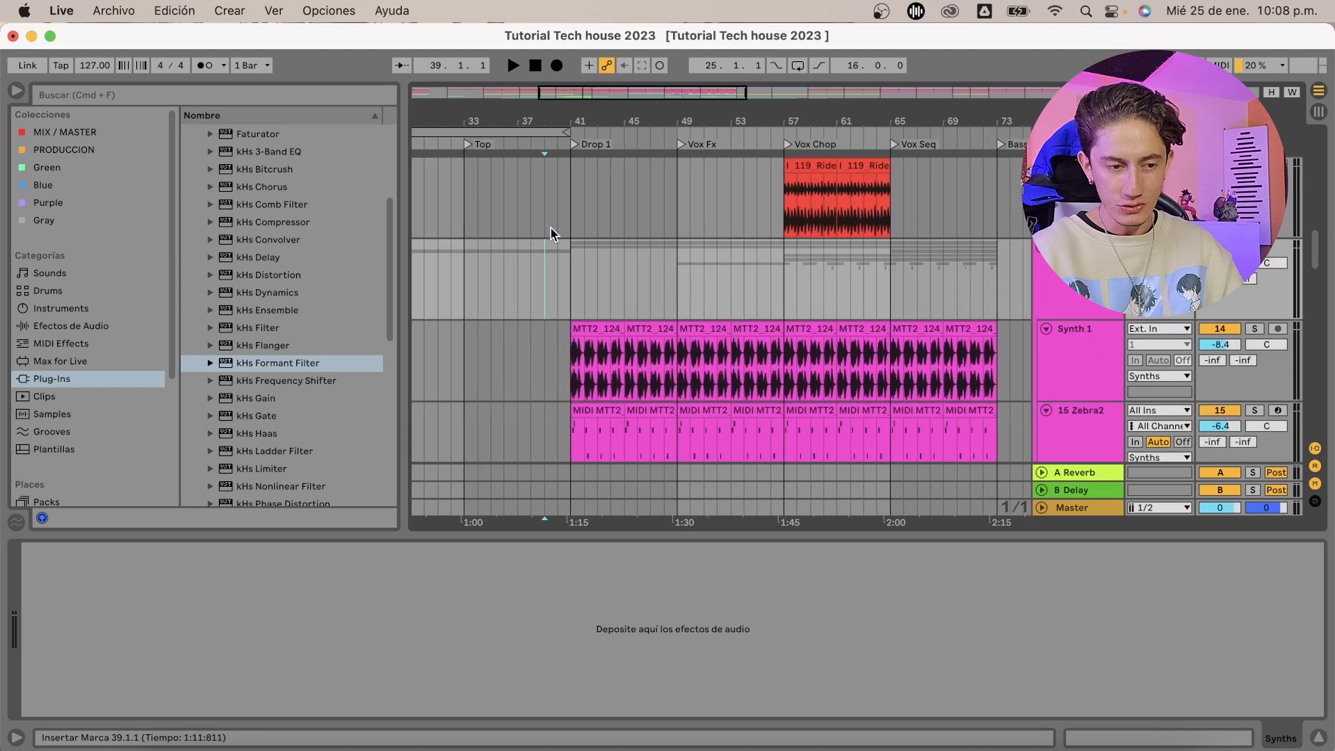
scroll(550, 229, "up", 1)
left_click(553, 226)
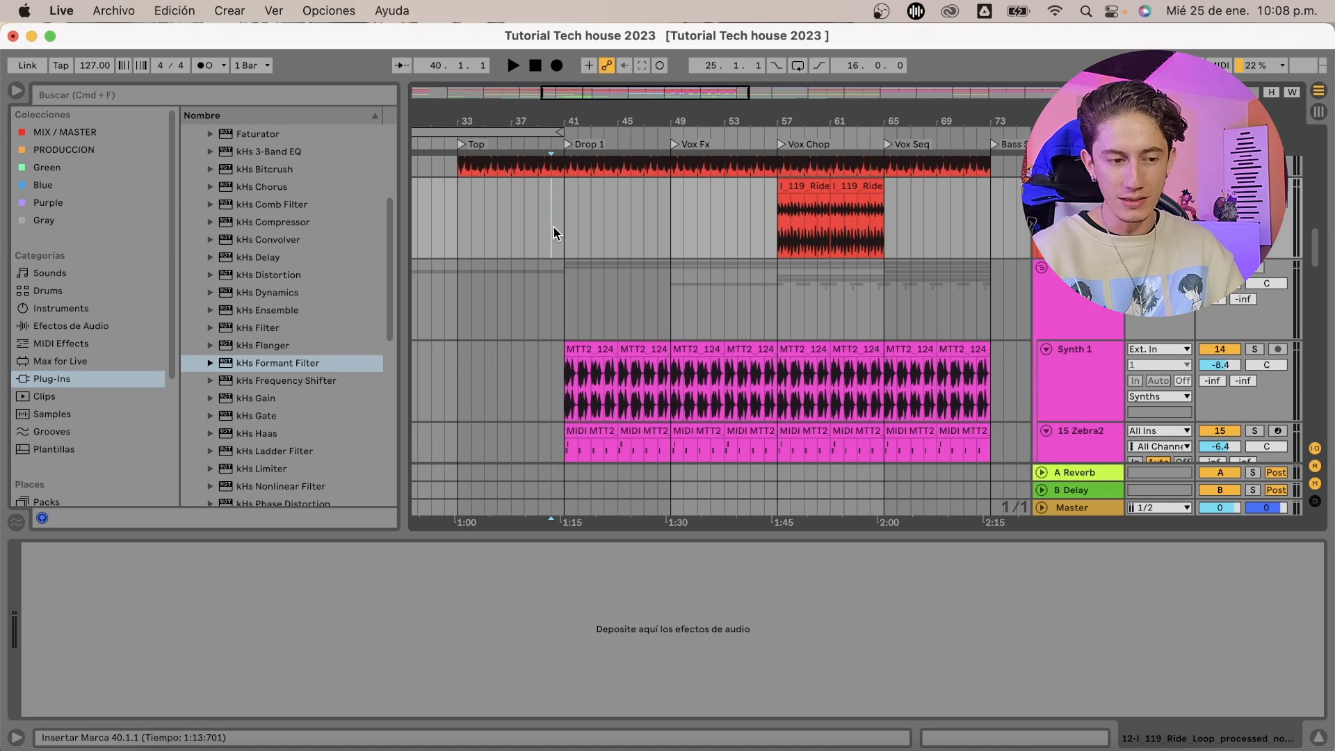
key("space")
scroll(588, 351, "down", 5)
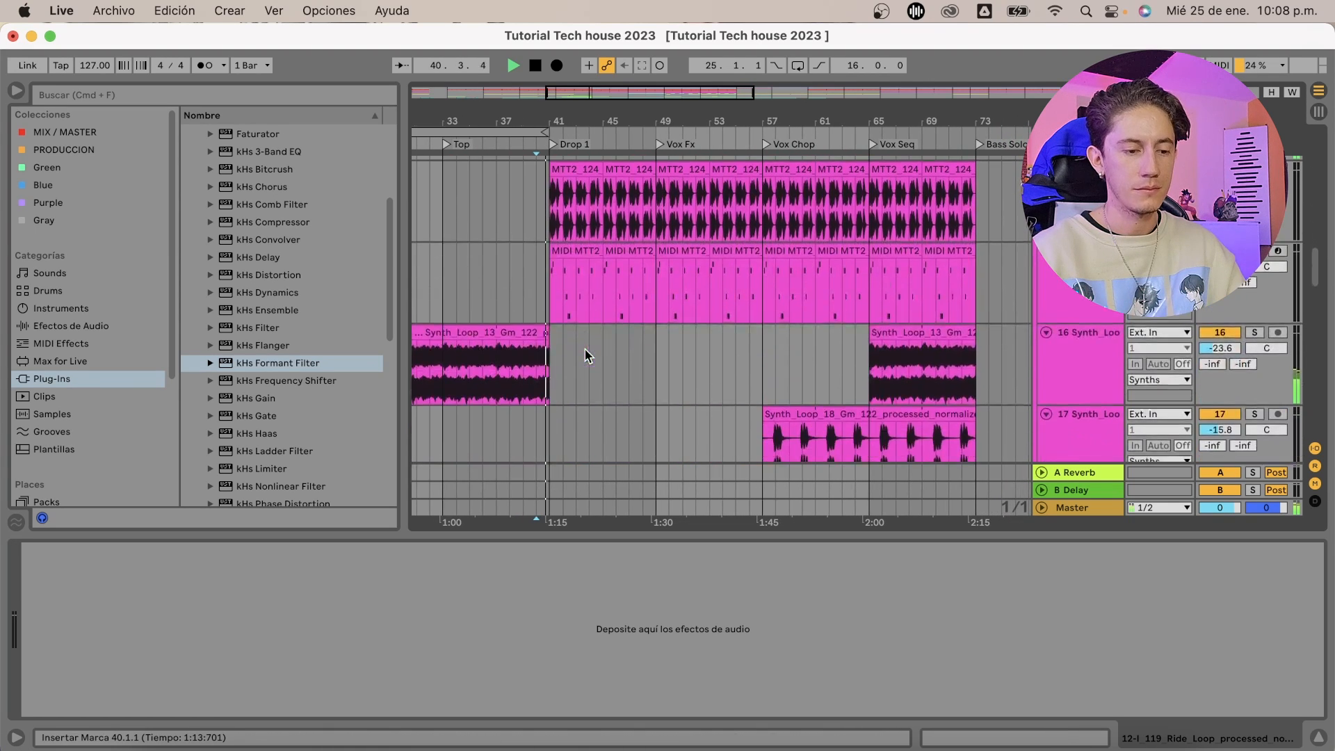
scroll(615, 357, "up", 2)
scroll(615, 357, "up", 1)
scroll(616, 360, "down", 4)
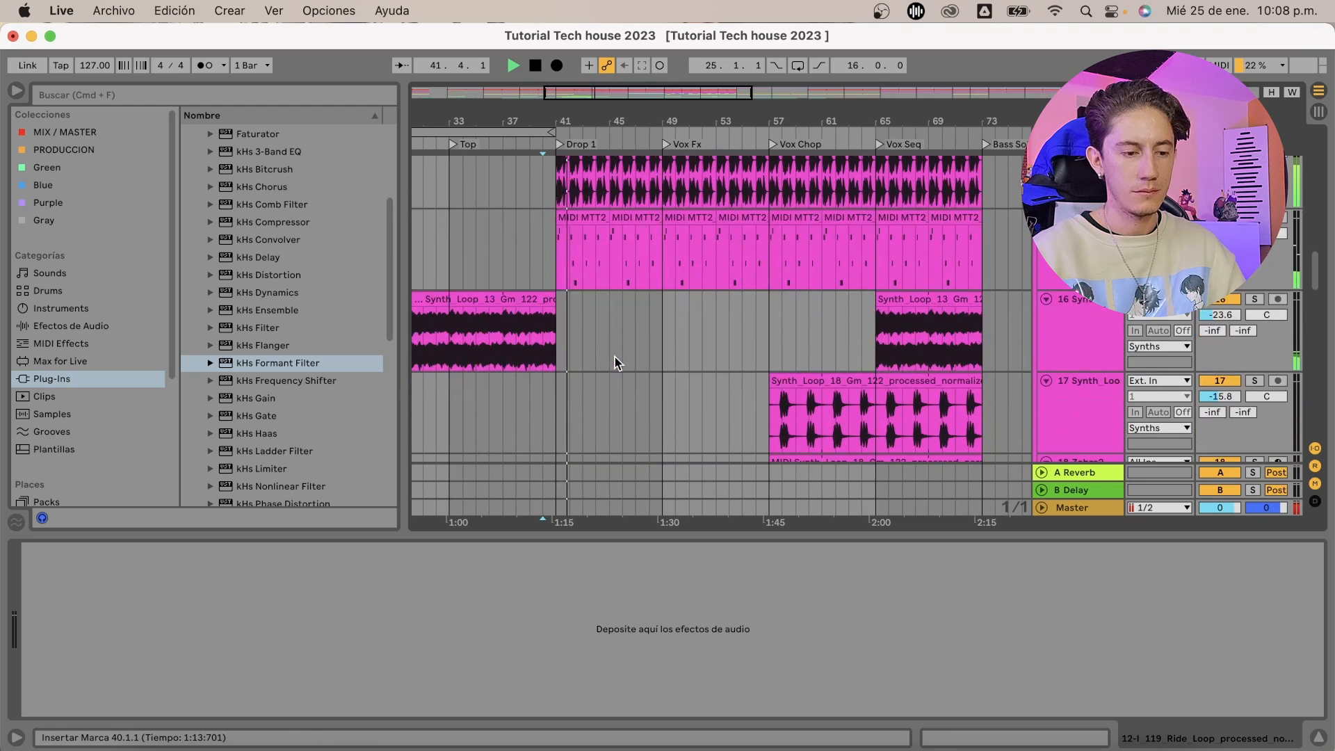
left_click(1318, 736)
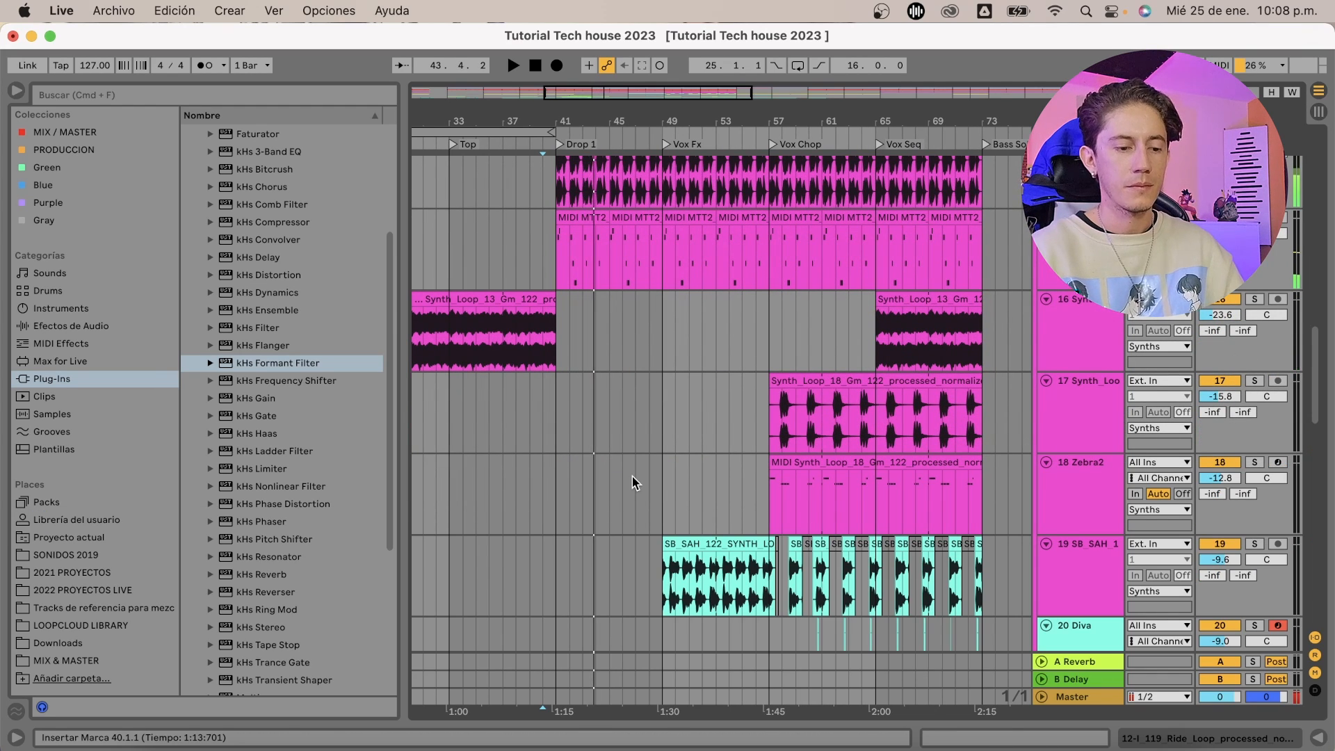
Show the automation lanes and open the Kick track's Auto Filter device to examine its on/off automation
scroll(632, 477, "up", 5)
scroll(601, 442, "up", 8)
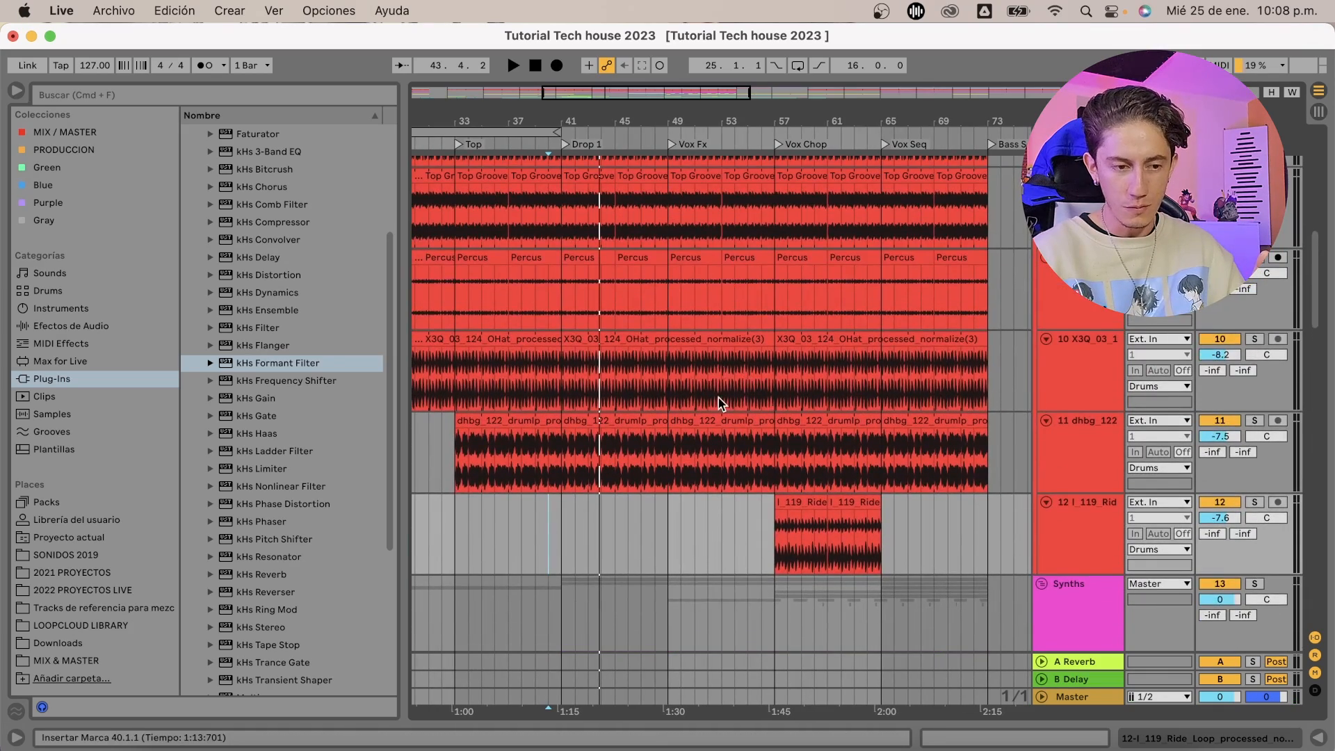
scroll(720, 396, "up", 8)
scroll(720, 402, "up", 3)
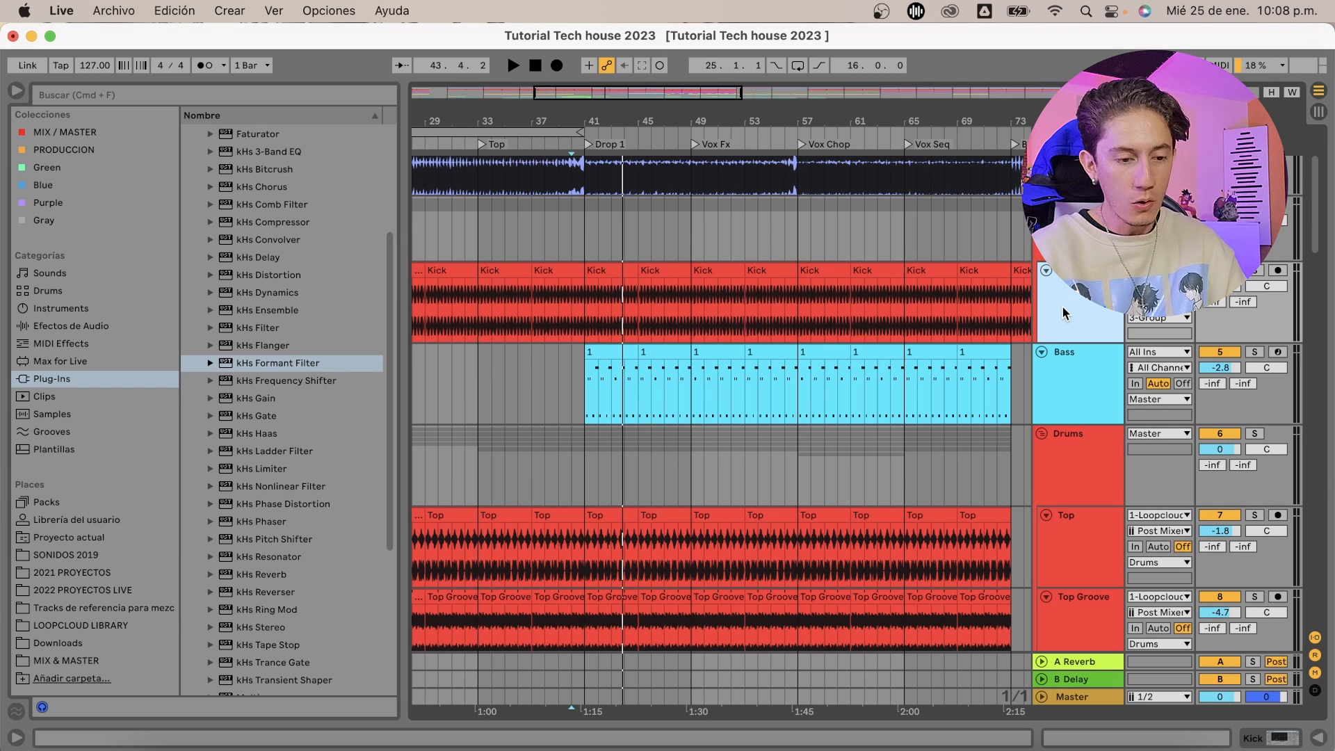
key("a")
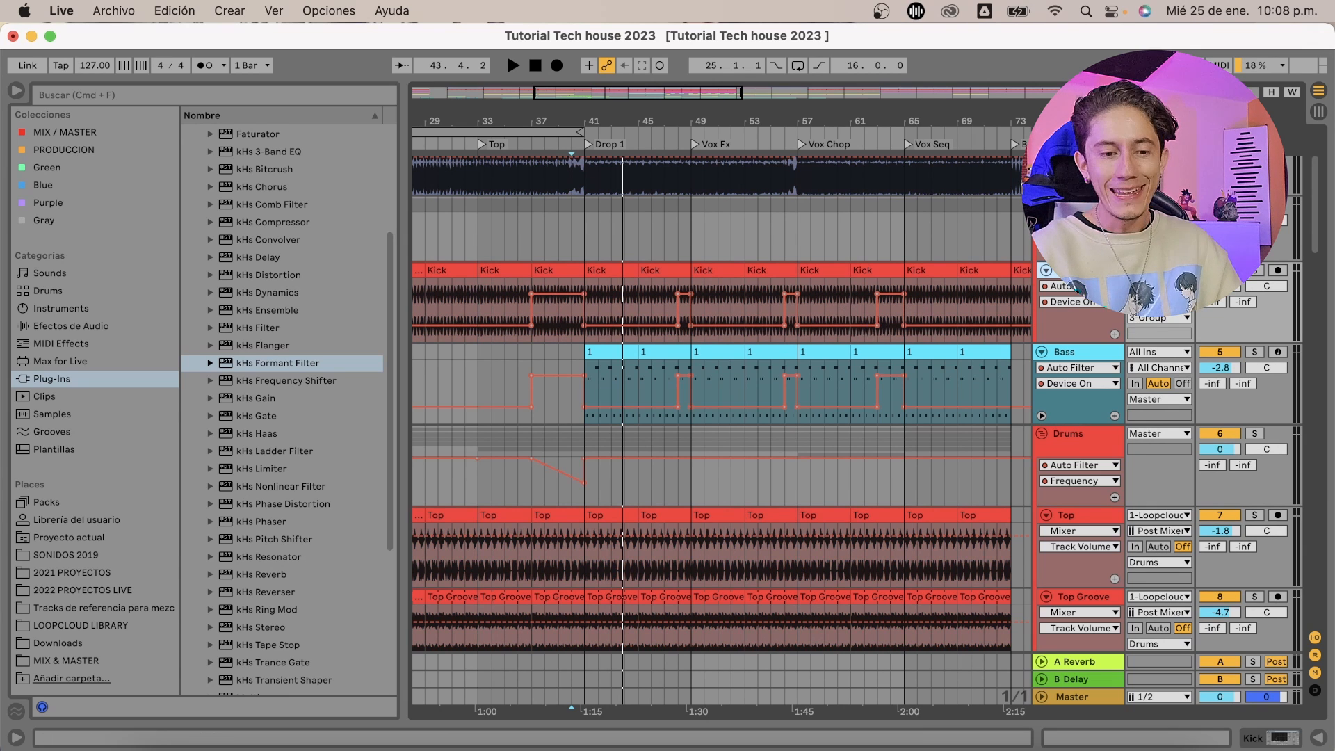
key("shift+Tab")
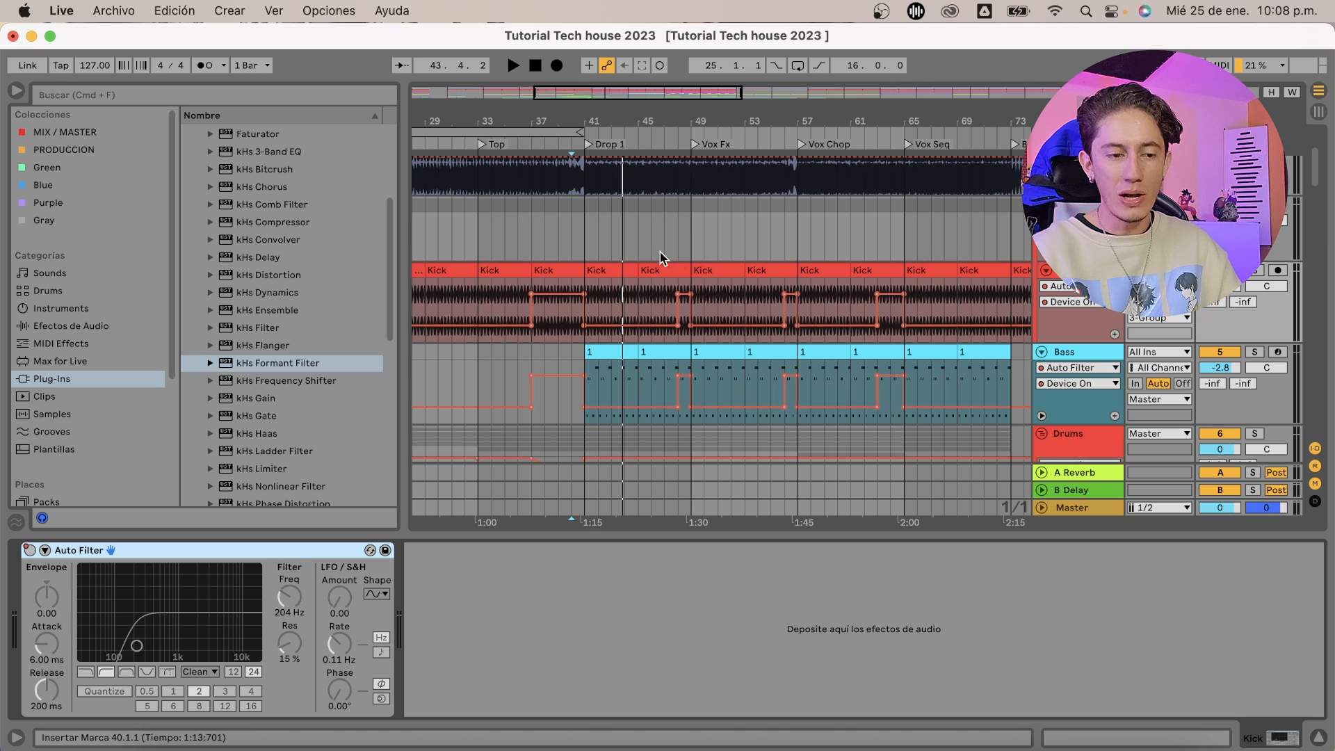
Play the kick and bass filter cut from bar 48 into the Vox Fx section and stop
left_click_drag(687, 121, 679, 248)
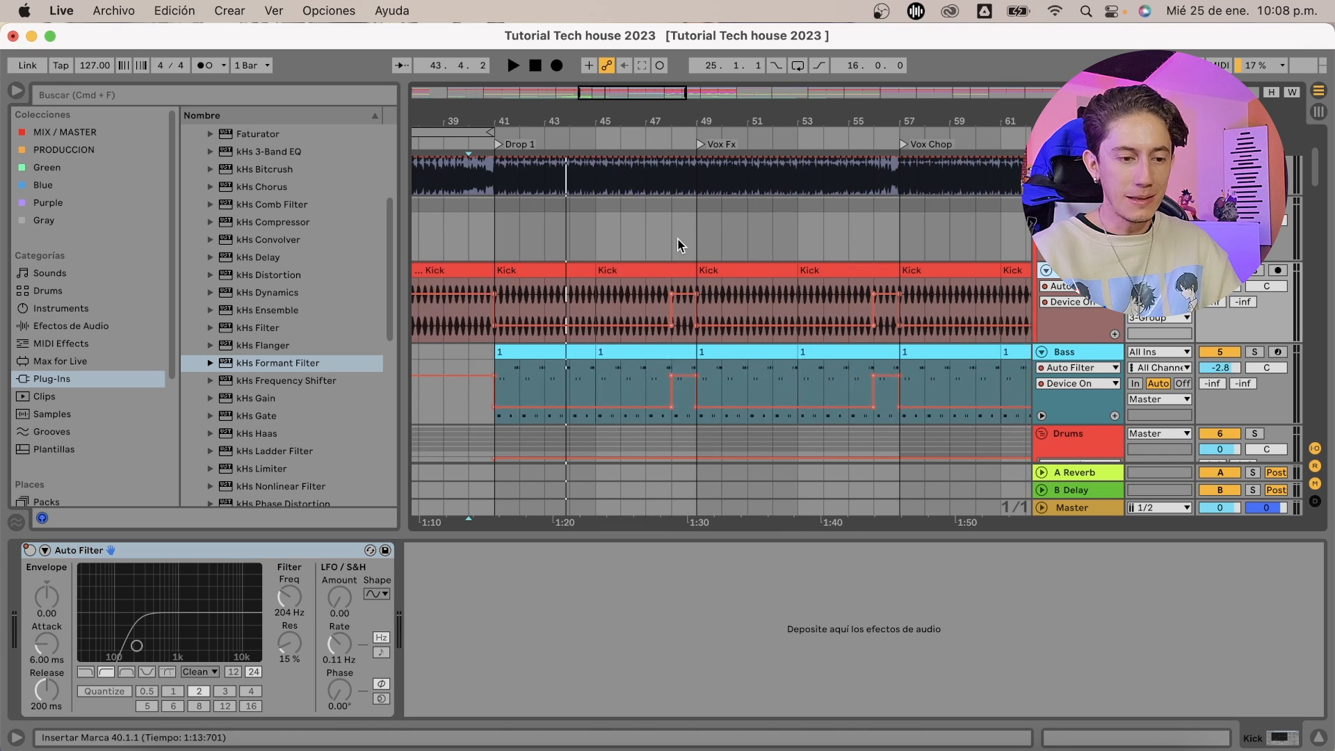
left_click(678, 248)
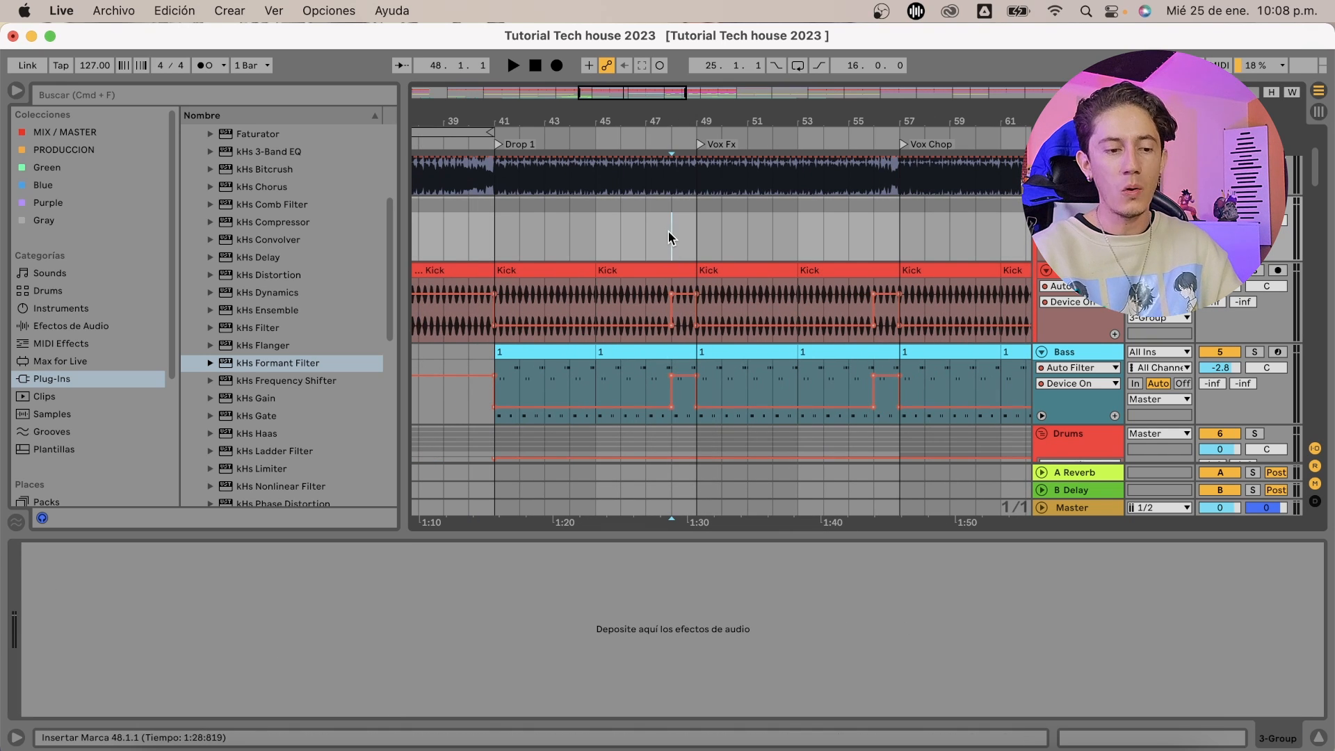
key("space")
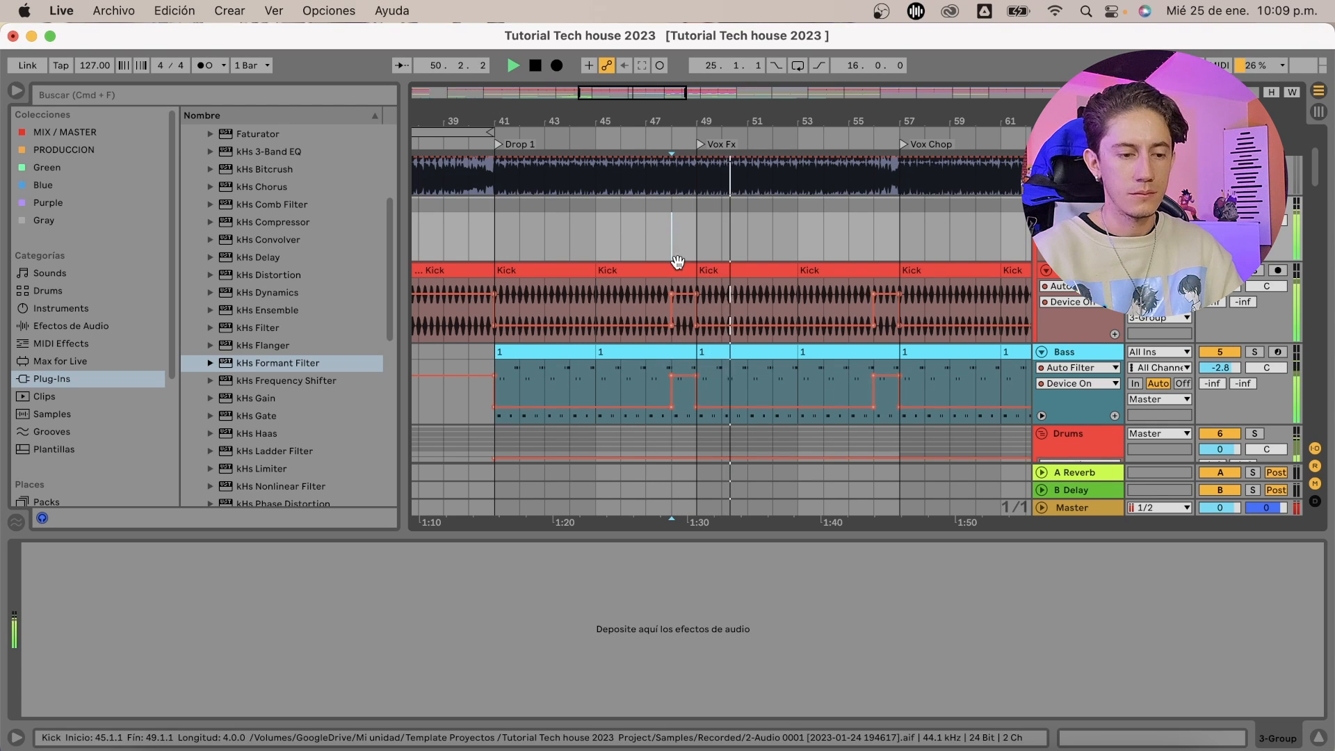
key("space")
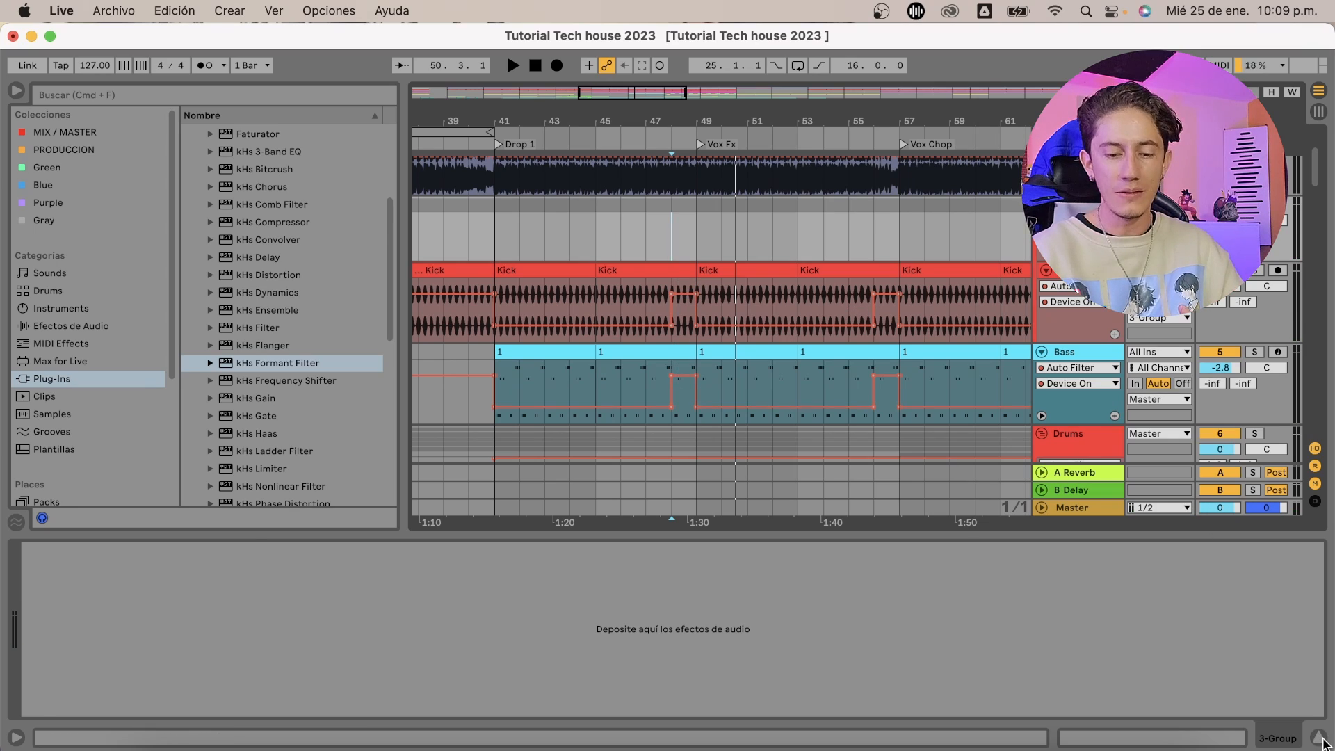
Hide the device view and recolour the clips on vocal tracks 24 and 25 to their tracks' yellow
left_click(1319, 738)
scroll(778, 498, "down", 15)
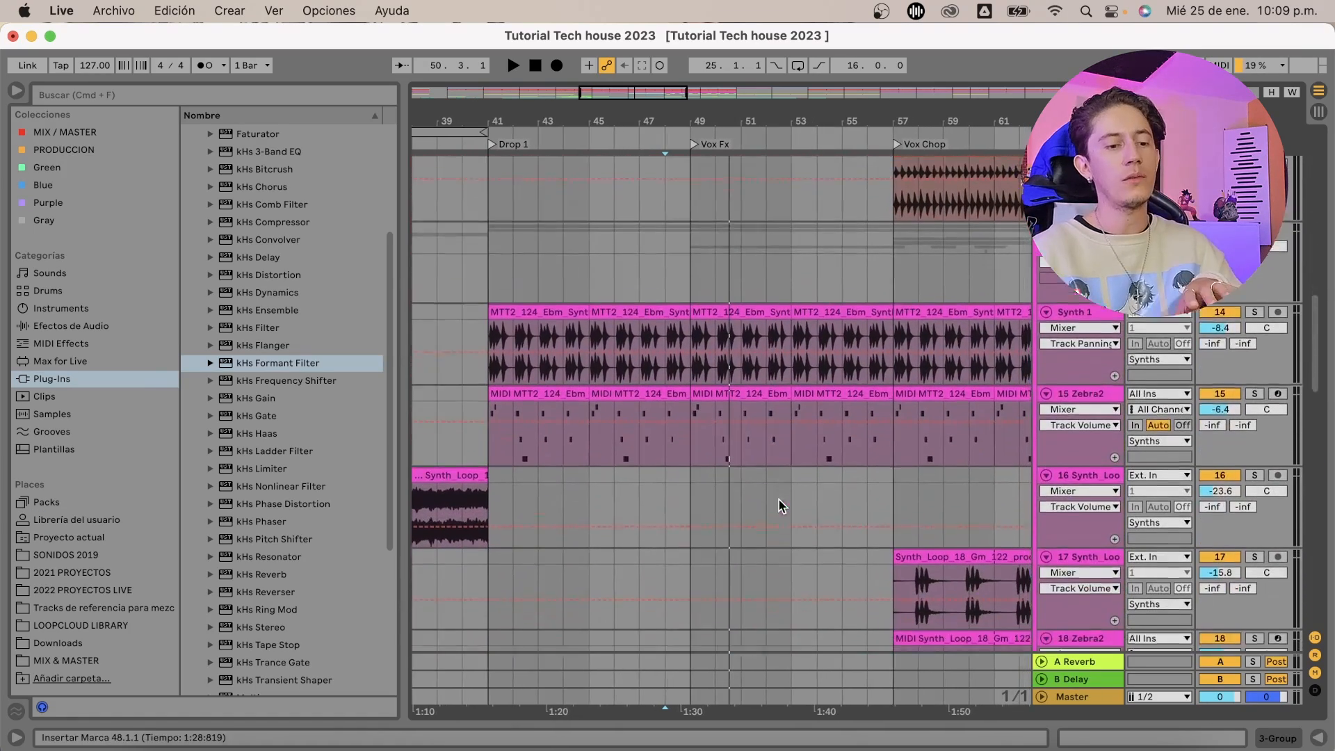
scroll(780, 505, "down", 2)
scroll(691, 257, "down", 10)
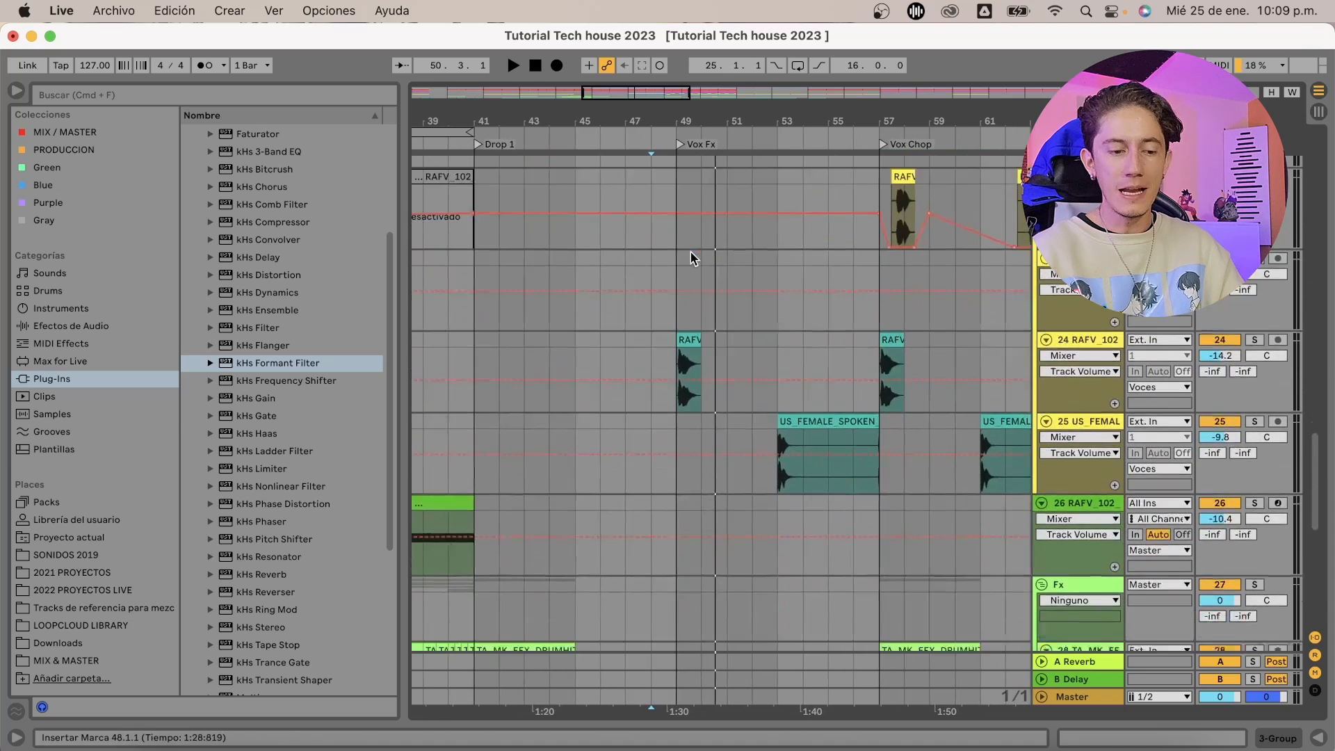
left_click(1082, 313)
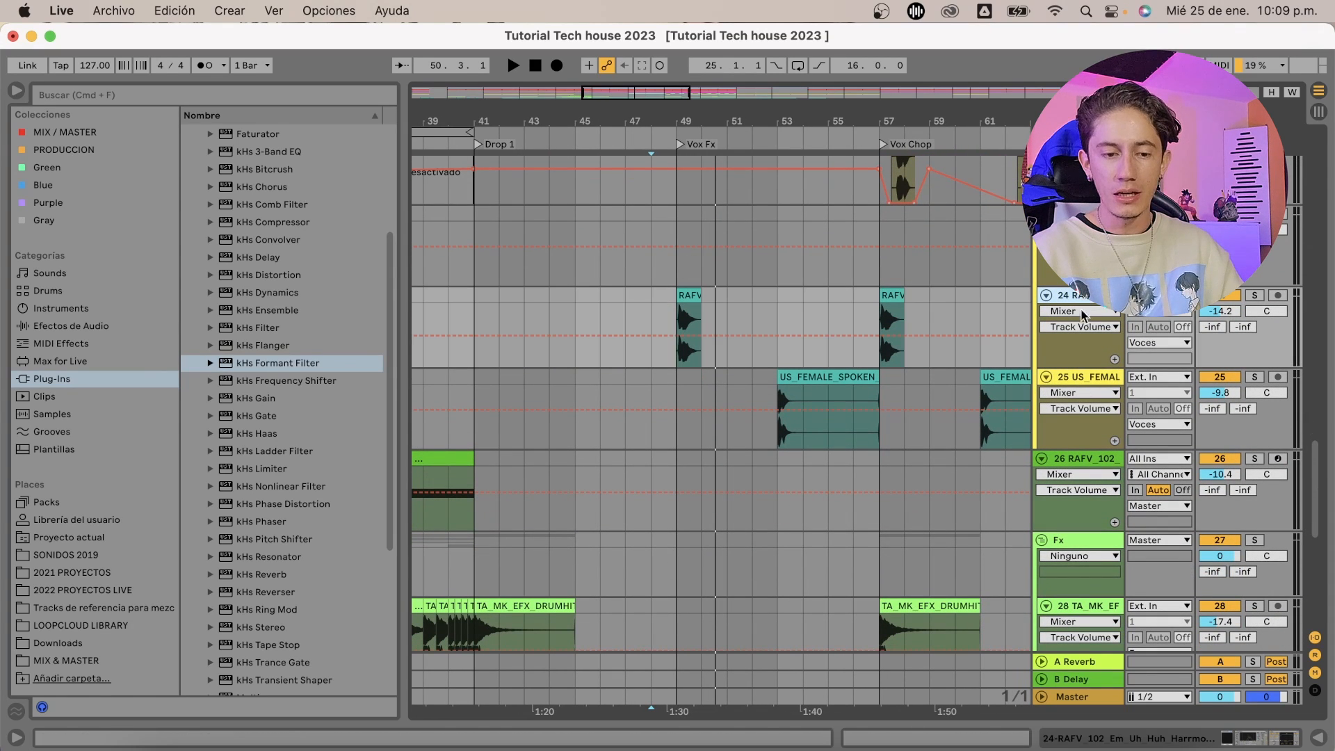
left_click(1082, 382)
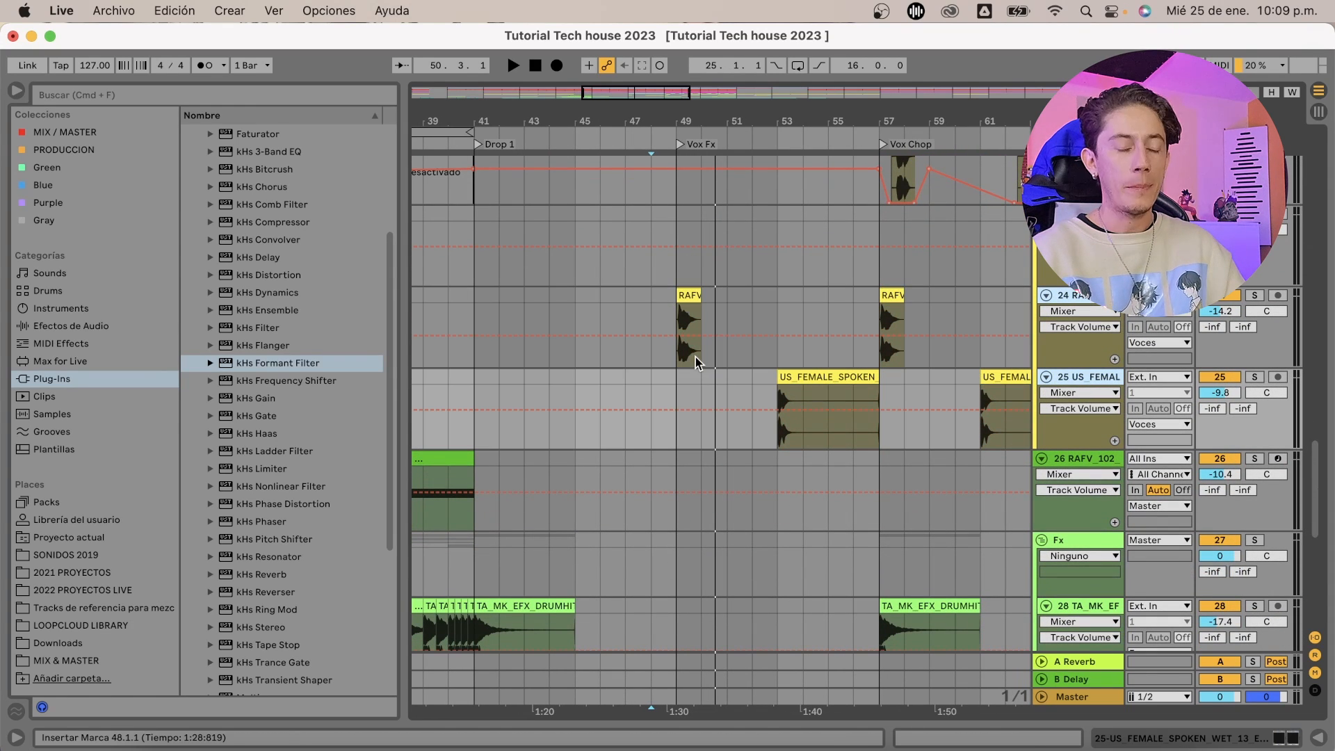
Solo track 24, play its vocal clip at bar 49 and show the track's device chain
left_click(666, 298)
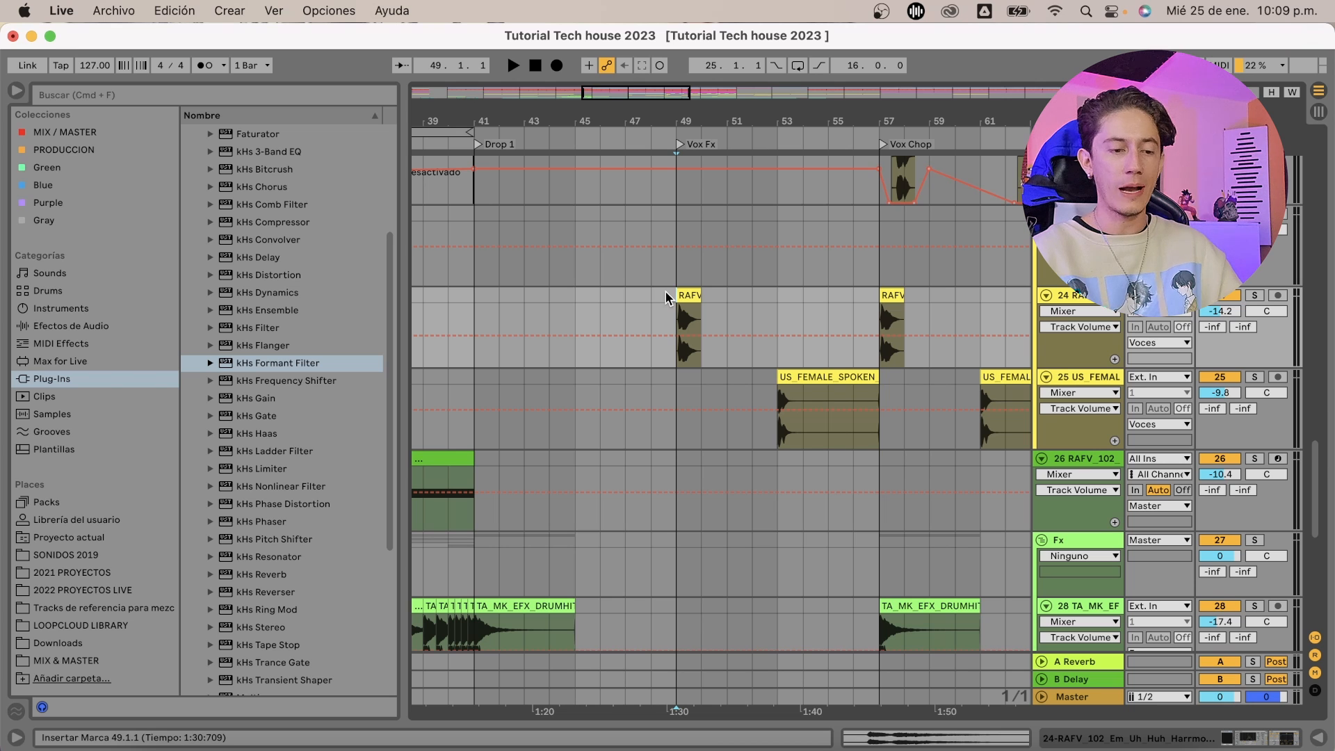
left_click(688, 326)
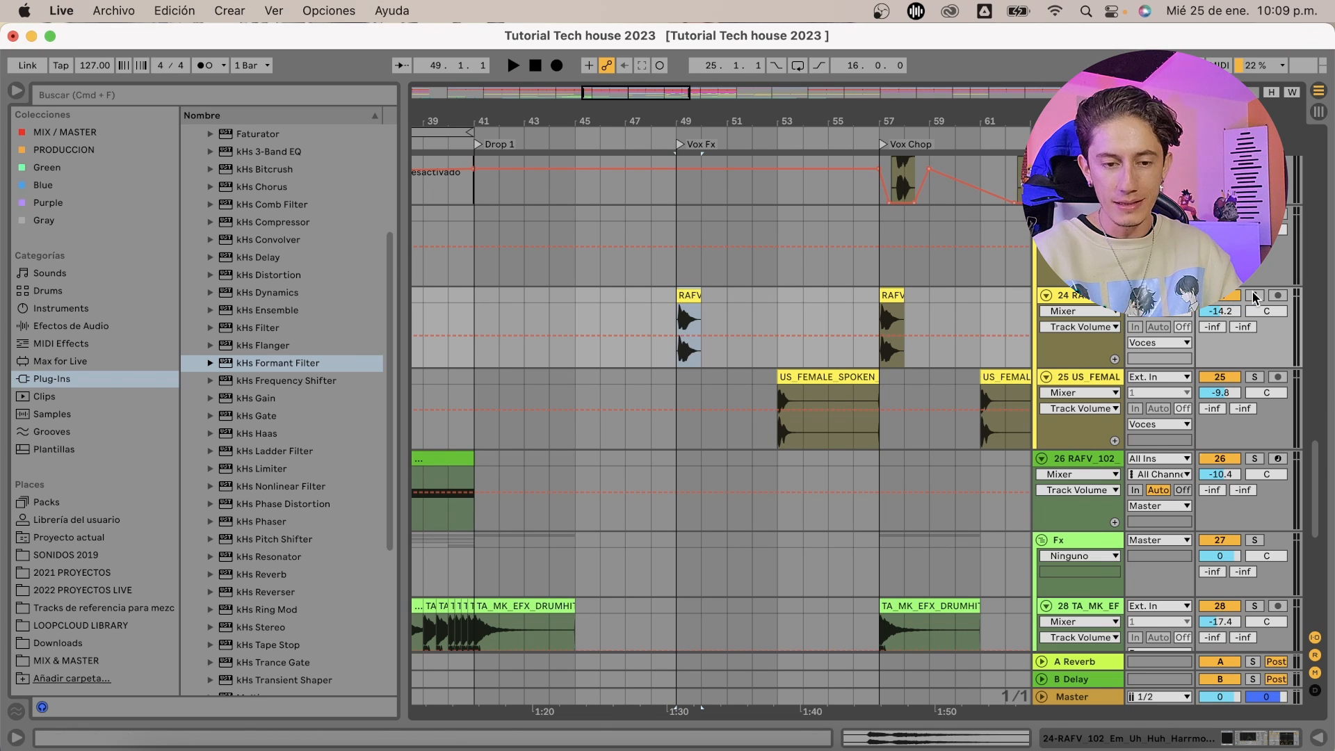
key("space")
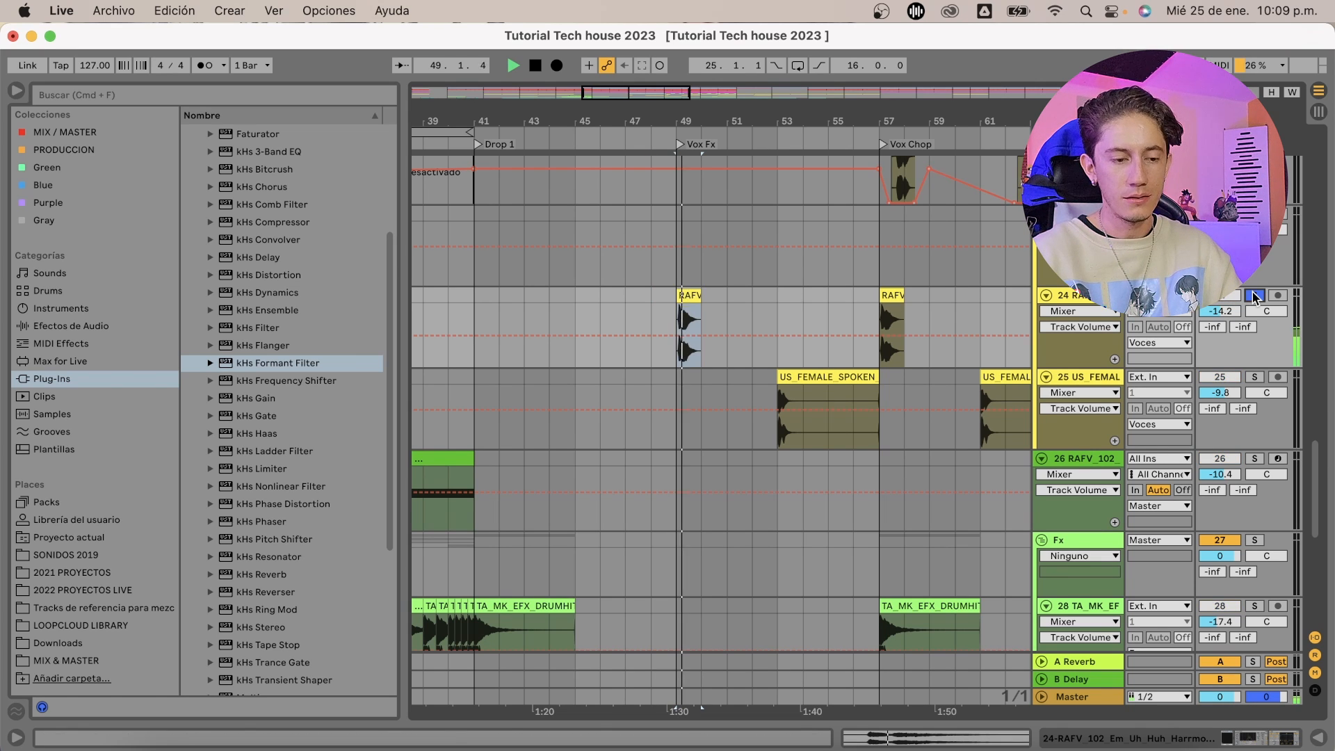
double_click(1077, 300)
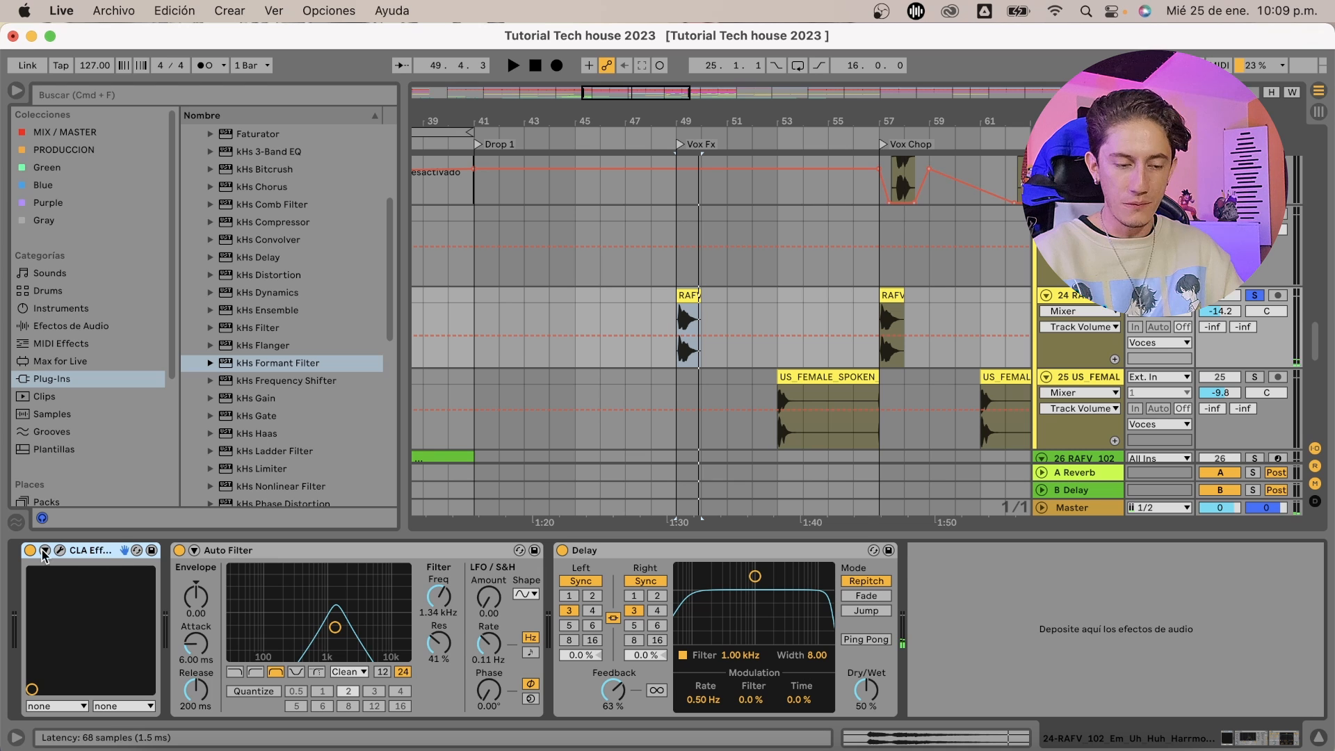
Solo track 25, play its US_FEMALE_SPOKEN clip from bar 53 with its device chain shown, stop and unsolo
scroll(867, 352, "down", 1)
left_click(811, 356)
key("s")
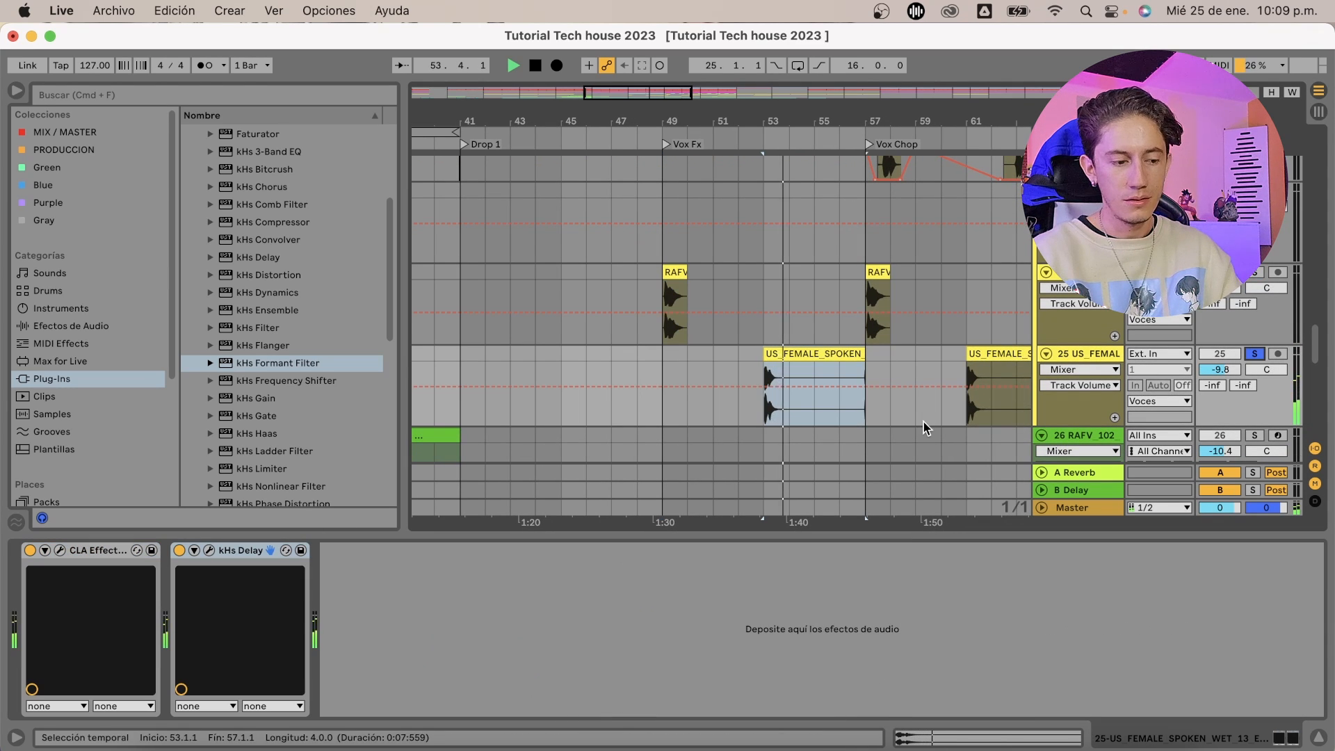
key("space")
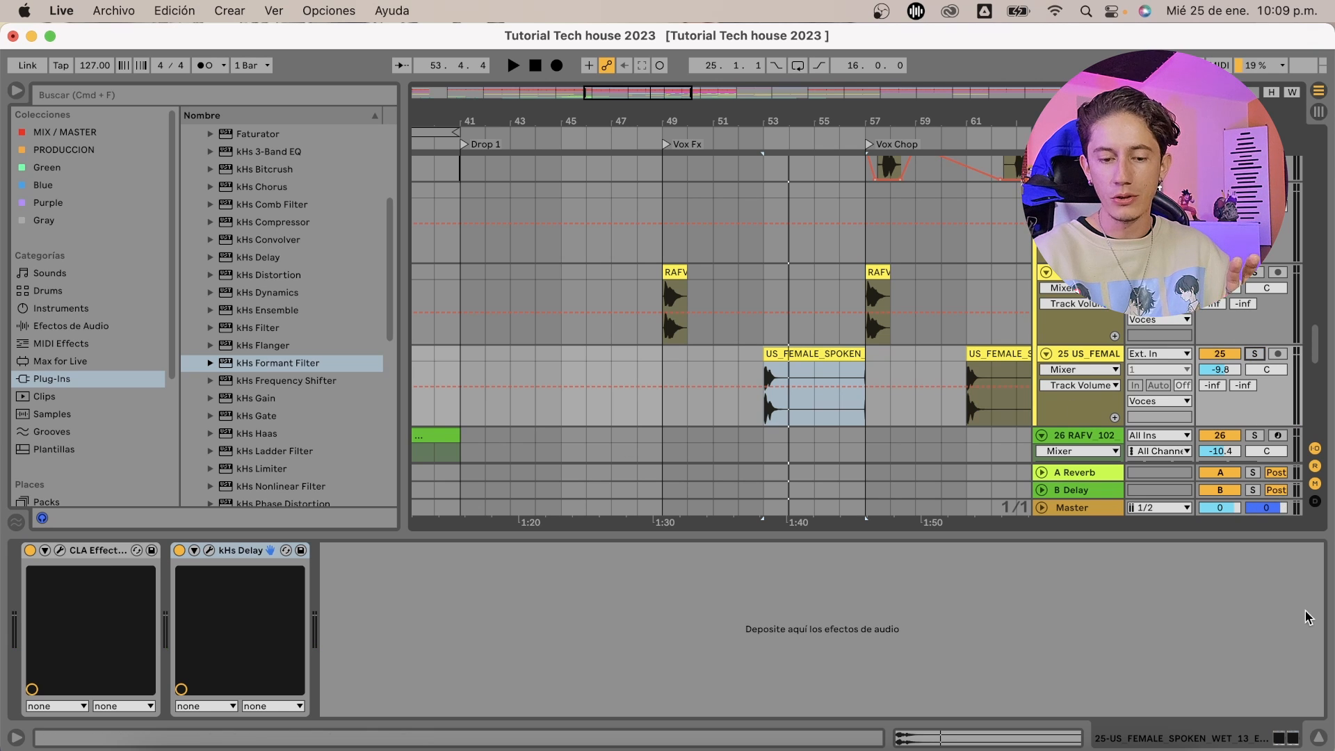
Hide the device view and play the arrangement from bar 48 through the Vox Fx section, then stop
left_click(1320, 738)
scroll(834, 521, "up", 5)
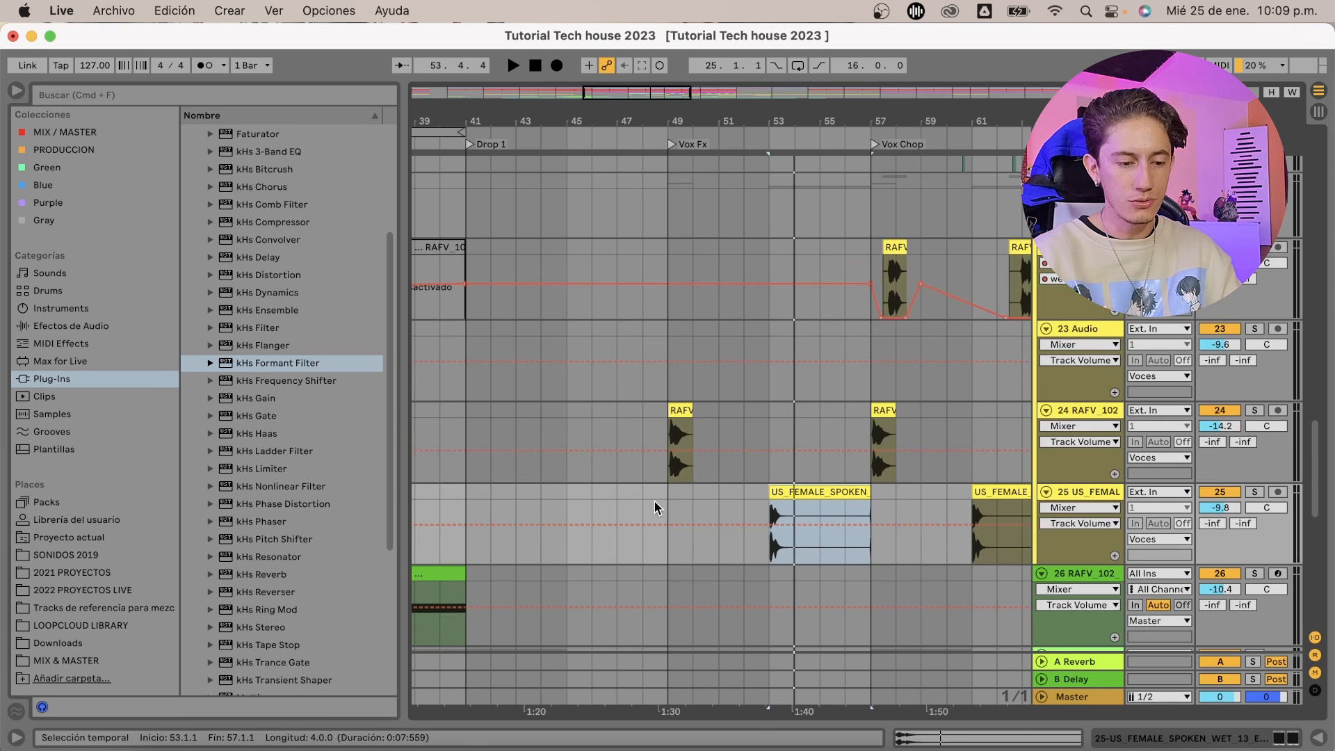
left_click(661, 507)
scroll(791, 511, "up", 2)
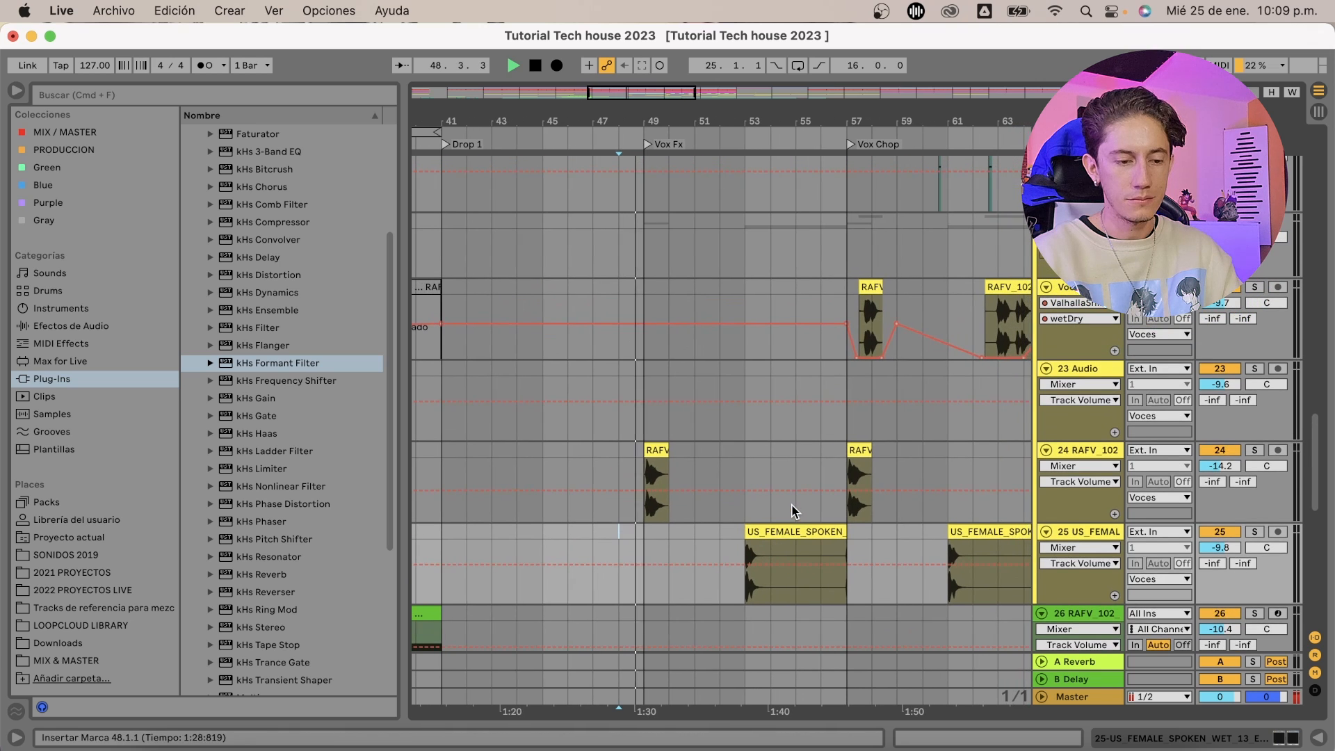
scroll(791, 511, "down", 1)
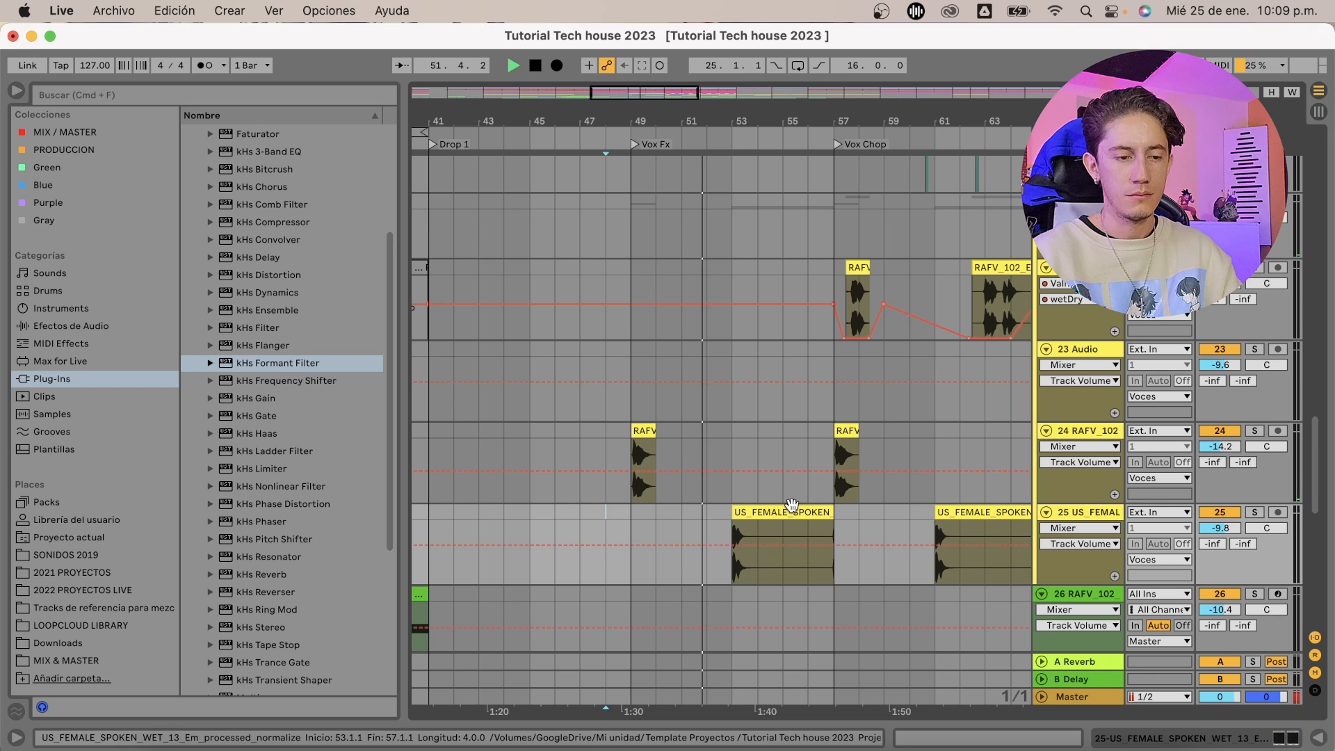
scroll(791, 505, "right", 2)
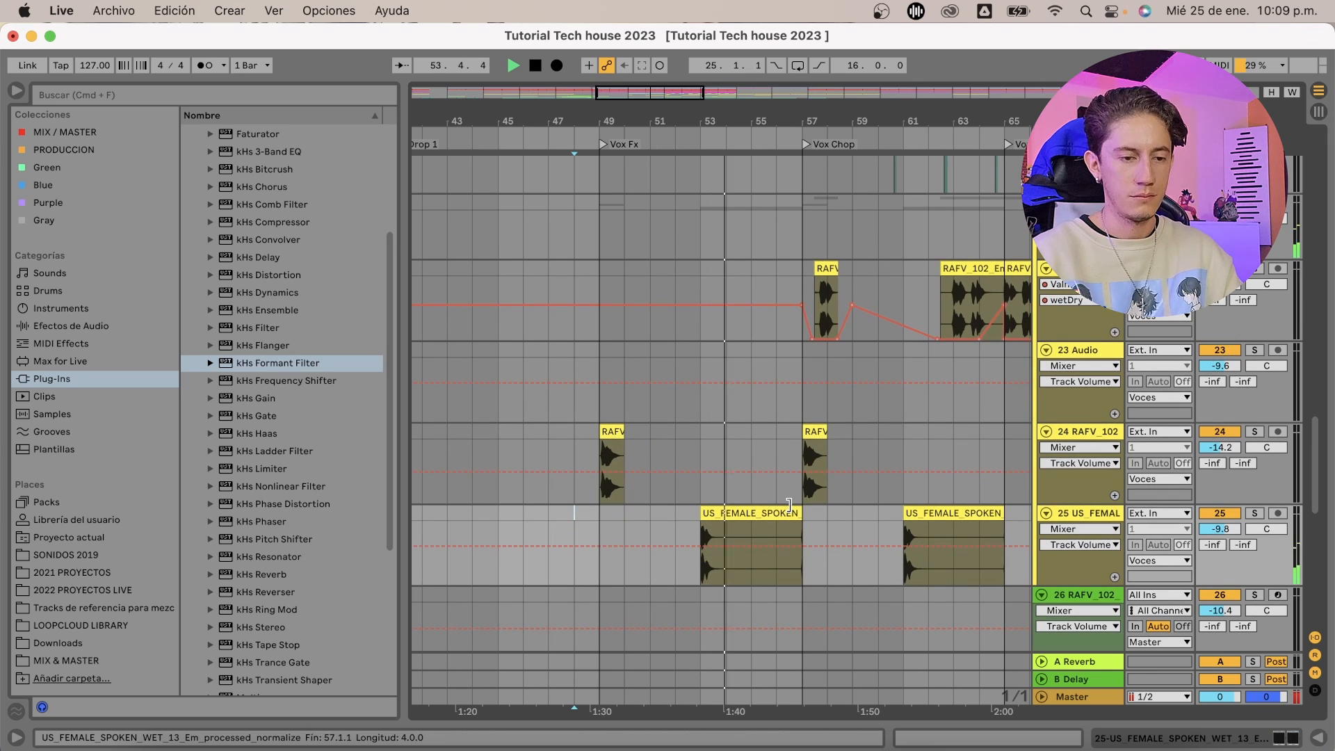
Solo track 19, play its SB_SAH synth loop from bar 49, and show then hide its device chain
scroll(789, 505, "up", 5)
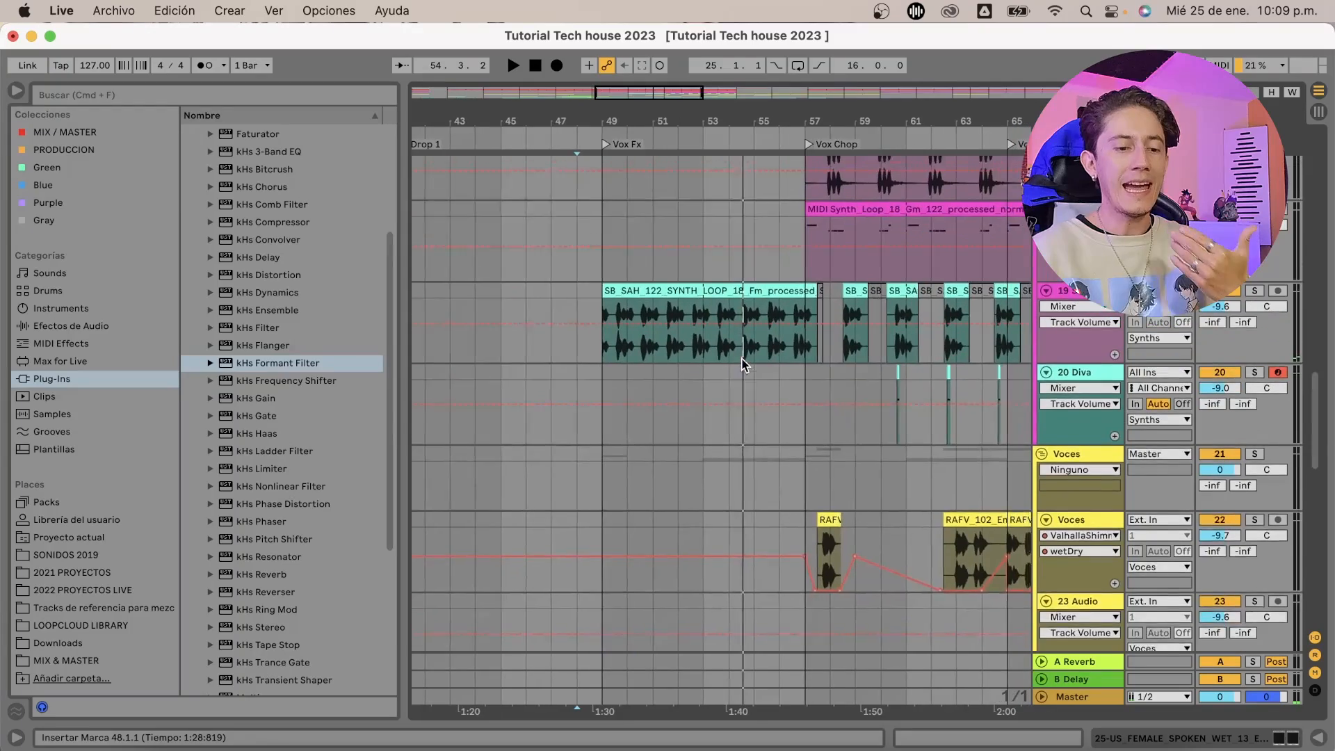
scroll(619, 358, "up", 2)
left_click(610, 336)
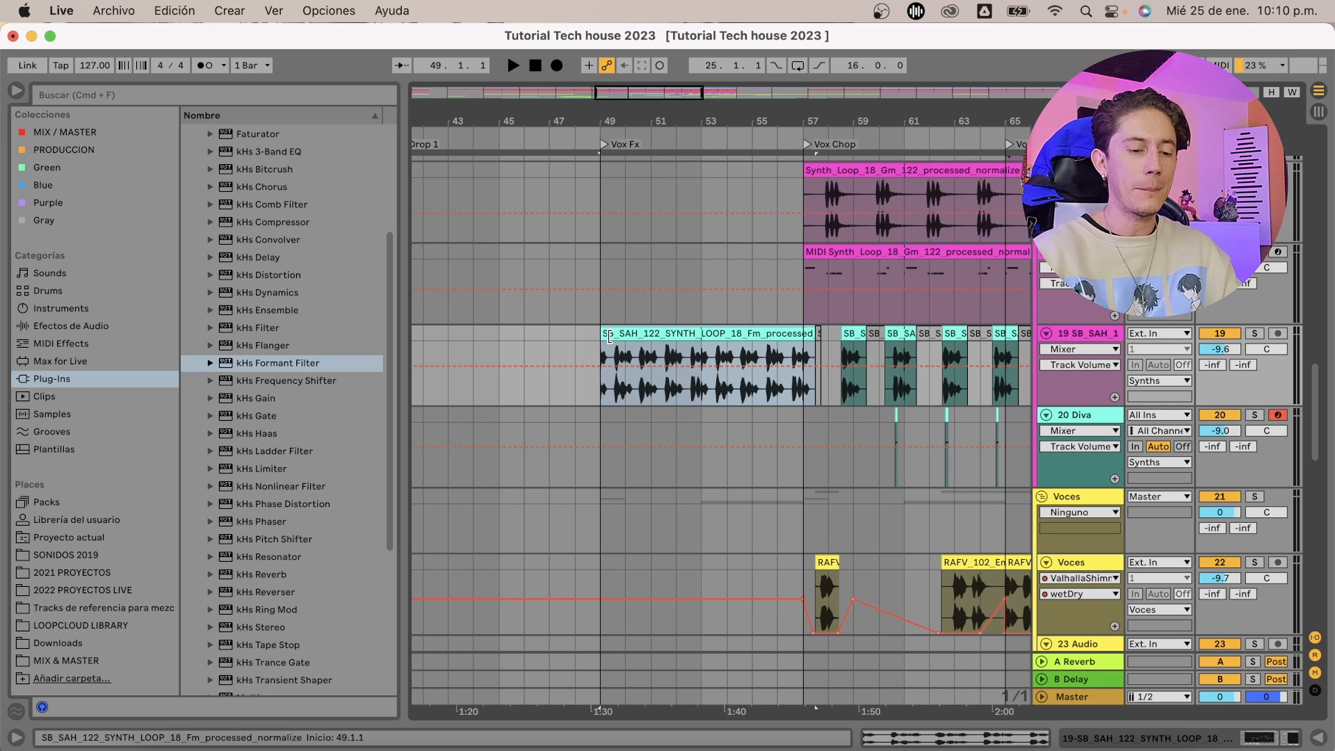
left_click(1256, 336)
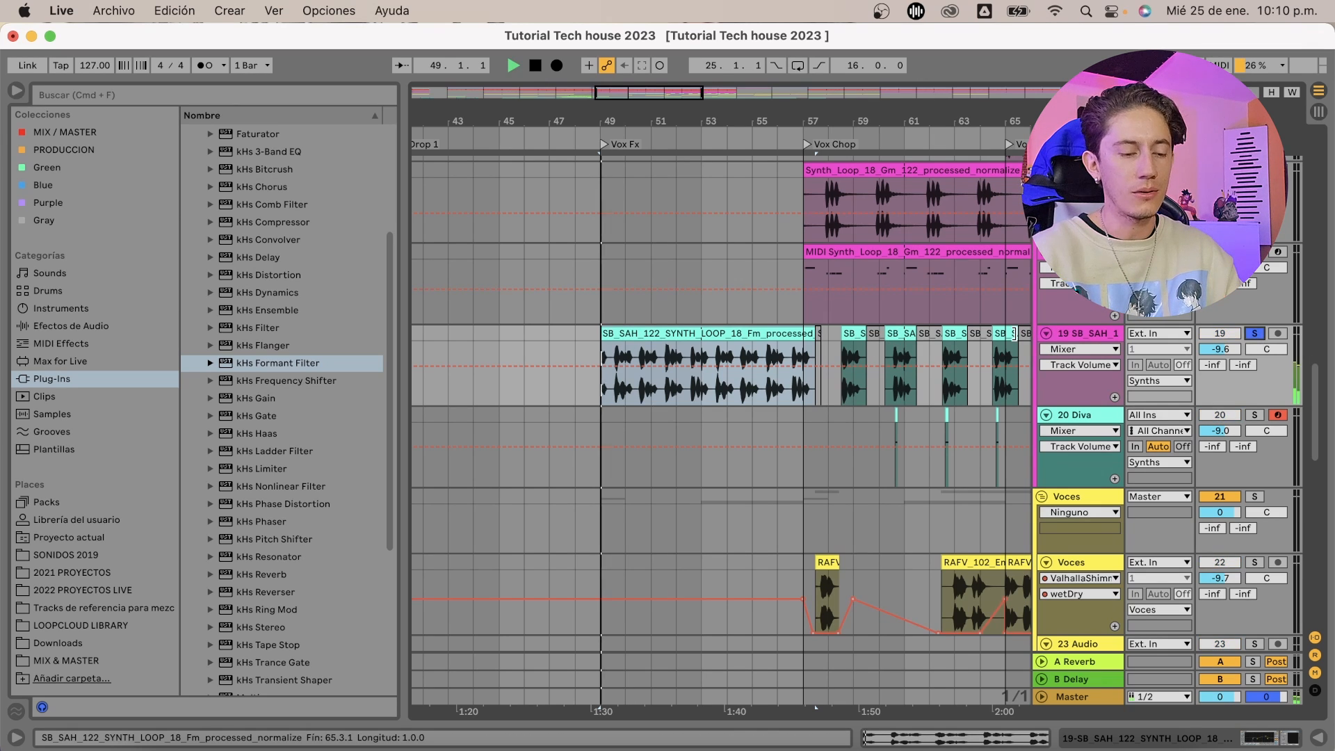
key("space")
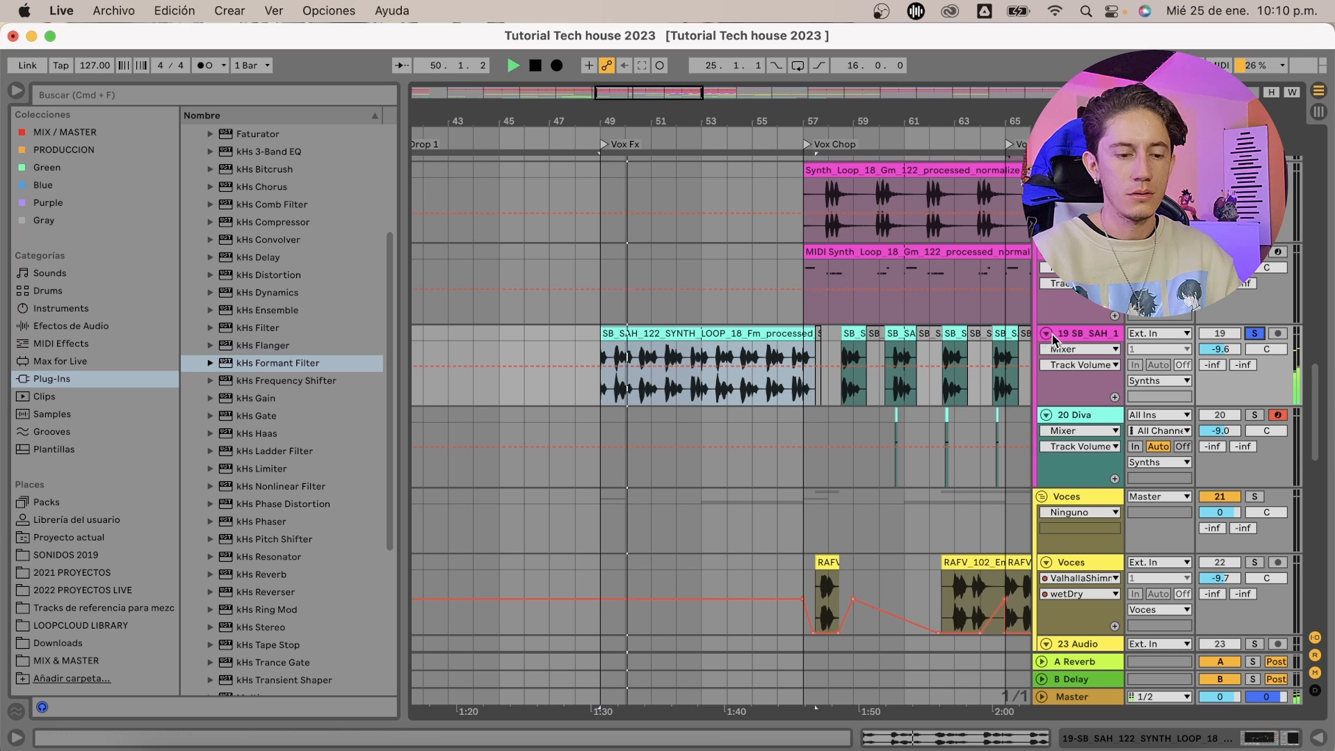
double_click(1067, 336)
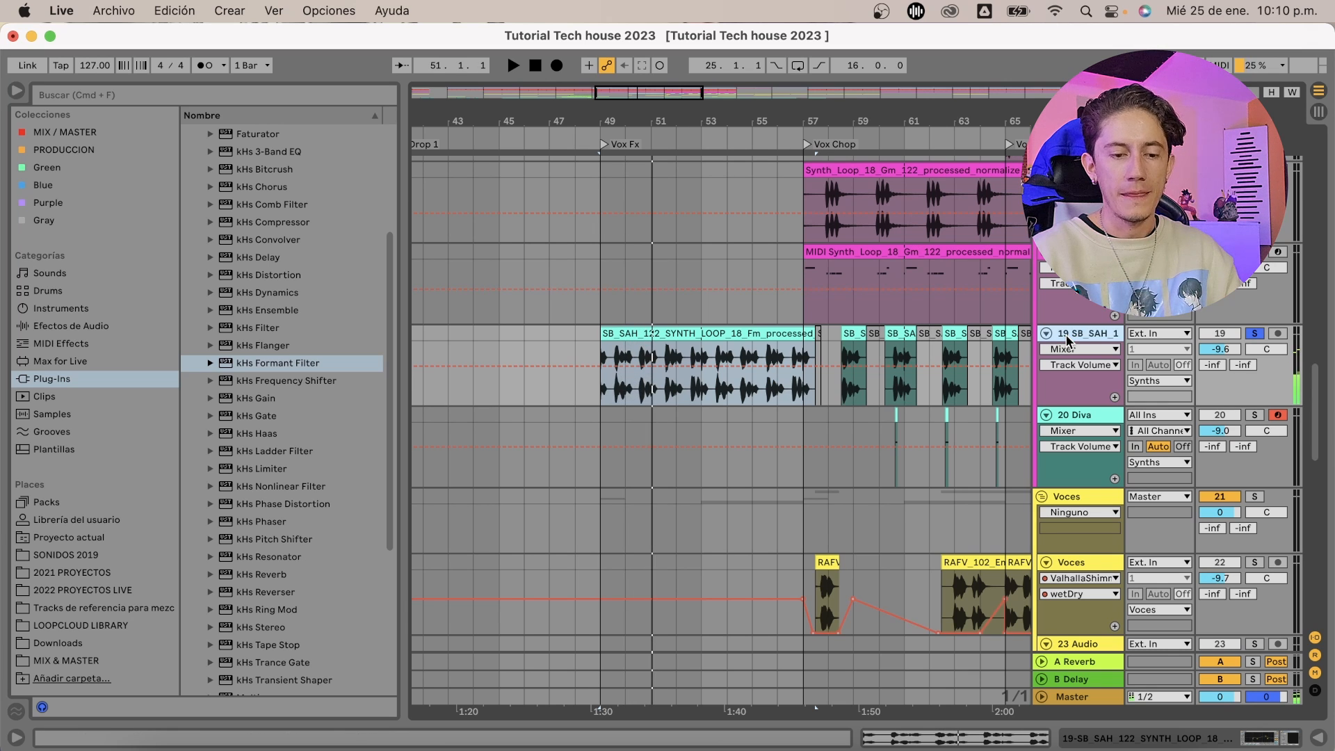
key("space")
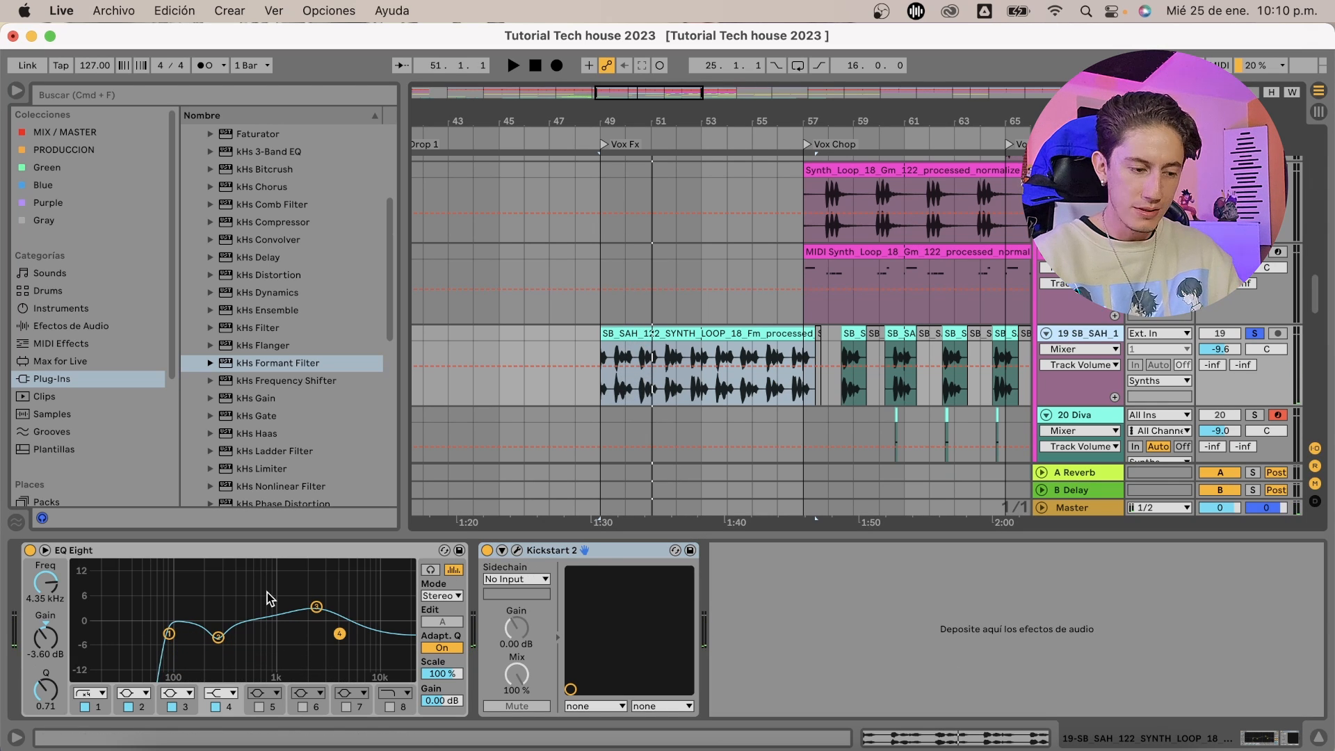
key("super+alt+l")
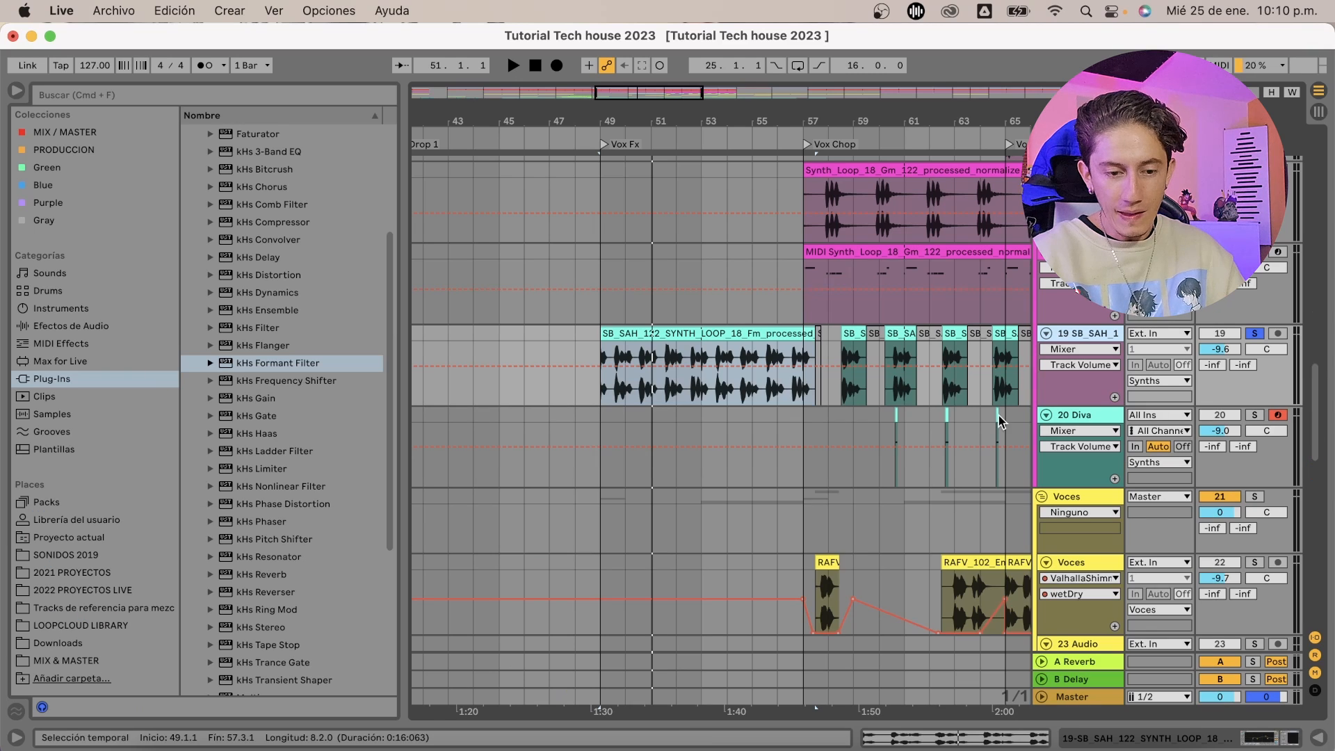
Show the device chain of track 20 Diva, solo the track and play its short MIDI clip at bar 60
left_click(1080, 416)
left_click_drag(964, 114, 963, 184)
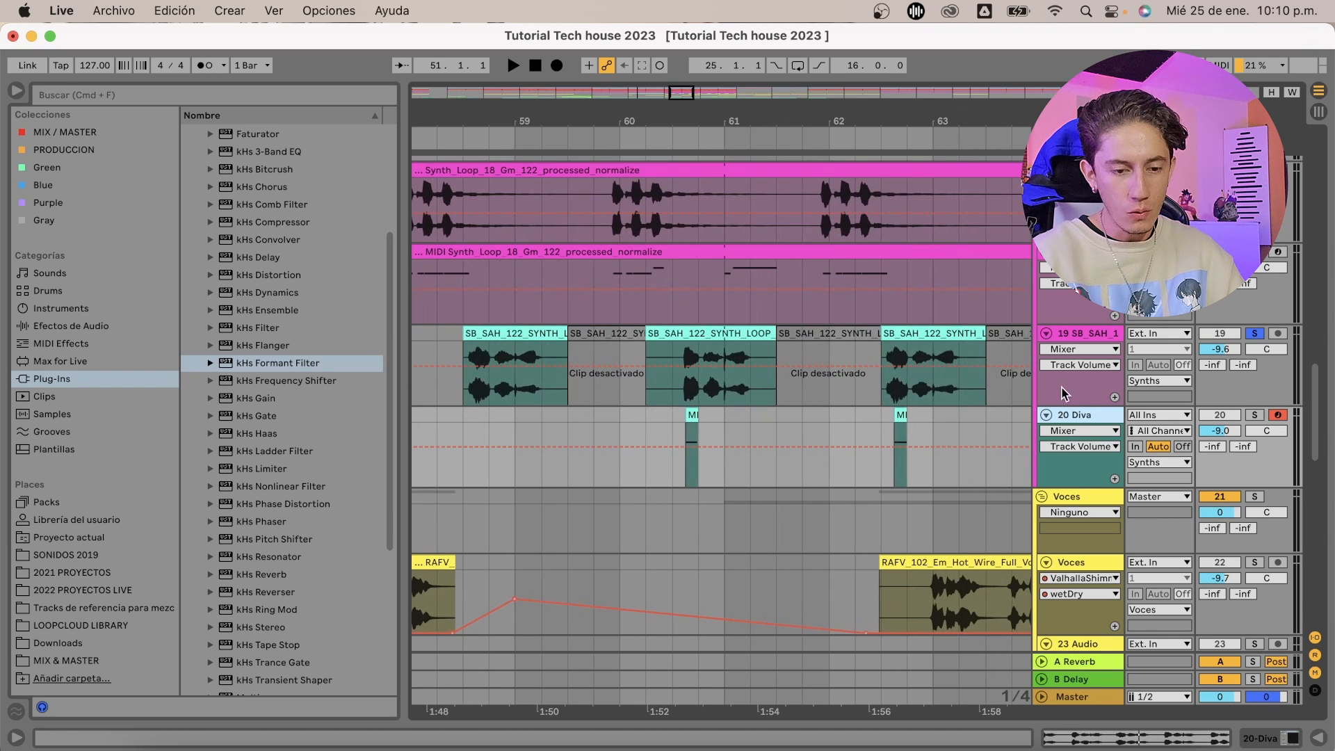
double_click(1090, 416)
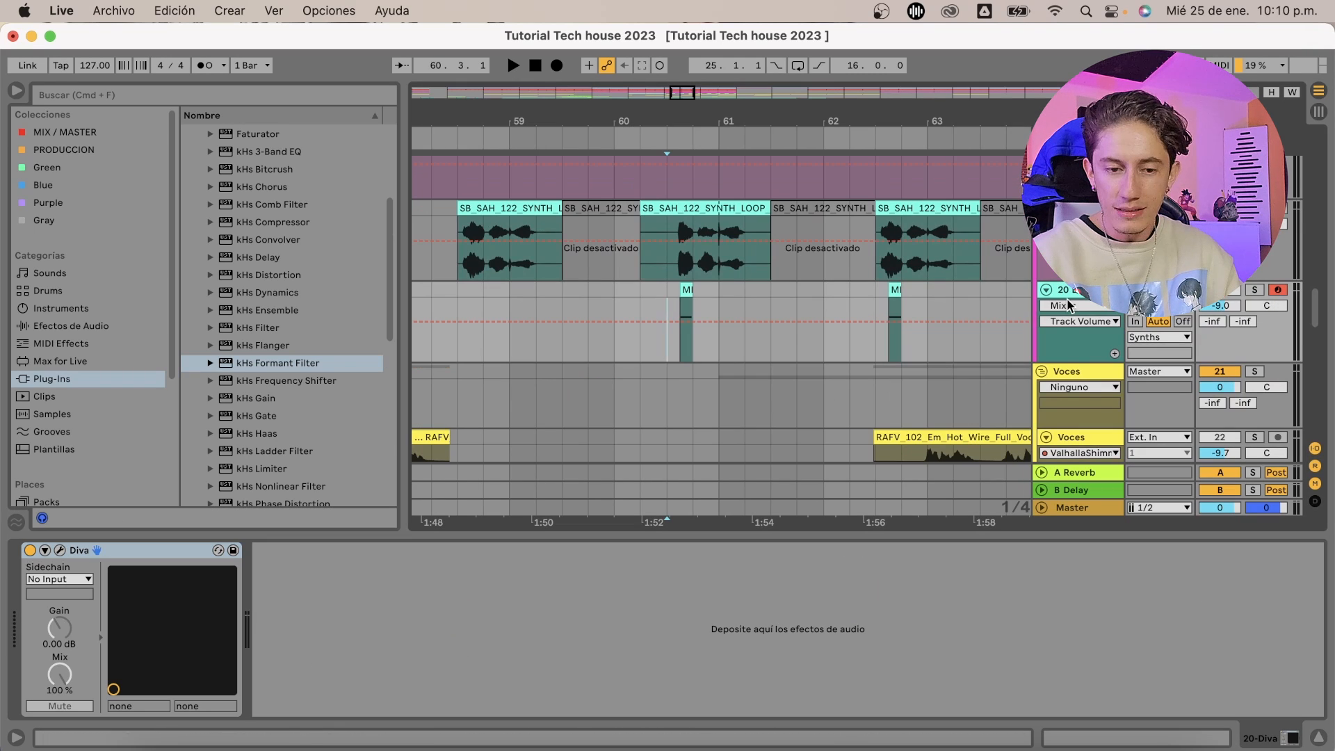
left_click(685, 286)
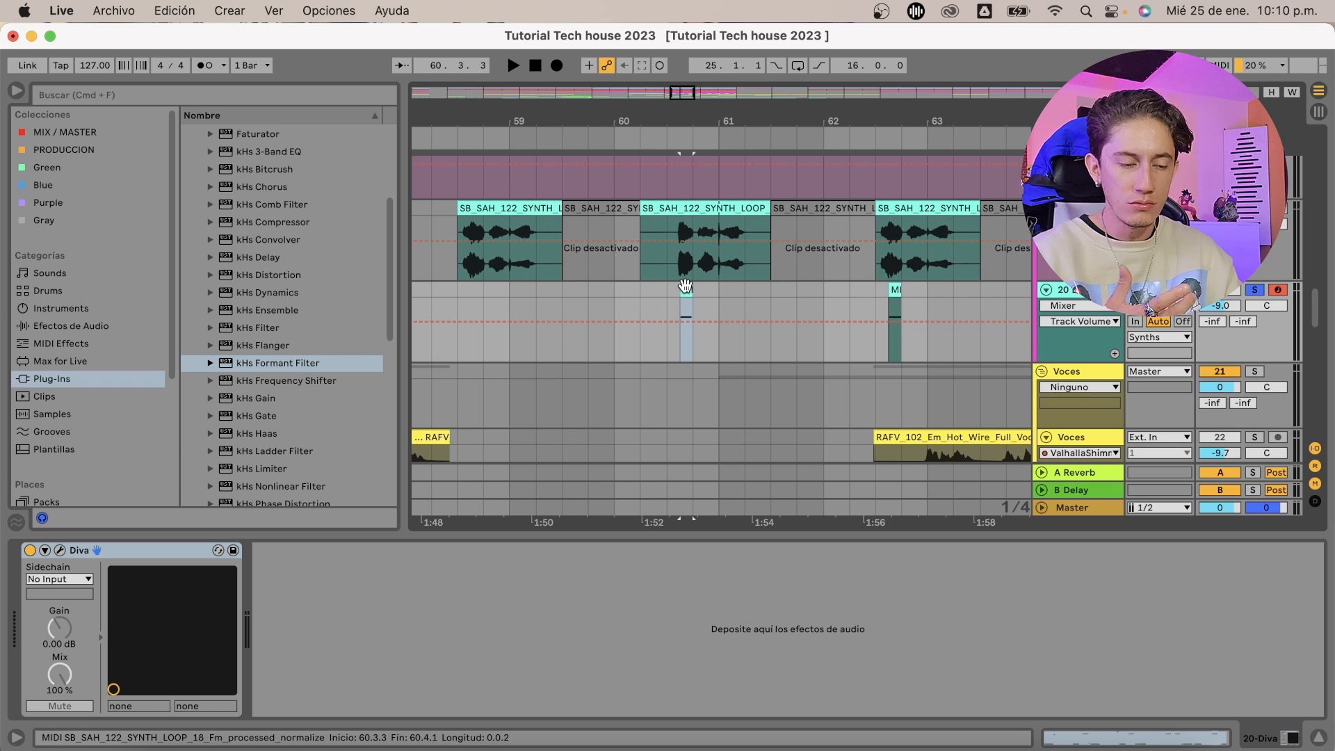
key("space")
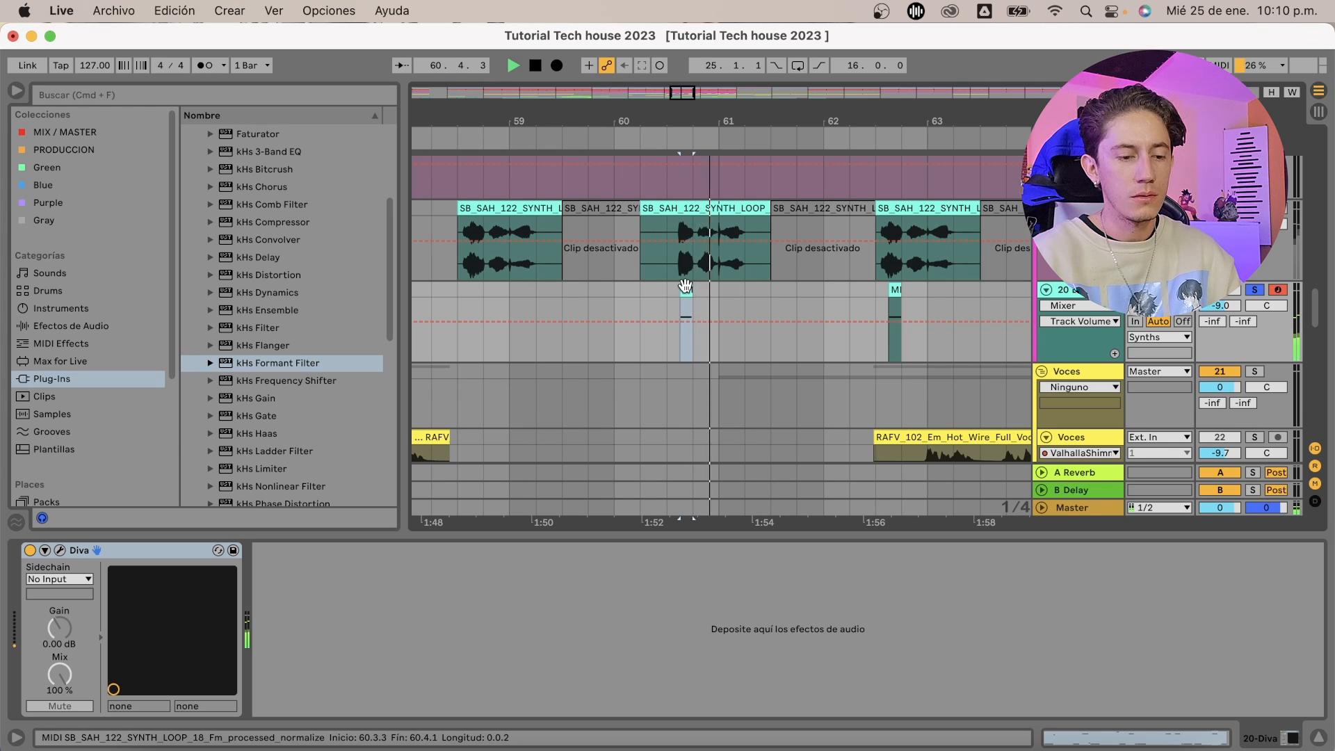
key("space")
key("space")
key("space")
Unsolo Diva and play the Vox Fx section from bar 49 with all tracks, then stop
left_click_drag(732, 124, 732, 117)
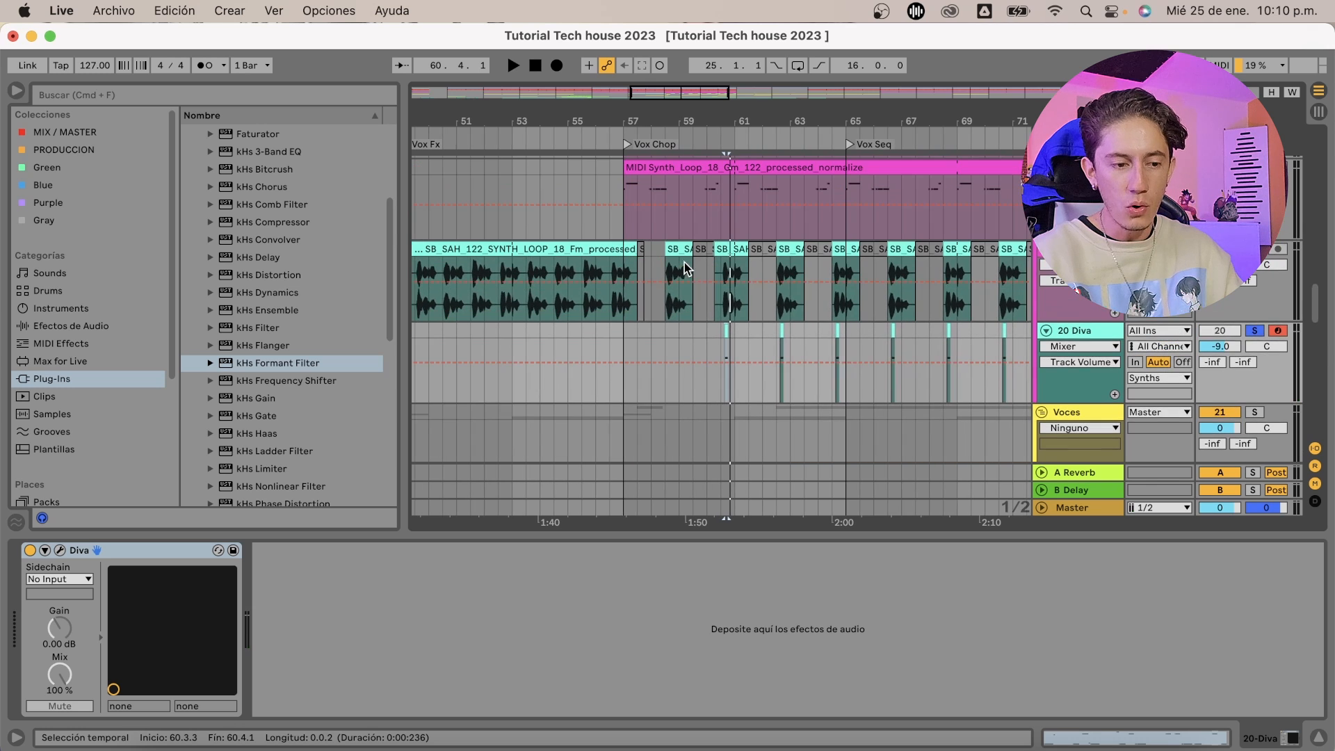
scroll(678, 261, "up", 2)
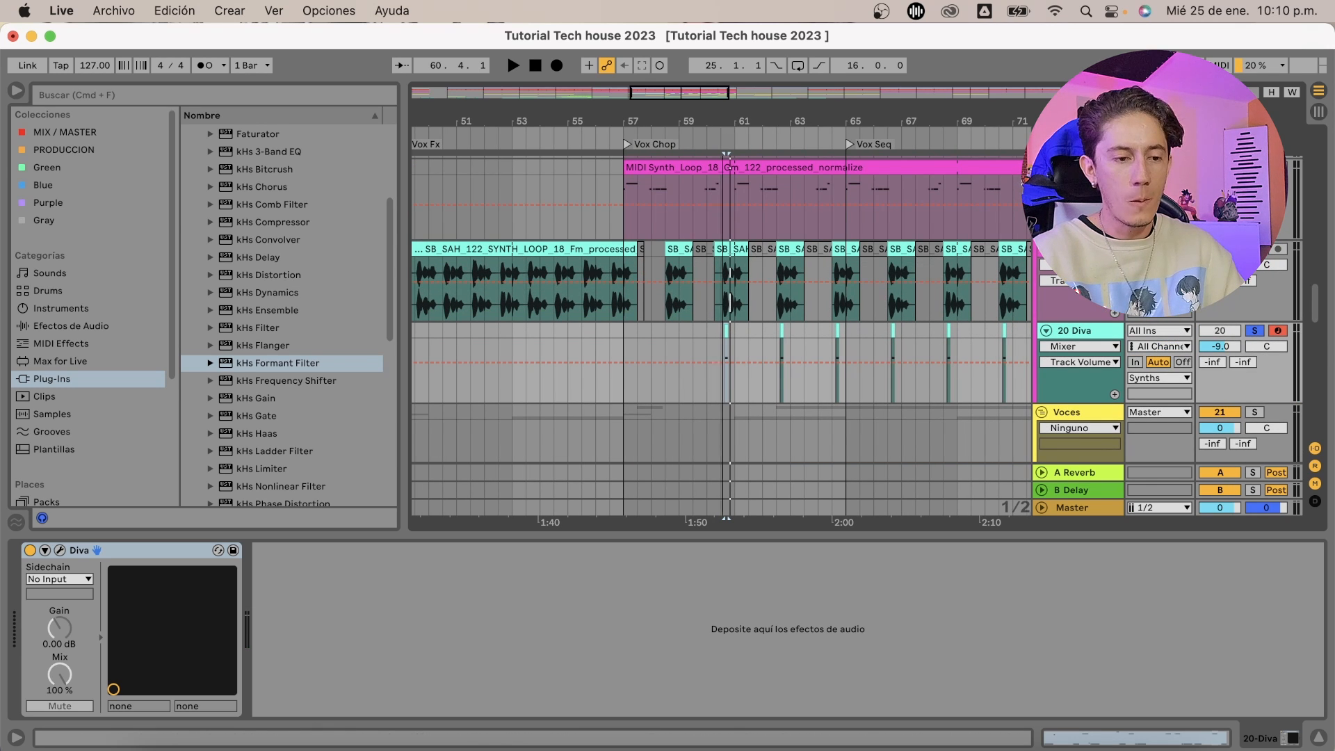
scroll(1021, 278, "down", 3)
left_click(628, 268)
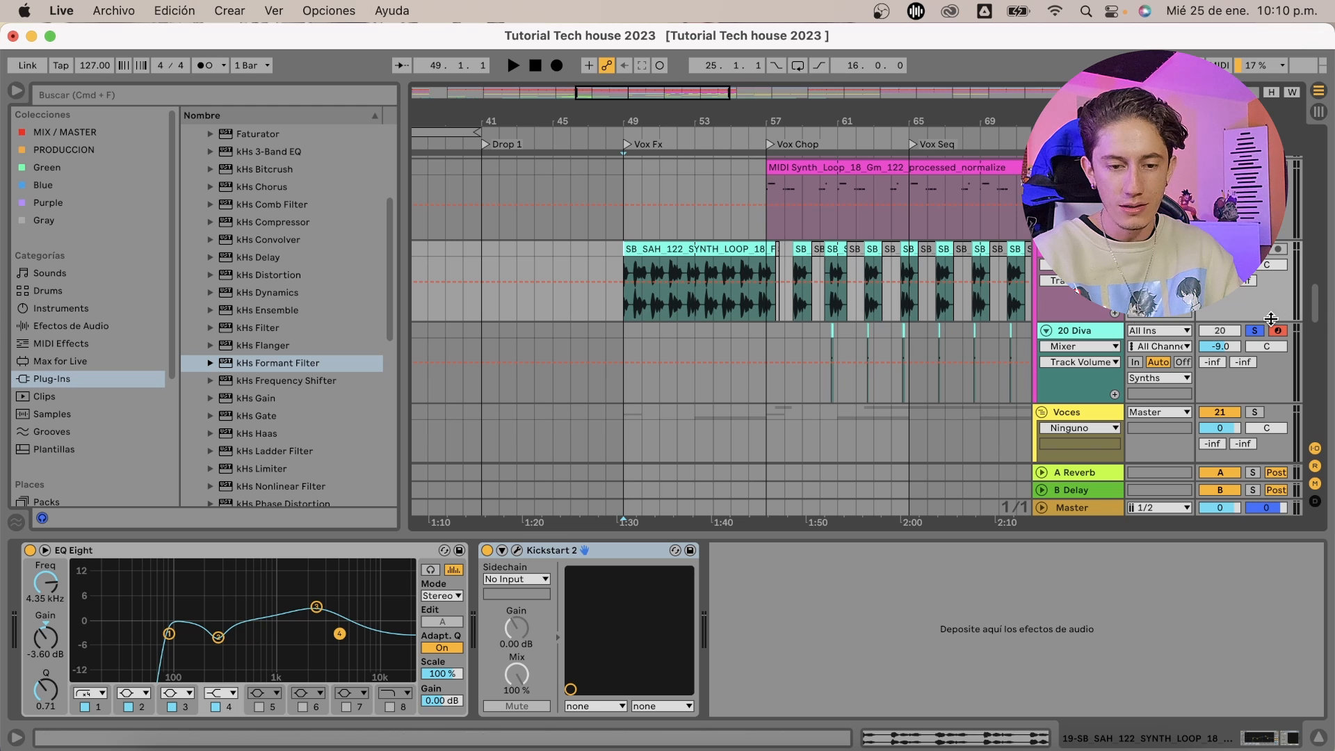
key("space")
scroll(691, 311, "down", 2)
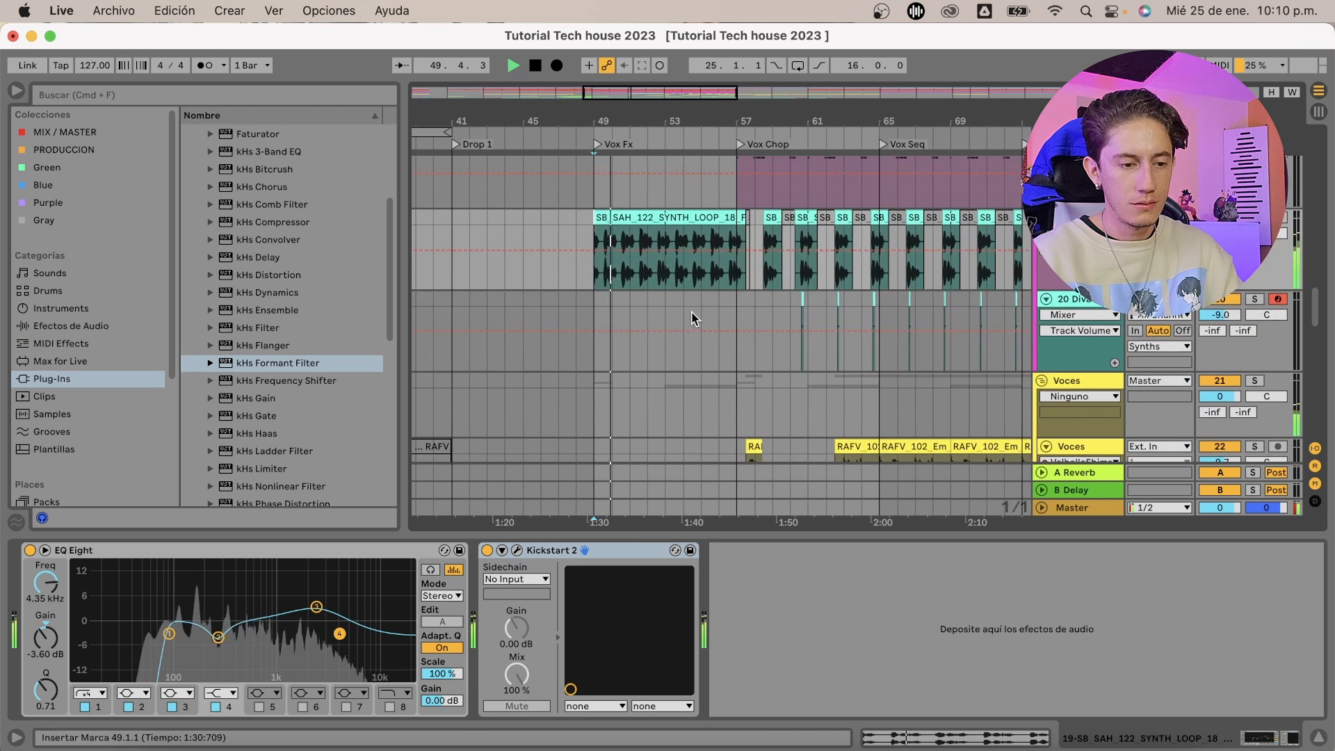
scroll(691, 311, "up", 1)
scroll(648, 319, "up", 2)
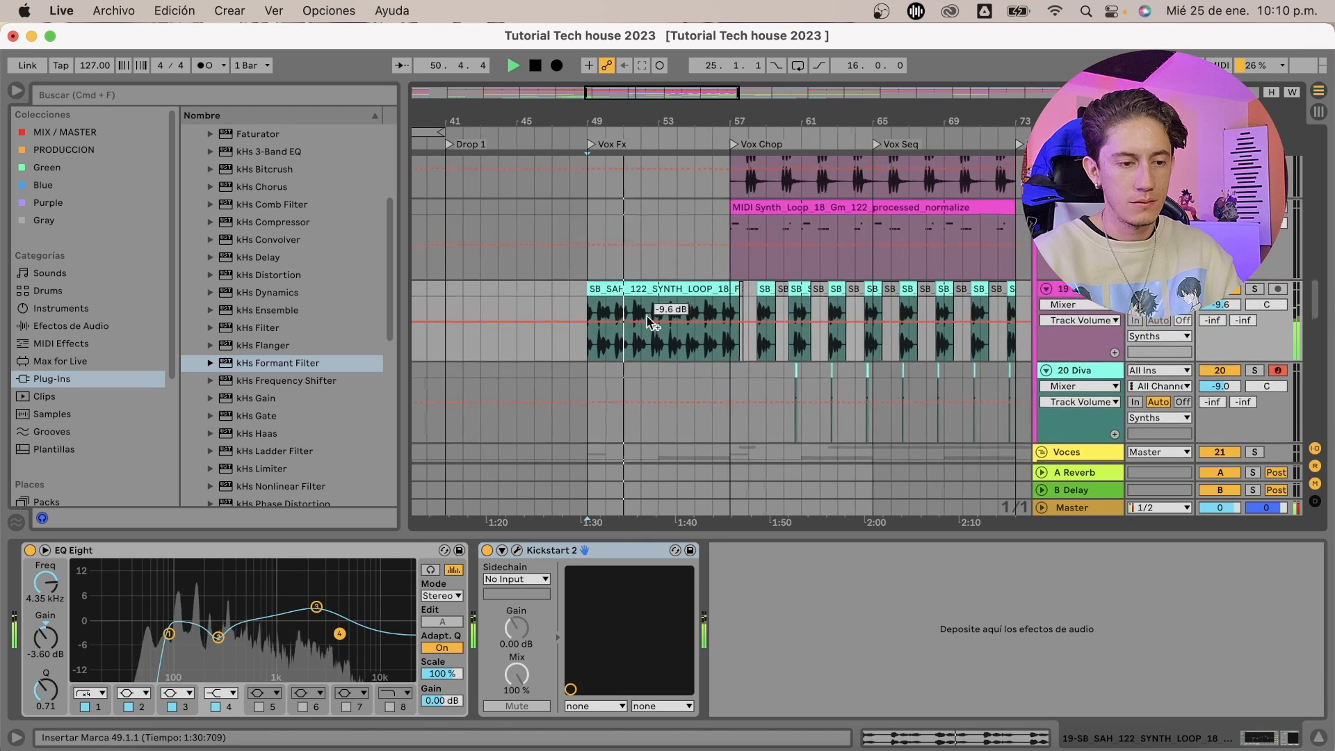
scroll(648, 318, "up", 3)
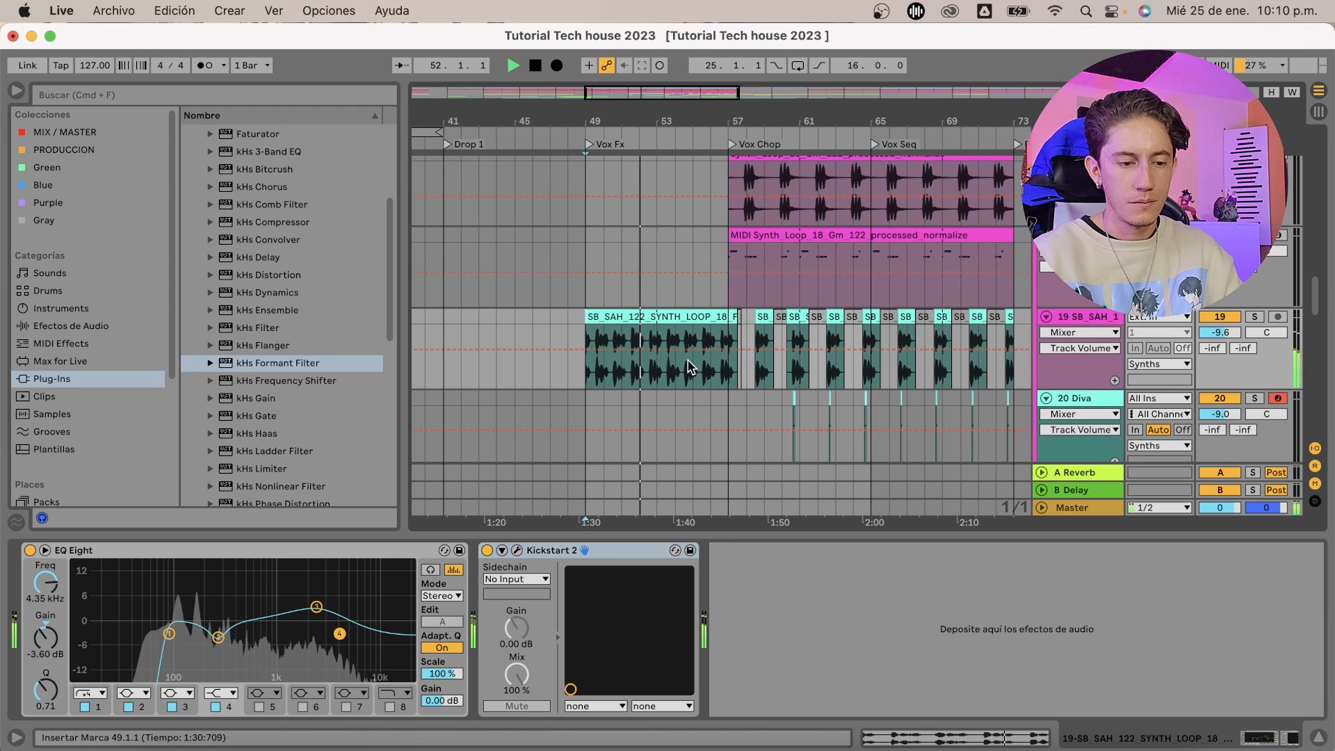
key("space")
Select the MIDI Synth_Loop_18 clip at bar 57 on track 18 Zebra2 to show its device chain
left_click_drag(795, 121, 676, 121)
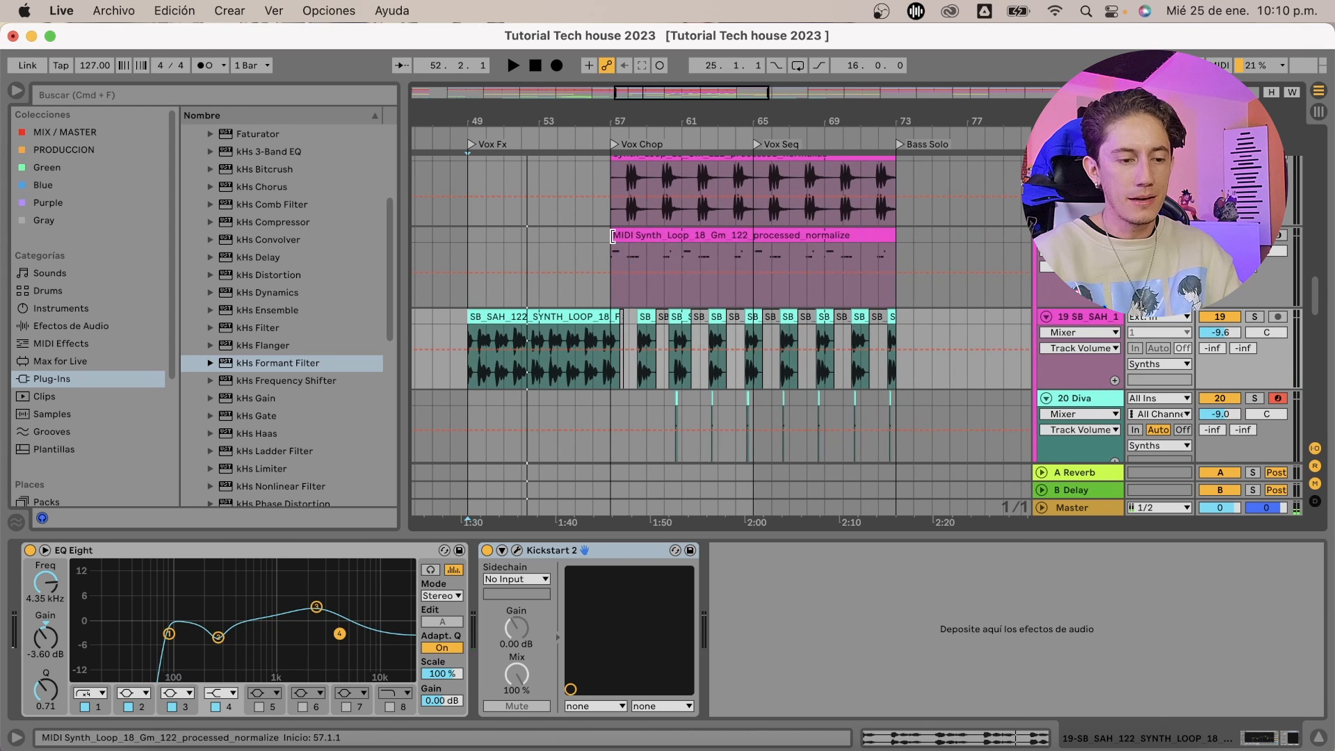
left_click(613, 235)
scroll(623, 194, "up", 5)
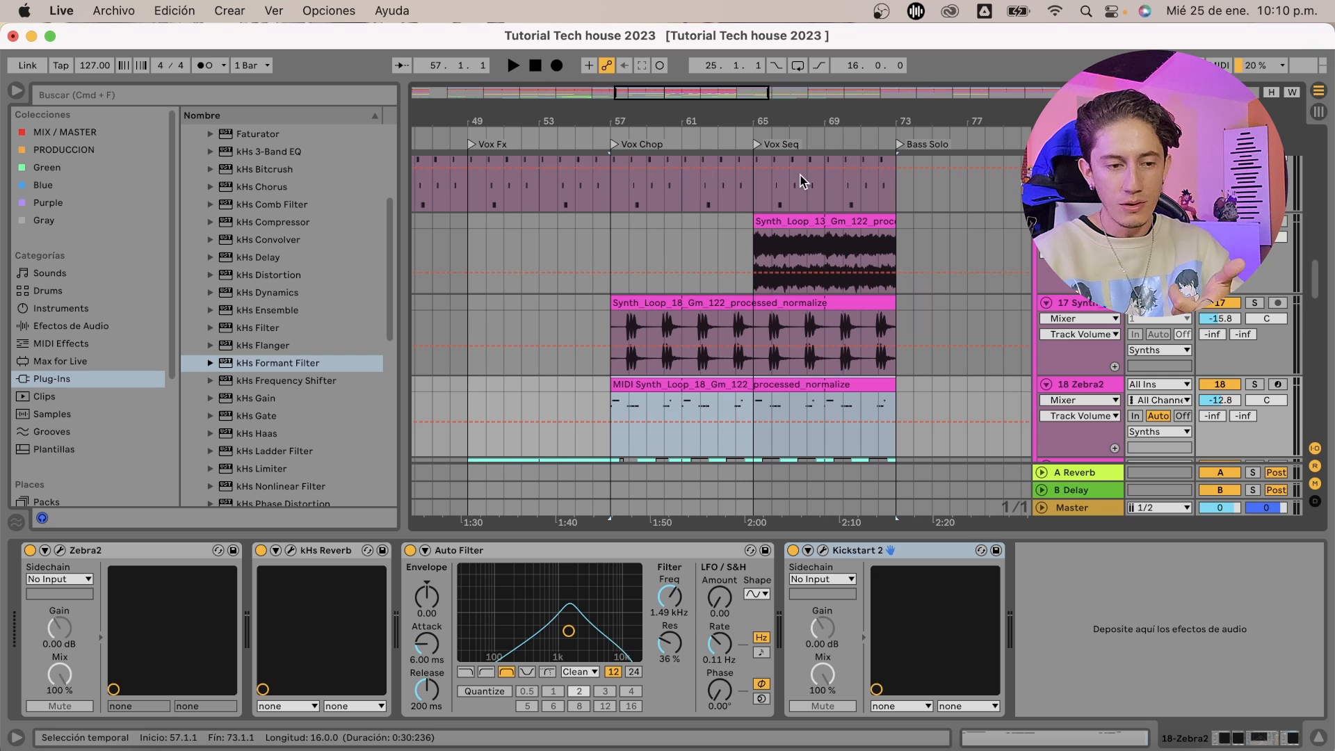
Play the Voces track 22 vocal from bar 57, stop, hide the device view and return to bar 57
scroll(711, 395, "down", 5)
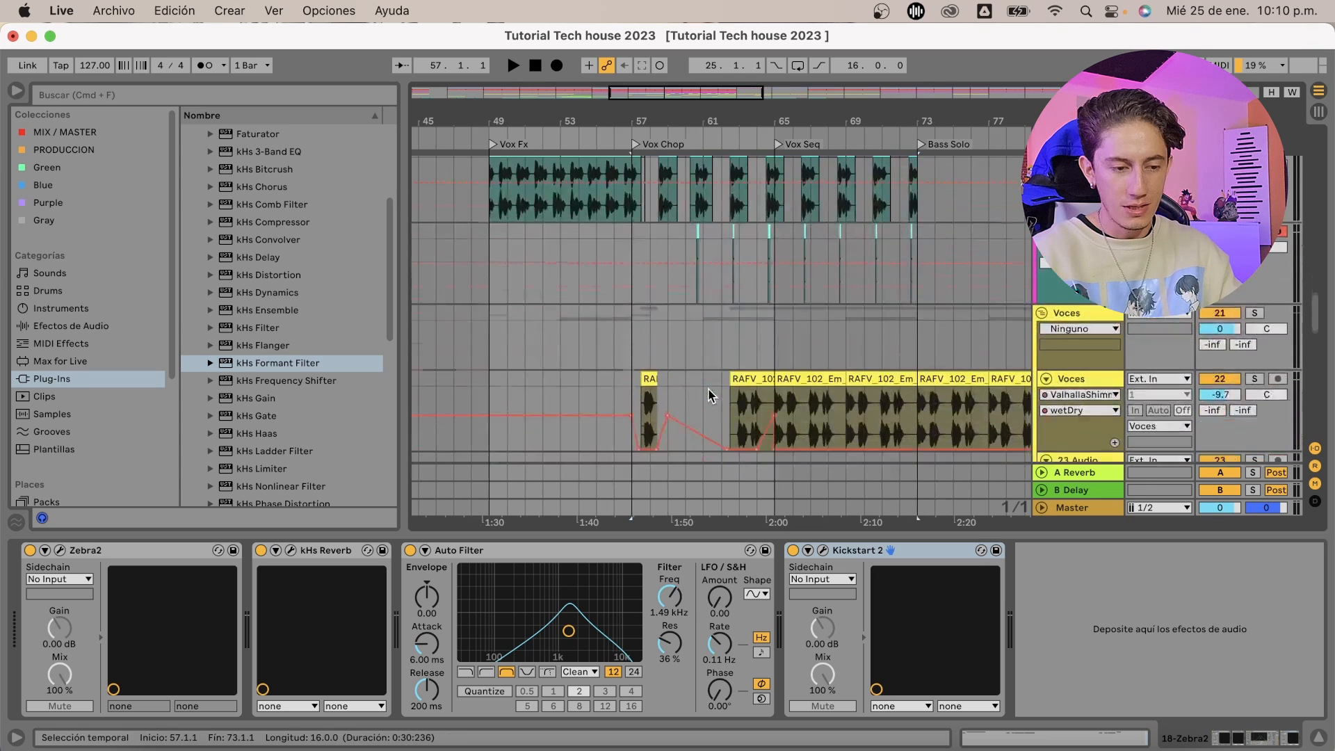
scroll(711, 395, "down", 3)
left_click(630, 302)
key("space")
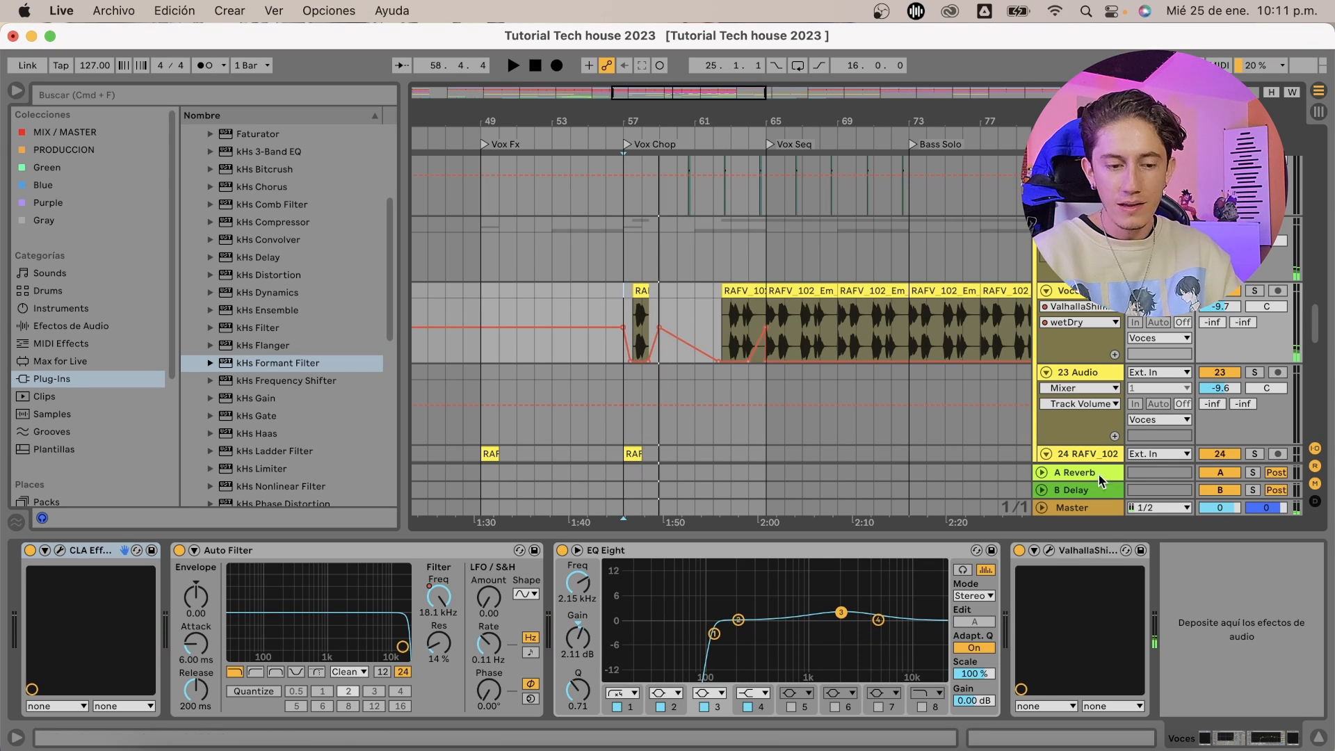
left_click(1318, 740)
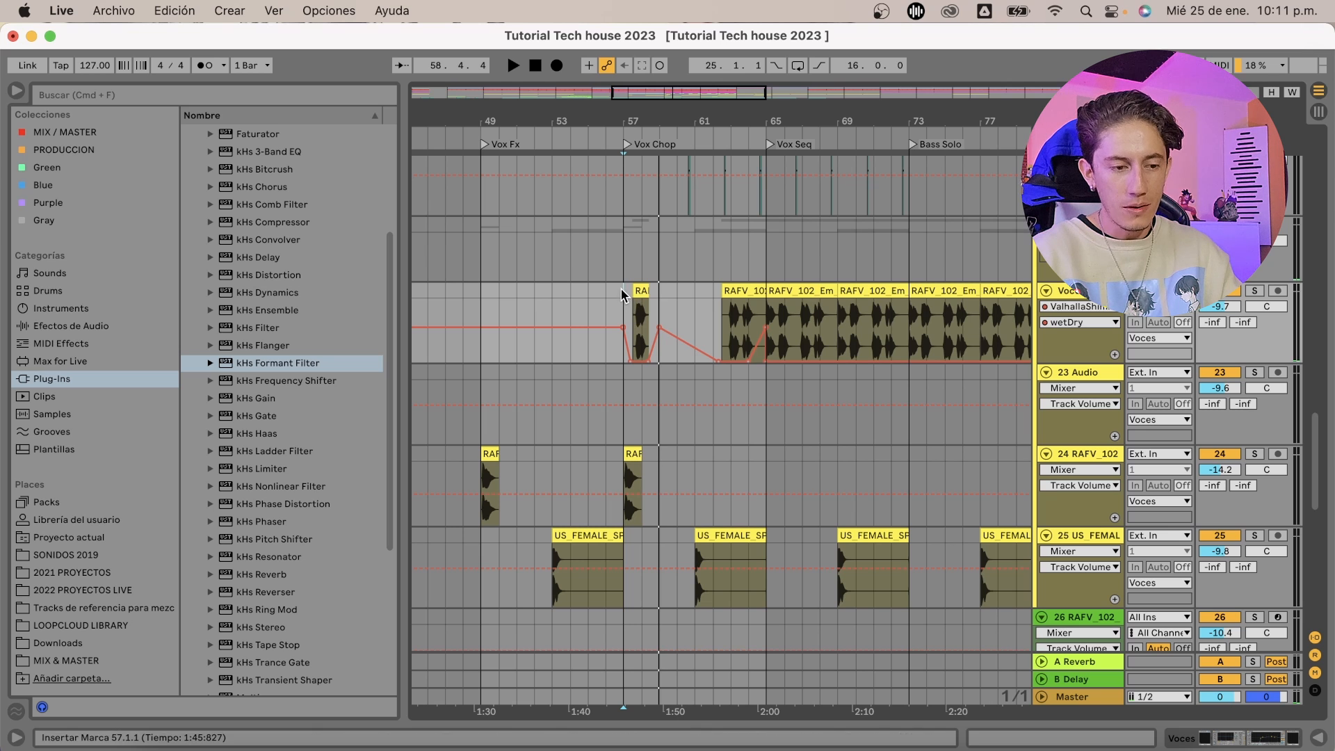
left_click(624, 313)
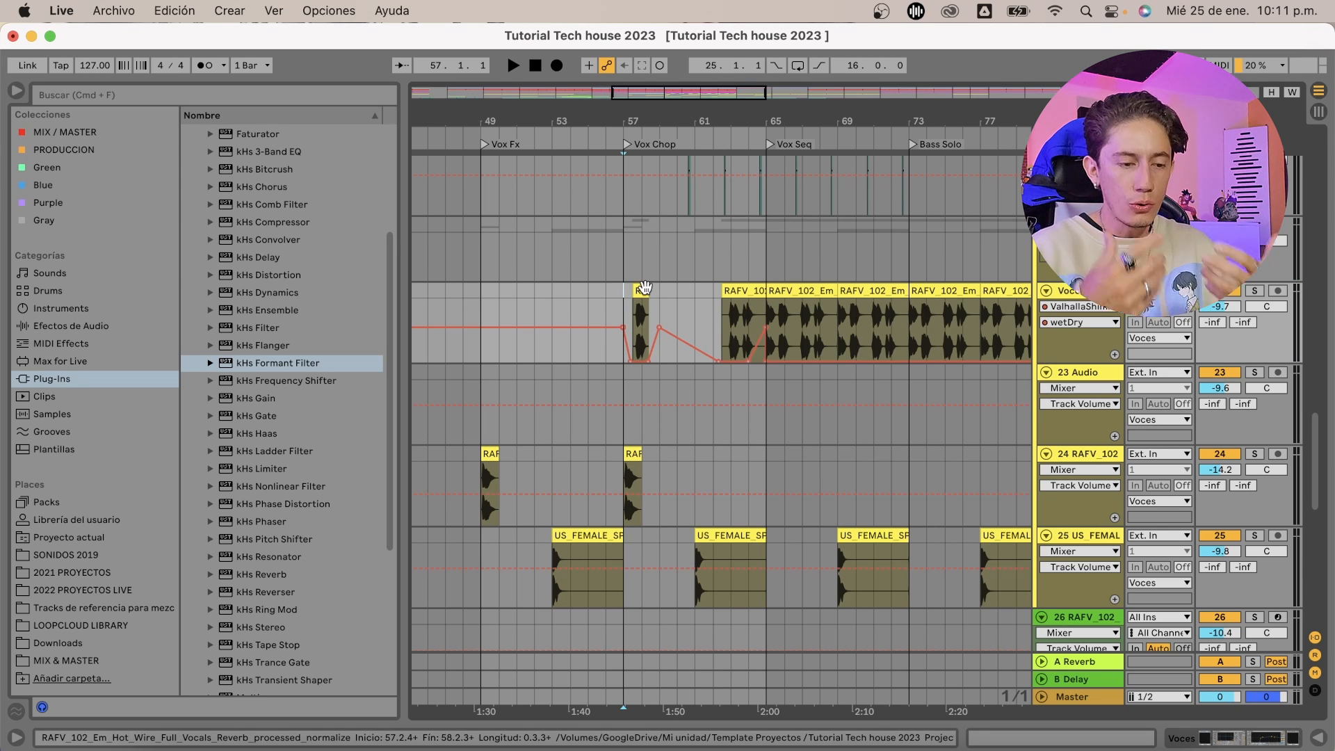
Play the arrangement from bar 54, then from the start of the Vox Chop section at bar 57
scroll(645, 287, "up", 5)
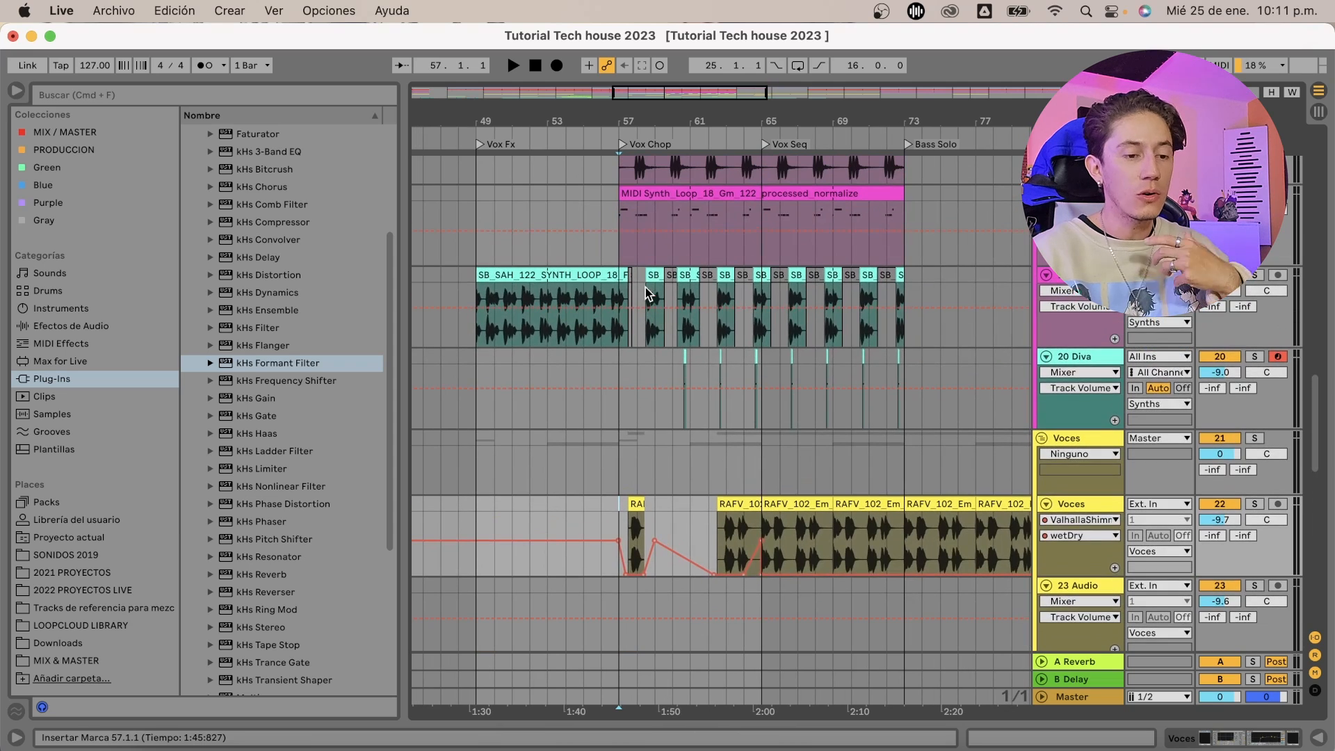
left_click(601, 203)
scroll(600, 203, "up", 3)
scroll(601, 203, "left", 1)
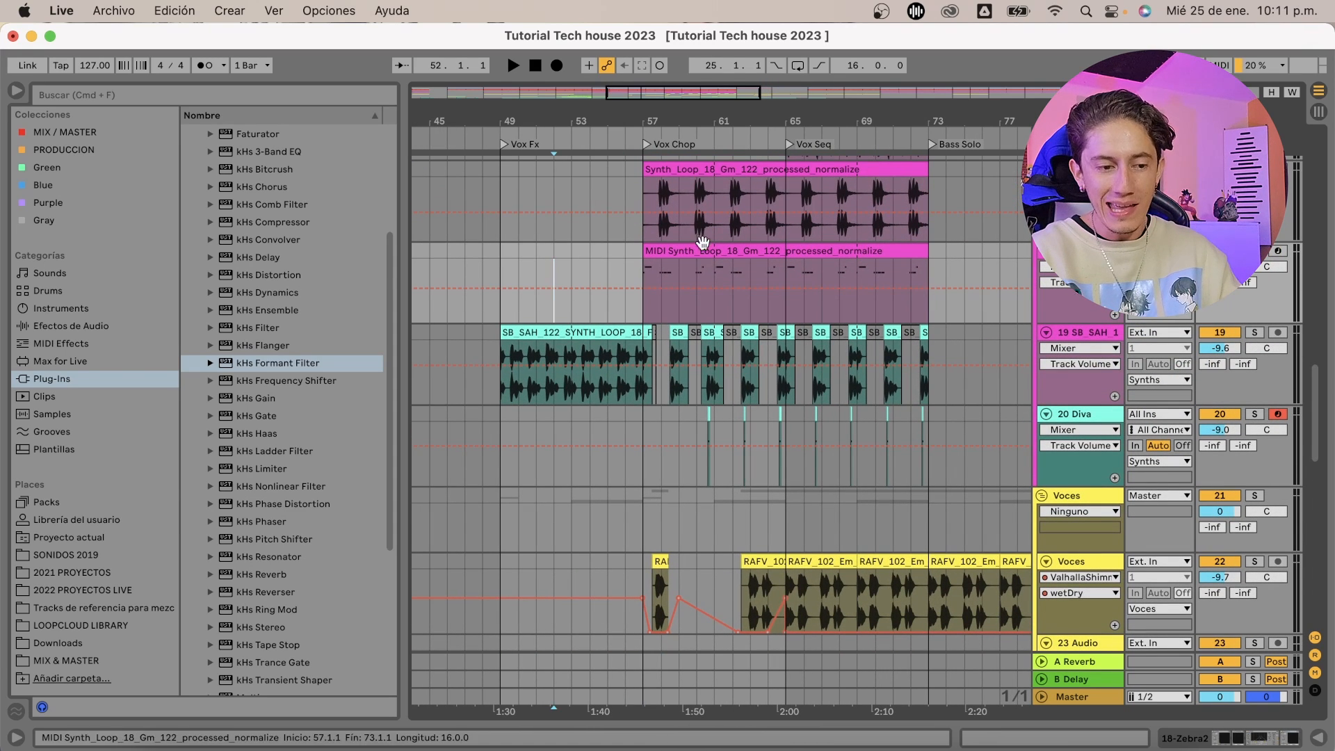
left_click(587, 240)
key("space")
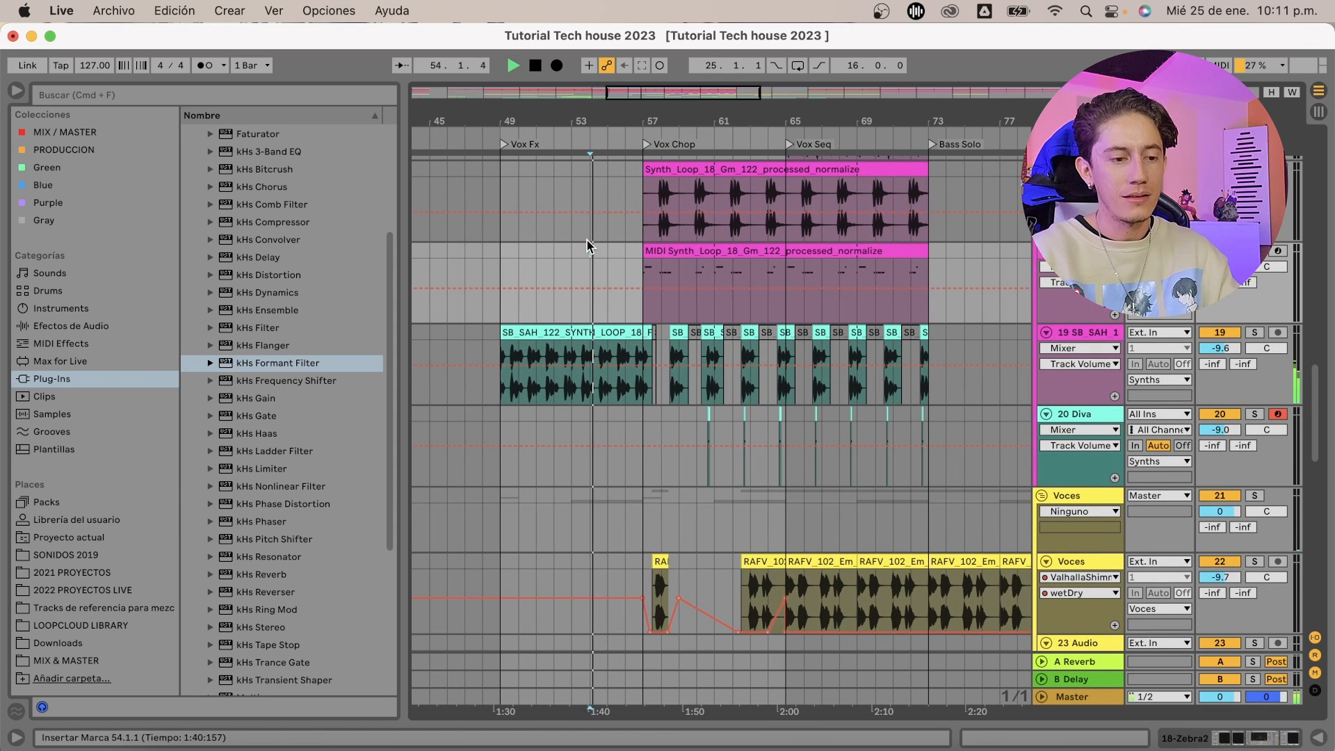
left_click(642, 262)
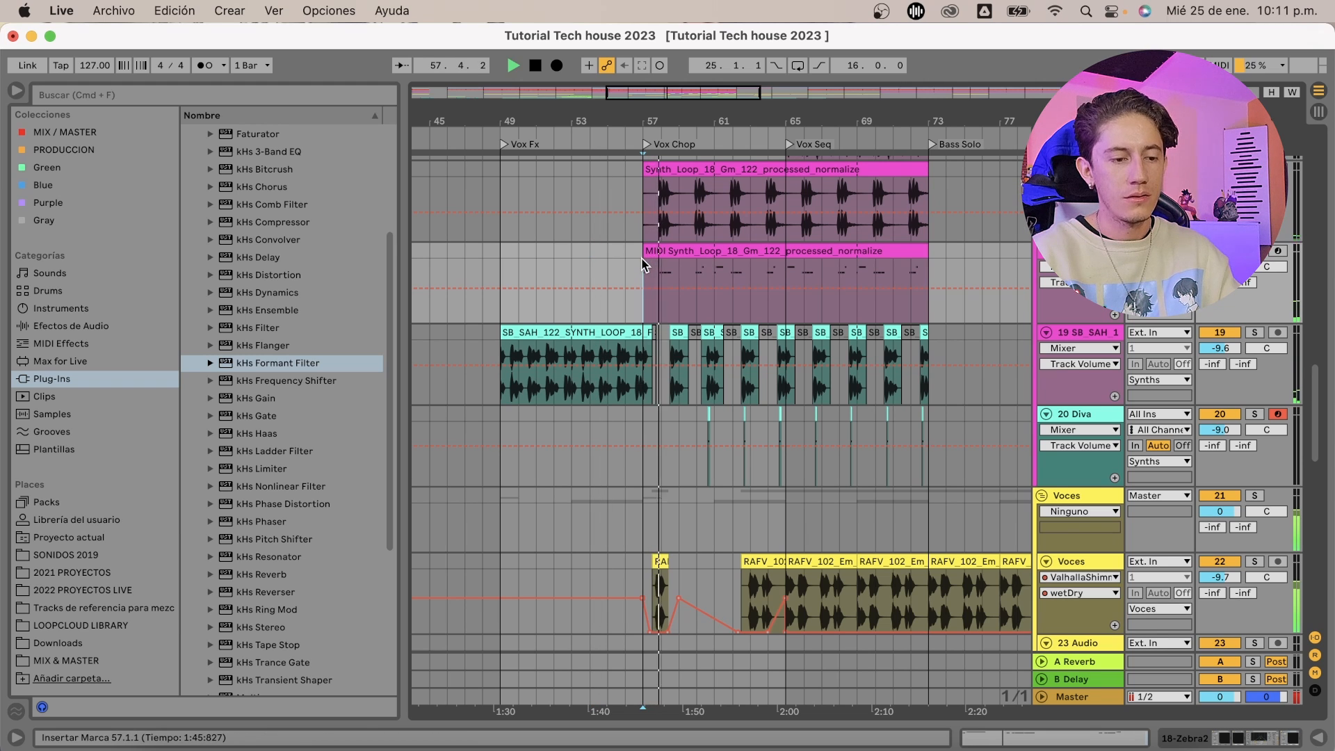
Solo track 12, play its ride loop clip from bar 61 and stop
scroll(642, 262, "up", 8)
scroll(642, 261, "up", 3)
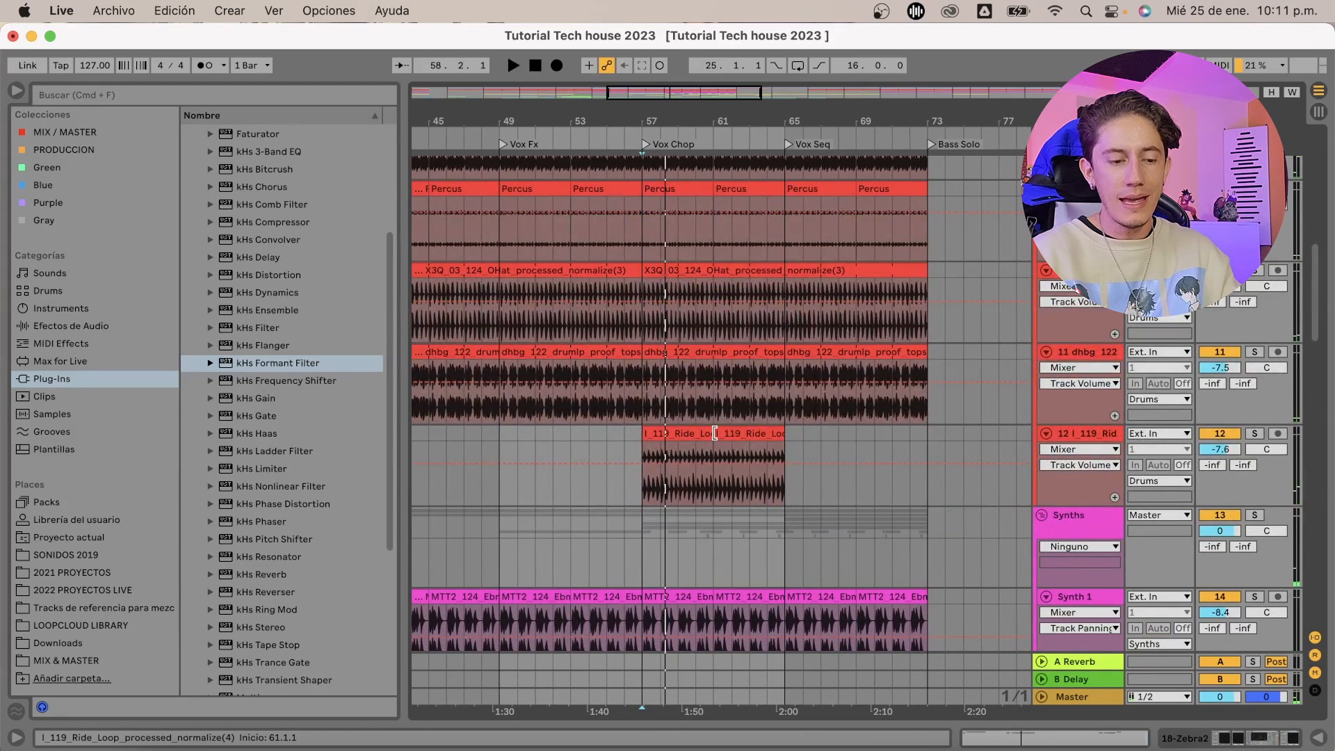
left_click(715, 433)
left_click(1255, 433)
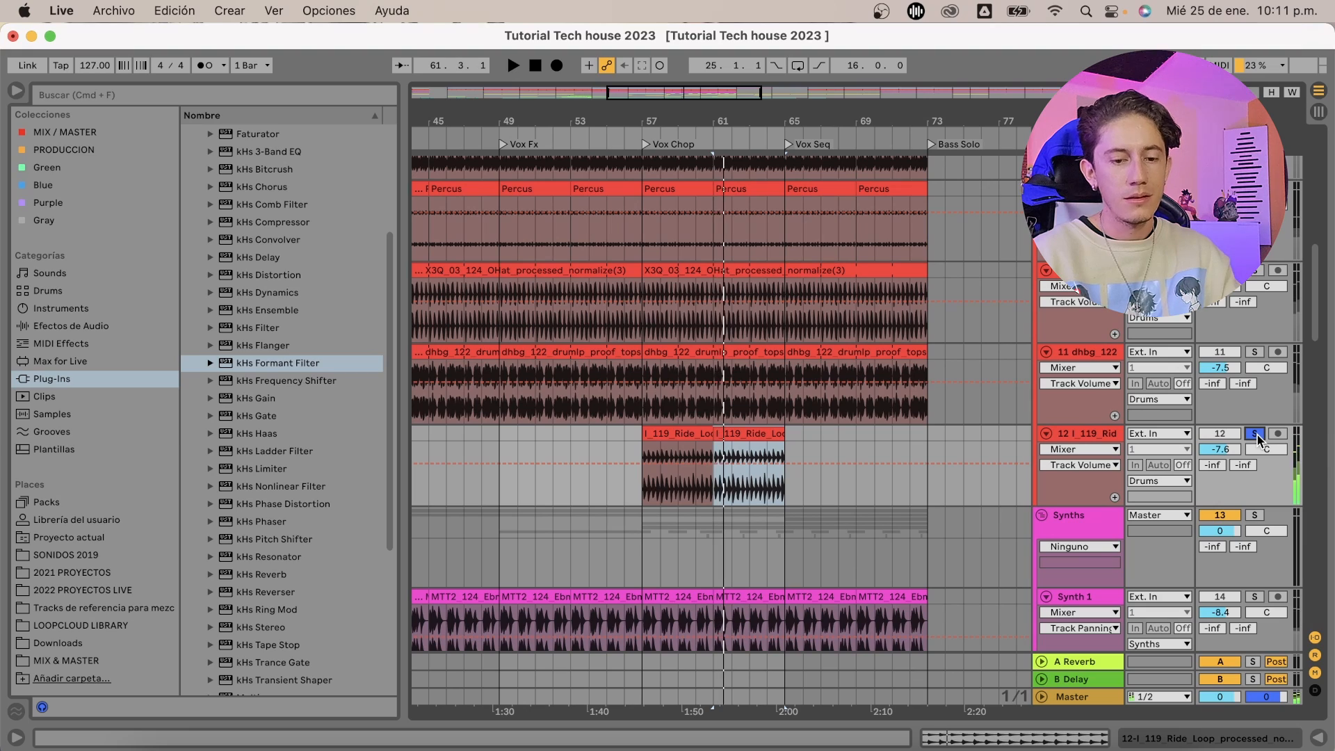
Play the arrangement from bar 58 with track 17's Synth_Loop_18 clip in view, then show the device chain of track 18 Zebra2
scroll(655, 378, "down", 10)
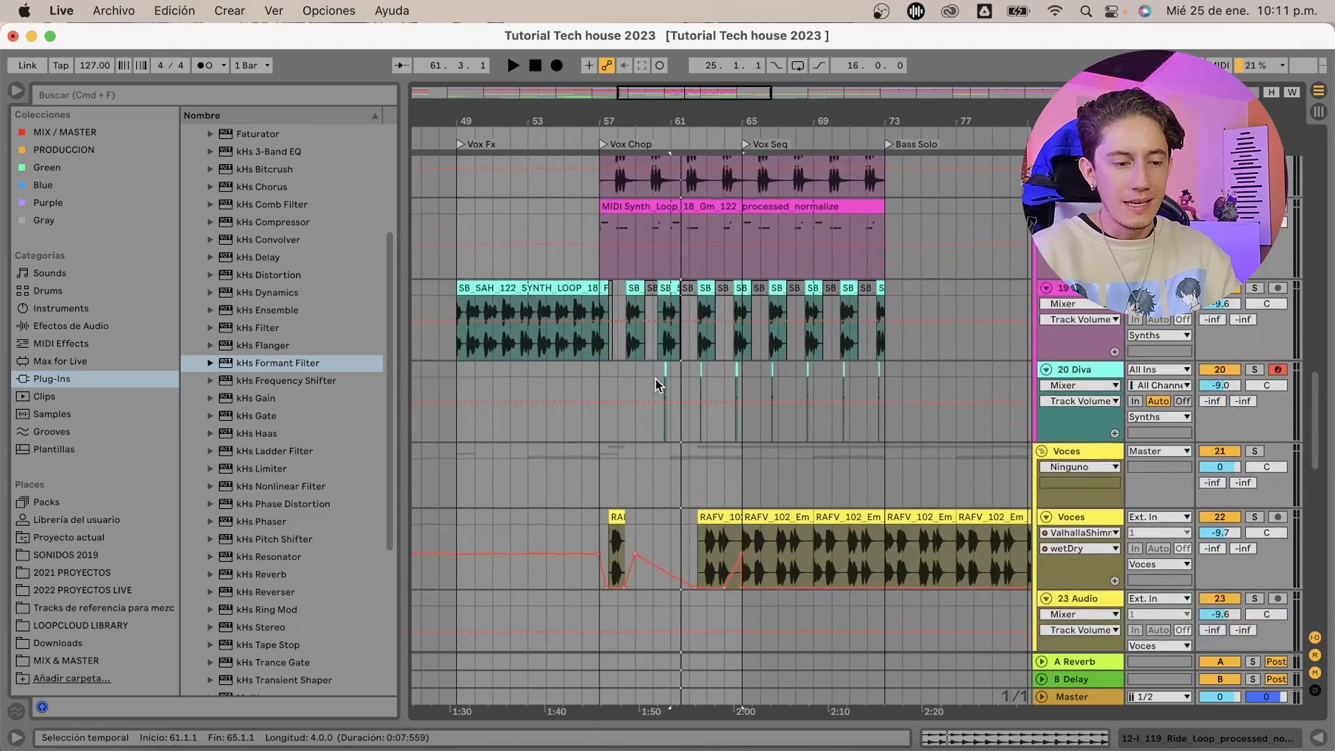
scroll(655, 378, "up", 2)
left_click(608, 254)
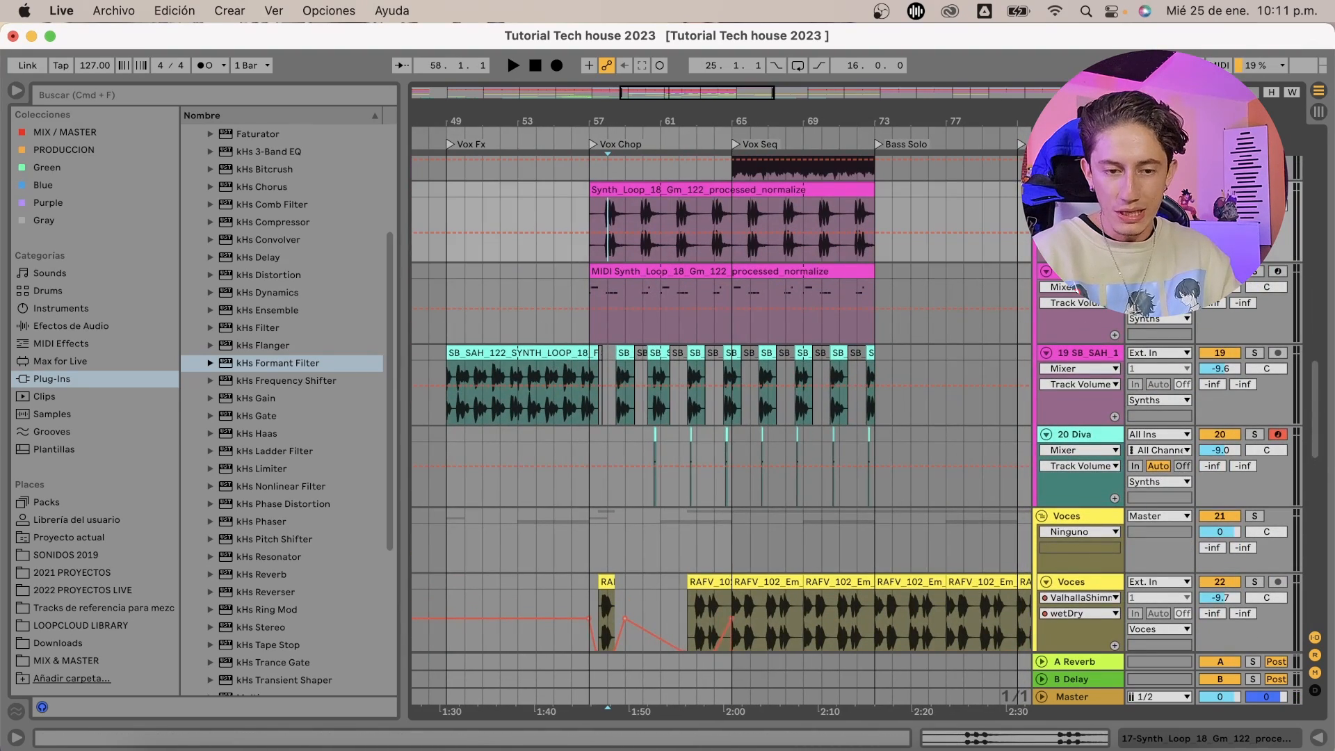
key("s")
key("space")
key("shift+Tab")
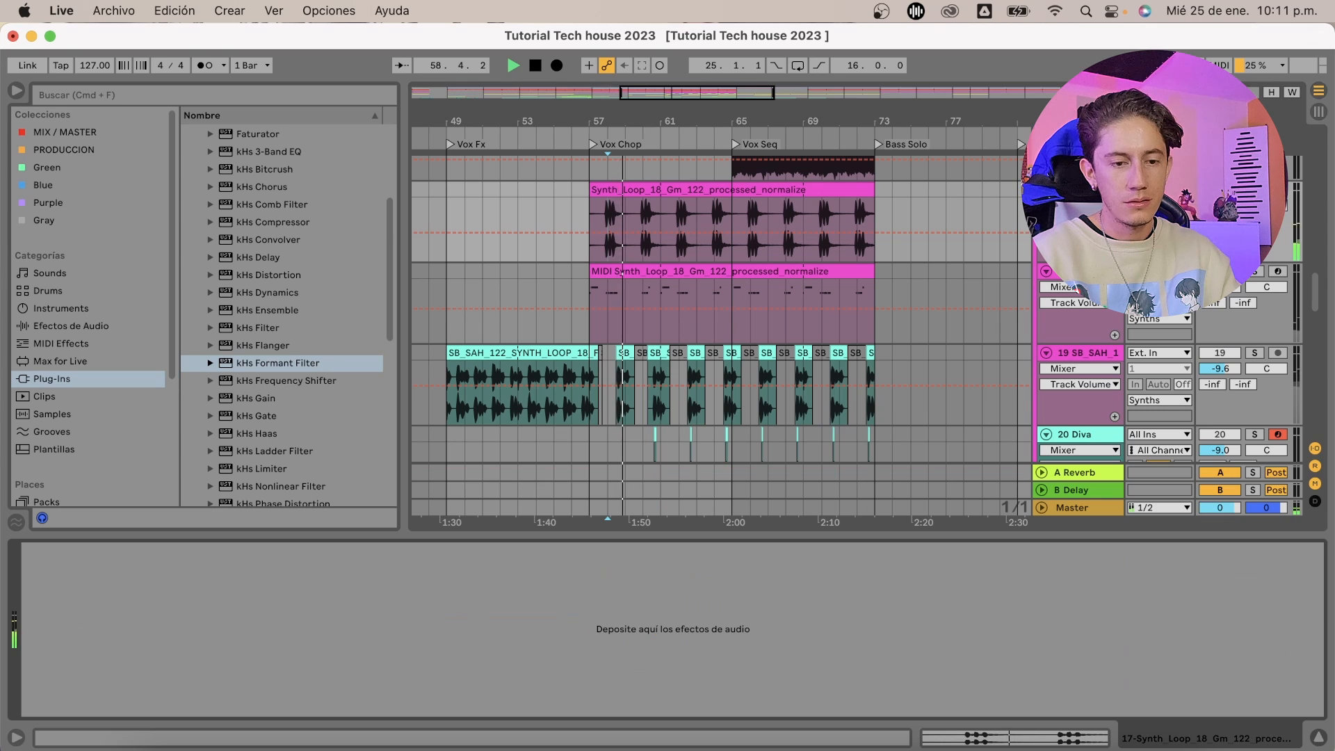
left_click(1083, 271)
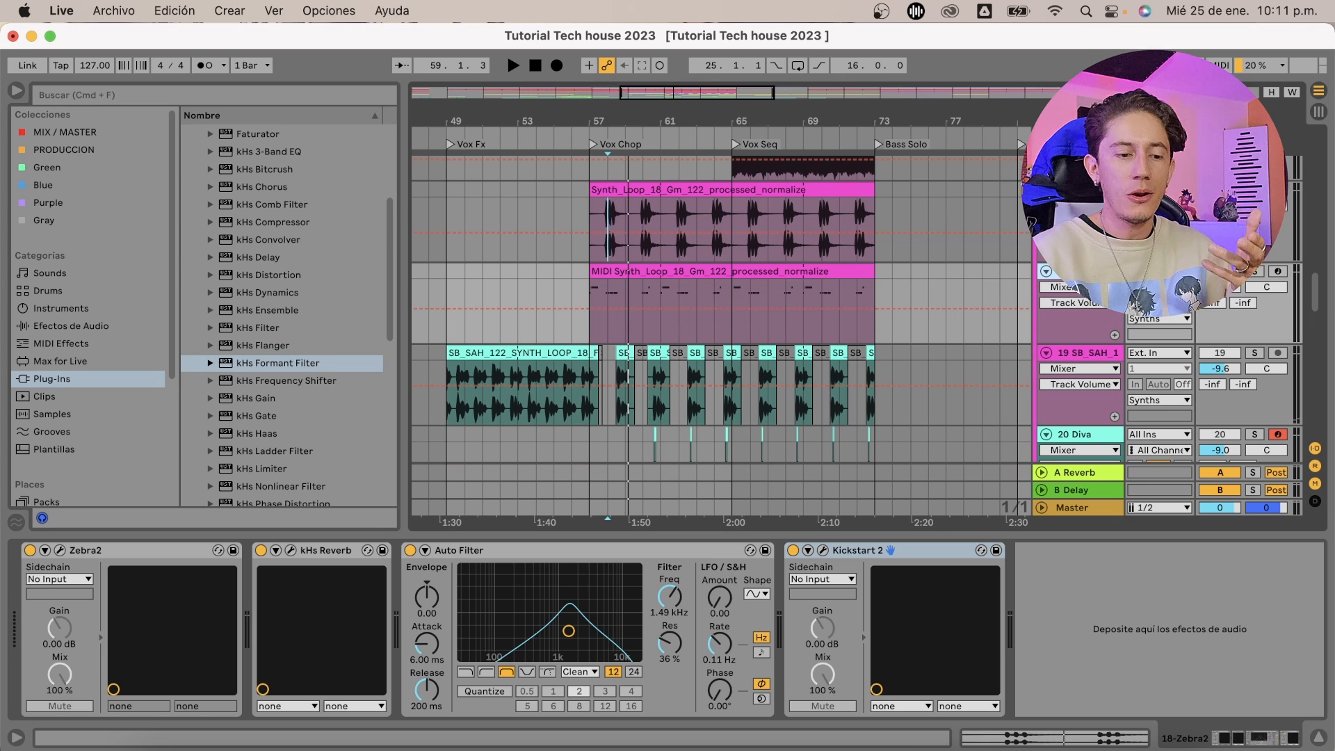
Solo track 18 Zebra2, play its MIDI Synth_Loop_18 clip from bar 57, inspect the clip's notes and hide the clip view
left_click(680, 289)
key("space")
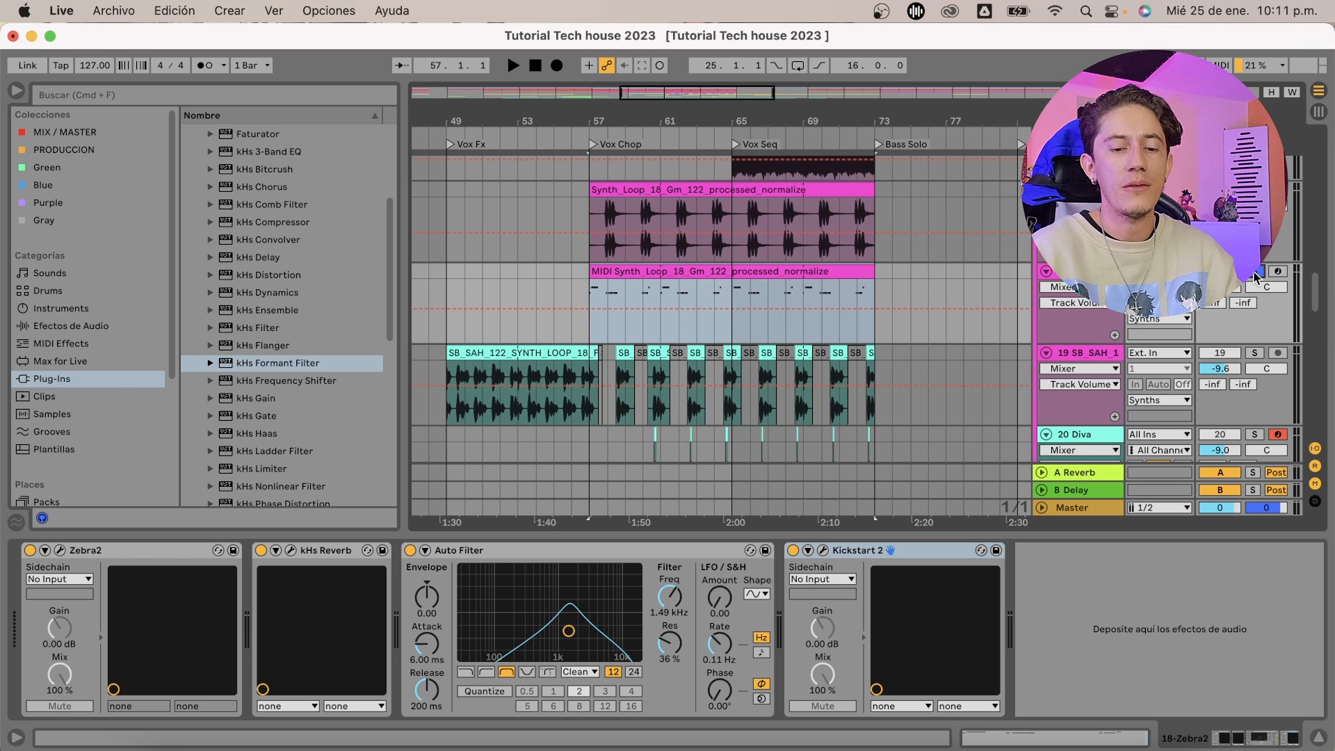
key("space")
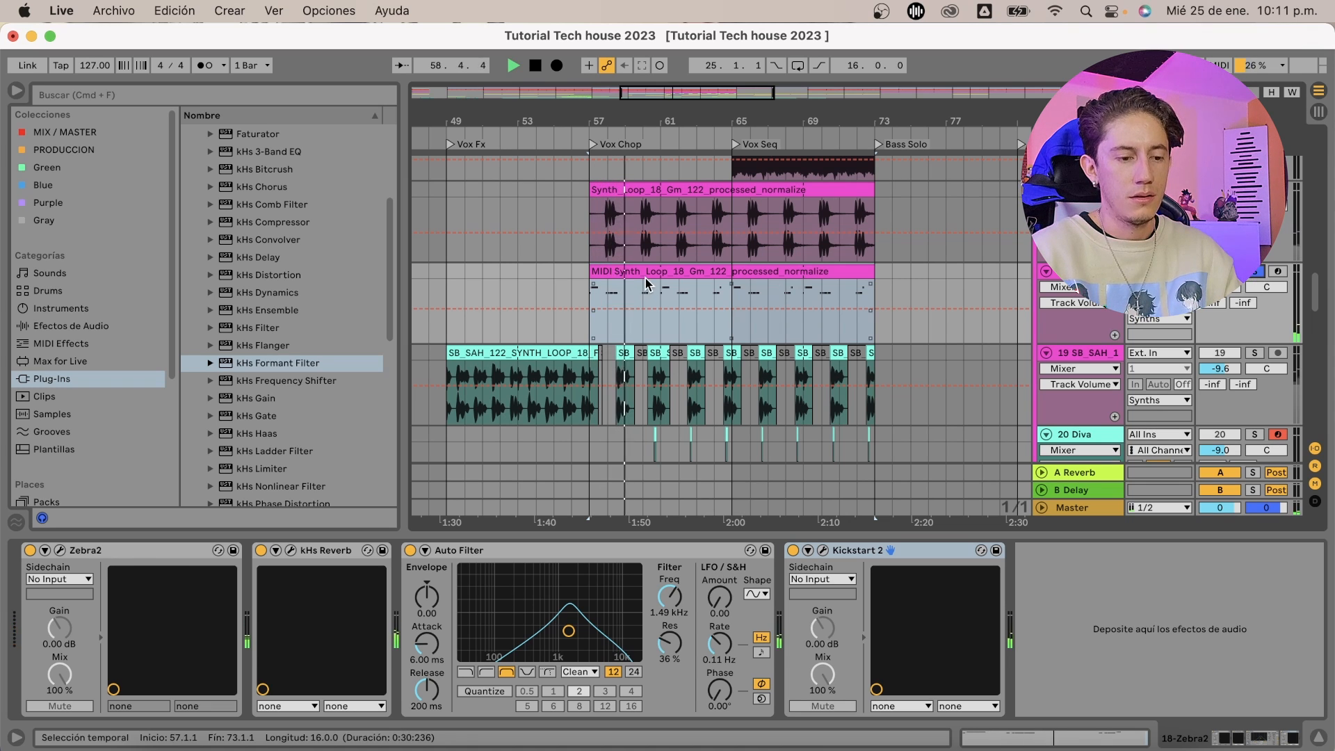
key("space")
double_click(619, 281)
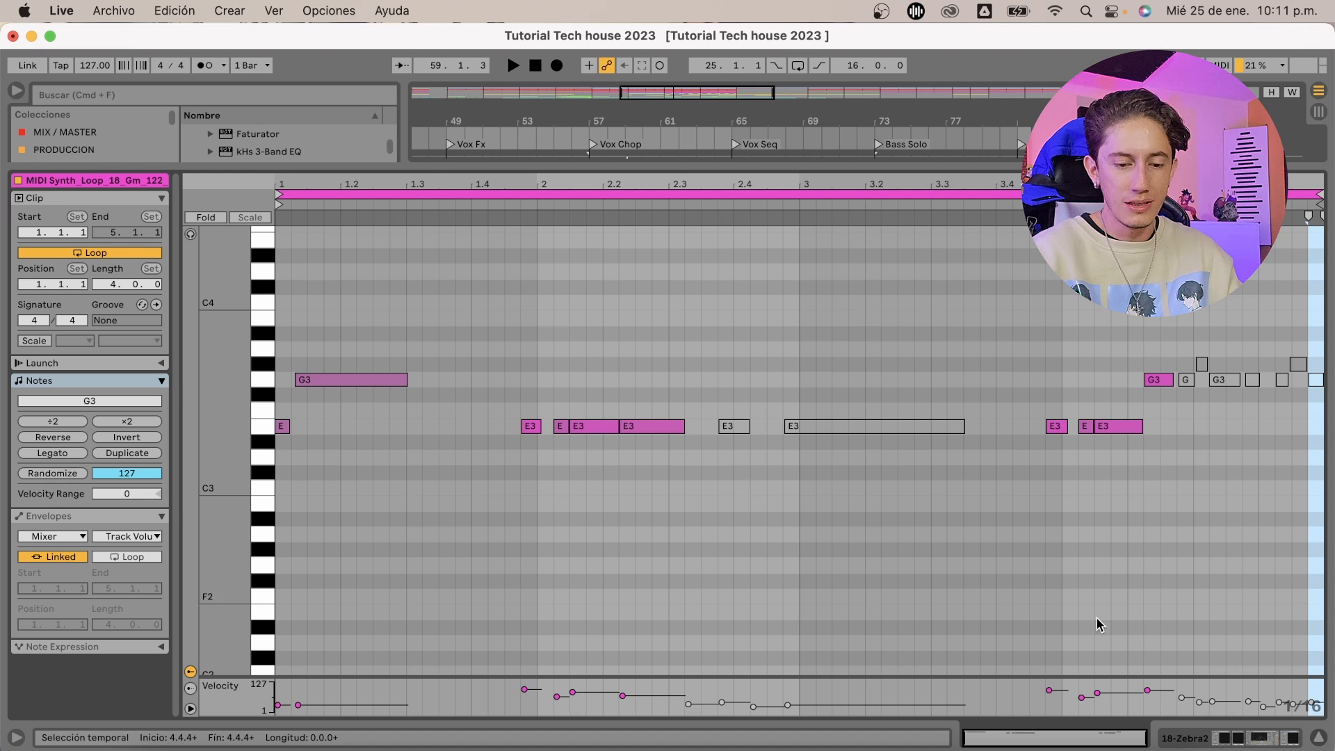
left_click(1315, 734)
Select the Synth_Loop_18 audio clip on track 17, review track 18 Zebra2's device chain, hide it and unsolo track 18
scroll(745, 378, "up", 2)
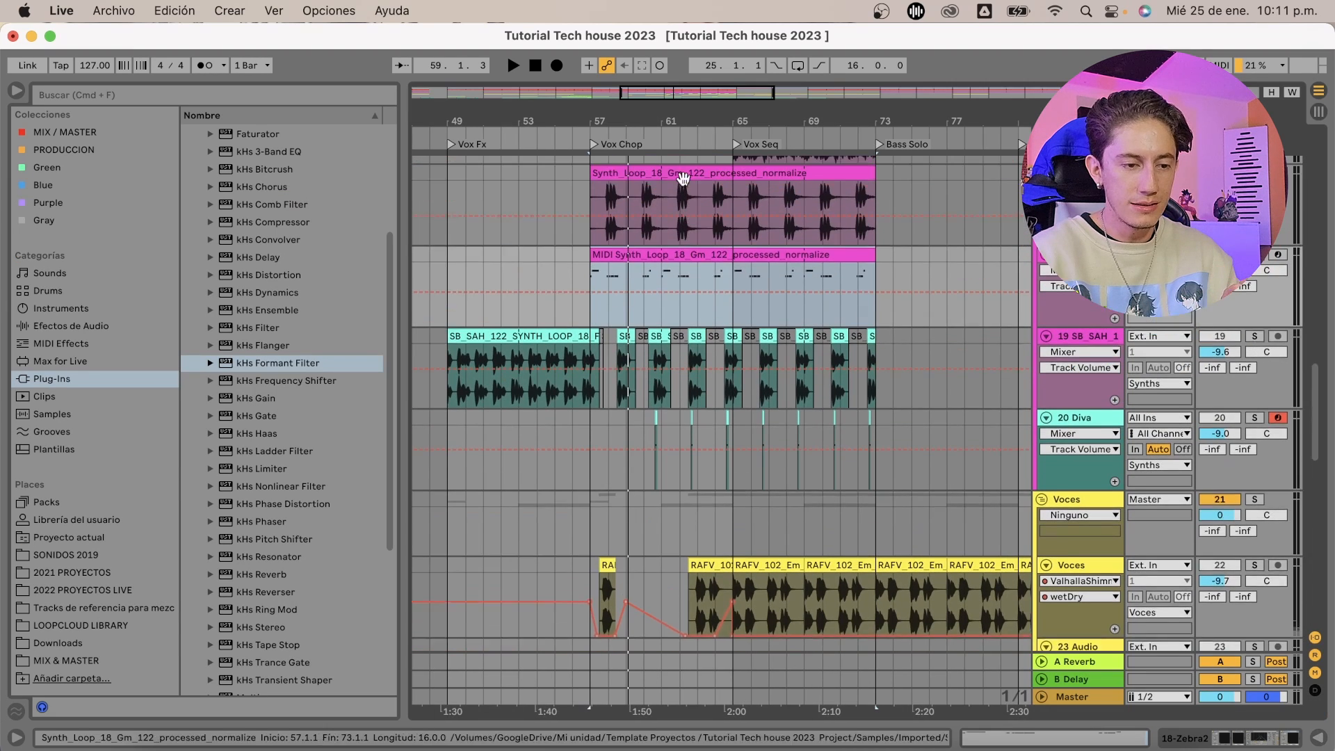
left_click(643, 200)
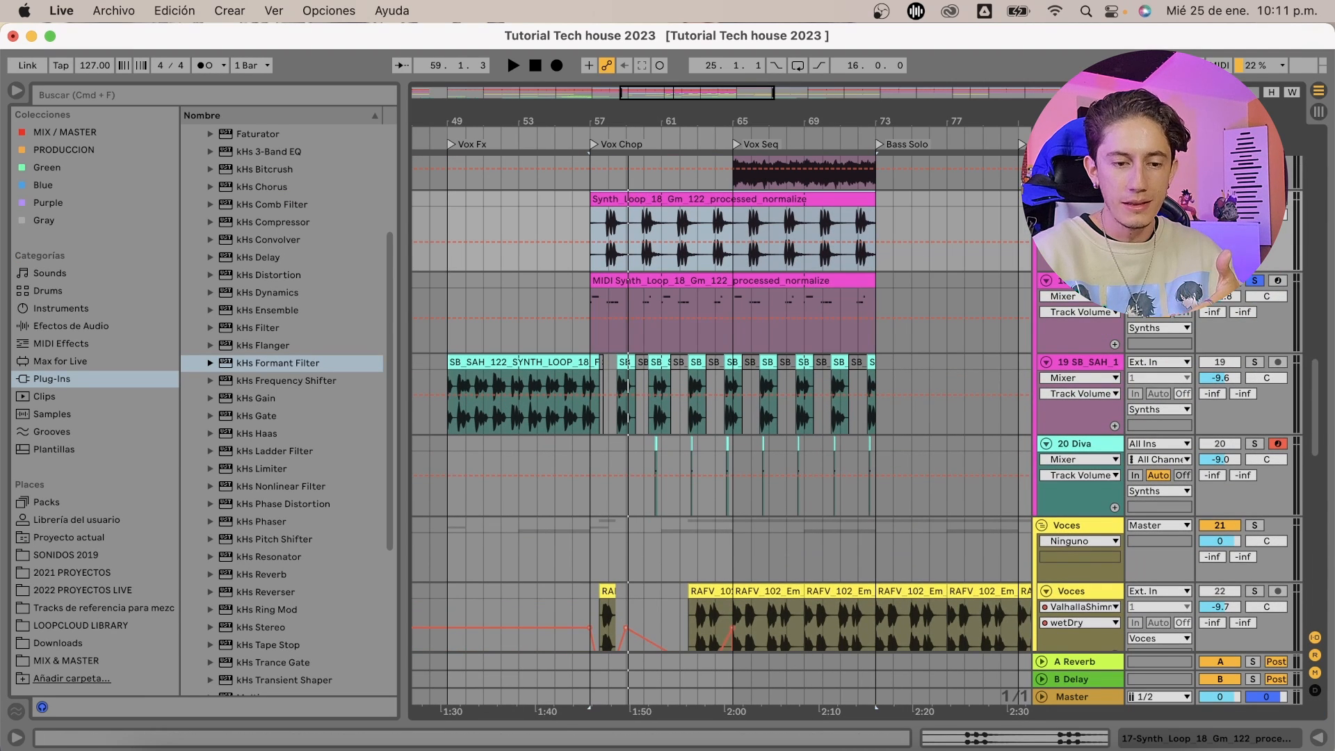
double_click(1082, 281)
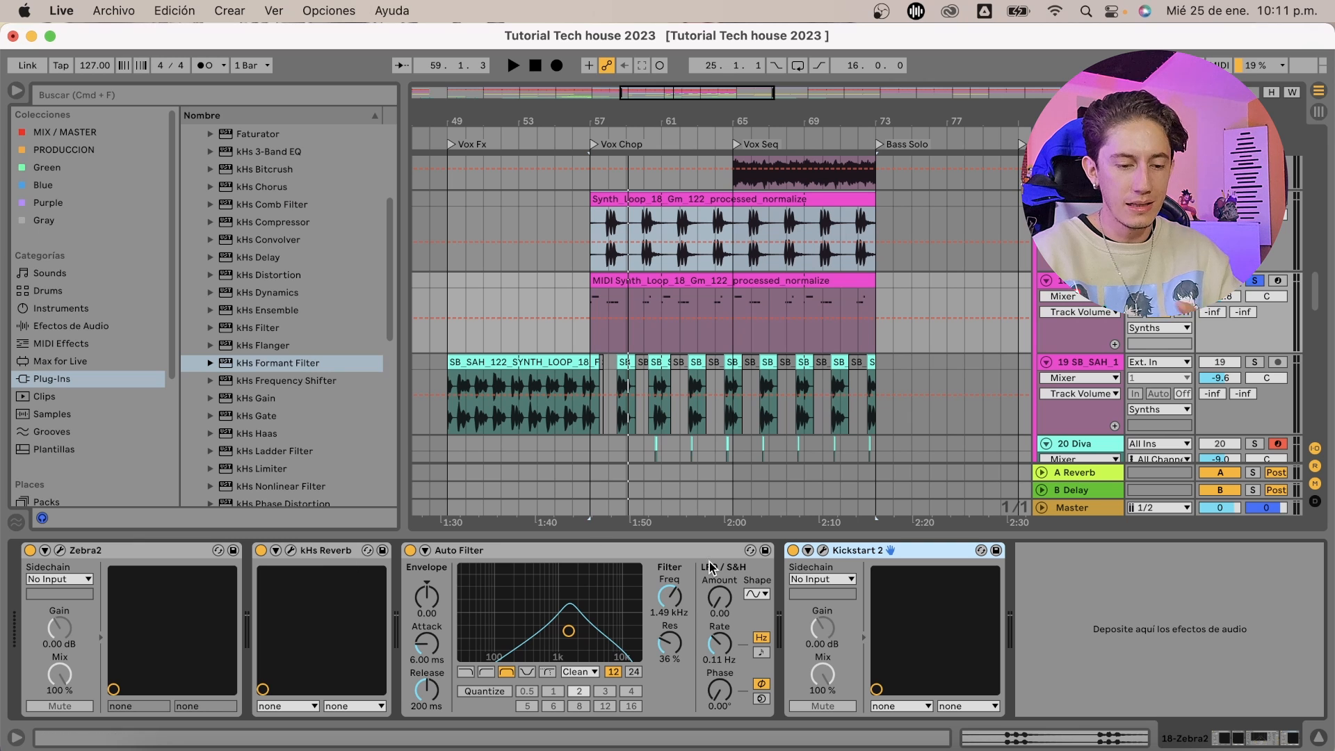
left_click(1320, 734)
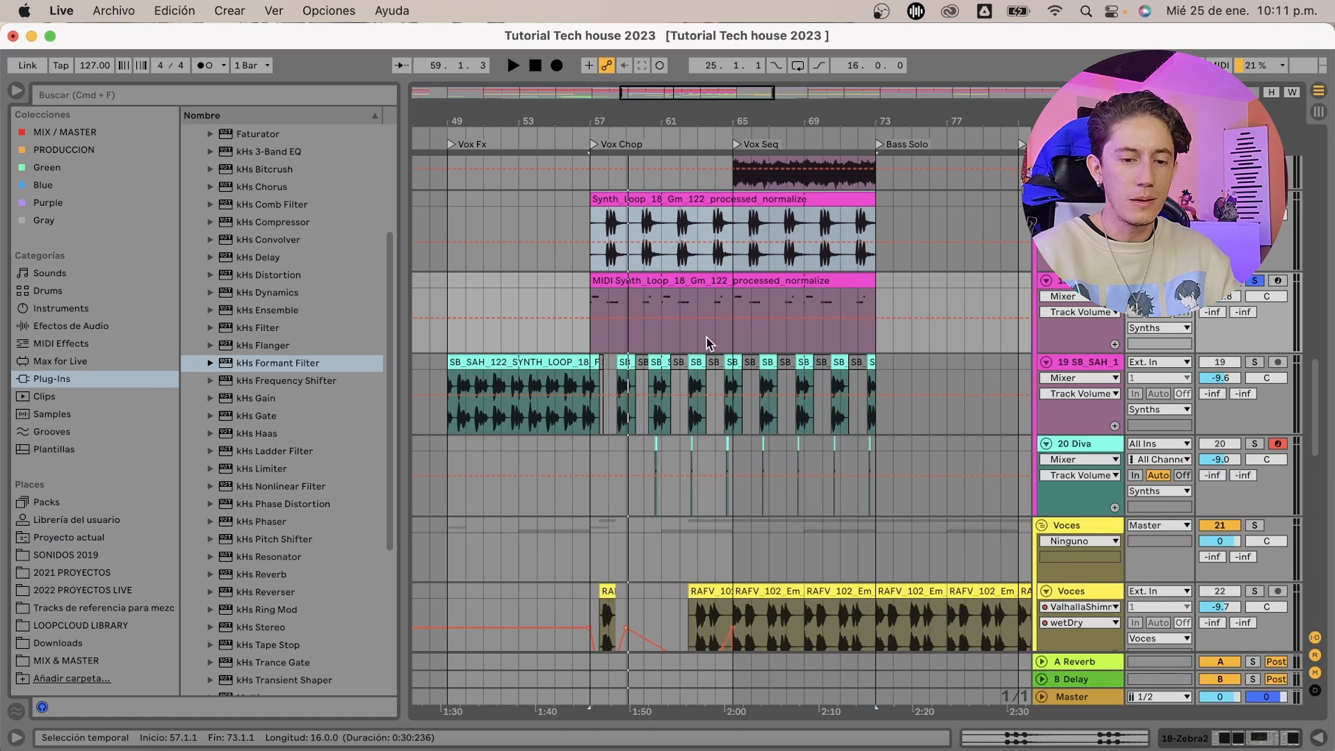
left_click(1256, 281)
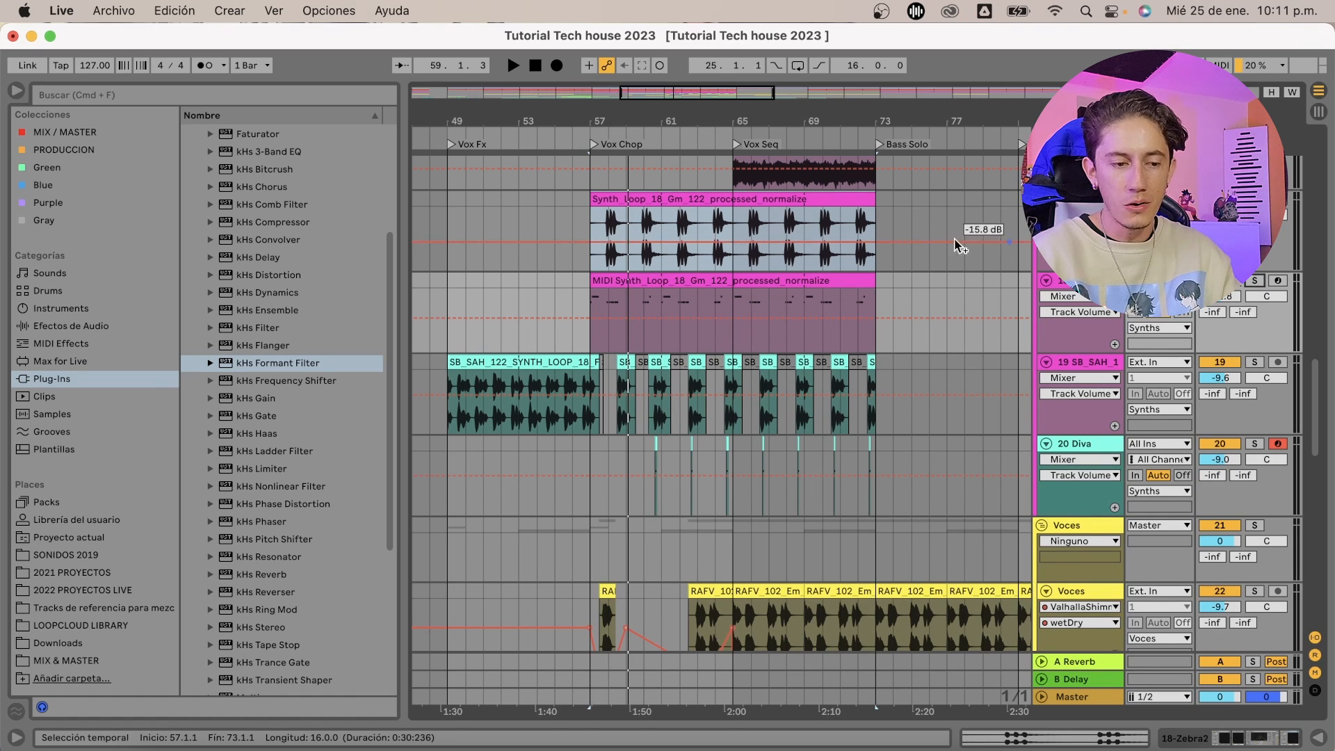
Play the arrangement from bar 56 through Vox Chop into Vox Seq while reviewing the synth and vocal tracks, and stop
left_click(570, 285)
key("space")
scroll(672, 343, "up", 5)
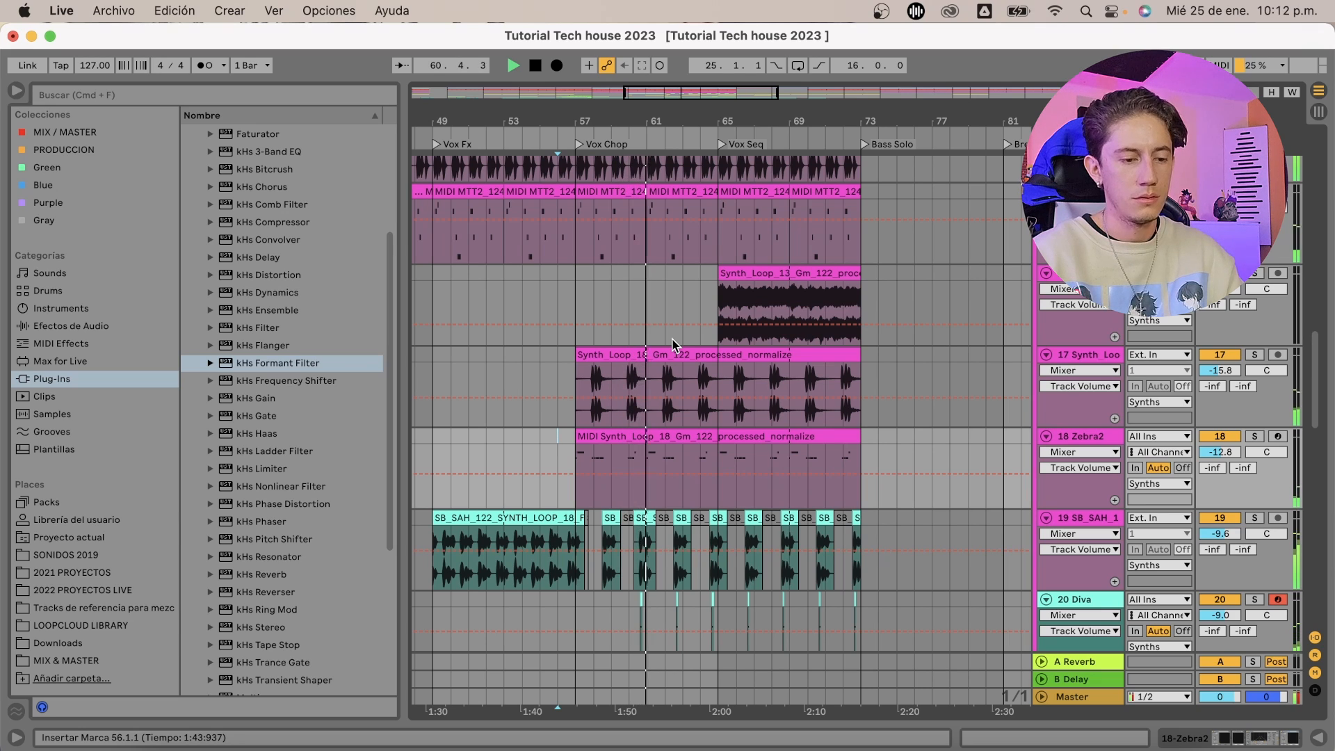
scroll(673, 343, "down", 10)
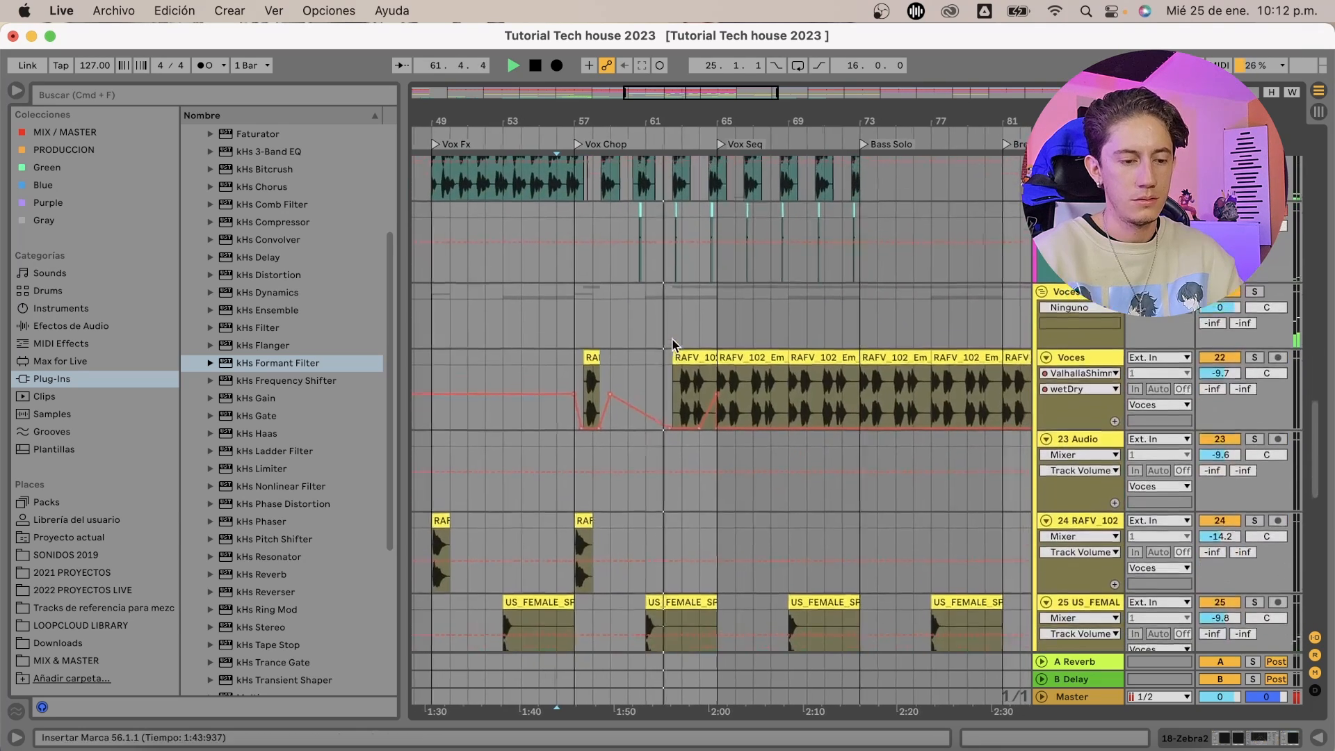
scroll(673, 345, "up", 2)
scroll(672, 345, "right", 1)
scroll(672, 345, "down", 3)
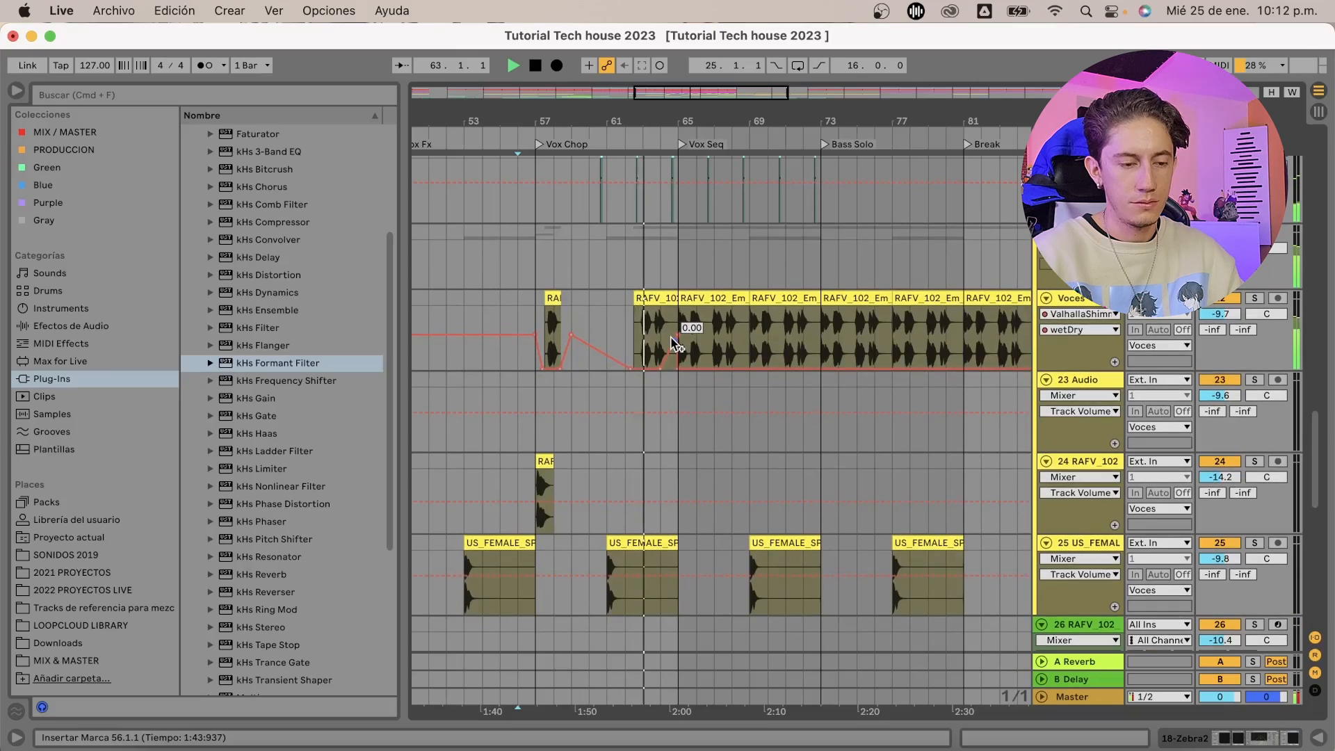
scroll(672, 344, "up", 8)
scroll(673, 344, "right", 2)
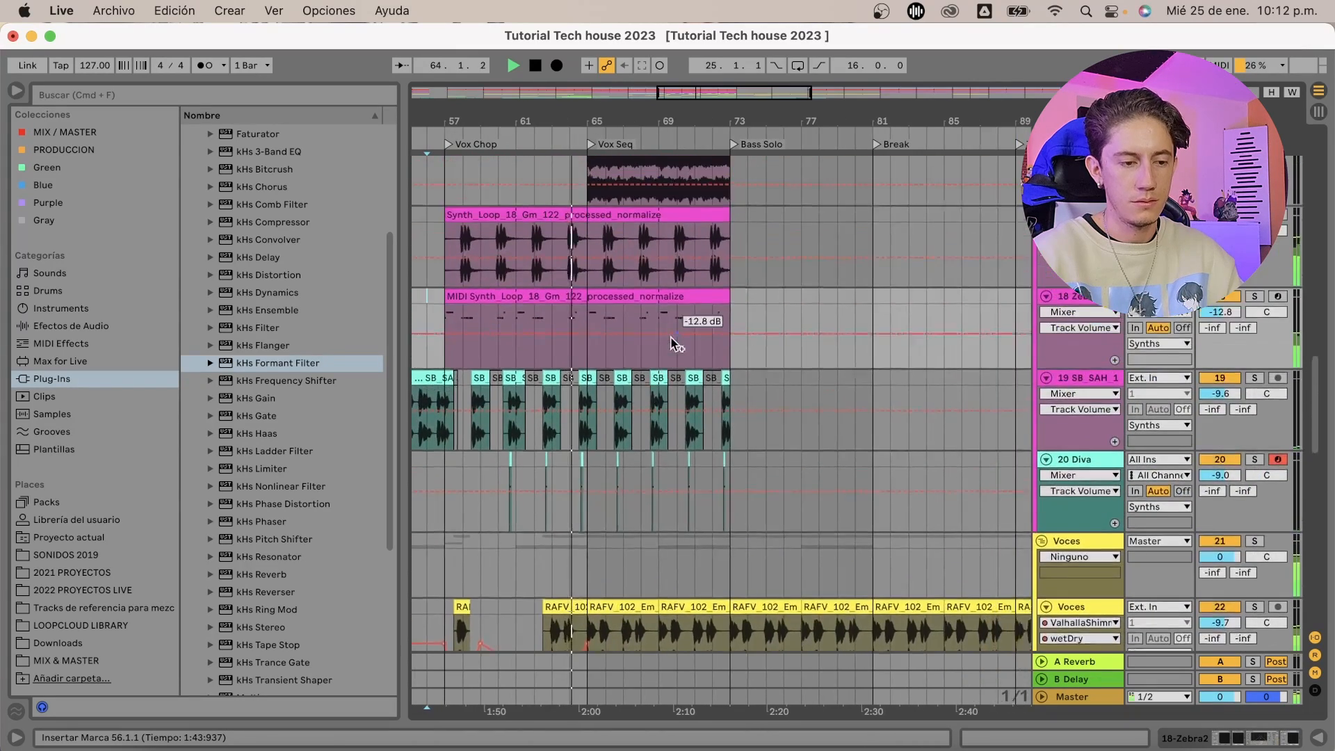
scroll(676, 343, "up", 4)
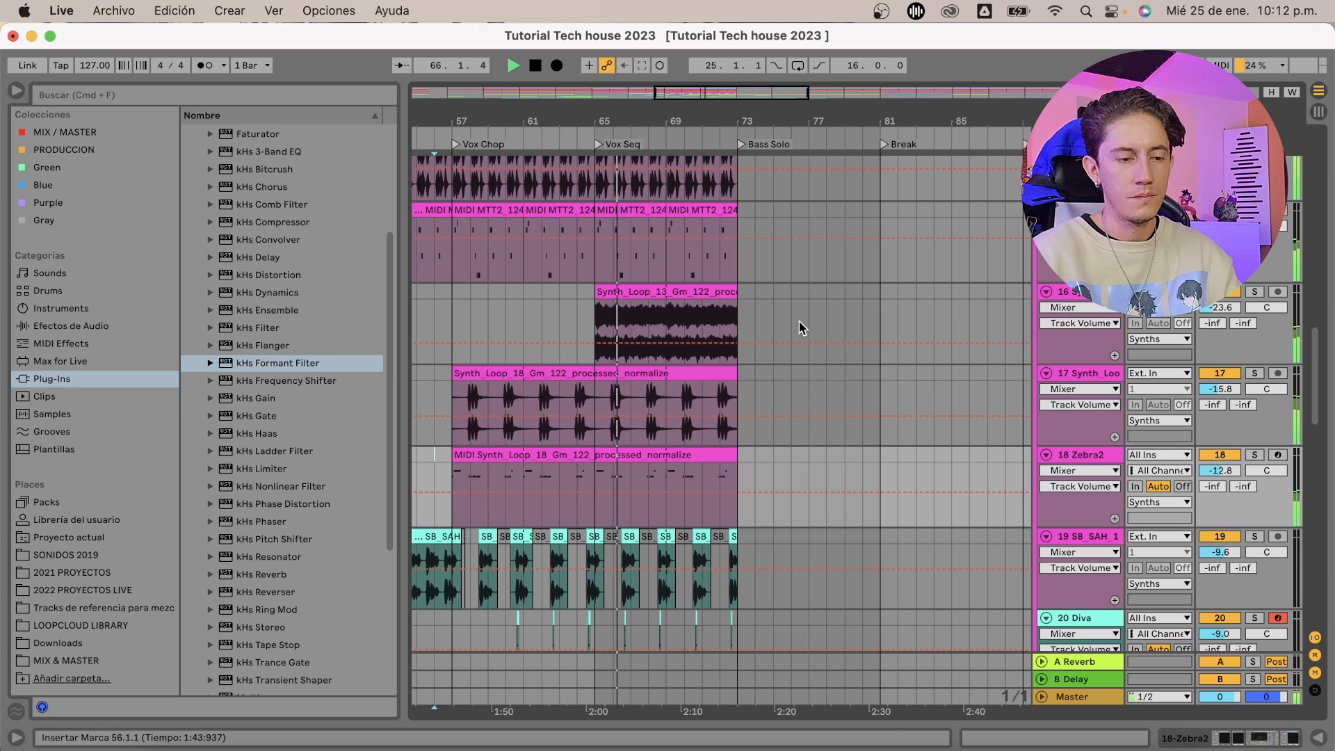
key("space")
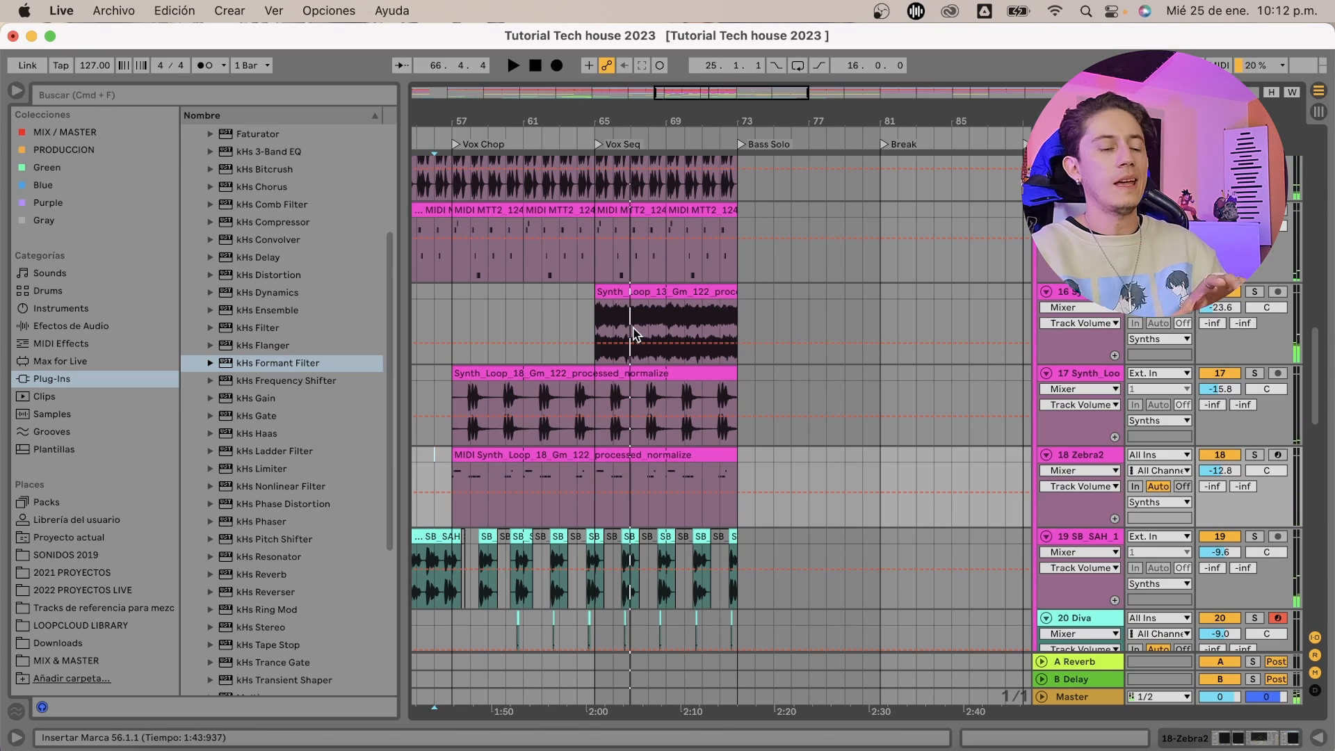
Select the Synth_Loop_13 clip on track 16, play it soloed from bar 65, stop and unsolo the track
scroll(634, 334, "up", 10)
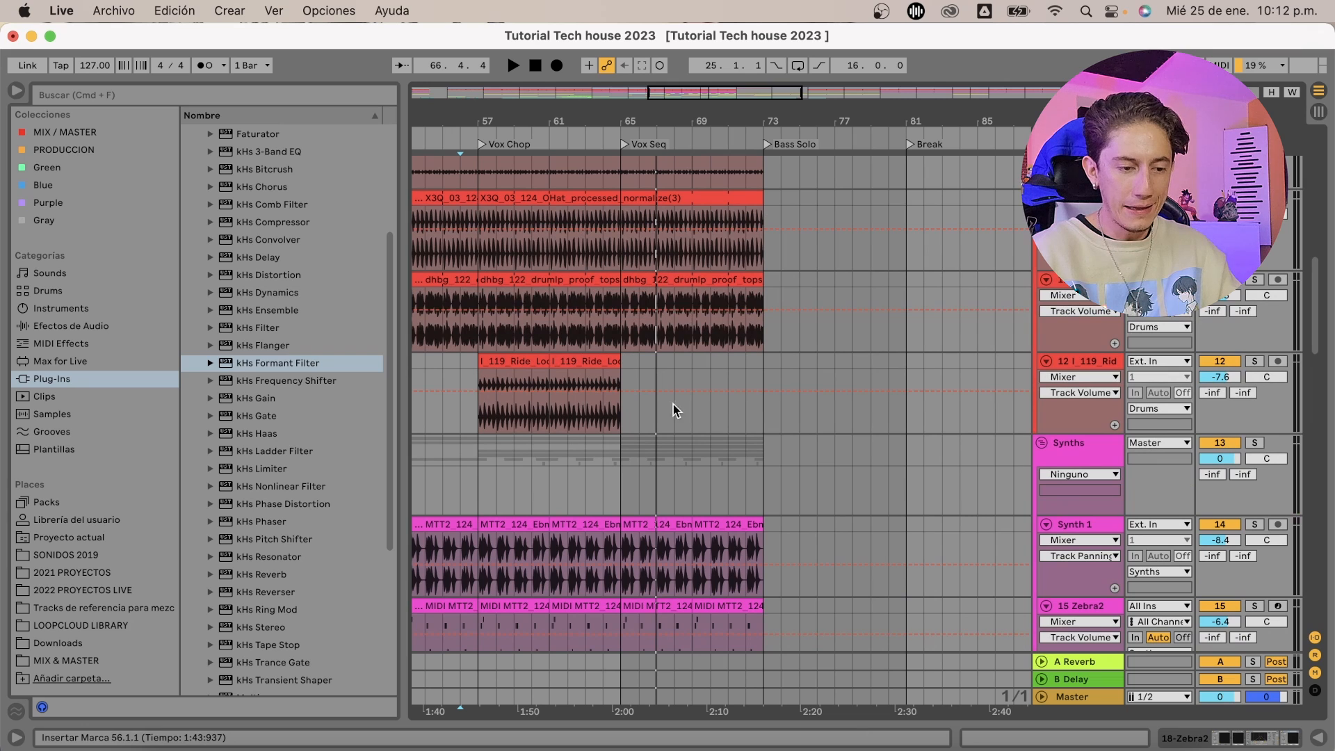
scroll(676, 440, "down", 10)
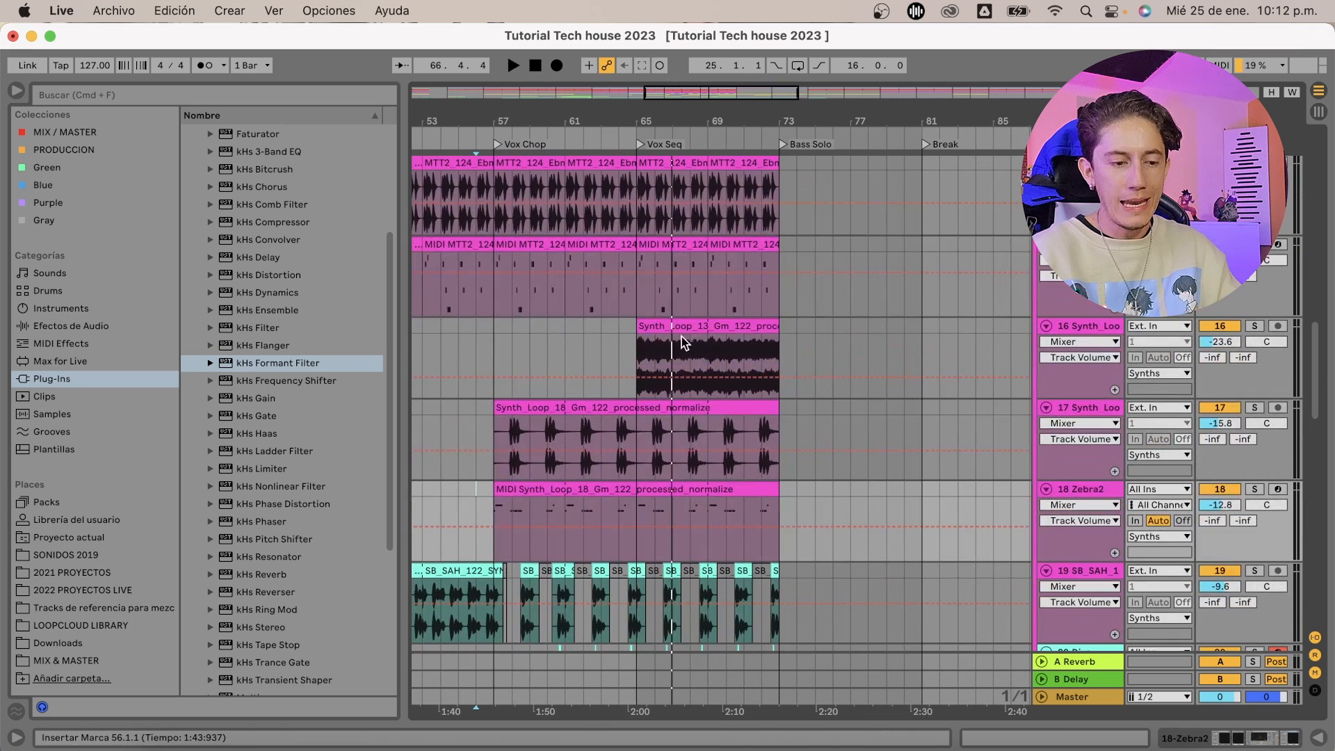
double_click(680, 330)
left_click(1319, 738)
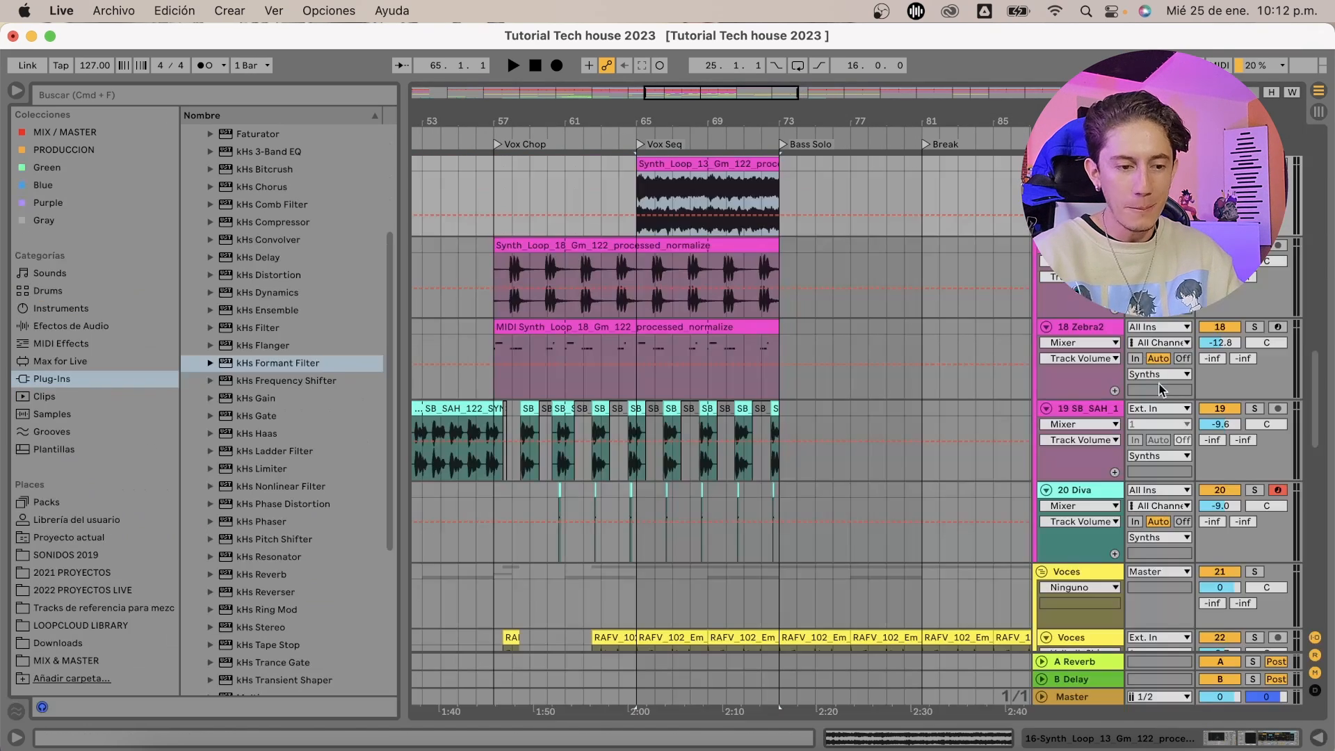
scroll(1258, 301, "up", 3)
key("space")
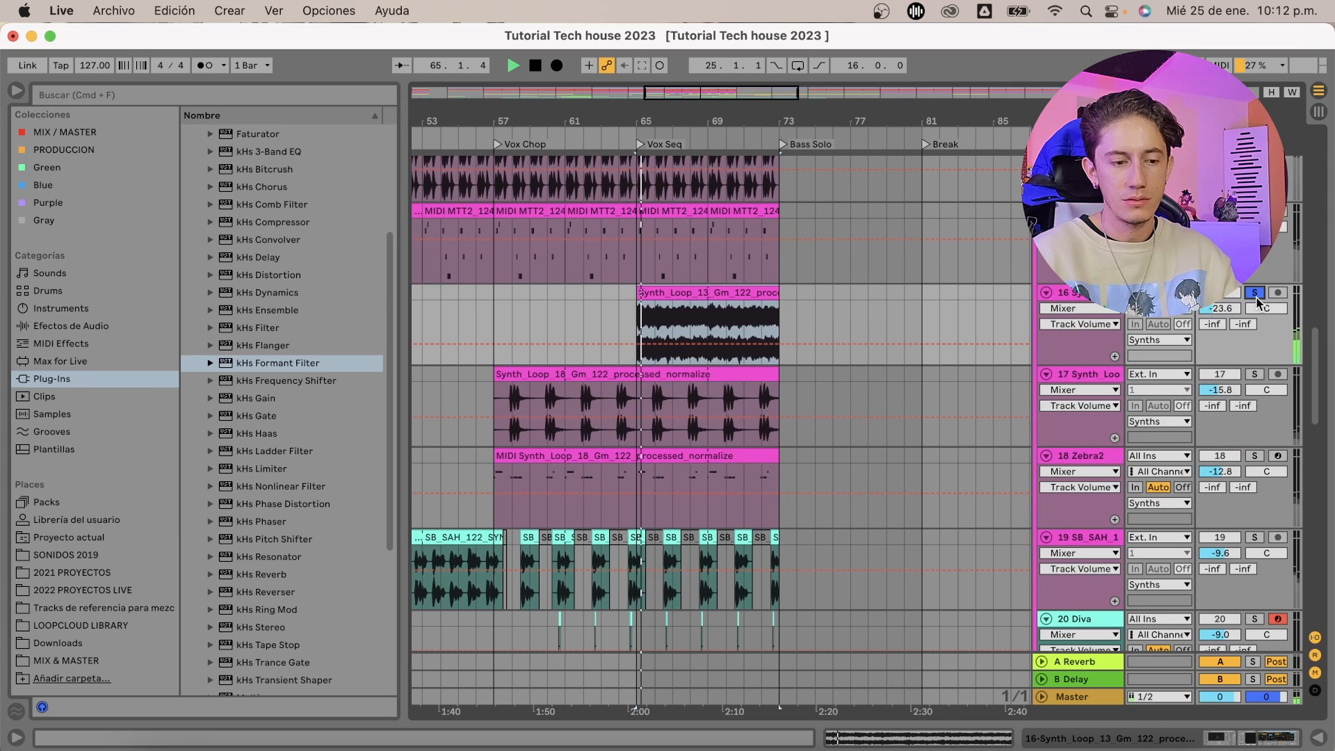
left_click(1256, 293)
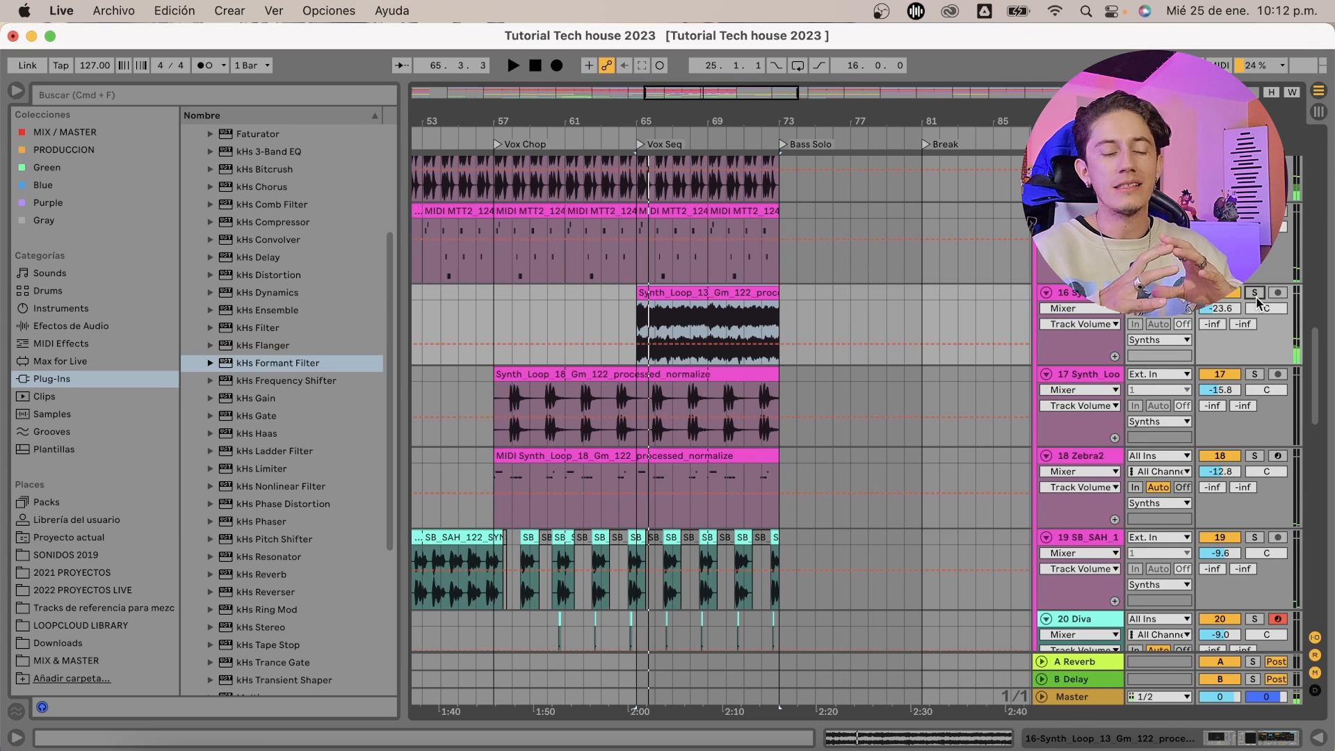
Review the Vox Seq tracks, play the arrangement from bar 65 and jump playback ahead to bar 70
left_click(611, 313)
scroll(683, 456, "down", 15)
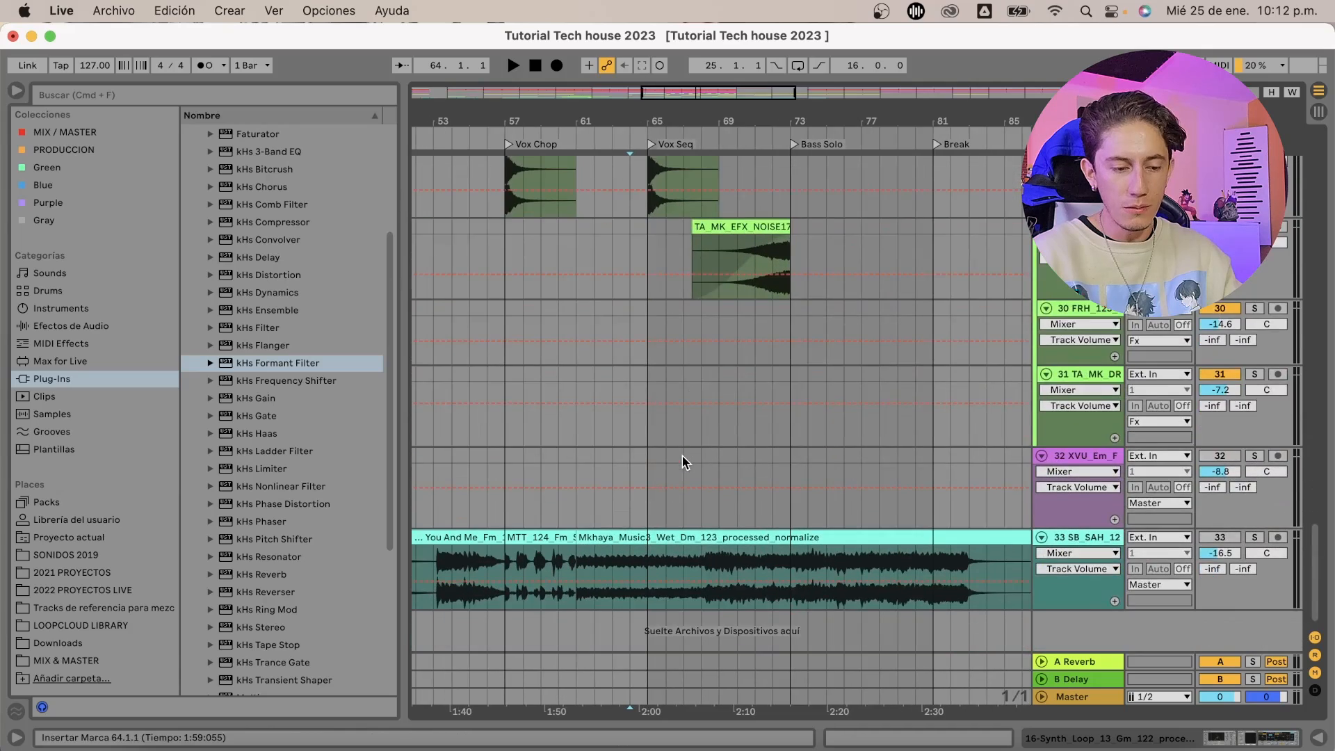
scroll(683, 460, "up", 12)
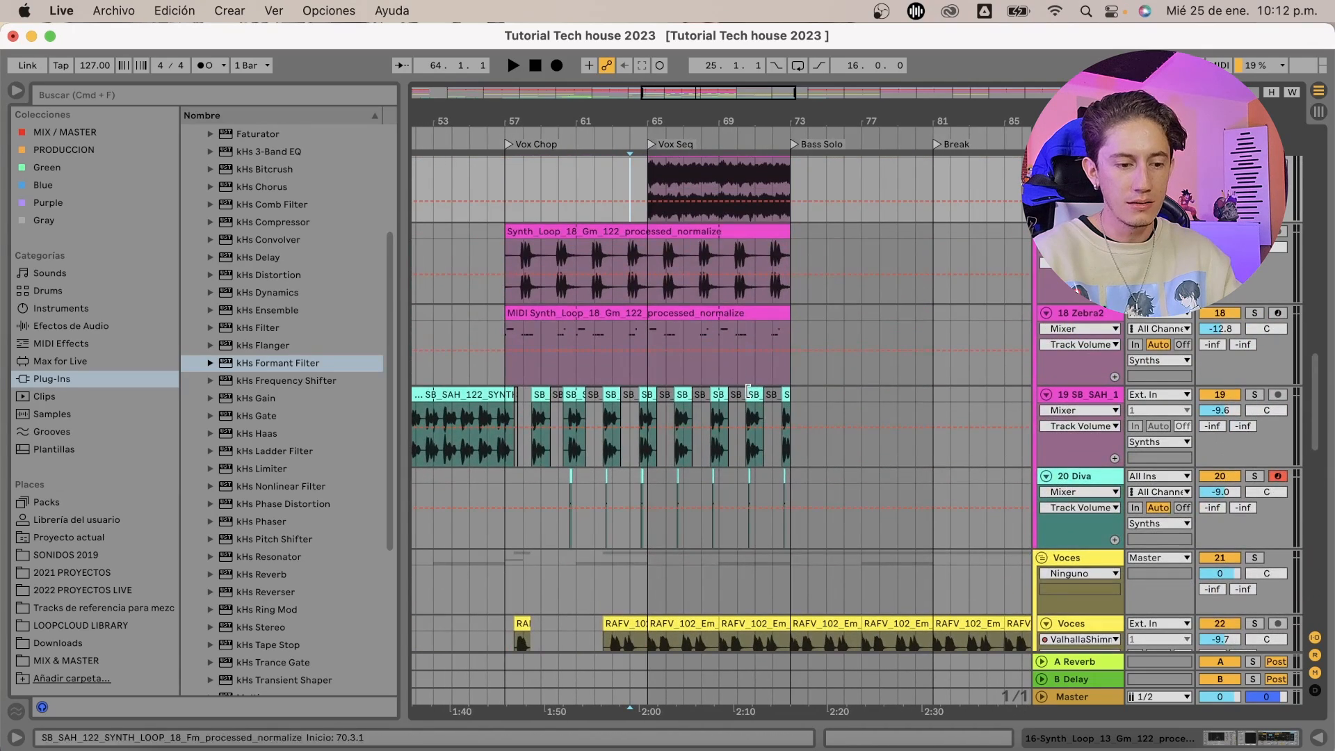
scroll(748, 389, "up", 5)
left_click(641, 361)
key("space")
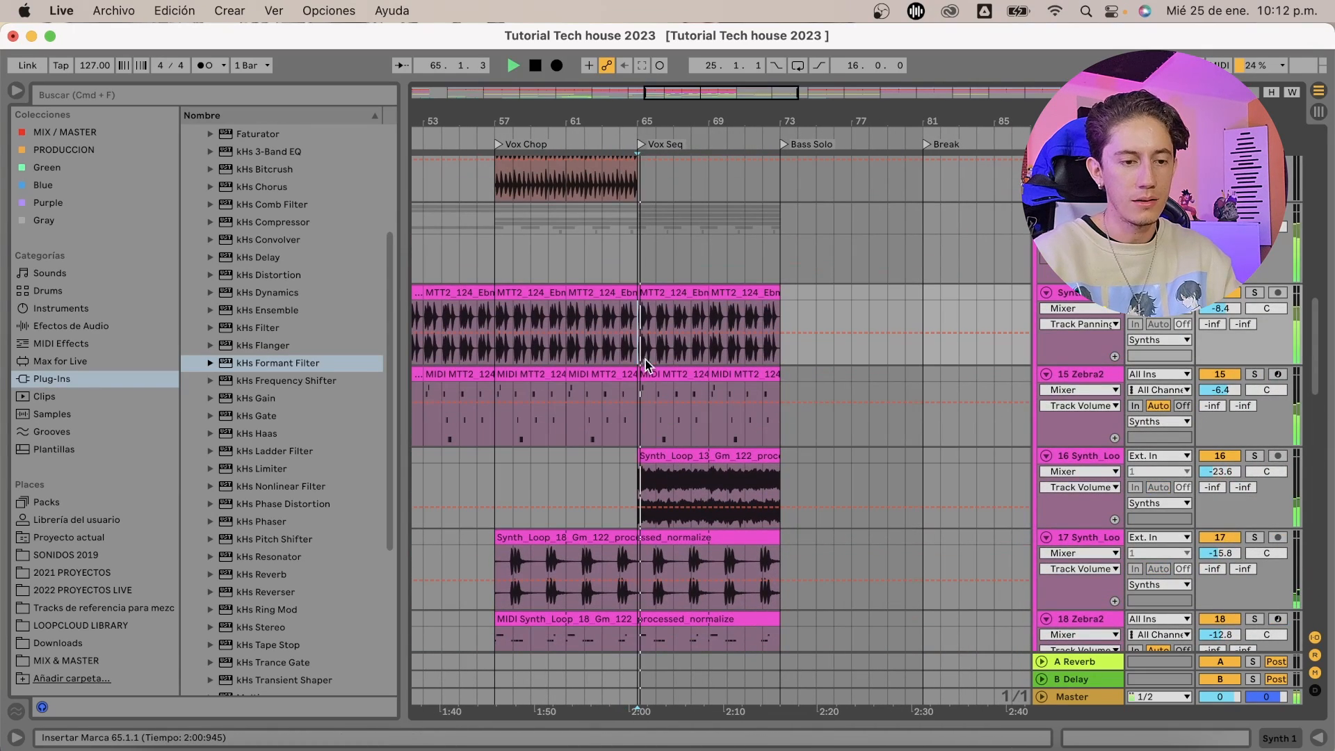
left_click(726, 257)
scroll(785, 379, "up", 1)
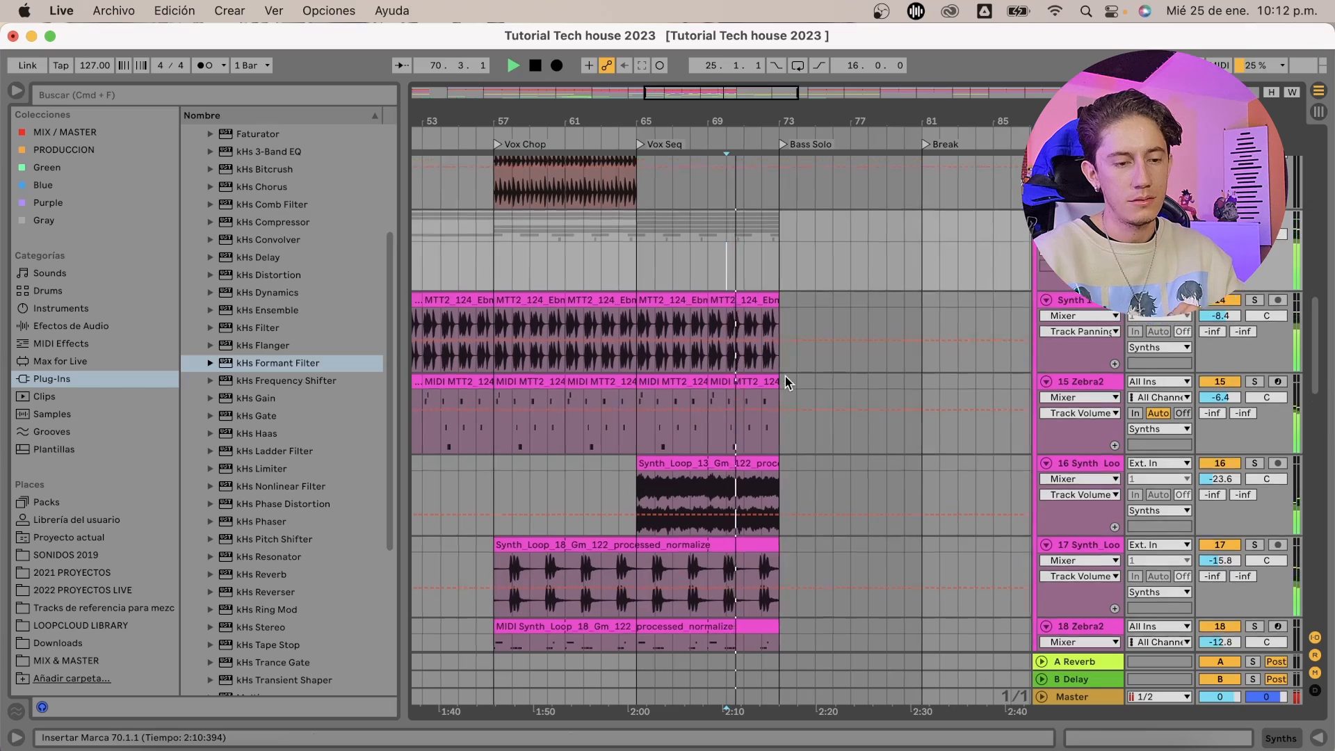
Stop playback and set the Auto Filter Device On automation to On across bar 72 on Kick and from bar 72 on Bass
scroll(786, 377, "up", 15)
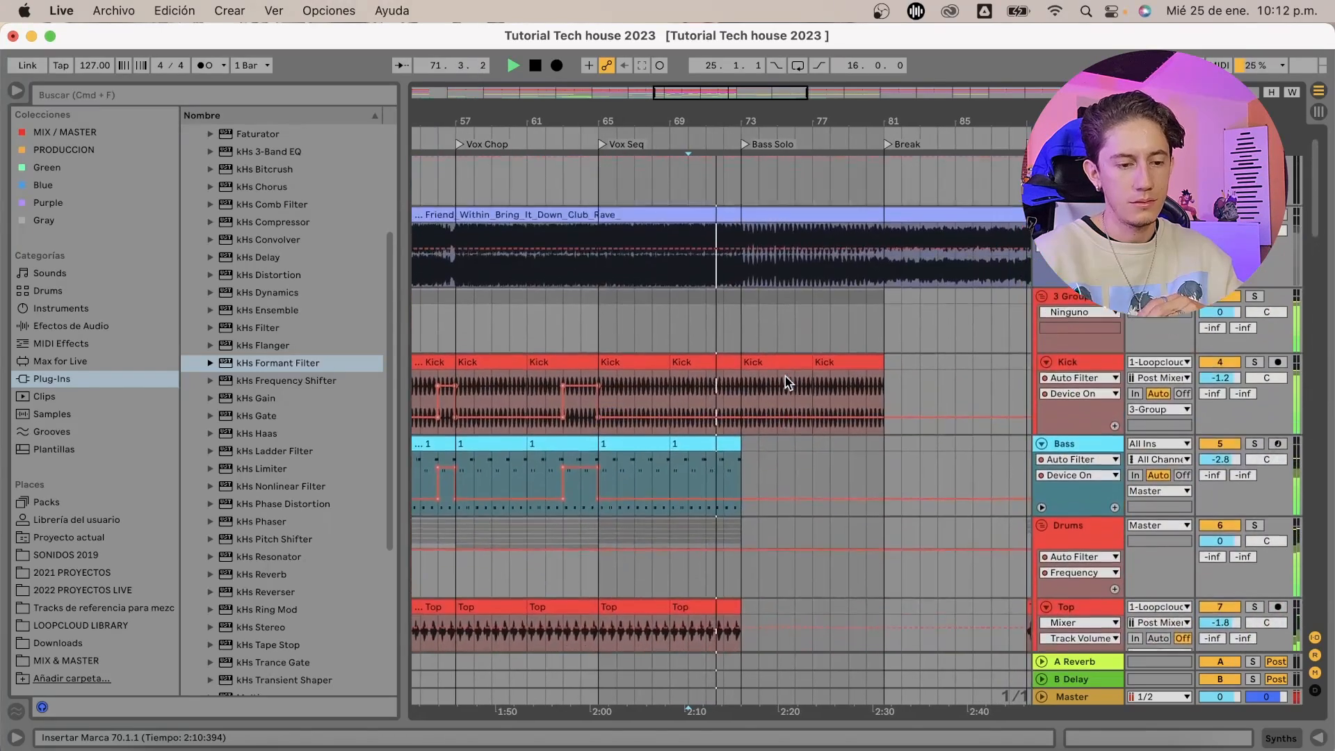
scroll(786, 379, "up", 4)
left_click(724, 430)
key("space")
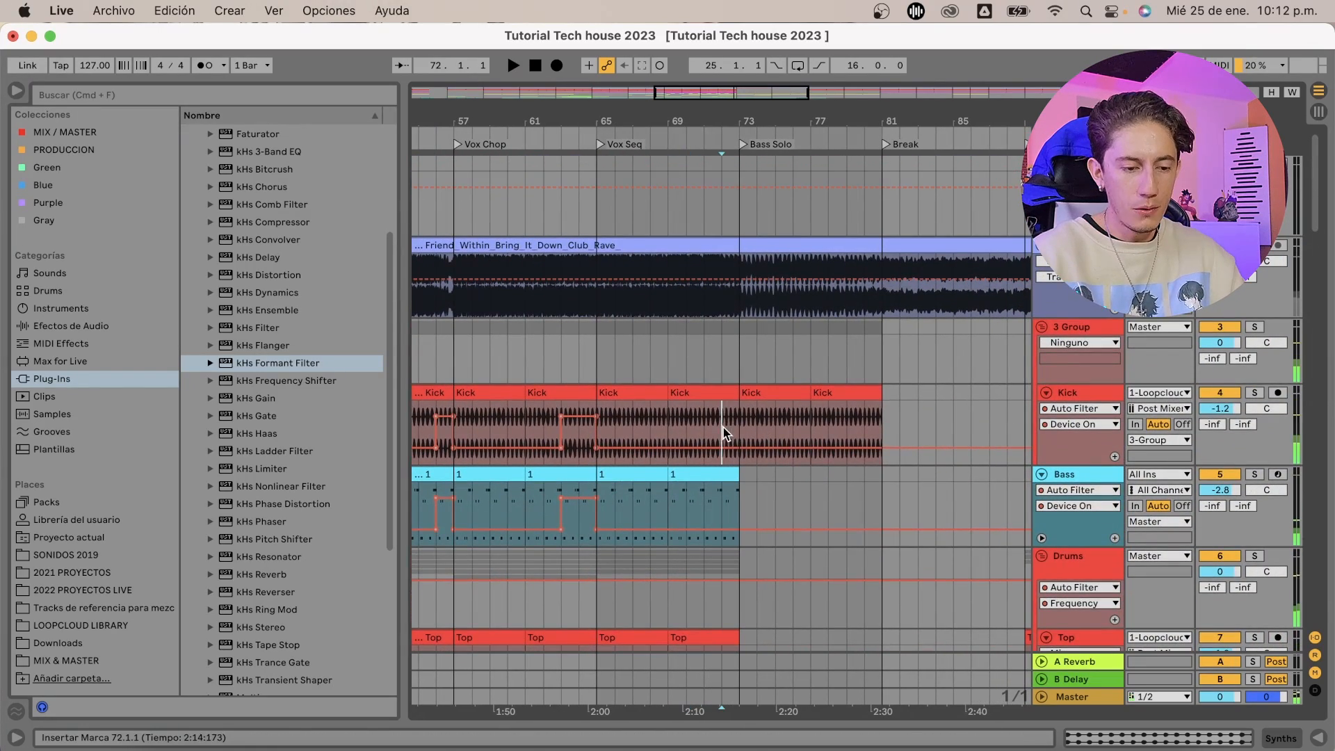
left_click_drag(723, 433, 738, 429)
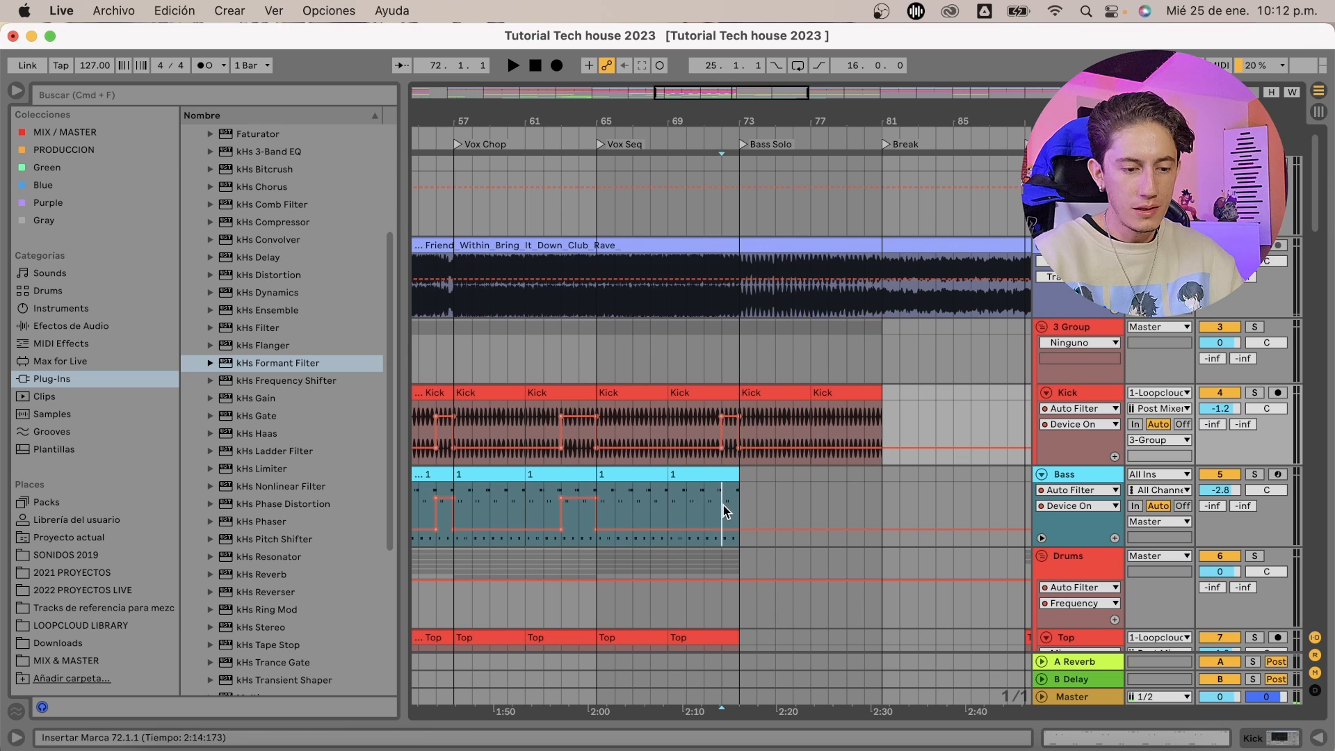
mouse_move(724, 510)
left_mouse_down()
mouse_move(730, 522)
mouse_move(731, 497)
left_mouse_up()
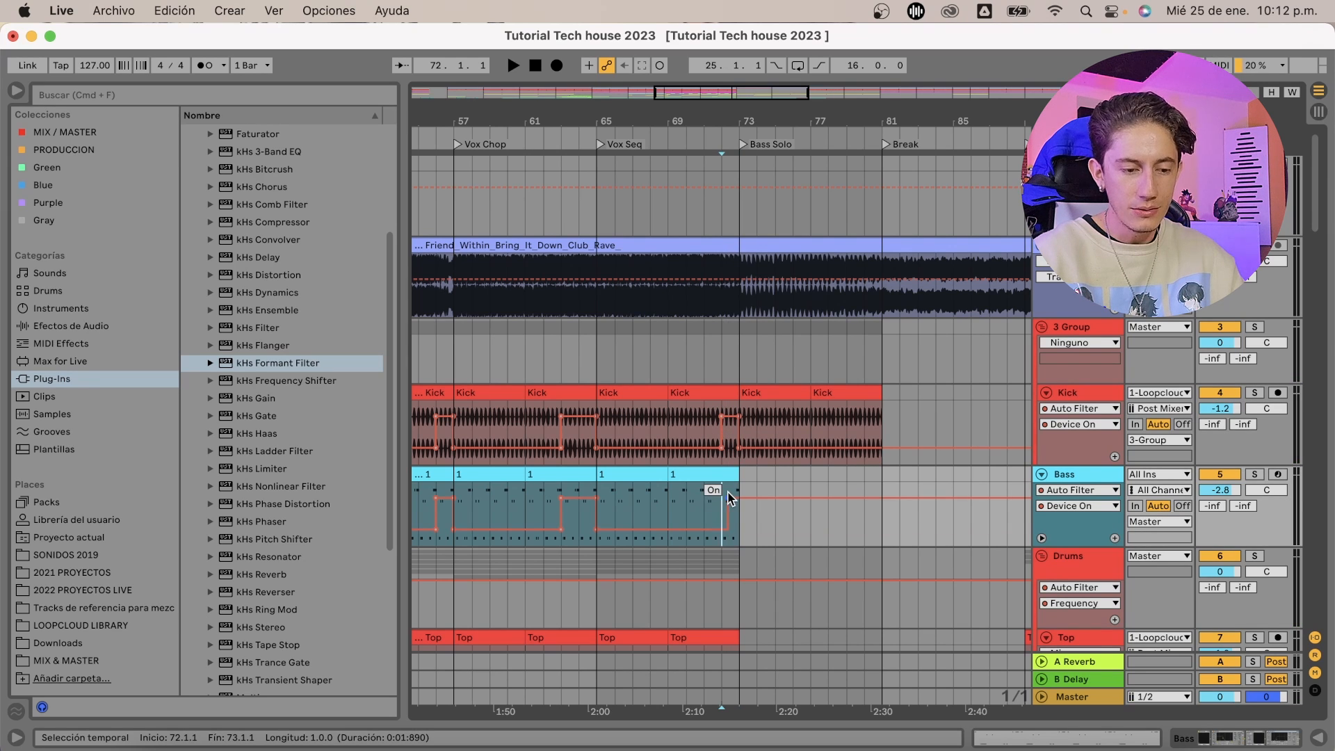
Play the arrangement from bar 72 into the Bass Solo section and stop
left_click(723, 373)
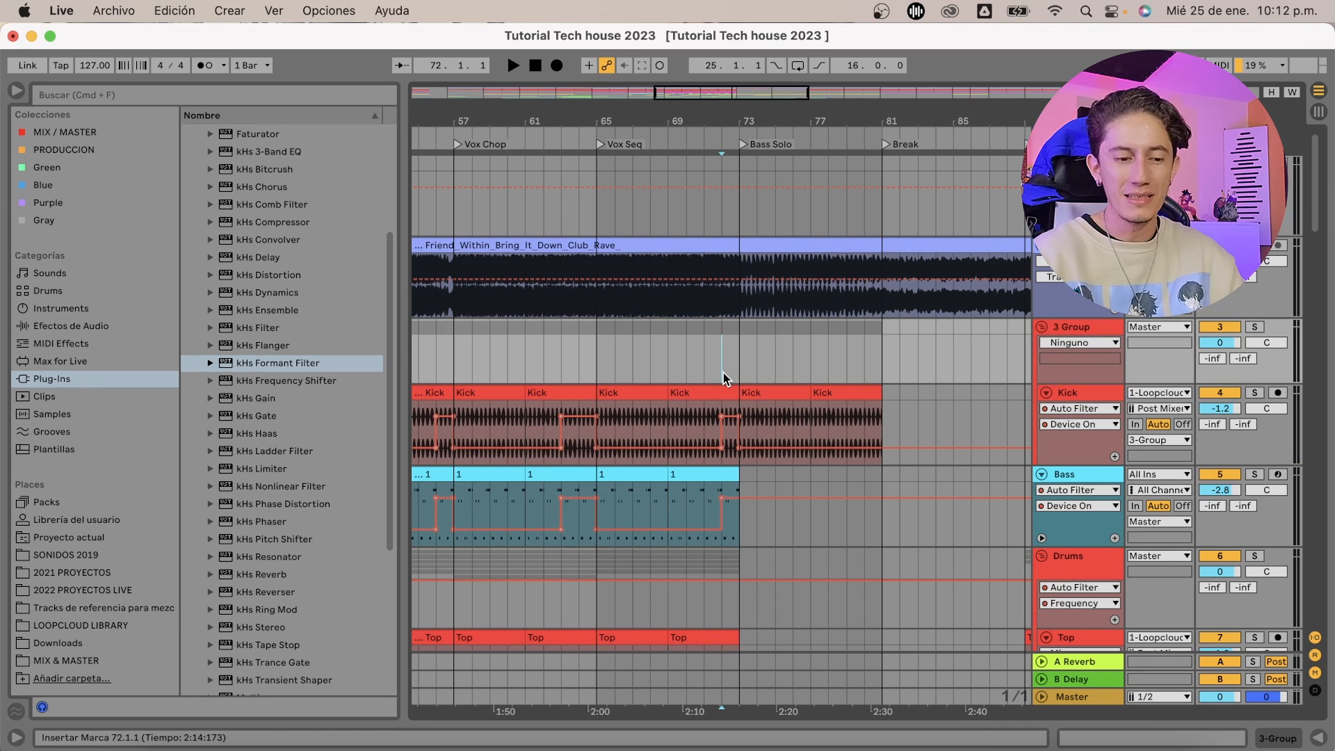
key("space")
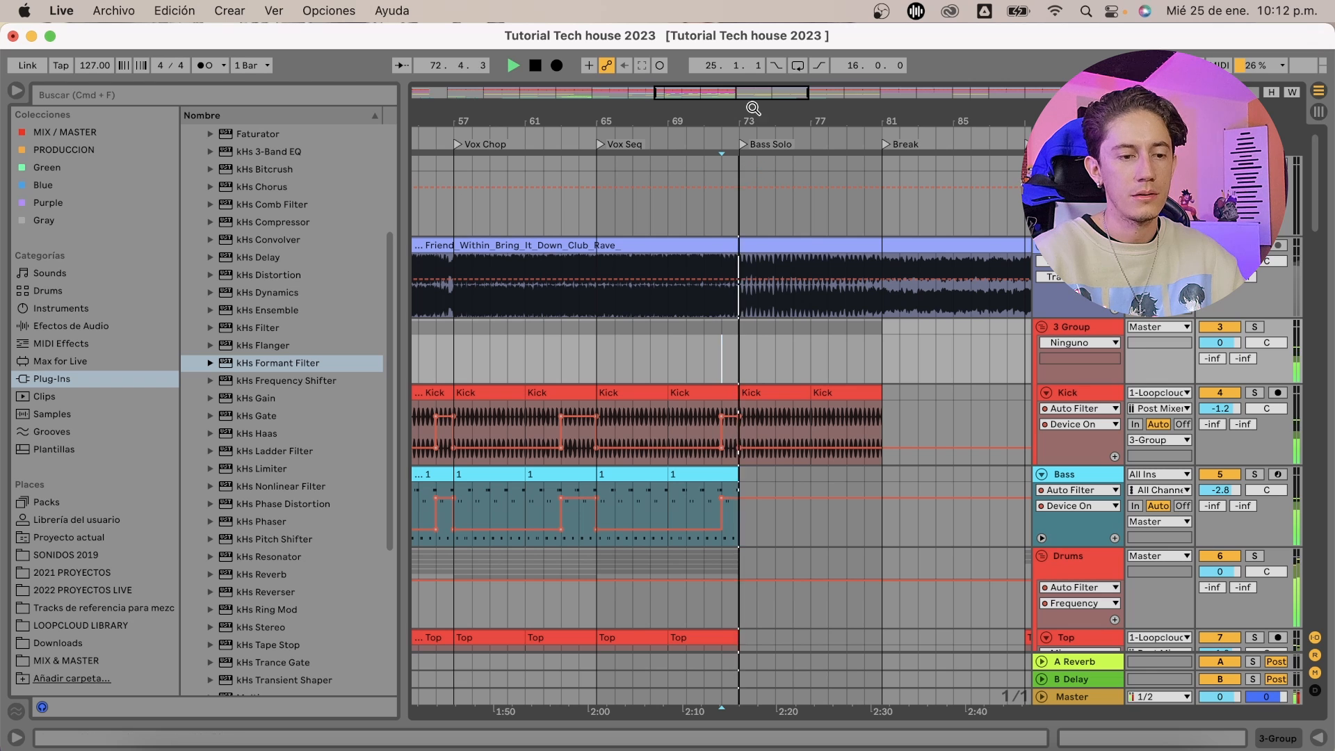
left_click_drag(749, 108, 834, 112)
key("space")
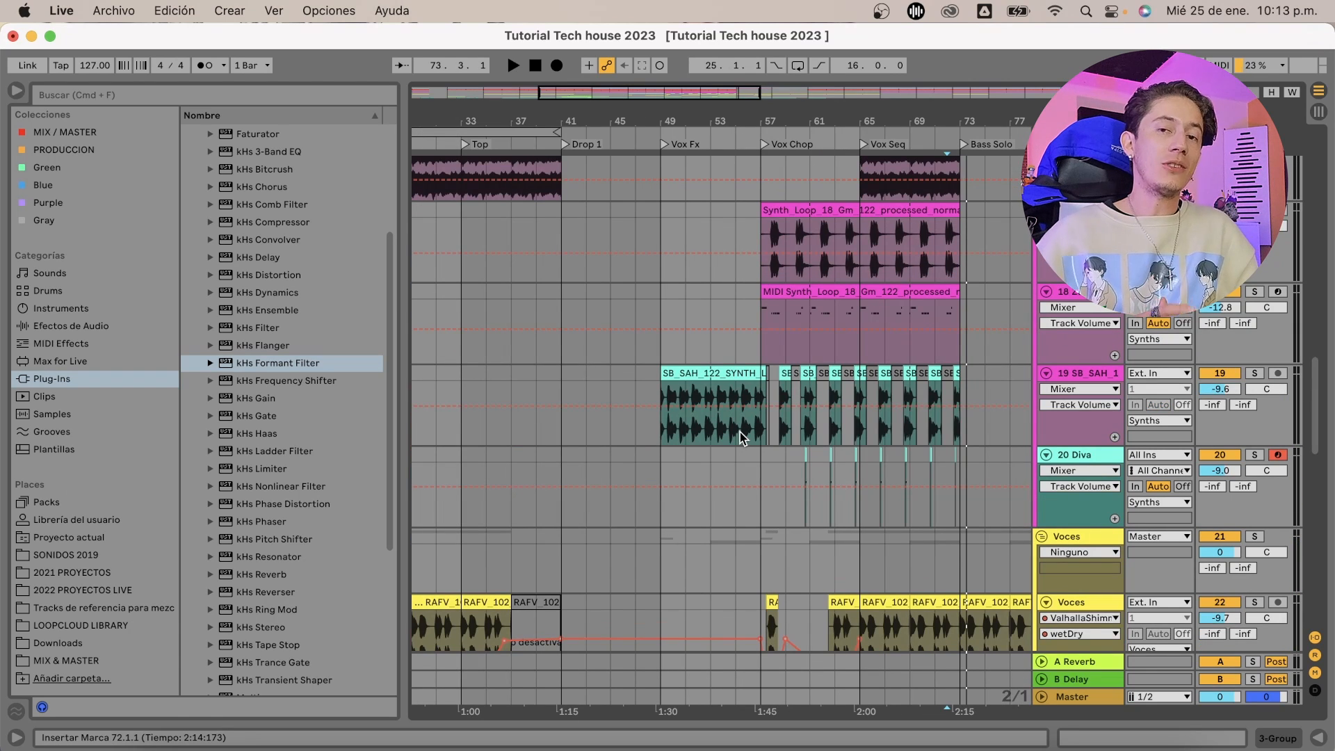